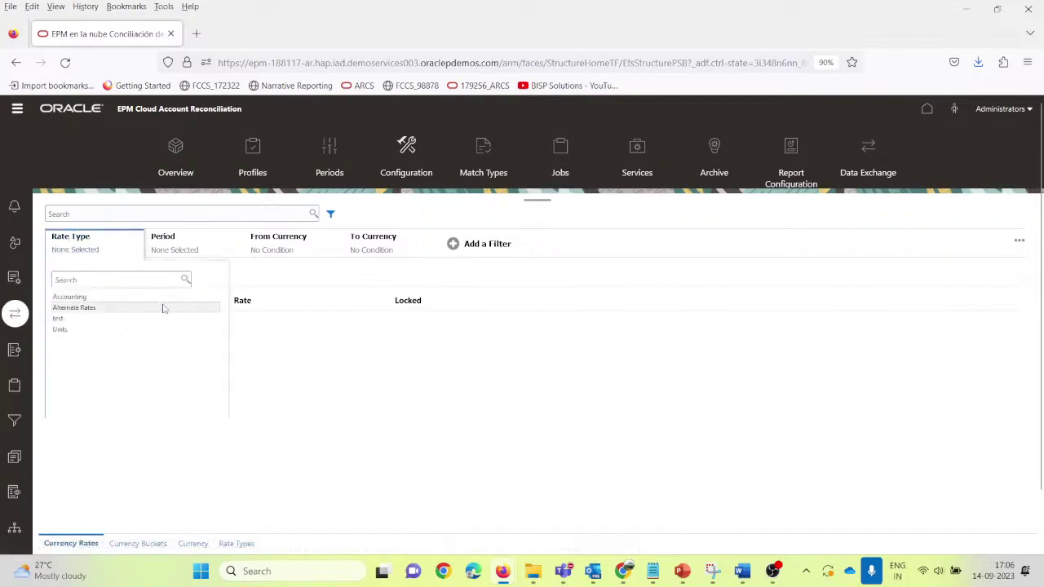
Step: Filter the currency rates to the Accounting rate type, June 2022, and search for INR
{"action": "left_click", "coordinate": [72, 297]}
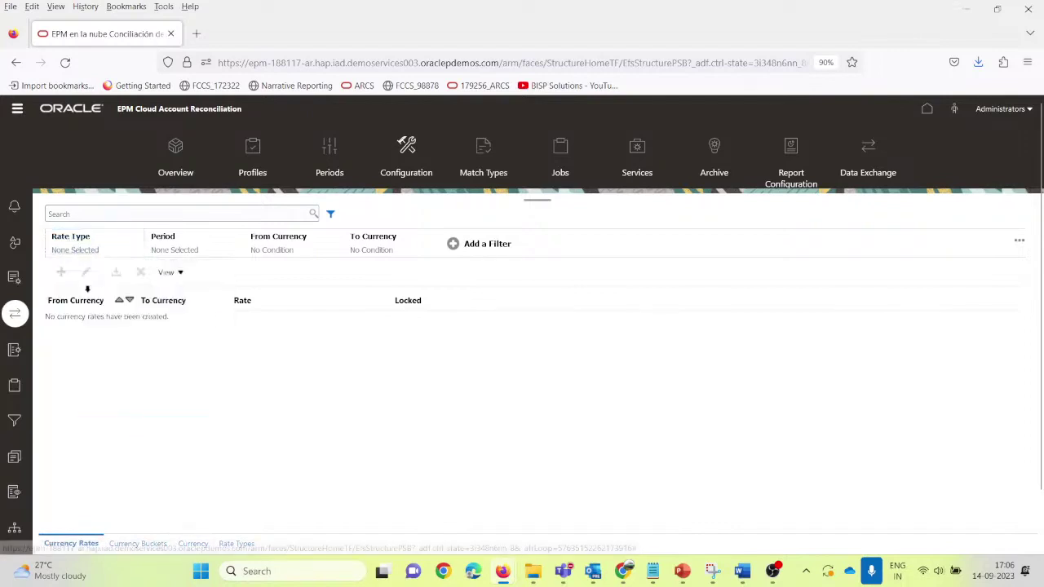
{"action": "left_click", "coordinate": [171, 238]}
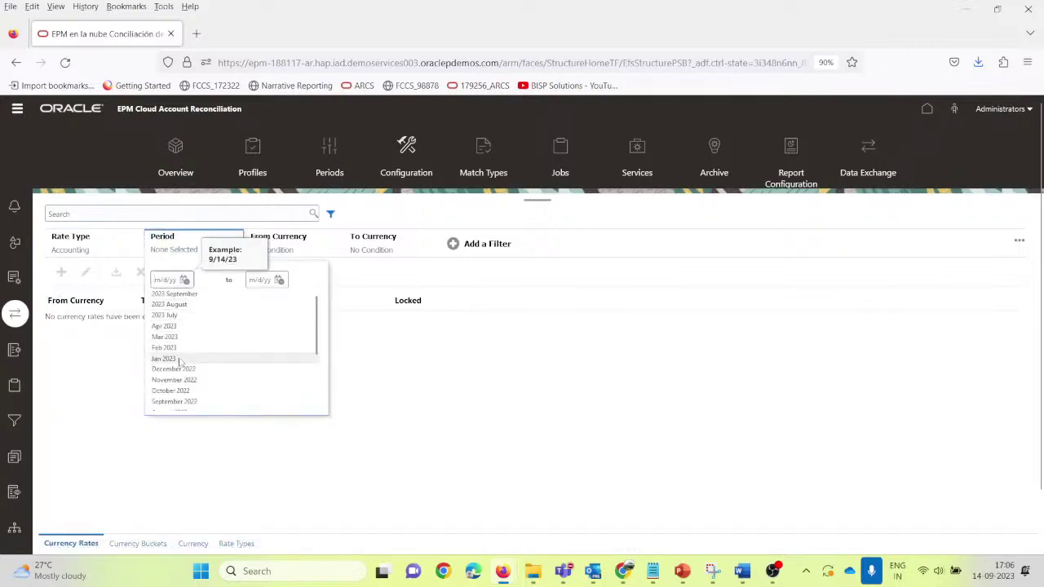
{"action": "scroll", "coordinate": [181, 363], "scroll_direction": "down", "scroll_amount": 3}
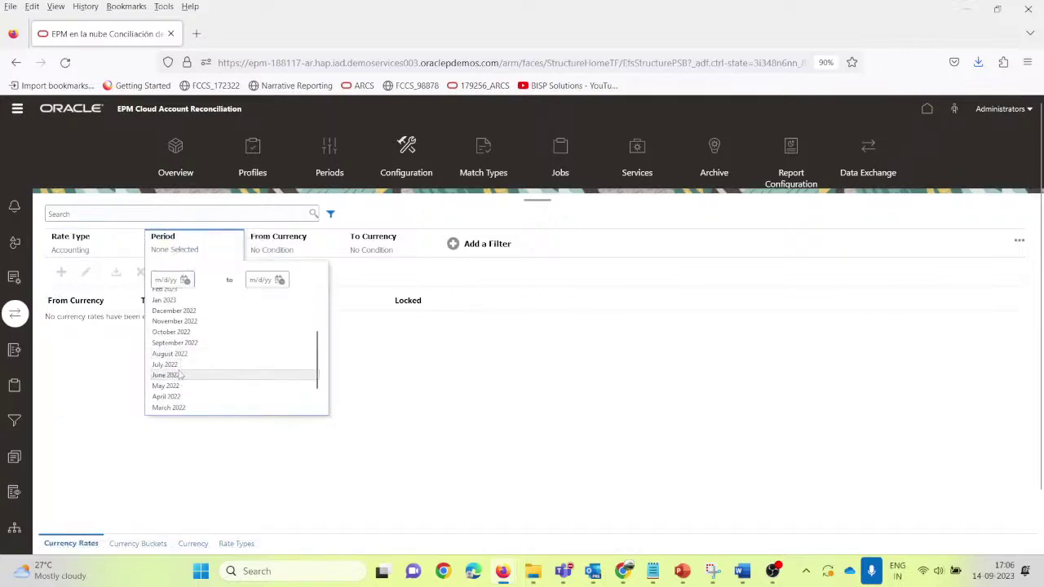
{"action": "left_click", "coordinate": [166, 375]}
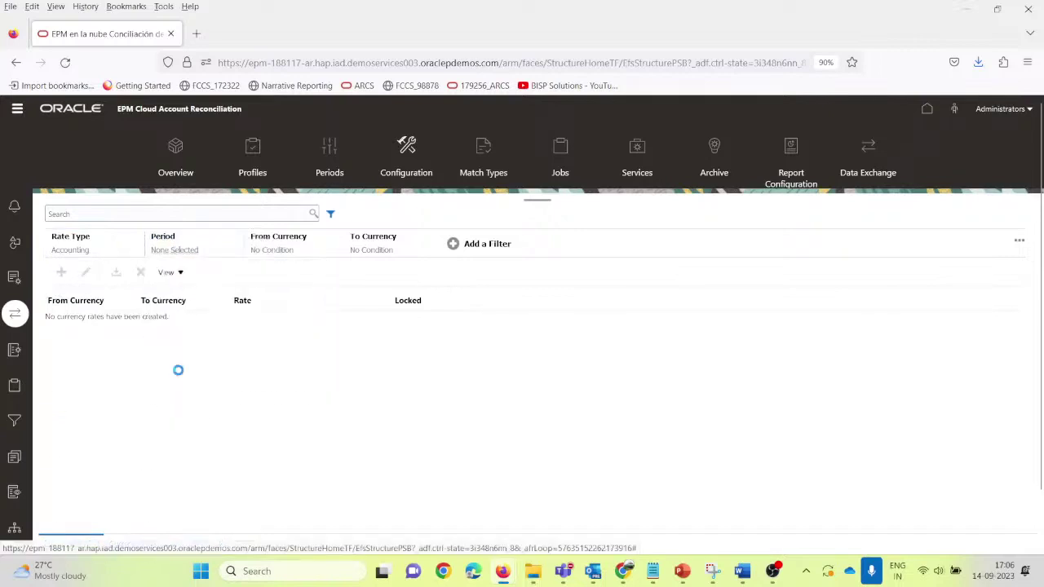
{"action": "left_click", "coordinate": [92, 209]}
{"action": "type", "text": "I"}
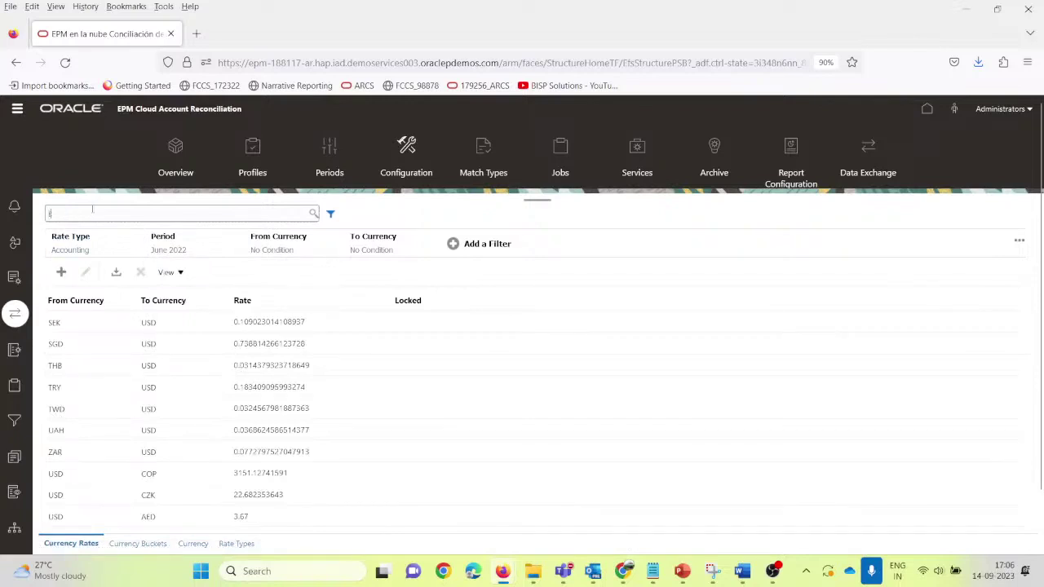
{"action": "type", "text": "NR"}
{"action": "key", "text": "Return"}
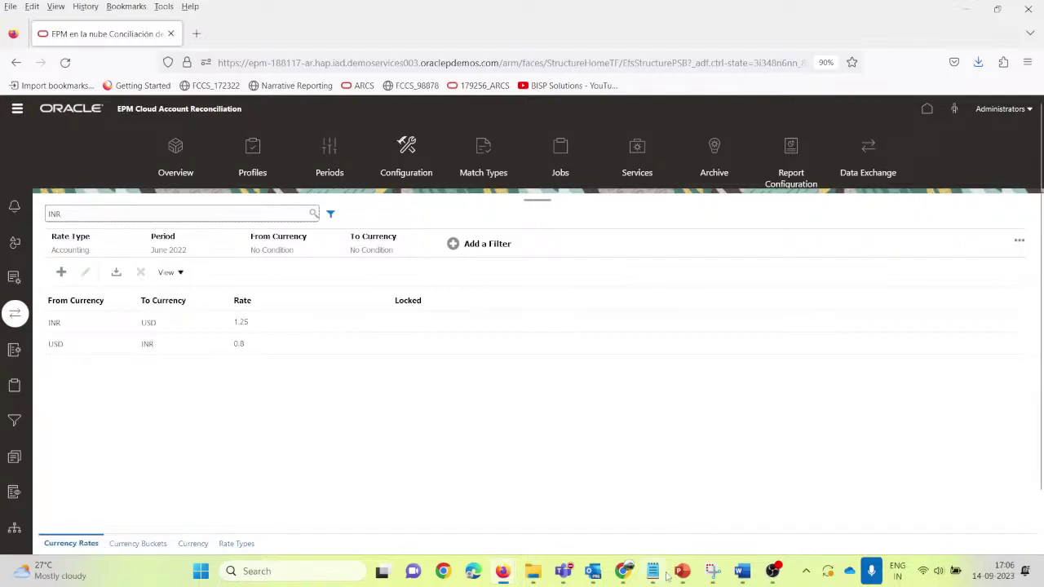
Step: Close both Account Reconciliation Manager log tabs in Notepad
{"action": "mouse_move", "coordinate": [662, 576]}
{"action": "left_click", "coordinate": [672, 497]}
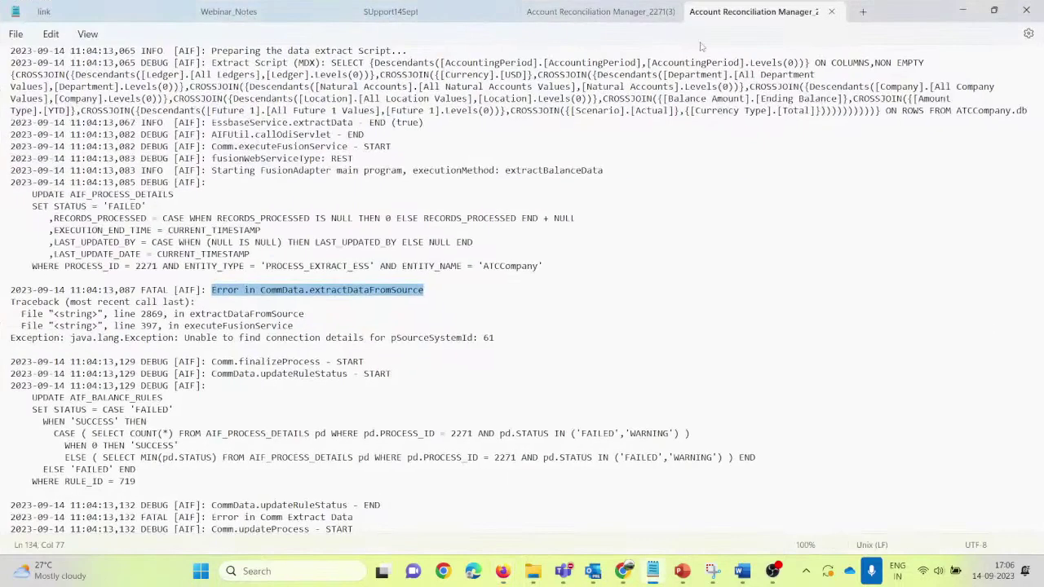
{"action": "left_click", "coordinate": [831, 11]}
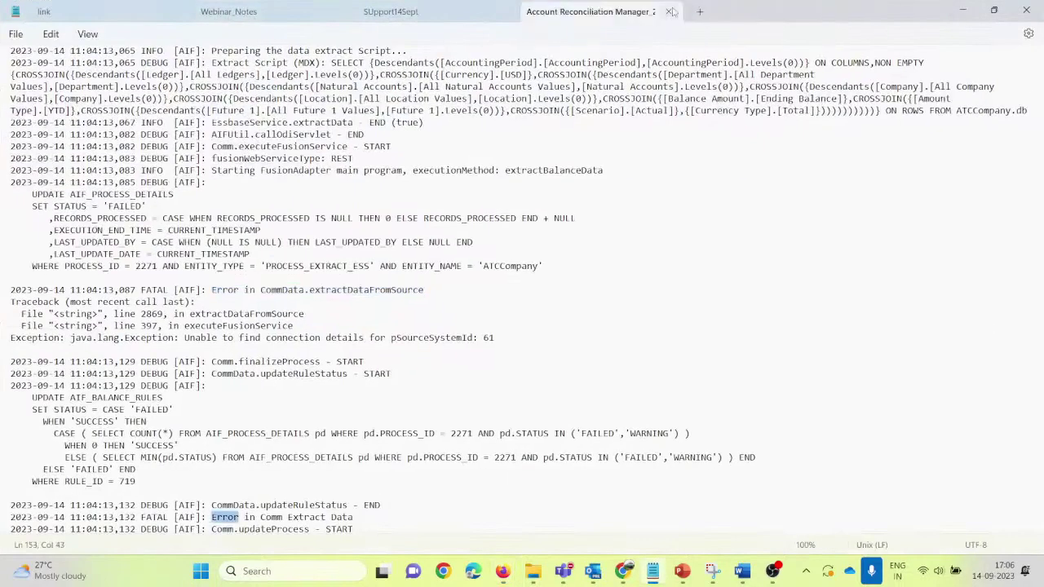
{"action": "left_click", "coordinate": [669, 11]}
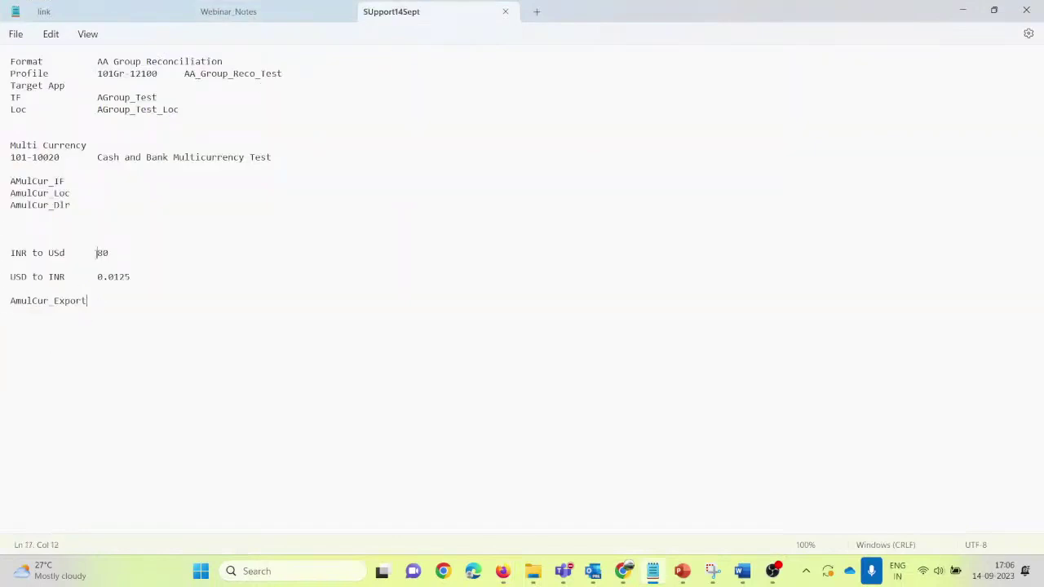
Step: Correct the SUpport14Sept notes to INR to USD 1.25 and USD to INR 0.80
{"action": "key", "text": "alt+Tab"}
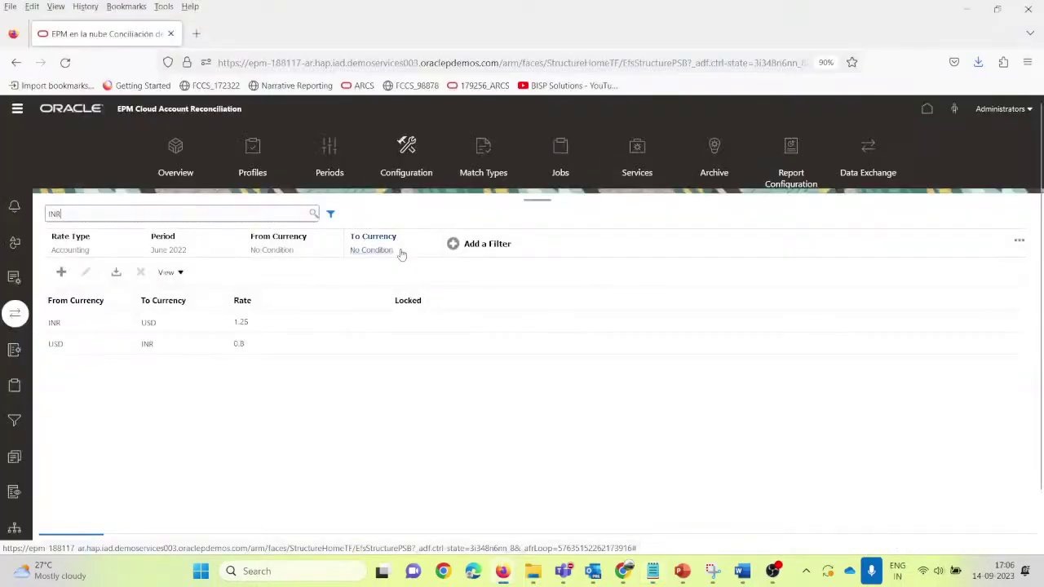
{"action": "key", "text": "alt+Tab"}
{"action": "key", "text": "BackSpace"}
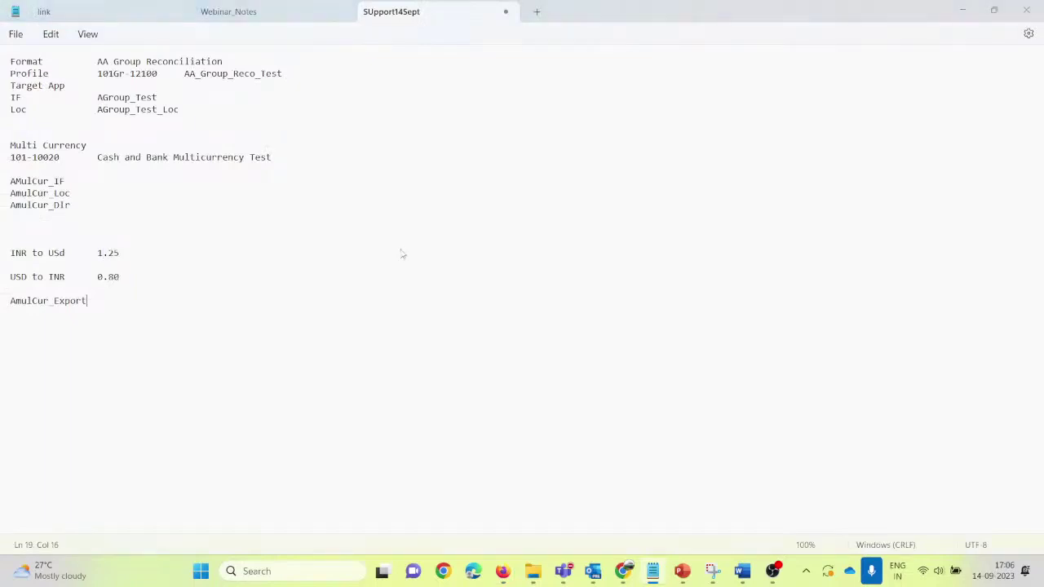
{"action": "key", "text": "alt+Tab"}
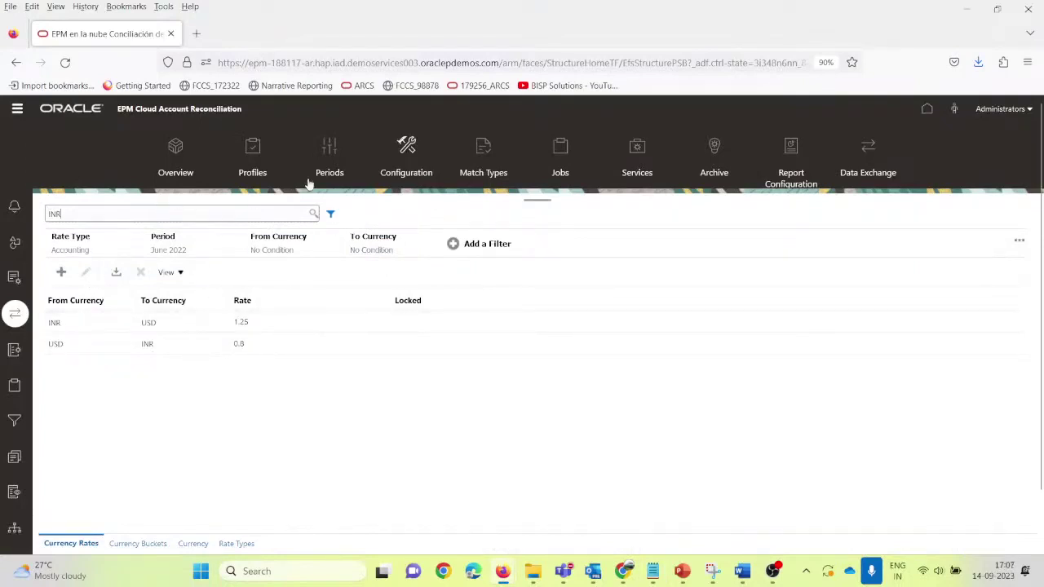
Step: From the home page, go to Application > Profiles via the Navigator menu
{"action": "left_click", "coordinate": [931, 117]}
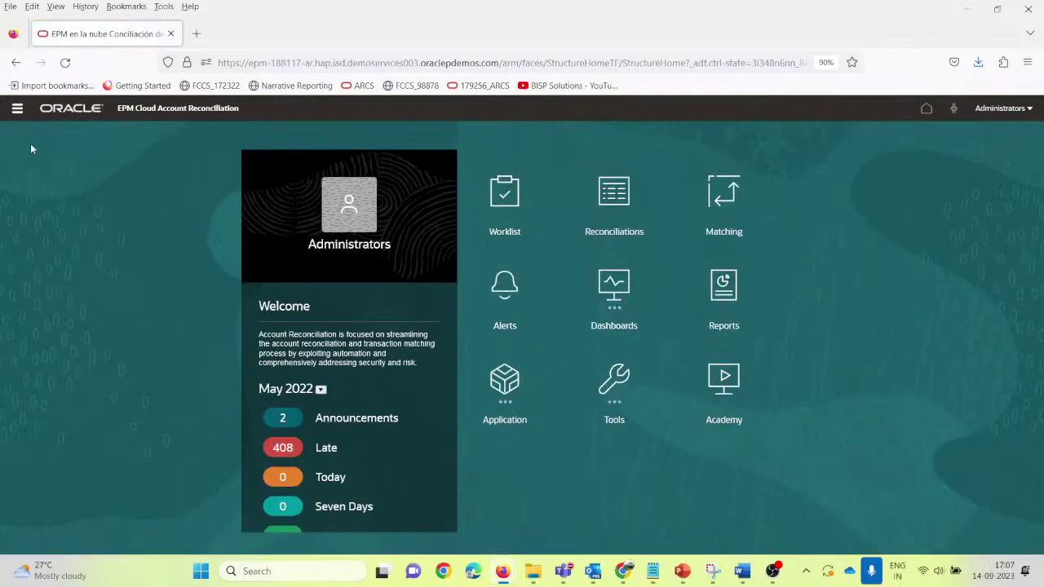
{"action": "left_click", "coordinate": [17, 109]}
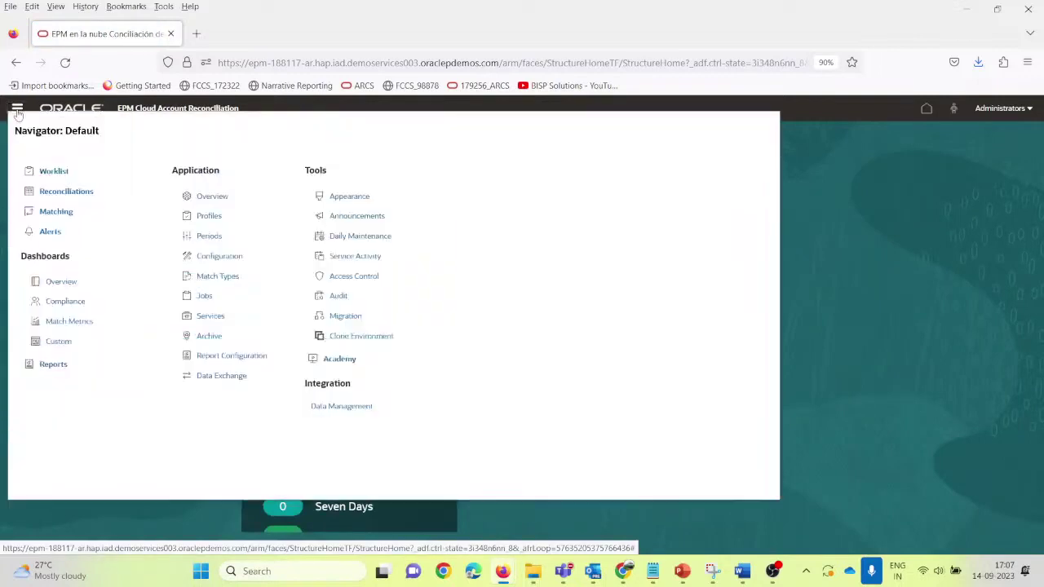
{"action": "left_click", "coordinate": [210, 217]}
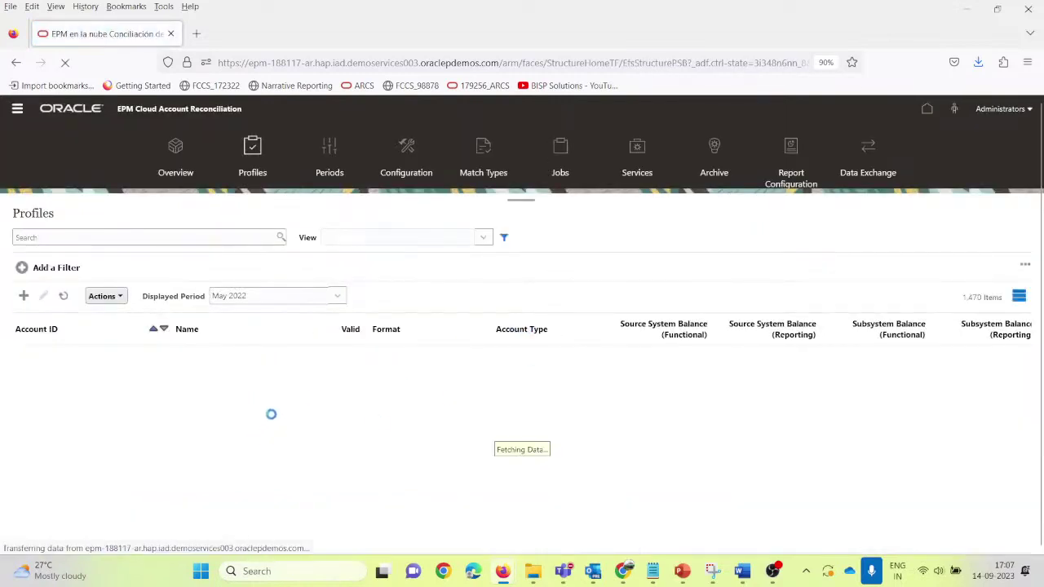
Step: Create a new profile with Account ID 101-10021 named Cash and Bank Multicurrency Test2
{"action": "left_click", "coordinate": [24, 296]}
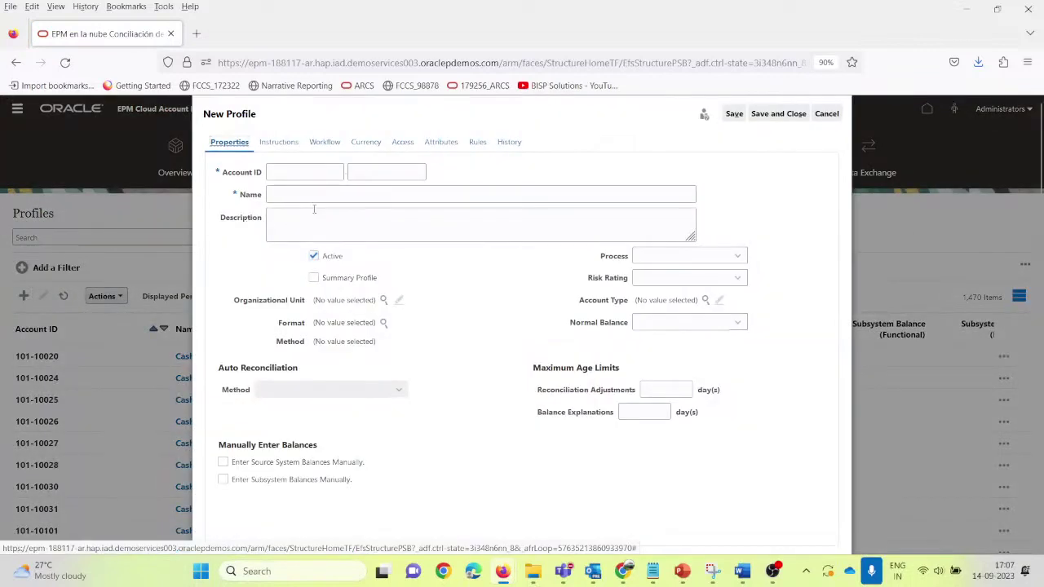
{"action": "type", "text": "1"}
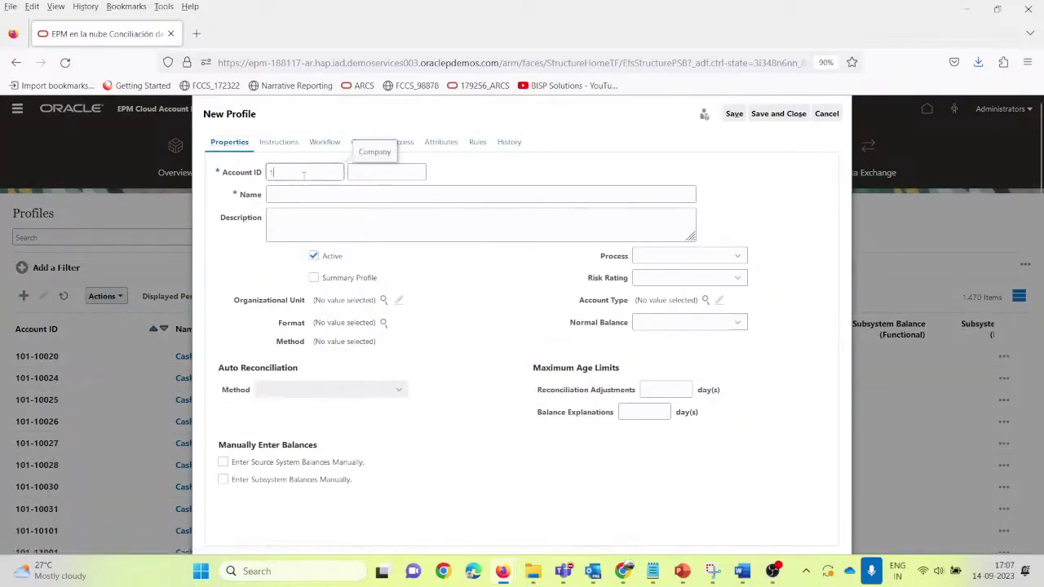
{"action": "type", "text": "01"}
{"action": "key", "text": "Tab"}
{"action": "type", "text": "100"}
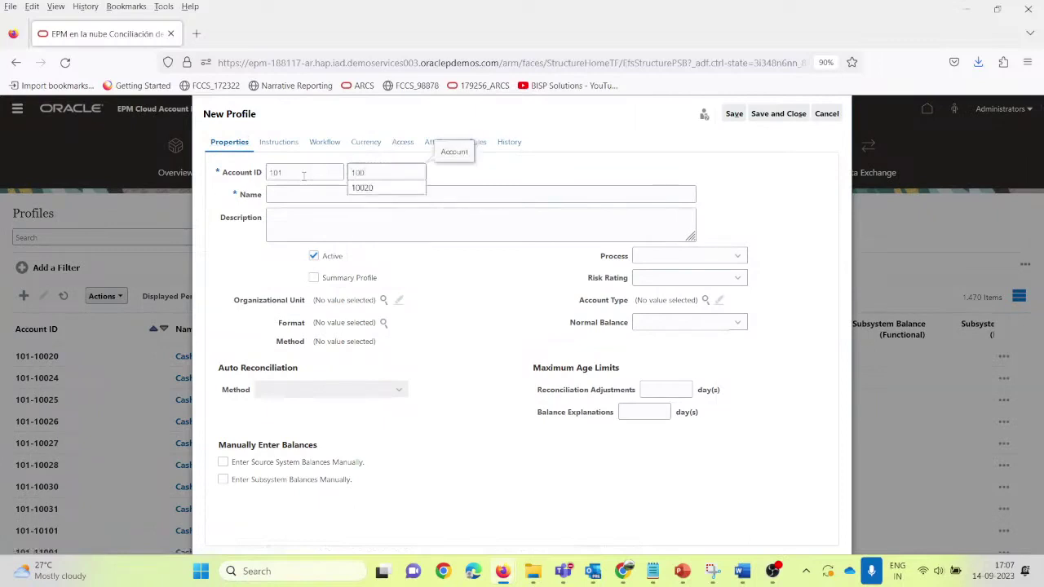
{"action": "type", "text": "21"}
{"action": "key", "text": "Tab"}
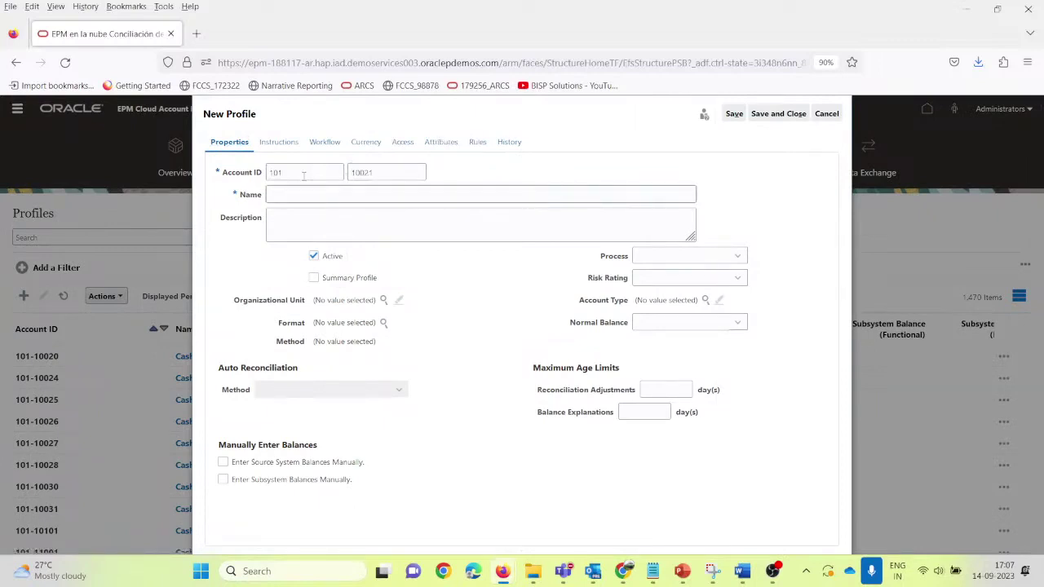
{"action": "type", "text": "C"}
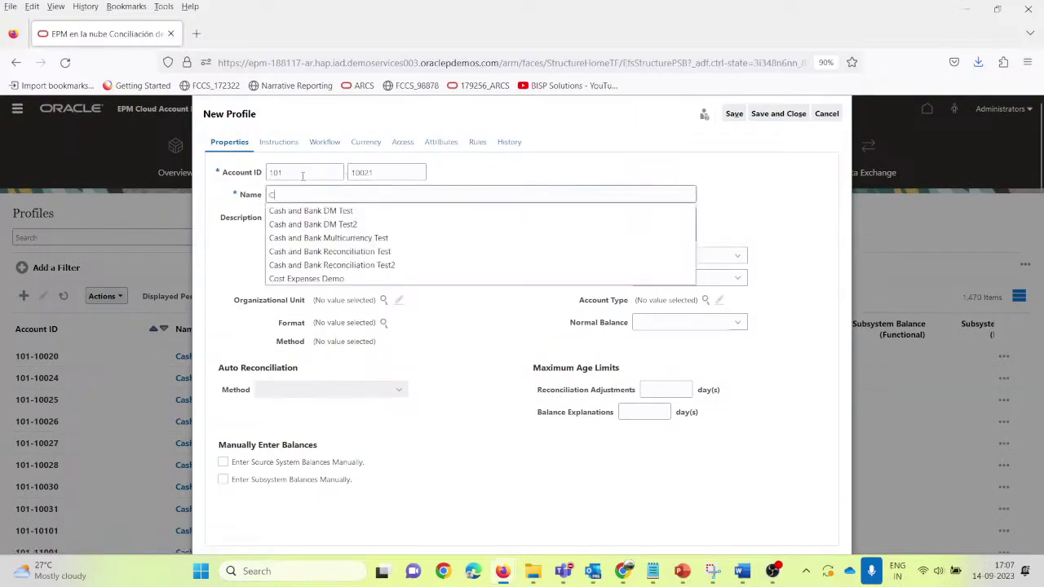
{"action": "left_click_drag", "start_coordinate": [410, 113], "coordinate": [516, 143]}
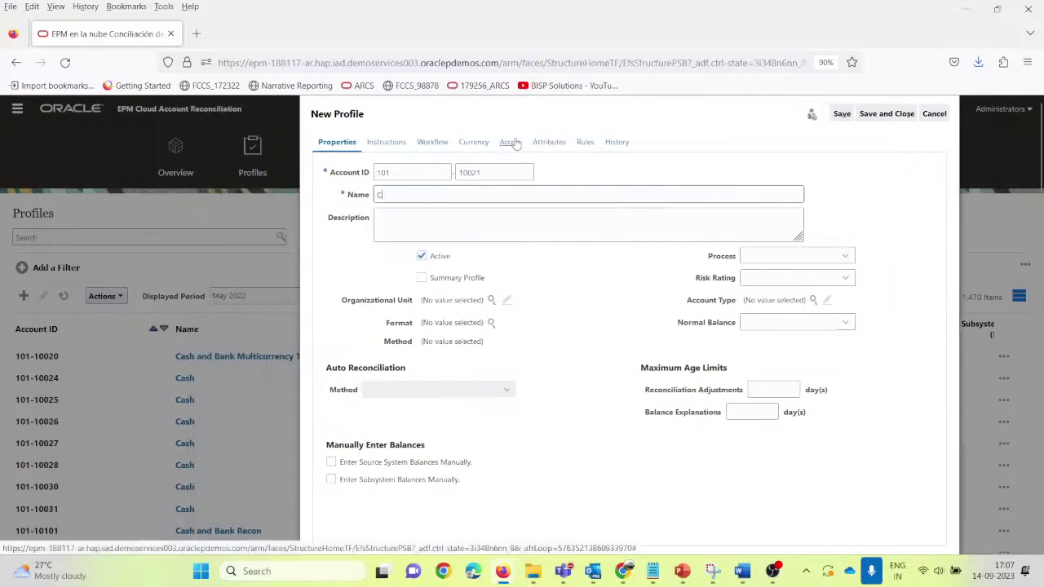
{"action": "type", "text": "as"}
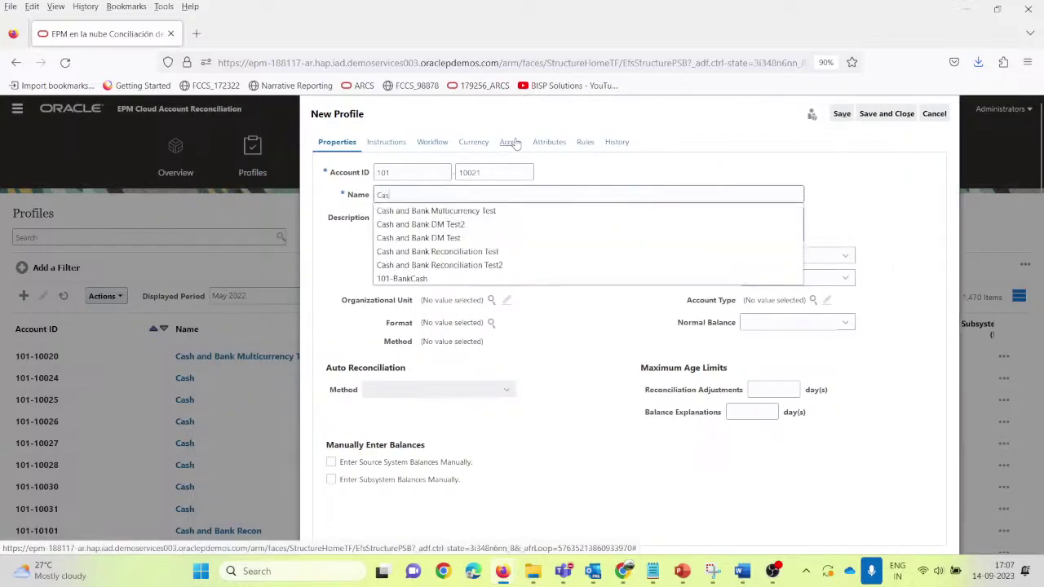
{"action": "type", "text": "h and Bank"}
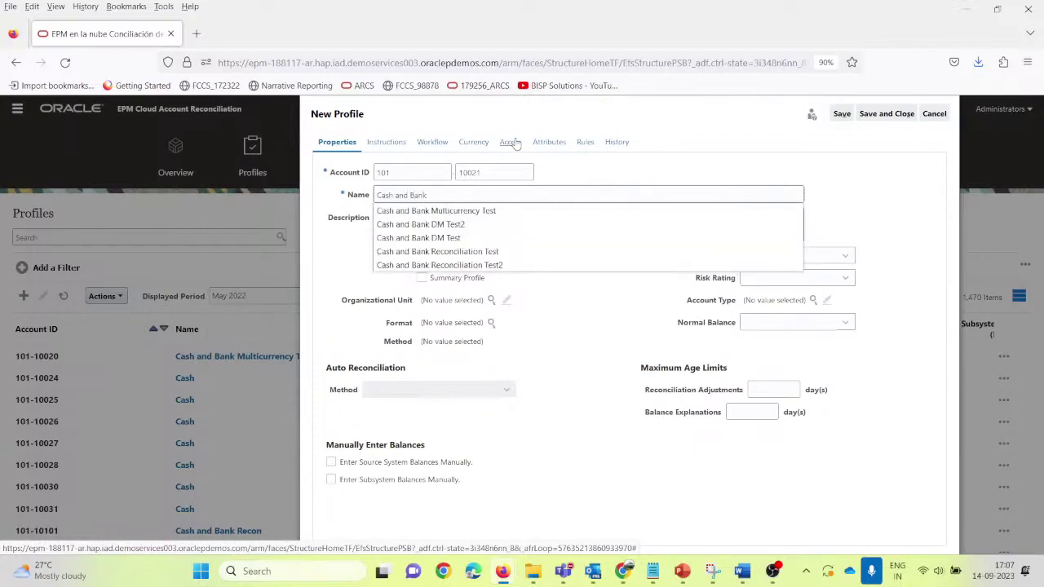
{"action": "left_click", "coordinate": [493, 212]}
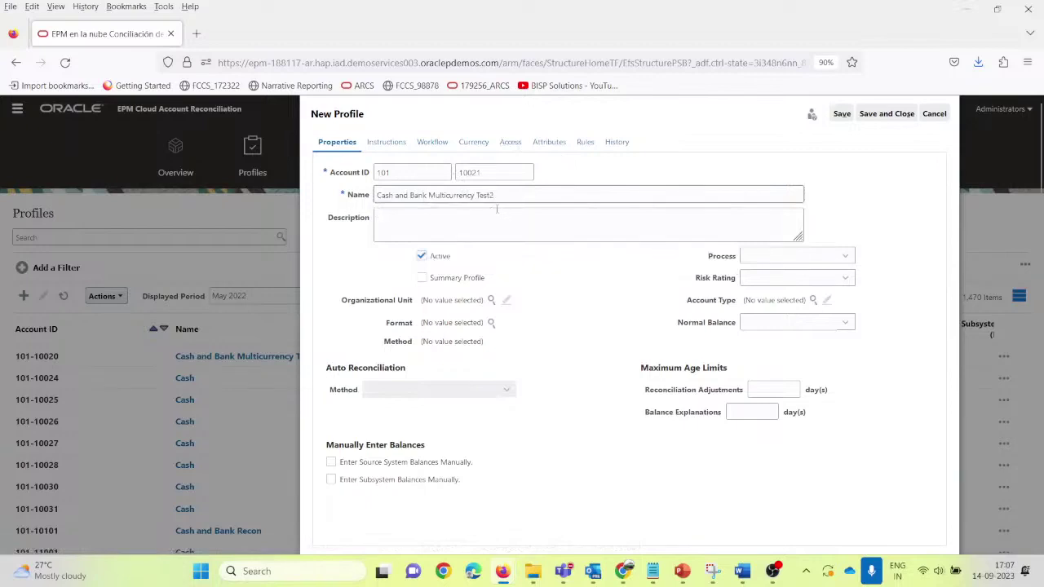
{"action": "left_click_drag", "start_coordinate": [504, 198], "coordinate": [337, 210]}
{"action": "key", "text": "ctrl+c"}
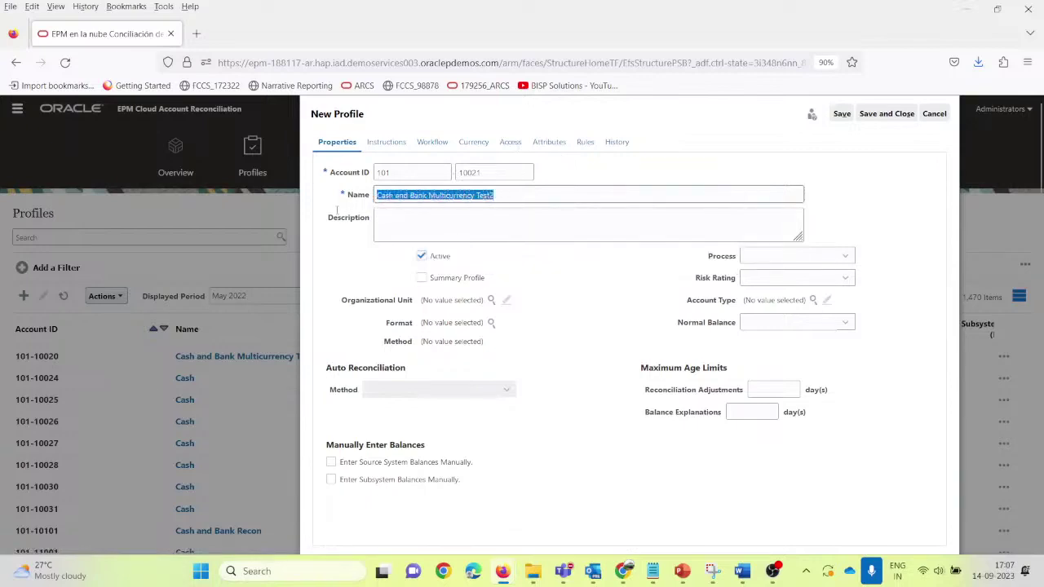
Step: Paste the profile name into the SUpport14Sept notes above AmulCur_Export
{"action": "mouse_move", "coordinate": [653, 571]}
{"action": "left_click", "coordinate": [658, 517]}
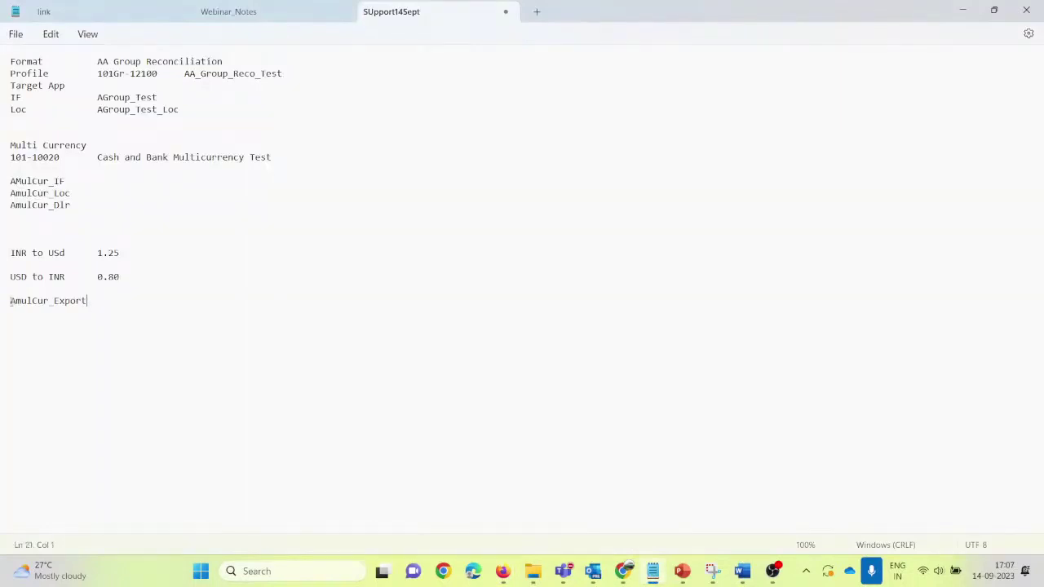
{"action": "key", "text": "Return"}
{"action": "key", "text": "Return"}
{"action": "key", "text": "Return"}
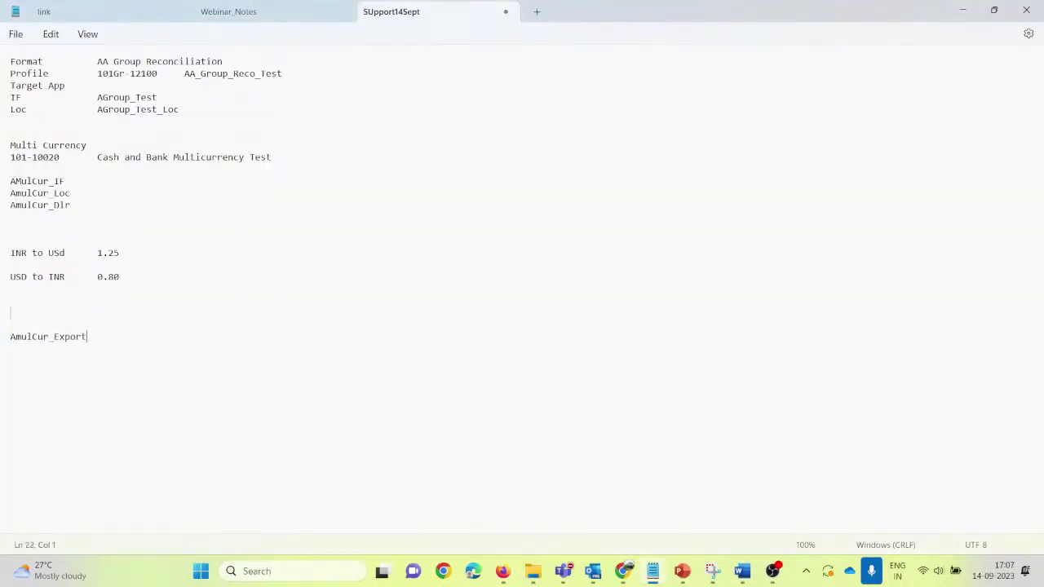
{"action": "key", "text": "ctrl+v"}
{"action": "key", "text": "alt+Tab"}
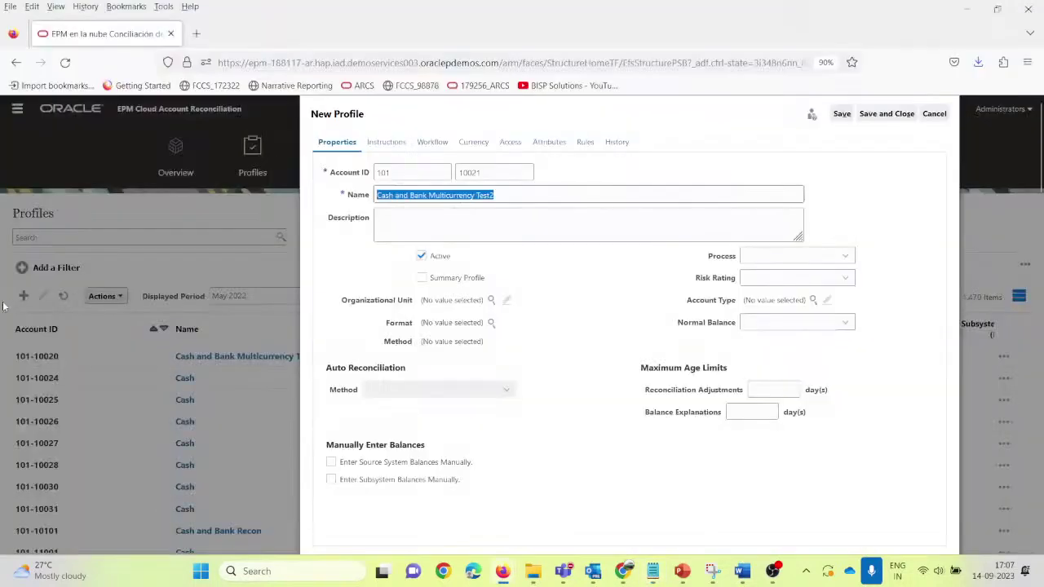
{"action": "left_click", "coordinate": [405, 225]}
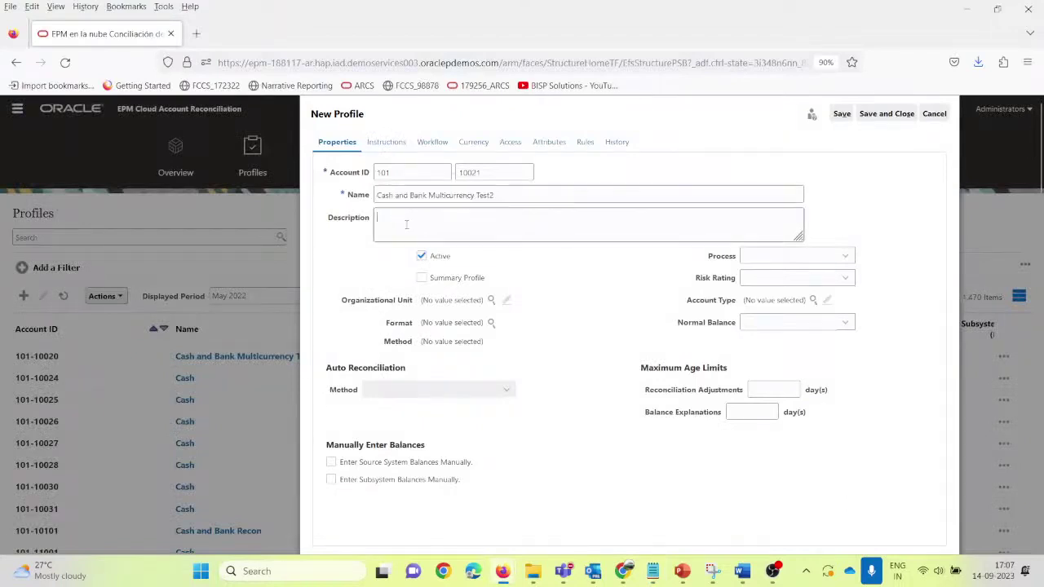
Step: Set process Balance Sheet, risk rating High, account type Cash and normal balance Debit
{"action": "left_click", "coordinate": [845, 256]}
{"action": "left_click", "coordinate": [824, 289]}
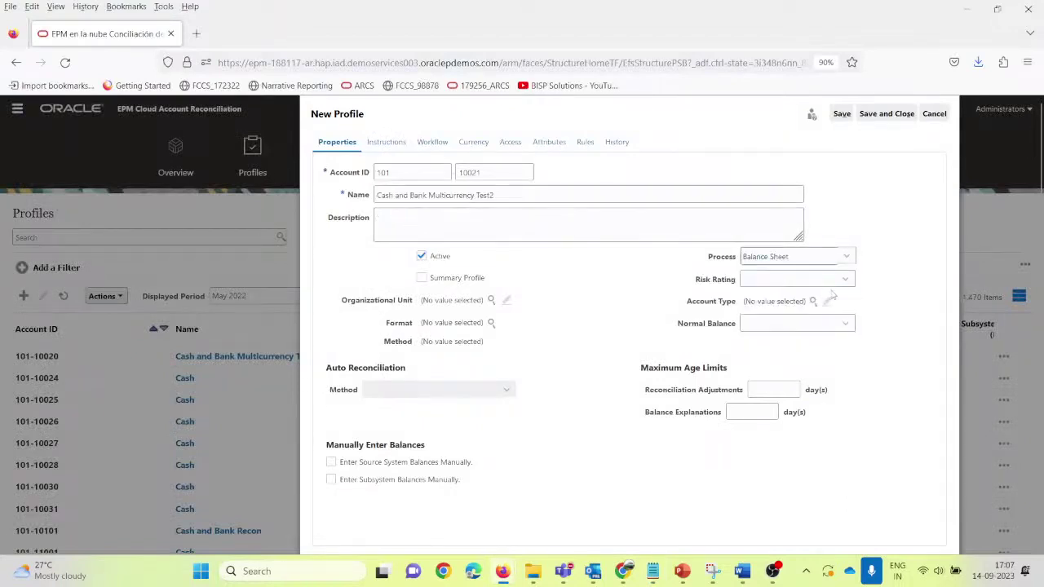
{"action": "left_click", "coordinate": [845, 279]}
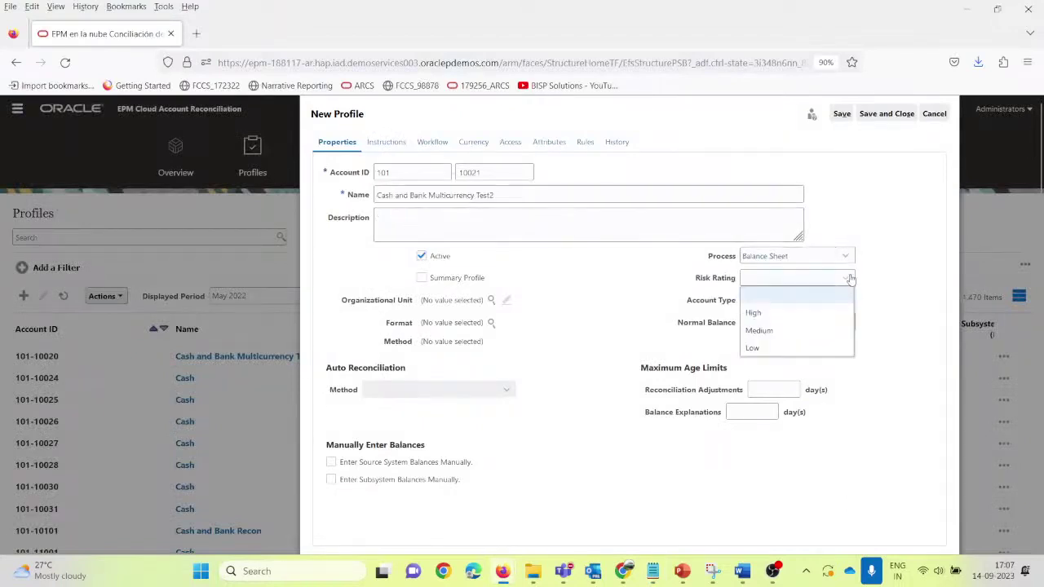
{"action": "left_click", "coordinate": [809, 318]}
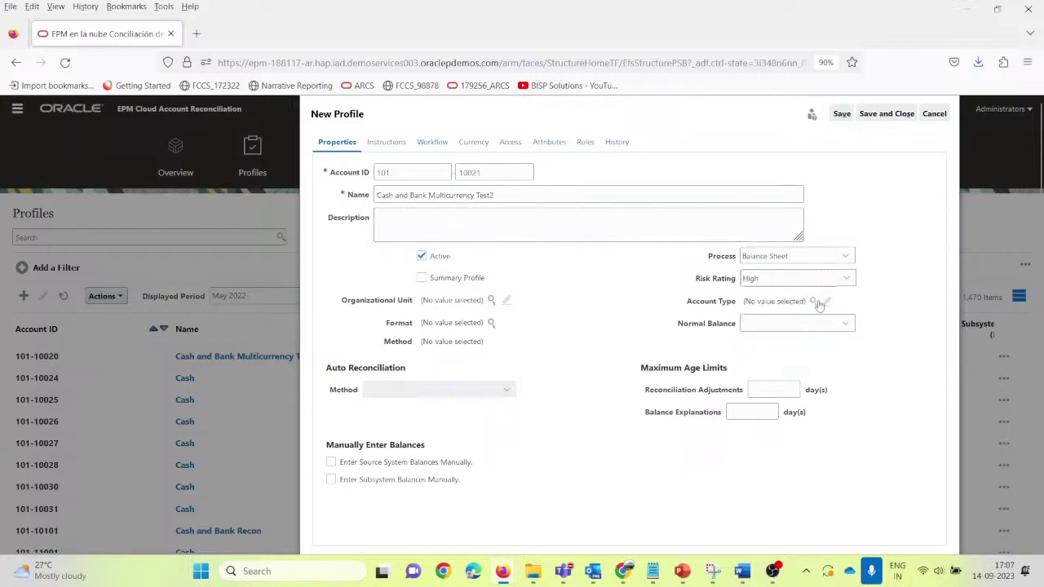
{"action": "left_click", "coordinate": [813, 300]}
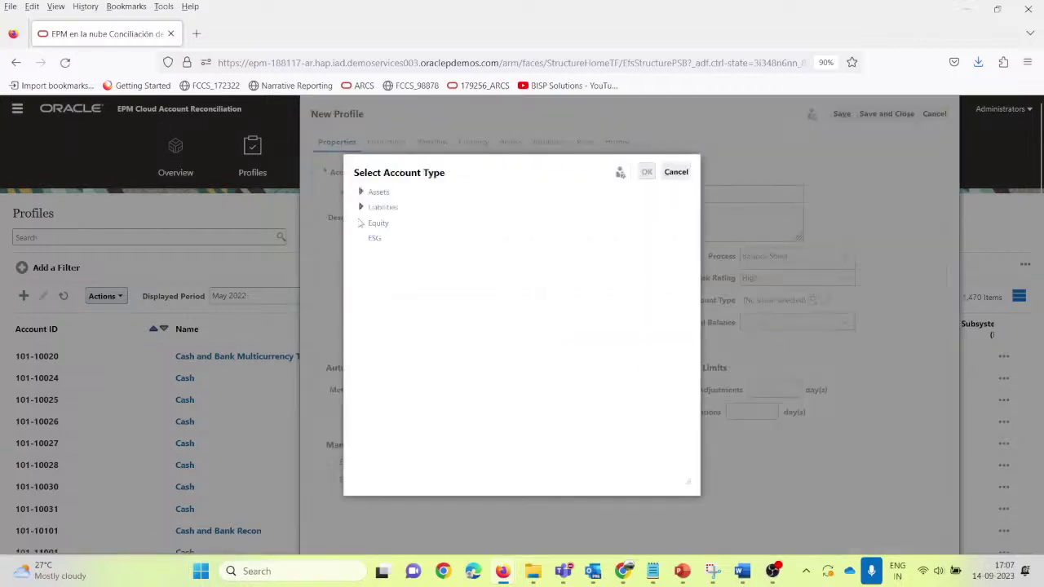
{"action": "left_click", "coordinate": [363, 193]}
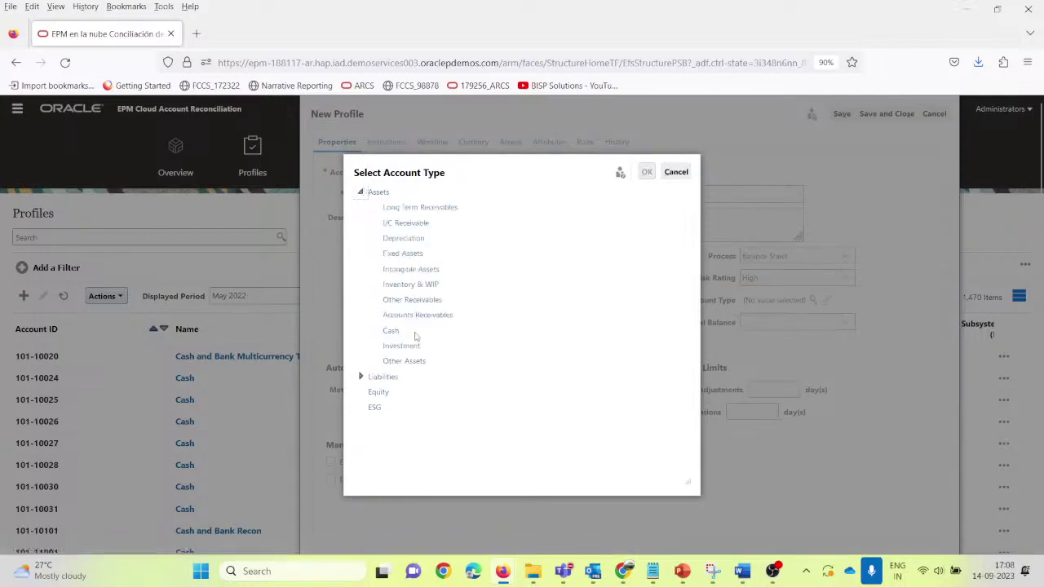
{"action": "left_click", "coordinate": [392, 331]}
{"action": "left_click", "coordinate": [647, 173]}
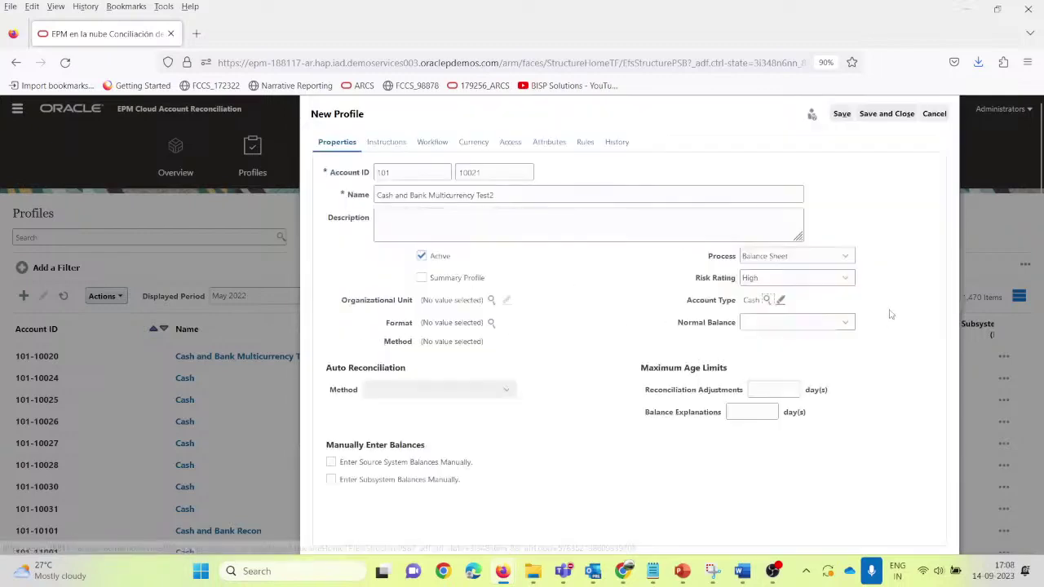
{"action": "left_click", "coordinate": [845, 324]}
{"action": "left_click", "coordinate": [793, 374]}
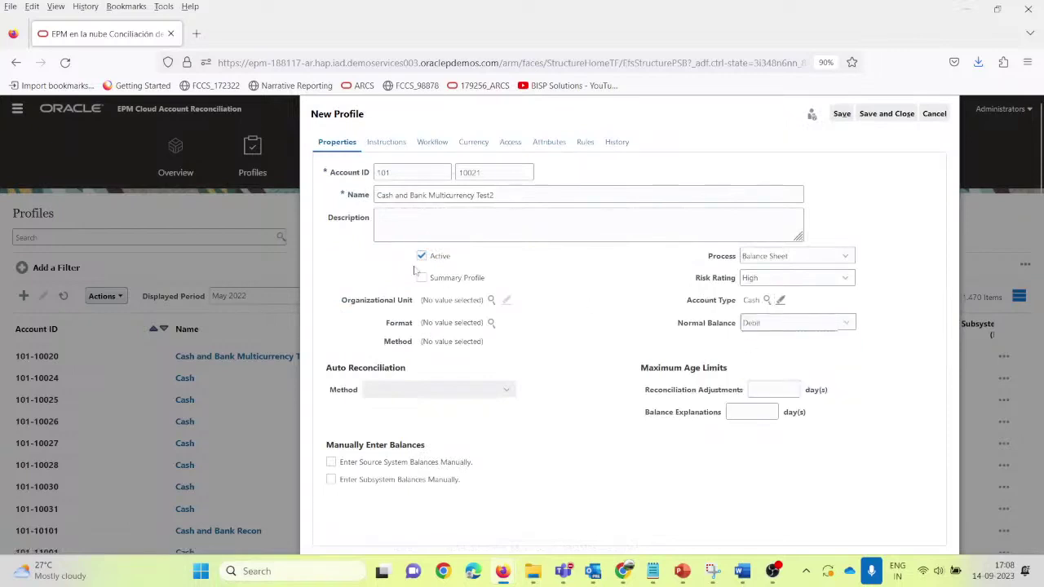
Step: Set unit South America, format Bank Reconciliation and auto-reconciliation Balance match (# tolerance)
{"action": "left_click", "coordinate": [491, 300]}
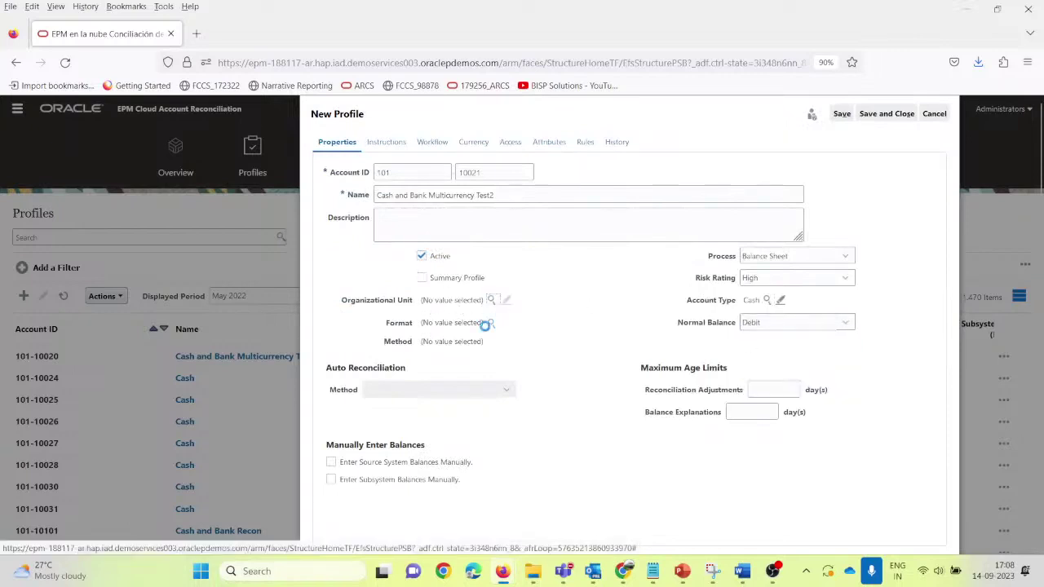
{"action": "left_click", "coordinate": [376, 247]}
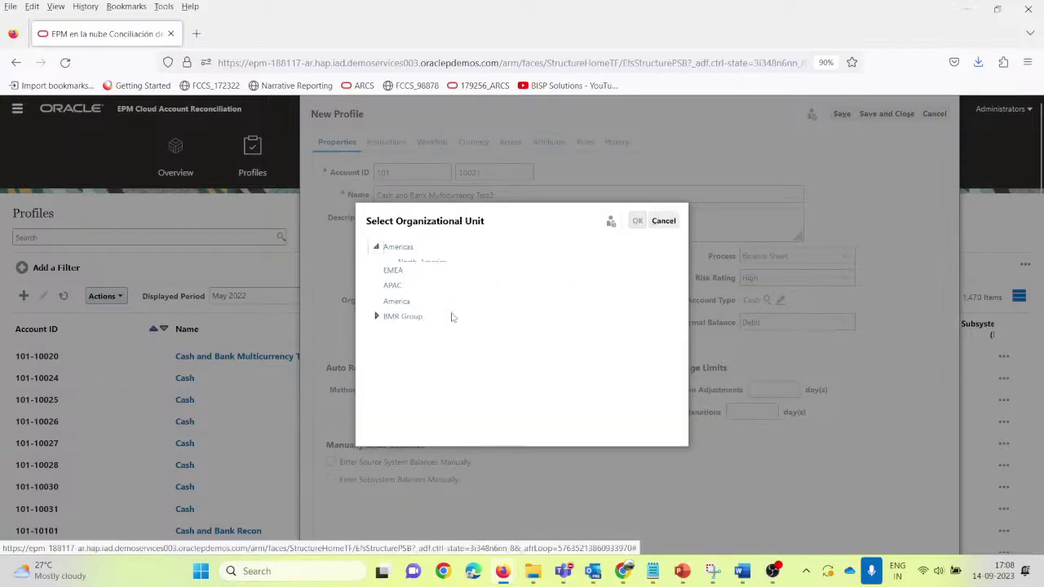
{"action": "left_click", "coordinate": [431, 282]}
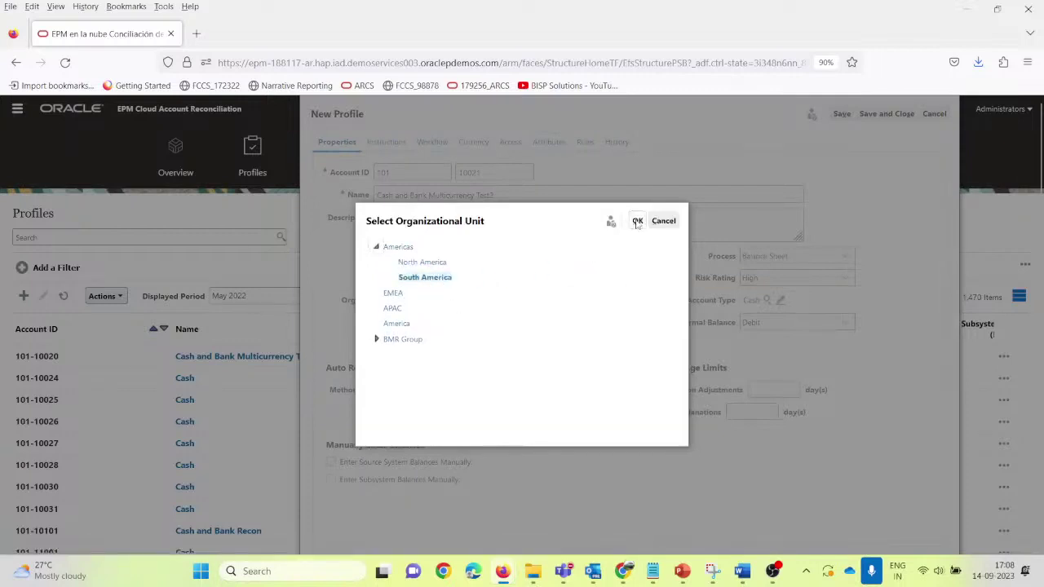
{"action": "left_click", "coordinate": [637, 220]}
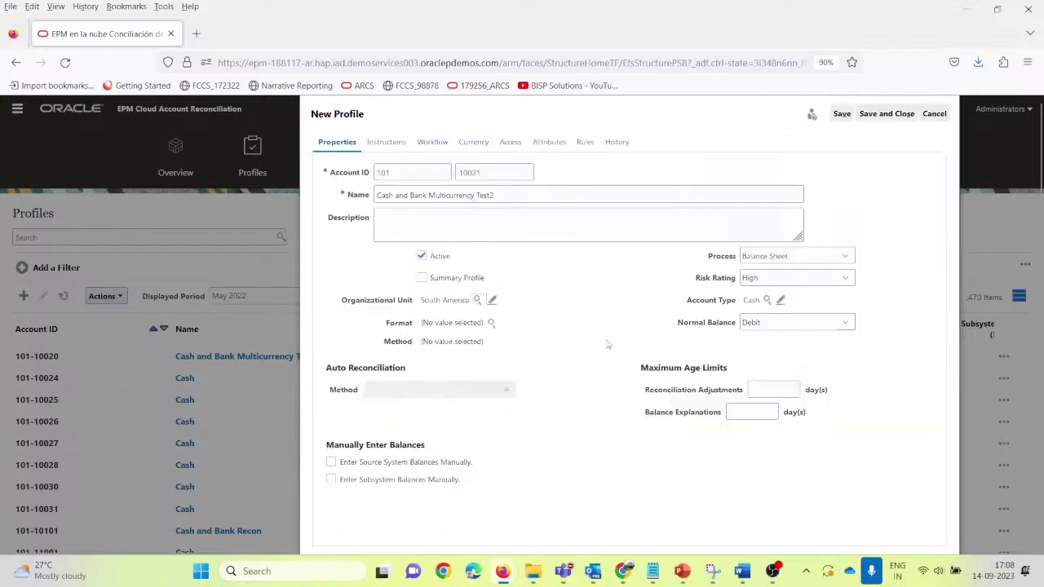
{"action": "left_click", "coordinate": [492, 322]}
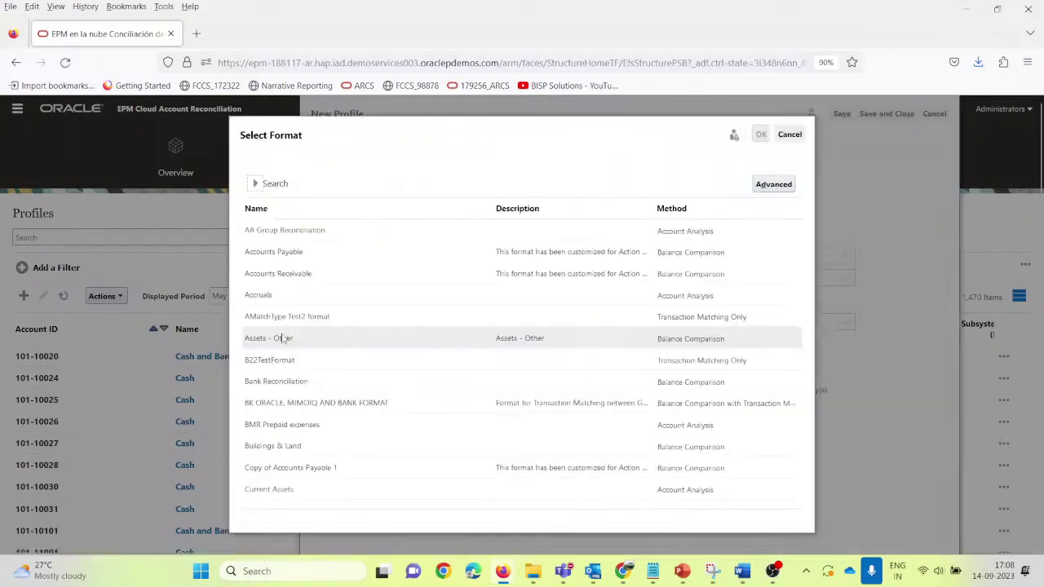
{"action": "left_click", "coordinate": [320, 381]}
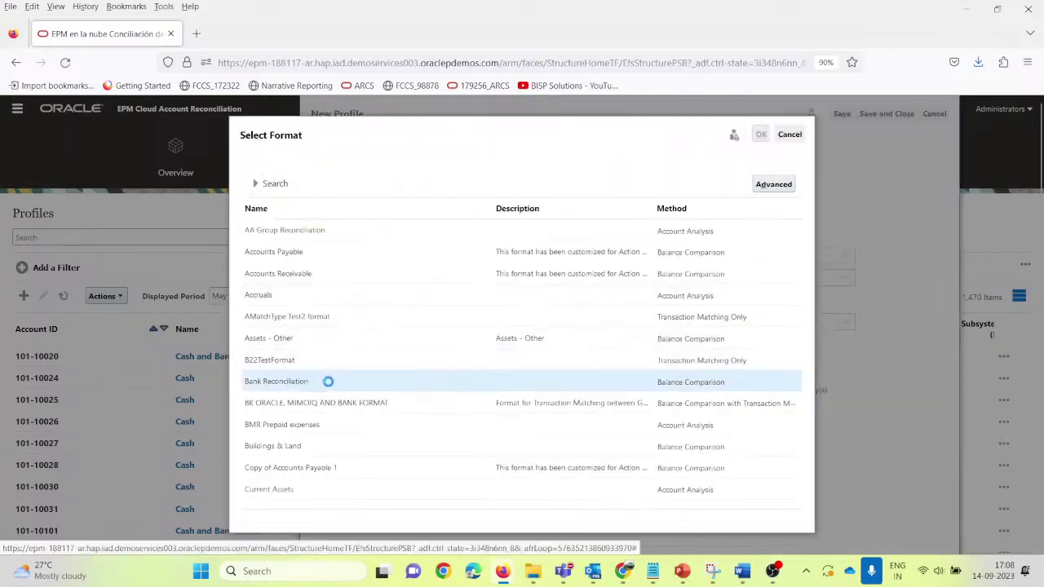
{"action": "left_click", "coordinate": [761, 136]}
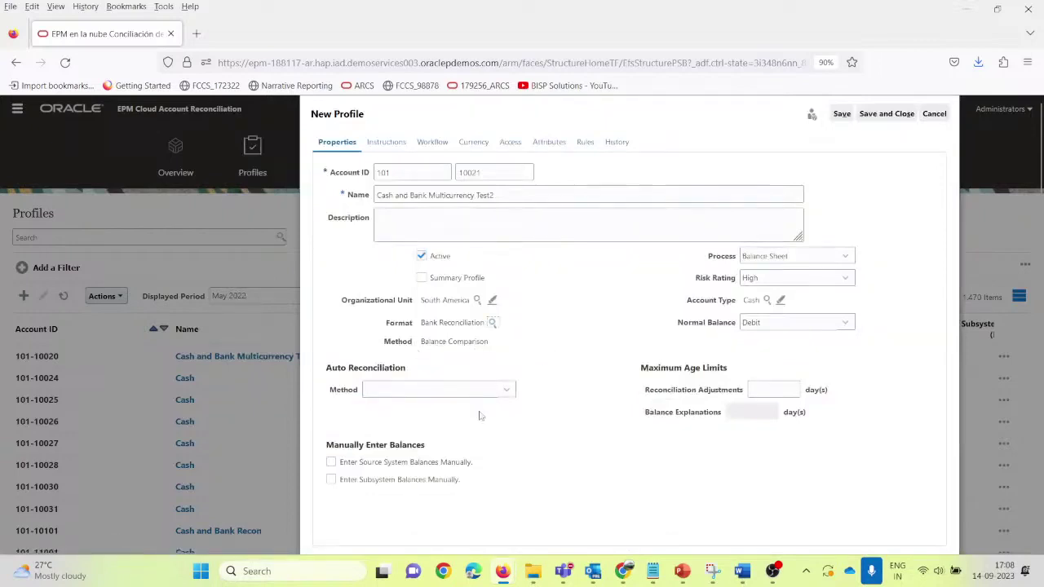
{"action": "left_click", "coordinate": [462, 393]}
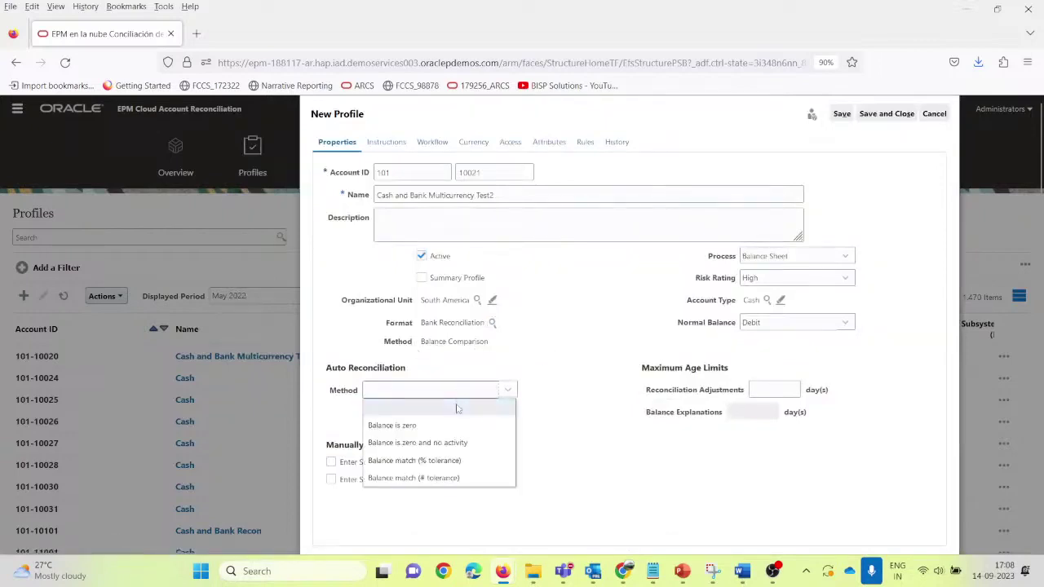
{"action": "left_click", "coordinate": [472, 480]}
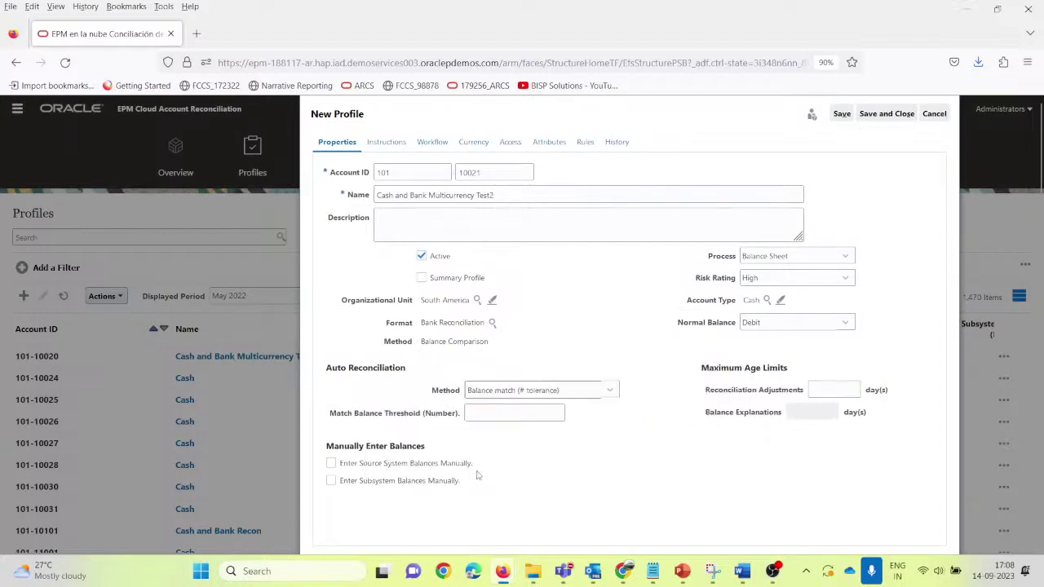
Step: Enter match balance threshold 500 and adjustments maximum age 10 days, then save the profile
{"action": "left_click", "coordinate": [497, 413]}
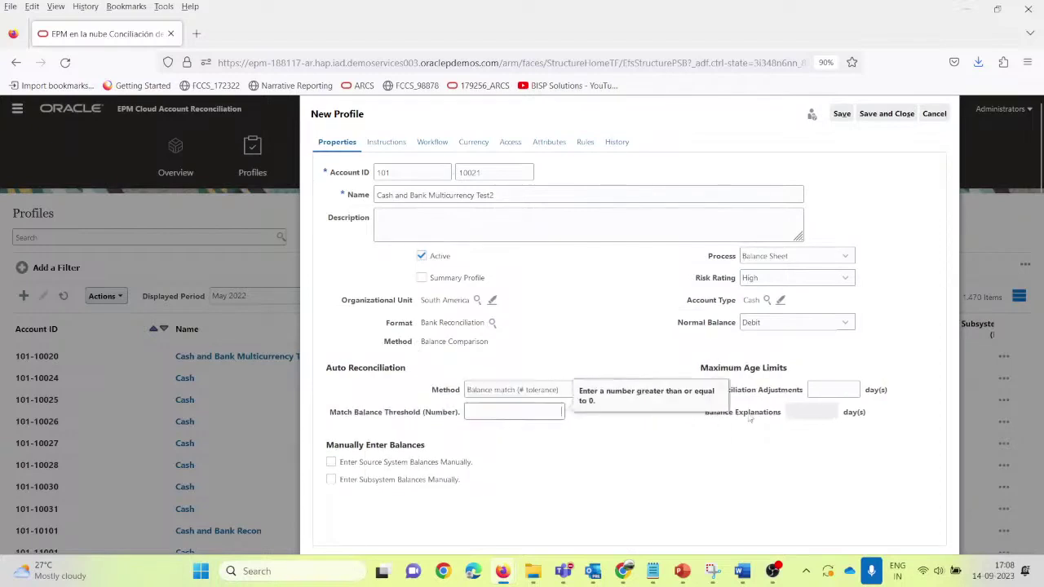
{"action": "type", "text": "1.00"}
{"action": "key", "text": "Tab"}
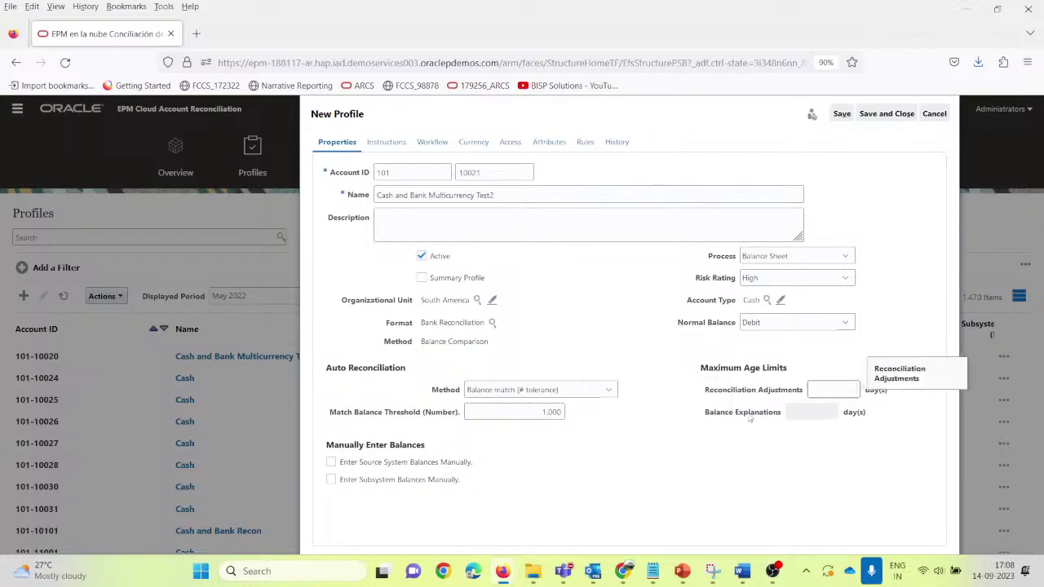
{"action": "key", "text": "shift+Tab"}
{"action": "type", "text": "5"}
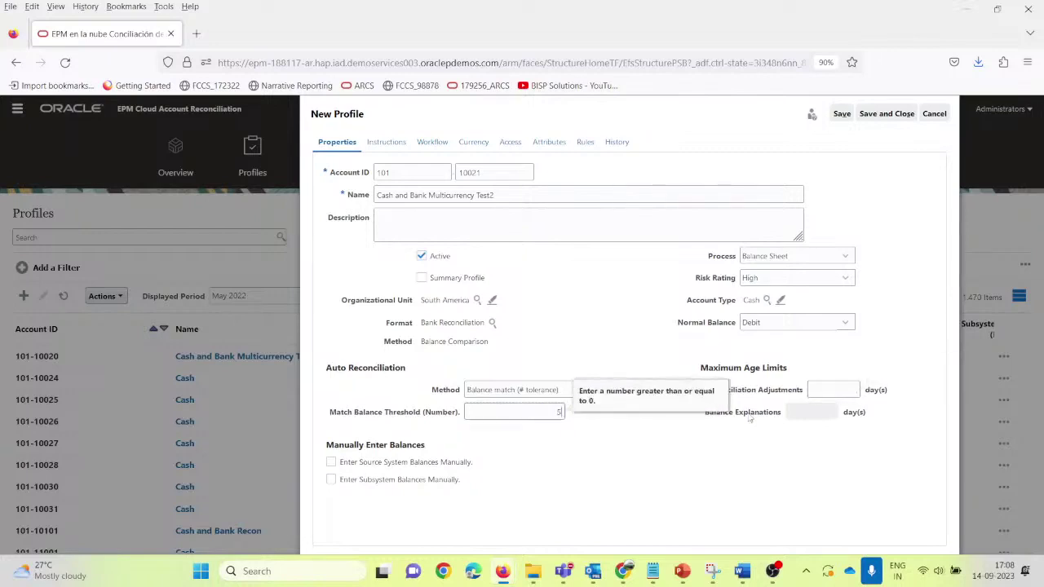
{"action": "type", "text": "00"}
{"action": "key", "text": "Tab"}
{"action": "type", "text": "1"}
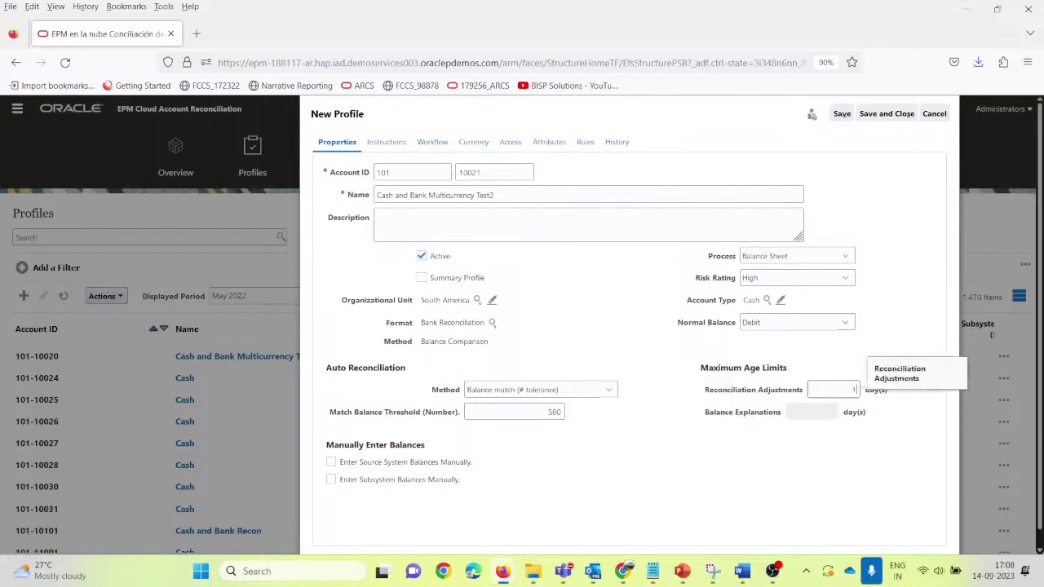
{"action": "type", "text": "0"}
{"action": "key", "text": "Tab"}
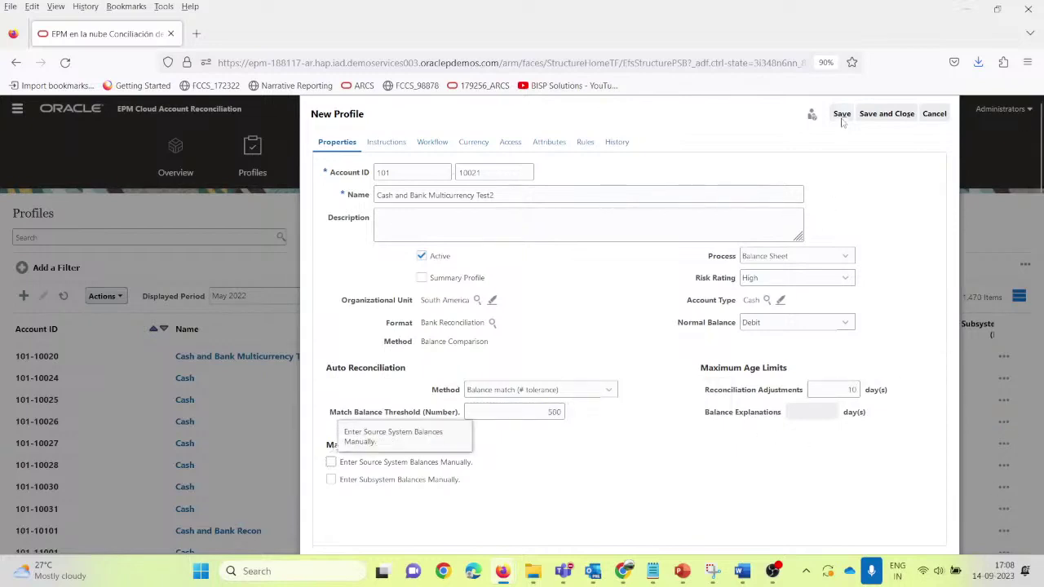
{"action": "left_click", "coordinate": [842, 119]}
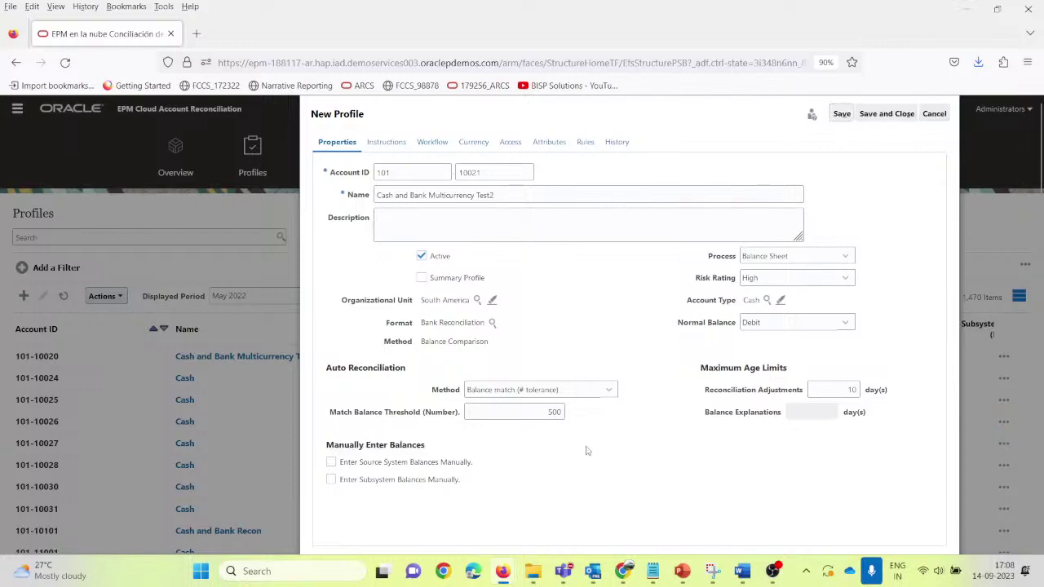
Step: Assign the first user as preparer, Monthly frequency, start day offset 1, duration 2
{"action": "left_click", "coordinate": [385, 142]}
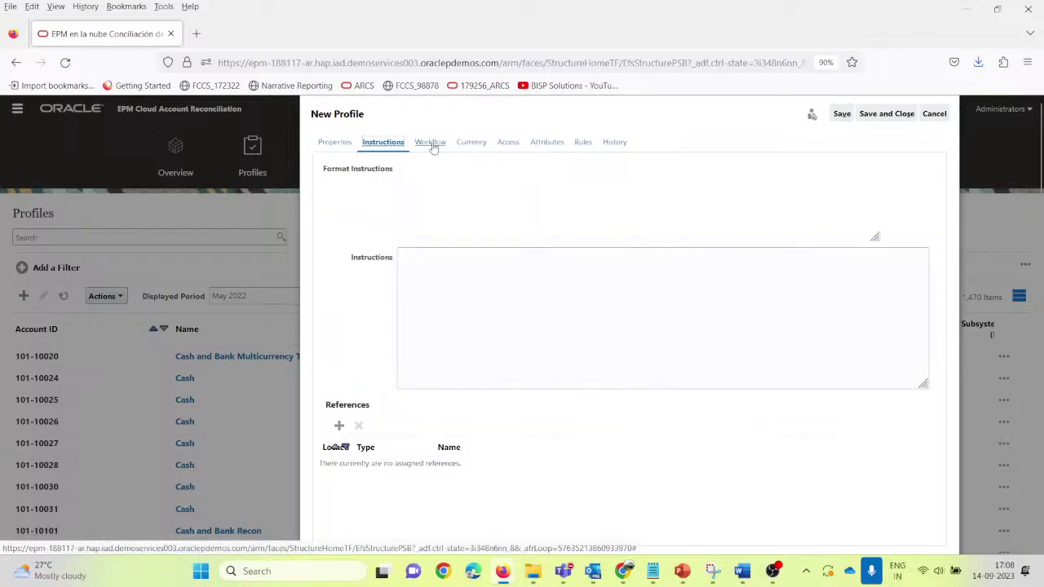
{"action": "left_click", "coordinate": [433, 144]}
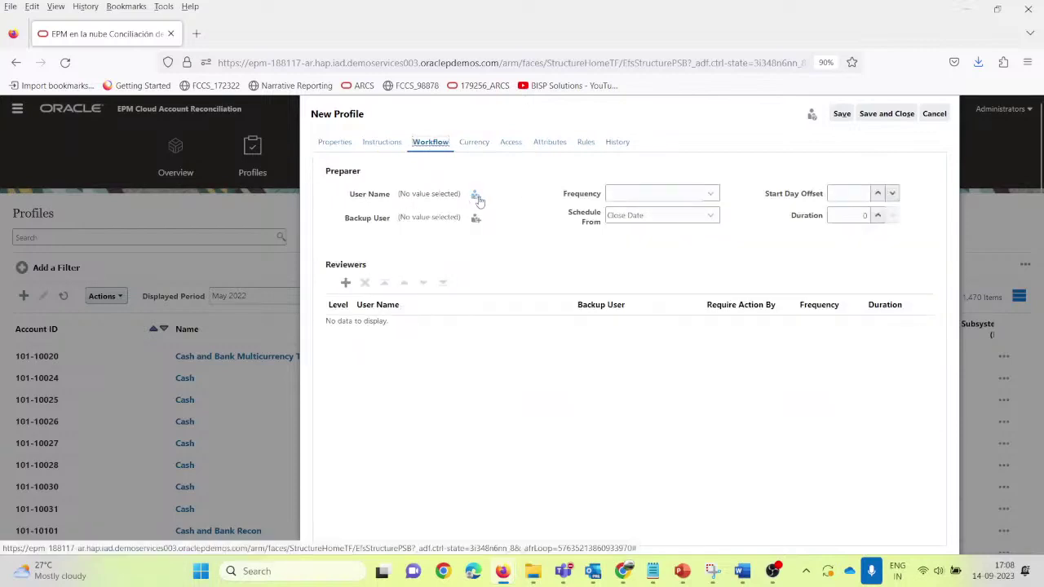
{"action": "left_click", "coordinate": [477, 195]}
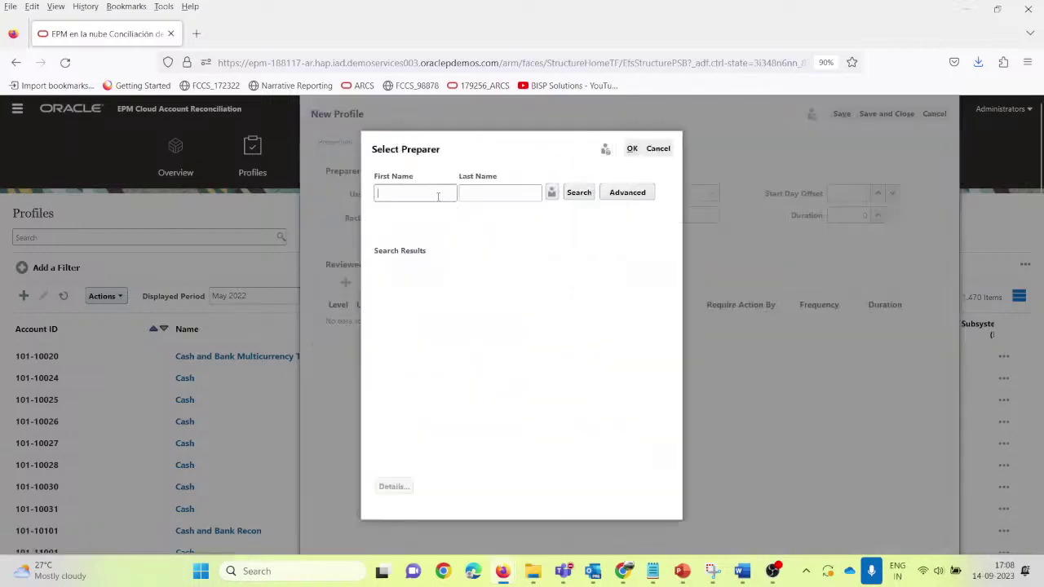
{"action": "type", "text": "u"}
{"action": "left_click", "coordinate": [579, 193]}
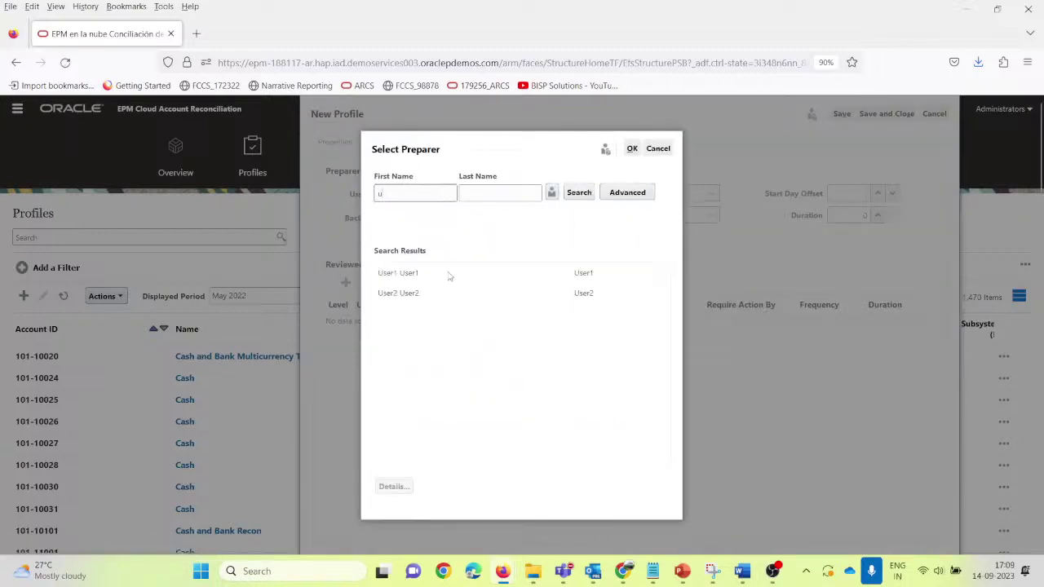
{"action": "left_click", "coordinate": [433, 275]}
{"action": "left_click", "coordinate": [632, 149]}
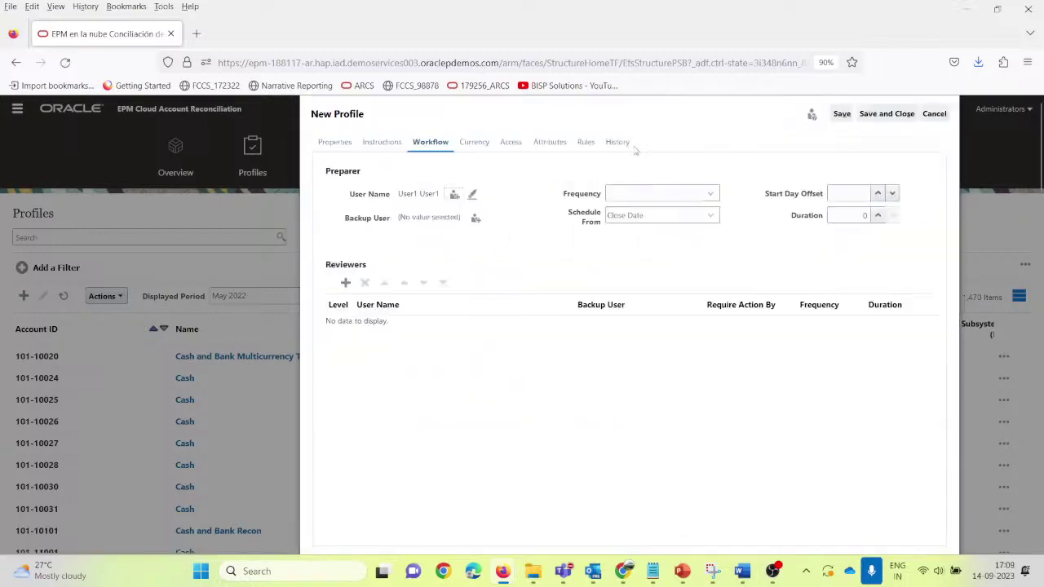
{"action": "left_click", "coordinate": [707, 194]}
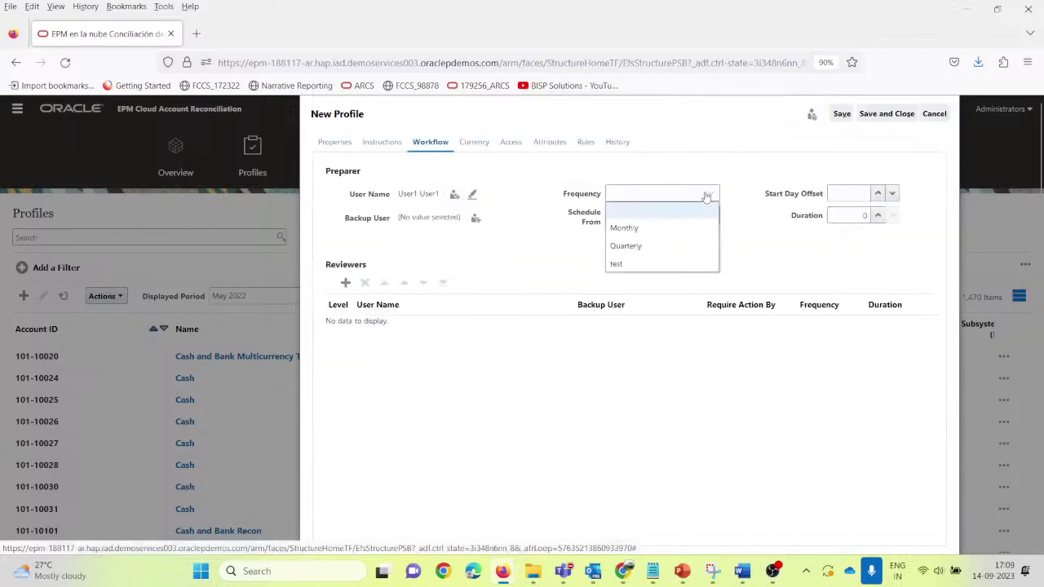
{"action": "left_click", "coordinate": [649, 227]}
{"action": "left_click", "coordinate": [839, 196]}
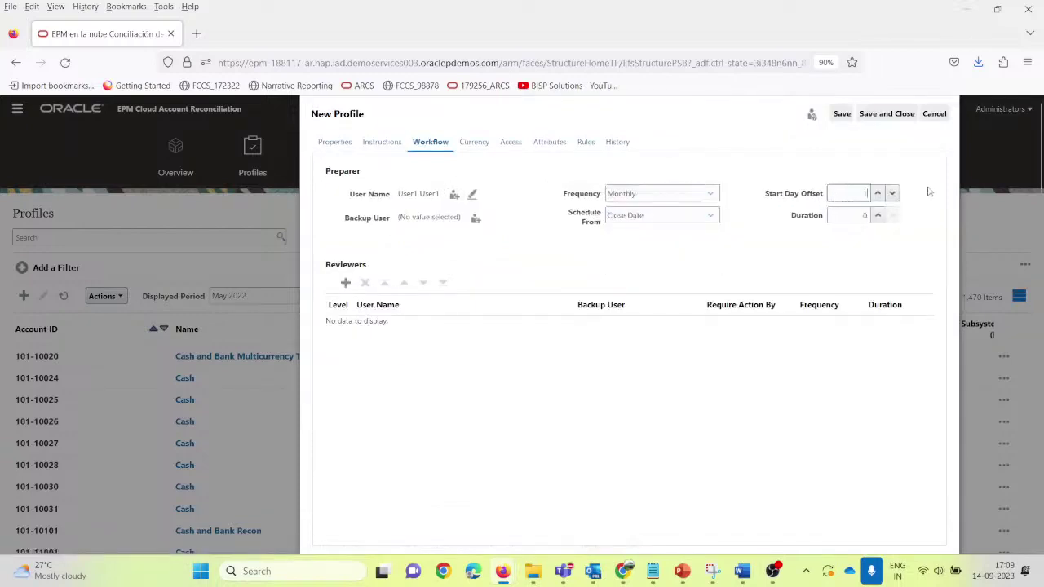
{"action": "type", "text": "1"}
{"action": "key", "text": "Tab"}
{"action": "type", "text": "2"}
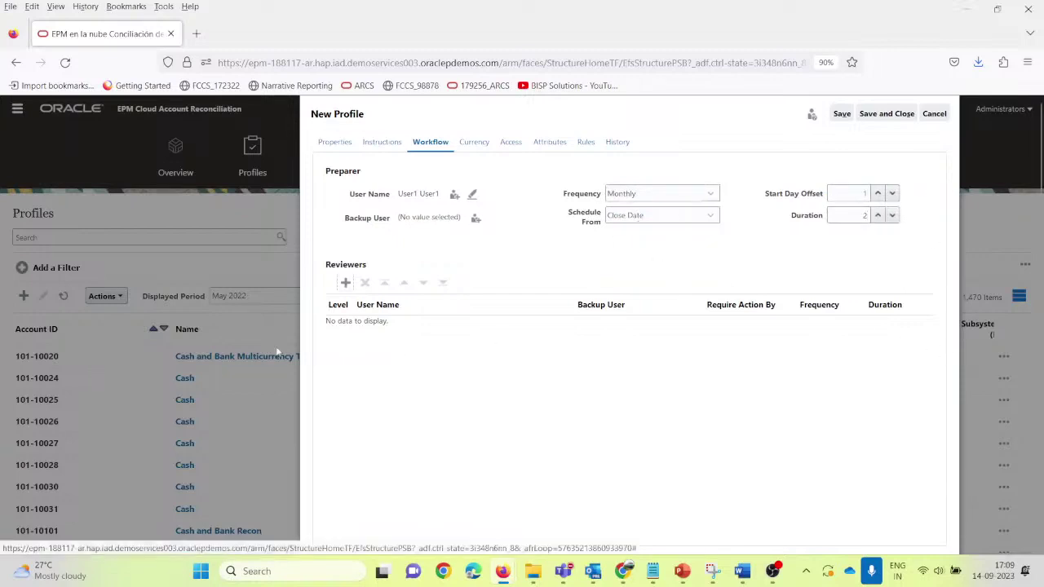
Step: Add the second user as level 1 reviewer and save the profile
{"action": "left_click", "coordinate": [345, 282]}
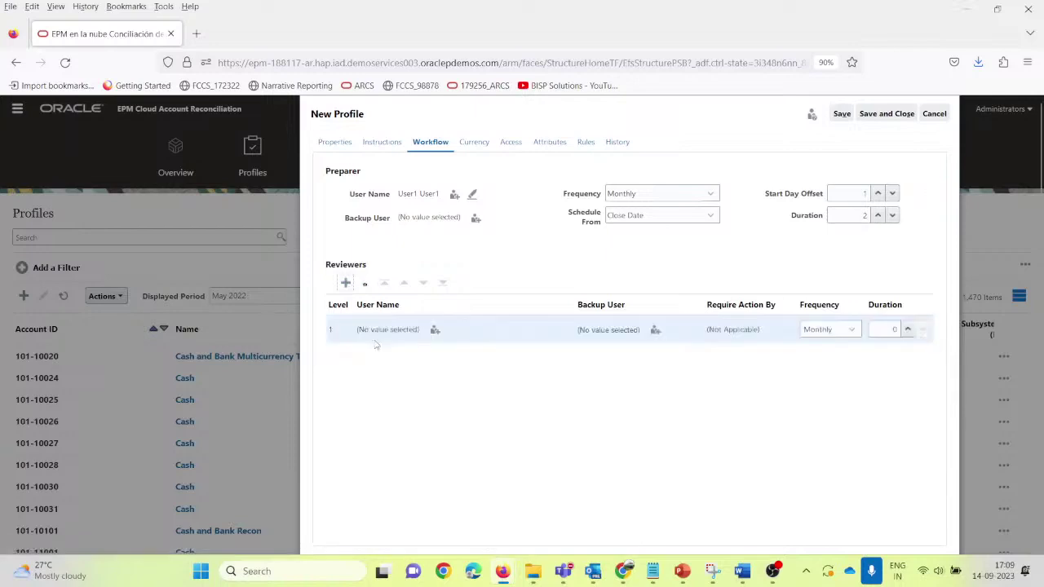
{"action": "left_click", "coordinate": [435, 329]}
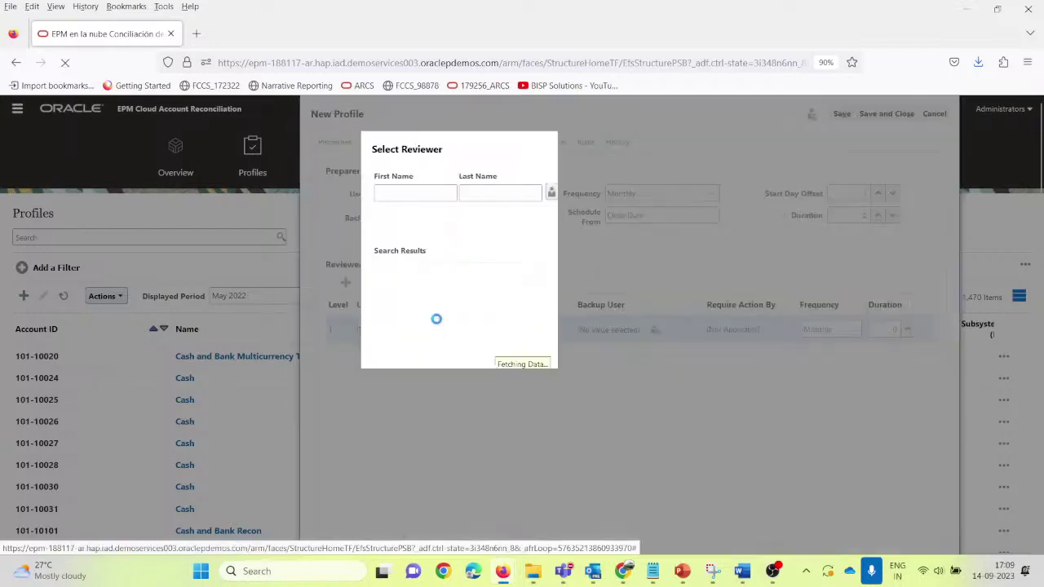
{"action": "type", "text": "us"}
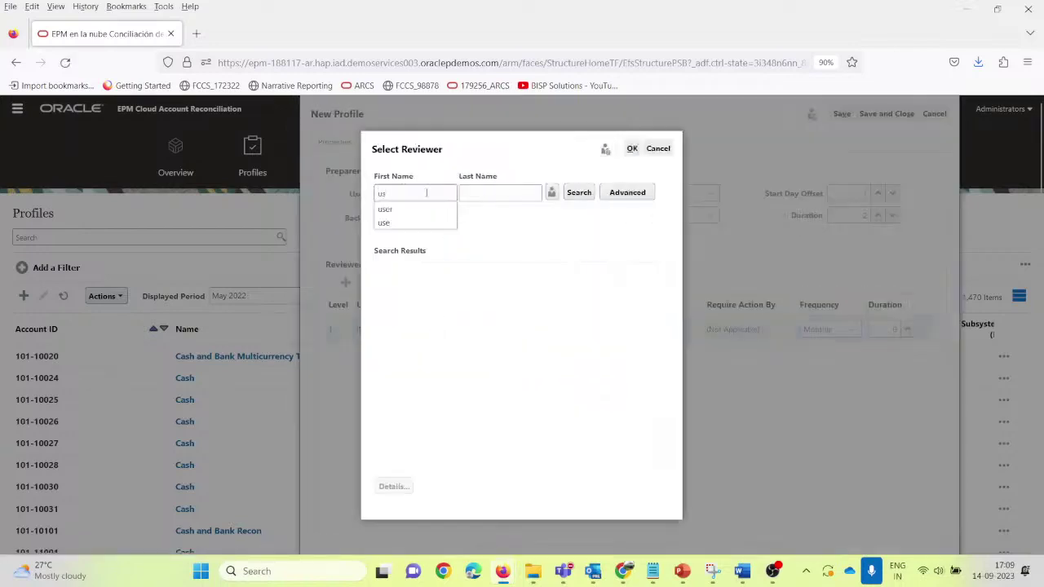
{"action": "type", "text": "er"}
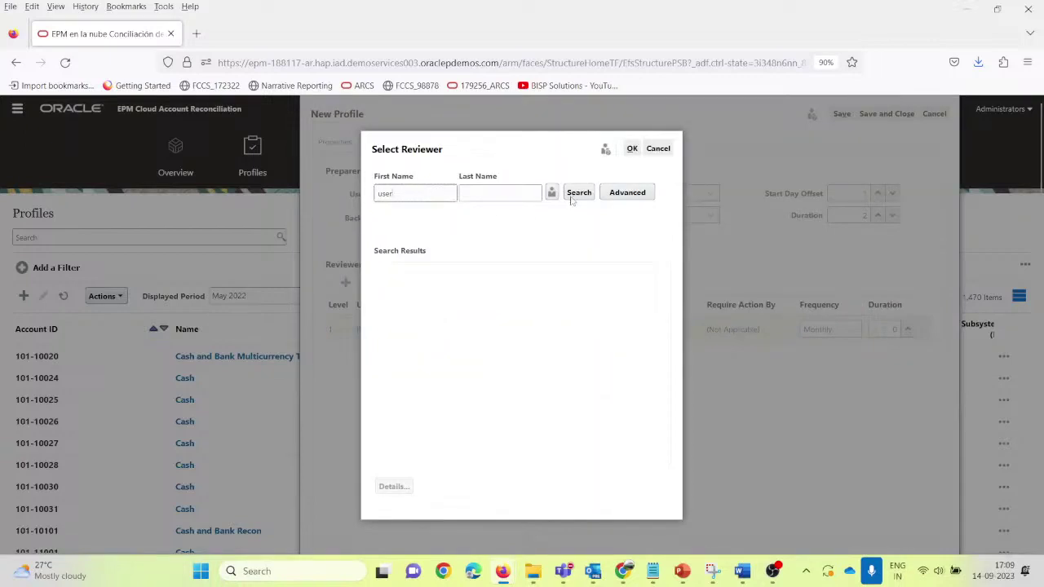
{"action": "left_click", "coordinate": [579, 193]}
{"action": "left_click", "coordinate": [433, 295]}
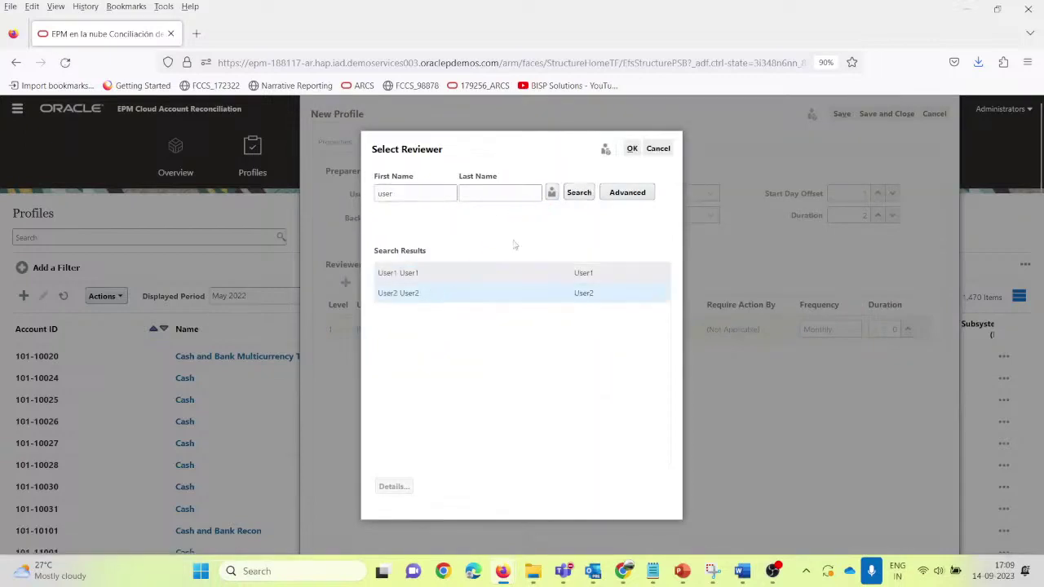
{"action": "left_click", "coordinate": [632, 148]}
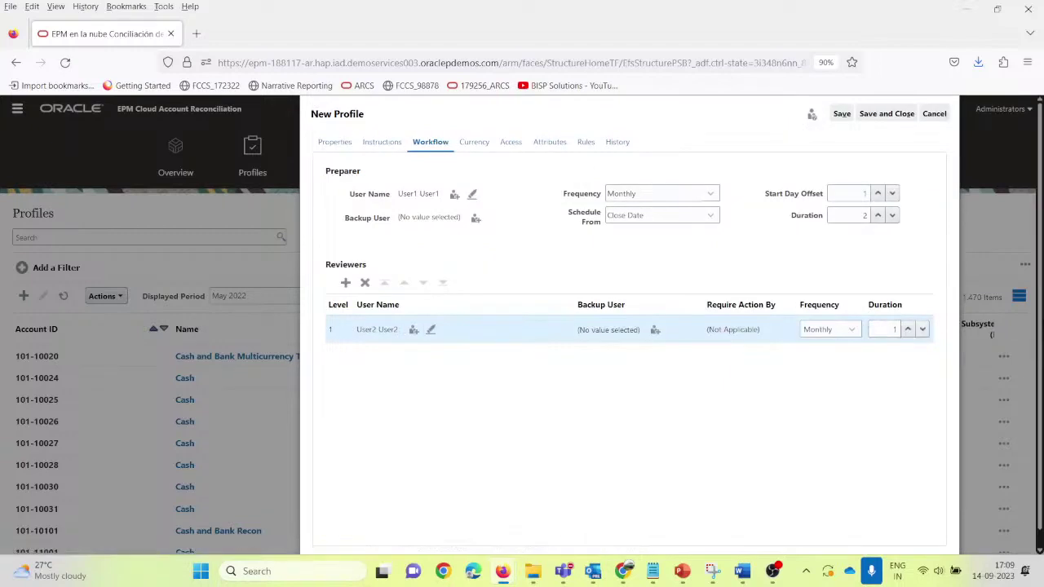
{"action": "left_click", "coordinate": [841, 113]}
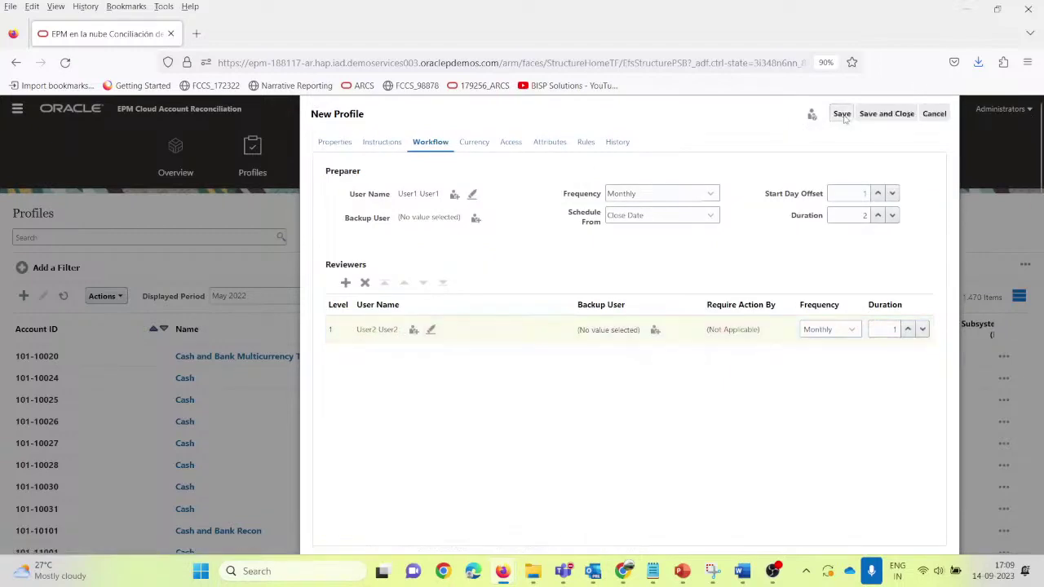
{"action": "left_click", "coordinate": [844, 115]}
{"action": "left_click", "coordinate": [477, 146]}
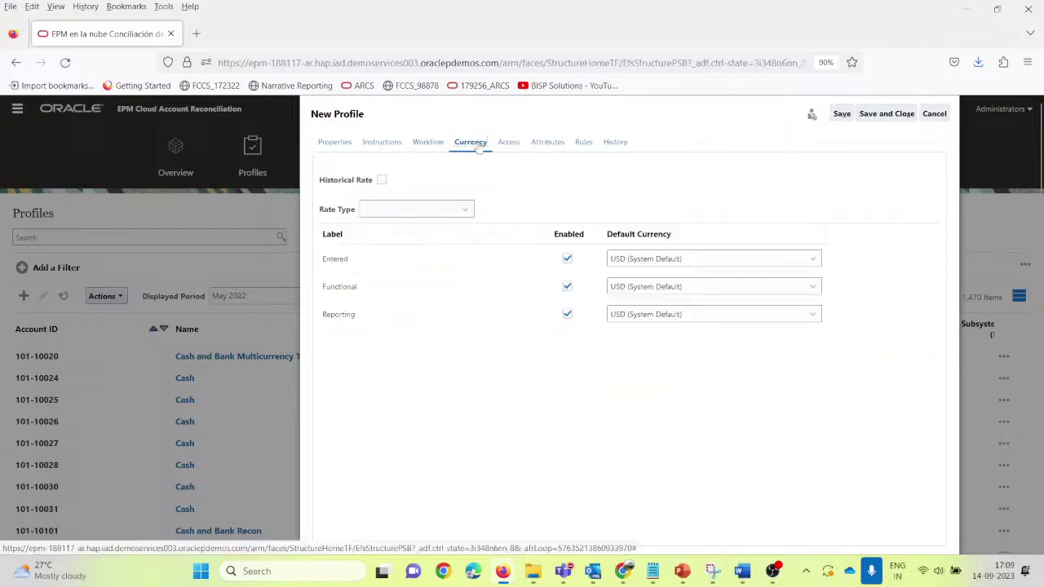
Step: Use Accounting rate type, disable Entered currency, default functional currency to INR (Indian Rupee)
{"action": "left_click", "coordinate": [467, 212]}
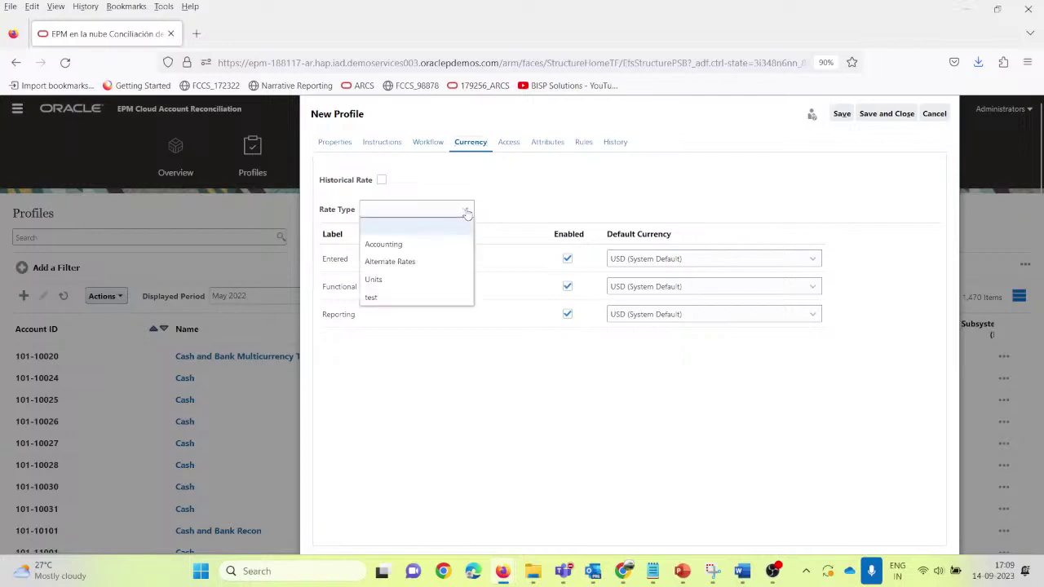
{"action": "left_click", "coordinate": [406, 246]}
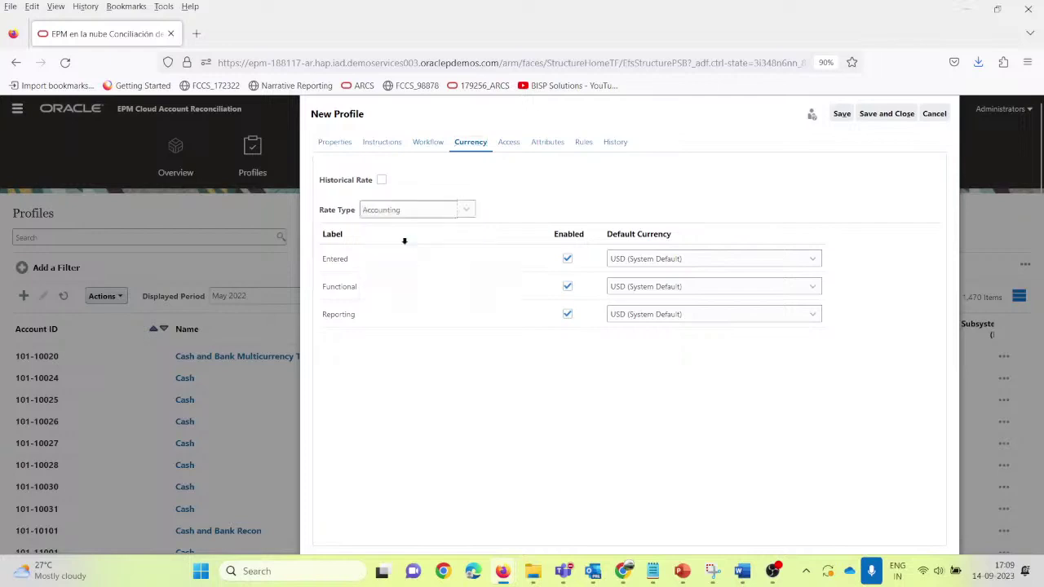
{"action": "left_click", "coordinate": [567, 259]}
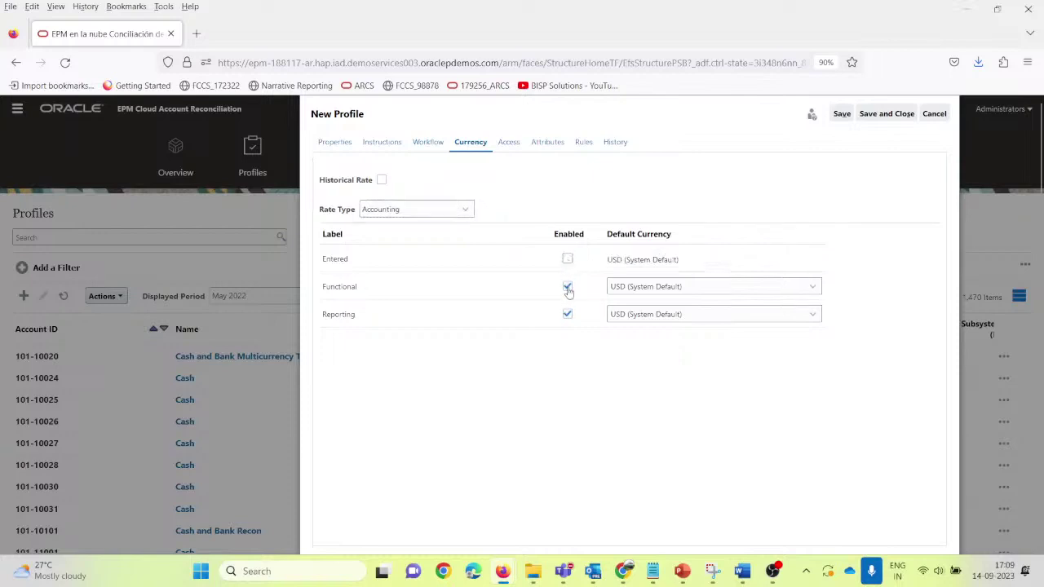
{"action": "left_click", "coordinate": [703, 290]}
{"action": "type", "text": "ia"}
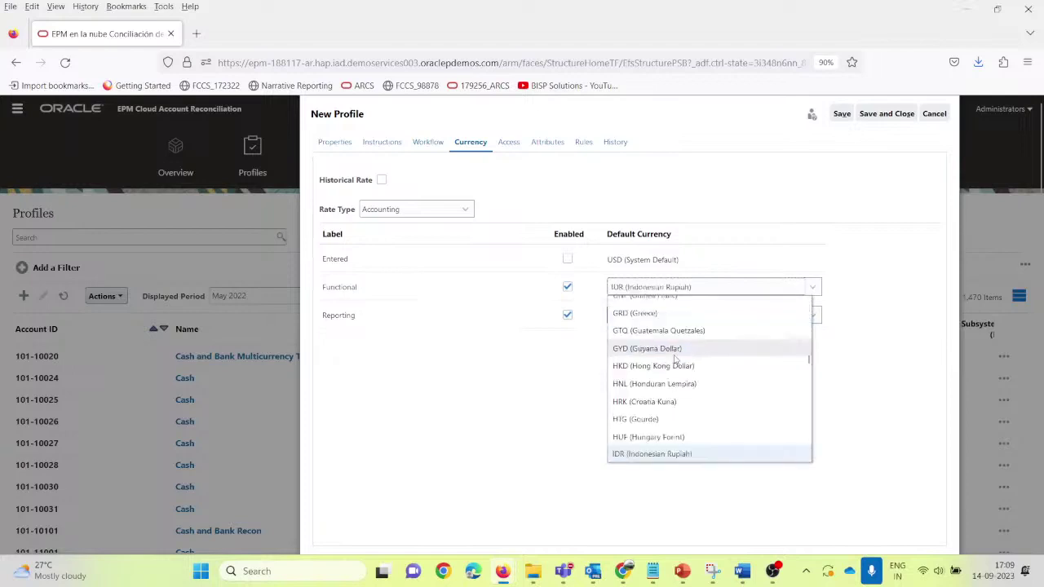
{"action": "type", "text": "n"}
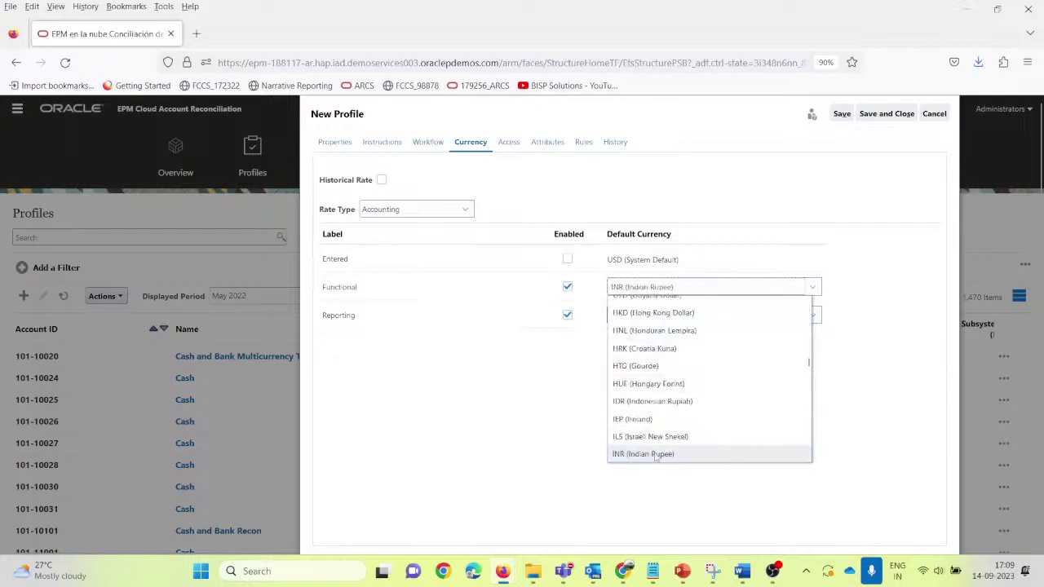
{"action": "left_click", "coordinate": [655, 454]}
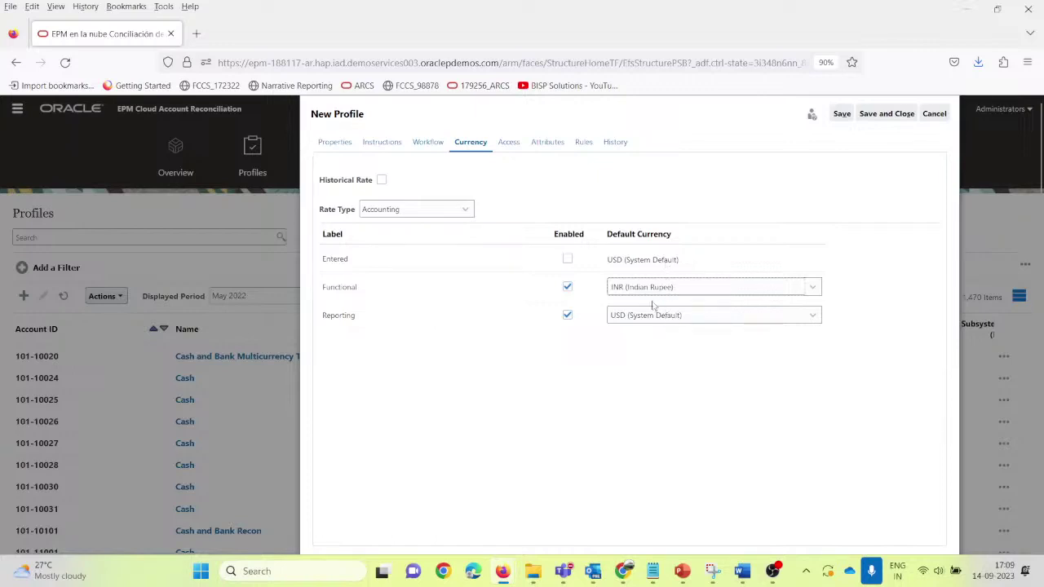
{"action": "left_click", "coordinate": [513, 144]}
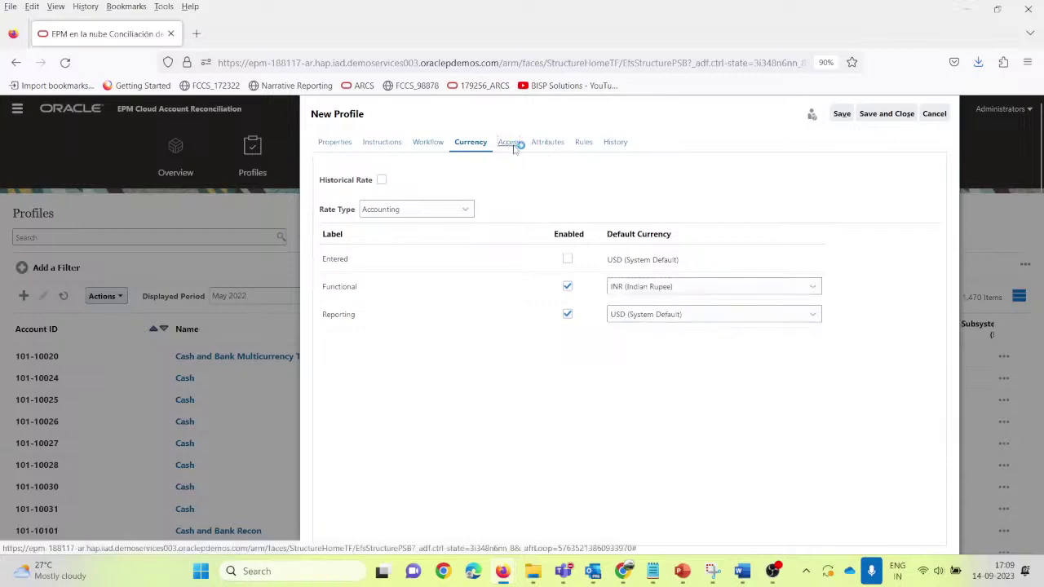
{"action": "left_click", "coordinate": [545, 145]}
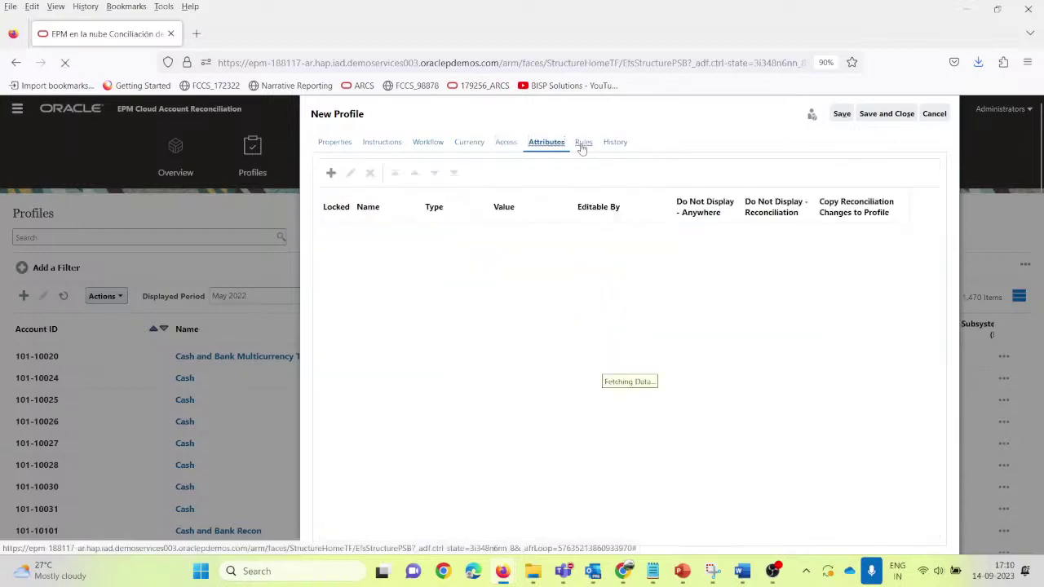
Step: Add a Reviewer 1 Auto Approve rule with condition Attachments Total (Count) equals 1
{"action": "left_click", "coordinate": [583, 144]}
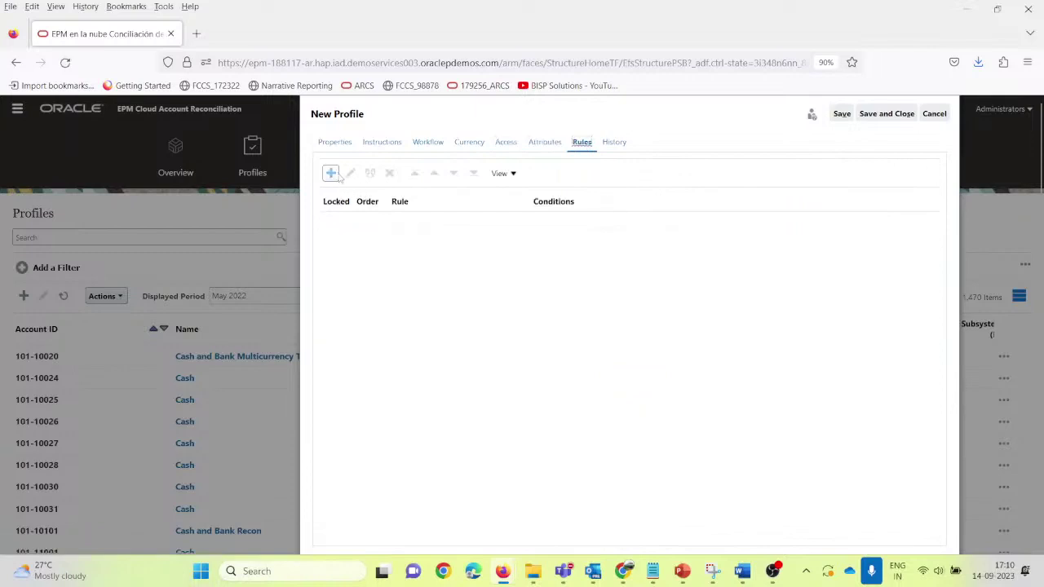
{"action": "left_click", "coordinate": [335, 175]}
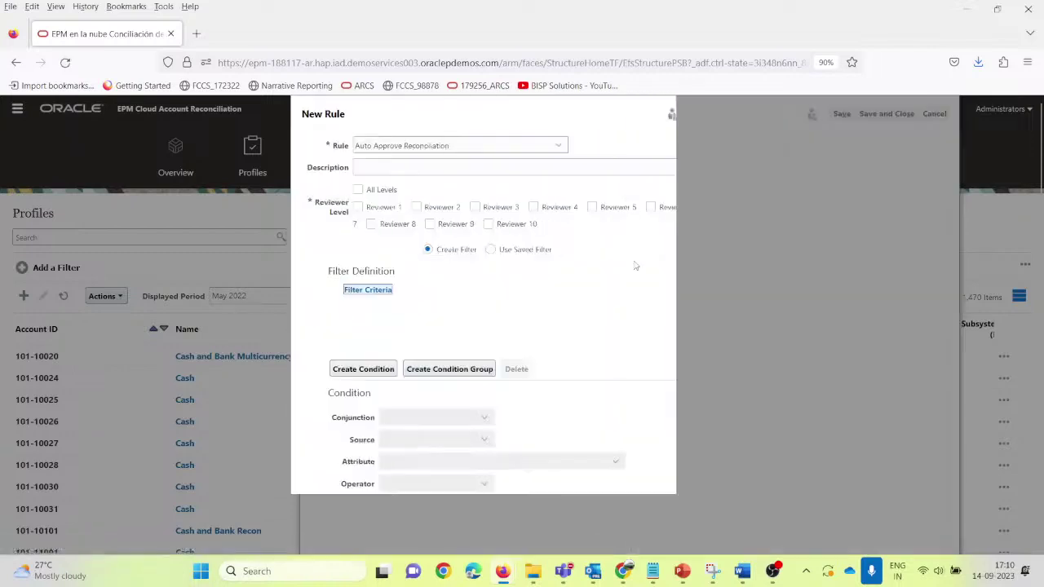
{"action": "left_click", "coordinate": [358, 208]}
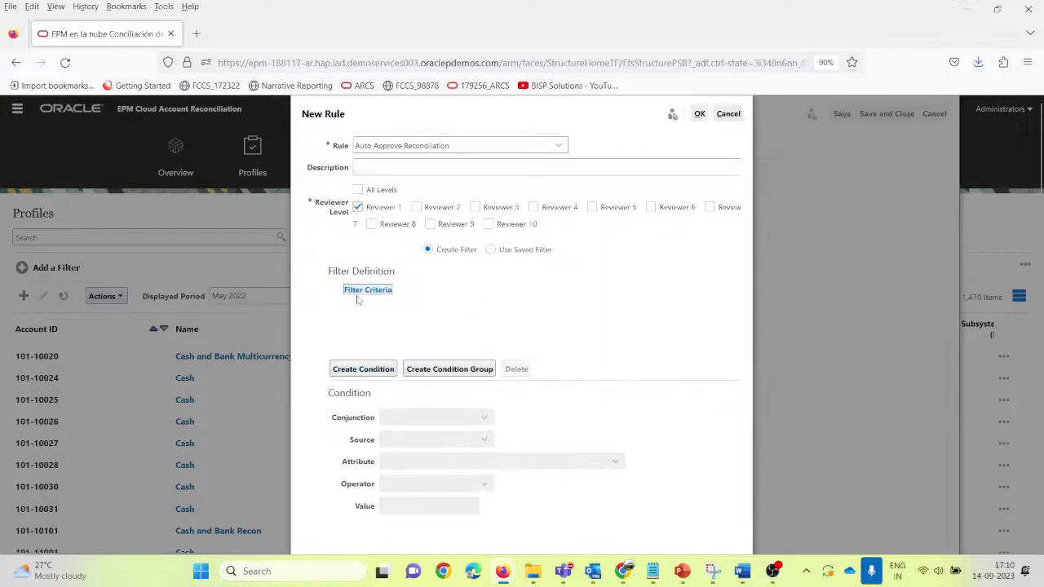
{"action": "left_click", "coordinate": [354, 368]}
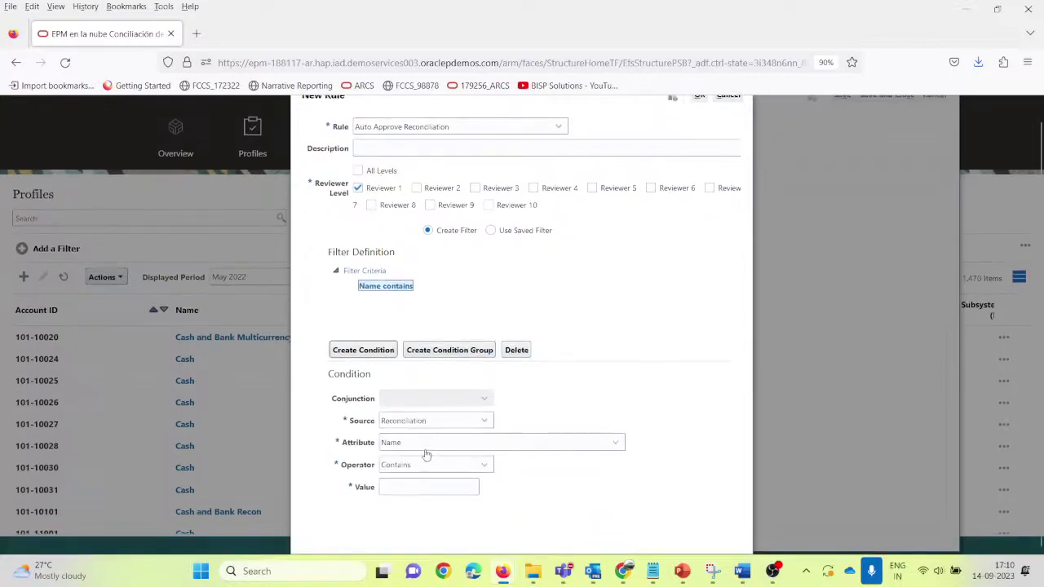
{"action": "left_click", "coordinate": [422, 446]}
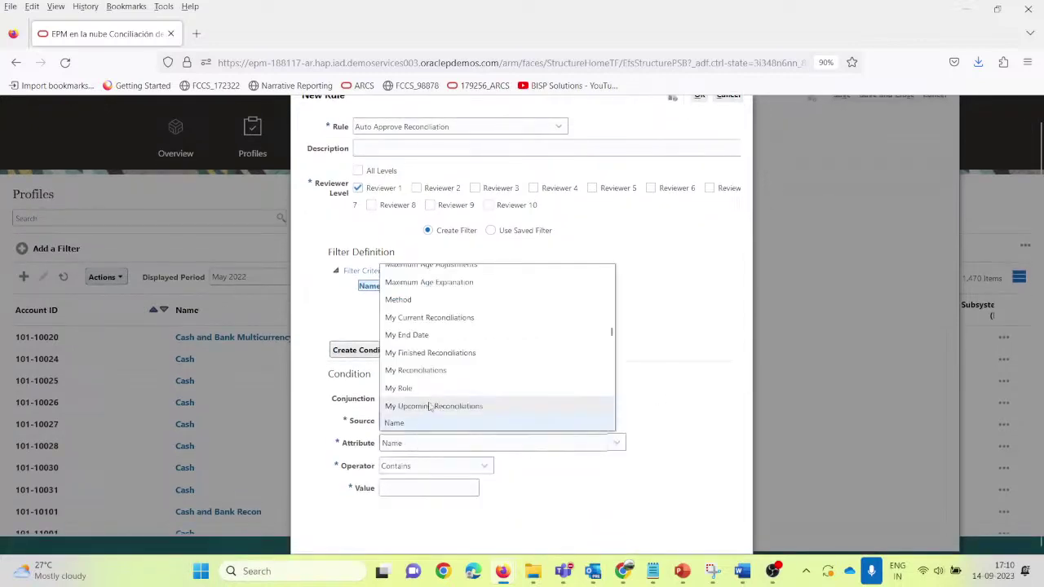
{"action": "scroll", "coordinate": [430, 406], "scroll_direction": "down", "scroll_amount": 5}
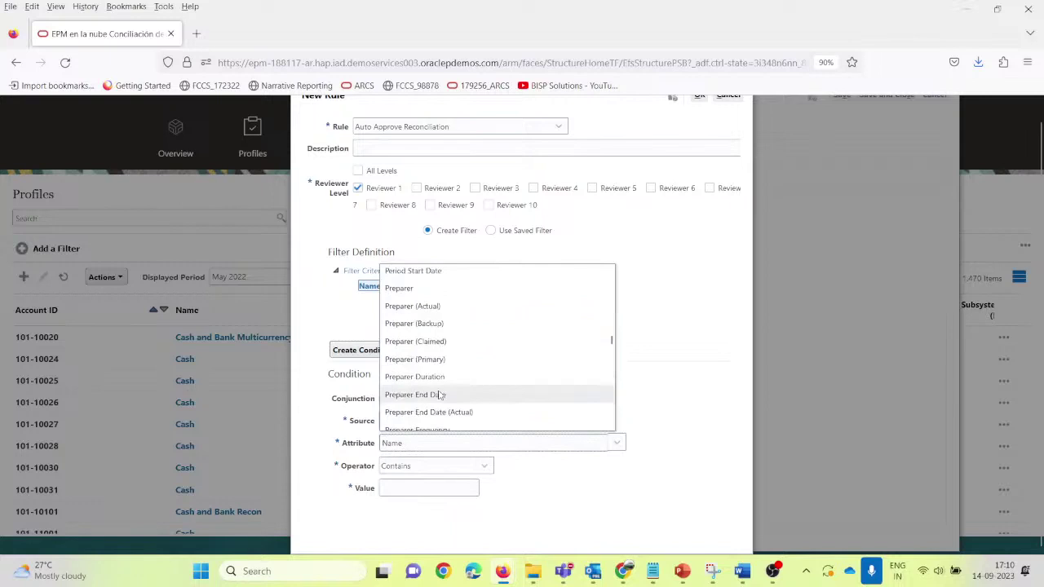
{"action": "key", "text": "a"}
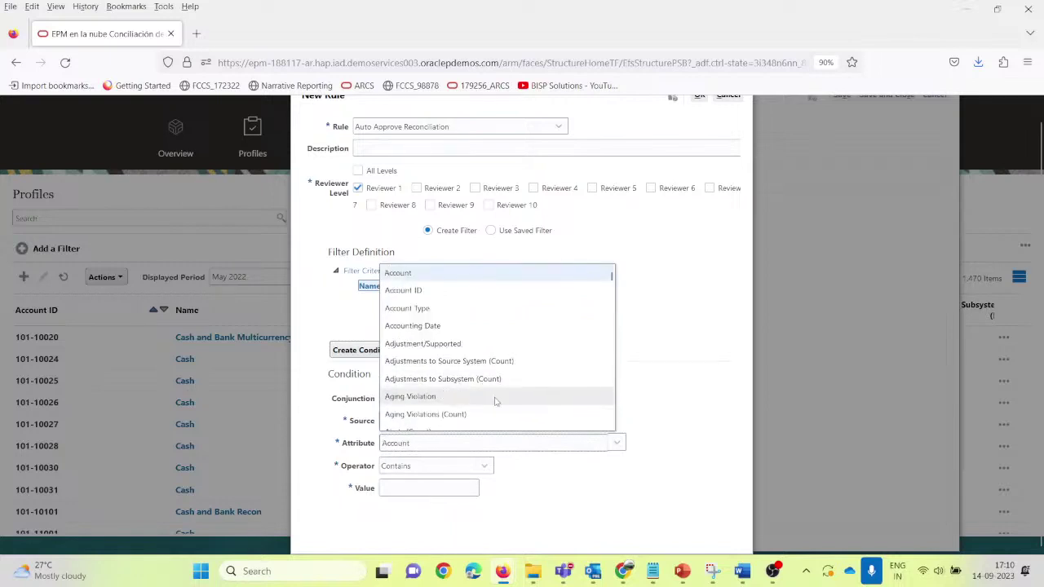
{"action": "scroll", "coordinate": [493, 395], "scroll_direction": "down", "scroll_amount": 3}
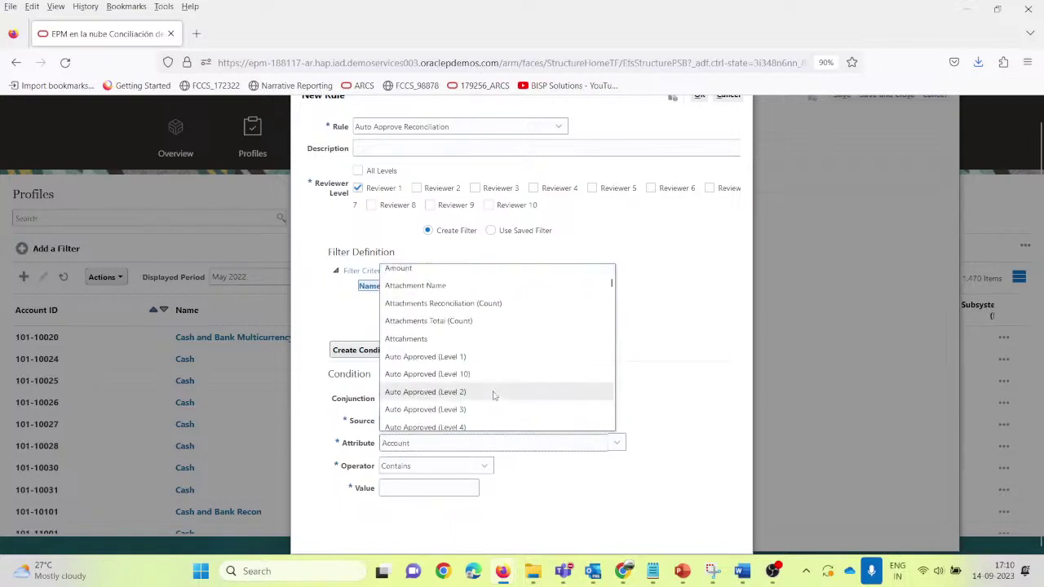
{"action": "left_click", "coordinate": [473, 321]}
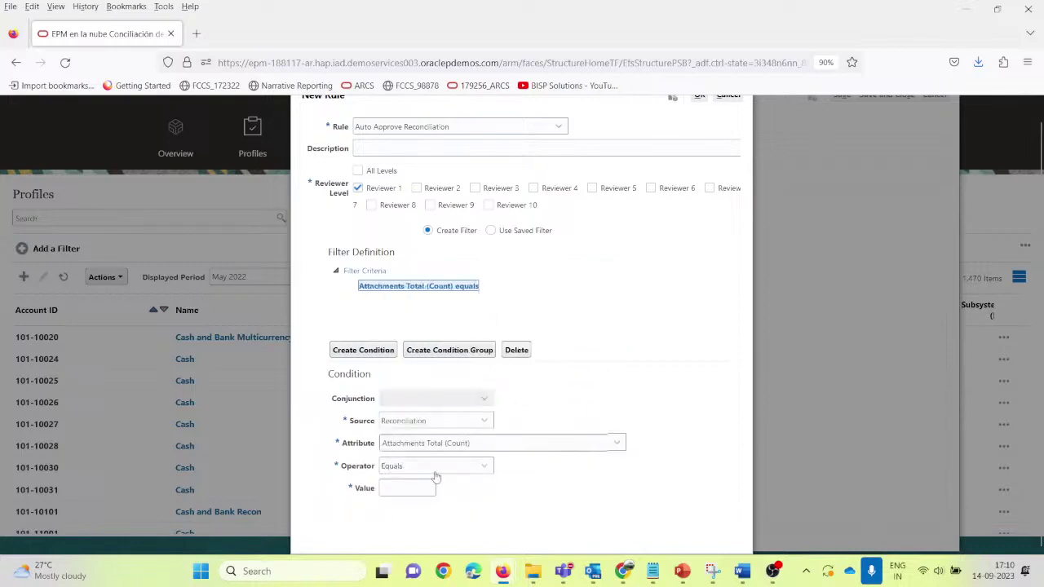
{"action": "left_click", "coordinate": [411, 488]}
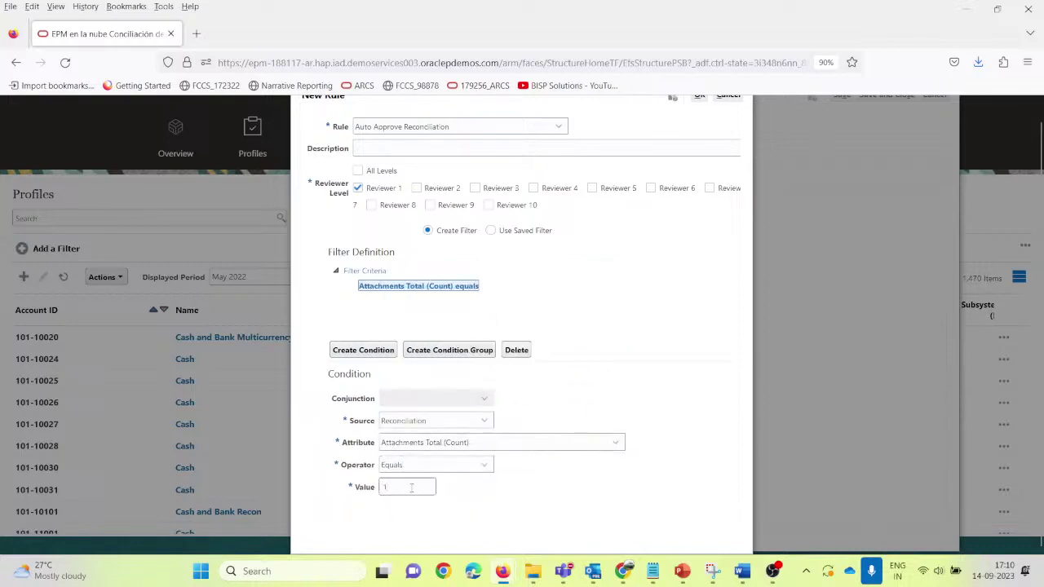
{"action": "left_click", "coordinate": [557, 493]}
{"action": "scroll", "coordinate": [581, 356], "scroll_direction": "up", "scroll_amount": 1}
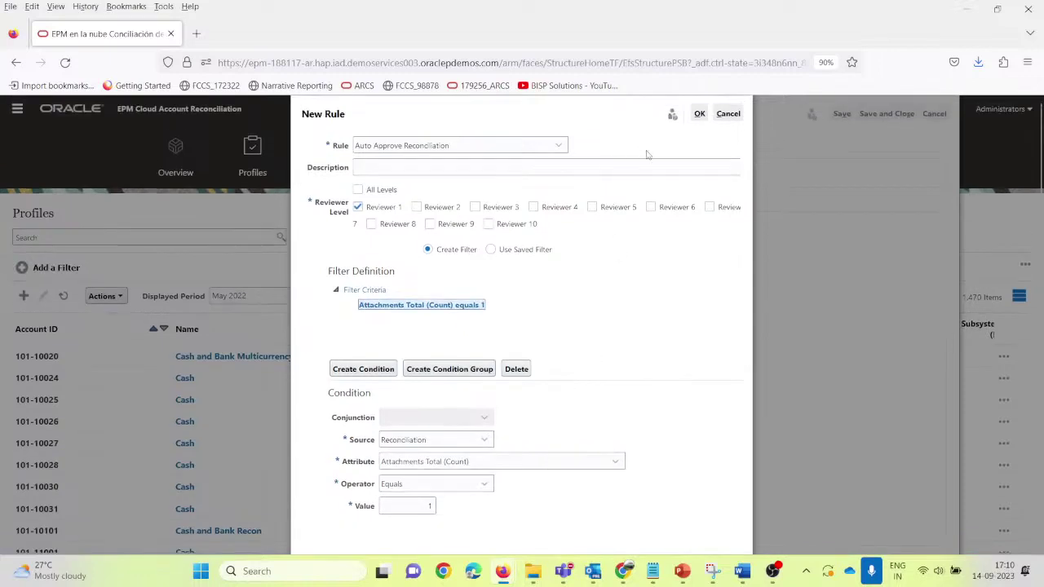
{"action": "left_click", "coordinate": [699, 113]}
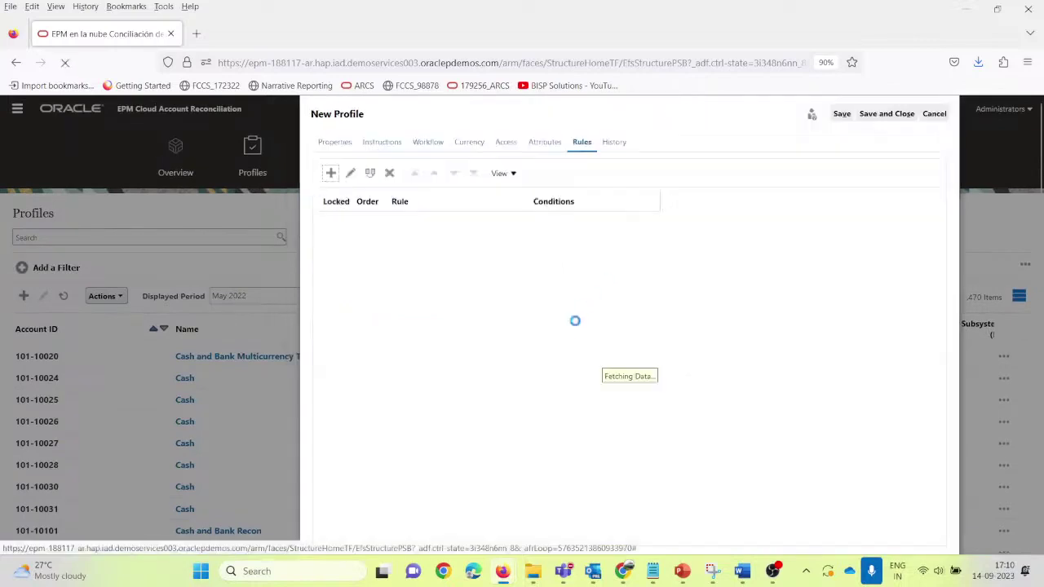
Step: Save and close profile 101-10021, then select it in the Profiles list
{"action": "left_click", "coordinate": [882, 115]}
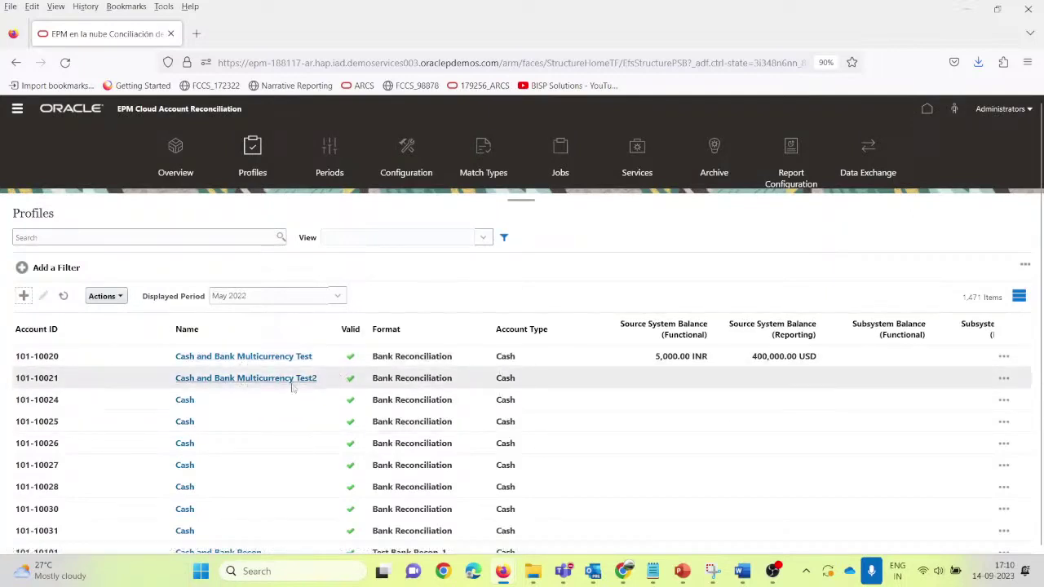
{"action": "left_click", "coordinate": [559, 379]}
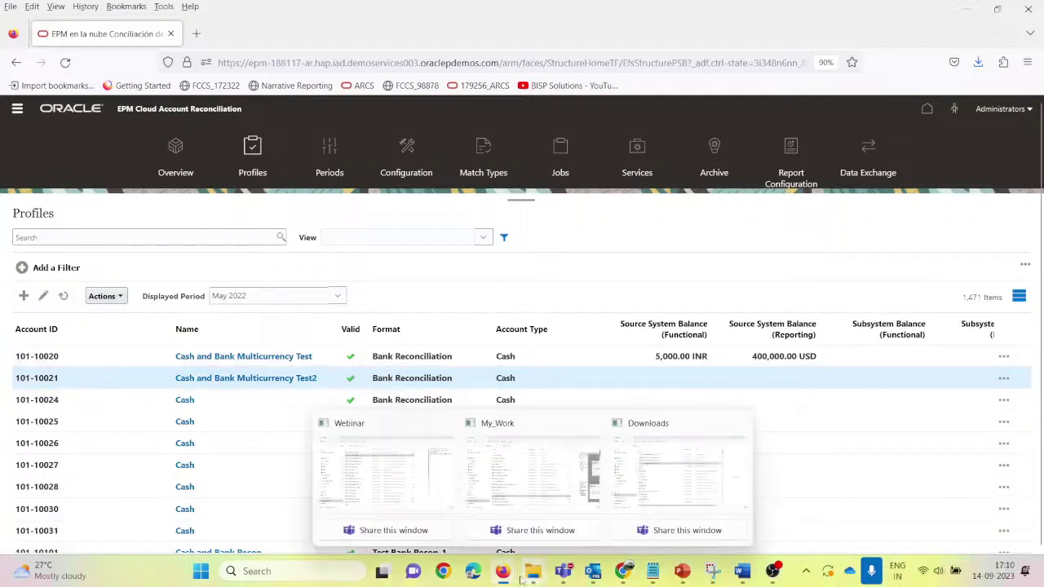
Step: Maximize Data Management and review the File source system and Account Reconciliation Manager target application
{"action": "mouse_move", "coordinate": [504, 573]}
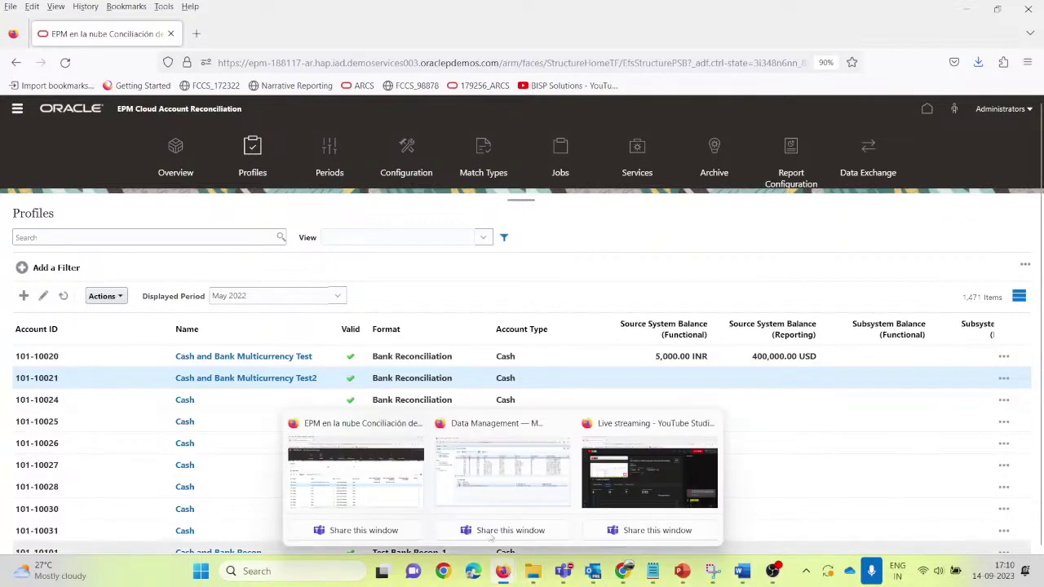
{"action": "left_click", "coordinate": [501, 487]}
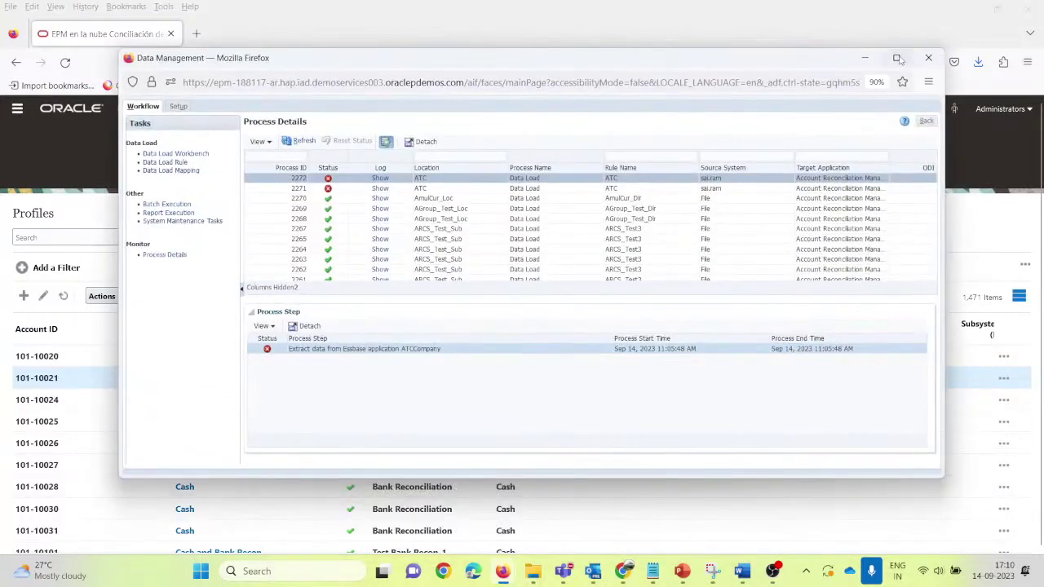
{"action": "left_click", "coordinate": [896, 58]}
{"action": "left_click", "coordinate": [61, 55]}
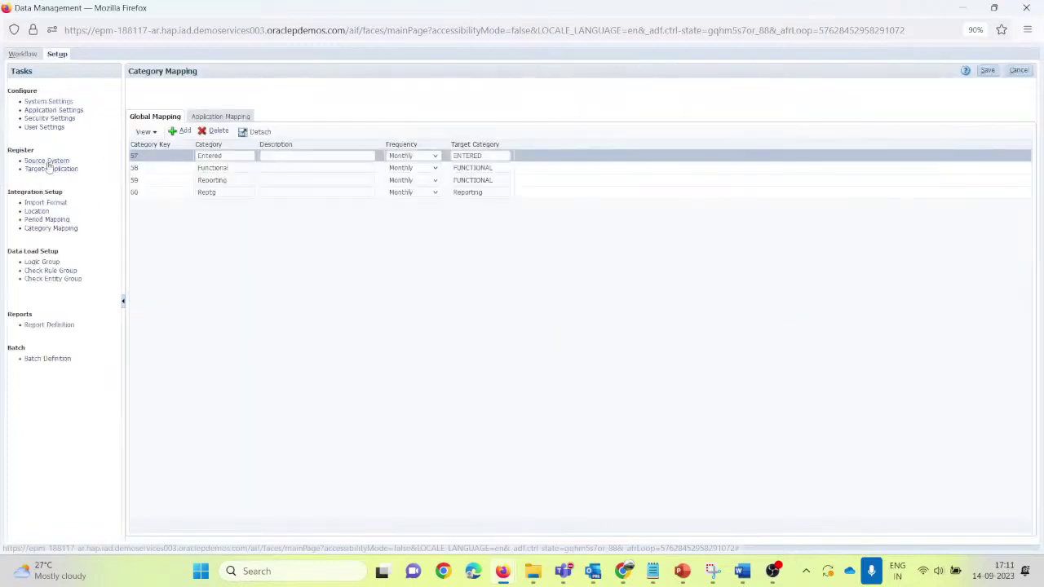
{"action": "left_click", "coordinate": [47, 160]}
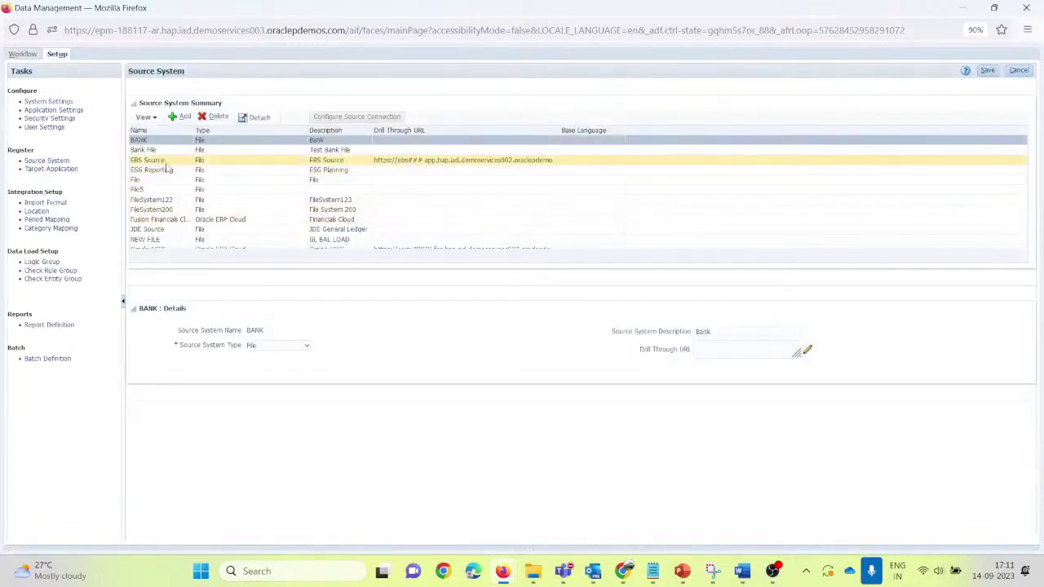
{"action": "left_click", "coordinate": [161, 180]}
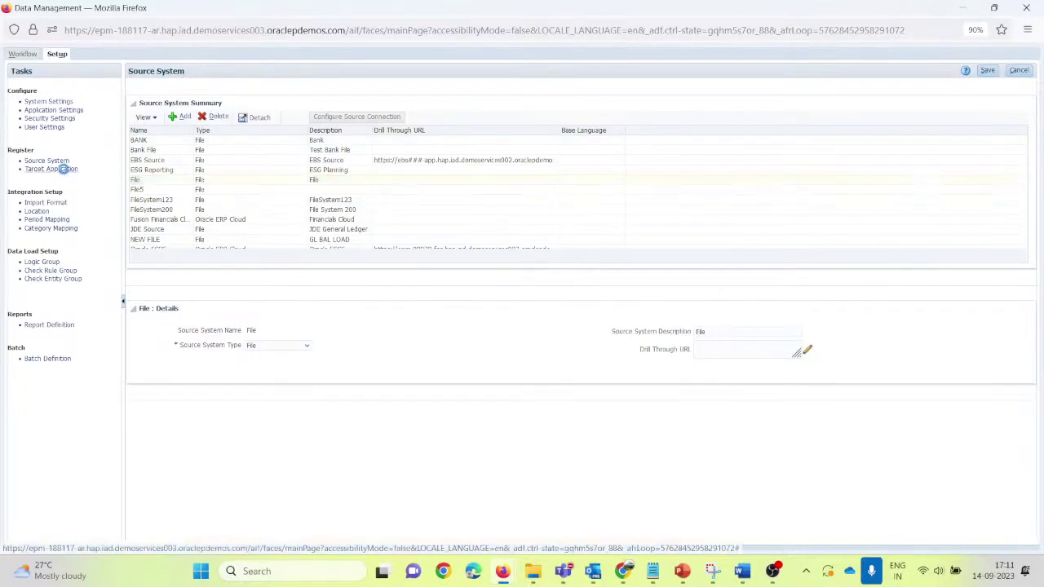
{"action": "left_click", "coordinate": [65, 169]}
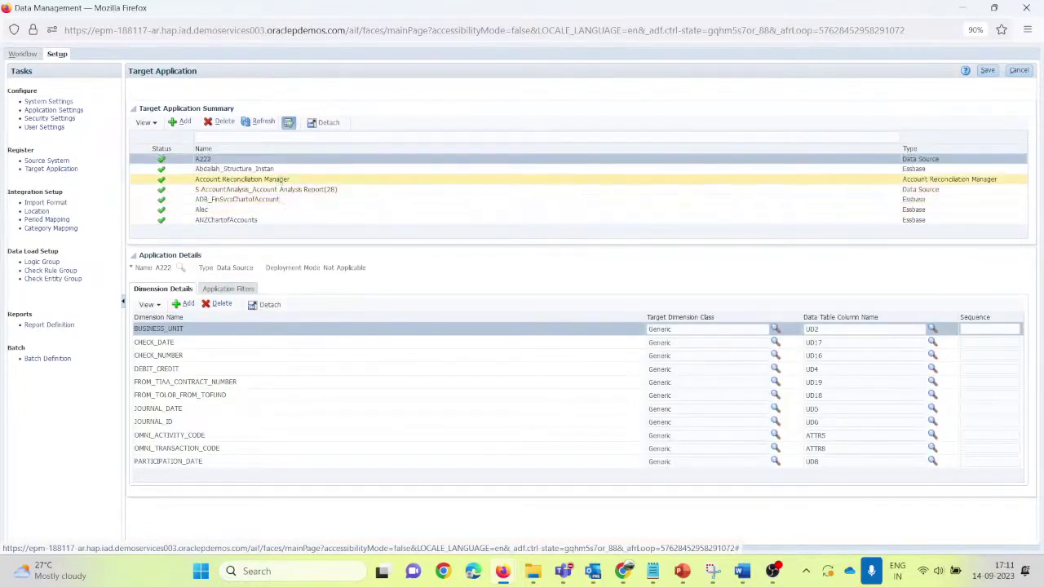
{"action": "left_click", "coordinate": [292, 181]}
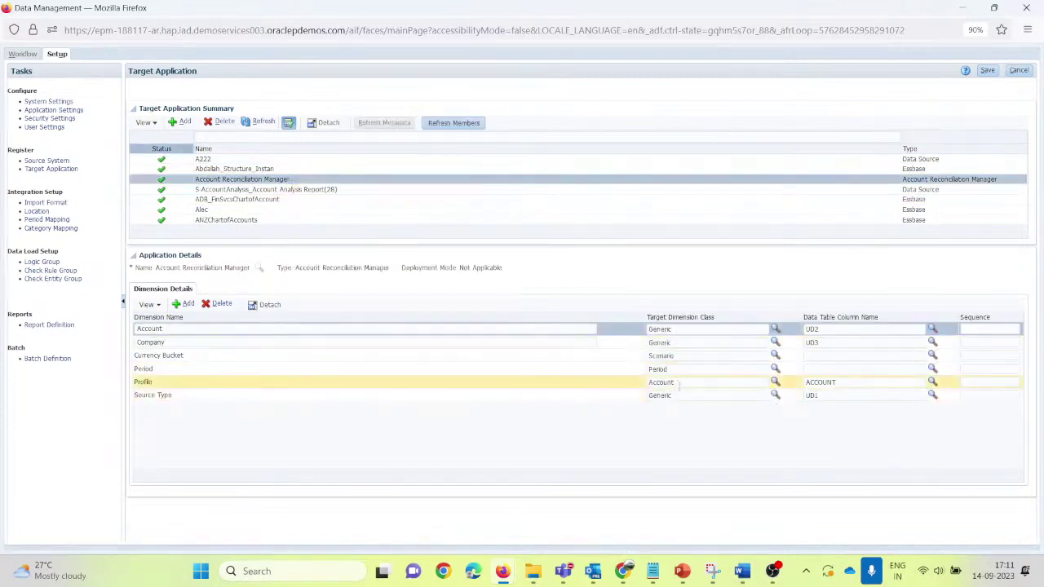
Step: Go to Import Format and add a new blank import format entry
{"action": "left_click", "coordinate": [50, 203]}
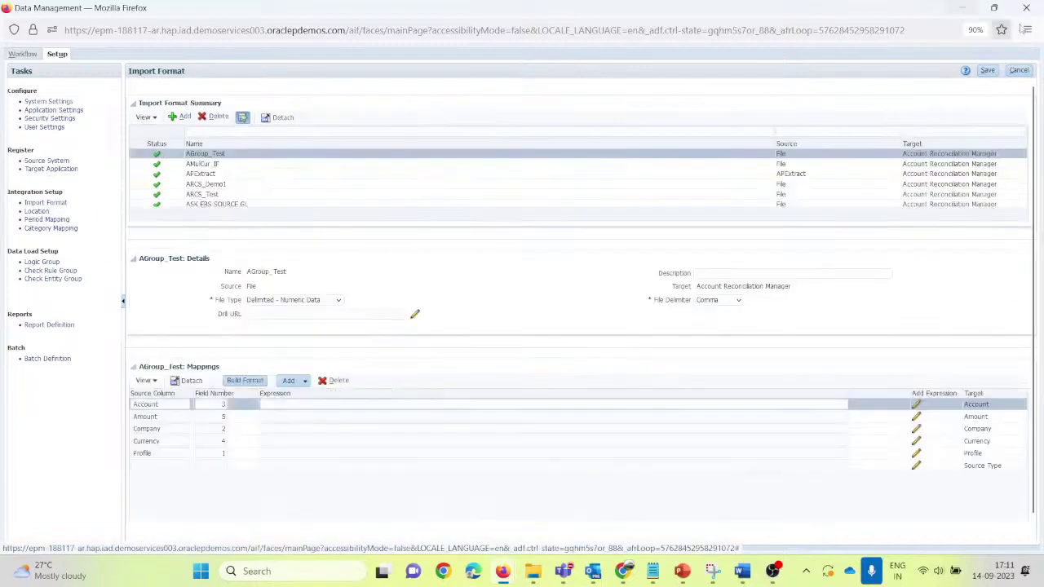
{"action": "left_click", "coordinate": [992, 8]}
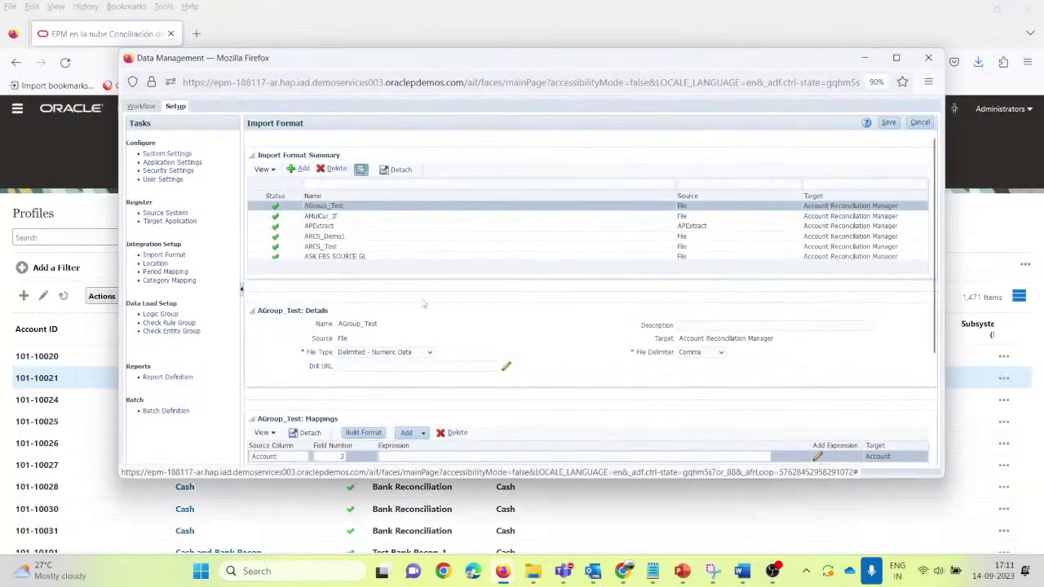
{"action": "scroll", "coordinate": [377, 386], "scroll_direction": "down", "scroll_amount": 2}
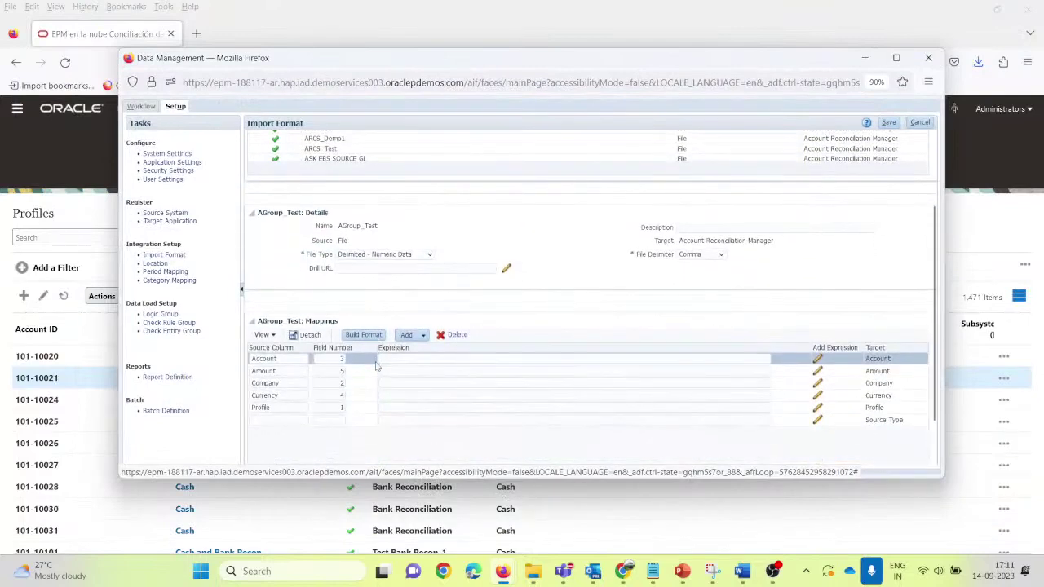
{"action": "scroll", "coordinate": [382, 363], "scroll_direction": "up", "scroll_amount": 2}
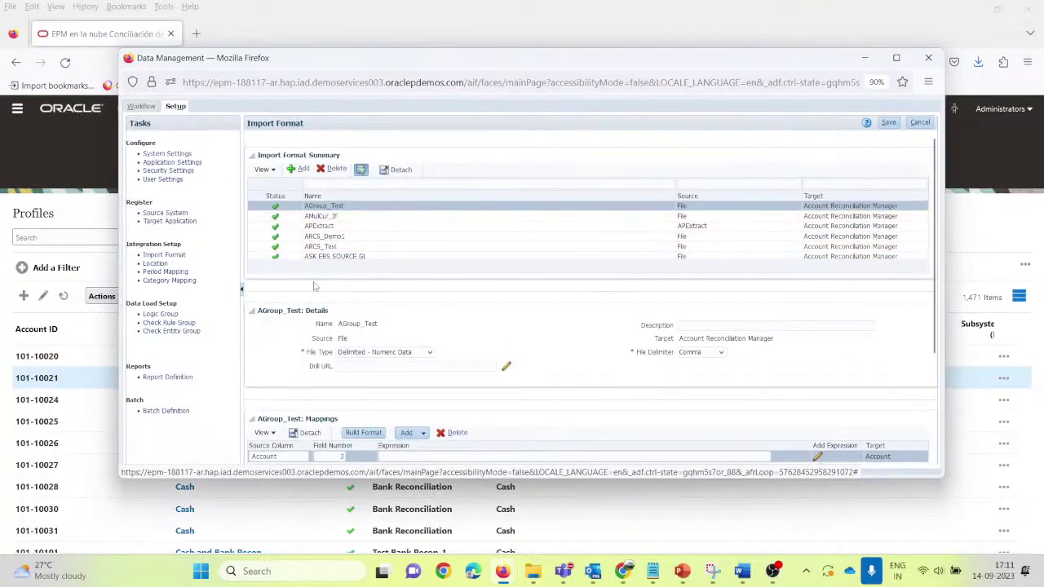
{"action": "left_click", "coordinate": [294, 171]}
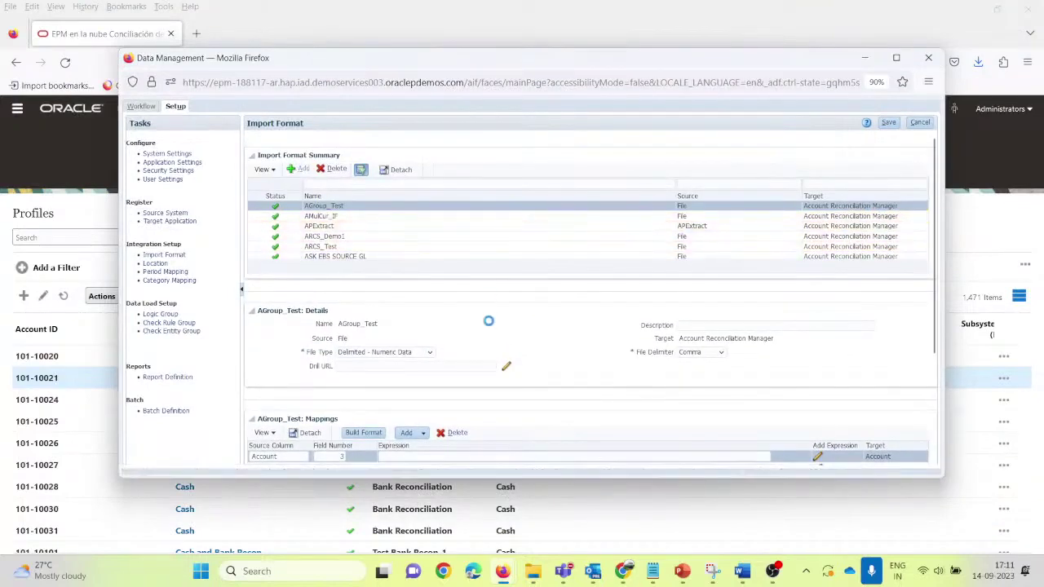
Step: Name the import format ACurrM_IF and choose File as its source system
{"action": "left_click", "coordinate": [354, 327]}
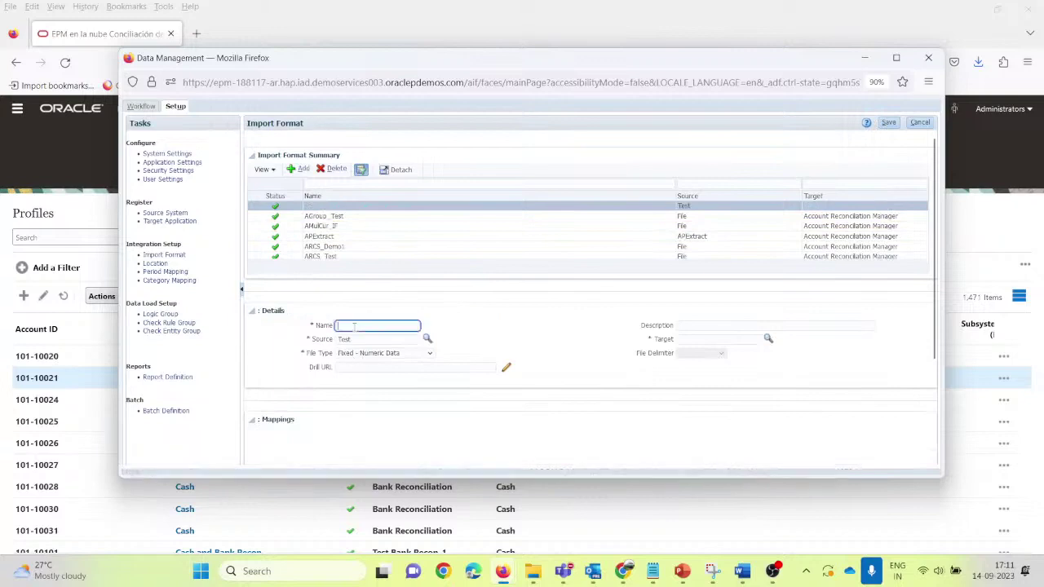
{"action": "type", "text": "A"}
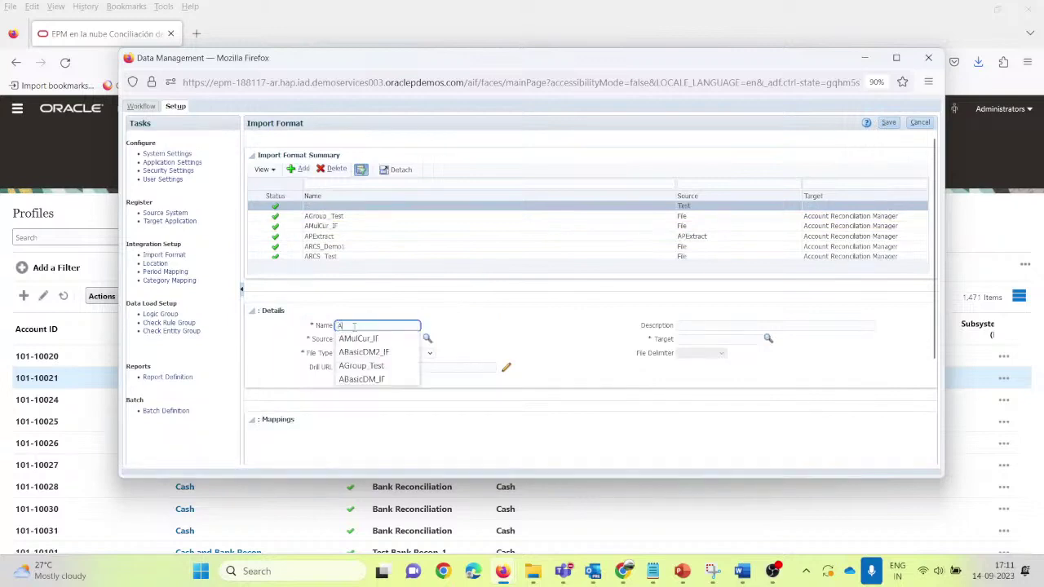
{"action": "type", "text": "Mul"}
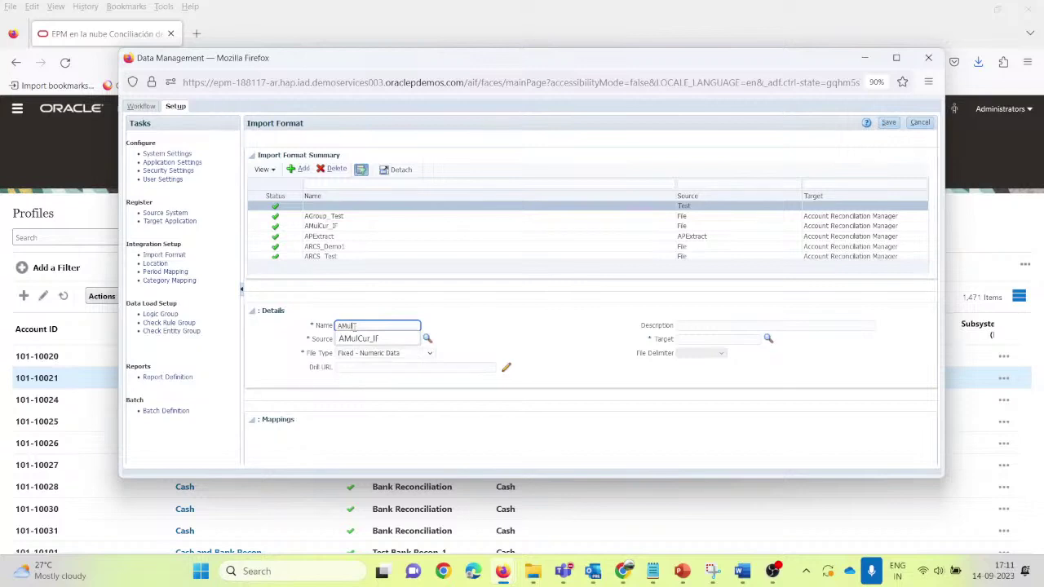
{"action": "key", "text": "BackSpace"}
{"action": "type", "text": "CurrM_IF"}
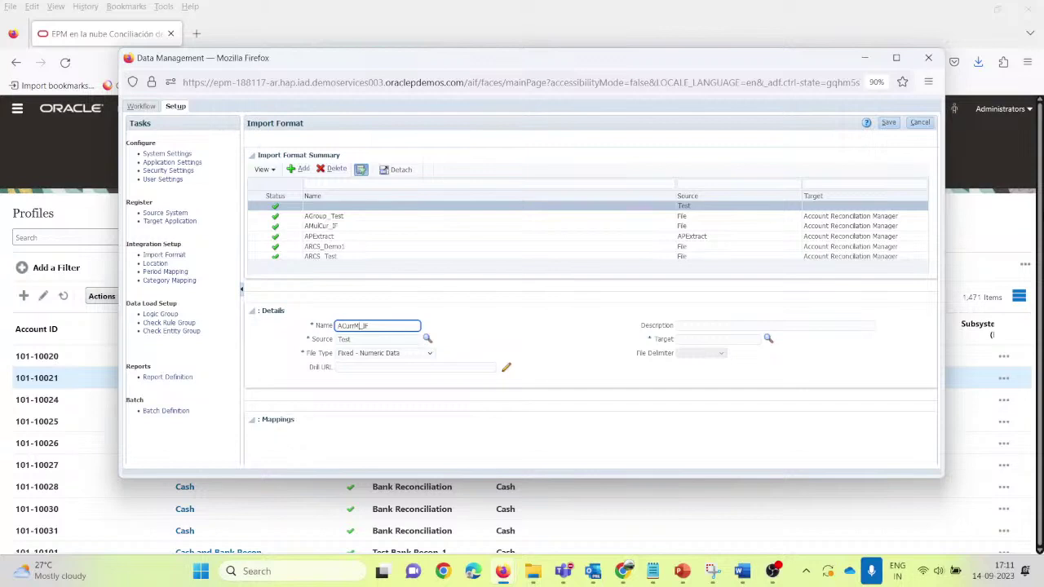
{"action": "key", "text": "ctrl+a"}
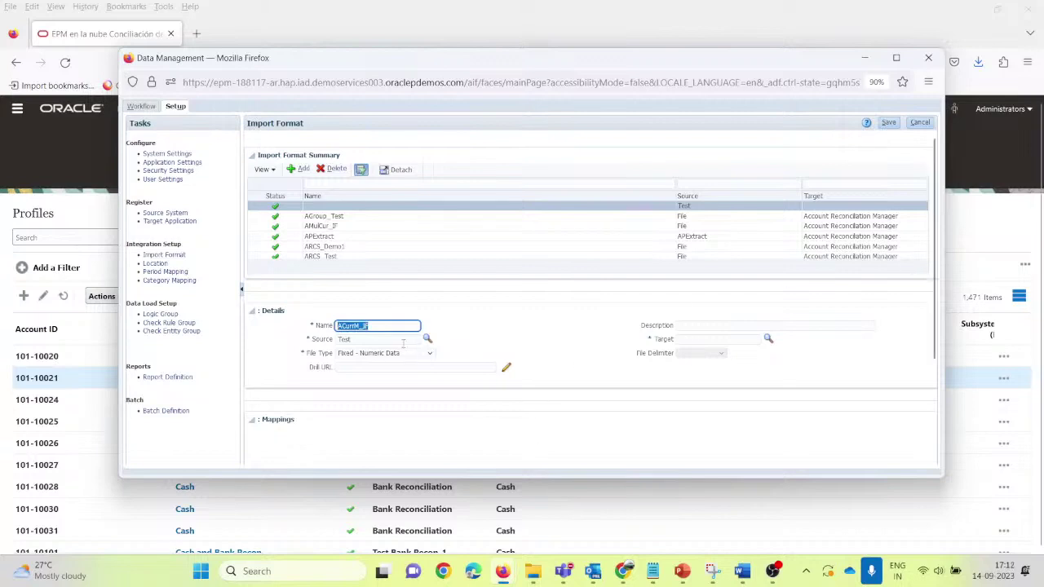
{"action": "left_click", "coordinate": [426, 340]}
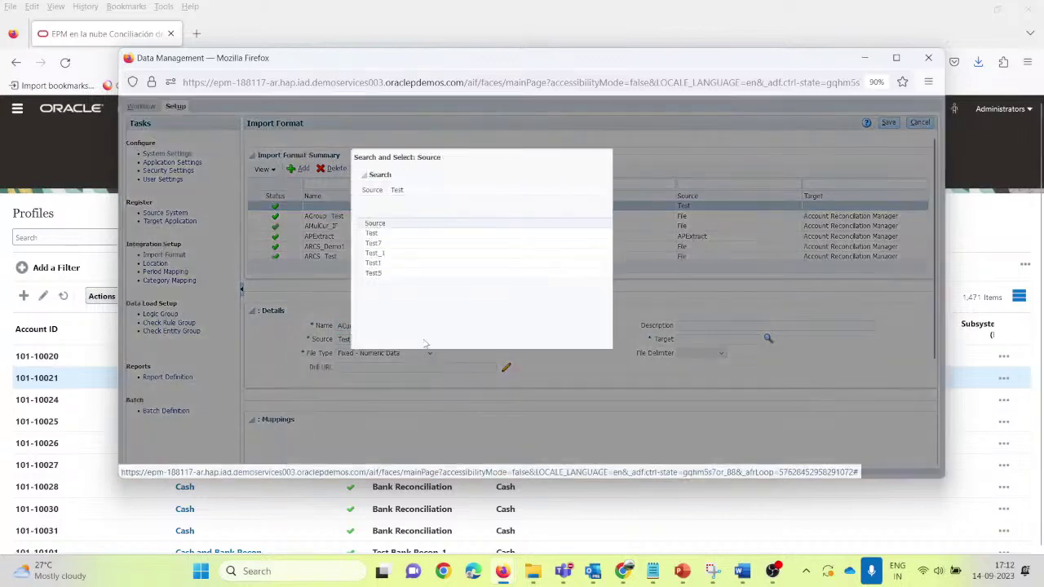
{"action": "left_click", "coordinate": [696, 208]}
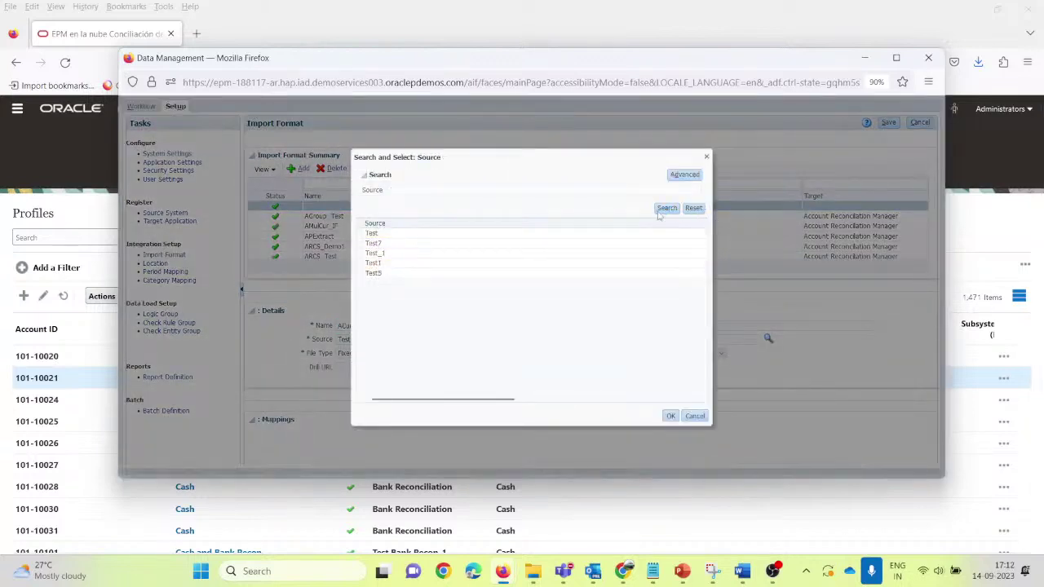
{"action": "left_click", "coordinate": [667, 208]}
{"action": "left_click", "coordinate": [383, 244]}
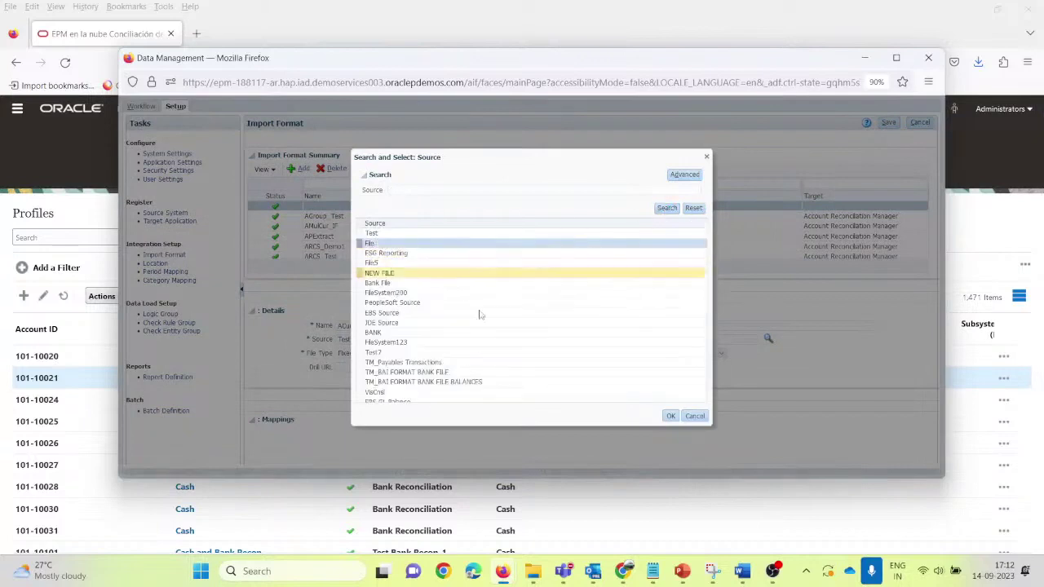
{"action": "left_click", "coordinate": [670, 416]}
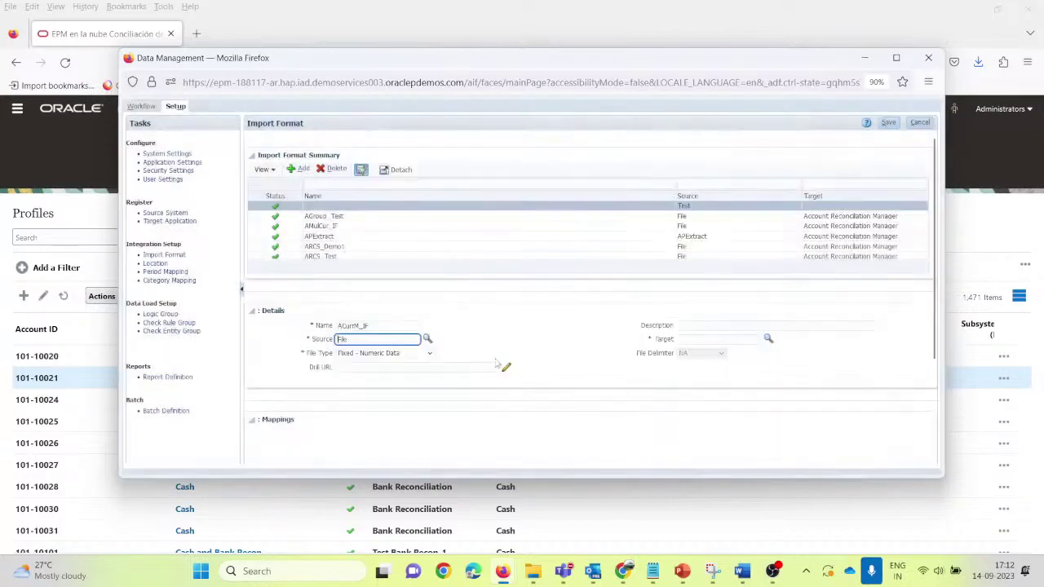
Step: Set file type to Delimited - Numeric Data and target to Account Reconciliation Manager
{"action": "left_click", "coordinate": [430, 353]}
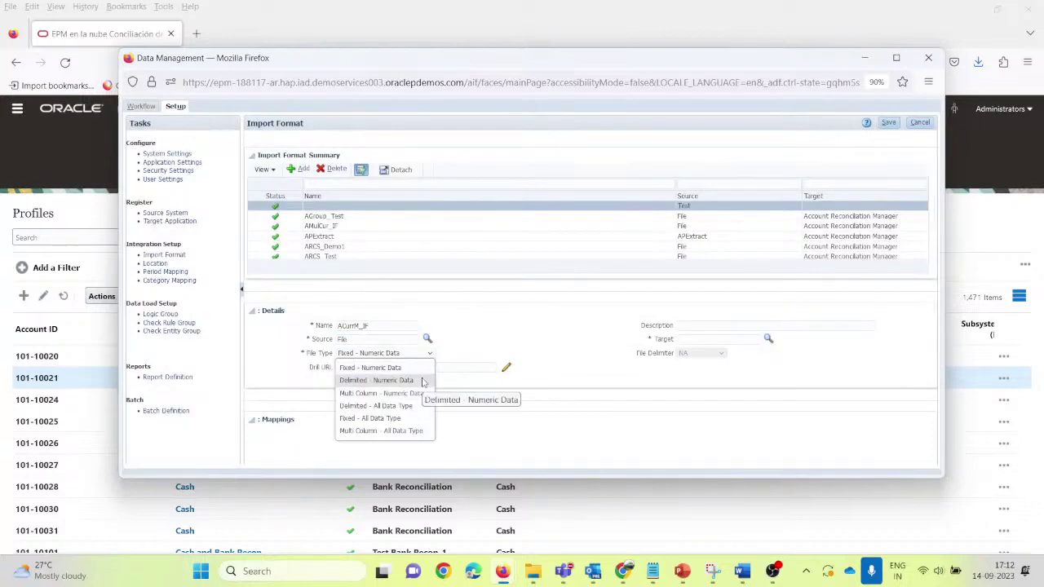
{"action": "left_click", "coordinate": [422, 380]}
{"action": "left_click", "coordinate": [431, 357]}
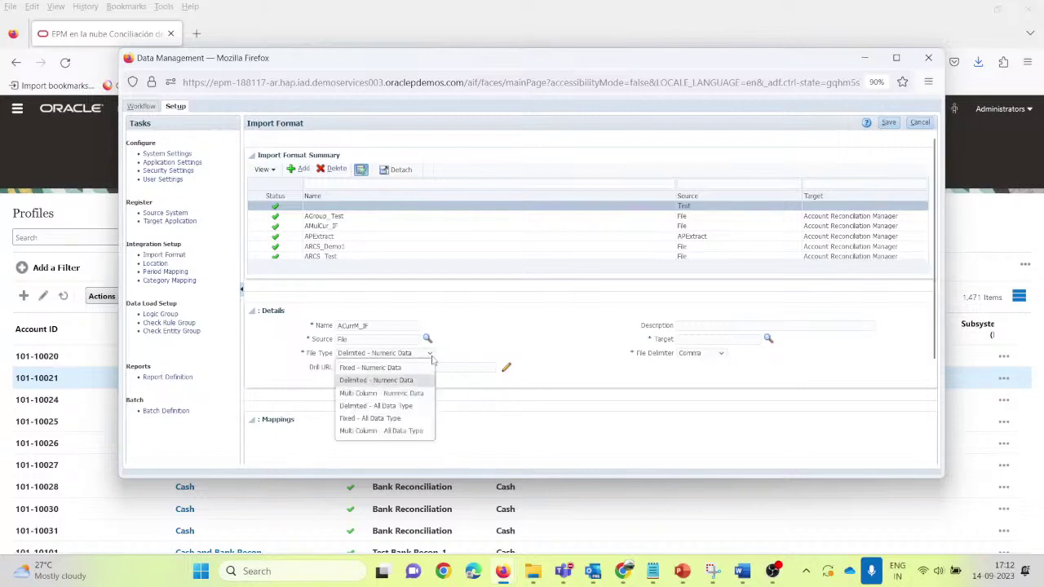
{"action": "left_click", "coordinate": [397, 384]}
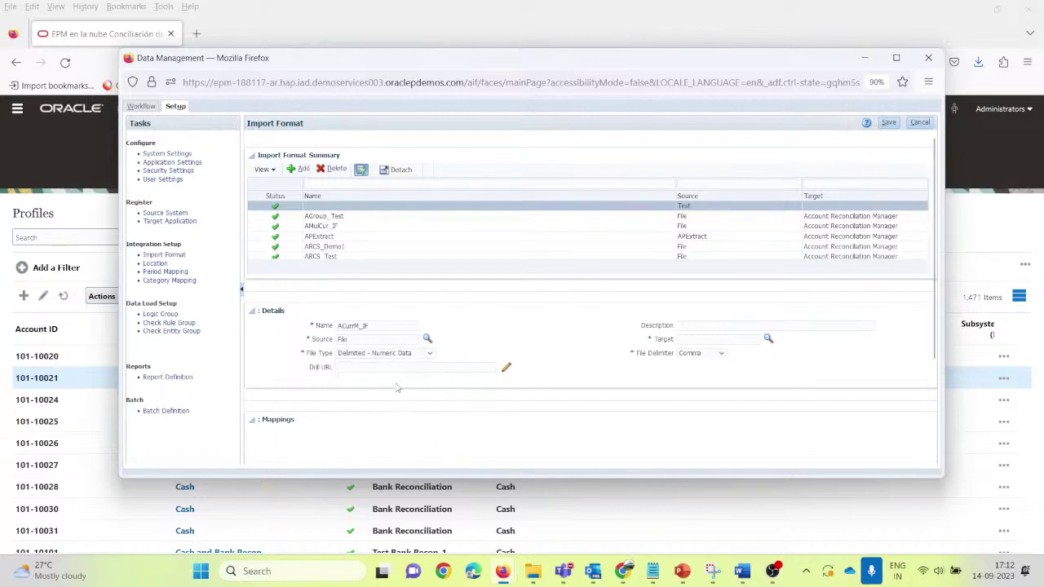
{"action": "left_click", "coordinate": [768, 339]}
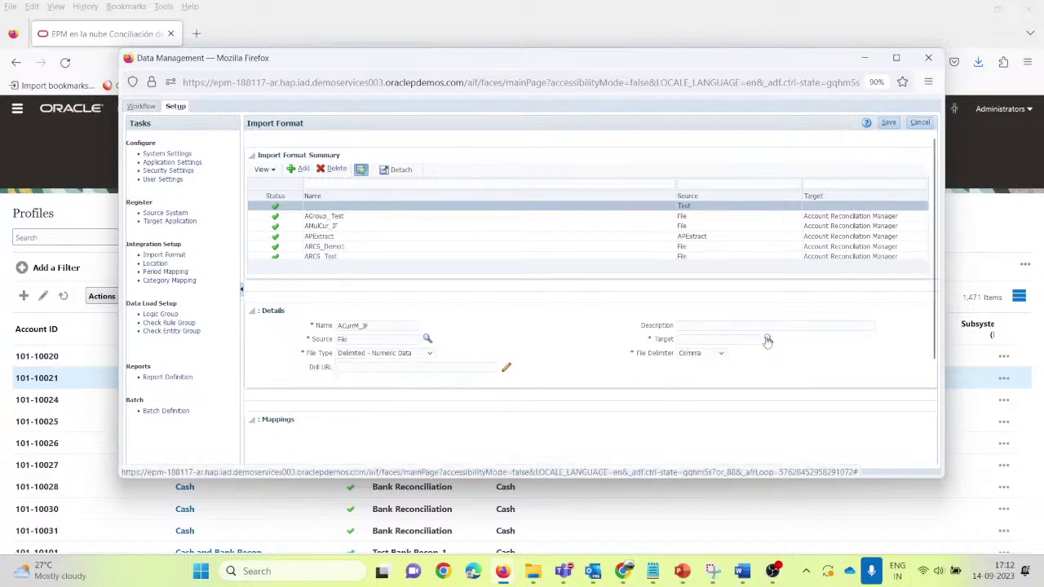
{"action": "left_click", "coordinate": [471, 243]}
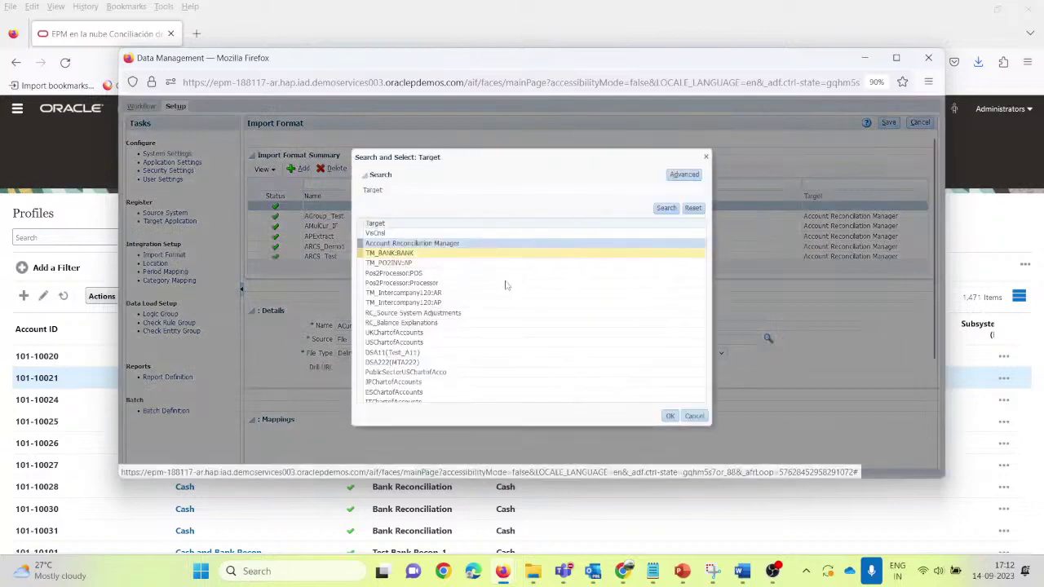
{"action": "left_click", "coordinate": [669, 416]}
{"action": "left_click", "coordinate": [429, 354]}
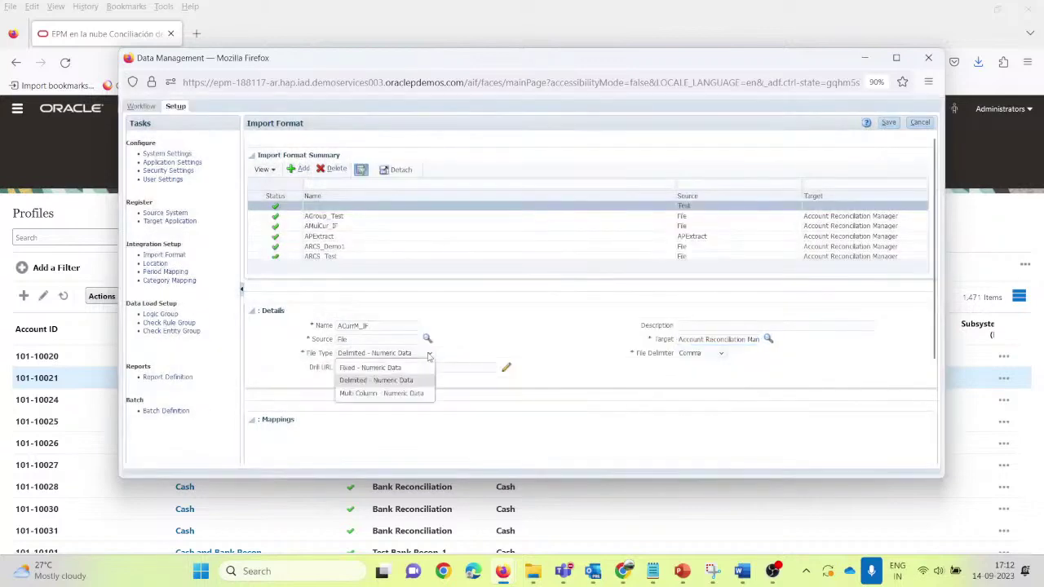
{"action": "left_click", "coordinate": [429, 356]}
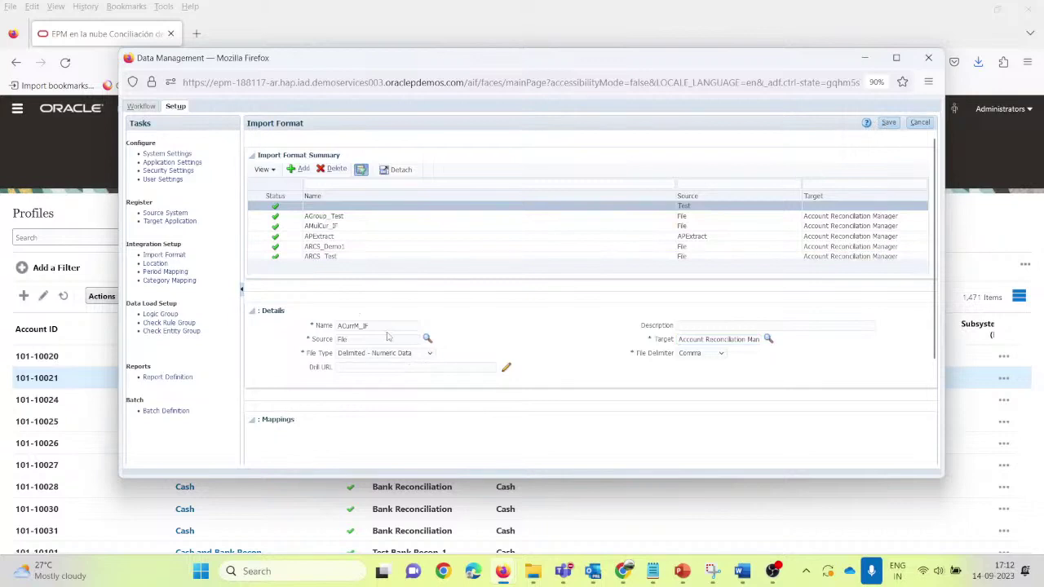
{"action": "left_click_drag", "start_coordinate": [374, 326], "coordinate": [314, 325]}
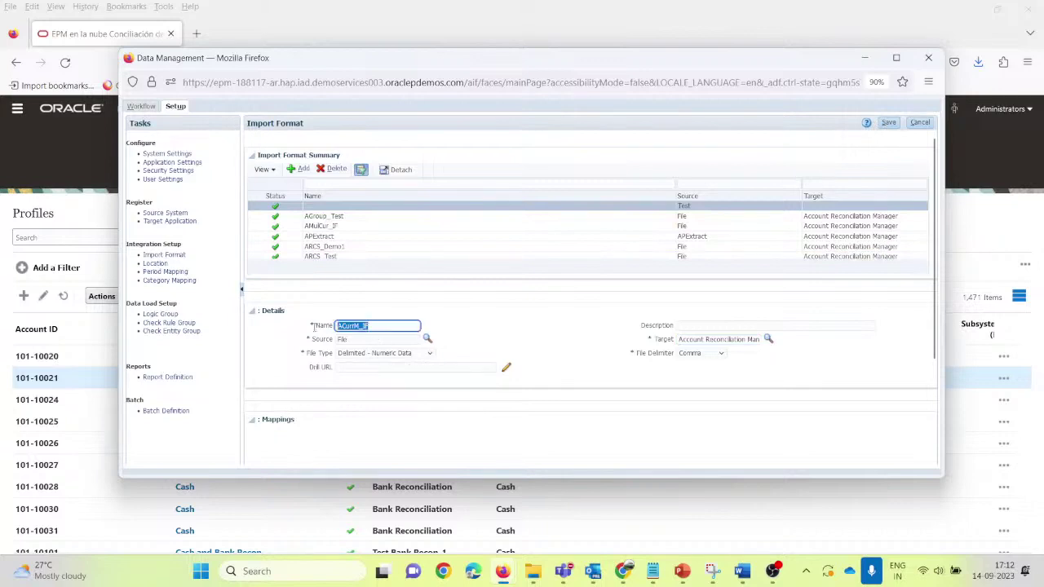
{"action": "key", "text": "alt+Tab"}
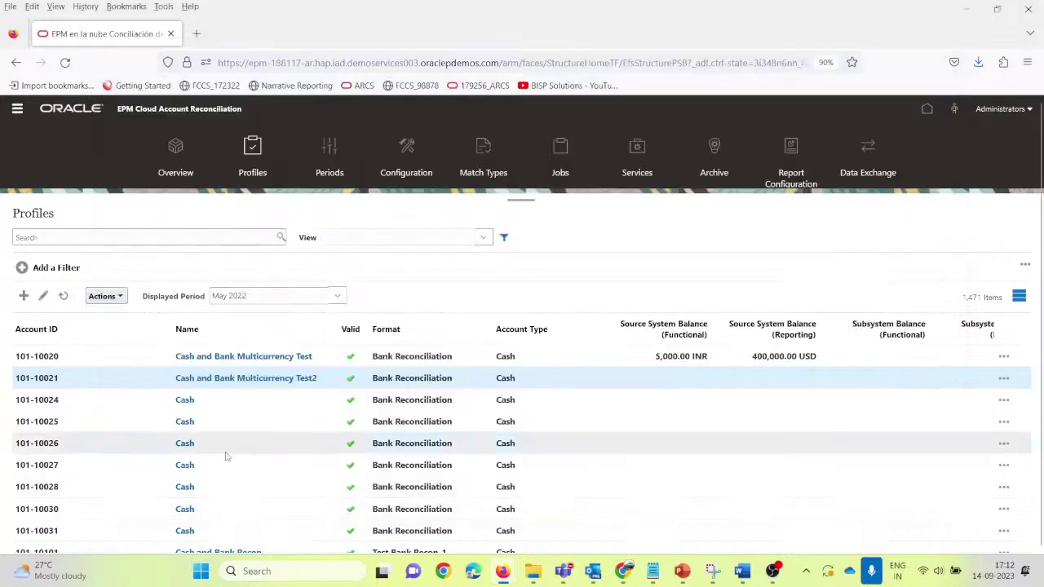
Step: Add ACurrM_IF on its own line above Cash and Bank Multicurrency Test2 in Notepad
{"action": "key", "text": "alt+Tab"}
{"action": "key", "text": "alt+Tab"}
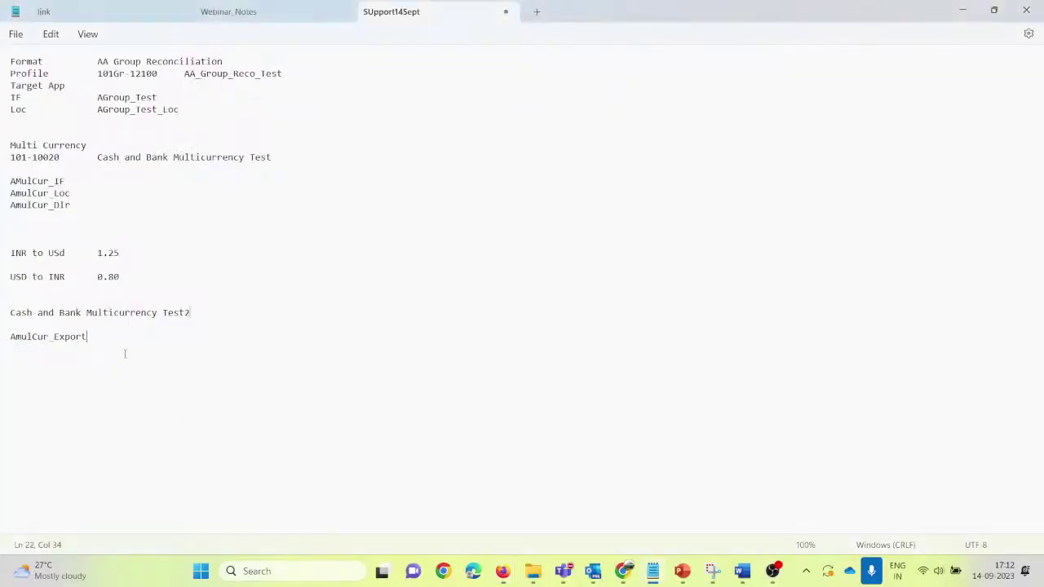
{"action": "key", "text": "Up"}
{"action": "key", "text": "Return"}
{"action": "key", "text": "Return"}
{"action": "type", "text": "ACurrM_IF"}
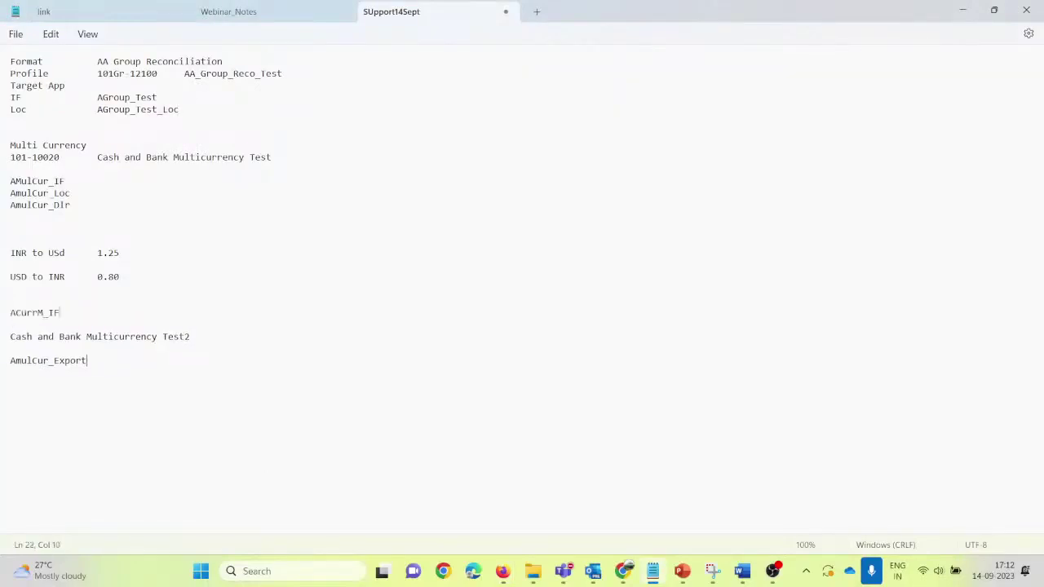
{"action": "key", "text": "alt+Tab"}
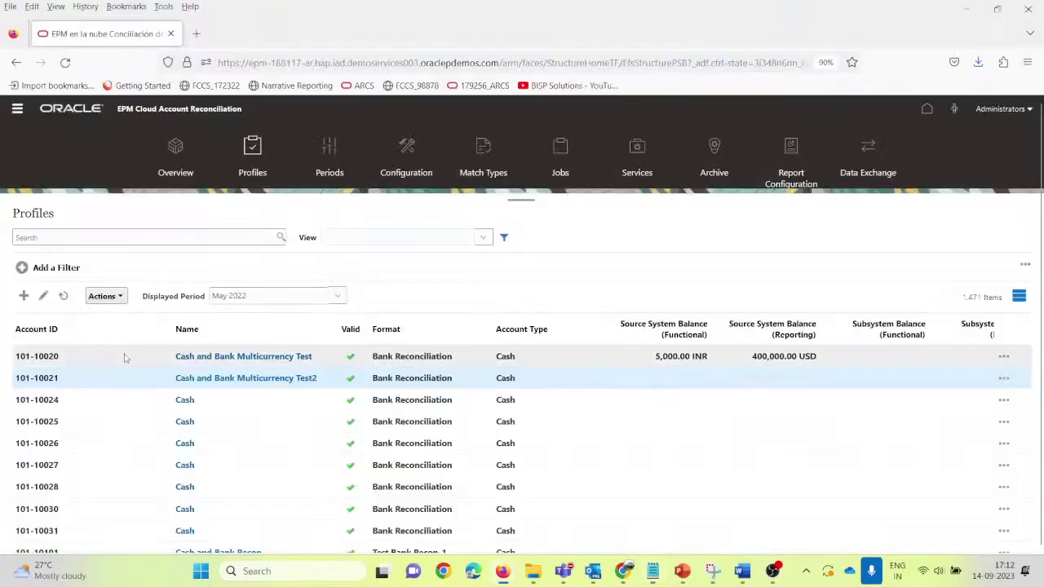
Step: Save ACurrM_IF, then map the Account target row to the Account source column
{"action": "key", "text": "alt+Tab"}
{"action": "key", "text": "Tab"}
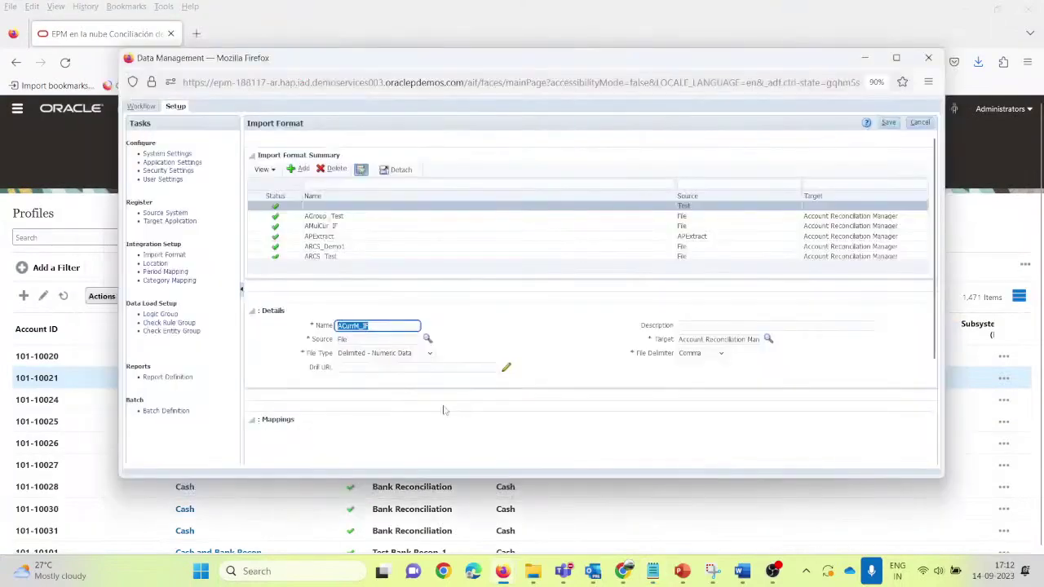
{"action": "left_click", "coordinate": [888, 122]}
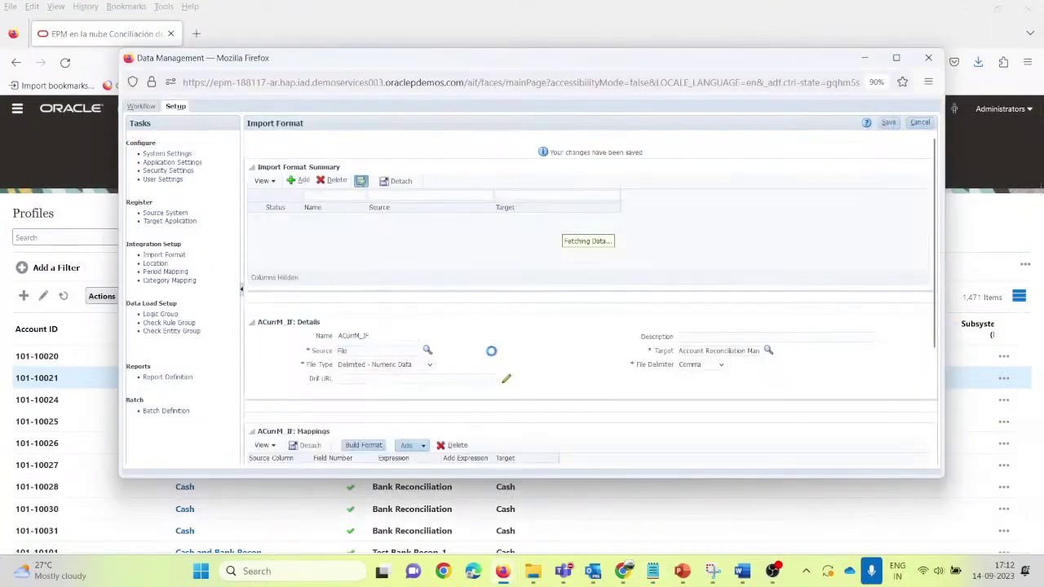
{"action": "scroll", "coordinate": [442, 377], "scroll_direction": "down", "scroll_amount": 2}
{"action": "scroll", "coordinate": [439, 361], "scroll_direction": "up", "scroll_amount": 2}
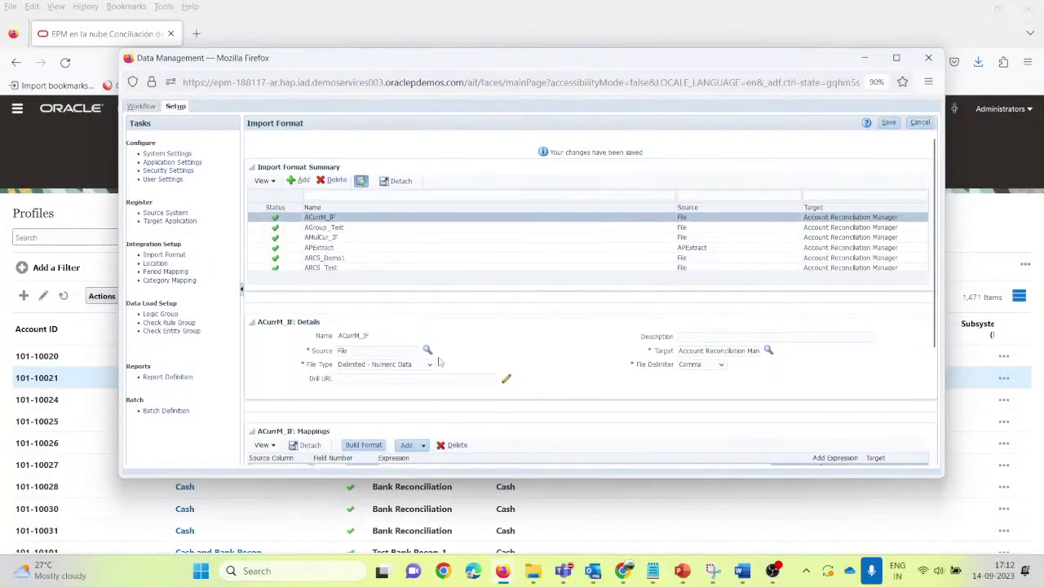
{"action": "scroll", "coordinate": [458, 334], "scroll_direction": "down", "scroll_amount": 4}
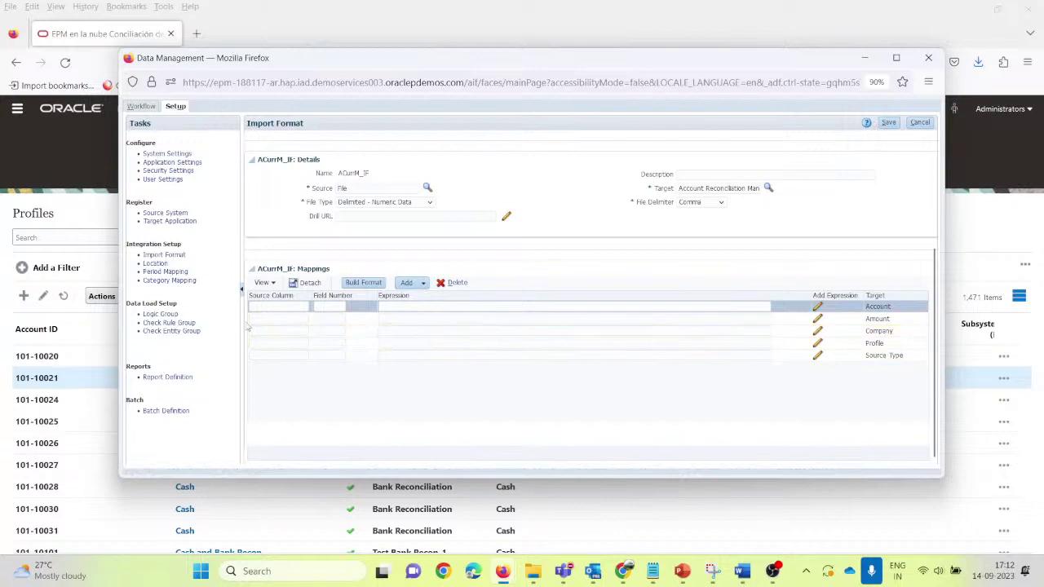
{"action": "left_click", "coordinate": [278, 307]}
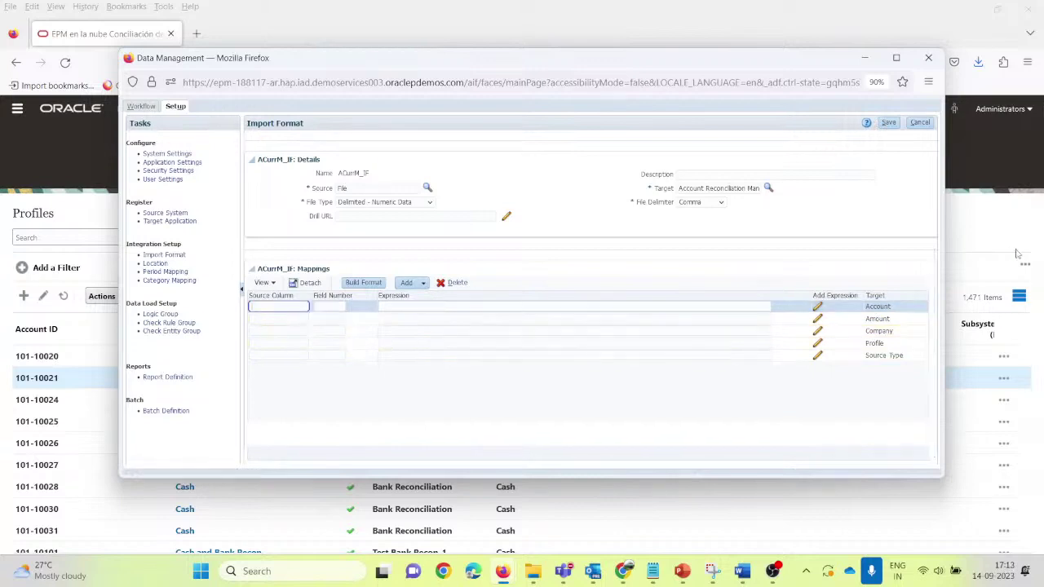
{"action": "type", "text": "Account"}
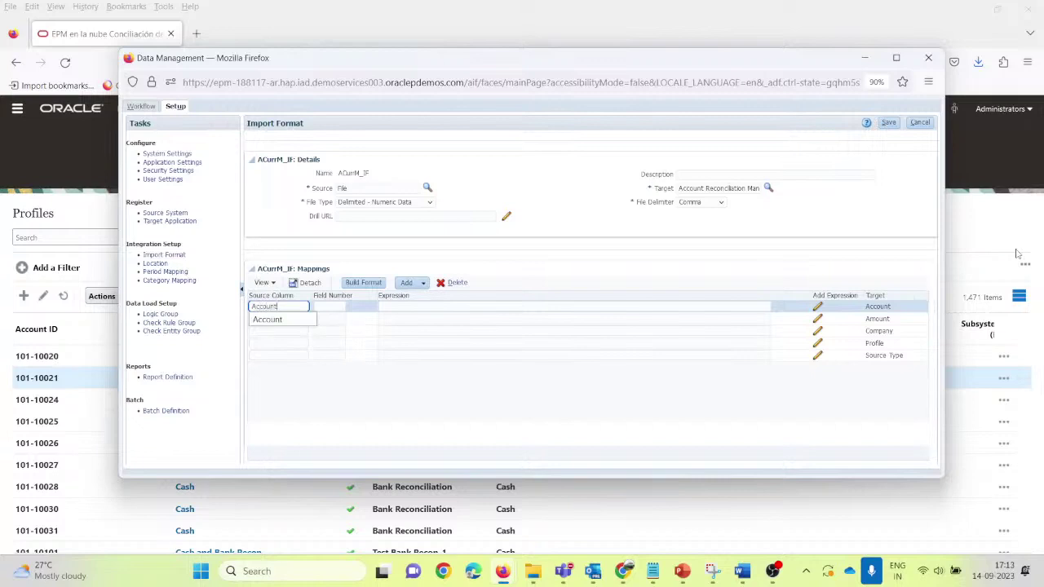
{"action": "key", "text": "Tab"}
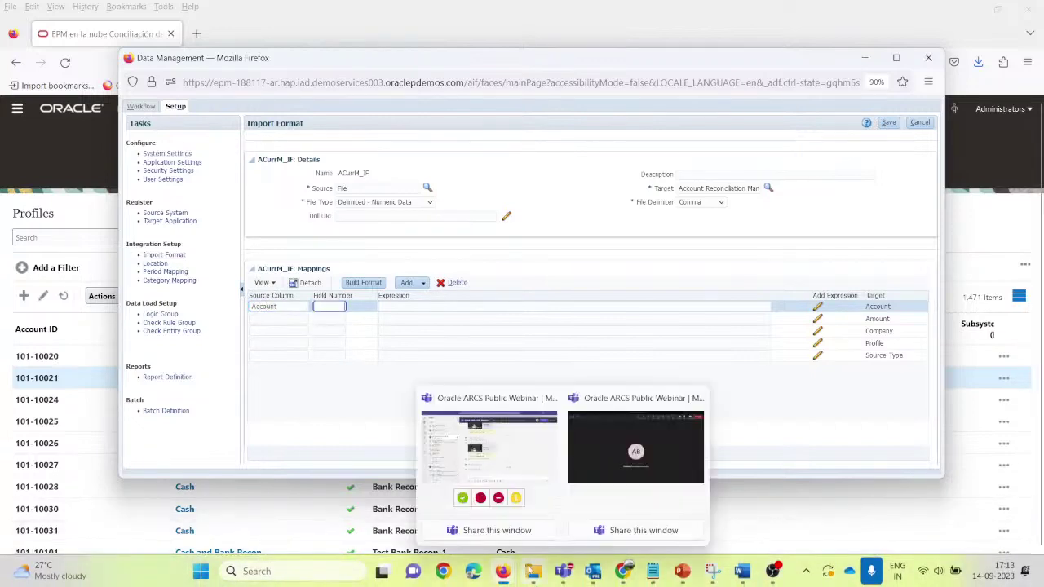
{"action": "mouse_move", "coordinate": [535, 570]}
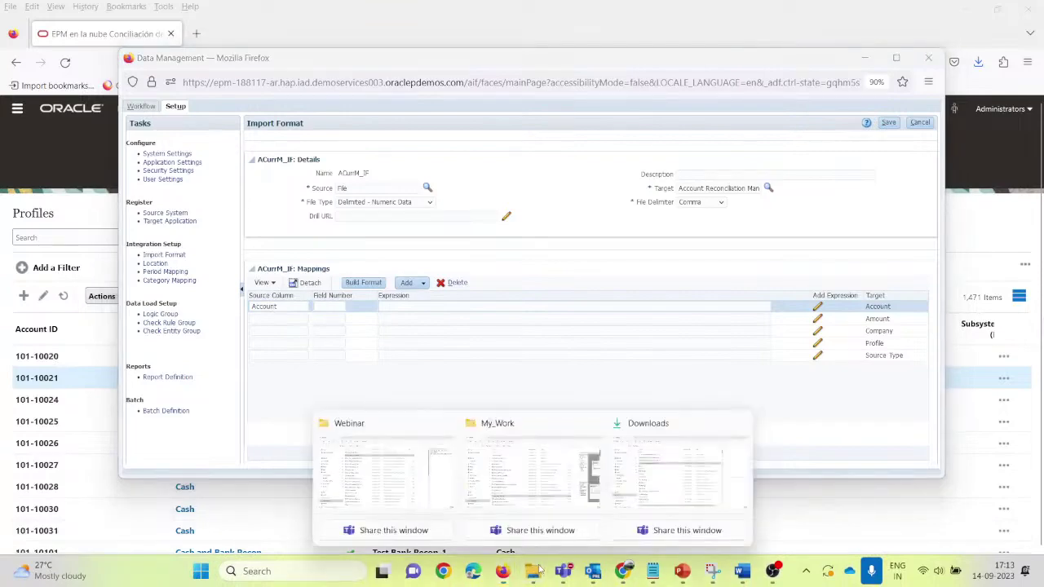
Step: Open 101-10021_Source_MultiCurr_csv from the Webinar folder and maximize it in Excel
{"action": "left_click", "coordinate": [385, 489]}
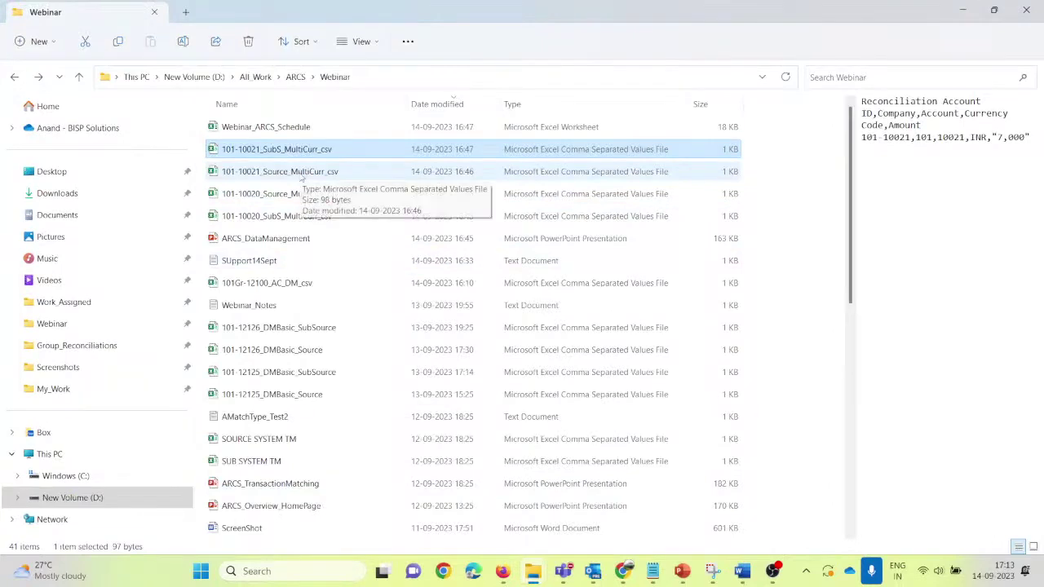
{"action": "double_click", "coordinate": [303, 172]}
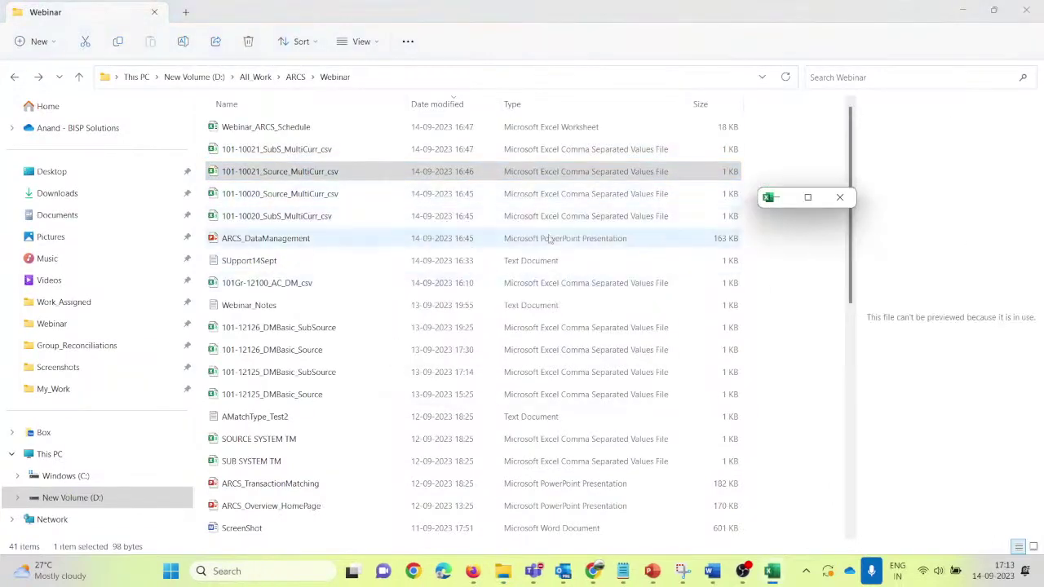
{"action": "mouse_move", "coordinate": [771, 570]}
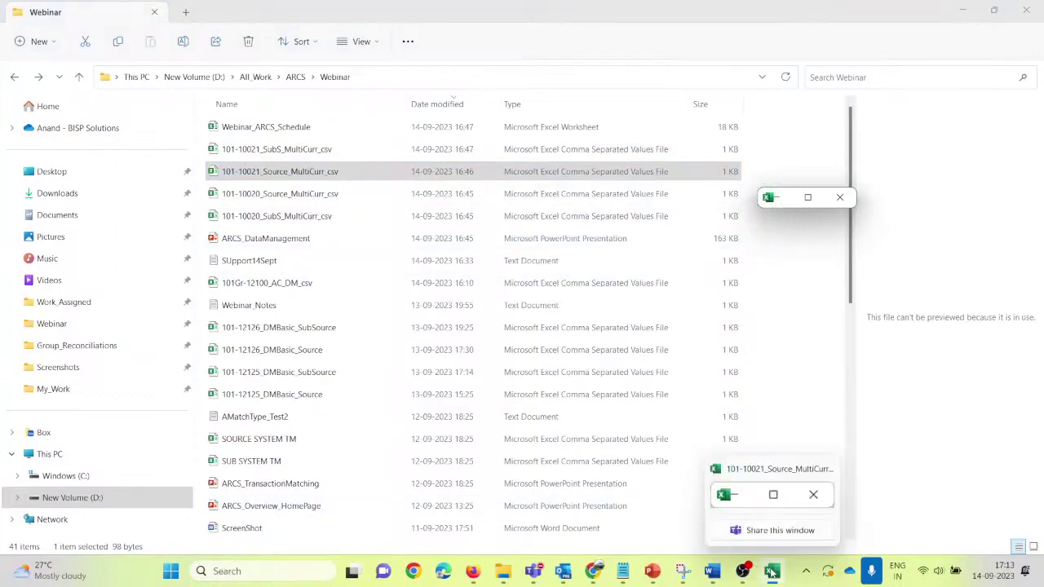
{"action": "left_click", "coordinate": [775, 496]}
{"action": "left_click", "coordinate": [808, 198]}
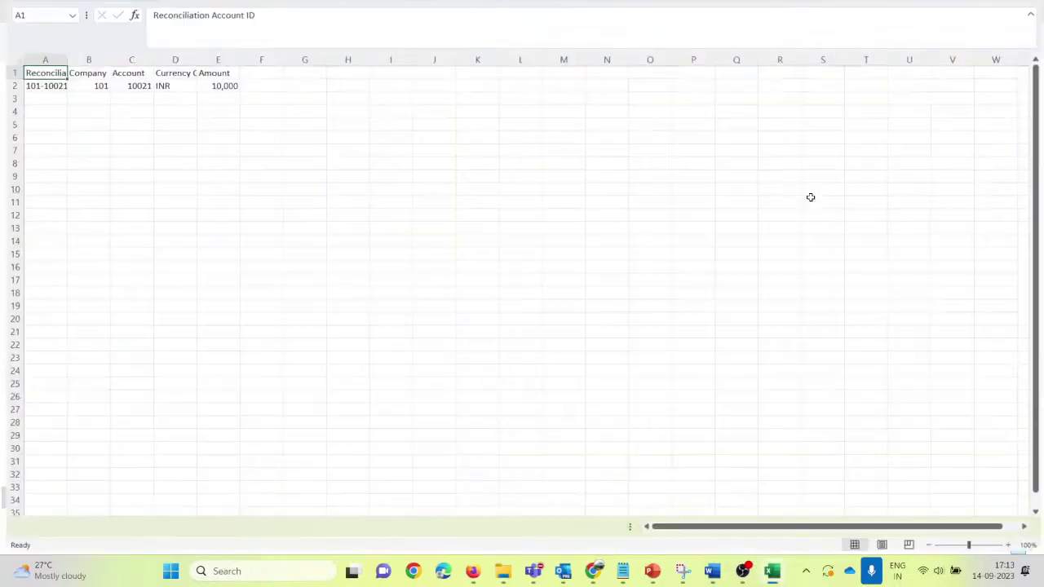
{"action": "left_click", "coordinate": [73, 241]}
Step: Widen column A in the CSV and map the Amount row's source column to Amount
{"action": "left_click_drag", "start_coordinate": [64, 177], "coordinate": [99, 178]}
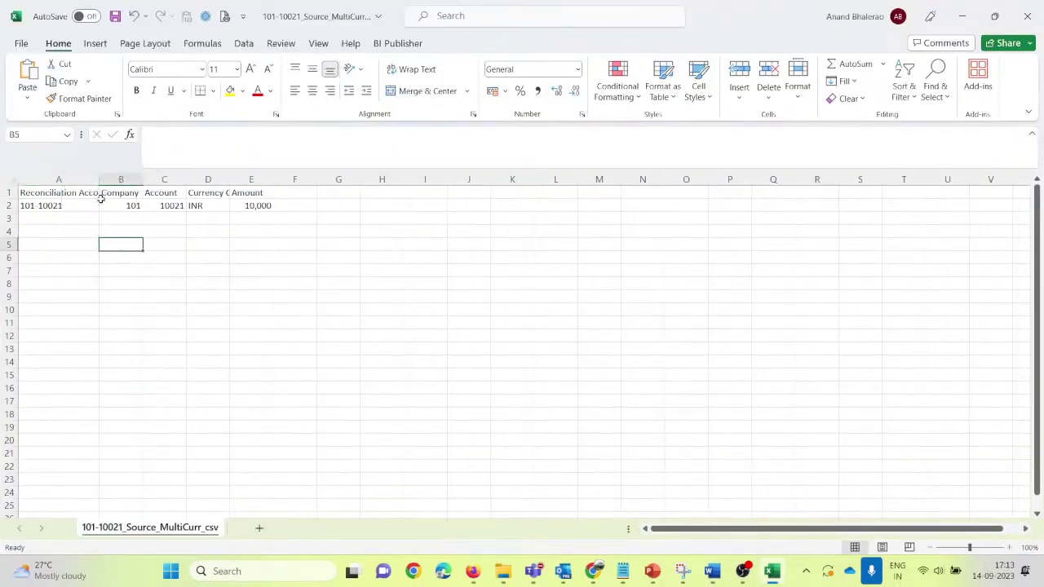
{"action": "left_click", "coordinate": [118, 206]}
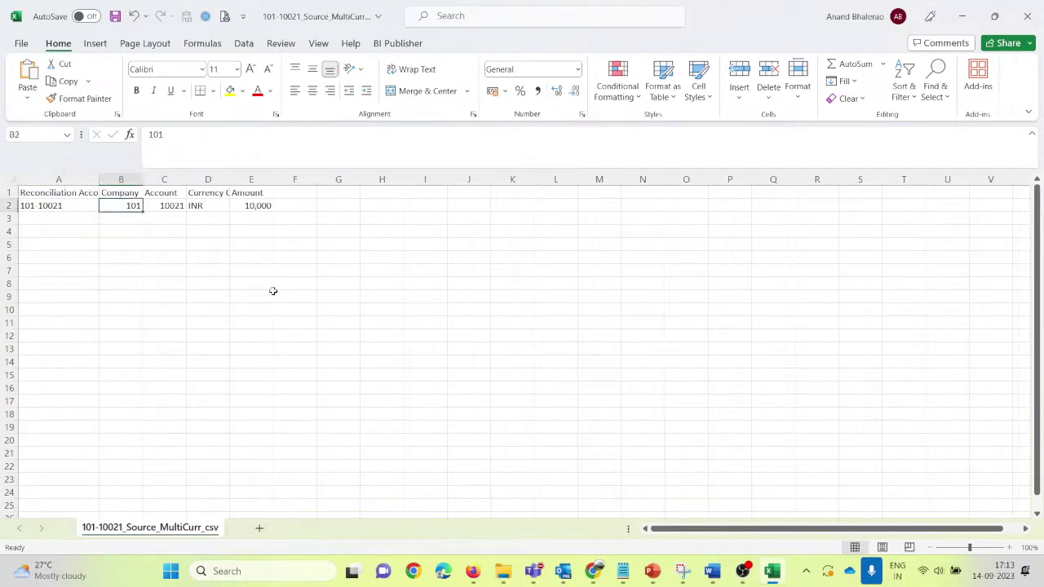
{"action": "key", "text": "alt+Tab"}
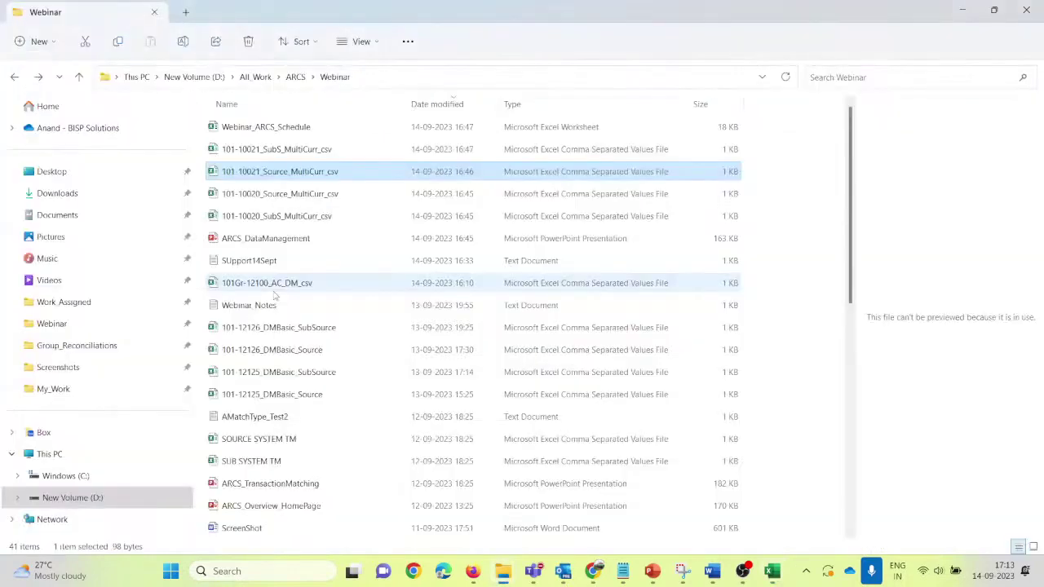
{"action": "key", "text": "alt+Tab"}
{"action": "key", "text": "alt+Tab"}
{"action": "key", "text": "alt+Tab"}
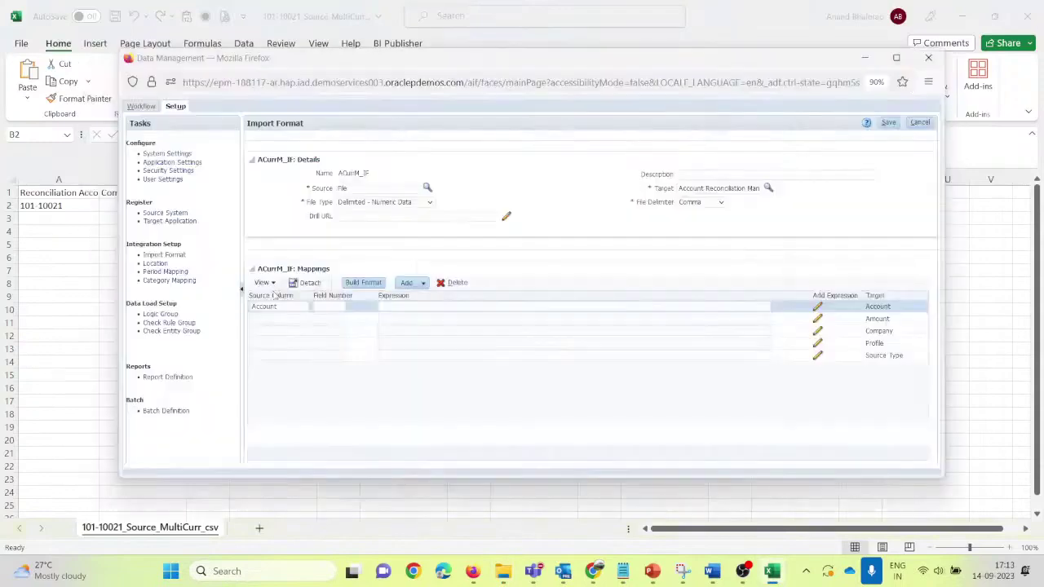
{"action": "key", "text": "alt+Tab"}
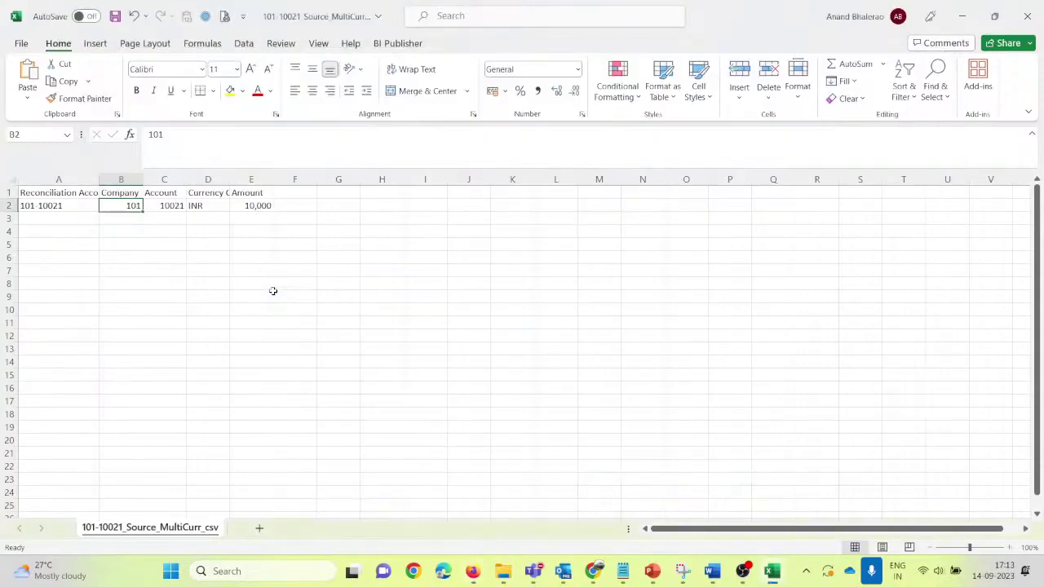
{"action": "key", "text": "Right"}
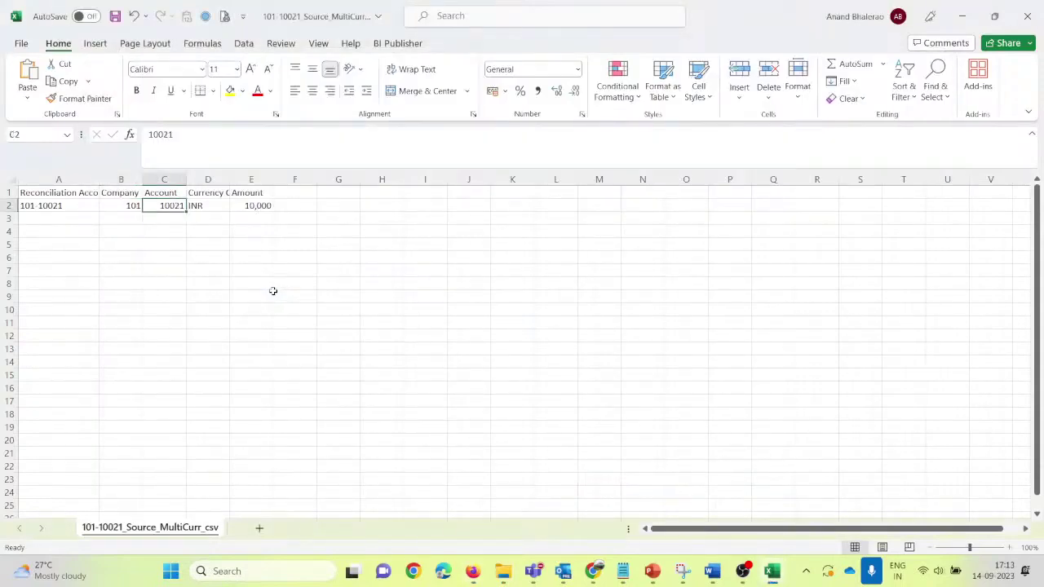
{"action": "key", "text": "alt+Tab"}
{"action": "key", "text": "Tab"}
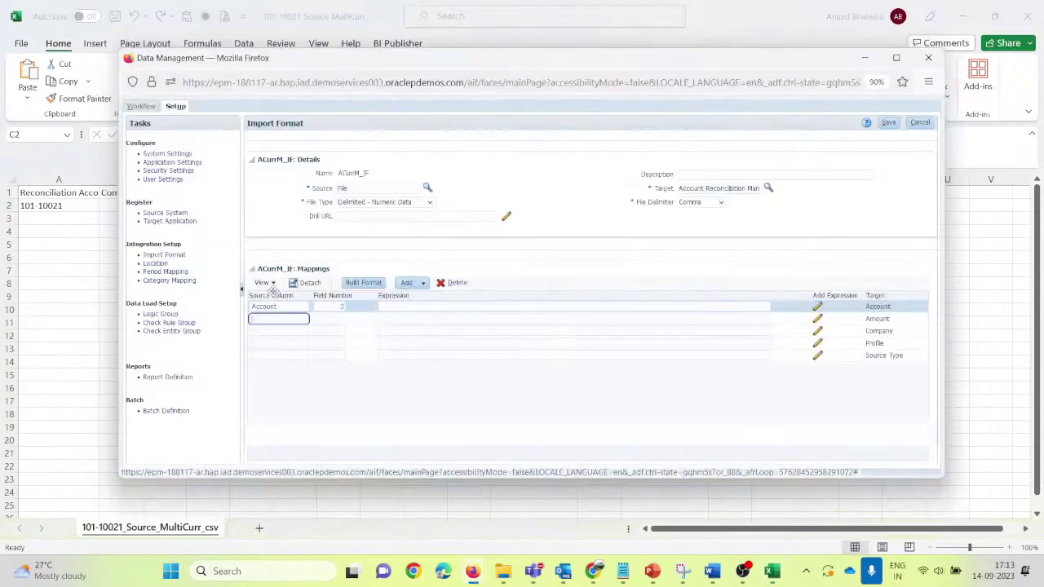
{"action": "type", "text": "Amount"}
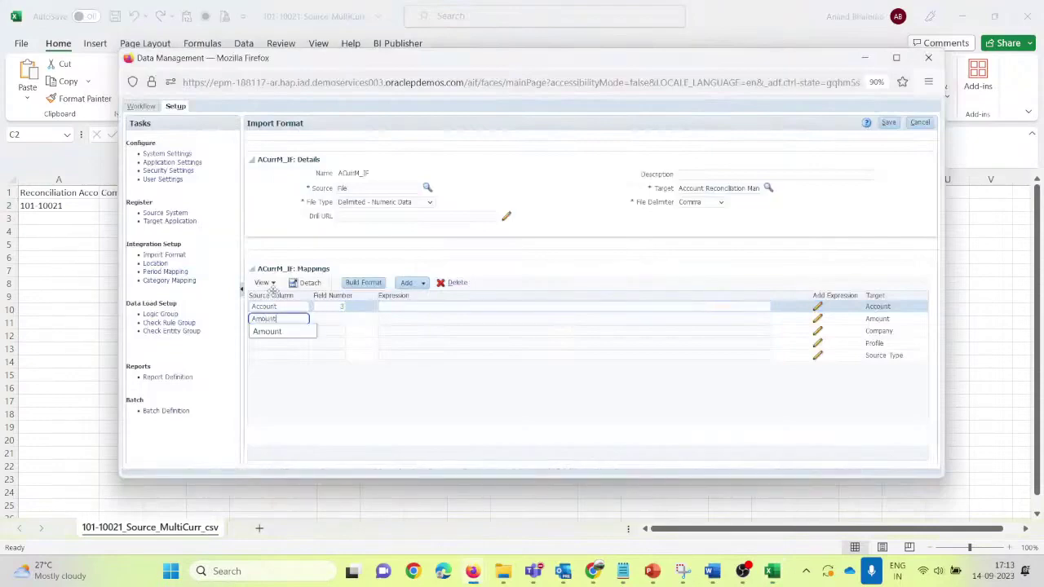
{"action": "key", "text": "Tab"}
Step: Map the Company row's source column to Company, checking column B in the CSV
{"action": "key", "text": "alt+Tab"}
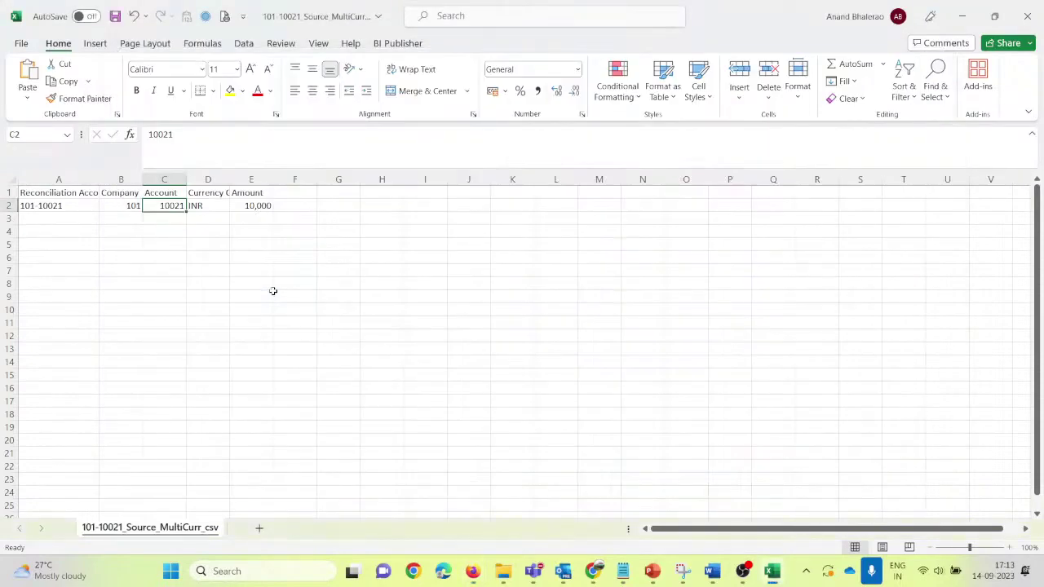
{"action": "key", "text": "alt+Tab"}
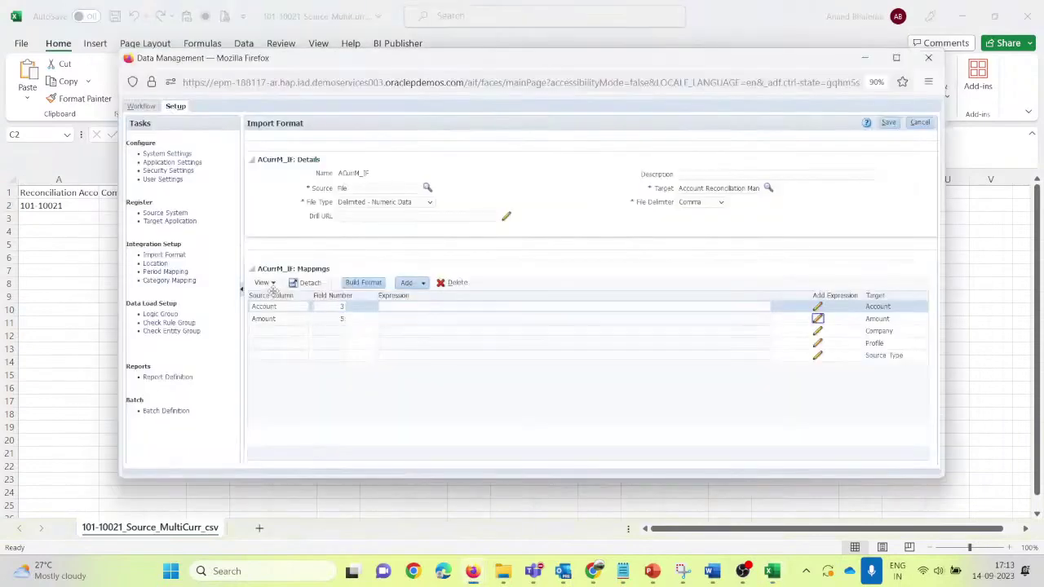
{"action": "type", "text": "c"}
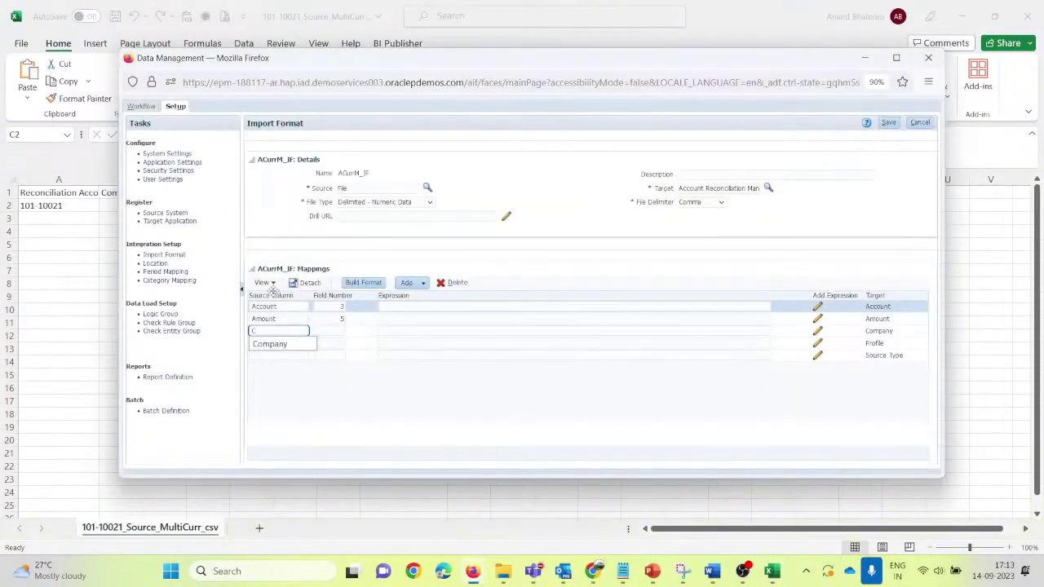
{"action": "key", "text": "Down"}
{"action": "key", "text": "Tab"}
{"action": "key", "text": "alt+Tab"}
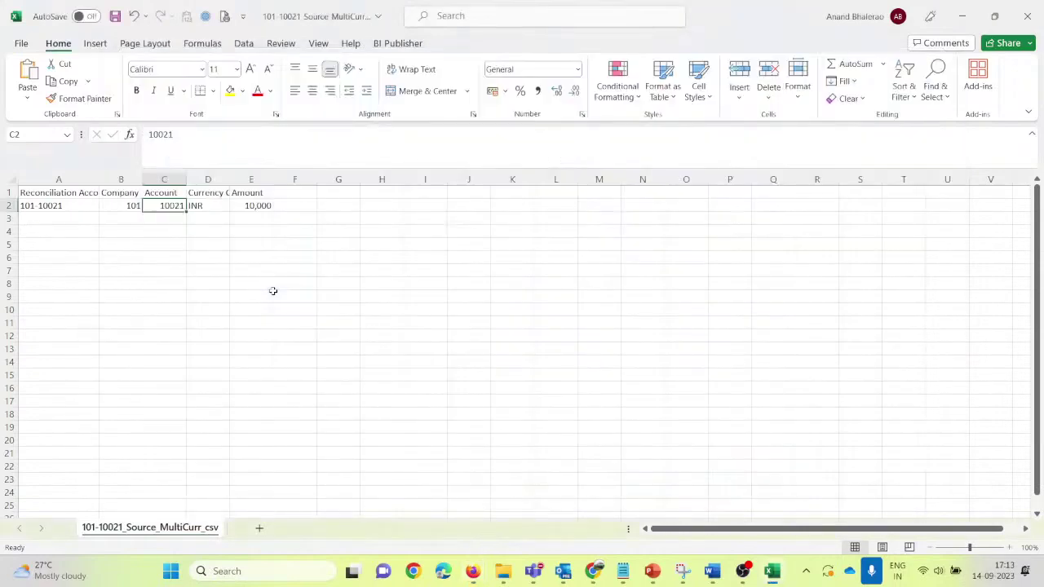
{"action": "key", "text": "Left"}
{"action": "key", "text": "alt+Tab"}
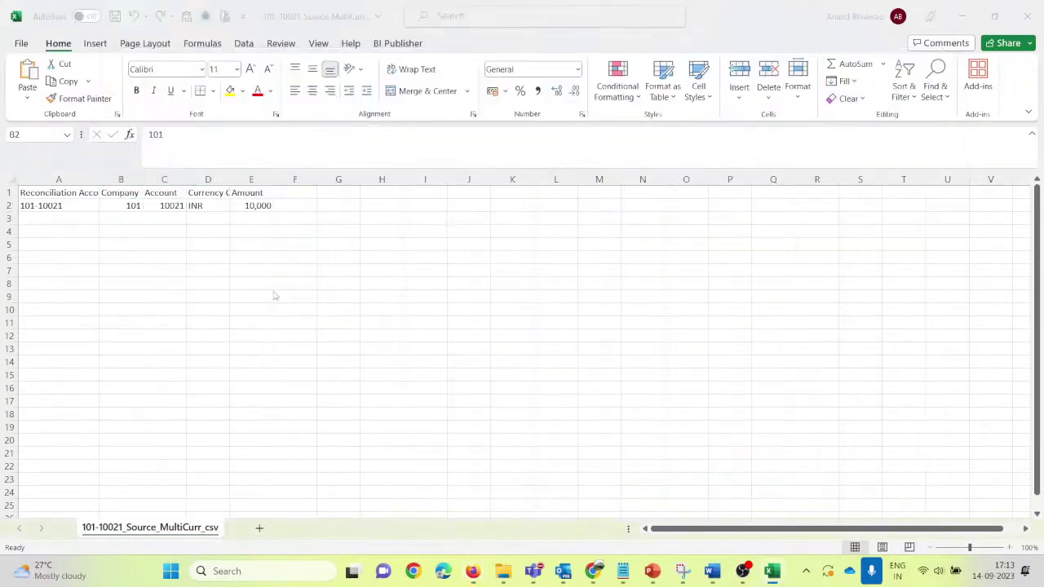
Step: Map the Profile row's source column to Profile with field number 1
{"action": "key", "text": "Tab"}
{"action": "key", "text": "Tab"}
{"action": "key", "text": "Tab"}
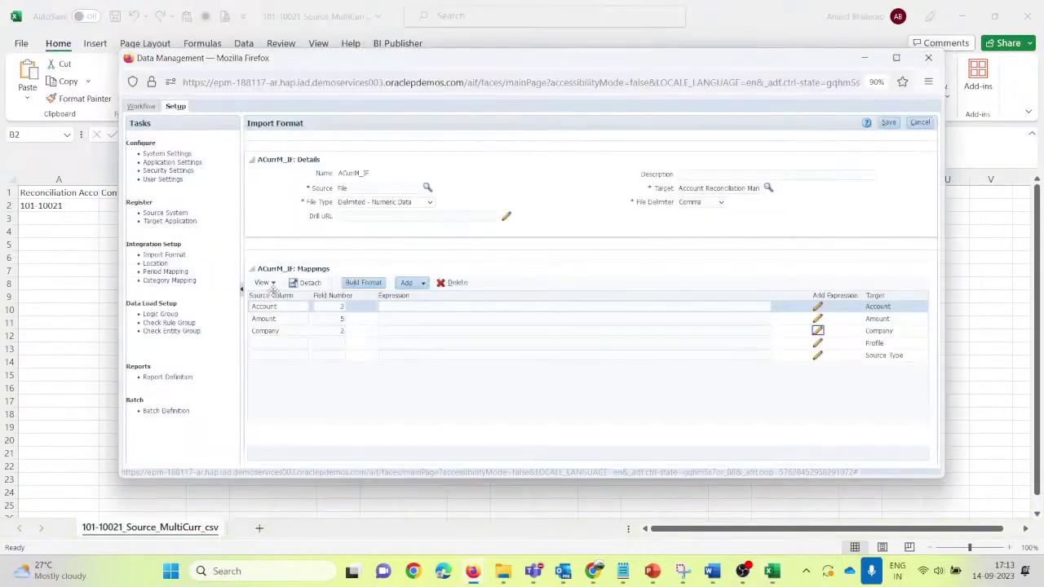
{"action": "type", "text": "Profile"}
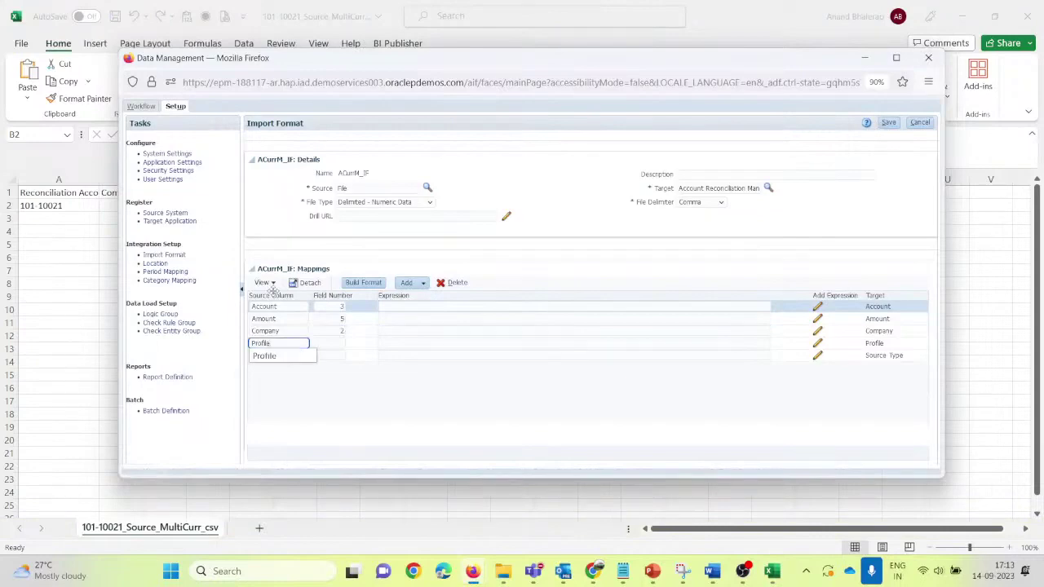
{"action": "key", "text": "Tab"}
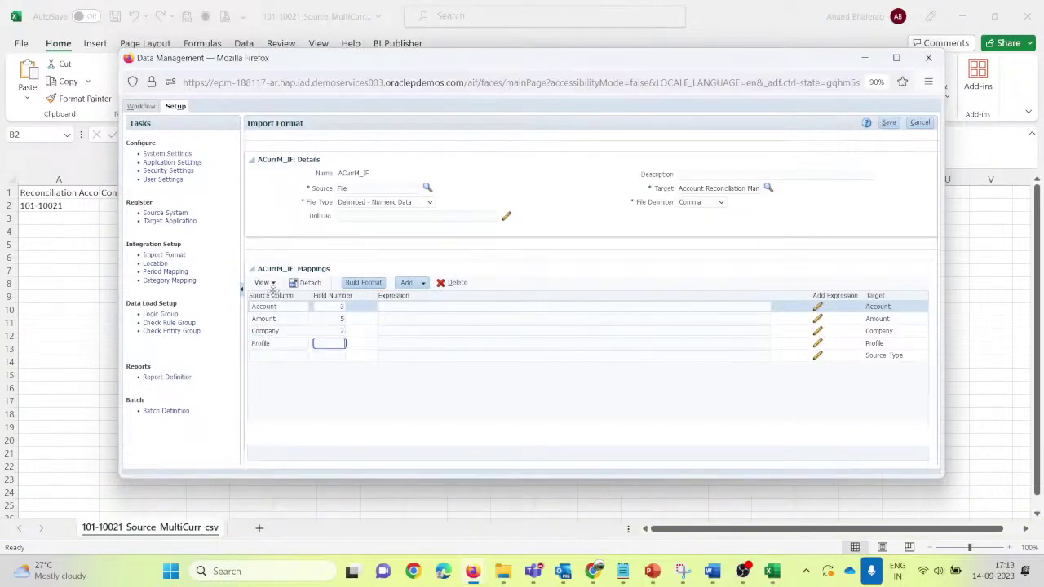
{"action": "key", "text": "alt+Tab"}
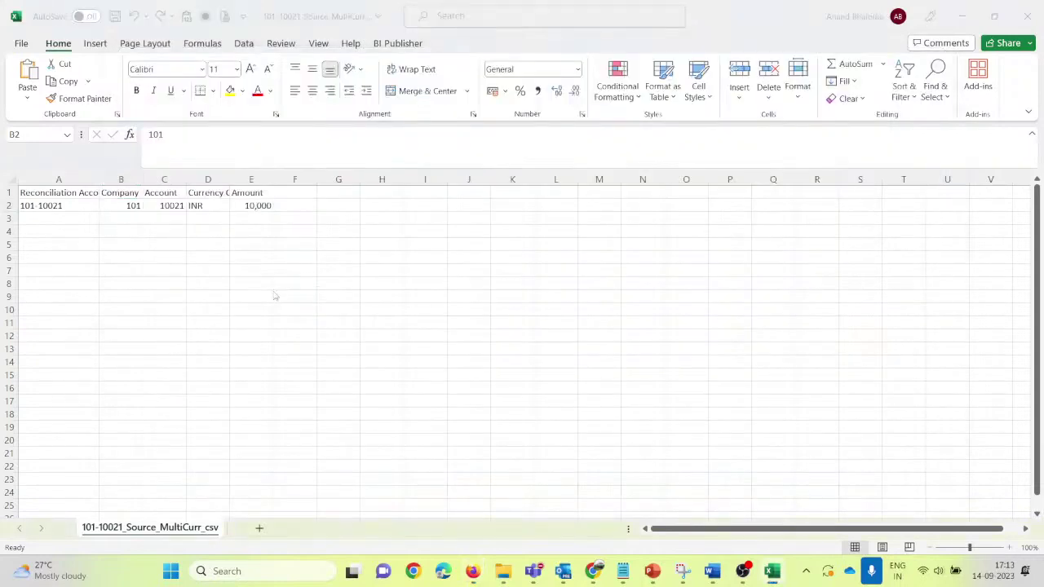
{"action": "key", "text": "alt+Tab"}
{"action": "type", "text": "1"}
{"action": "key", "text": "Tab"}
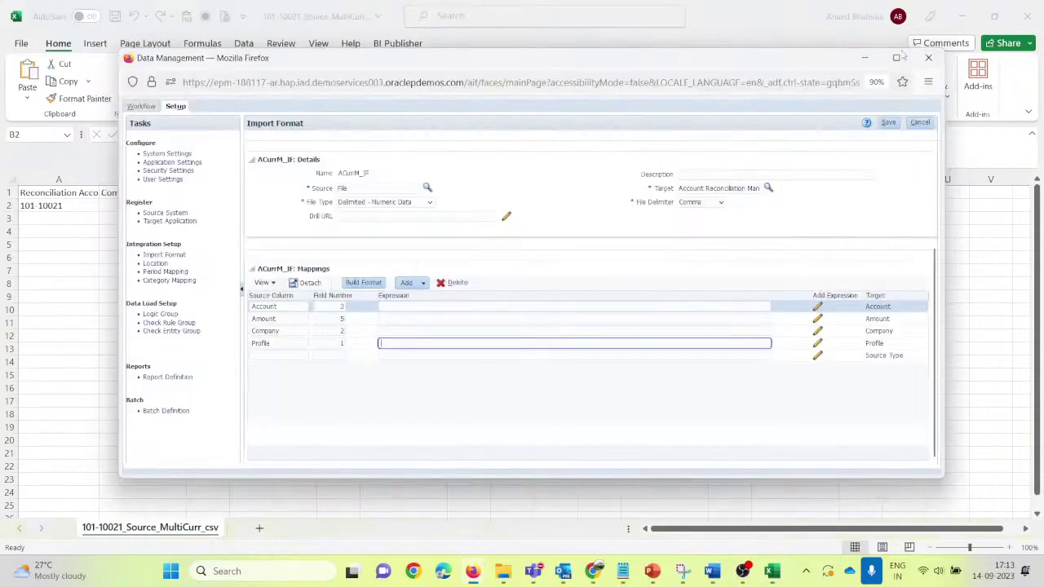
Step: Save the ACurrM_IF mappings and move the Expression column after Target
{"action": "left_click", "coordinate": [889, 123]}
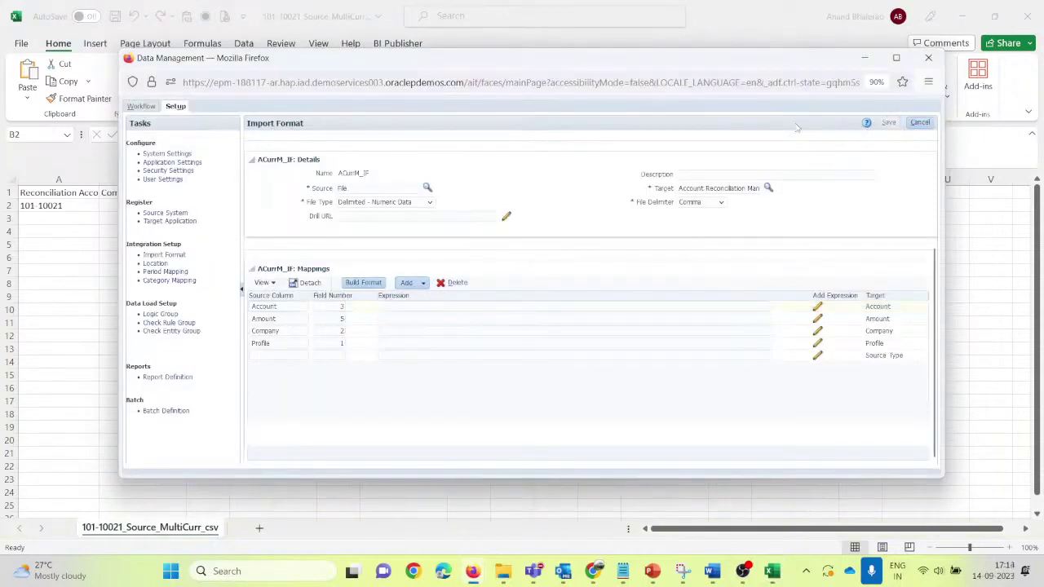
{"action": "scroll", "coordinate": [635, 398], "scroll_direction": "down", "scroll_amount": 5}
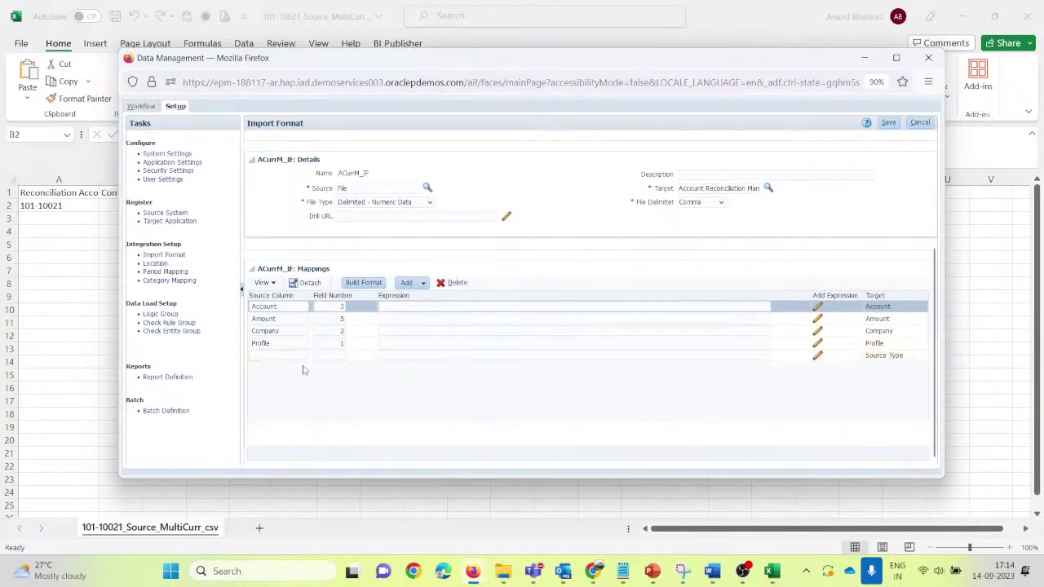
{"action": "left_click", "coordinate": [280, 356]}
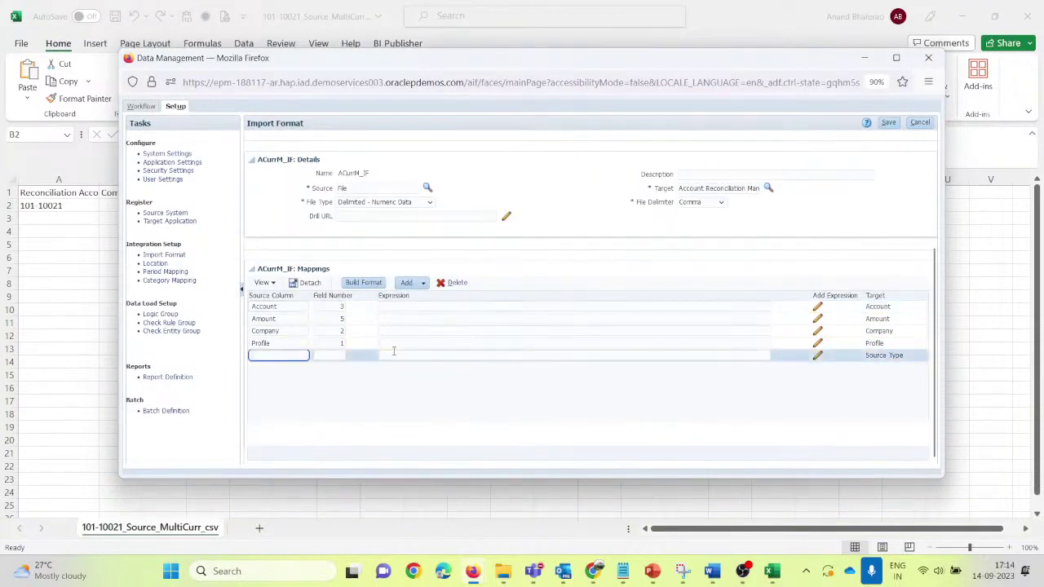
{"action": "key", "text": "alt+Tab"}
{"action": "left_click", "coordinate": [202, 204]}
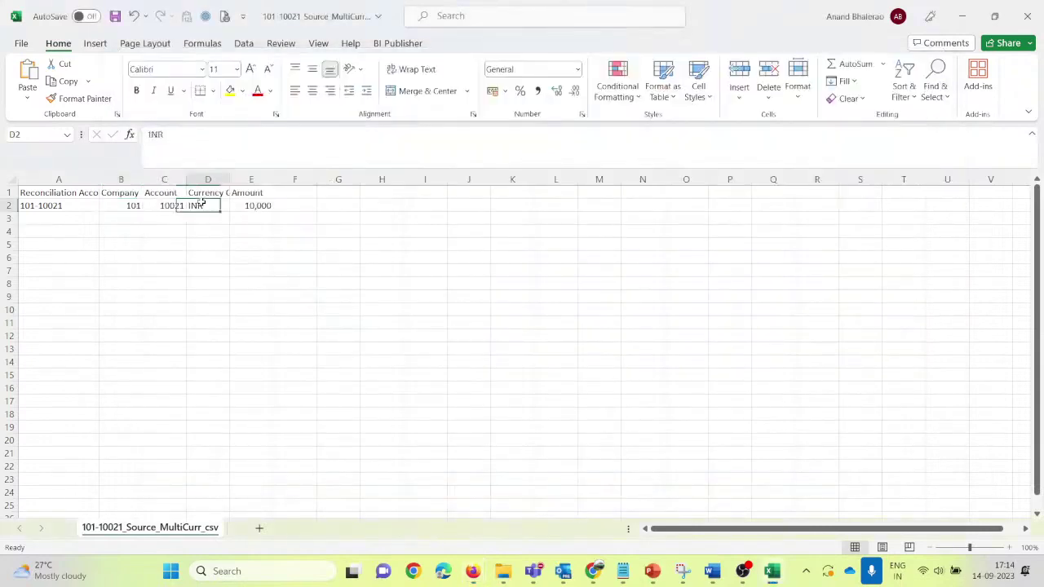
{"action": "key", "text": "alt+Tab"}
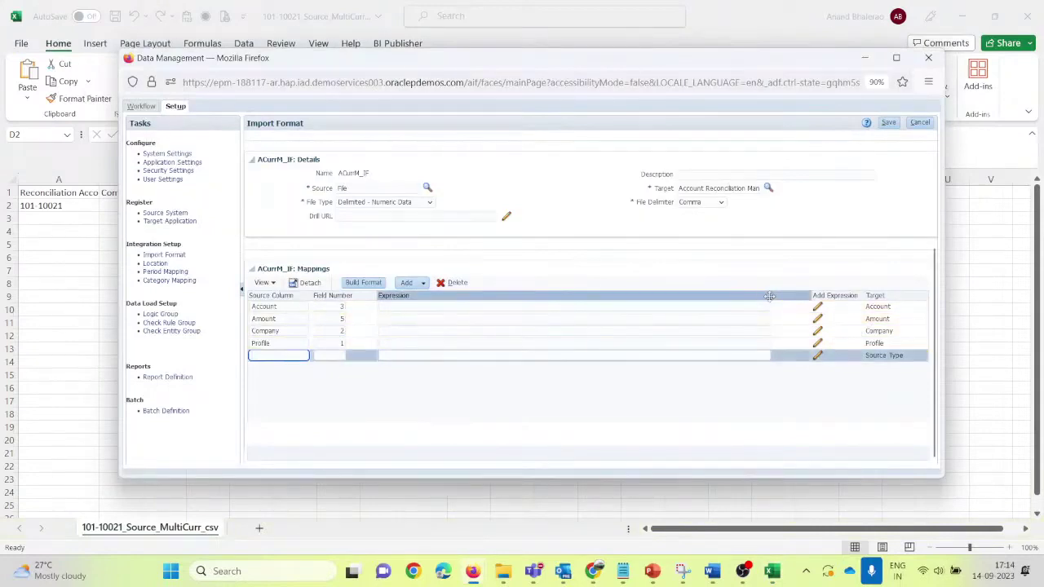
{"action": "left_click", "coordinate": [748, 374]}
{"action": "left_click_drag", "start_coordinate": [770, 296], "coordinate": [740, 302]}
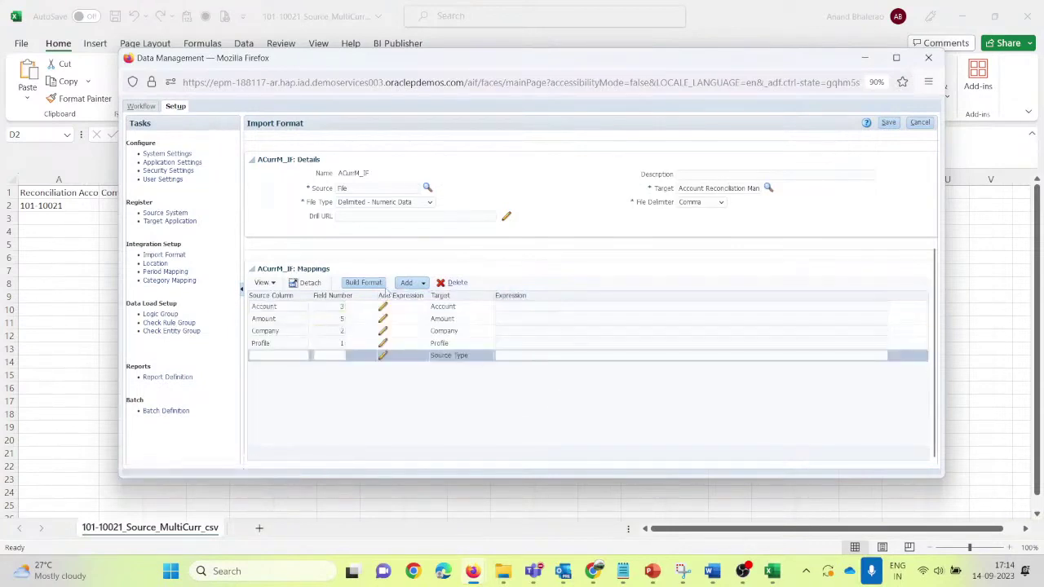
Step: Add a Currency row with source column Currency and field number 4, then save
{"action": "left_click", "coordinate": [424, 283]}
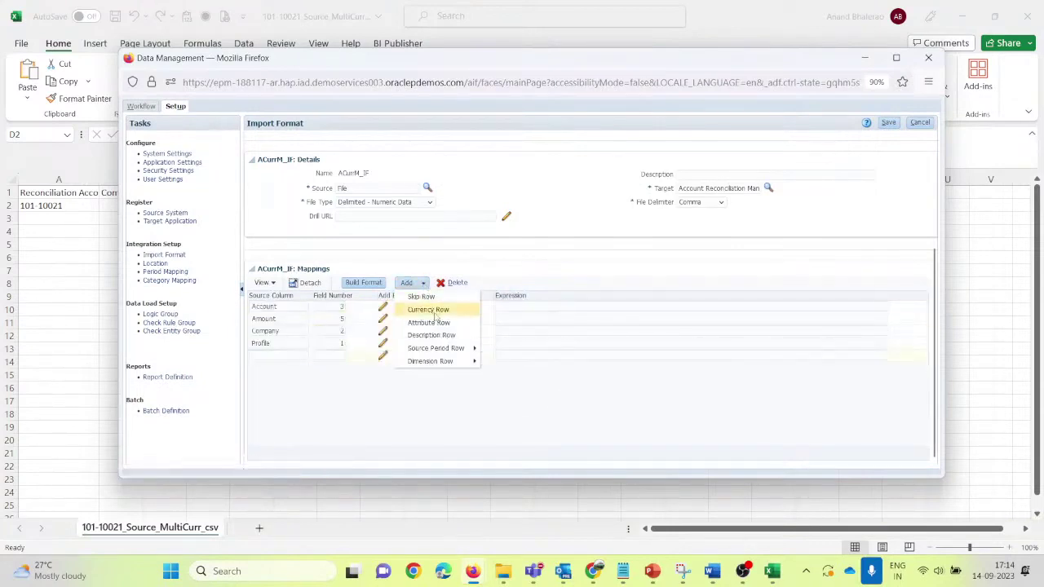
{"action": "left_click", "coordinate": [433, 310]}
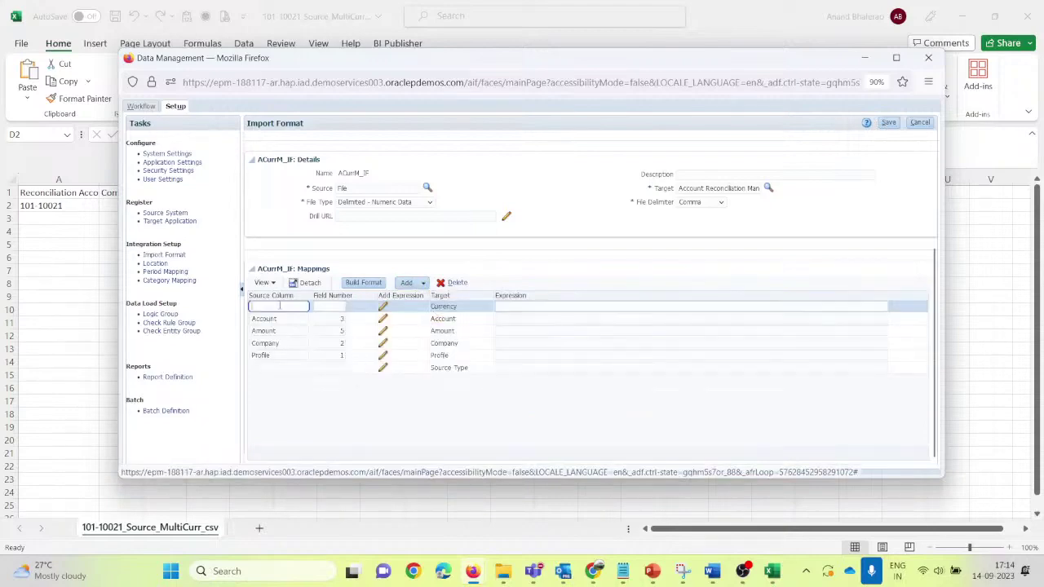
{"action": "type", "text": "C"}
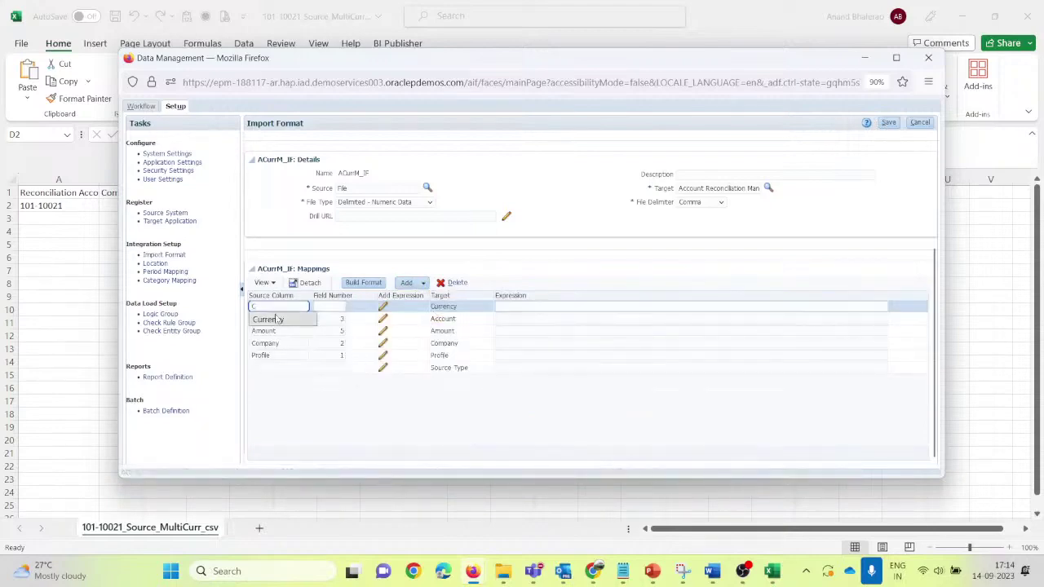
{"action": "left_click", "coordinate": [277, 320]}
{"action": "key", "text": "alt+Tab"}
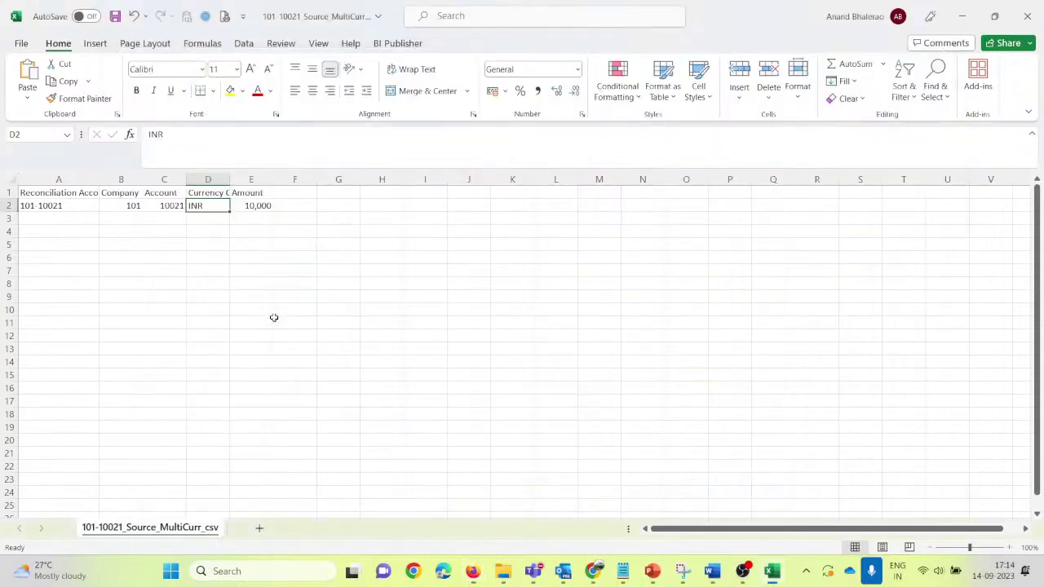
{"action": "key", "text": "Left"}
{"action": "key", "text": "Left"}
{"action": "key", "text": "alt+Tab"}
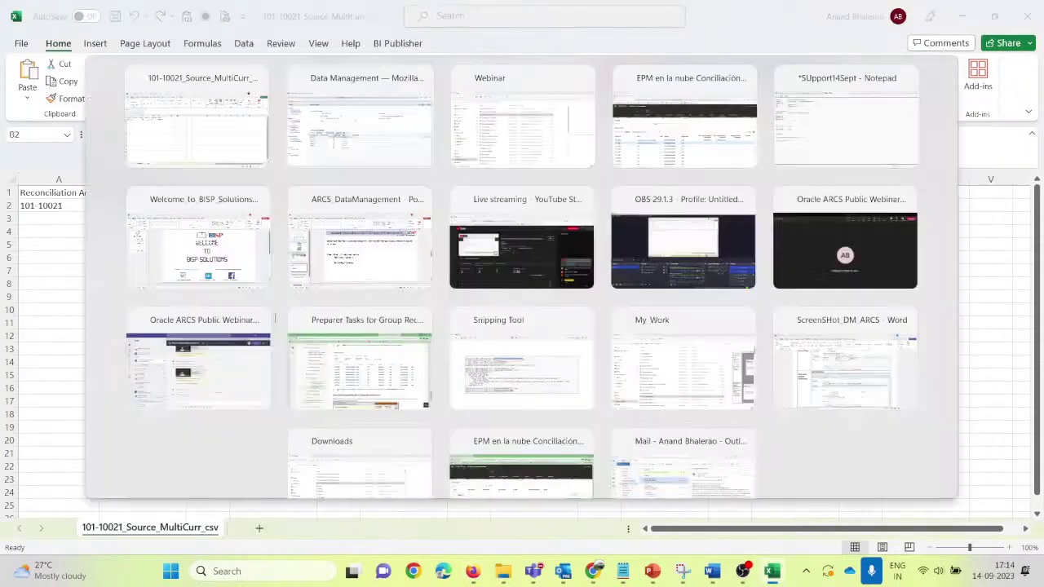
{"action": "key", "text": "alt+Tab"}
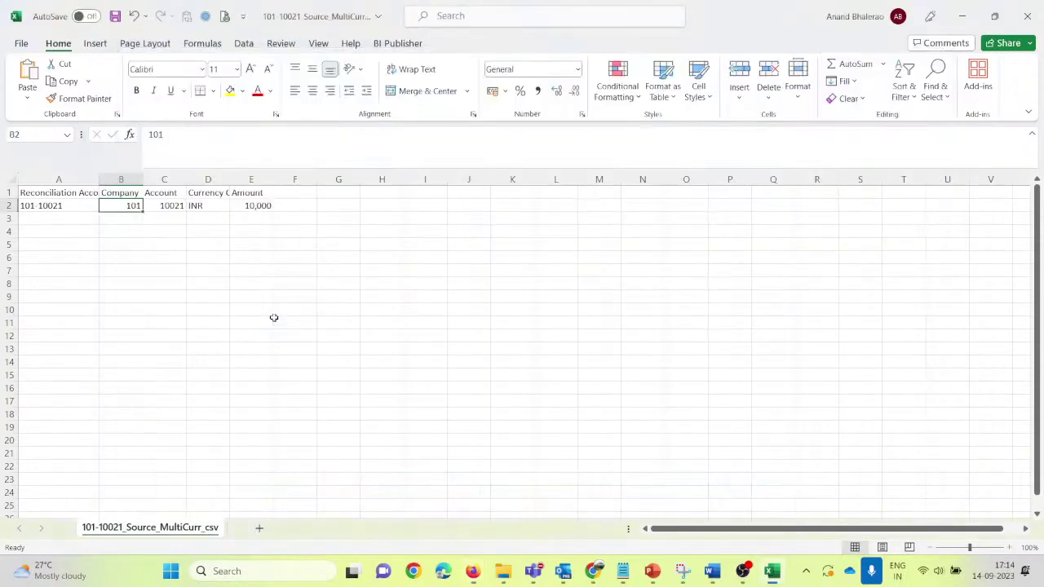
{"action": "key", "text": "alt+Tab"}
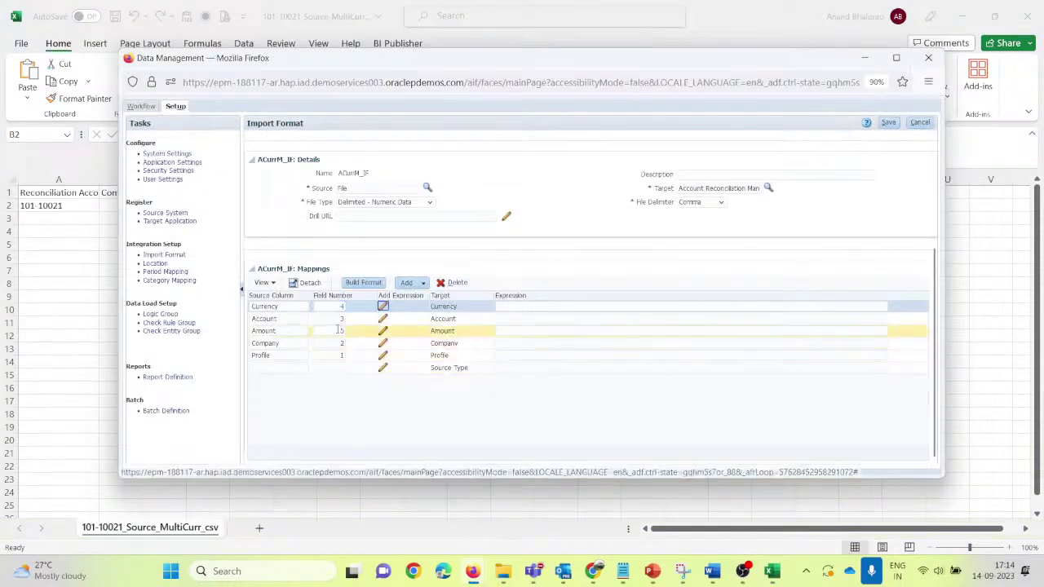
{"action": "left_click", "coordinate": [889, 122]}
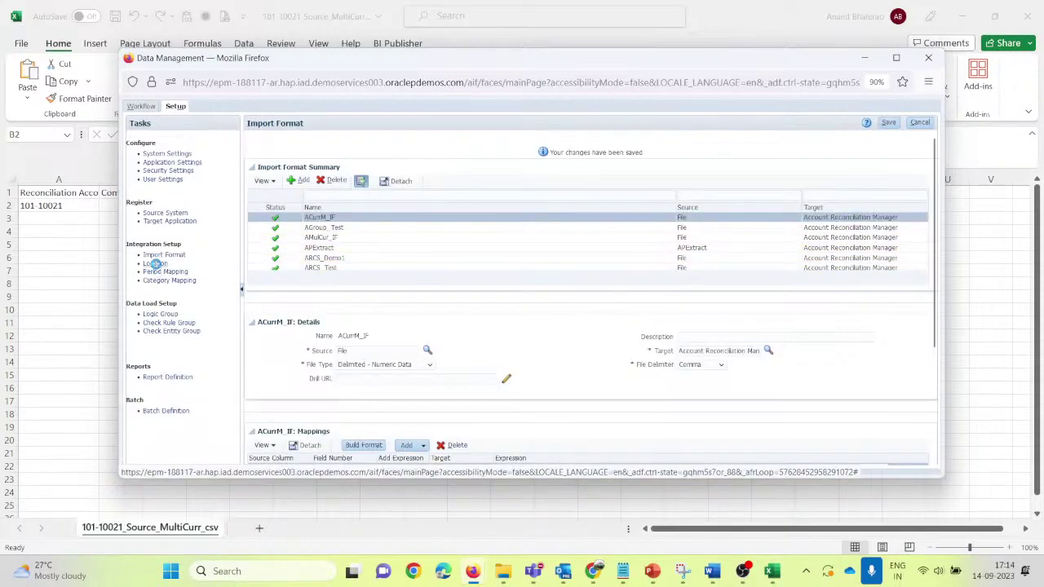
Step: On the Location page, add a new location named ACurrM_Loc
{"action": "left_click", "coordinate": [155, 264]}
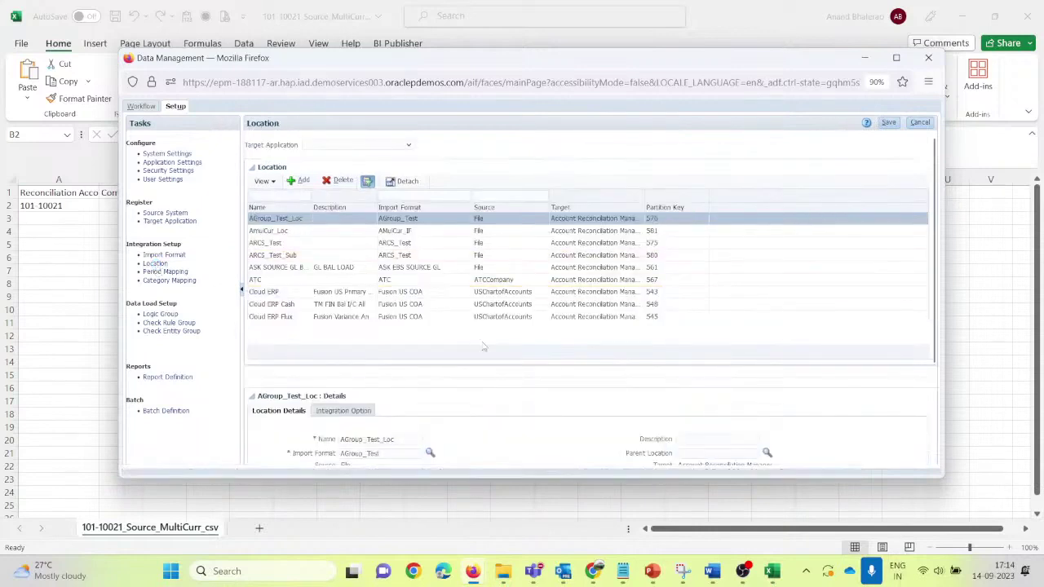
{"action": "left_click_drag", "start_coordinate": [311, 208], "coordinate": [324, 209]}
{"action": "left_click", "coordinate": [302, 184]}
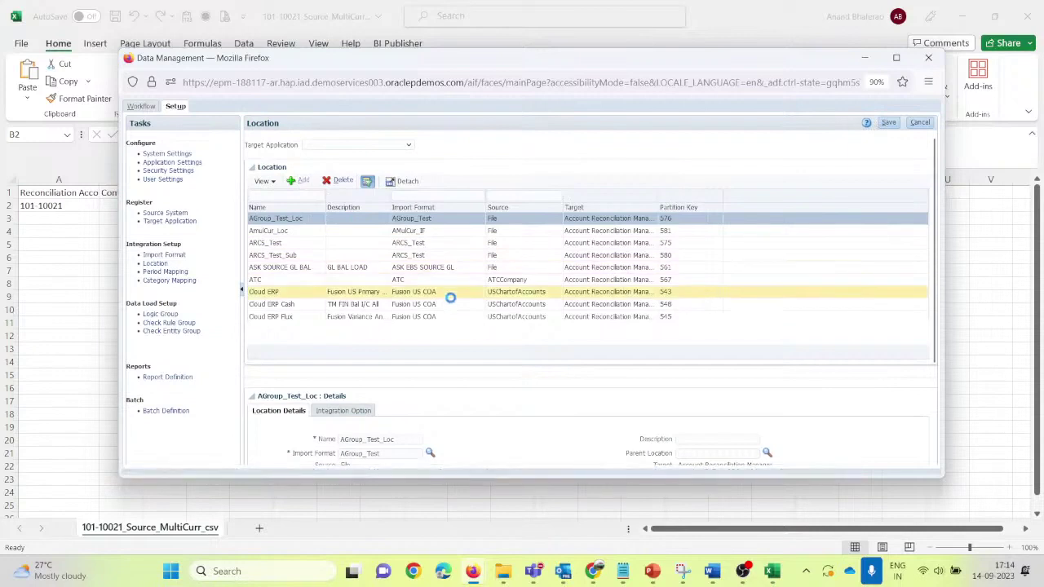
{"action": "left_click", "coordinate": [350, 438]}
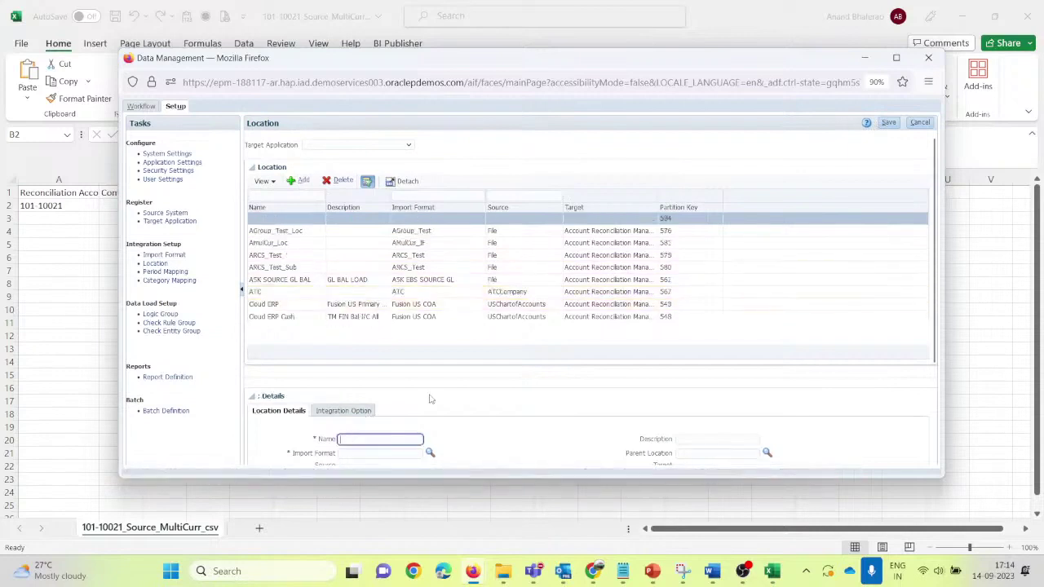
{"action": "type", "text": "ACurrM_IF"}
{"action": "scroll", "coordinate": [541, 381], "scroll_direction": "down", "scroll_amount": 3}
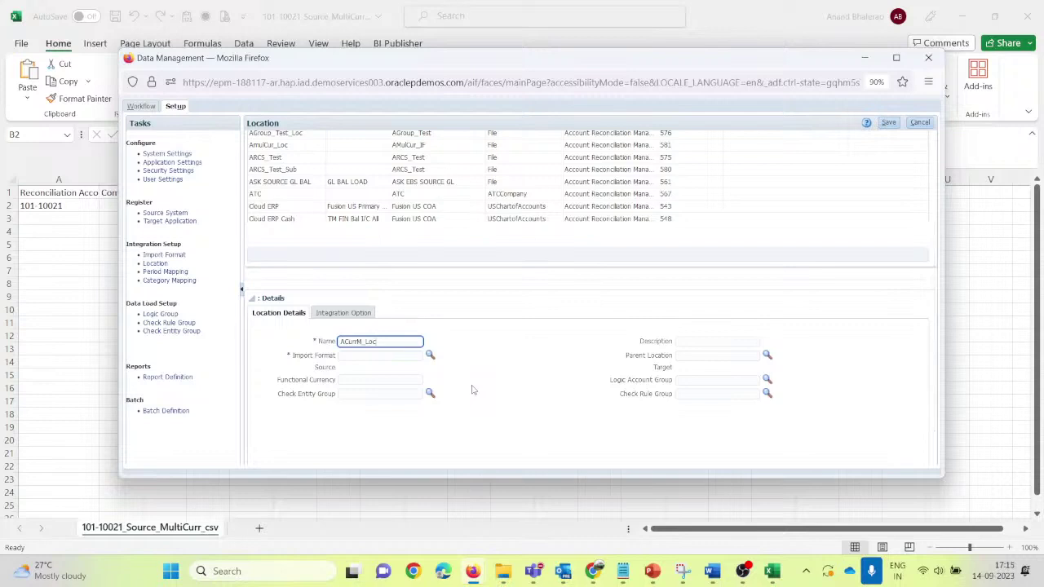
{"action": "key", "text": "Tab"}
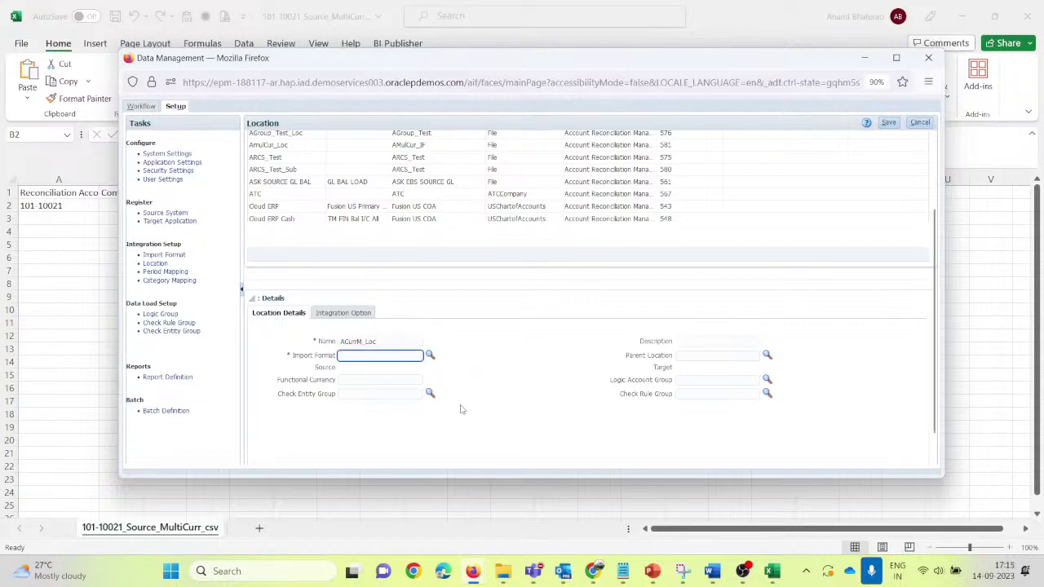
Step: Assign import format ACurrM_IF to ACurrM_Loc, save it, and go to Period Mapping
{"action": "left_click", "coordinate": [429, 355]}
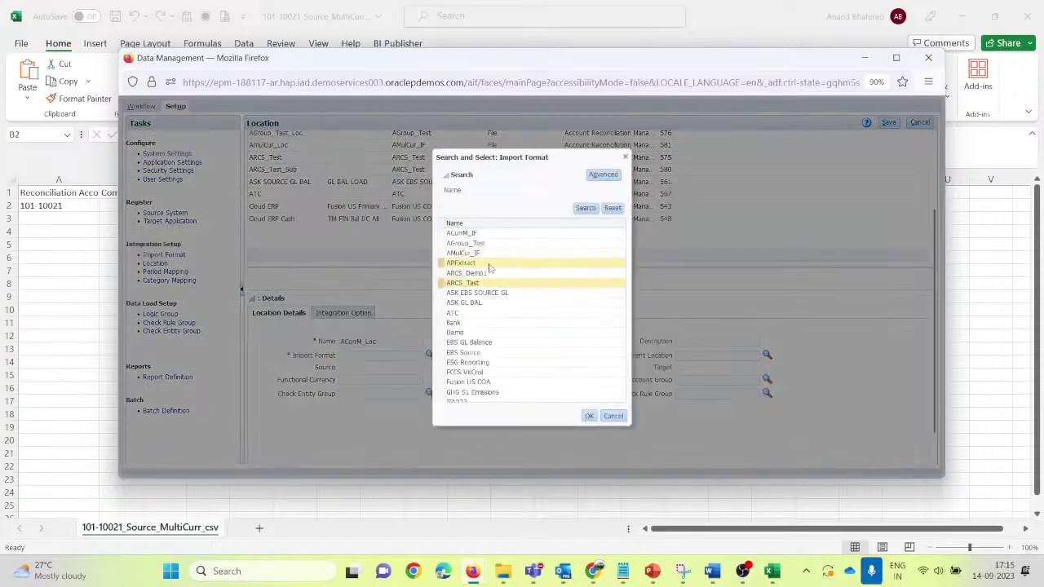
{"action": "left_click", "coordinate": [481, 235]}
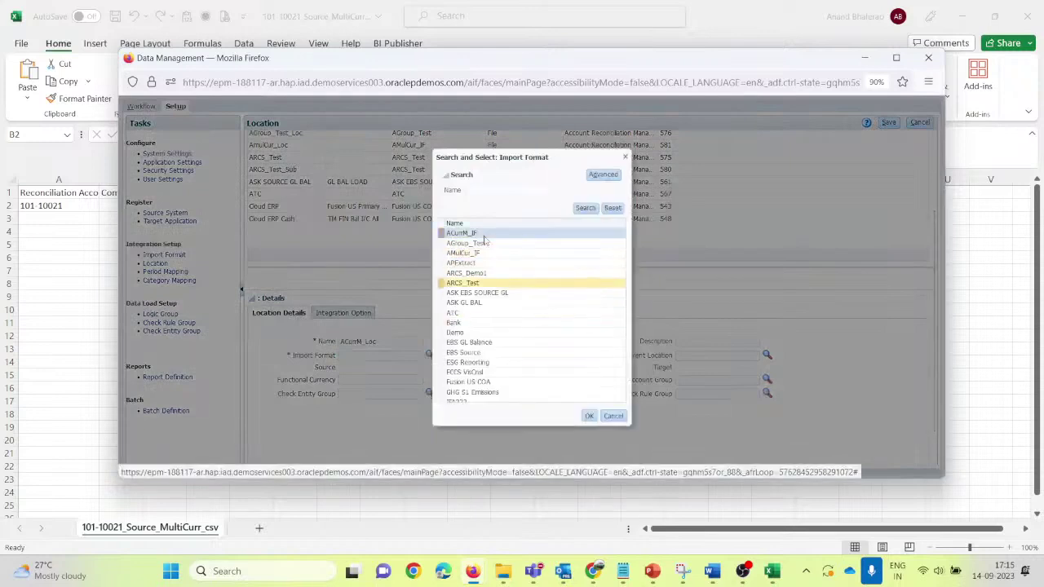
{"action": "left_click", "coordinate": [589, 416]}
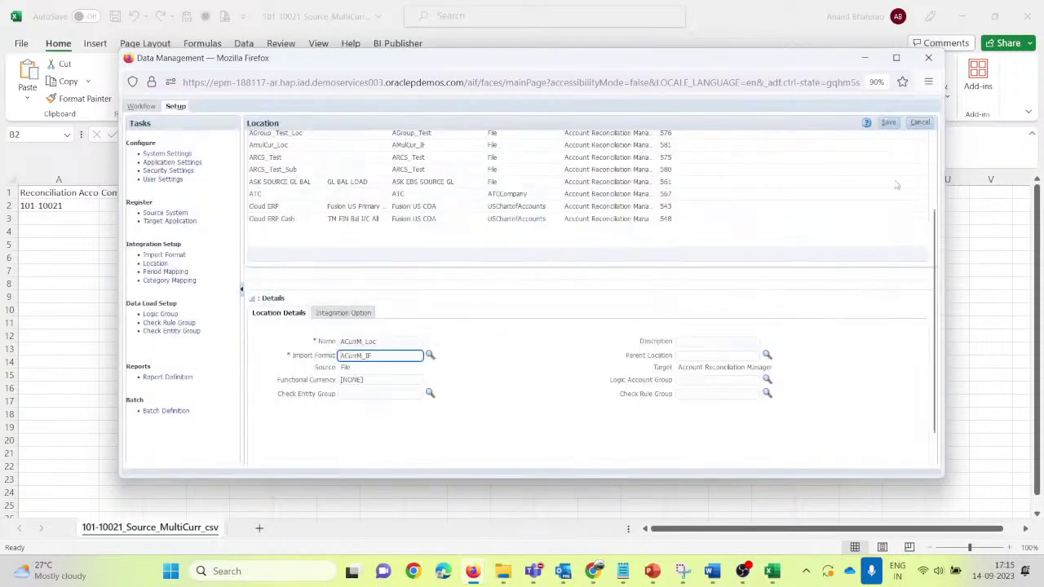
{"action": "left_click", "coordinate": [891, 124]}
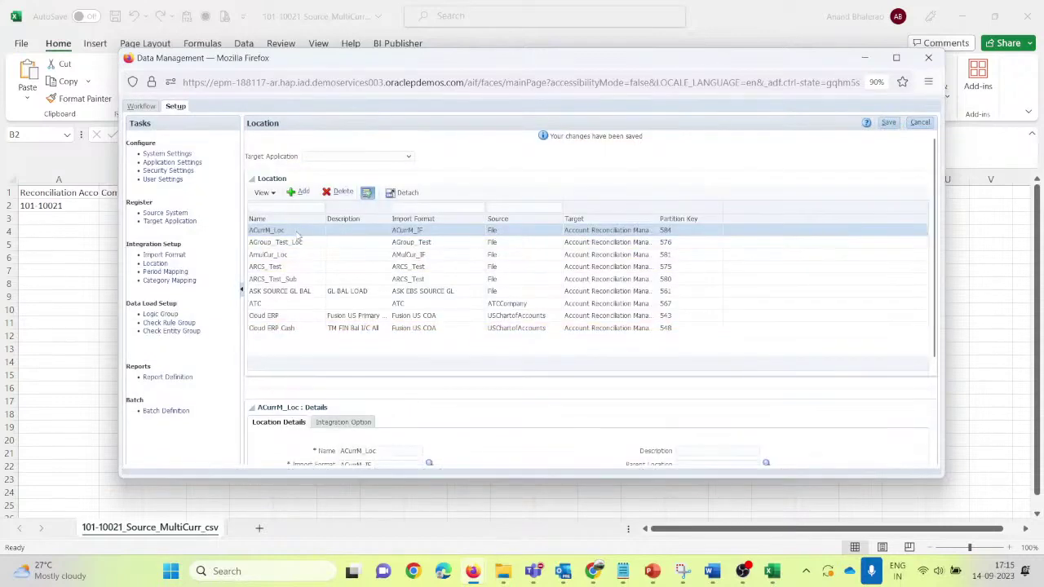
{"action": "left_click", "coordinate": [153, 272]}
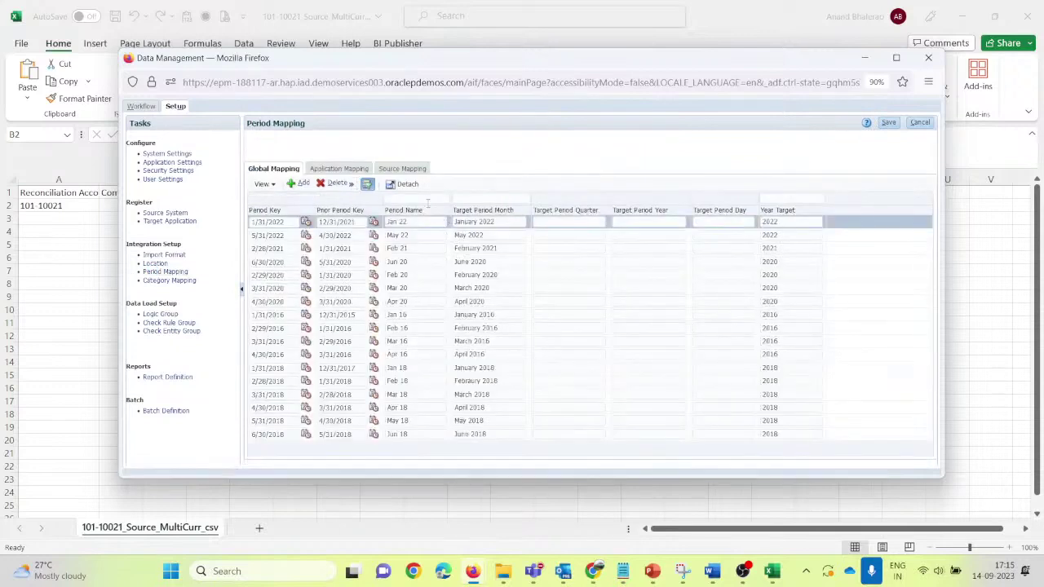
Step: Filter periods to June, review application period mappings, then go to Category Mapping
{"action": "left_click", "coordinate": [424, 200]}
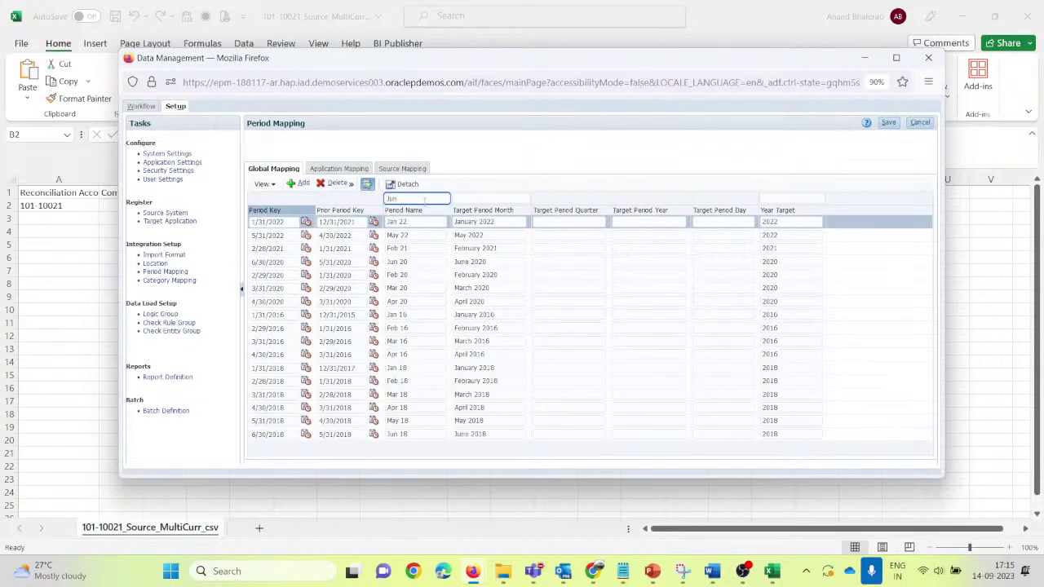
{"action": "key", "text": "Return"}
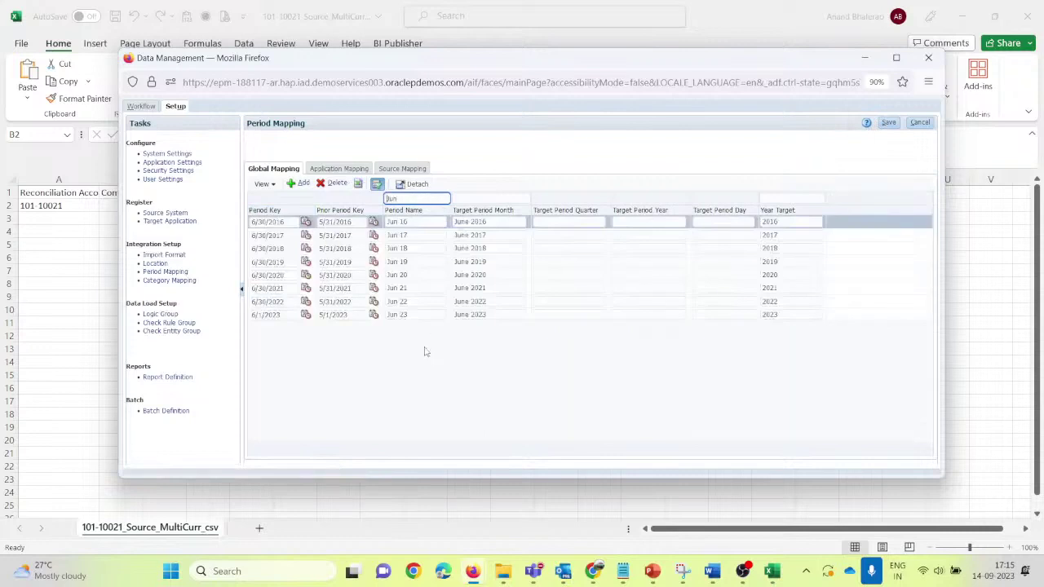
{"action": "left_click", "coordinate": [413, 305]}
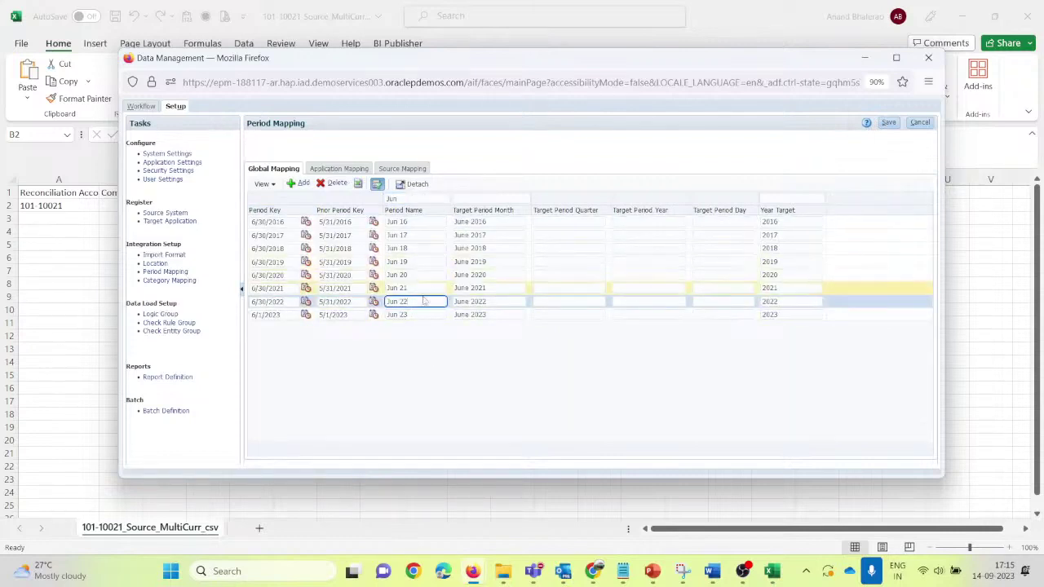
{"action": "left_click", "coordinate": [340, 169]}
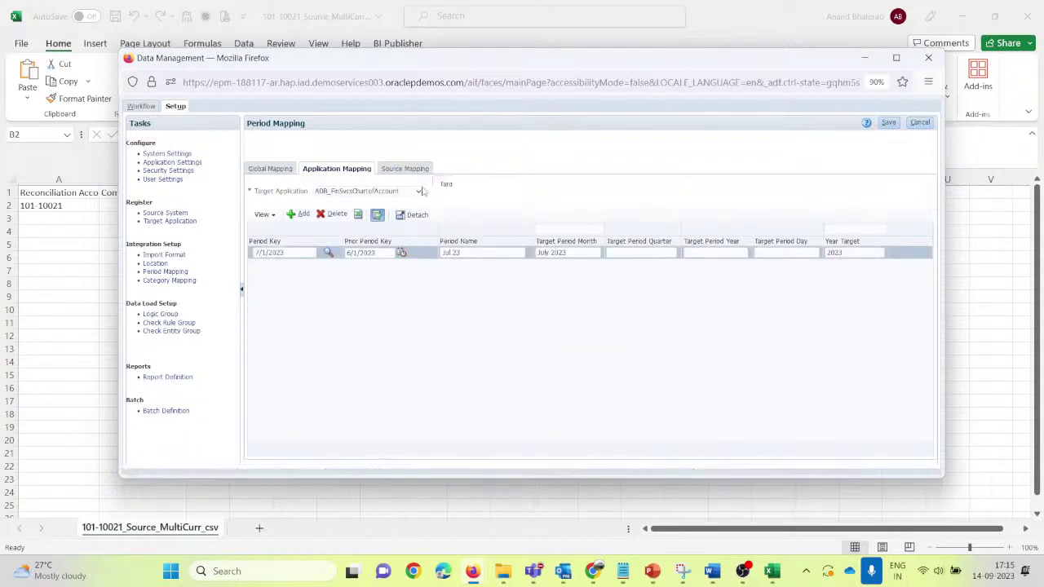
{"action": "left_click", "coordinate": [419, 196]}
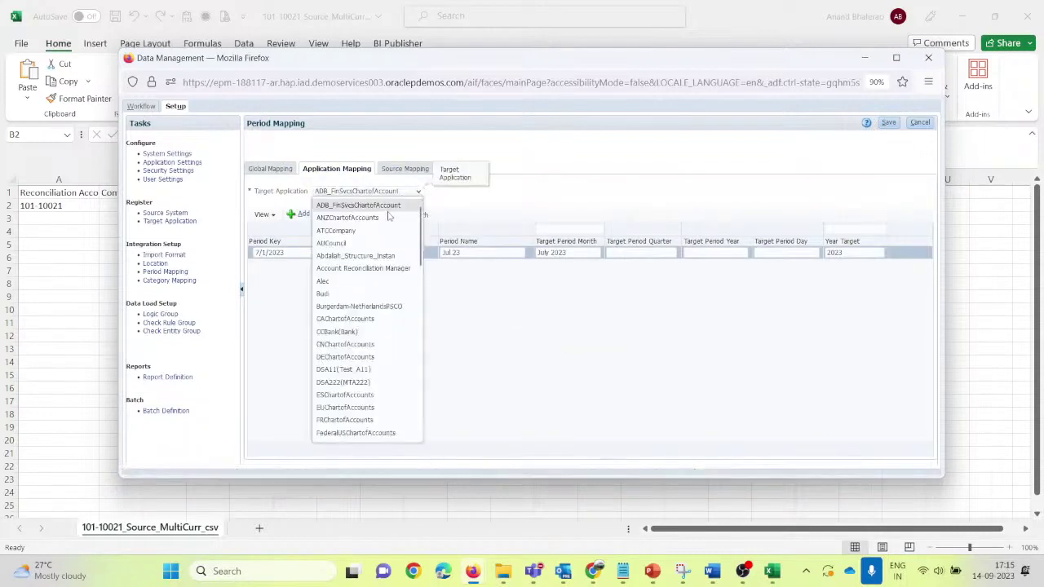
{"action": "left_click", "coordinate": [378, 265]}
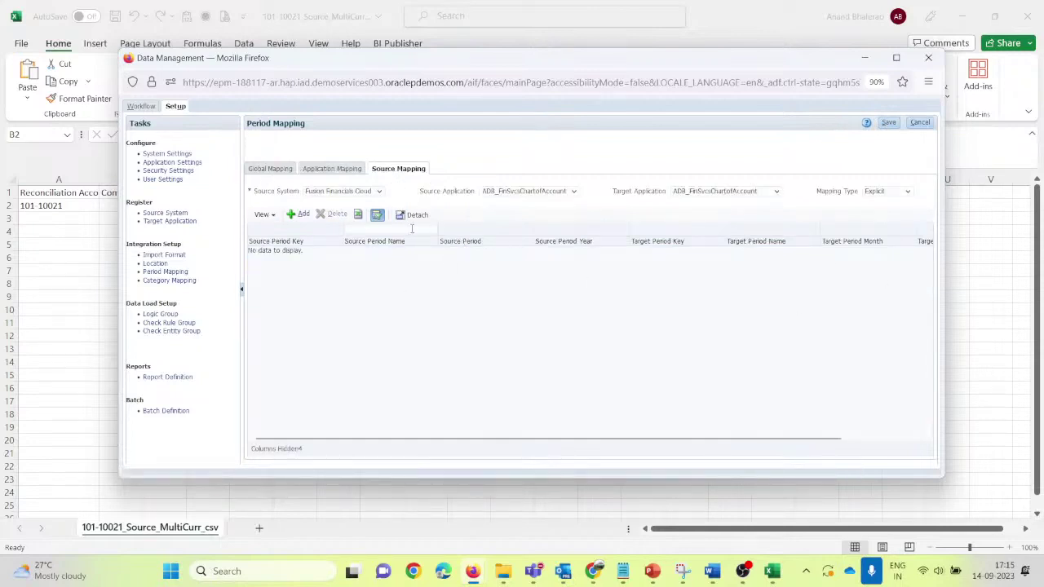
{"action": "left_click", "coordinate": [173, 280]}
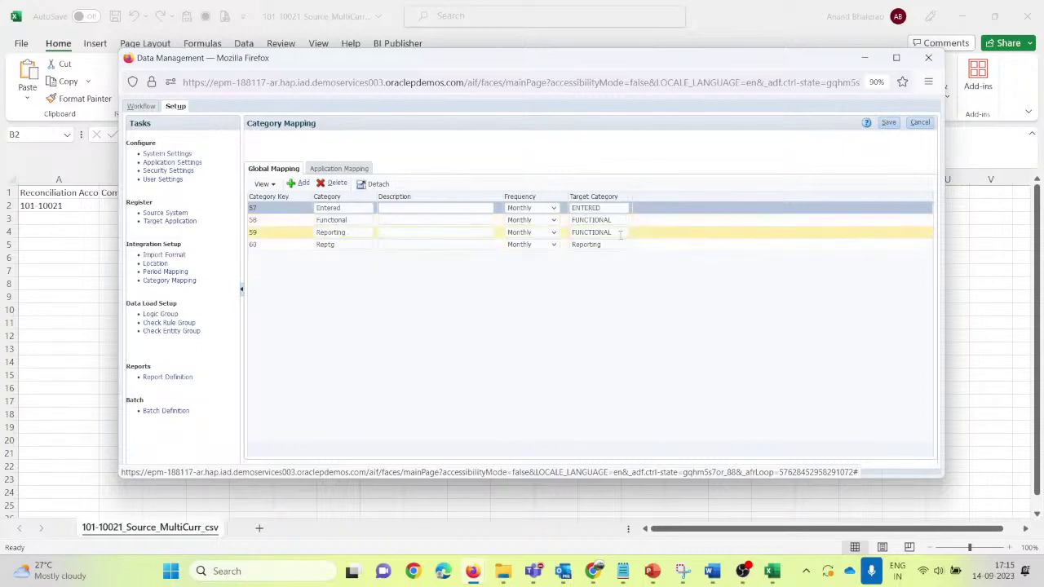
Step: Attempt to save the global category mappings, dismiss the save error, and open Workflow
{"action": "left_click", "coordinate": [351, 171]}
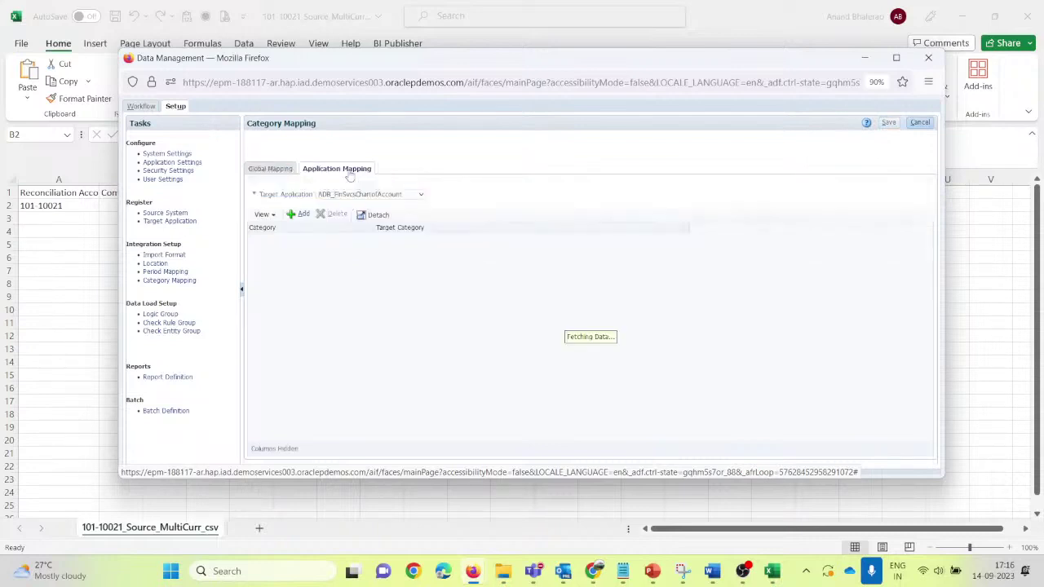
{"action": "left_click", "coordinate": [263, 168]}
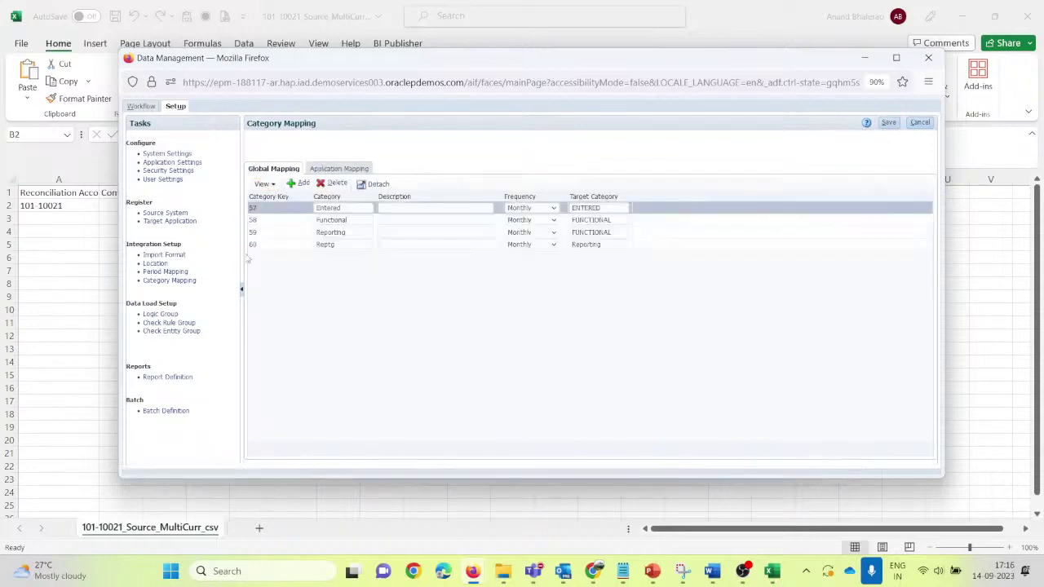
{"action": "left_click", "coordinate": [888, 122]}
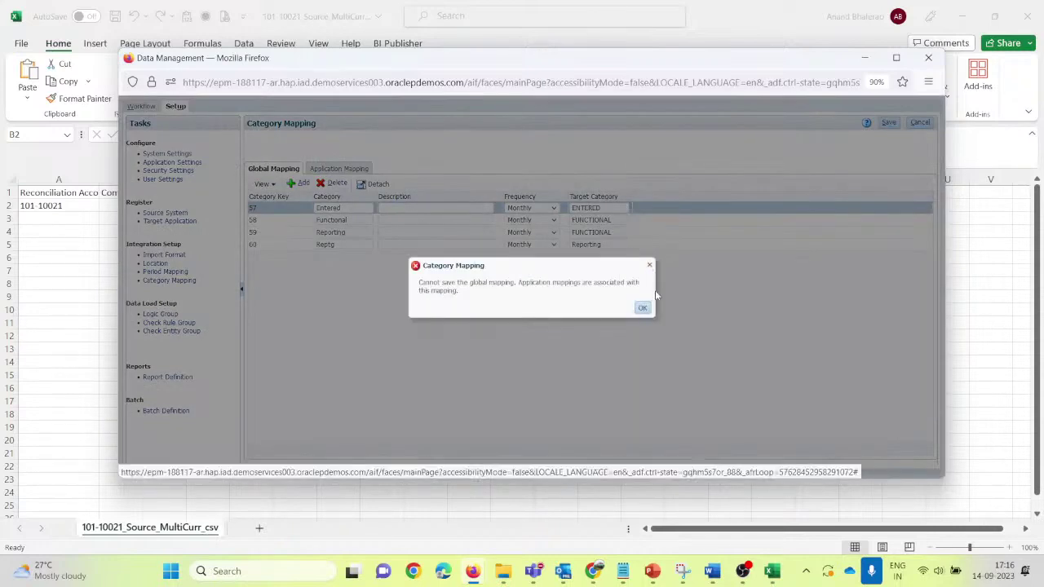
{"action": "left_click", "coordinate": [650, 266]}
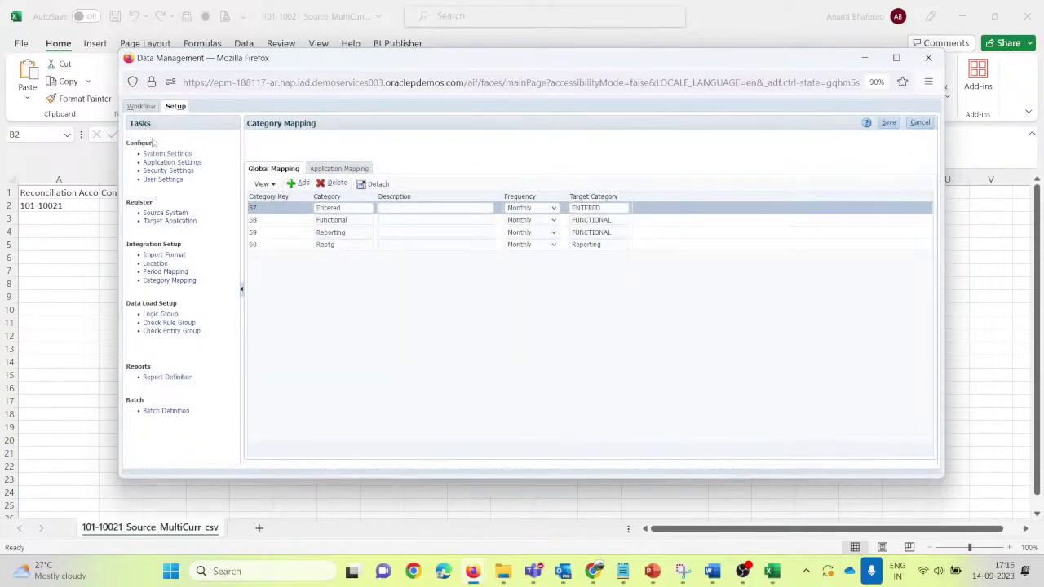
{"action": "left_click", "coordinate": [140, 107]}
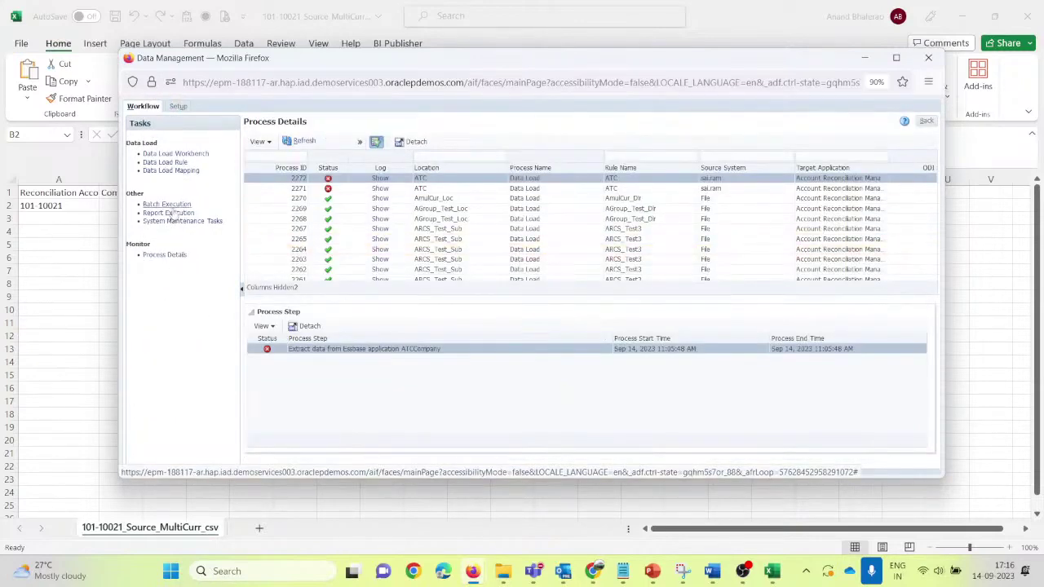
Step: Open Data Load Mapping, set the point-of-view period to Jun 22 (Functional), and show Like mappings
{"action": "left_click", "coordinate": [192, 170]}
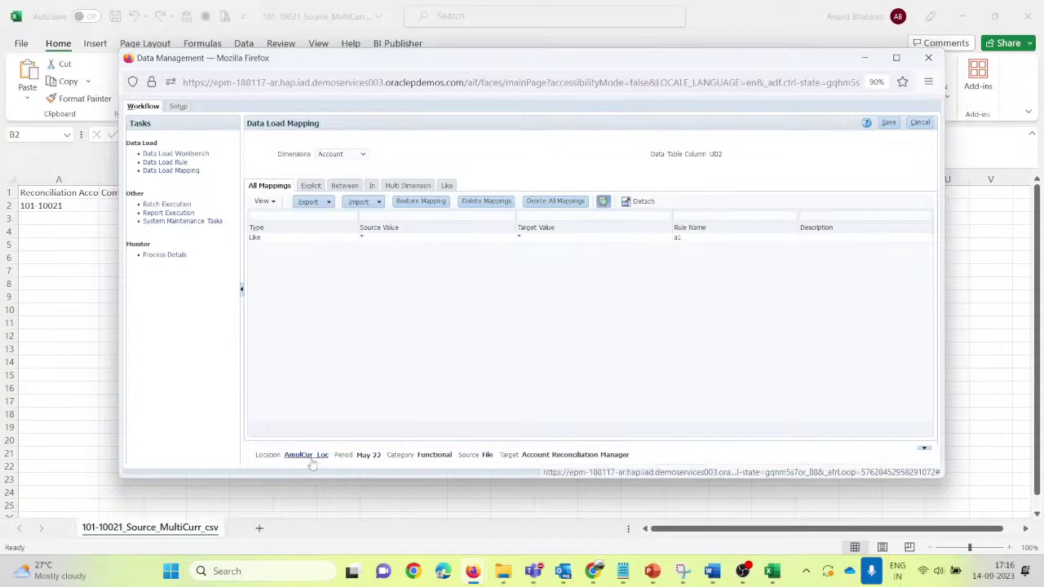
{"action": "left_click", "coordinate": [306, 455]}
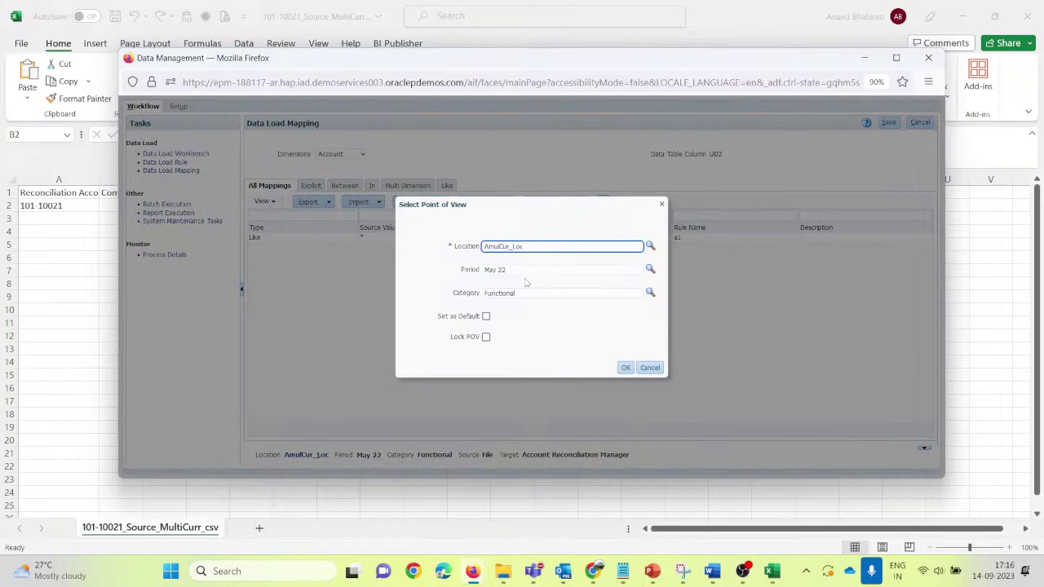
{"action": "left_click", "coordinate": [650, 268]}
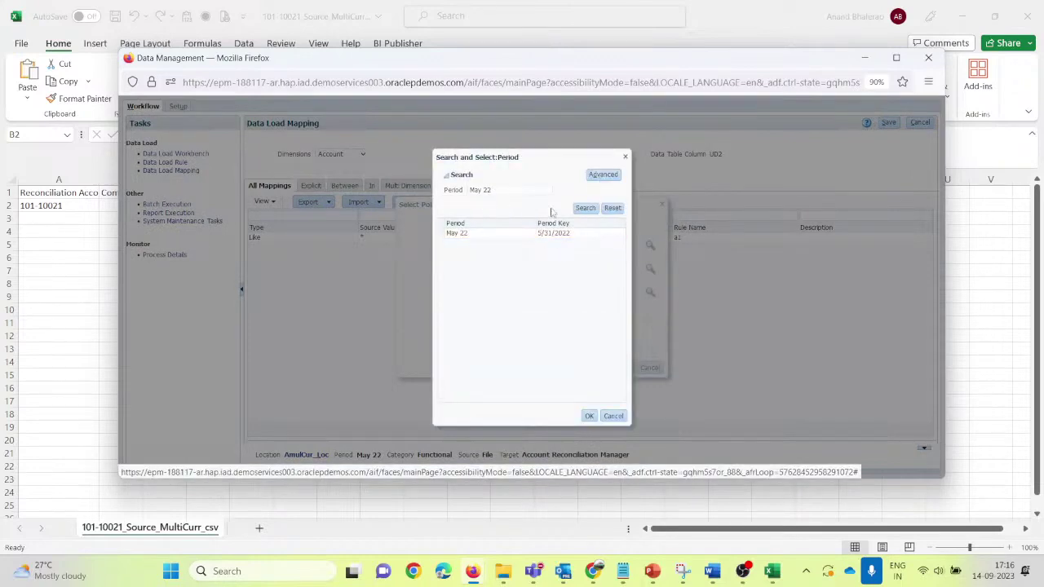
{"action": "left_click", "coordinate": [587, 209]}
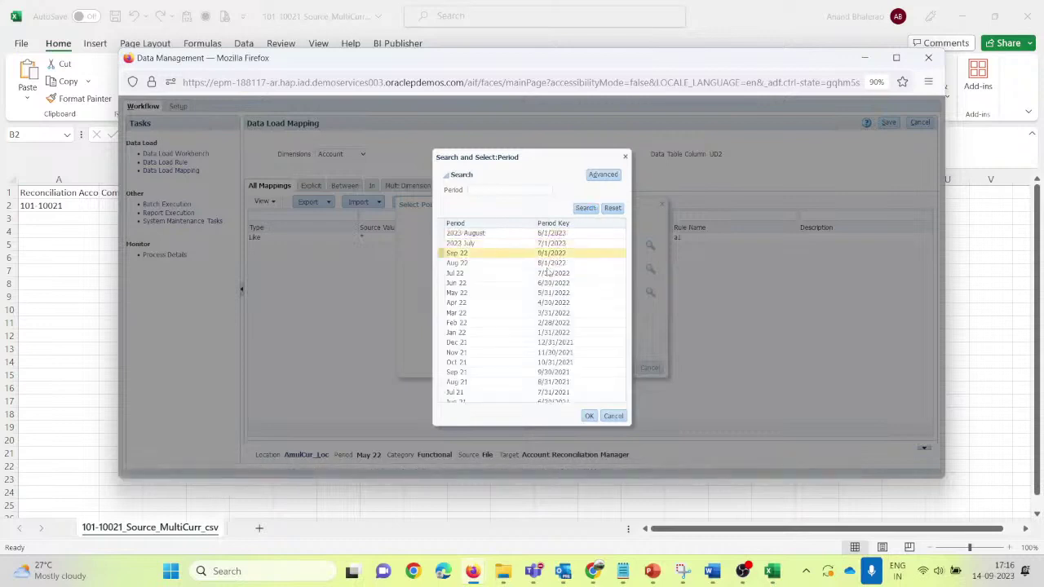
{"action": "left_click", "coordinate": [472, 283]}
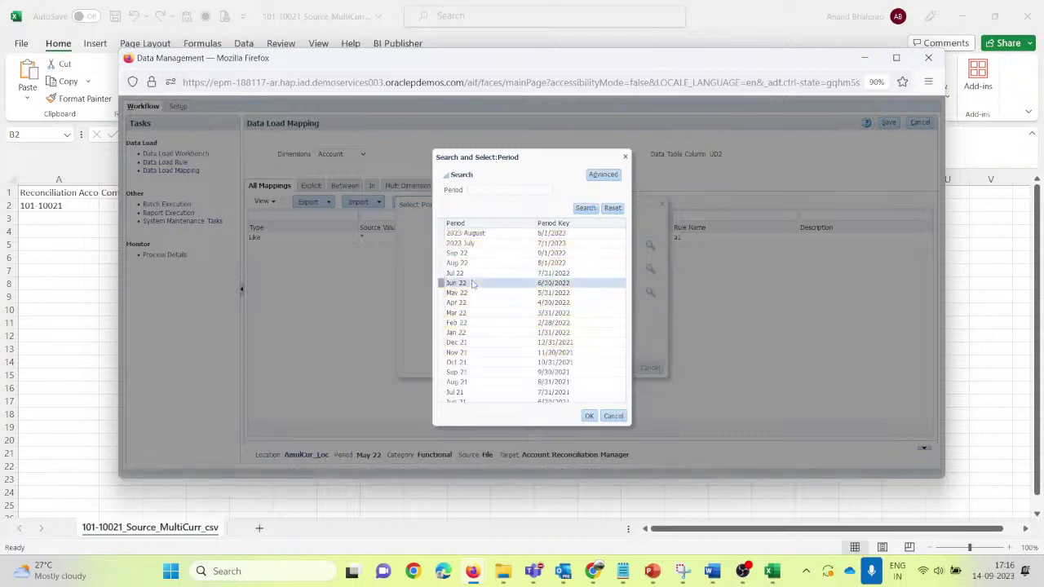
{"action": "left_click", "coordinate": [589, 416]}
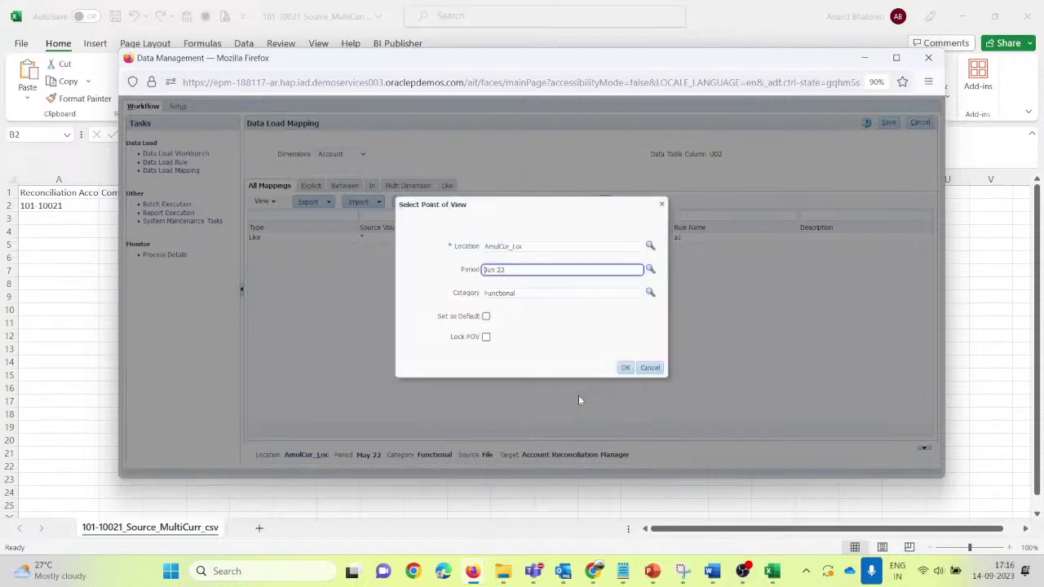
{"action": "left_click", "coordinate": [550, 294]}
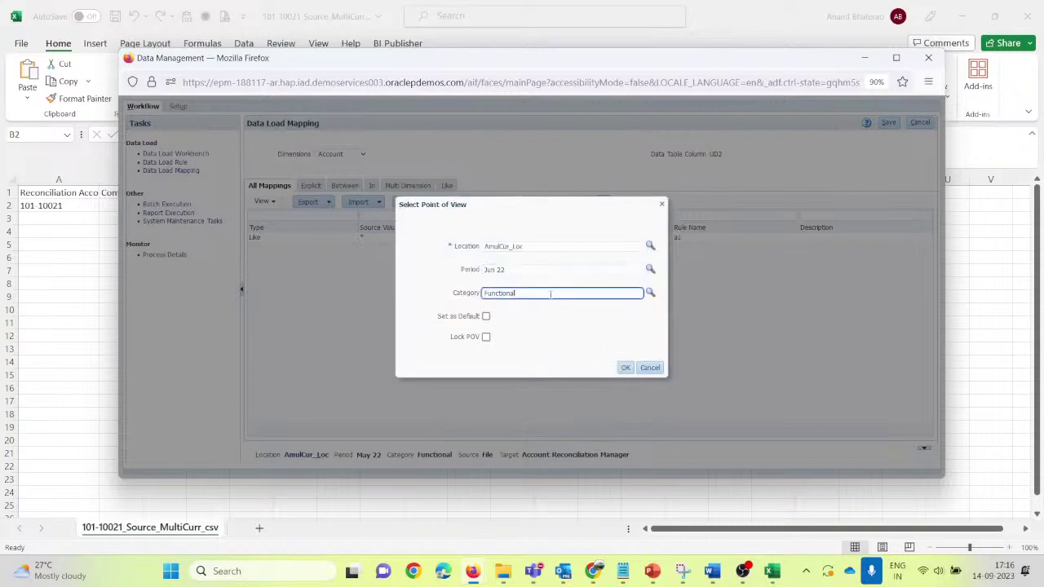
{"action": "left_click", "coordinate": [624, 368]}
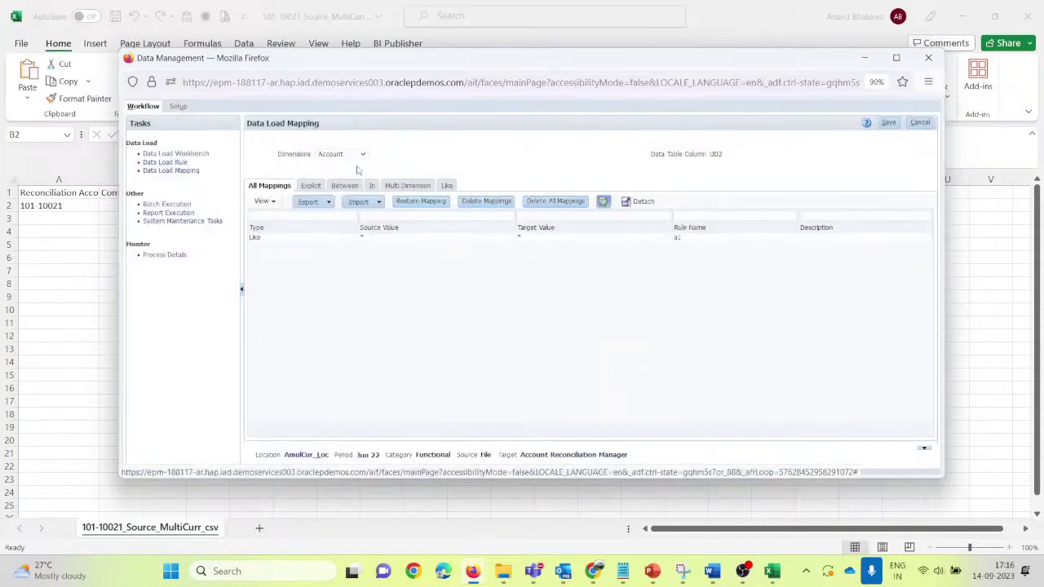
{"action": "left_click", "coordinate": [447, 185]}
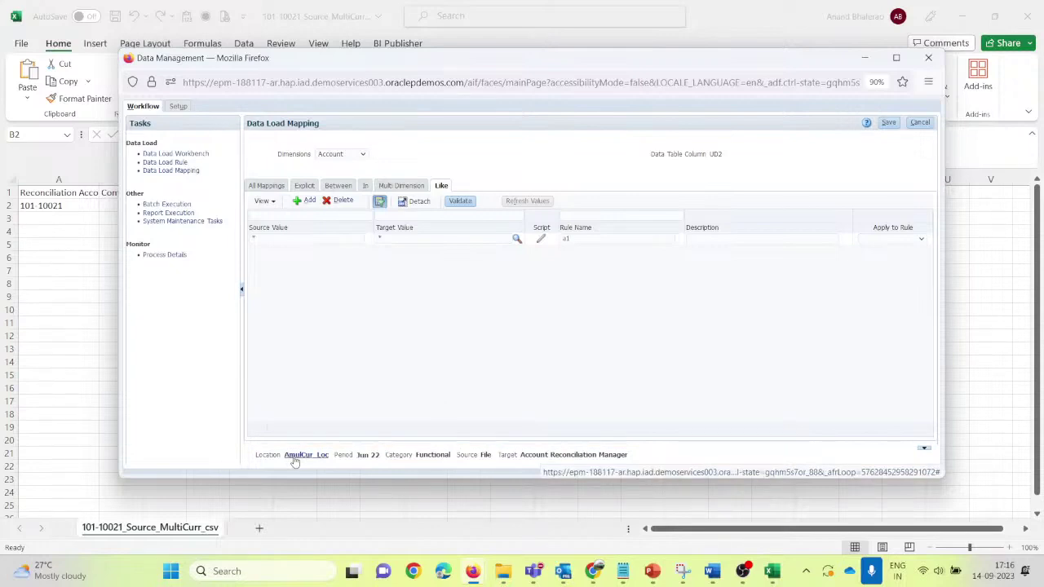
Step: Change the mapping point-of-view location to ACurrM_Loc, which has no Like mappings yet
{"action": "left_click", "coordinate": [294, 458]}
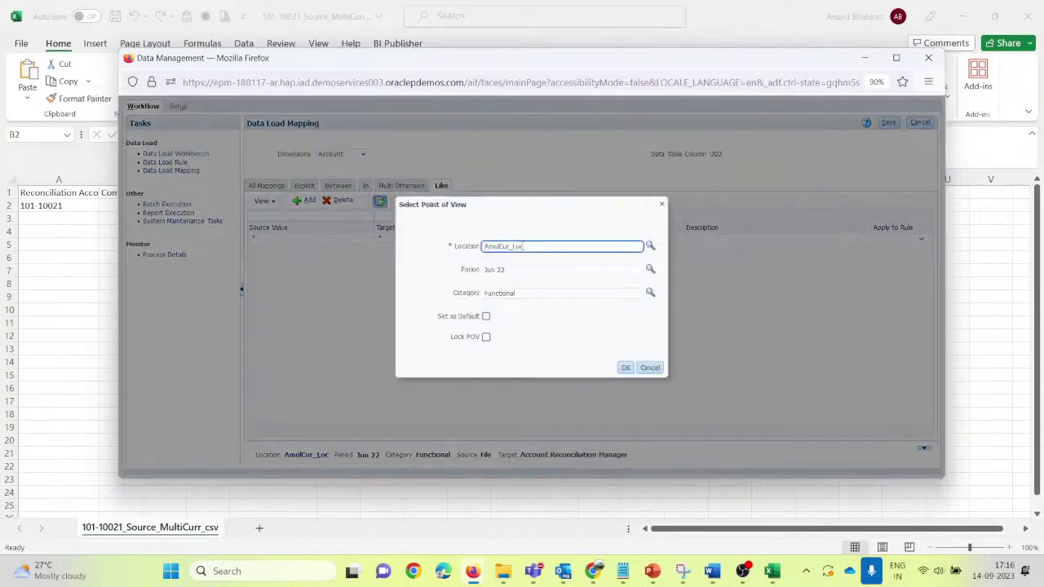
{"action": "double_click", "coordinate": [542, 246]}
{"action": "key", "text": "BackSpace"}
{"action": "left_click", "coordinate": [651, 245]}
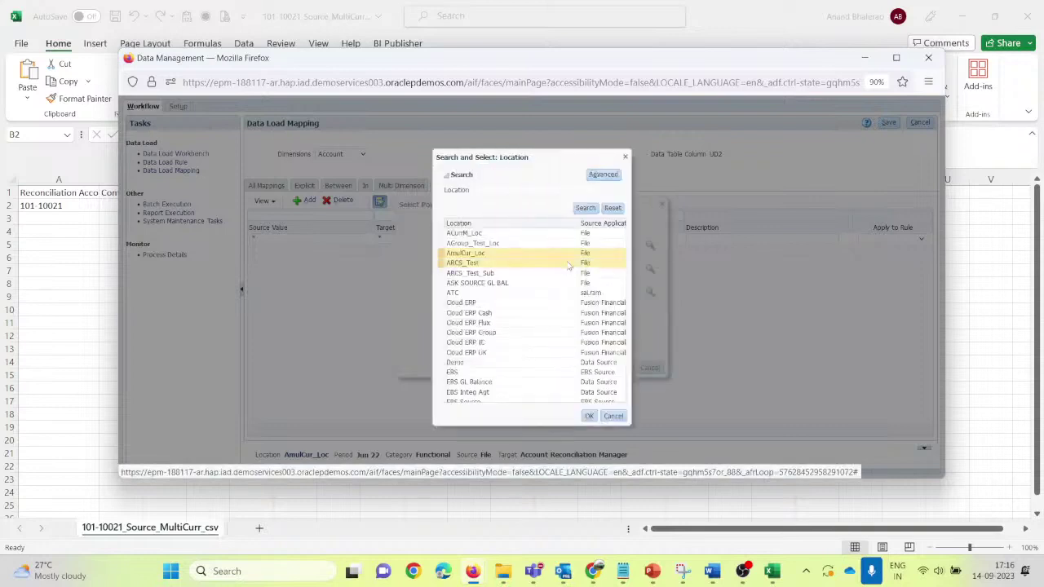
{"action": "left_click", "coordinate": [492, 235]}
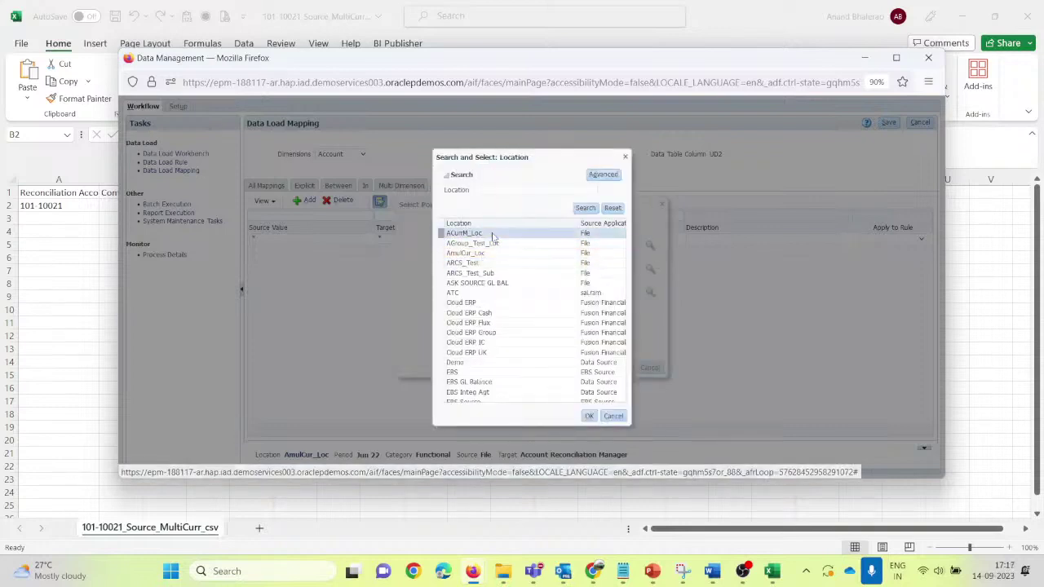
{"action": "left_click", "coordinate": [589, 417]}
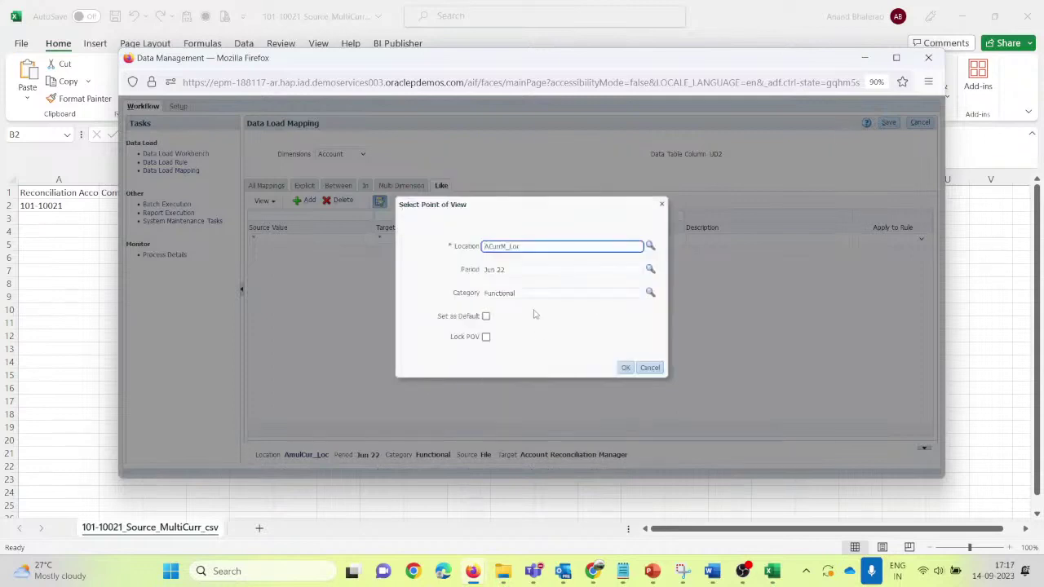
{"action": "left_click", "coordinate": [624, 372]}
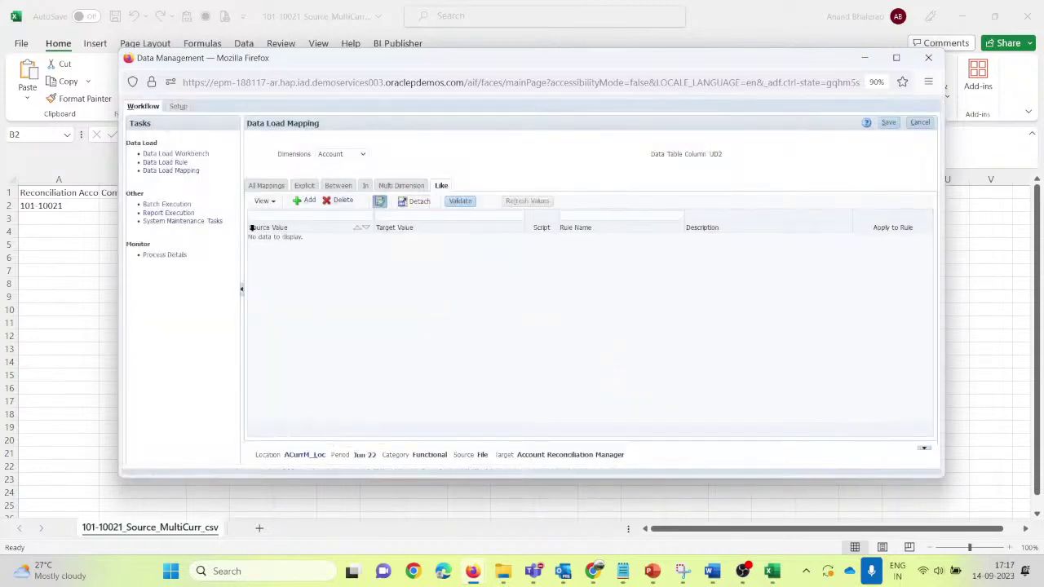
Step: Add and save an Account Like mapping from * to * with rule name d1
{"action": "left_click", "coordinate": [298, 201]}
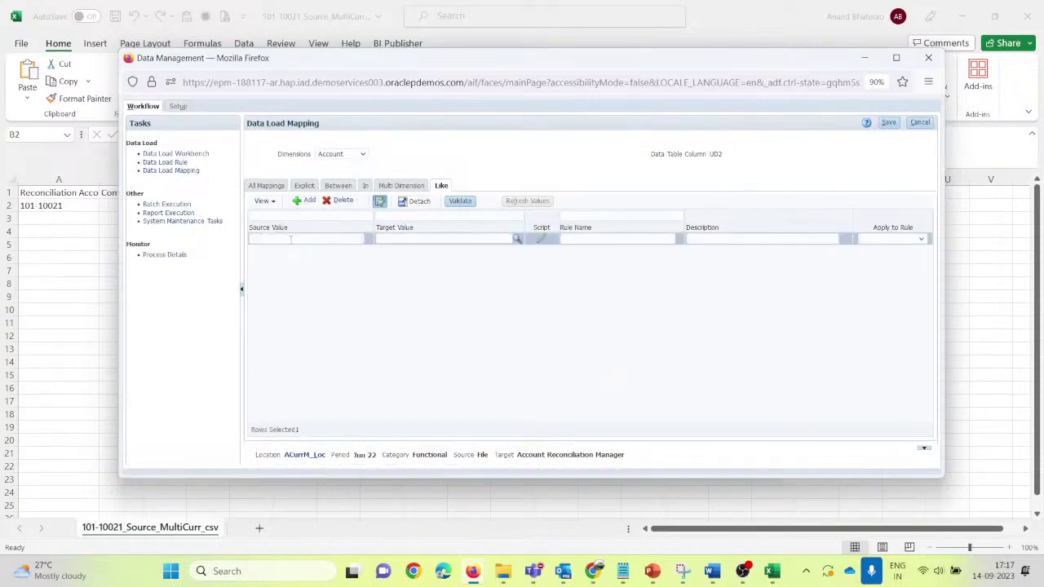
{"action": "left_click", "coordinate": [290, 239]}
{"action": "type", "text": "*"}
{"action": "key", "text": "Tab"}
{"action": "type", "text": "*"}
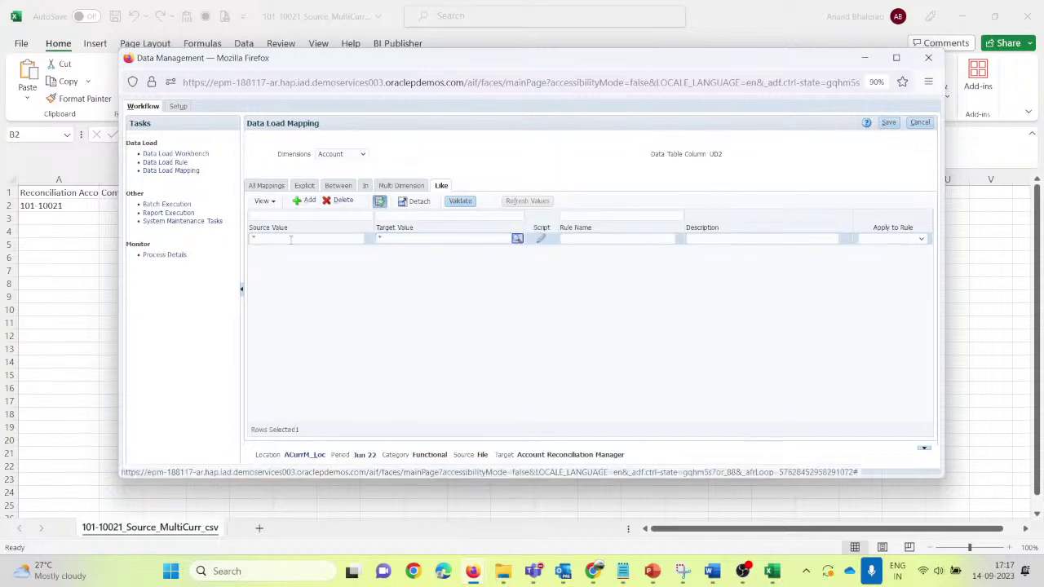
{"action": "key", "text": "Tab"}
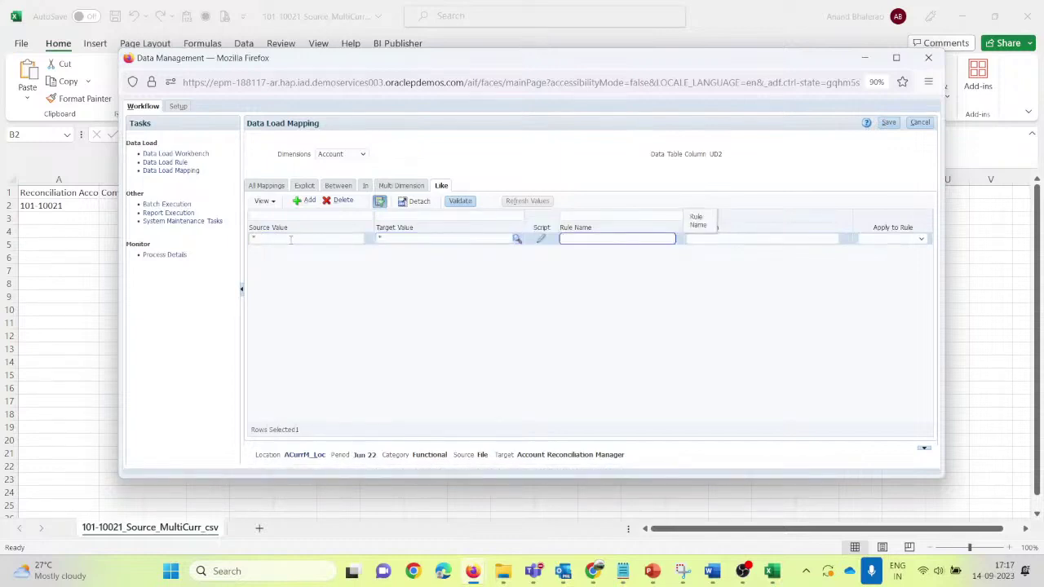
{"action": "type", "text": "d1"}
{"action": "key", "text": "Down"}
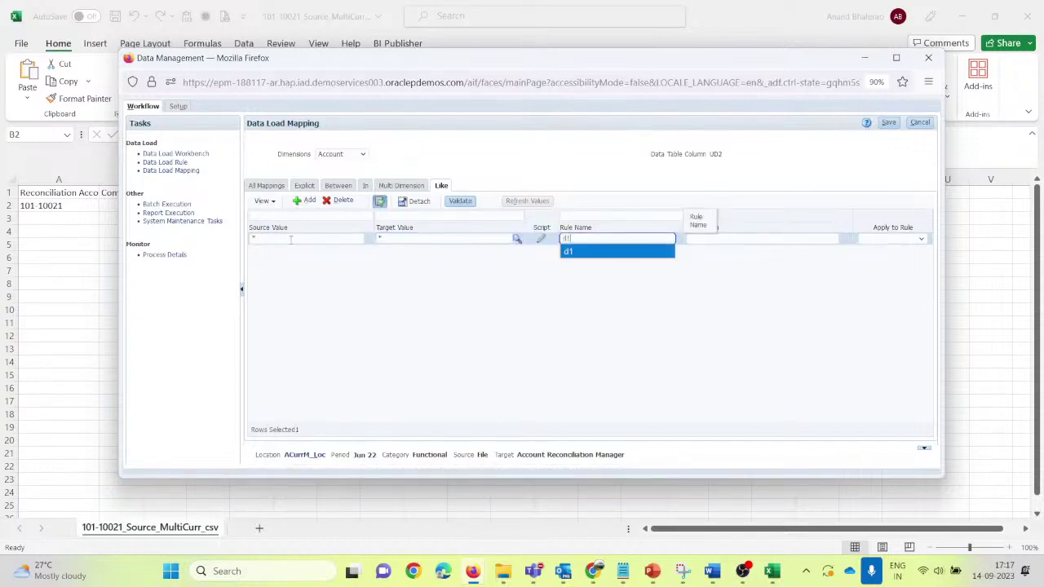
{"action": "key", "text": "Tab"}
{"action": "left_click", "coordinate": [888, 122]}
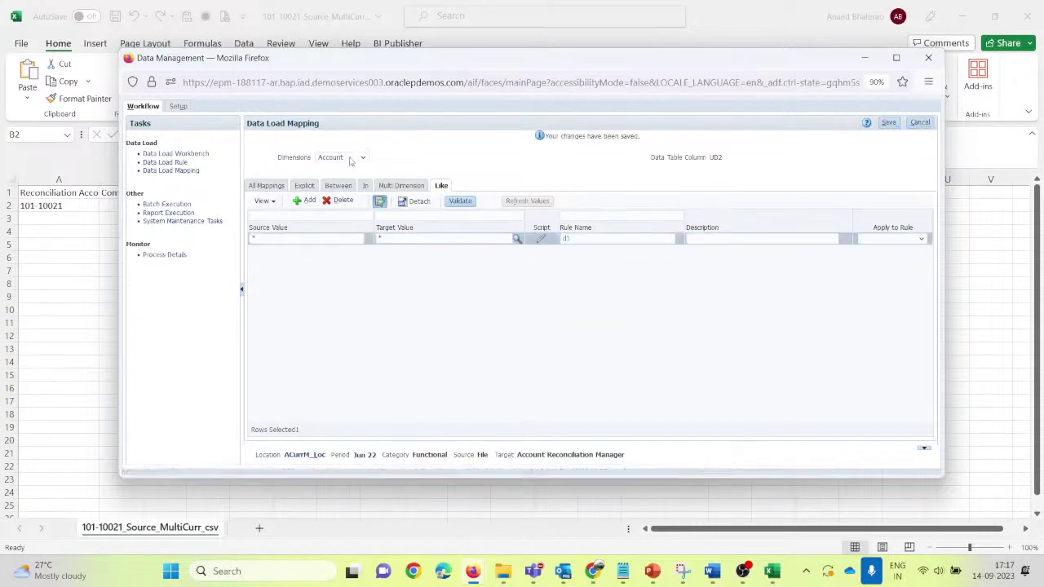
Step: Switch to the Company dimension and save a Like mapping * to * named l2
{"action": "left_click", "coordinate": [341, 156]}
{"action": "left_click", "coordinate": [347, 183]}
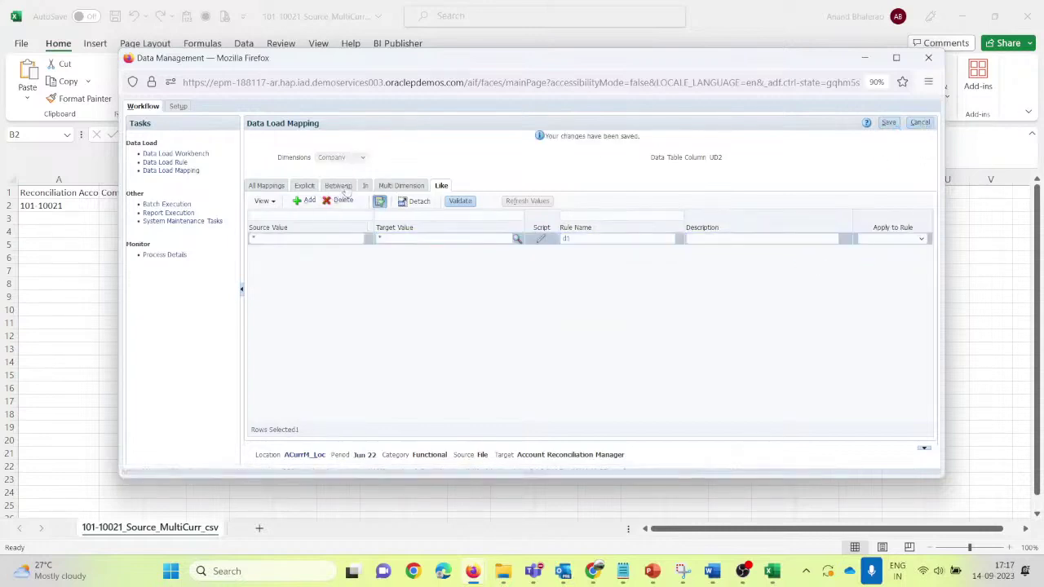
{"action": "left_click", "coordinate": [303, 201]}
{"action": "left_click", "coordinate": [295, 239]}
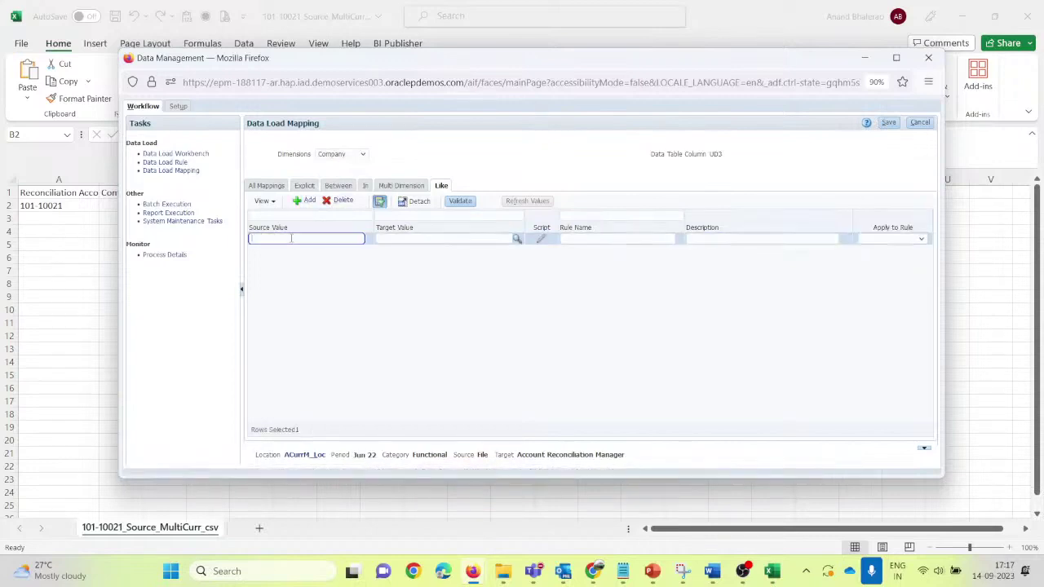
{"action": "type", "text": "*"}
{"action": "key", "text": "Tab"}
{"action": "type", "text": "*"}
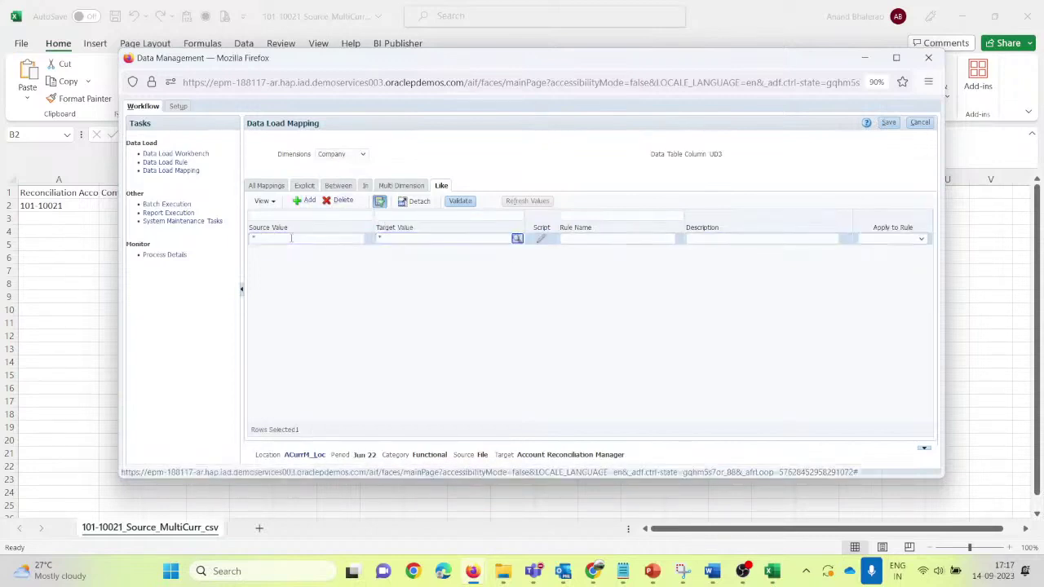
{"action": "key", "text": "Tab"}
{"action": "type", "text": "l2"}
{"action": "key", "text": "Tab"}
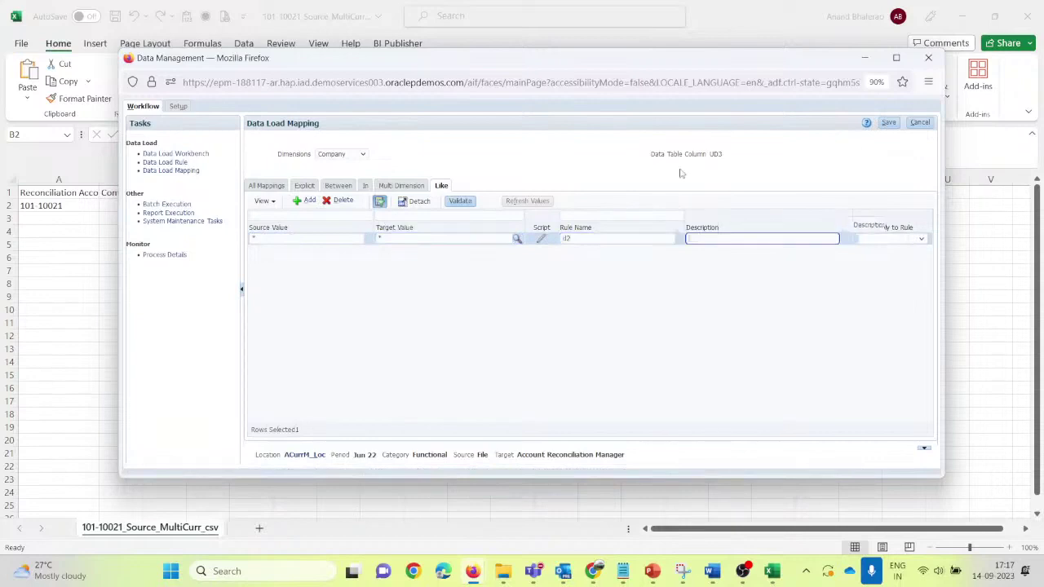
{"action": "left_click", "coordinate": [887, 122]}
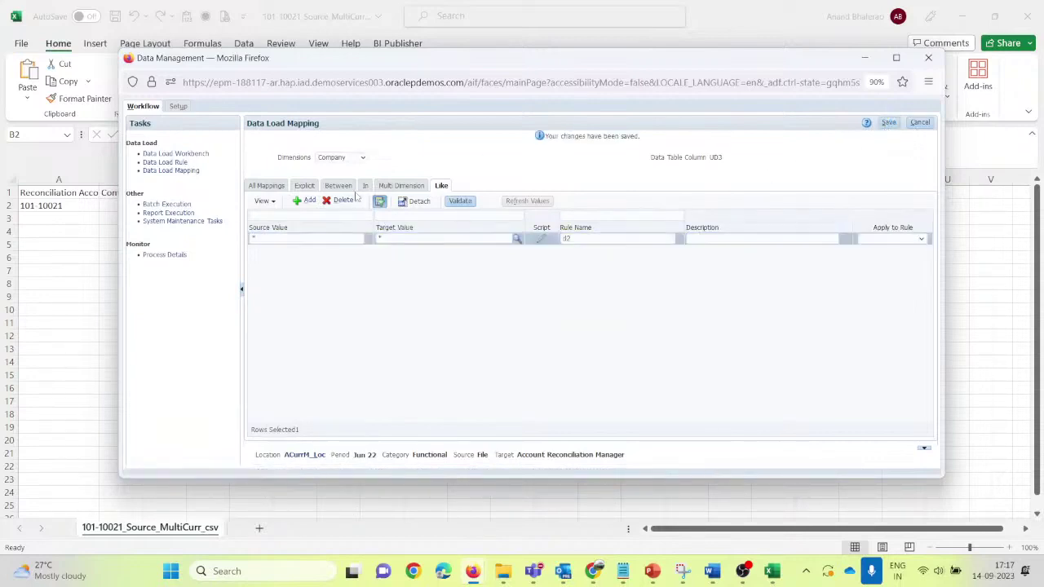
{"action": "left_click", "coordinate": [343, 158]}
Step: Save a Data dimension Like mapping from * to * under rule d3
{"action": "left_click", "coordinate": [327, 198]}
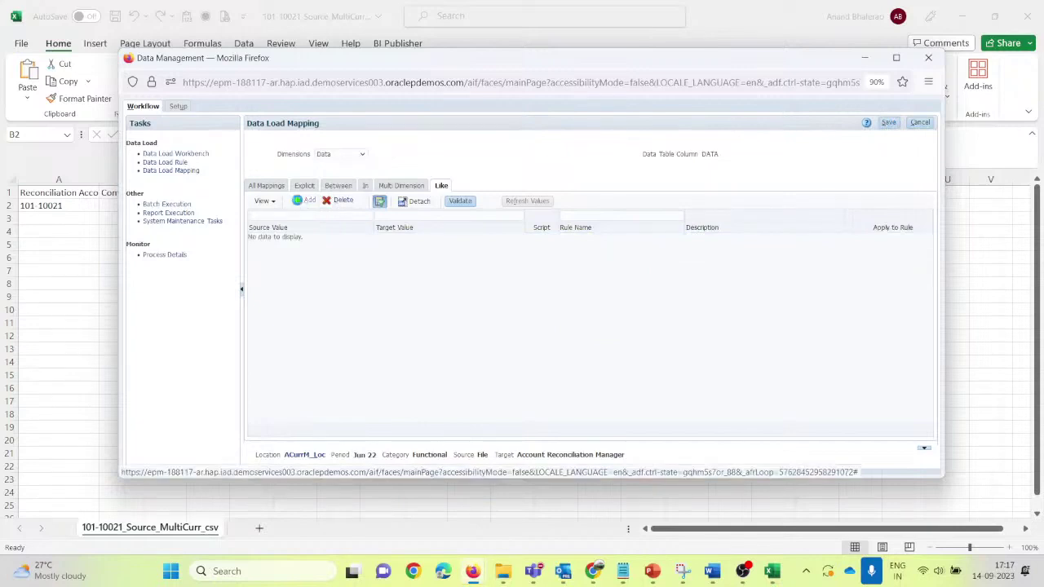
{"action": "left_click", "coordinate": [301, 200]}
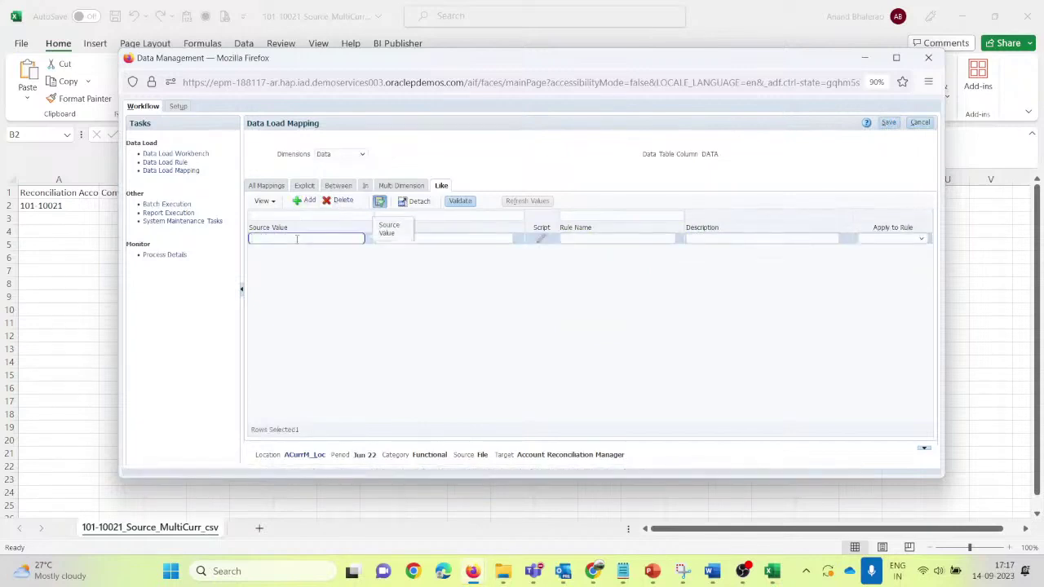
{"action": "type", "text": "*"}
{"action": "key", "text": "Tab"}
{"action": "type", "text": "*"}
{"action": "key", "text": "Tab"}
{"action": "key", "text": "Tab"}
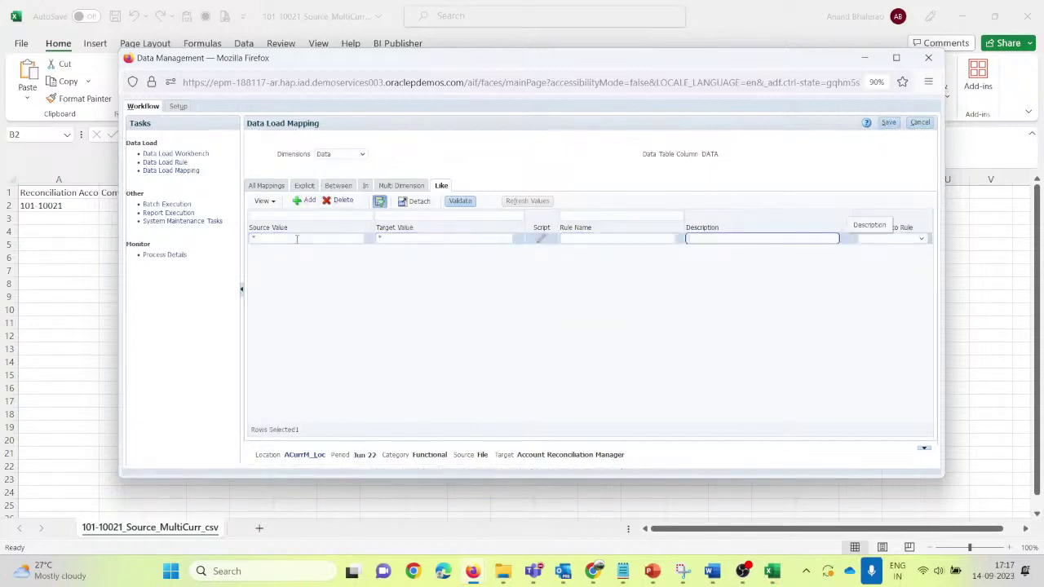
{"action": "key", "text": "Tab"}
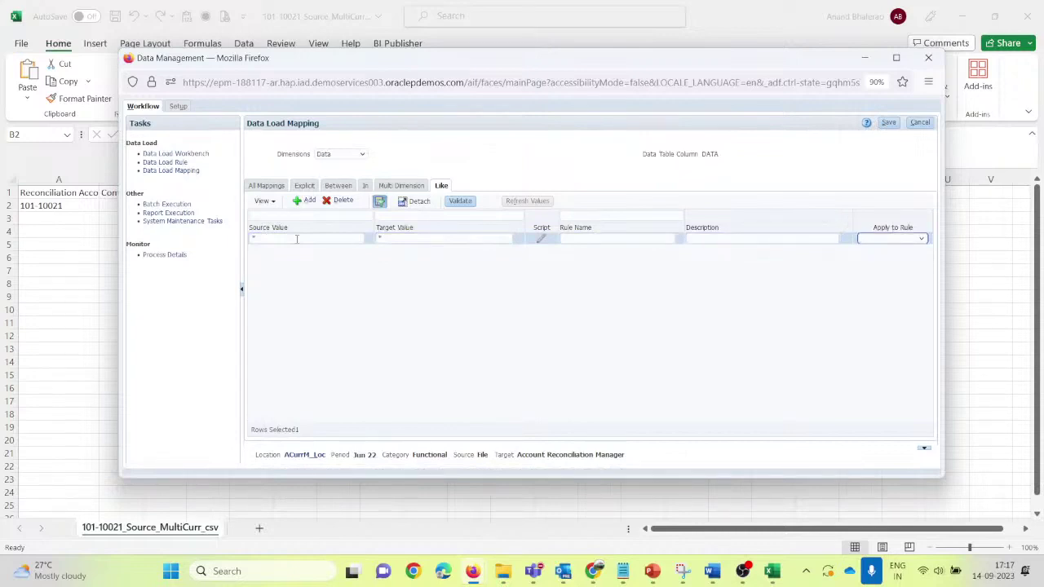
{"action": "left_click", "coordinate": [620, 238]}
{"action": "type", "text": "d3"}
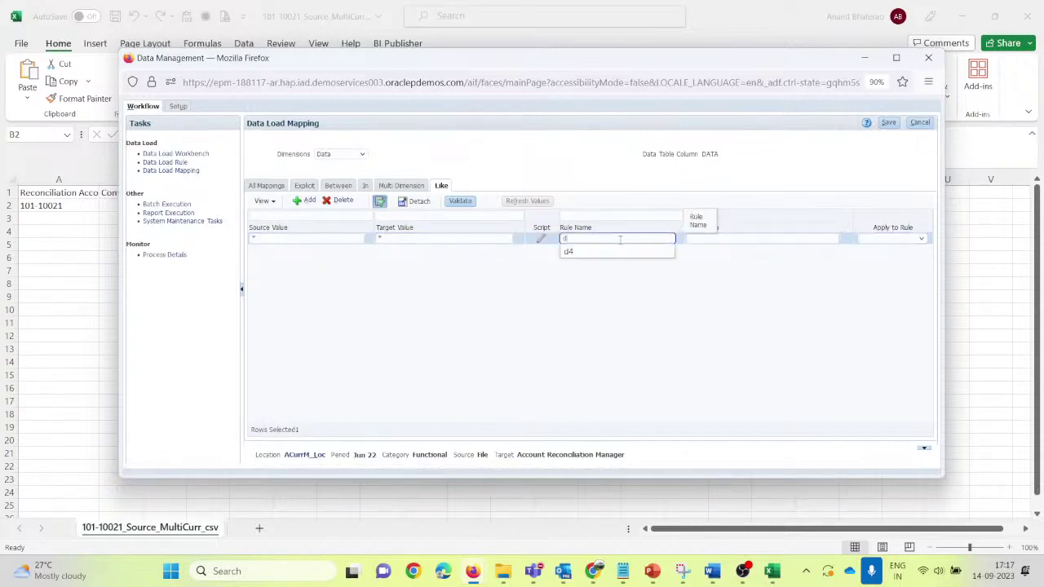
{"action": "left_click", "coordinate": [889, 122]}
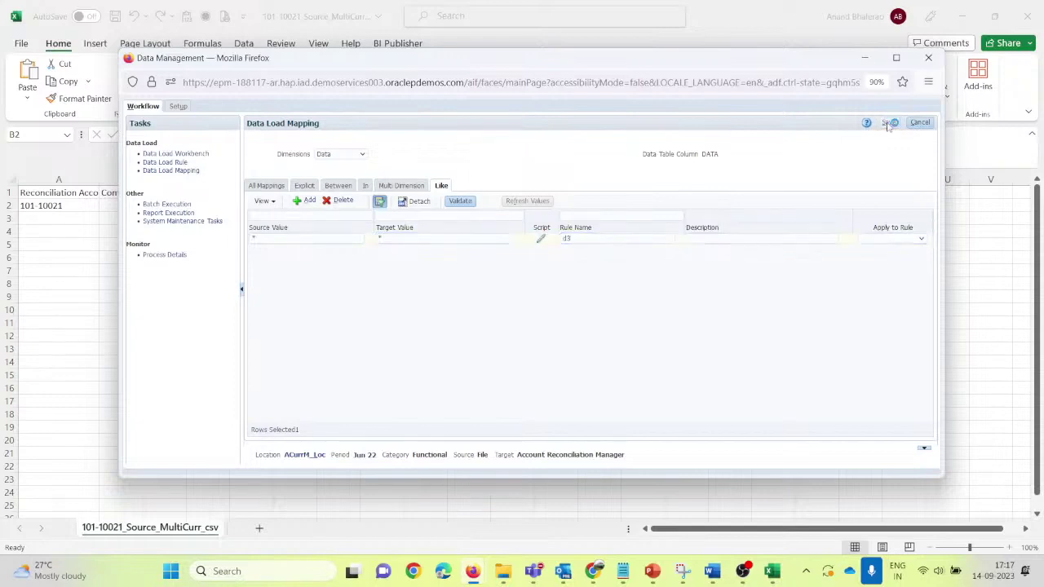
Step: Save a Profile dimension Like mapping from * to * under rule d4
{"action": "left_click", "coordinate": [341, 158]}
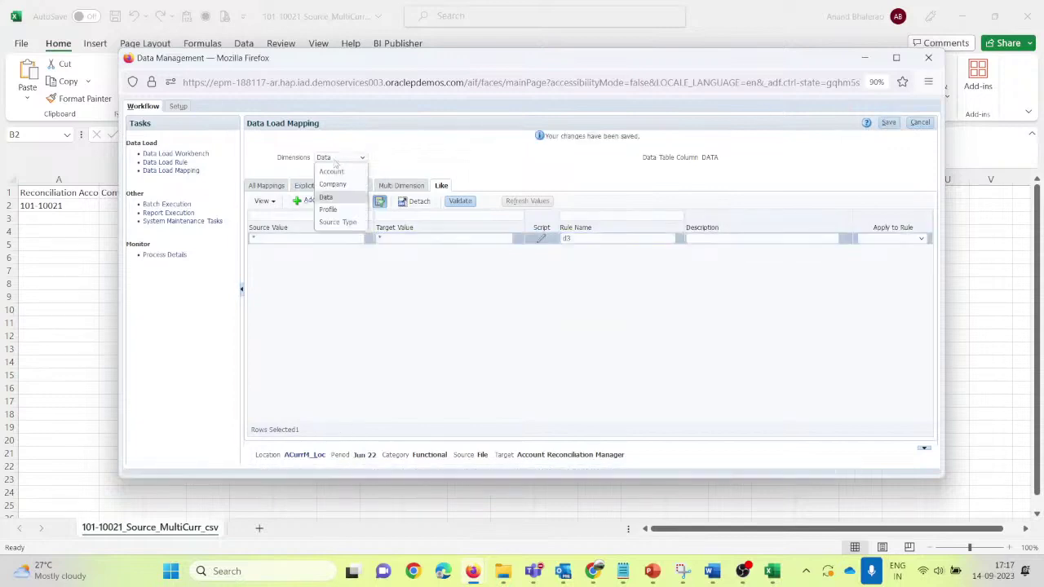
{"action": "left_click", "coordinate": [331, 210]}
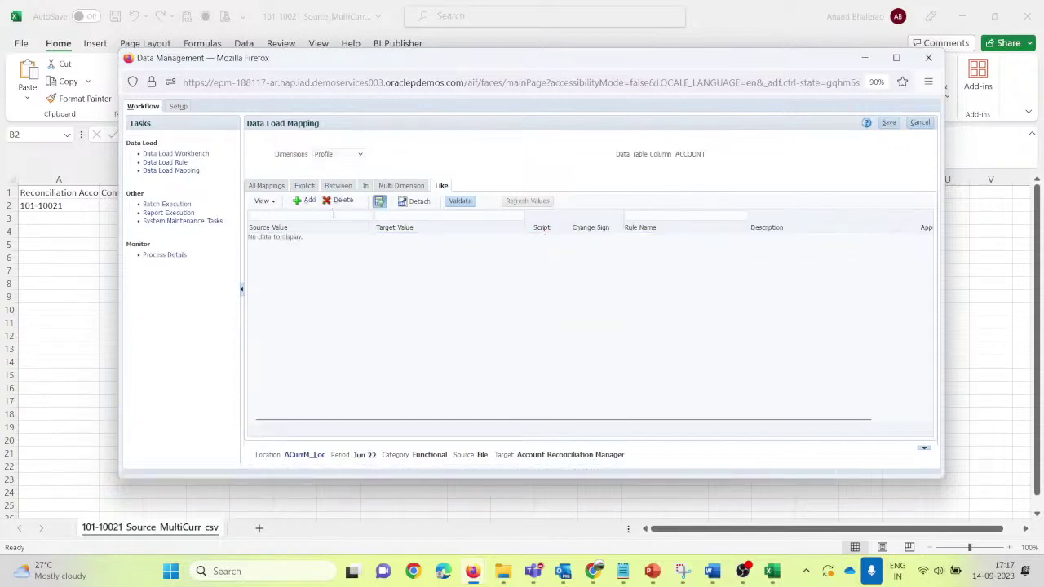
{"action": "left_click", "coordinate": [306, 201]}
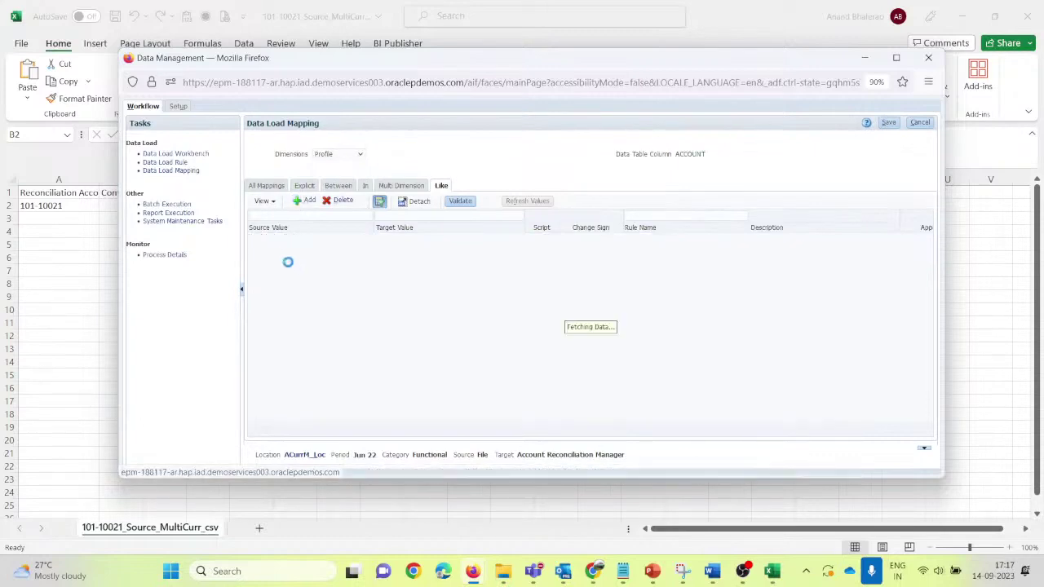
{"action": "left_click", "coordinate": [285, 243]}
{"action": "type", "text": "*"}
{"action": "key", "text": "Tab"}
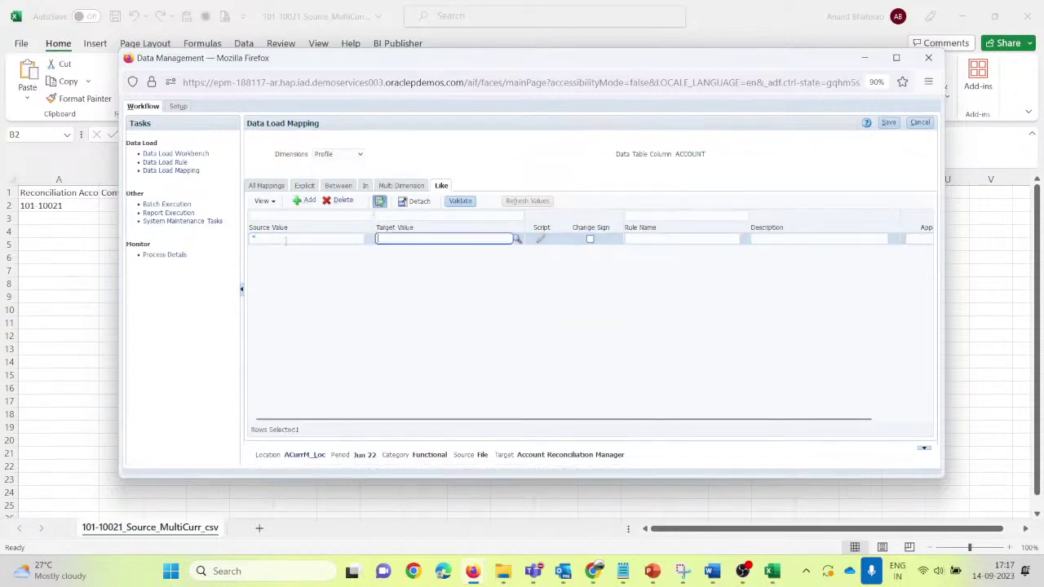
{"action": "type", "text": "*"}
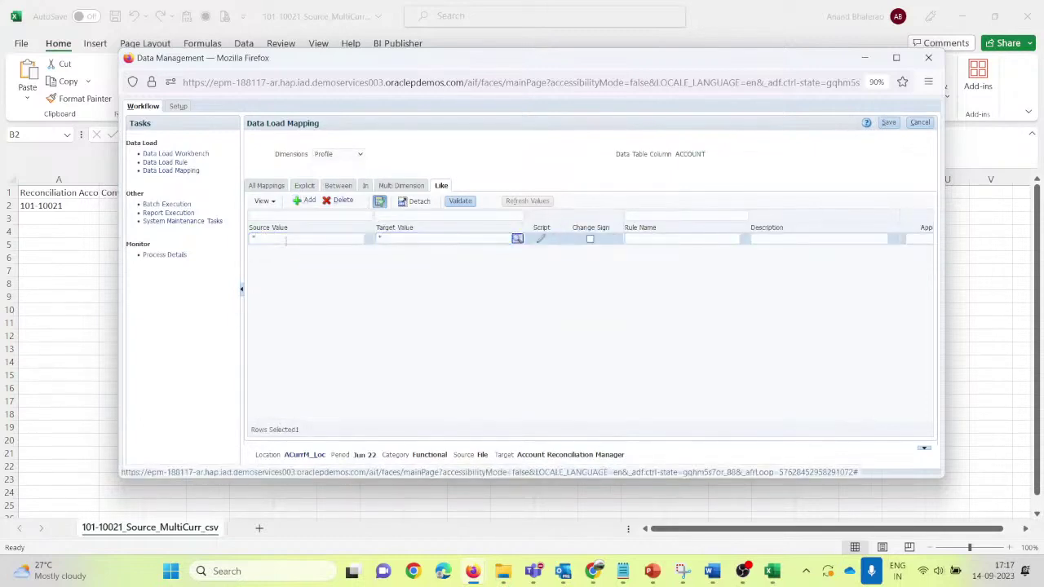
{"action": "key", "text": "Tab"}
{"action": "key", "text": "Tab"}
{"action": "type", "text": "d4"}
{"action": "key", "text": "Tab"}
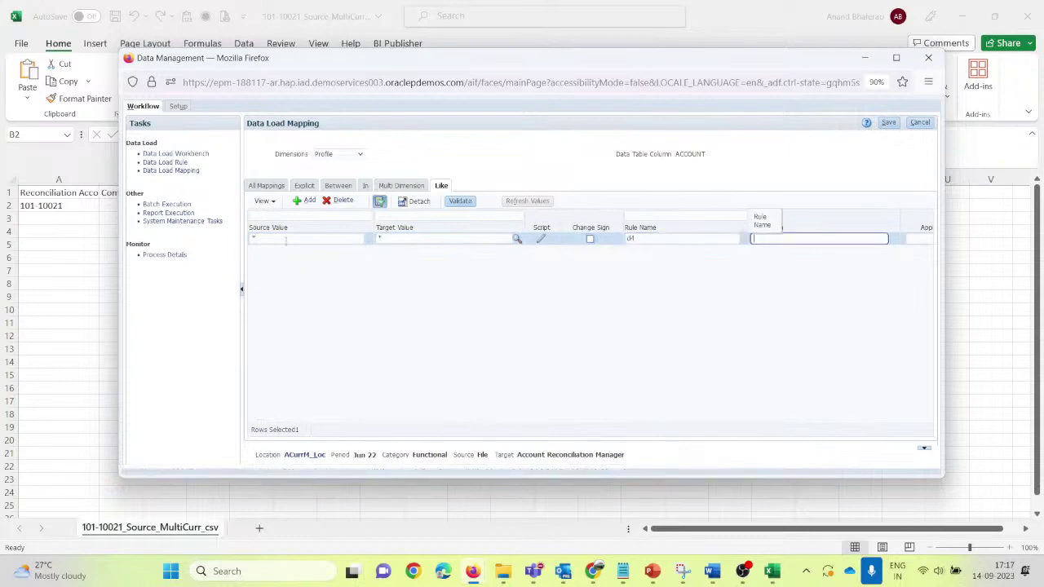
{"action": "left_click", "coordinate": [889, 124]}
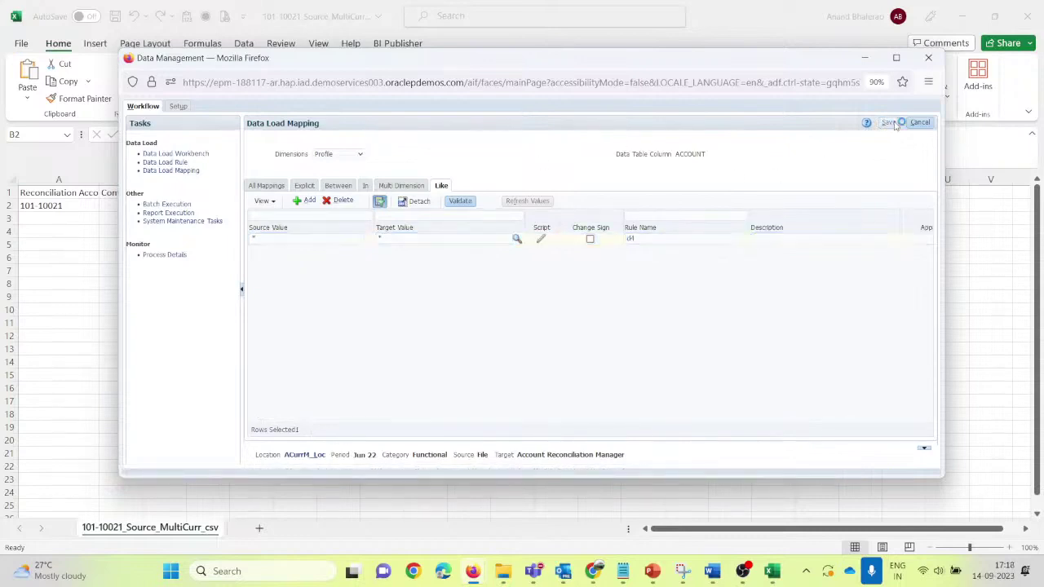
Step: Save a Source Type Like mapping from * to source system under rule d5, then view all mappings
{"action": "left_click", "coordinate": [354, 158]}
{"action": "left_click", "coordinate": [330, 220]}
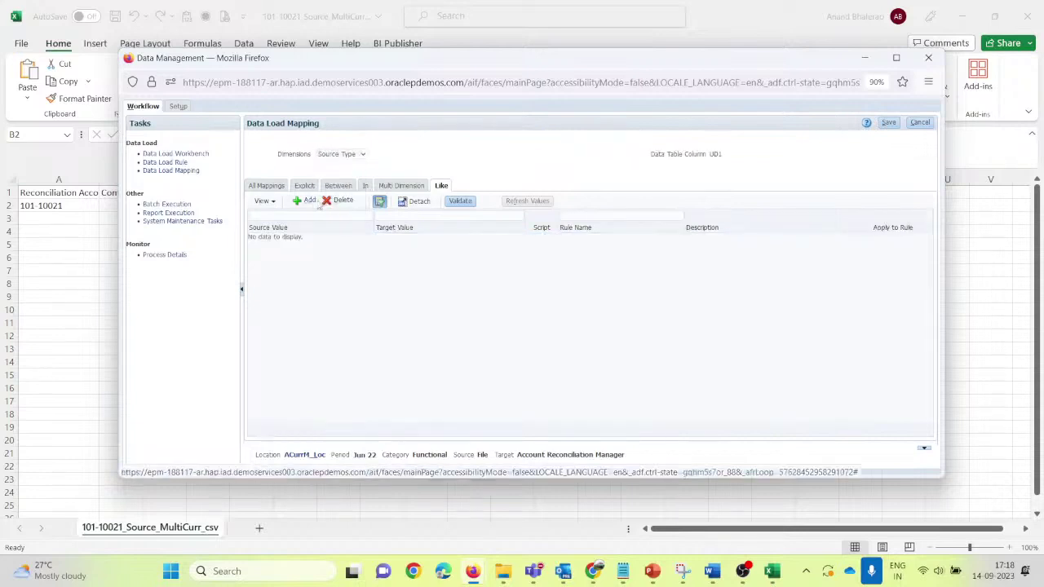
{"action": "left_click", "coordinate": [308, 201]}
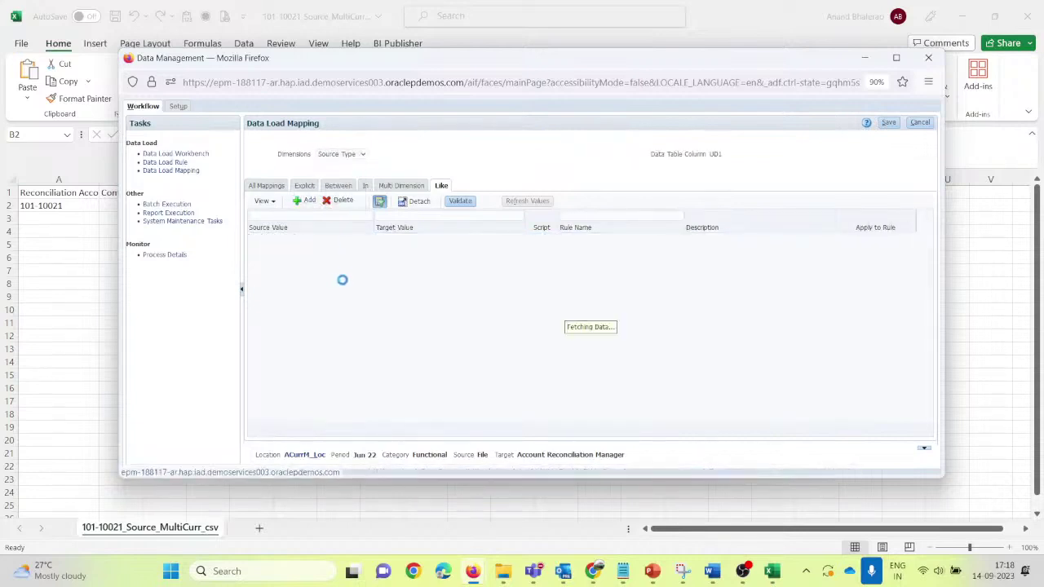
{"action": "left_click", "coordinate": [292, 239]}
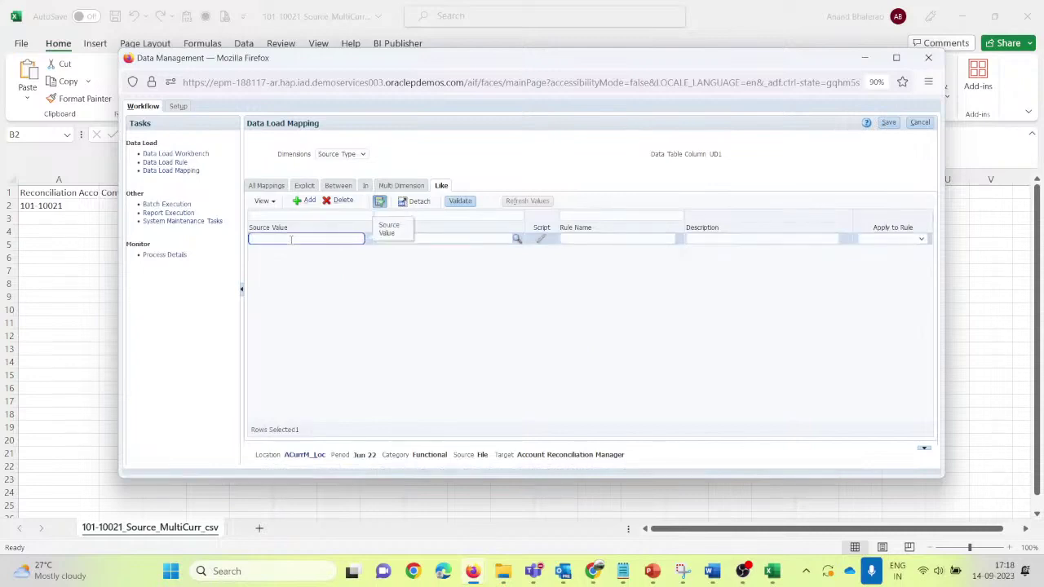
{"action": "type", "text": "*"}
{"action": "key", "text": "Tab"}
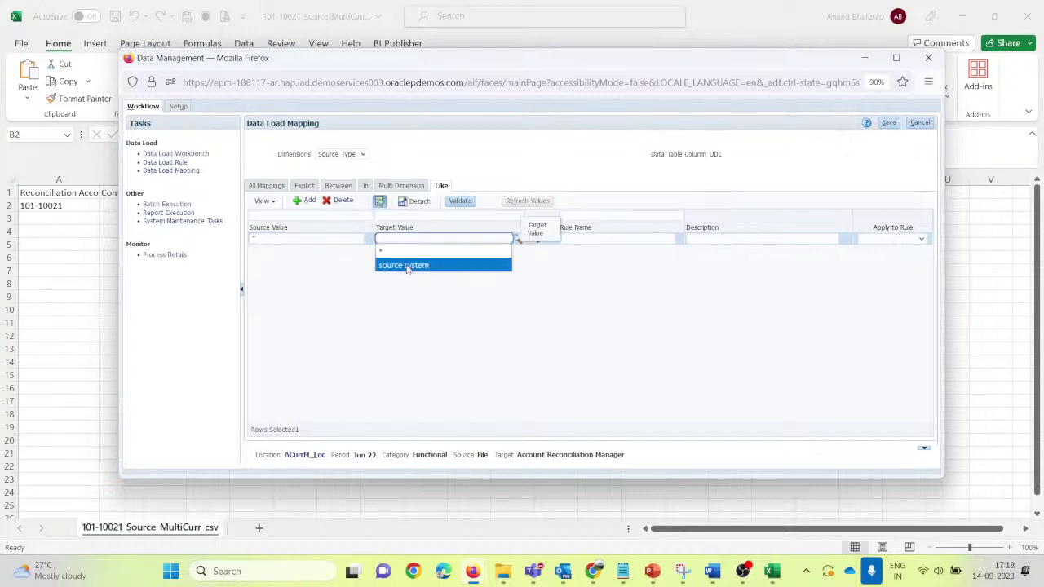
{"action": "left_click", "coordinate": [406, 265]}
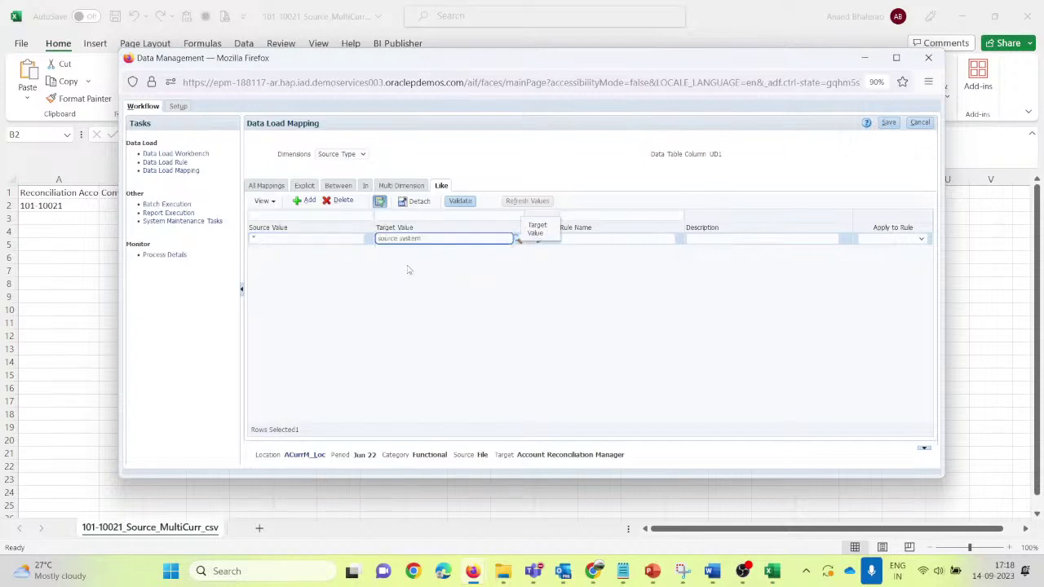
{"action": "left_click", "coordinate": [577, 316]}
{"action": "left_click", "coordinate": [577, 239]}
{"action": "type", "text": "ds"}
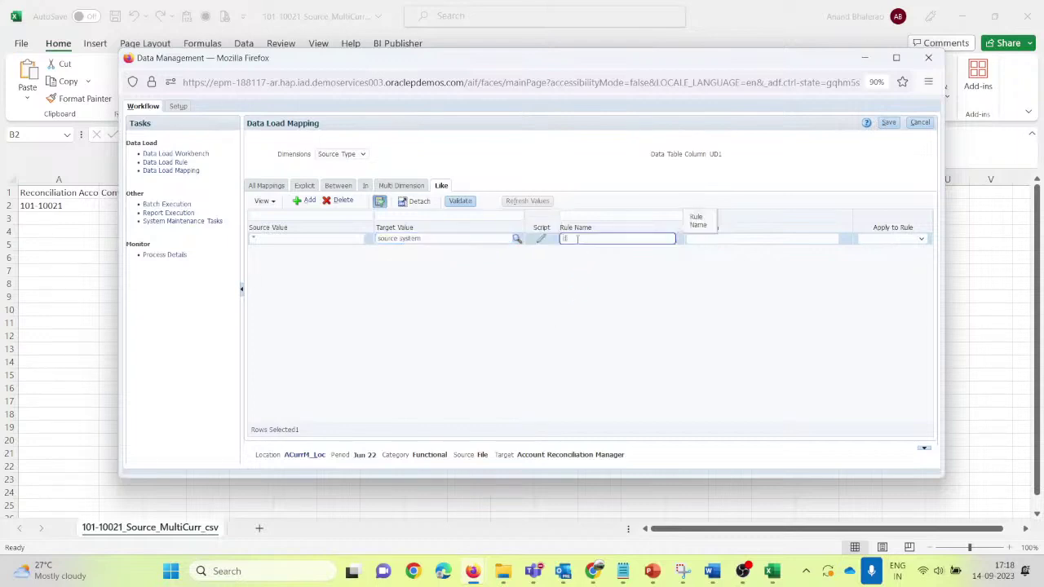
{"action": "left_click", "coordinate": [890, 124]}
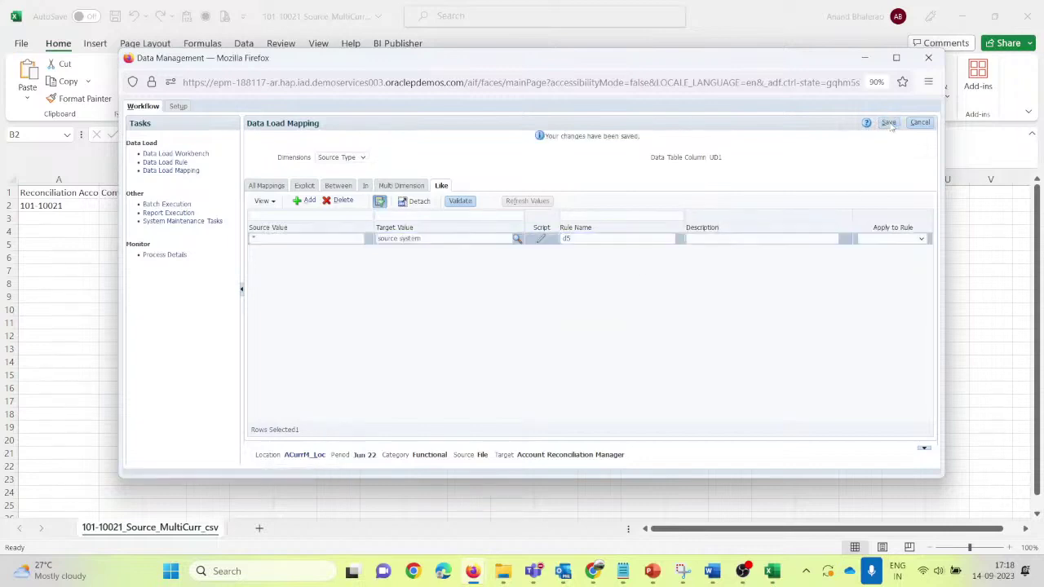
{"action": "left_click", "coordinate": [272, 187]}
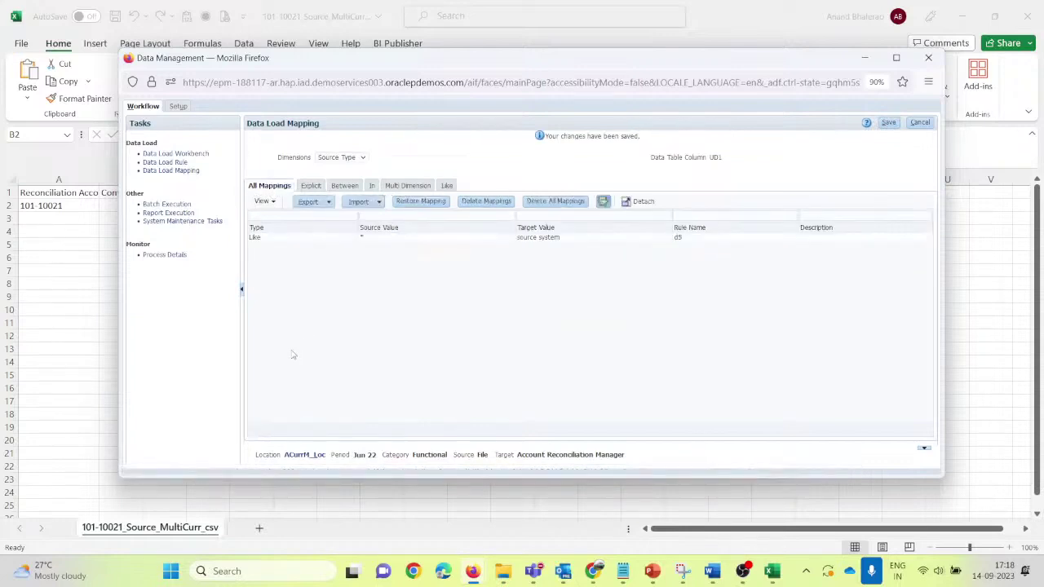
Step: Create and save data load rule ACurrM_DL using the ACurrM_IF import format
{"action": "left_click", "coordinate": [165, 163]}
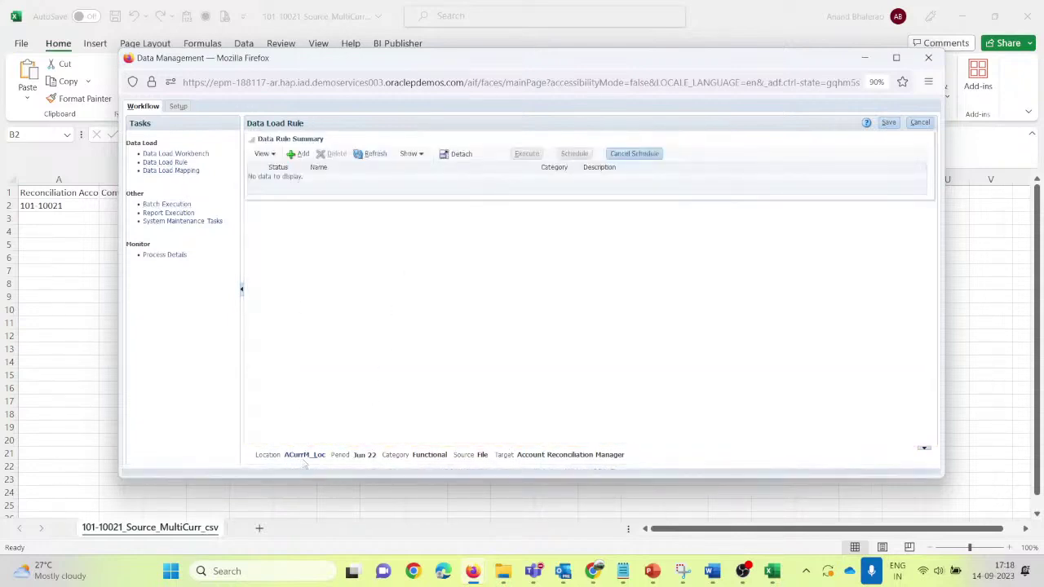
{"action": "left_click", "coordinate": [299, 153]}
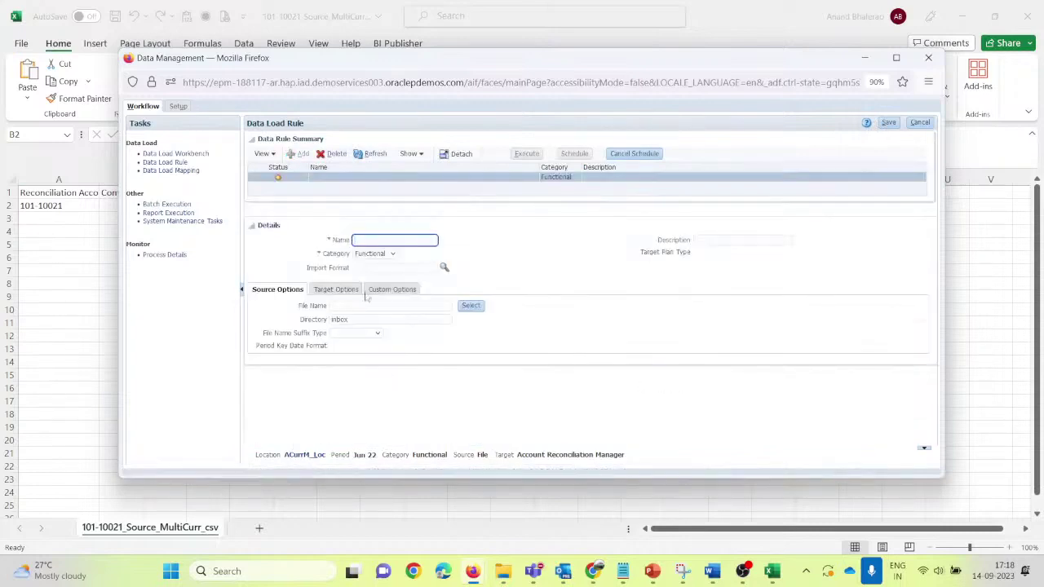
{"action": "type", "text": "ACurrM_IF"}
{"action": "key", "text": "Tab"}
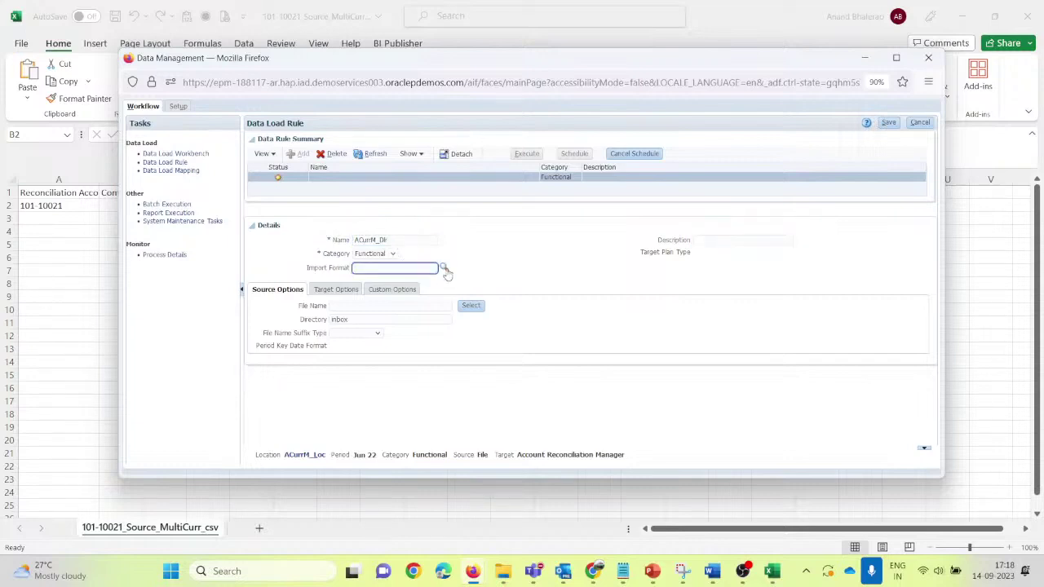
{"action": "left_click", "coordinate": [444, 267]}
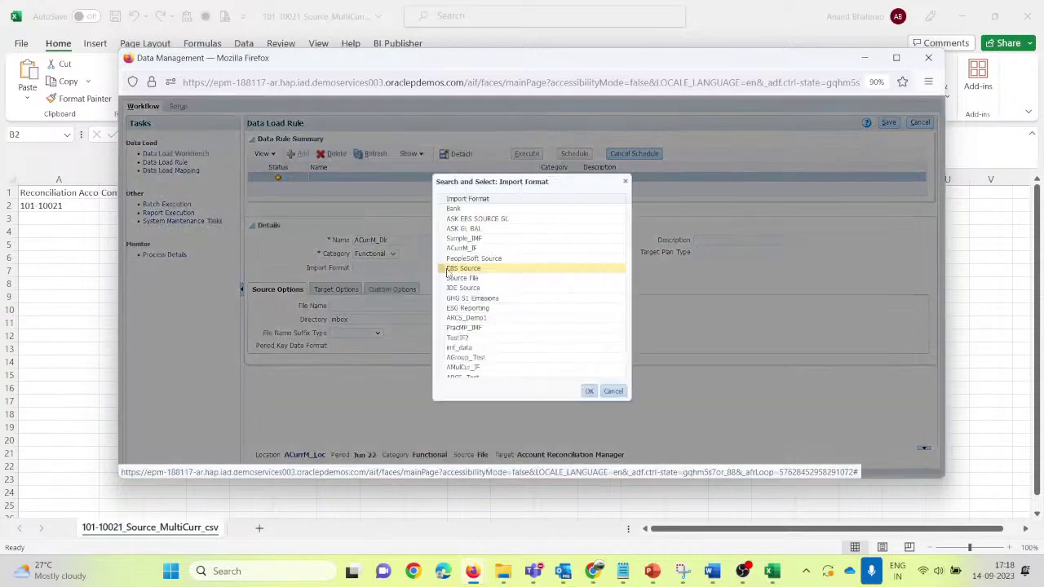
{"action": "left_click", "coordinate": [489, 249]}
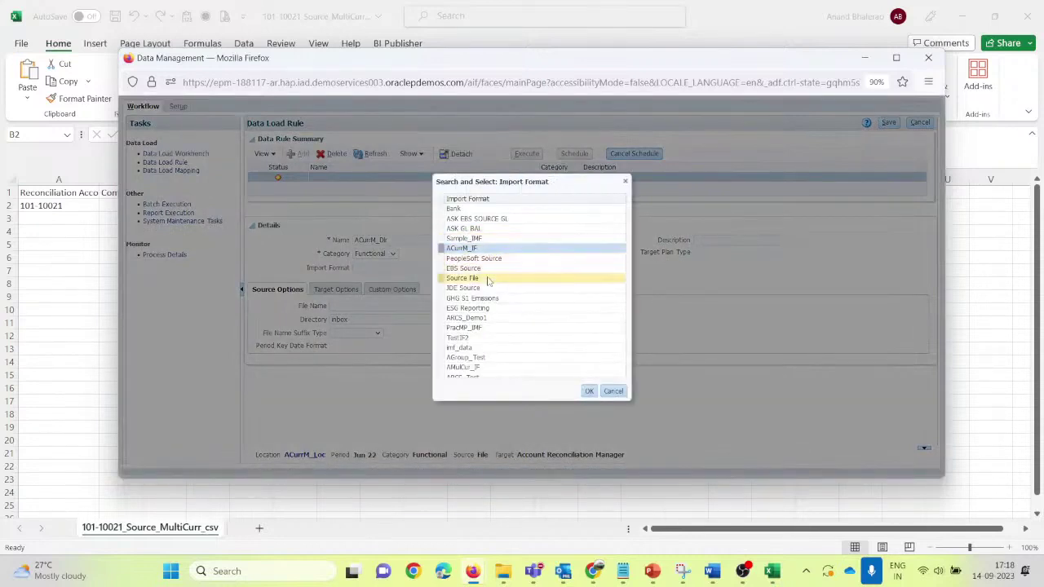
{"action": "left_click", "coordinate": [589, 390]}
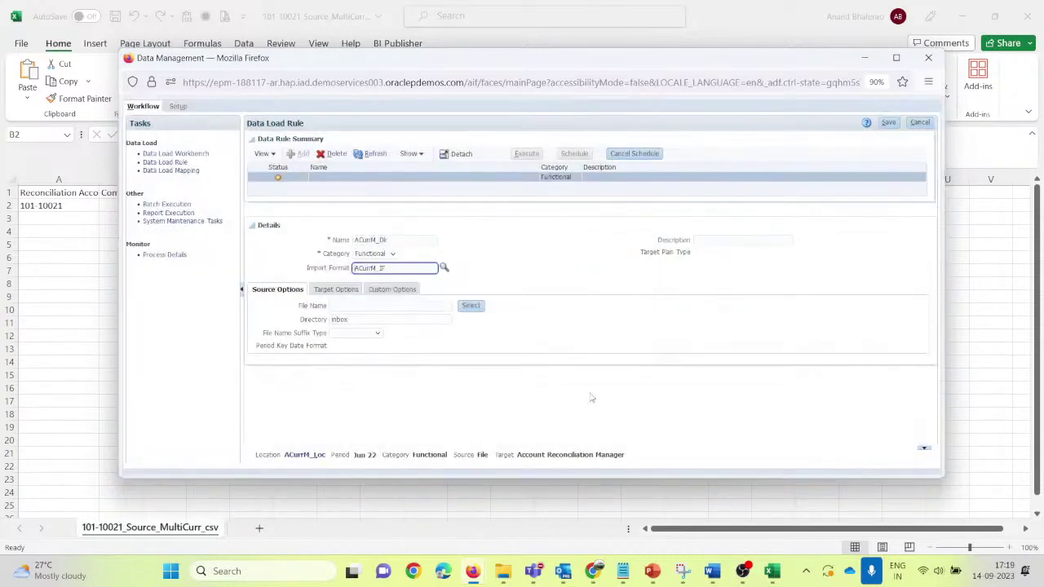
{"action": "left_click", "coordinate": [888, 122]}
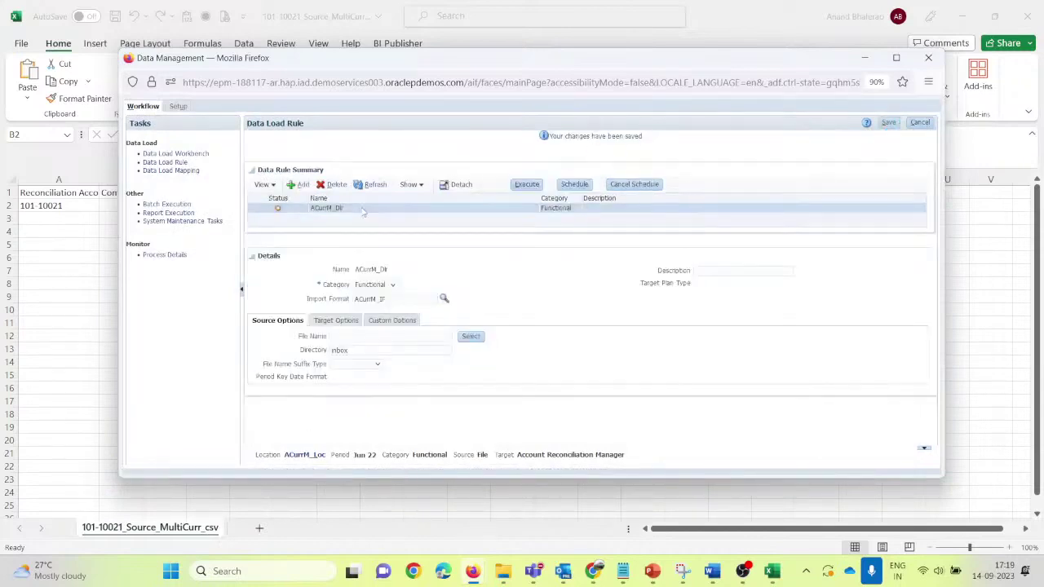
Step: Upload 101-10021_Source_MultiCurr_csv.csv from the computer and select it as the rule's source file
{"action": "left_click", "coordinate": [368, 337]}
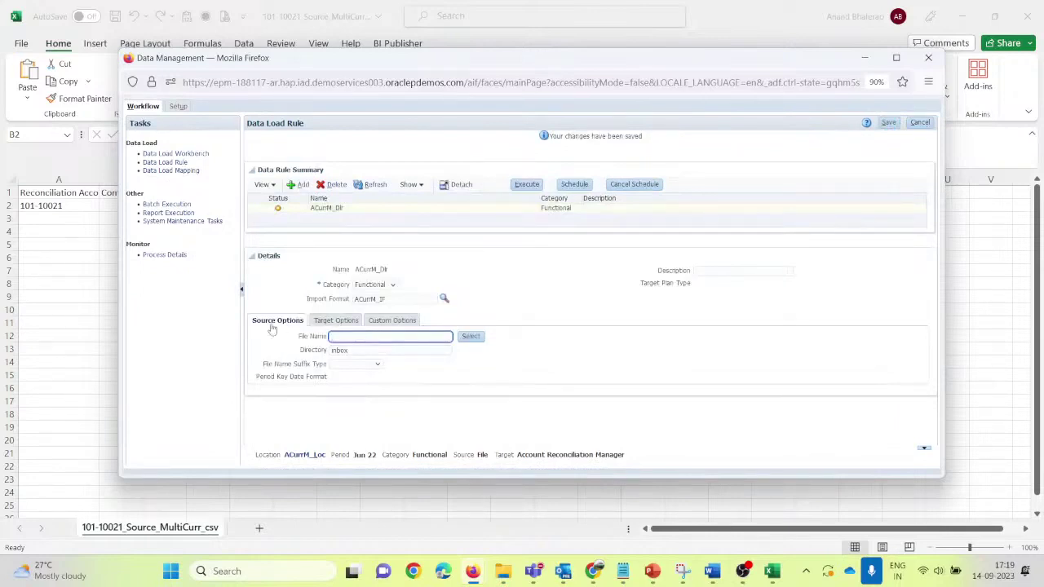
{"action": "left_click", "coordinate": [252, 258]}
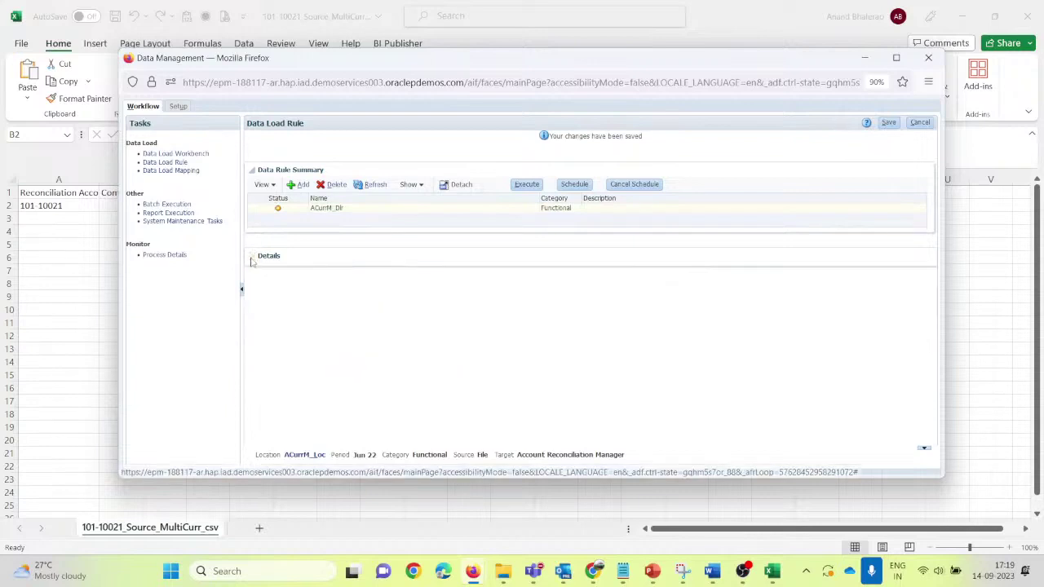
{"action": "left_click", "coordinate": [252, 258]}
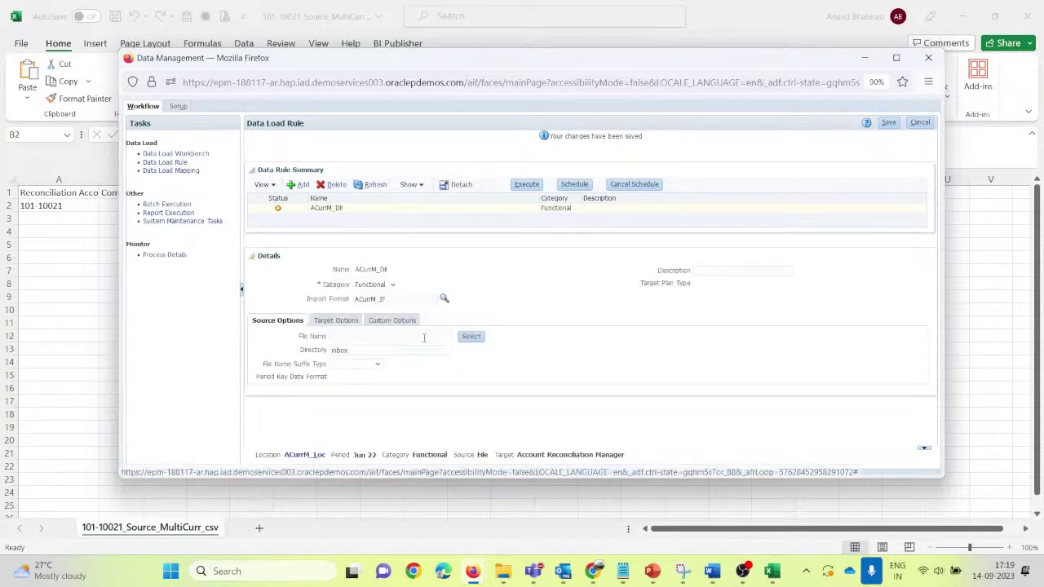
{"action": "left_click", "coordinate": [471, 336]}
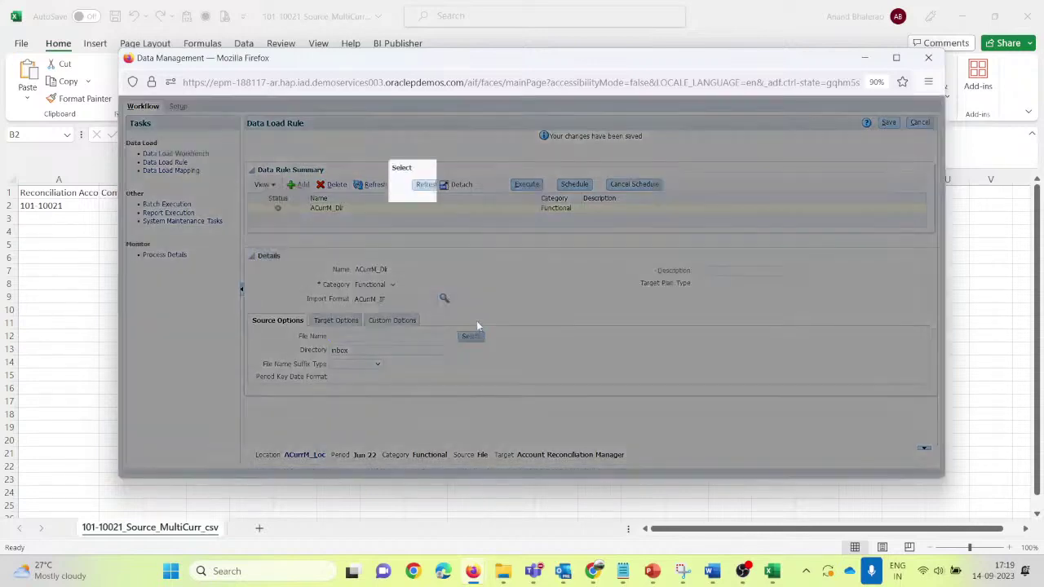
{"action": "left_click", "coordinate": [648, 186]}
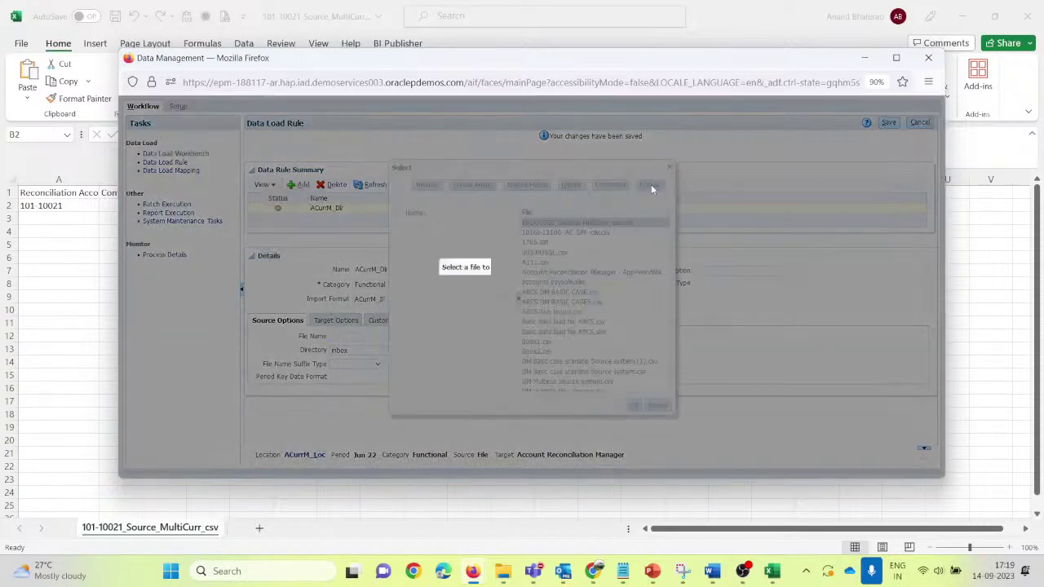
{"action": "left_click", "coordinate": [479, 288]}
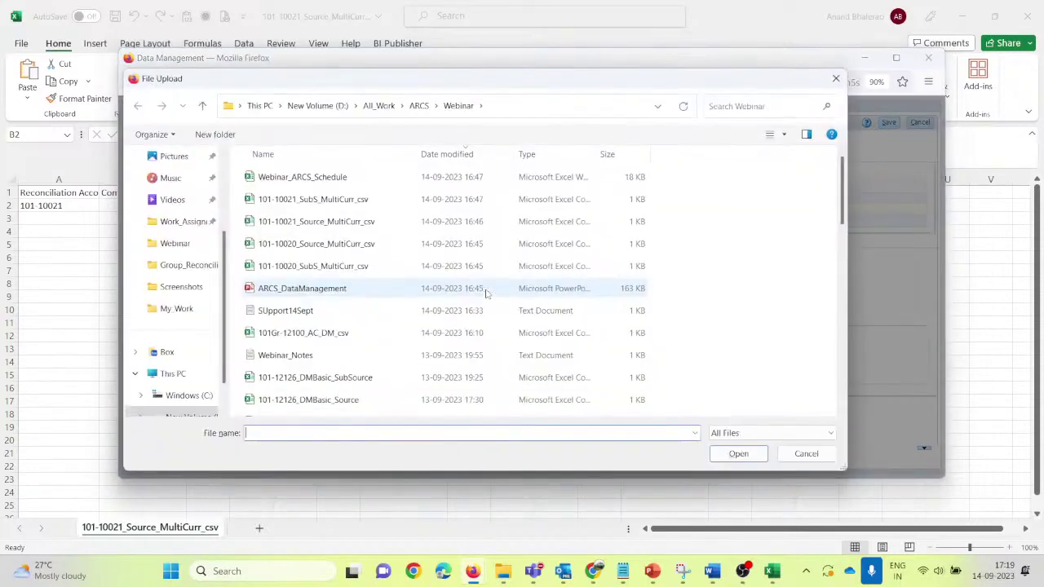
{"action": "left_click", "coordinate": [432, 157]}
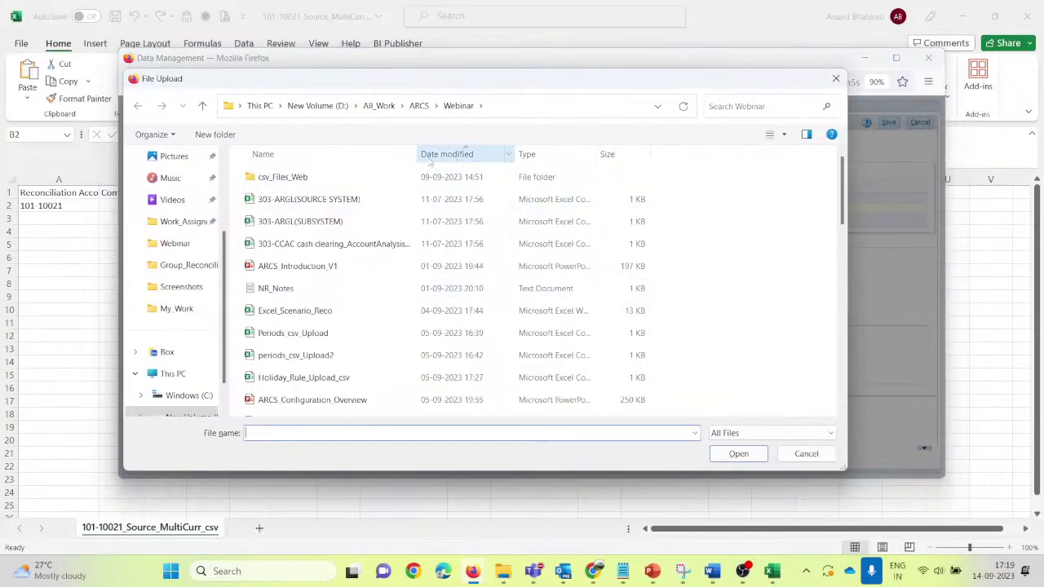
{"action": "left_click", "coordinate": [431, 159]}
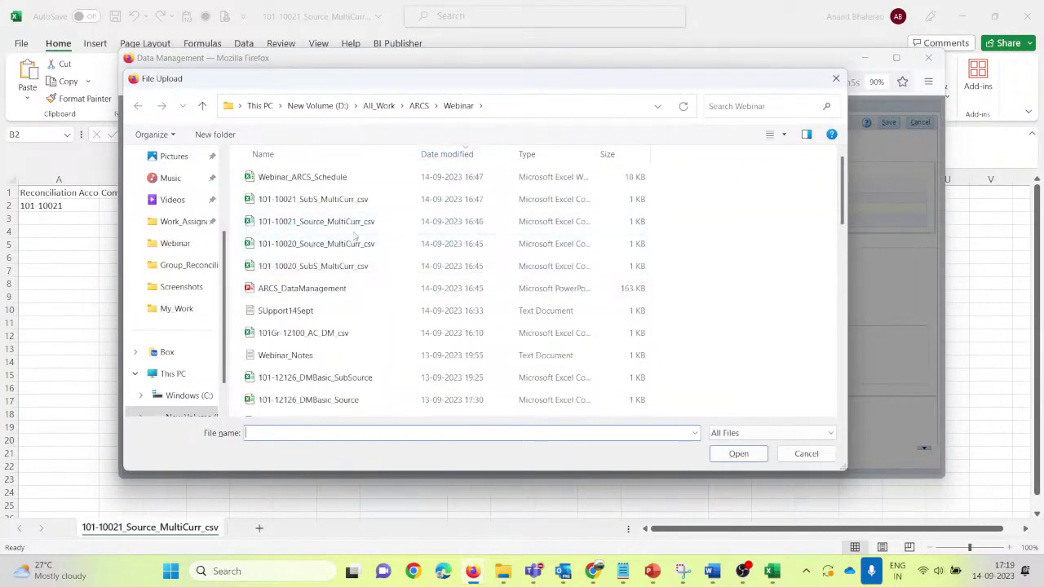
{"action": "left_click", "coordinate": [336, 225]}
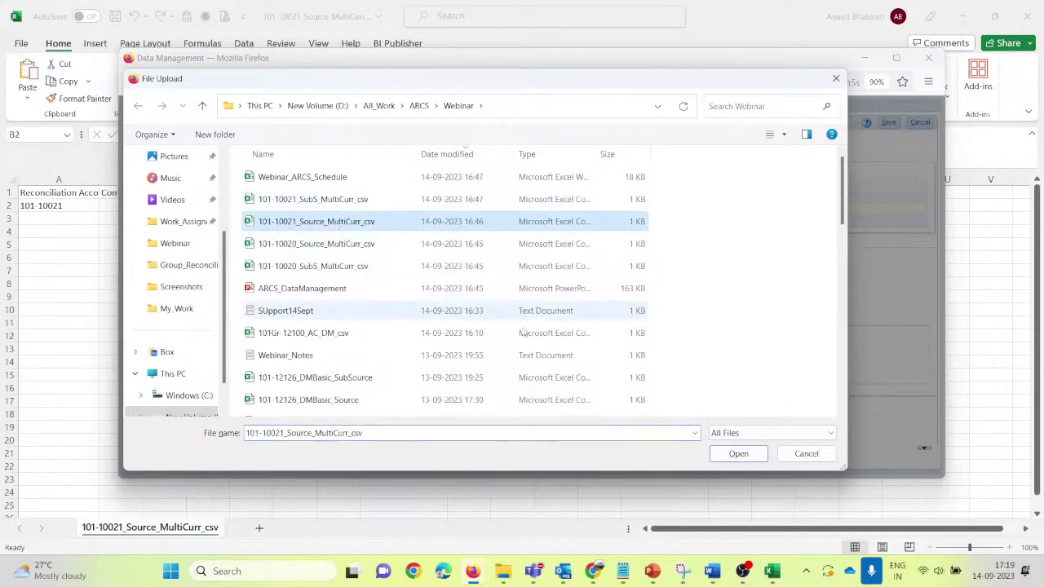
{"action": "left_click", "coordinate": [736, 454]}
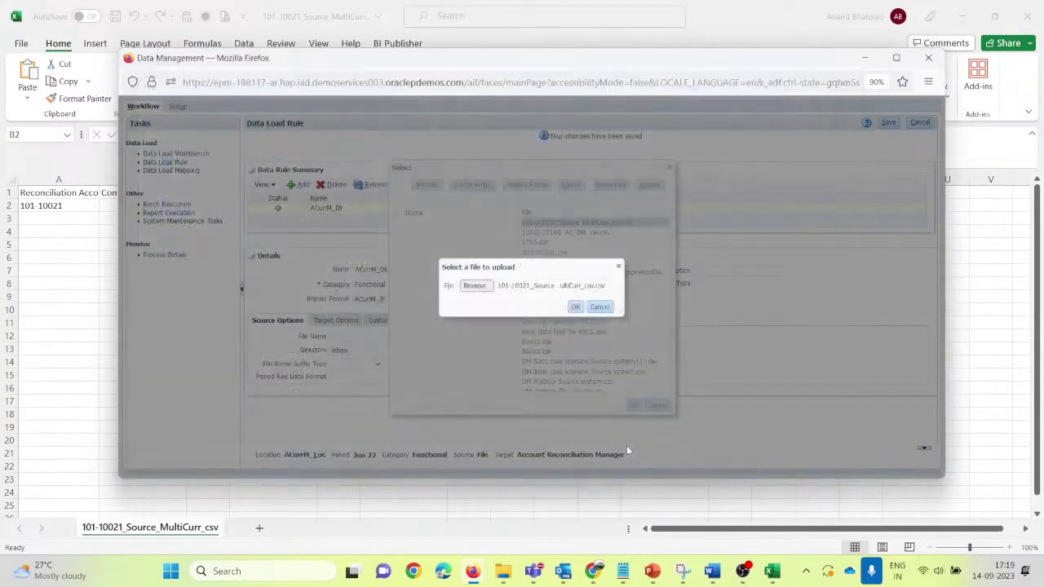
{"action": "left_click", "coordinate": [577, 307]}
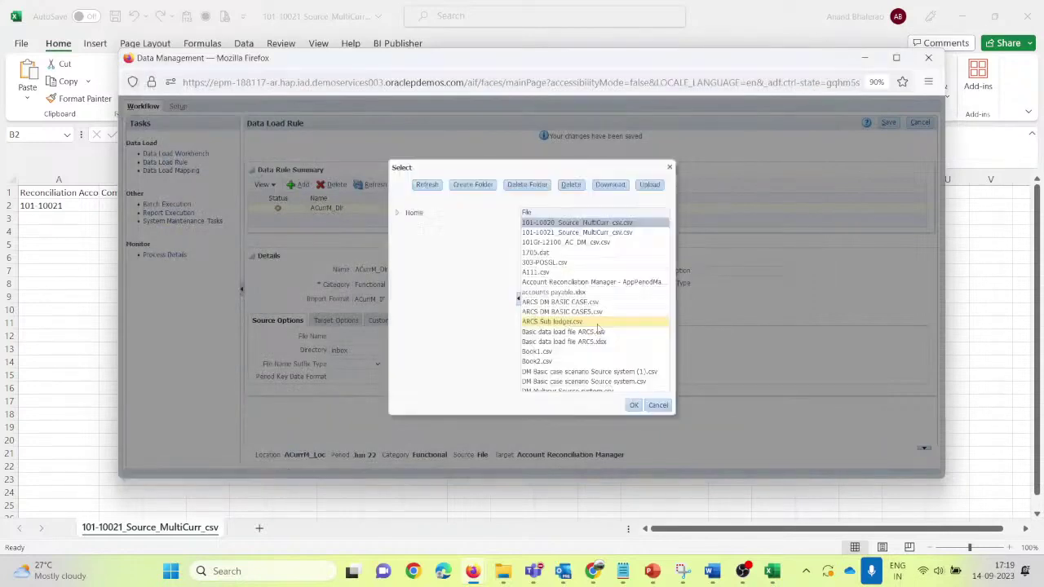
{"action": "left_click", "coordinate": [569, 233]}
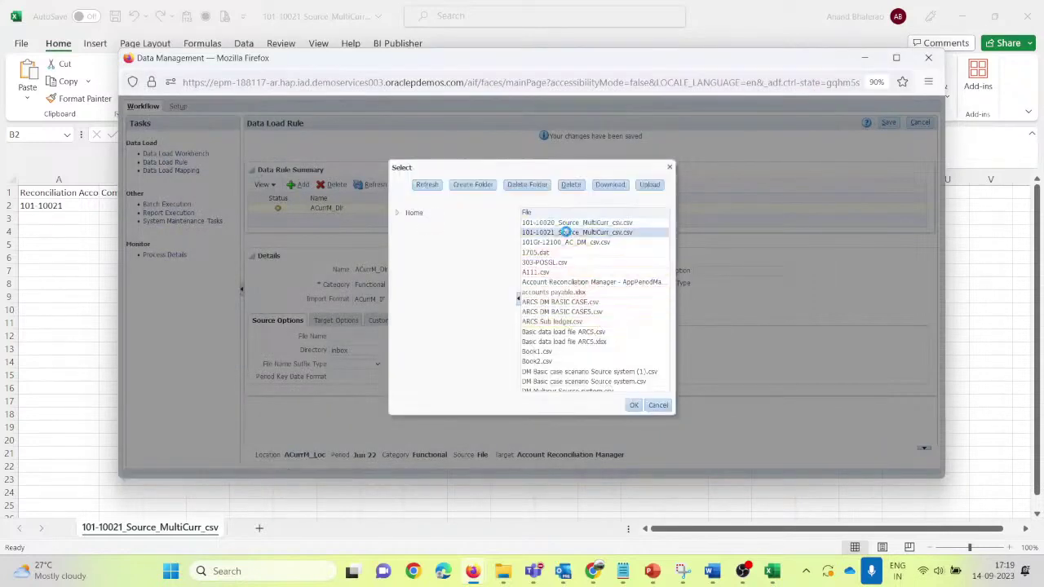
{"action": "left_click", "coordinate": [634, 406]}
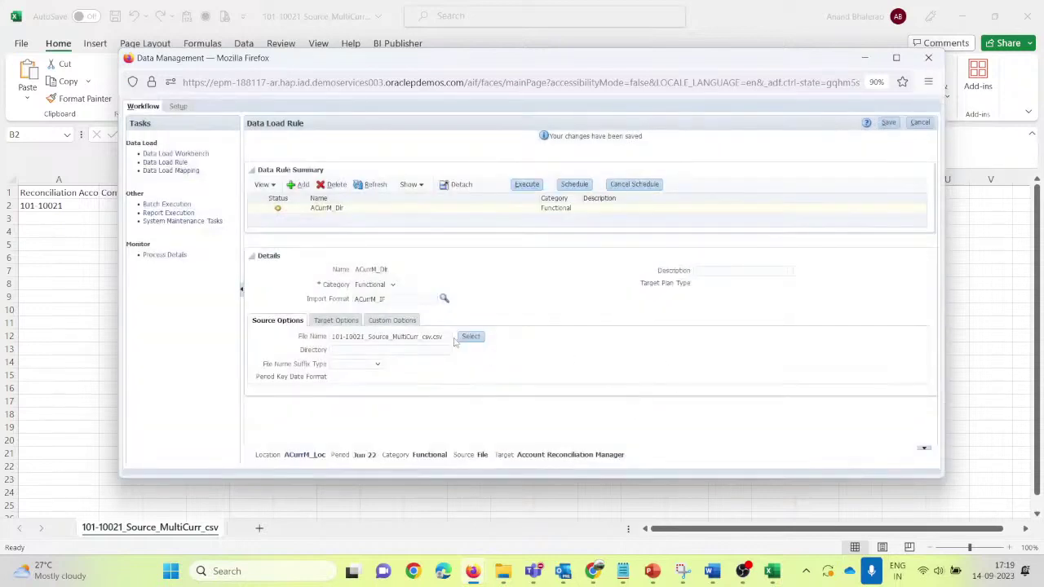
Step: Save the rule, run it for Jun 22 in Replace mode, and refresh until it shows success
{"action": "left_click", "coordinate": [888, 124]}
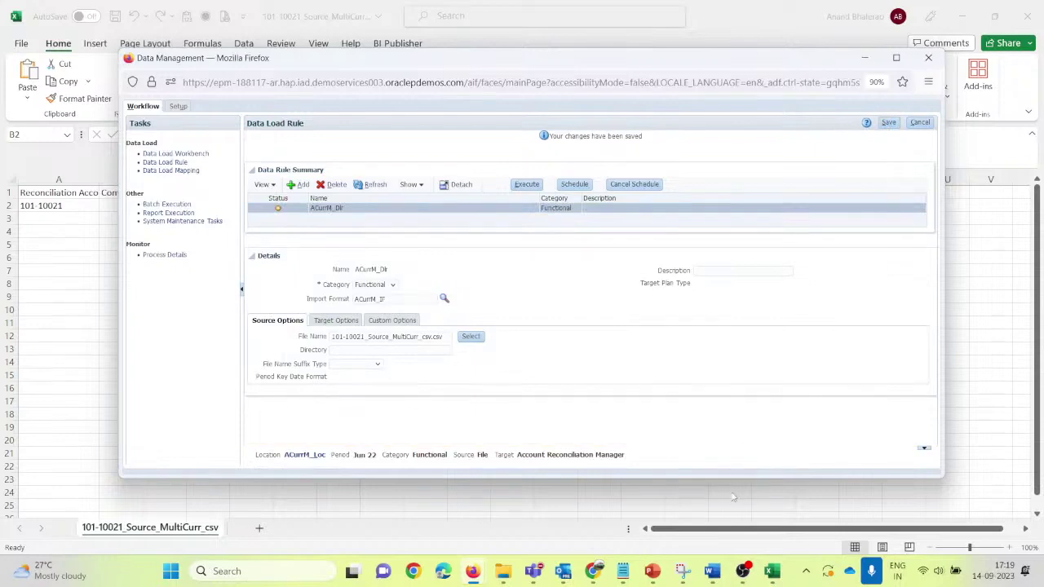
{"action": "left_click", "coordinate": [536, 186]}
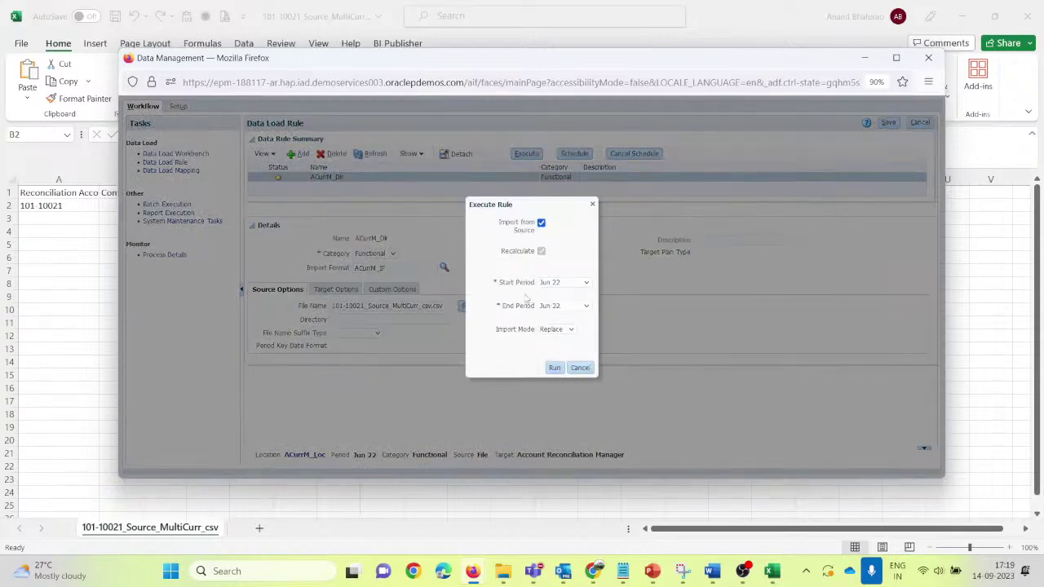
{"action": "left_click", "coordinate": [554, 368]}
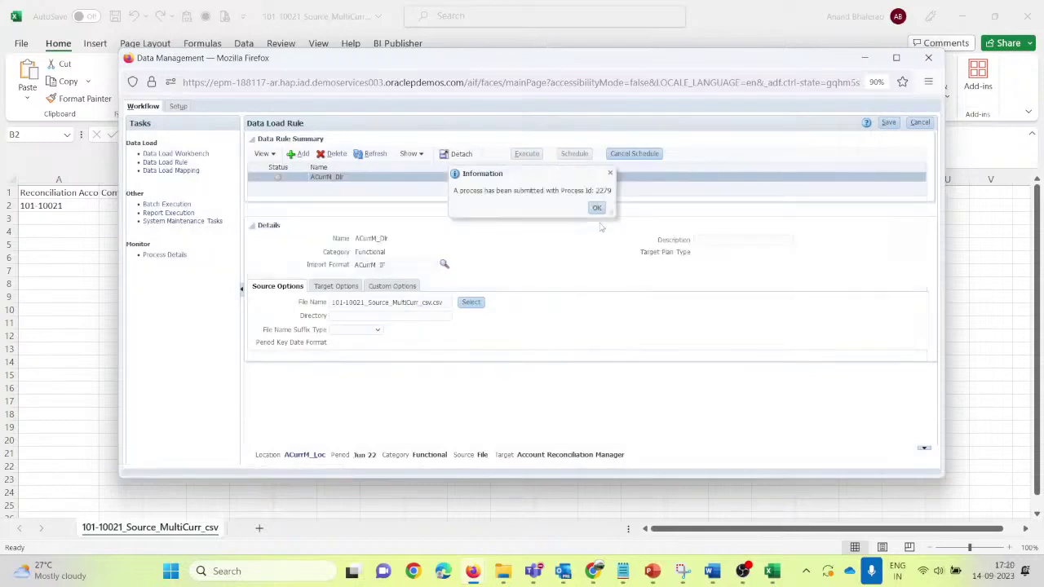
{"action": "left_click", "coordinate": [596, 208]}
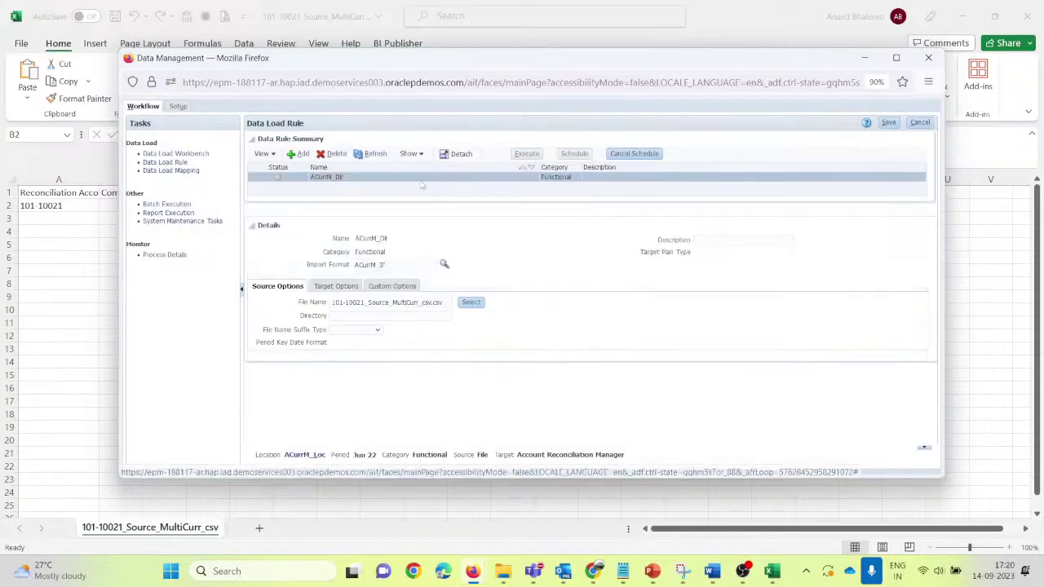
{"action": "left_click", "coordinate": [369, 156]}
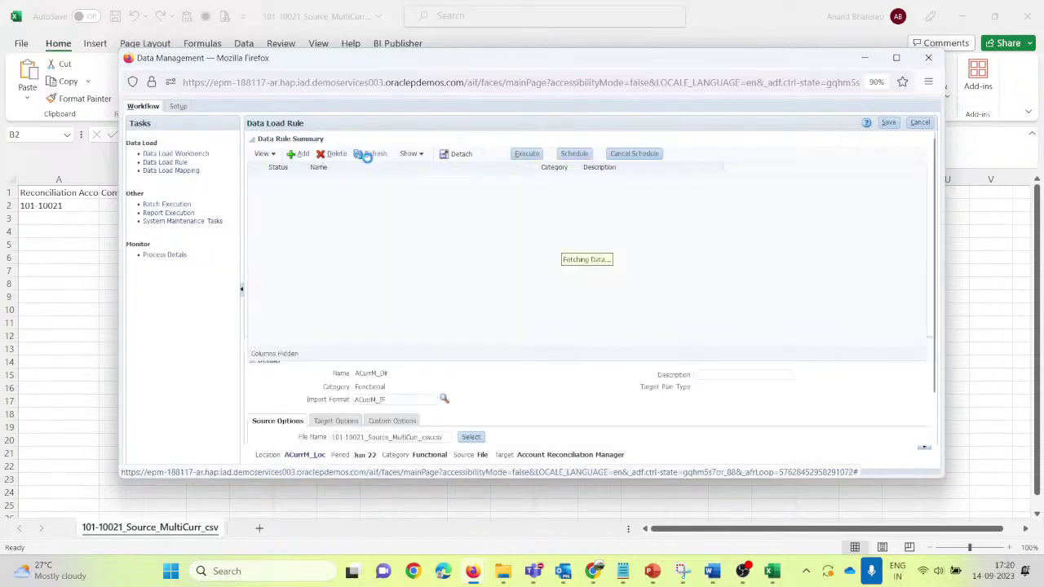
{"action": "left_click", "coordinate": [363, 155]}
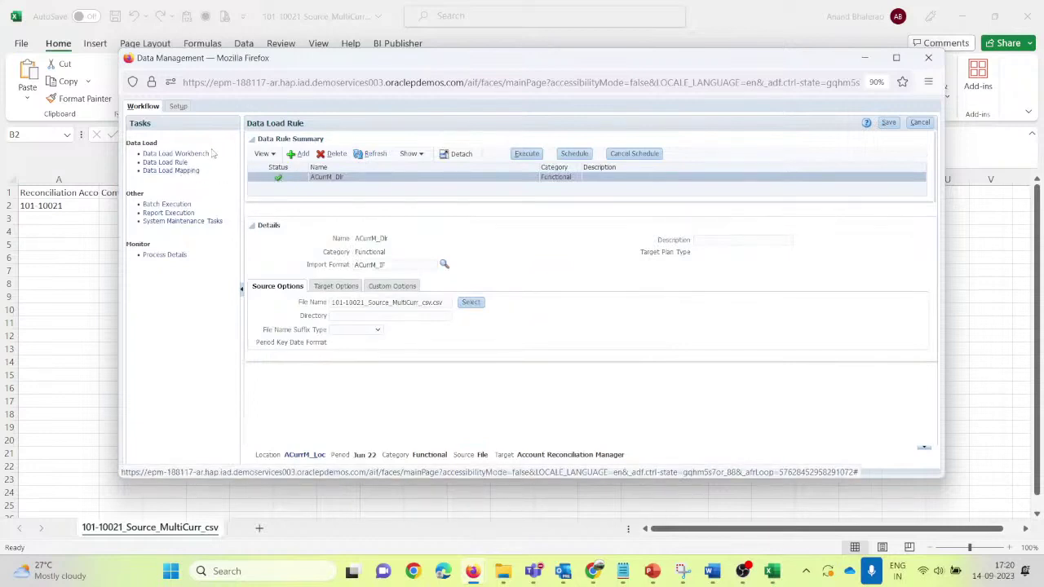
Step: Open the Data Load Workbench to view the imported 101-10021 row of 10,000.00
{"action": "left_click", "coordinate": [204, 153]}
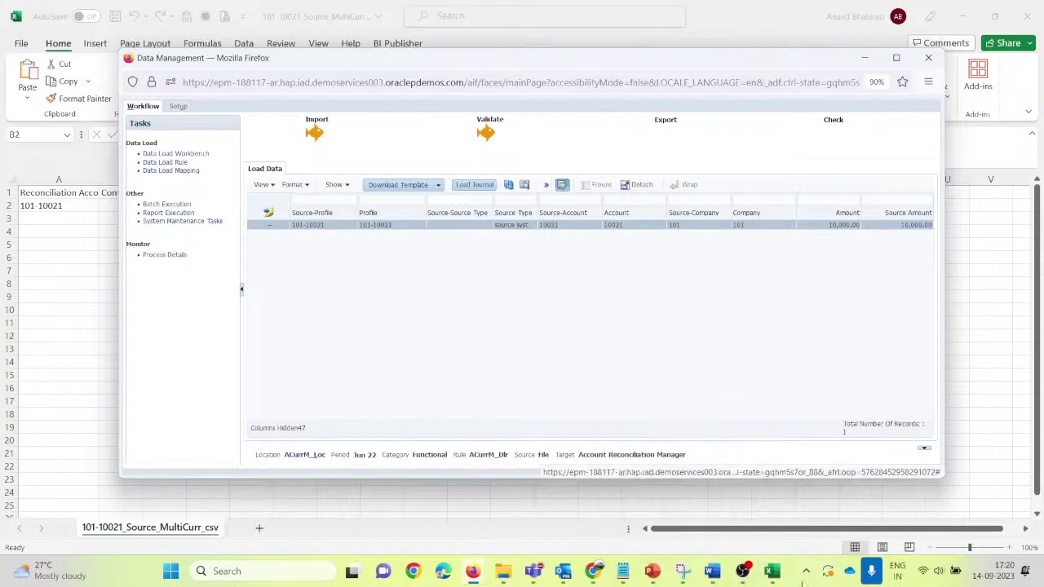
{"action": "mouse_move", "coordinate": [773, 571]}
{"action": "left_click", "coordinate": [781, 501]}
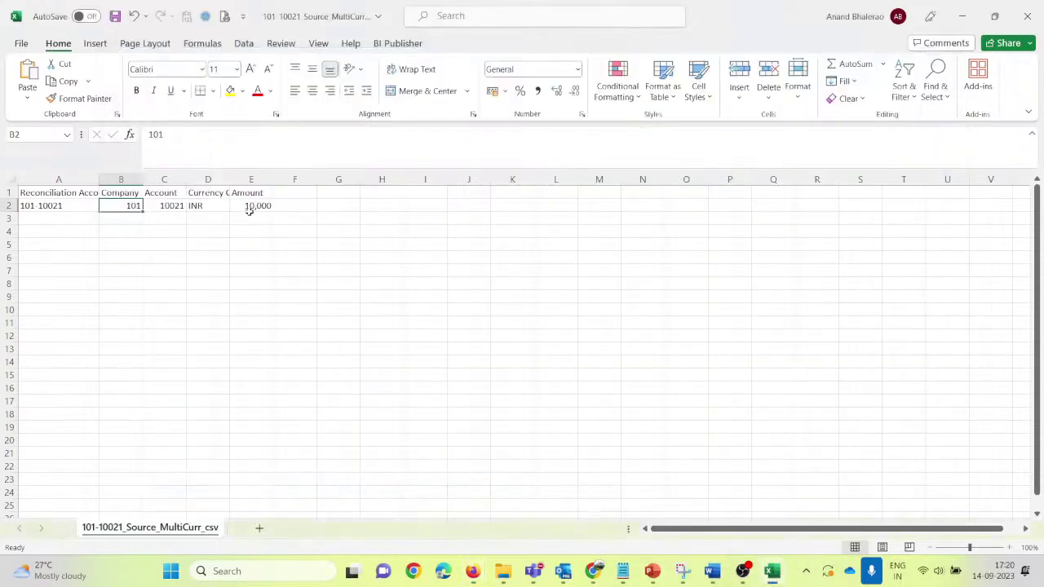
{"action": "left_click", "coordinate": [250, 208]}
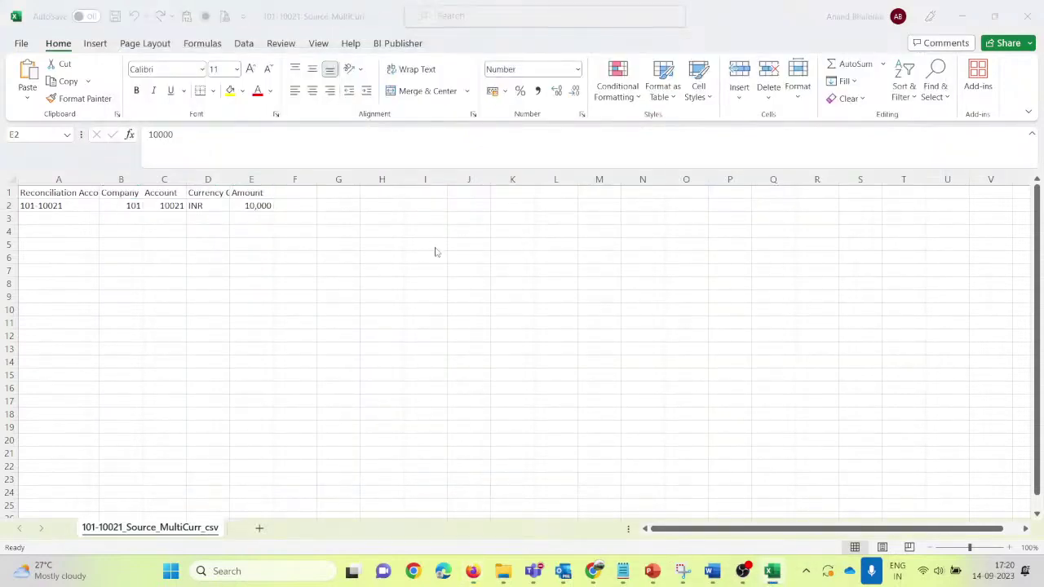
{"action": "key", "text": "alt+Tab"}
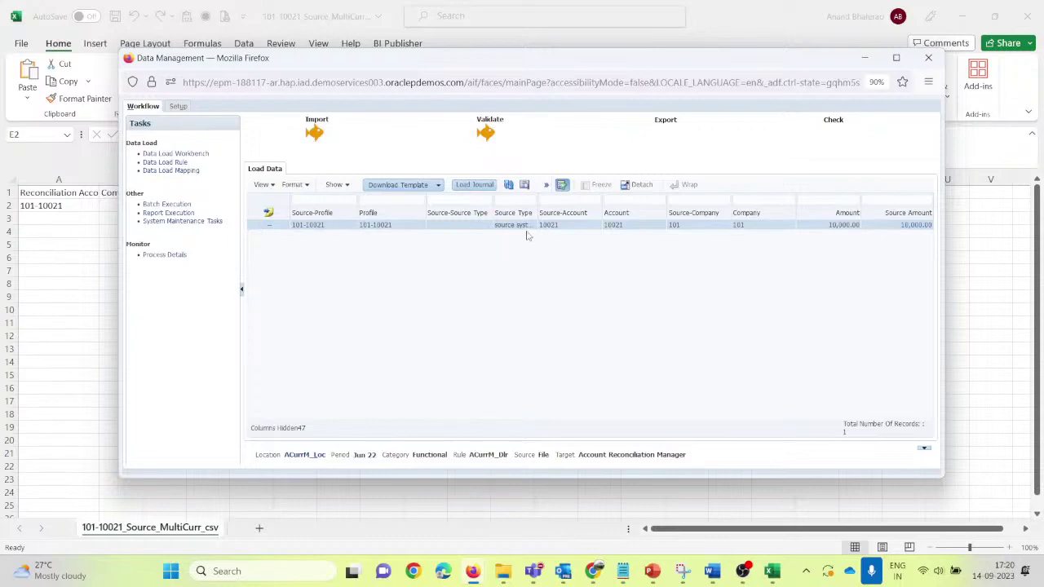
Step: Widen the workbench Source Type column, then return to the Account Reconciliation Profiles list
{"action": "left_click_drag", "start_coordinate": [539, 209], "coordinate": [554, 210]}
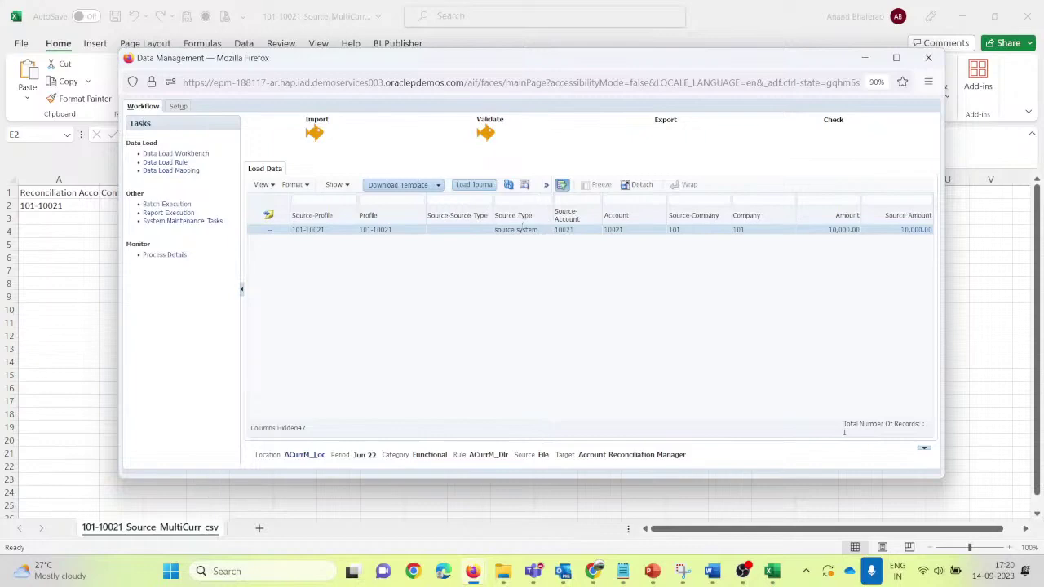
{"action": "key", "text": "alt+Tab"}
{"action": "key", "text": "alt+Tab"}
{"action": "left_click", "coordinate": [301, 75]}
{"action": "mouse_move", "coordinate": [472, 571]}
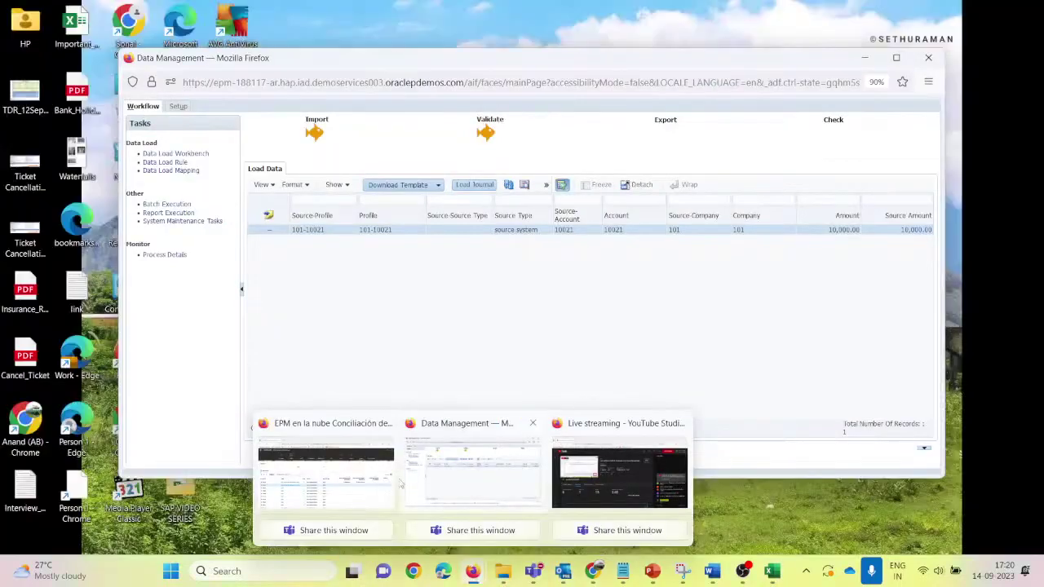
{"action": "left_click", "coordinate": [383, 482]}
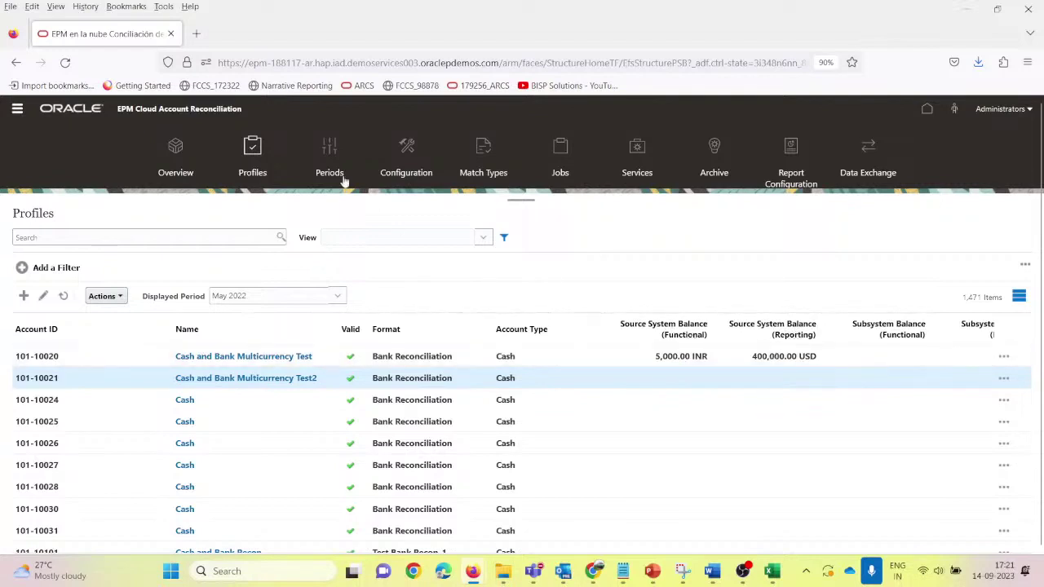
Step: Open the Periods list and bring up the Actions menu for June 2022
{"action": "left_click", "coordinate": [330, 153]}
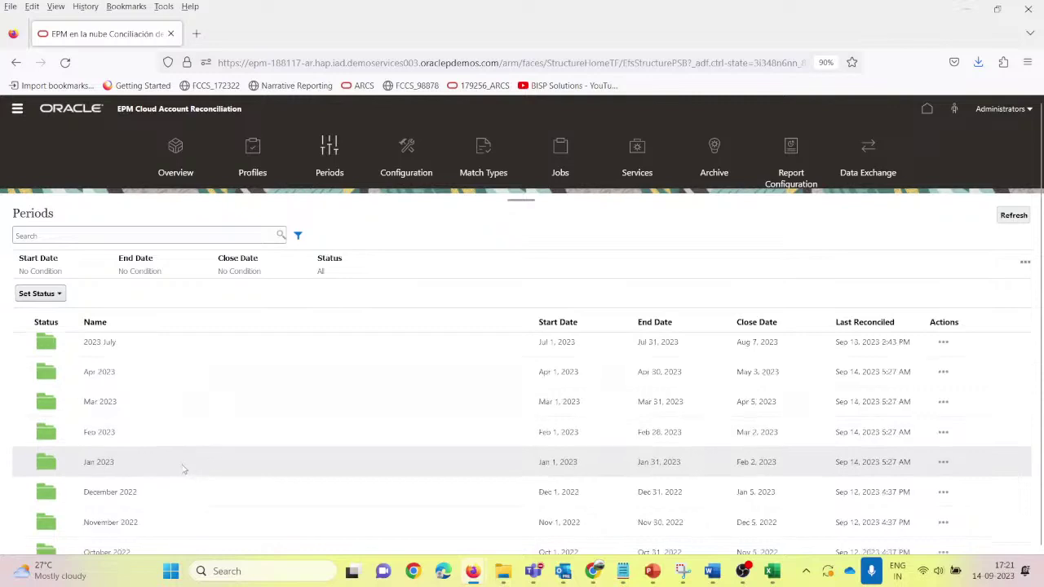
{"action": "scroll", "coordinate": [163, 454], "scroll_direction": "down", "scroll_amount": 2}
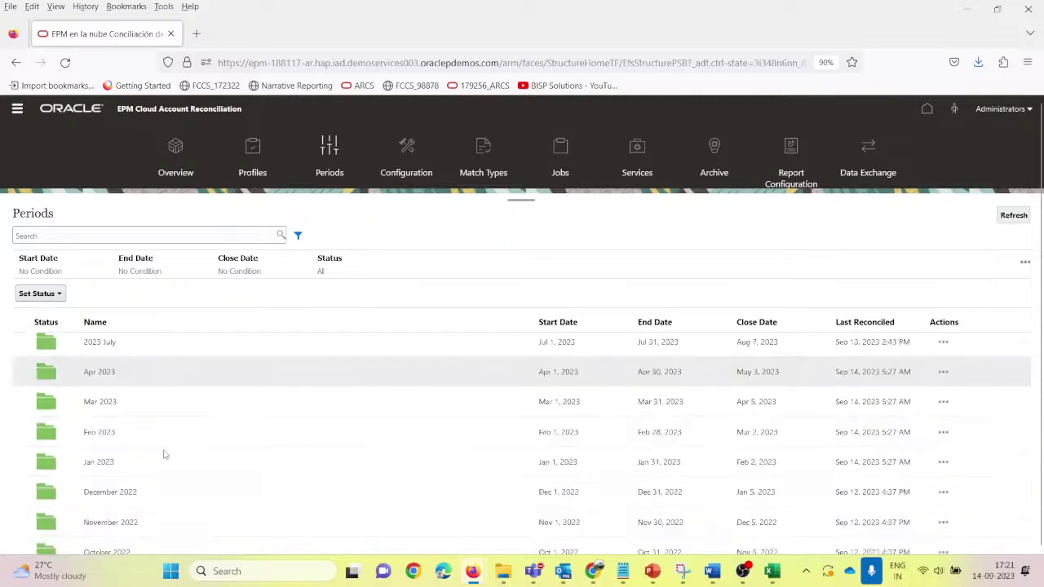
{"action": "scroll", "coordinate": [163, 454], "scroll_direction": "down", "scroll_amount": 4}
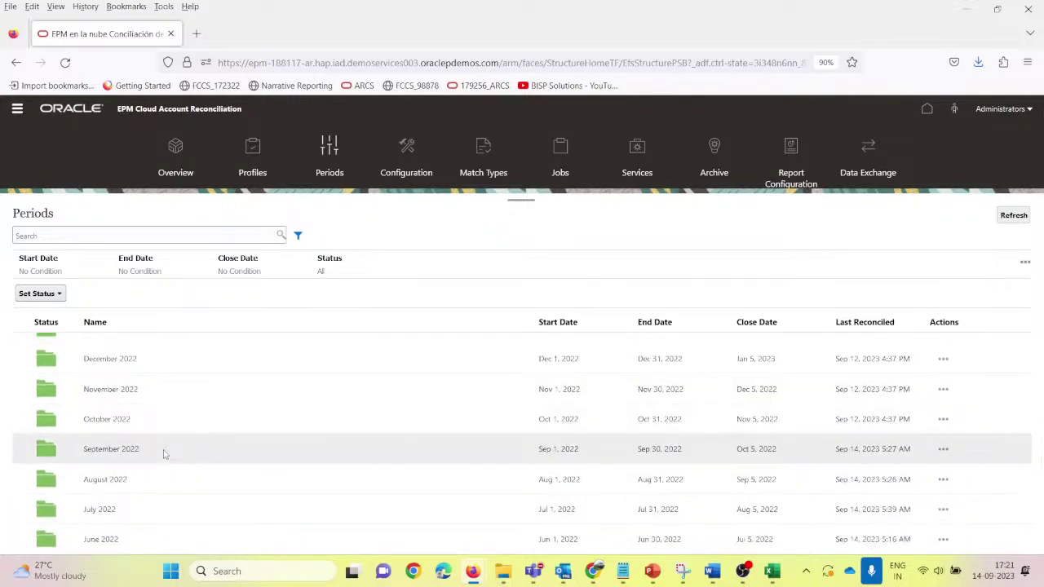
{"action": "scroll", "coordinate": [187, 461], "scroll_direction": "down", "scroll_amount": 2}
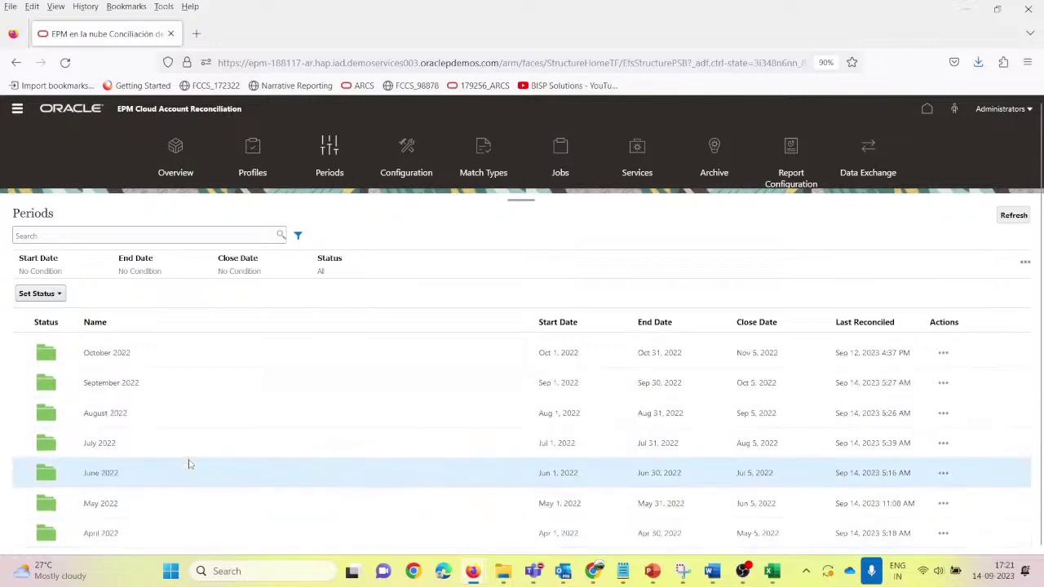
{"action": "left_click", "coordinate": [943, 473]}
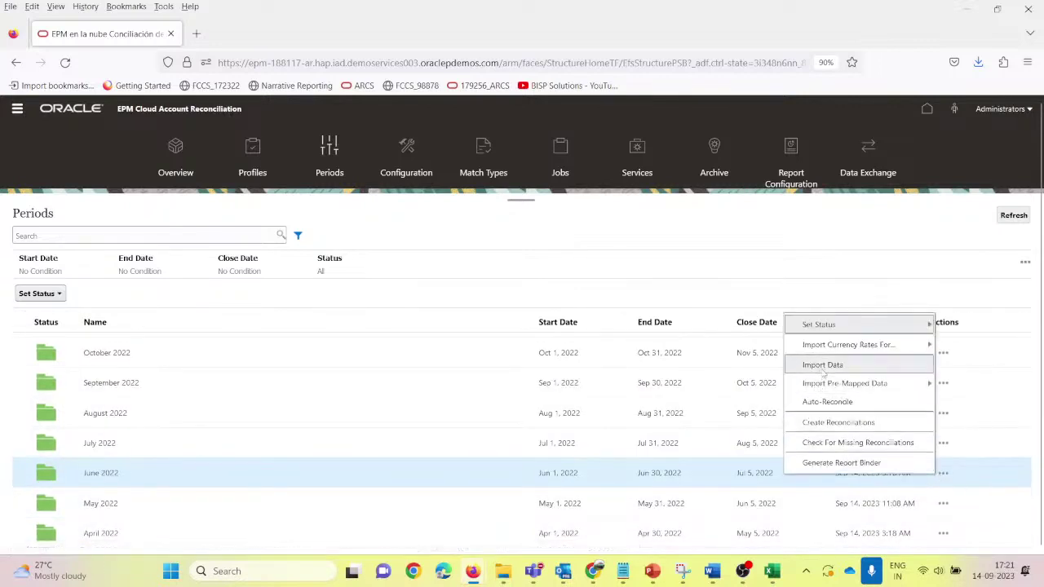
Step: Start a new June 2022 Import Data load named ACurrM_Export and copy that name
{"action": "left_click", "coordinate": [822, 364]}
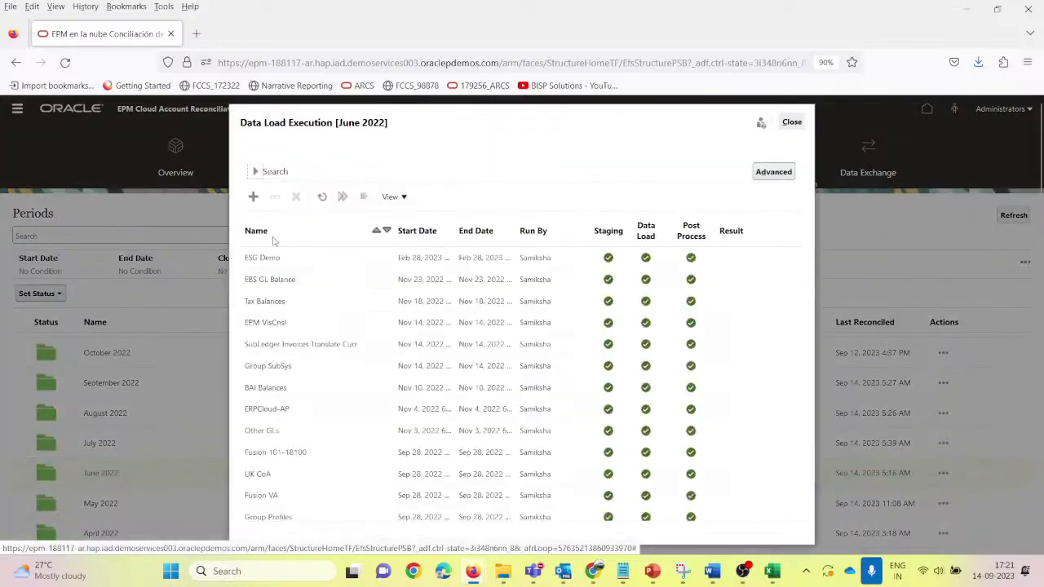
{"action": "left_click", "coordinate": [254, 197]}
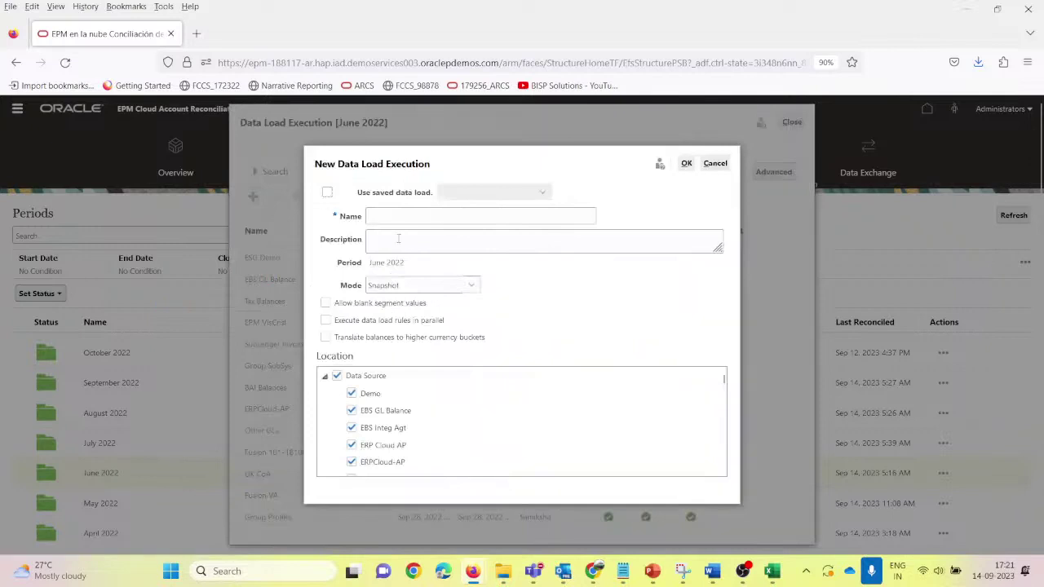
{"action": "left_click", "coordinate": [402, 217]}
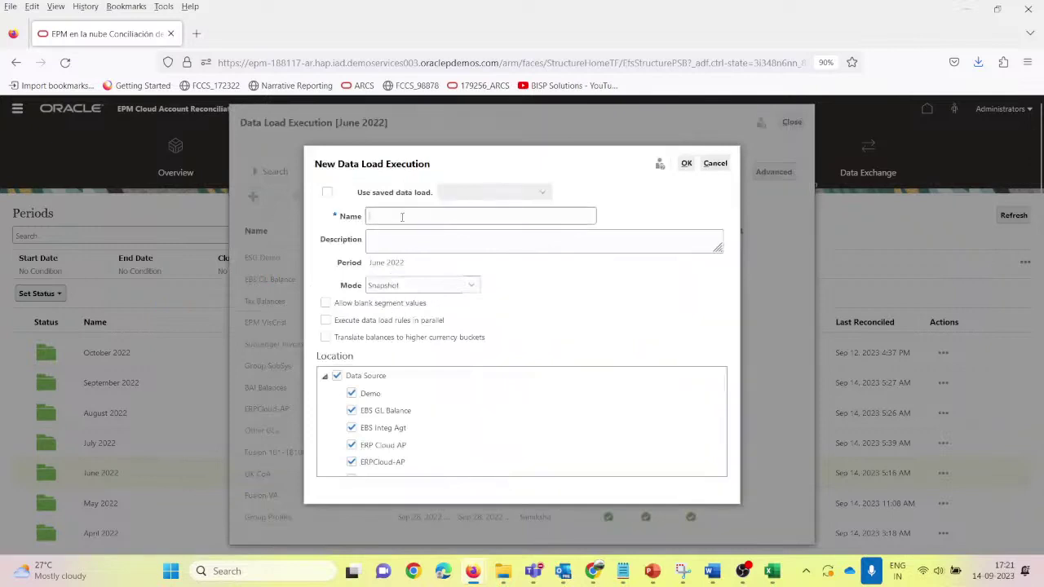
{"action": "type", "text": "ACurrM_IF"}
{"action": "type", "text": "xpor"}
{"action": "key", "text": "ctrl+a"}
{"action": "key", "text": "ctrl+c"}
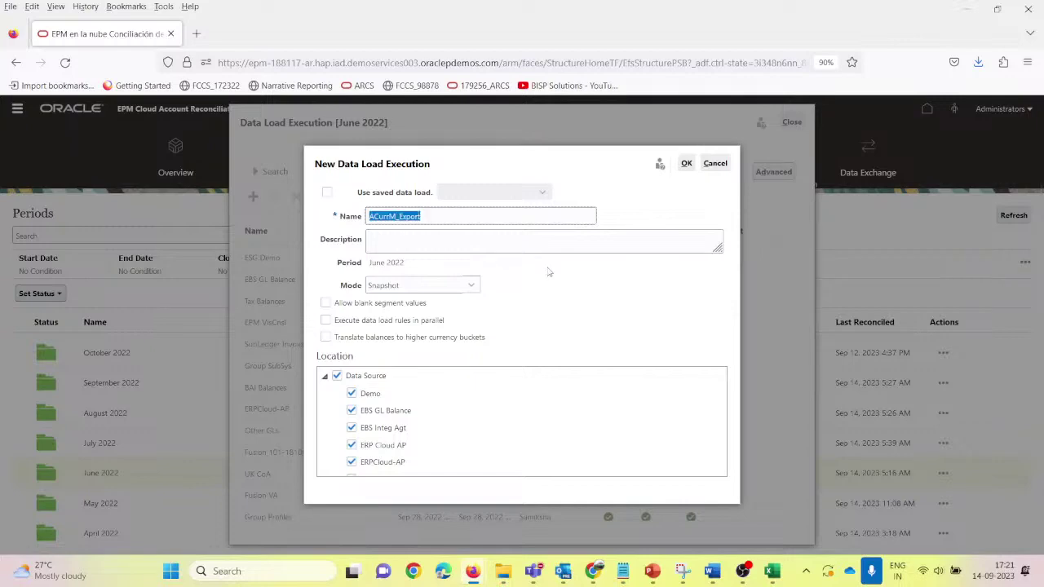
{"action": "key", "text": "alt+Tab"}
{"action": "key", "text": "alt+Tab"}
{"action": "key", "text": "alt+Tab"}
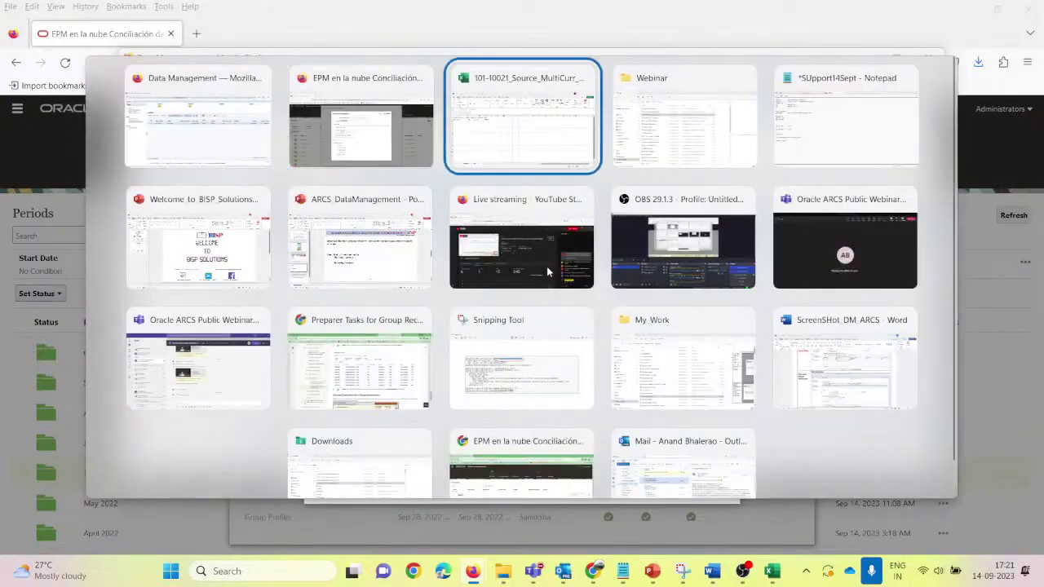
{"action": "key", "text": "alt+Tab"}
{"action": "key", "text": "alt+Tab"}
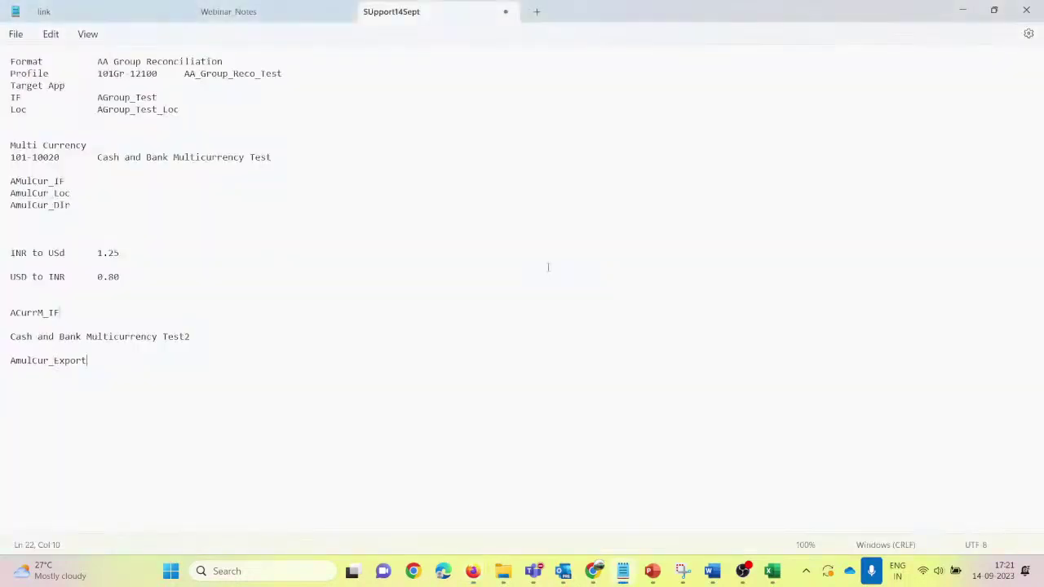
Step: Add ACurrM_Loc and ACurrM_Export lines beneath ACurrM_IF in the Notepad notes
{"action": "key", "text": "Return"}
{"action": "key", "text": "Return"}
{"action": "key", "text": "ctrl+v"}
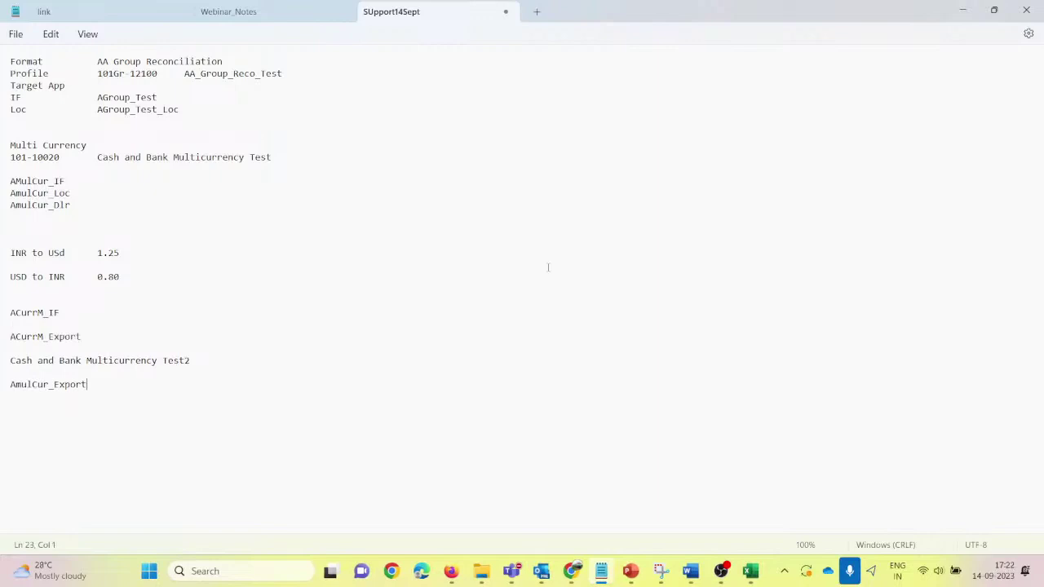
{"action": "key", "text": "ctrl+v"}
{"action": "type", "text": "oc"}
{"action": "key", "text": "alt+Tab"}
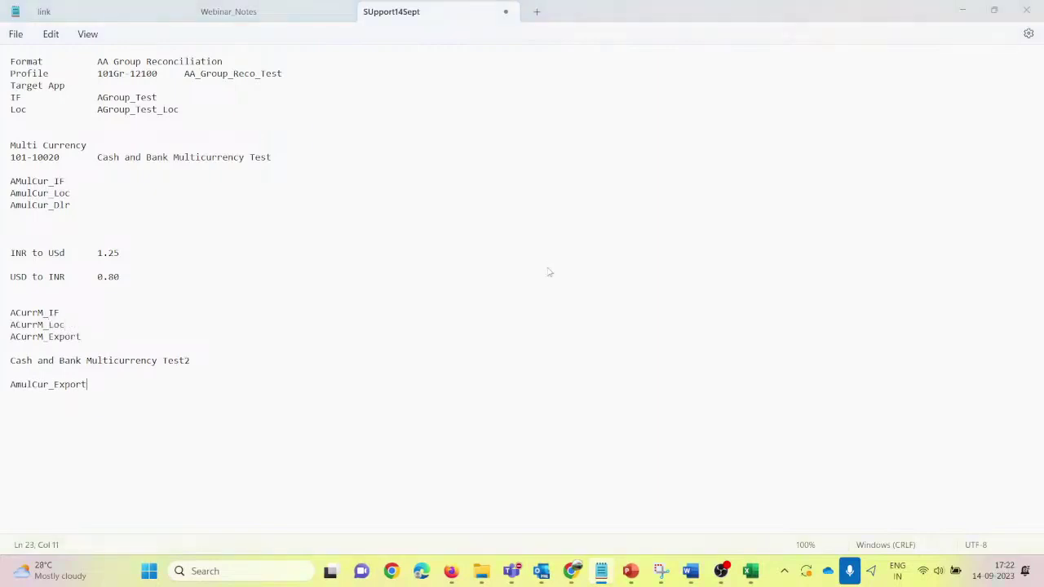
{"action": "key", "text": "alt+Tab"}
{"action": "key", "text": "alt+Tab"}
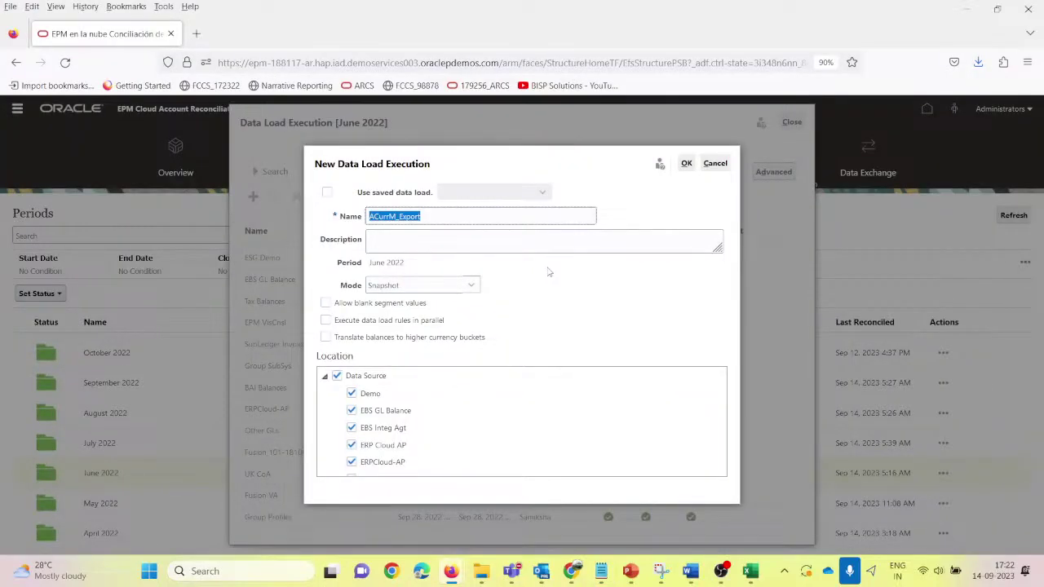
Step: Deselect and collapse the Data Source, EBS Source, EPM and ESG Reporting location groups
{"action": "left_click", "coordinate": [437, 245]}
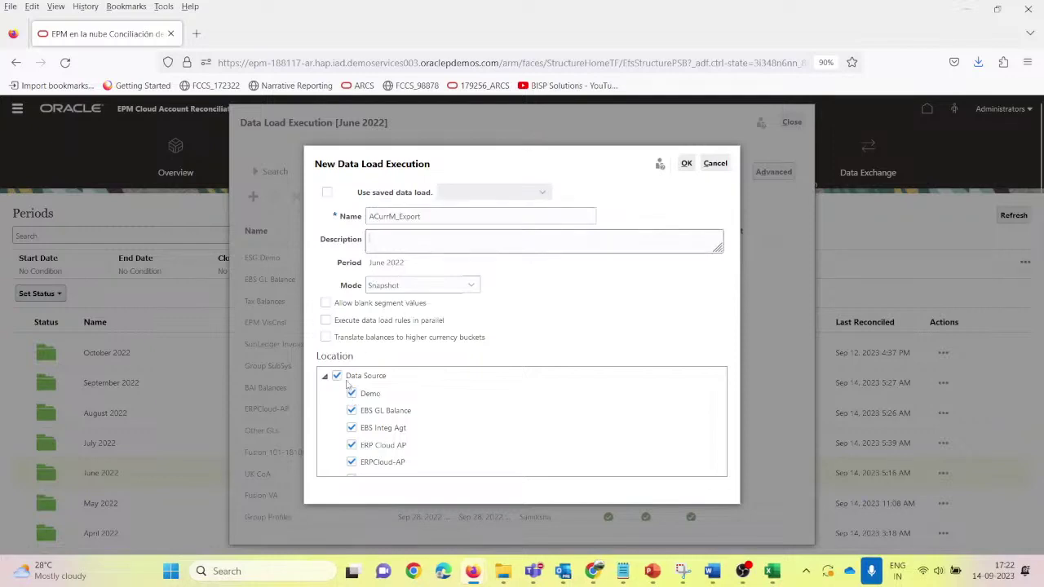
{"action": "left_click", "coordinate": [337, 377]}
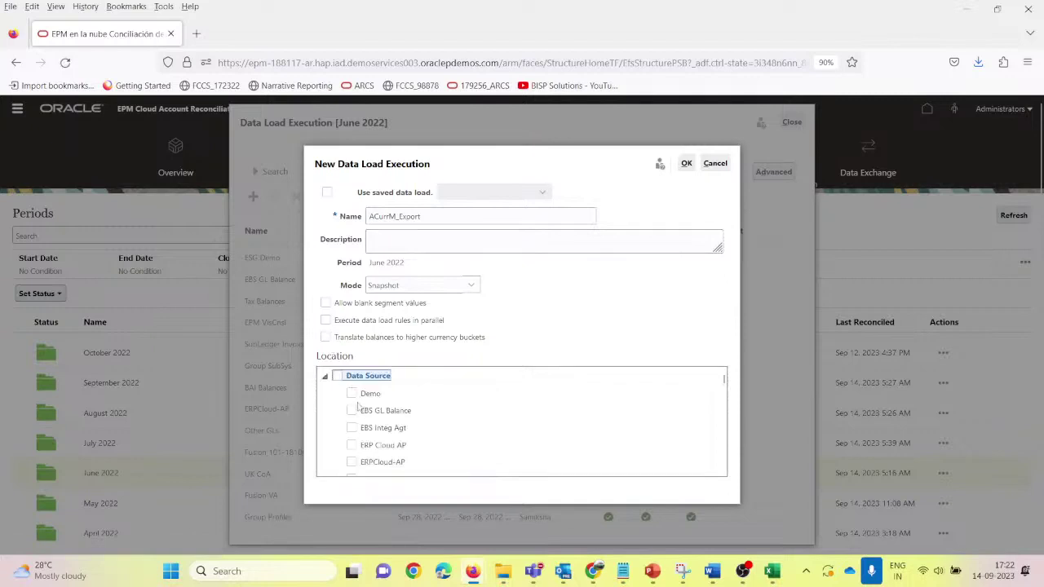
{"action": "left_click", "coordinate": [324, 376]}
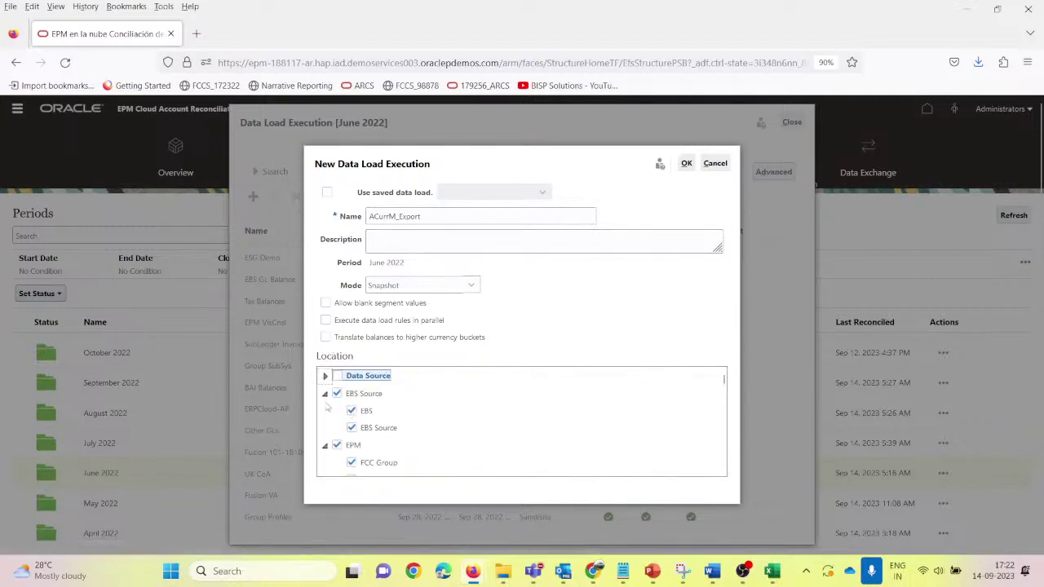
{"action": "left_click", "coordinate": [337, 393]}
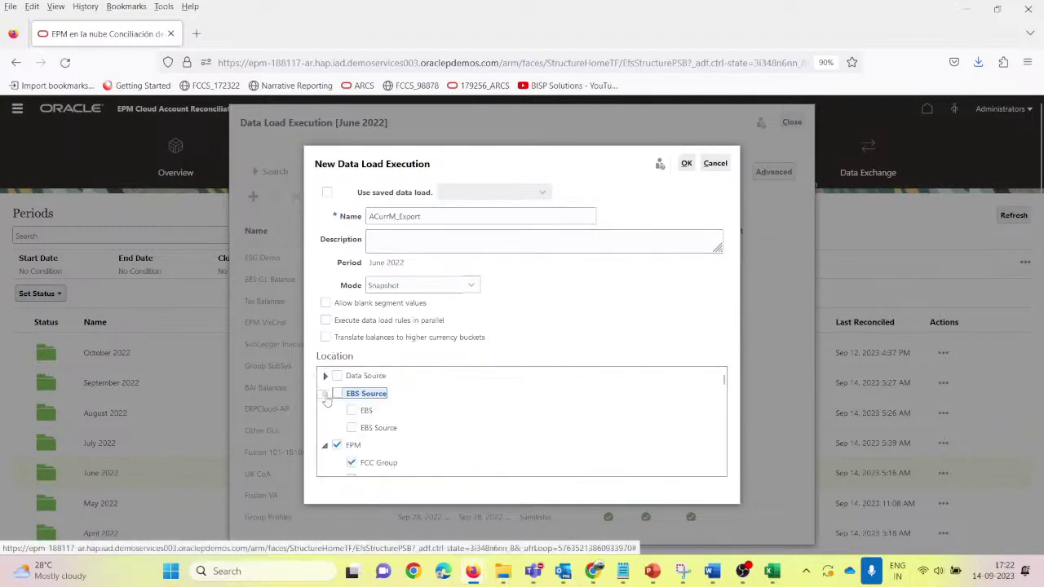
{"action": "left_click", "coordinate": [325, 394]}
{"action": "left_click", "coordinate": [337, 411]}
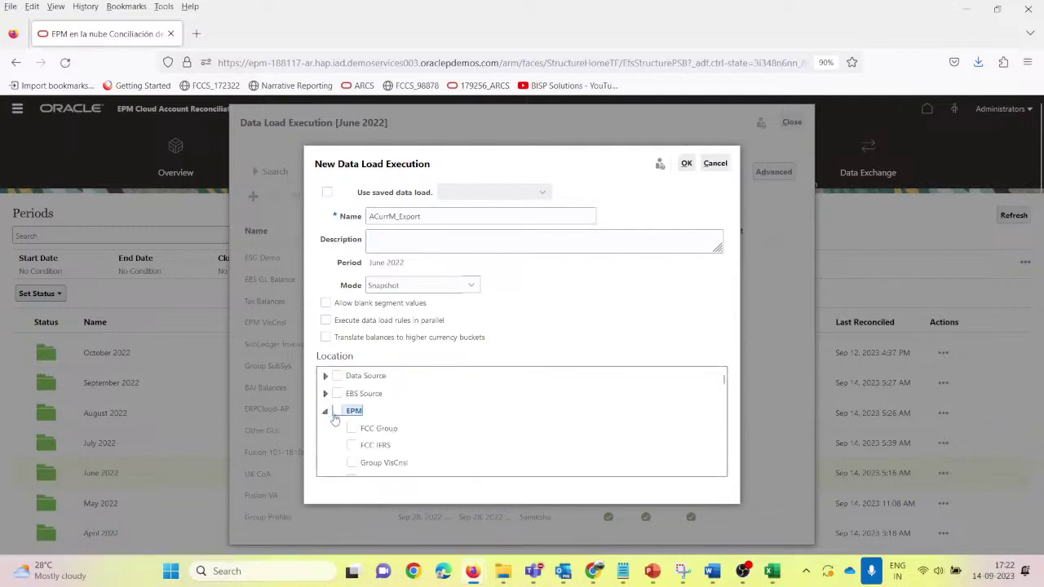
{"action": "left_click", "coordinate": [325, 412]}
{"action": "left_click", "coordinate": [337, 429]}
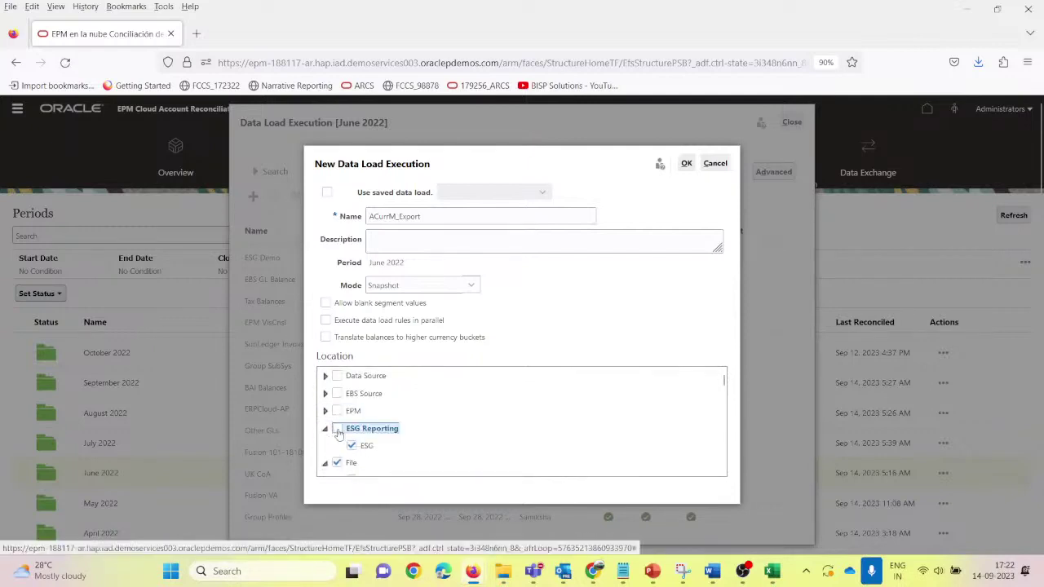
{"action": "left_click", "coordinate": [325, 429]}
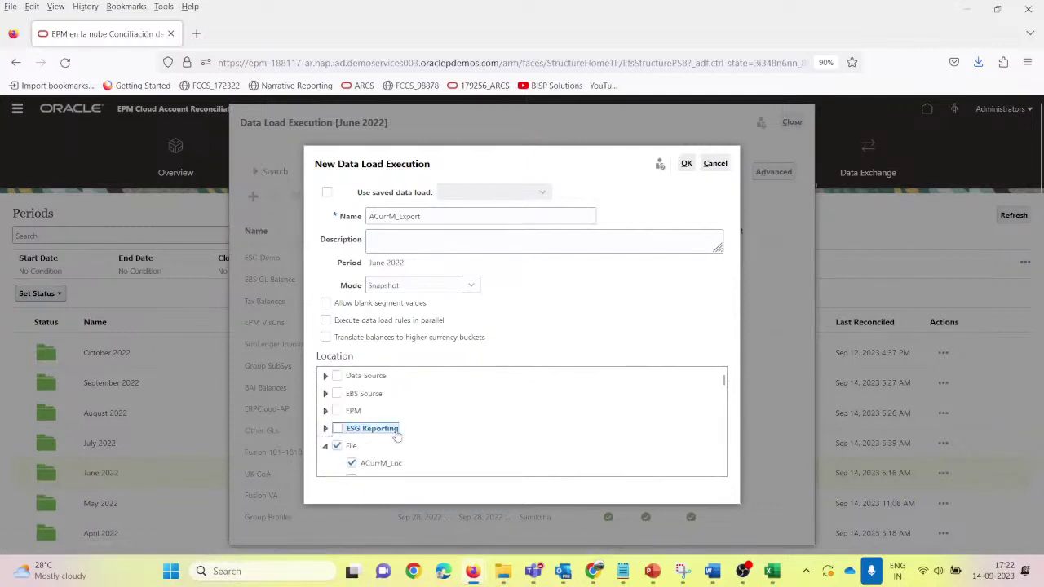
{"action": "scroll", "coordinate": [397, 437], "scroll_direction": "down", "scroll_amount": 3}
{"action": "scroll", "coordinate": [379, 437], "scroll_direction": "up", "scroll_amount": 2}
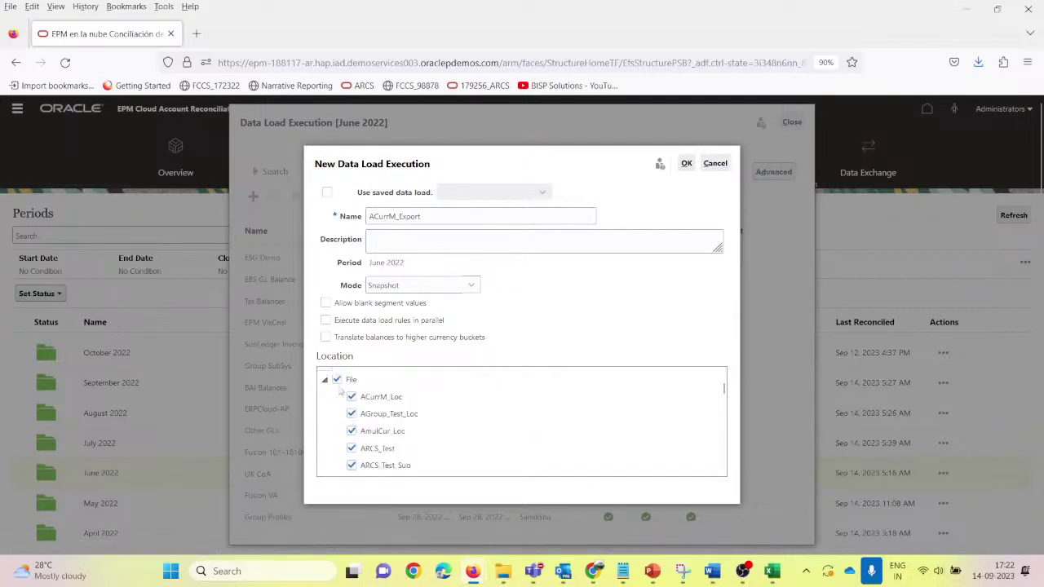
Step: Include ACurrM_Loc, NEW FILE and sai.ram, excluding File, Fusion Financials Cloud and Test locations
{"action": "left_click", "coordinate": [337, 380]}
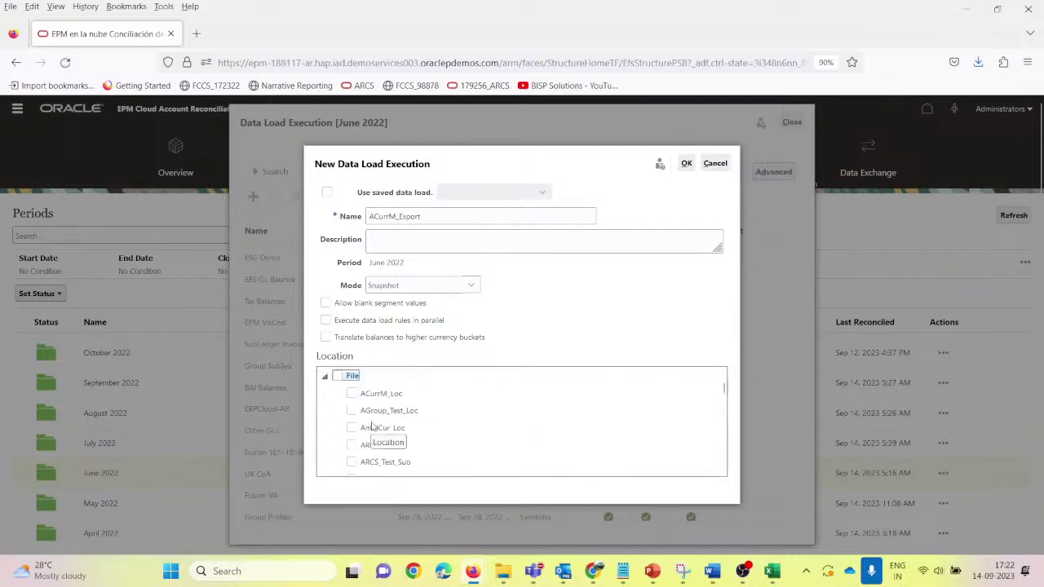
{"action": "left_click", "coordinate": [351, 394]}
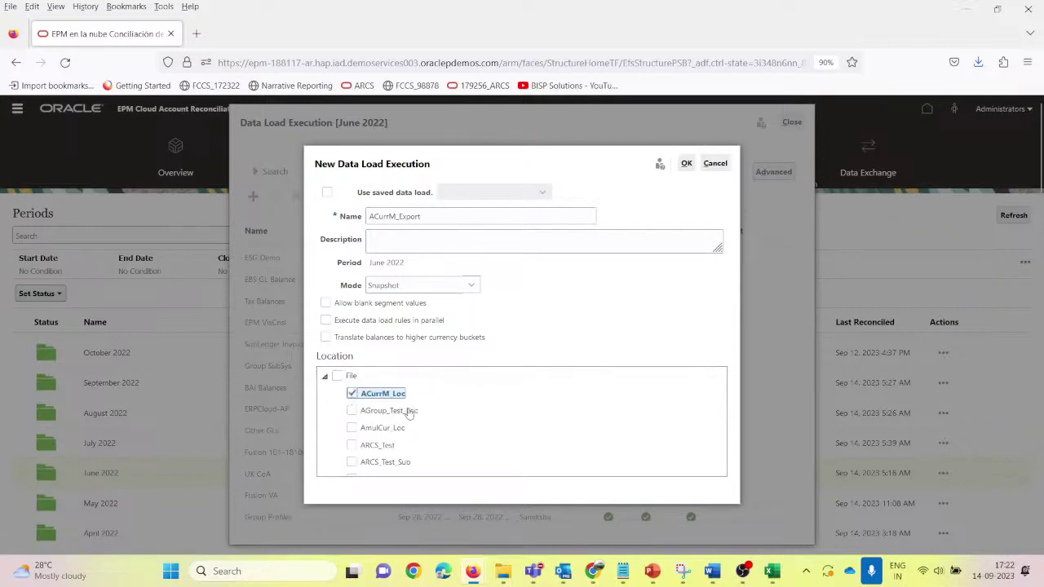
{"action": "scroll", "coordinate": [394, 420], "scroll_direction": "down", "scroll_amount": 3}
{"action": "scroll", "coordinate": [394, 421], "scroll_direction": "down", "scroll_amount": 5}
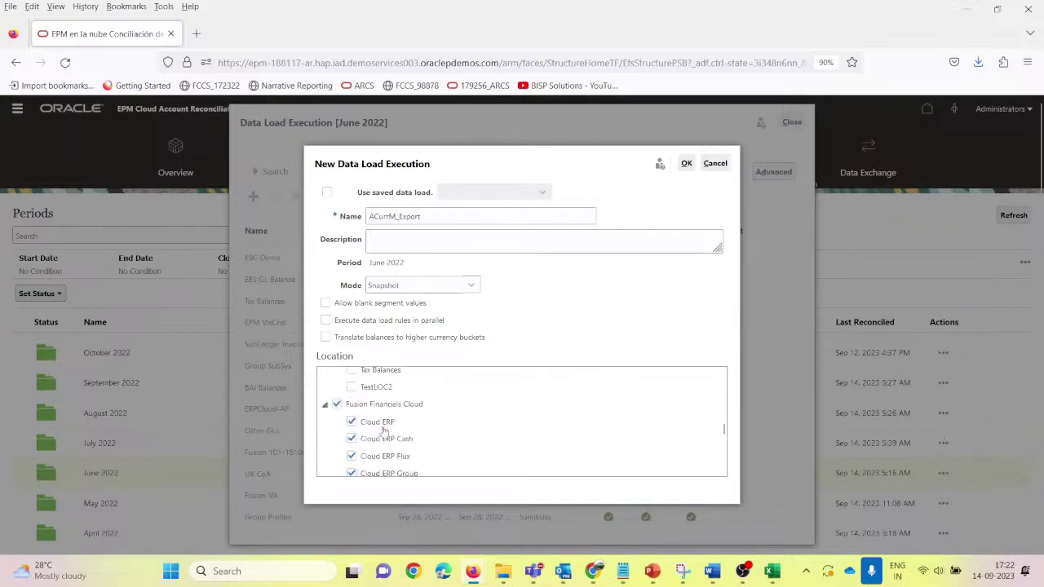
{"action": "left_click", "coordinate": [339, 405]}
{"action": "left_click", "coordinate": [339, 405]}
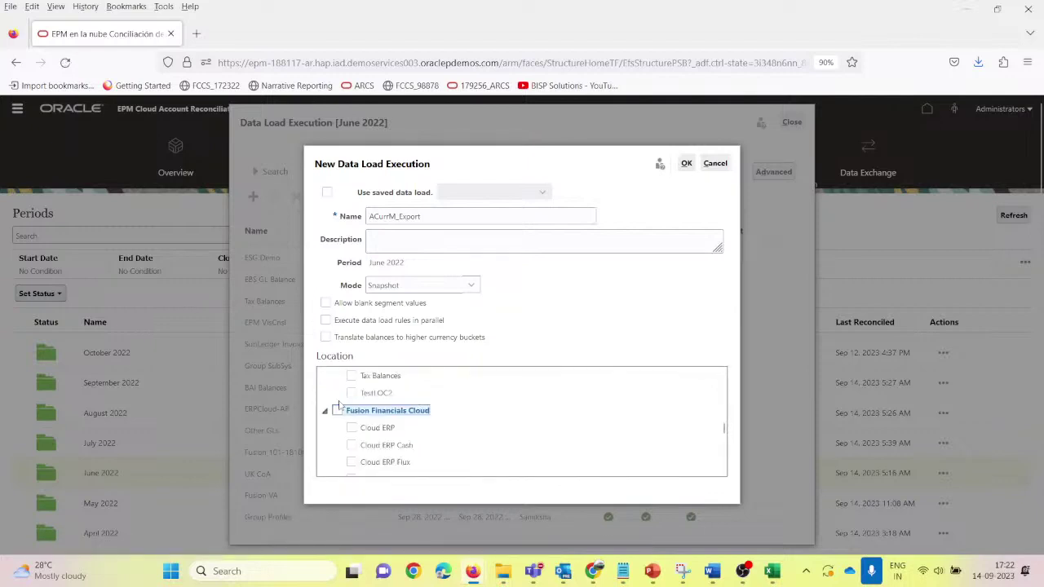
{"action": "scroll", "coordinate": [367, 436], "scroll_direction": "down", "scroll_amount": 5}
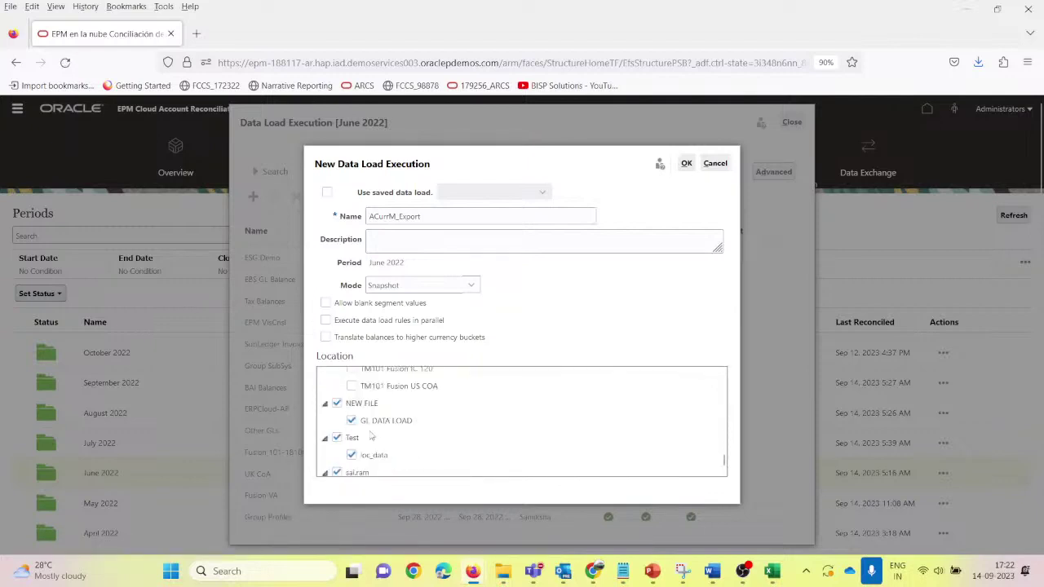
{"action": "scroll", "coordinate": [363, 428], "scroll_direction": "up", "scroll_amount": 5}
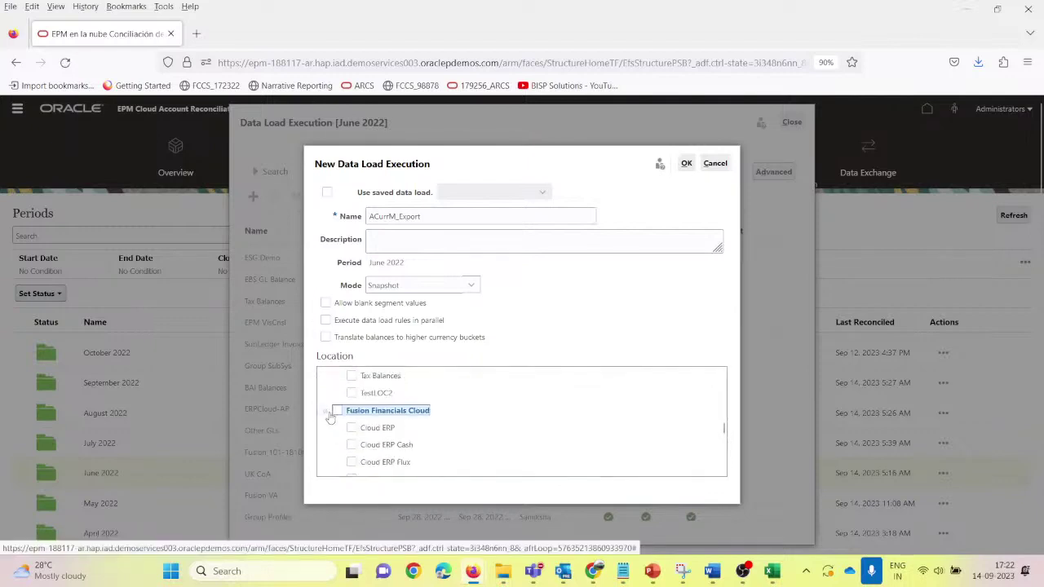
{"action": "left_click", "coordinate": [331, 415]}
{"action": "left_click", "coordinate": [338, 427]}
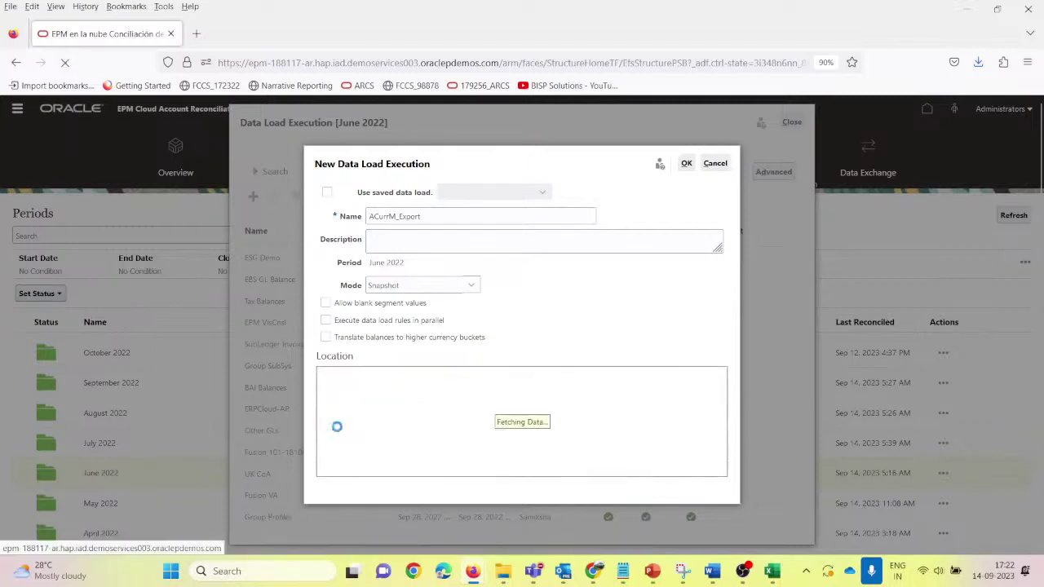
{"action": "left_click", "coordinate": [325, 428]}
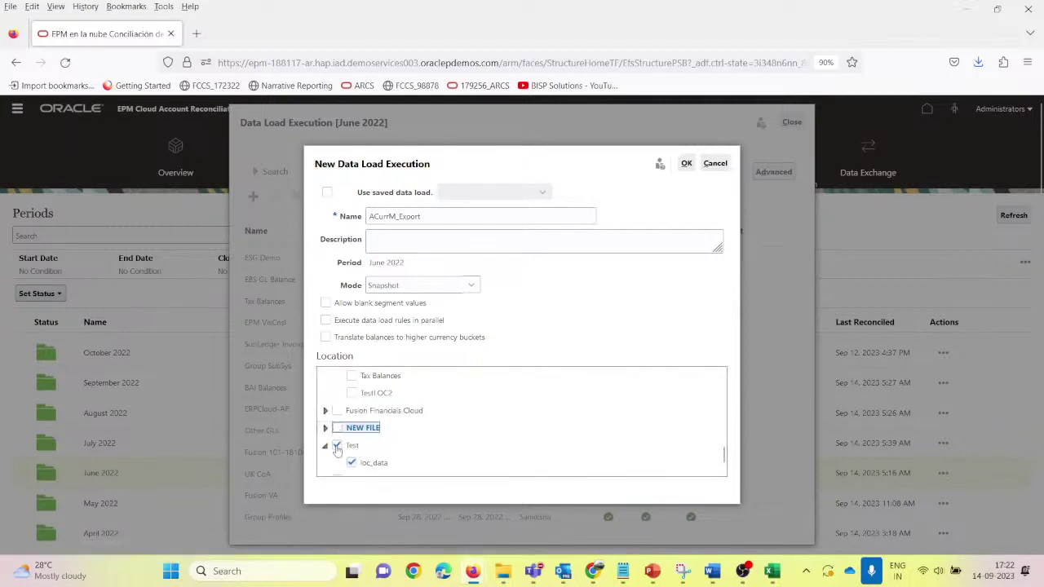
{"action": "left_click", "coordinate": [337, 446]}
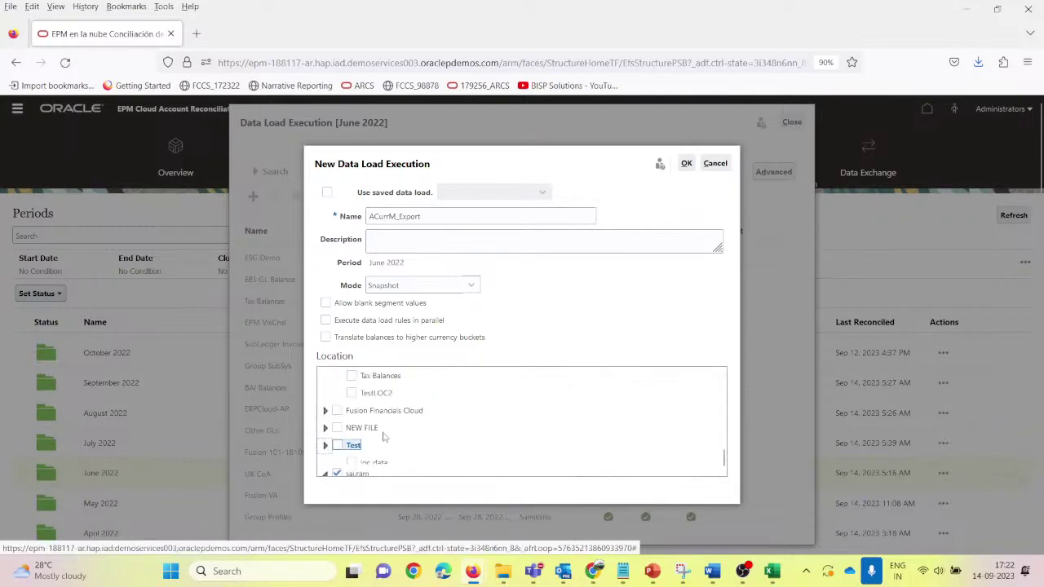
{"action": "left_click", "coordinate": [336, 451]}
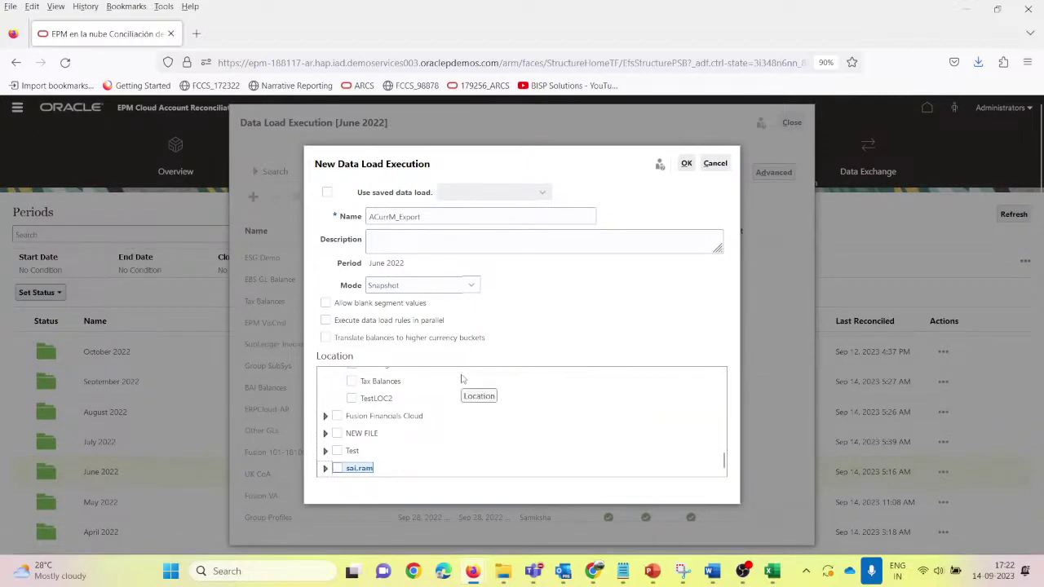
{"action": "scroll", "coordinate": [462, 379], "scroll_direction": "up", "scroll_amount": 5}
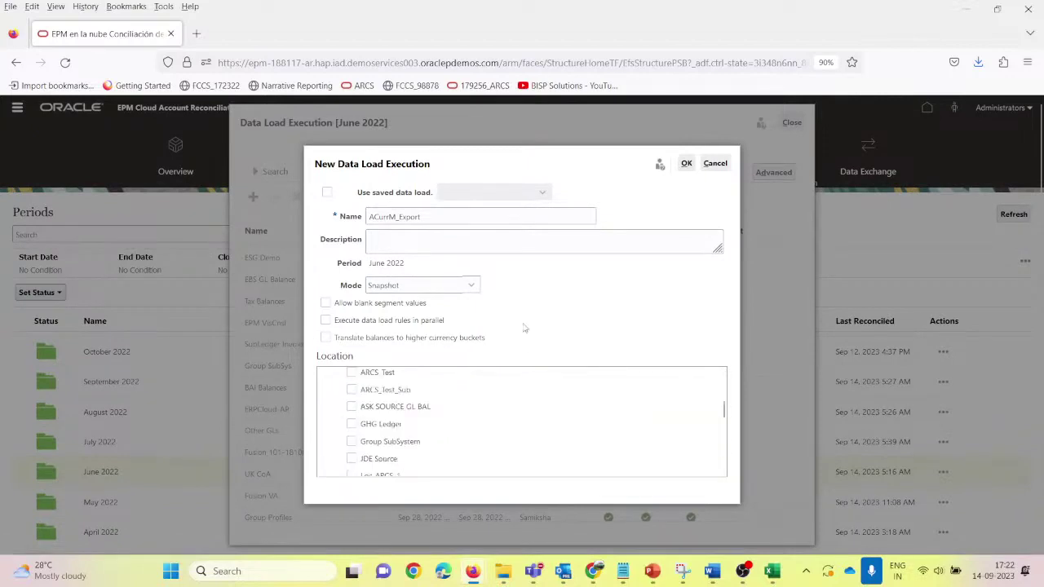
Step: Turn on translating balances to higher currency buckets with the Accounting rate type
{"action": "left_click", "coordinate": [325, 338]}
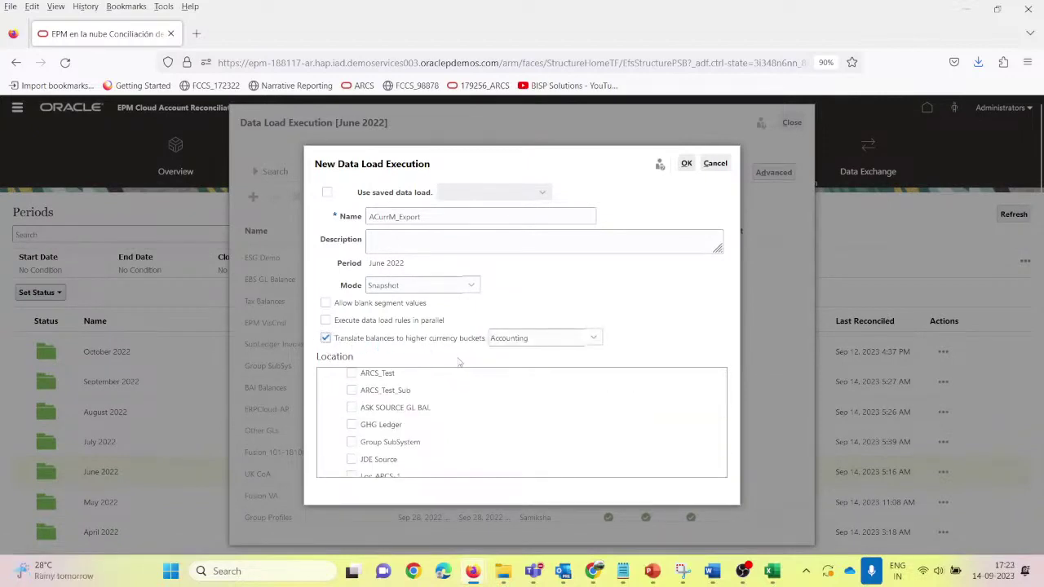
{"action": "left_click", "coordinate": [593, 340]}
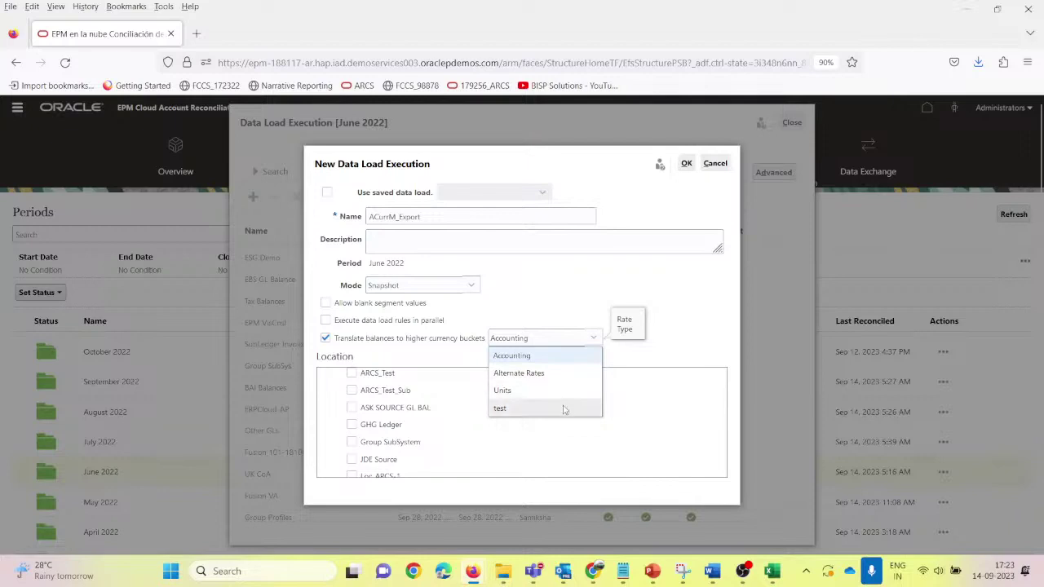
{"action": "left_click", "coordinate": [552, 360]}
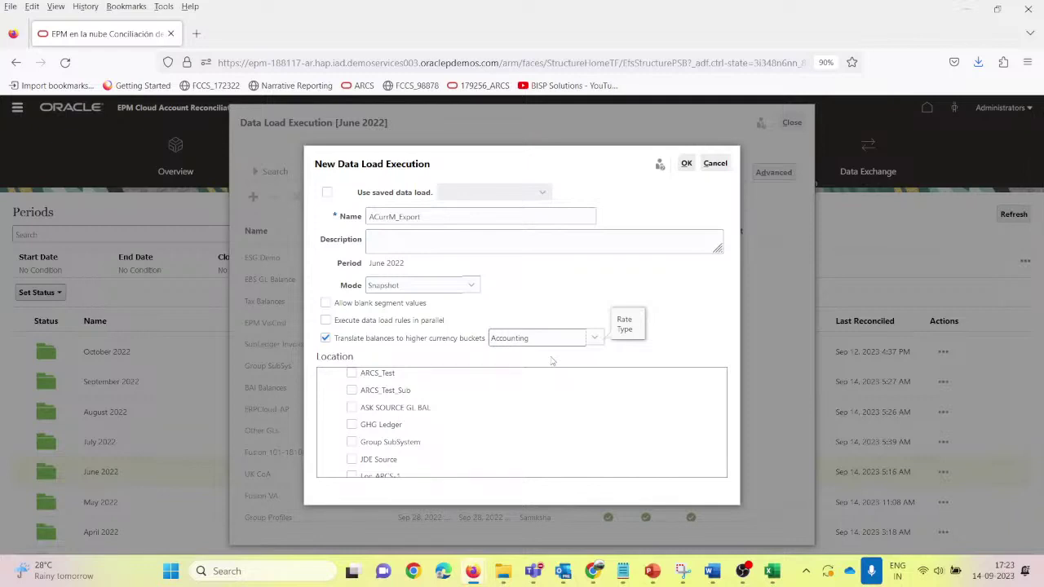
Step: Submit the ACurrM_Export load, refresh until all stages complete, and close the execution window
{"action": "left_click", "coordinate": [687, 164]}
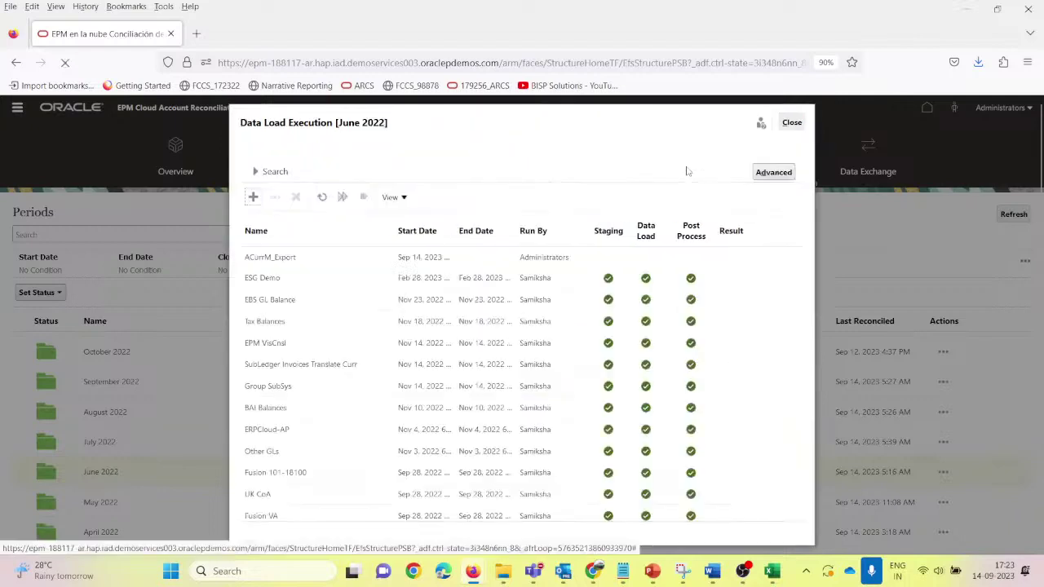
{"action": "left_click", "coordinate": [322, 258]}
{"action": "left_click", "coordinate": [324, 197]}
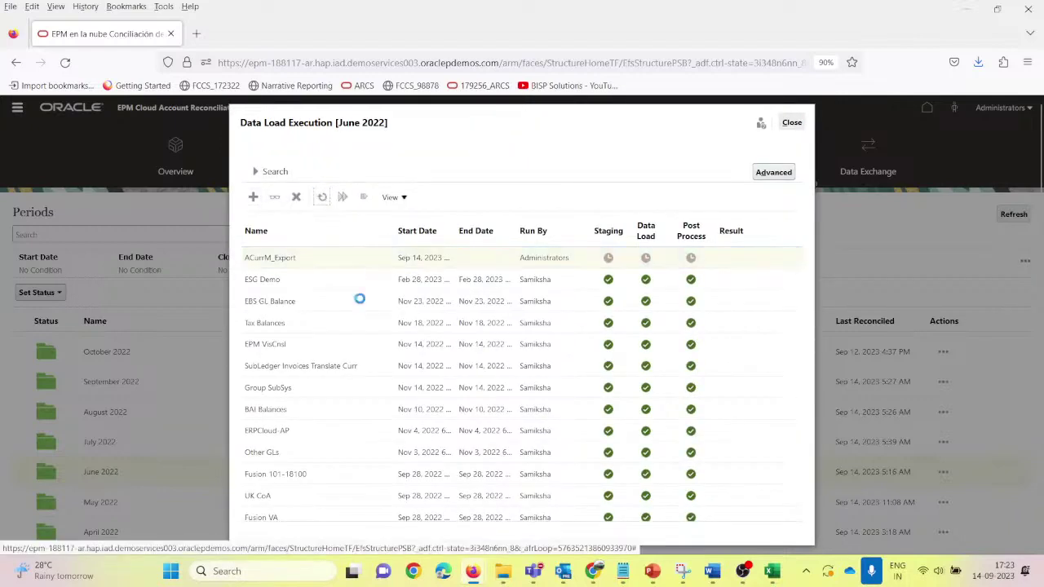
{"action": "left_click", "coordinate": [322, 196]}
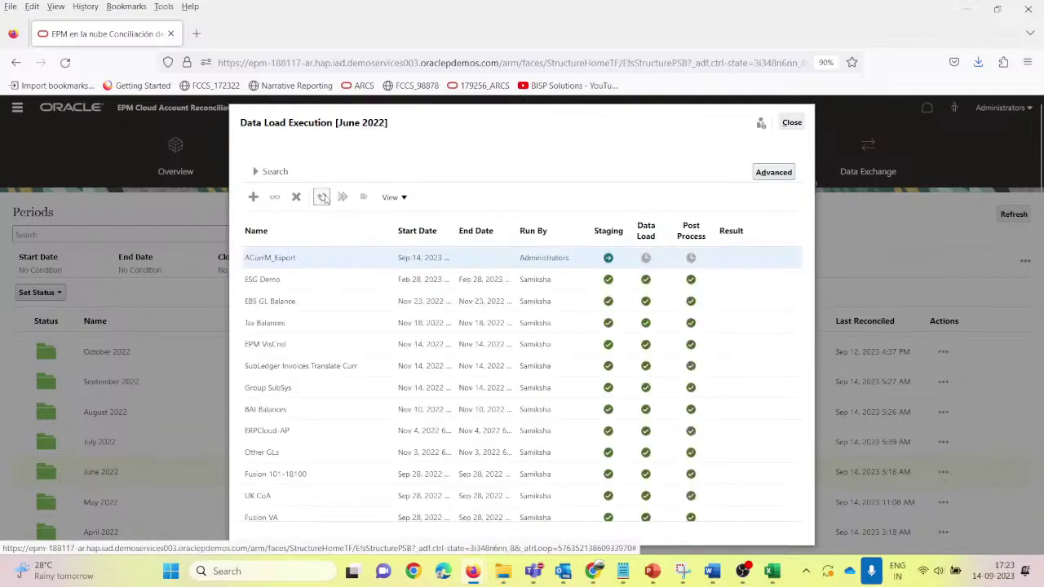
{"action": "left_click", "coordinate": [324, 198]}
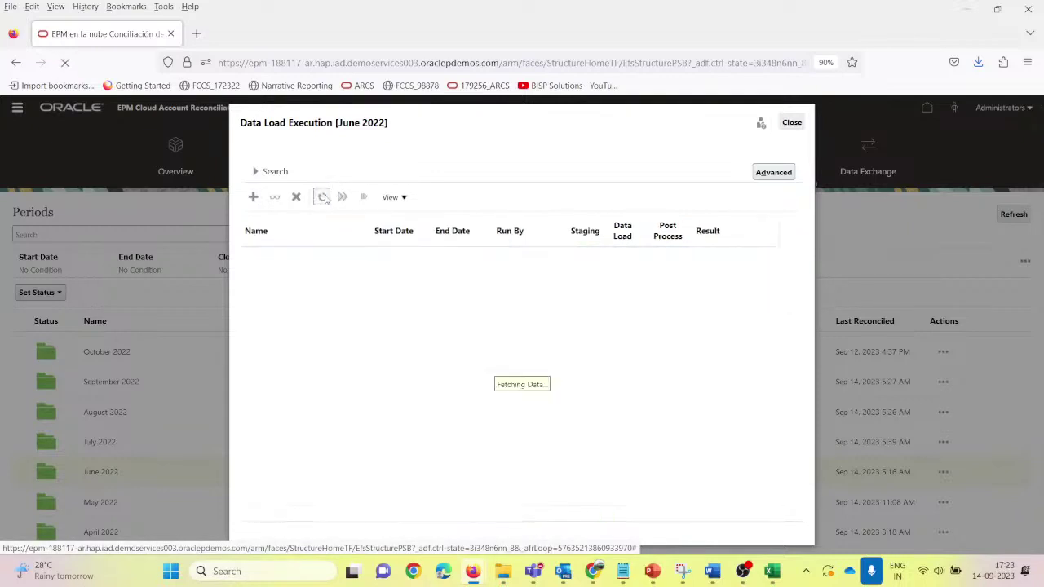
{"action": "left_click", "coordinate": [324, 198]}
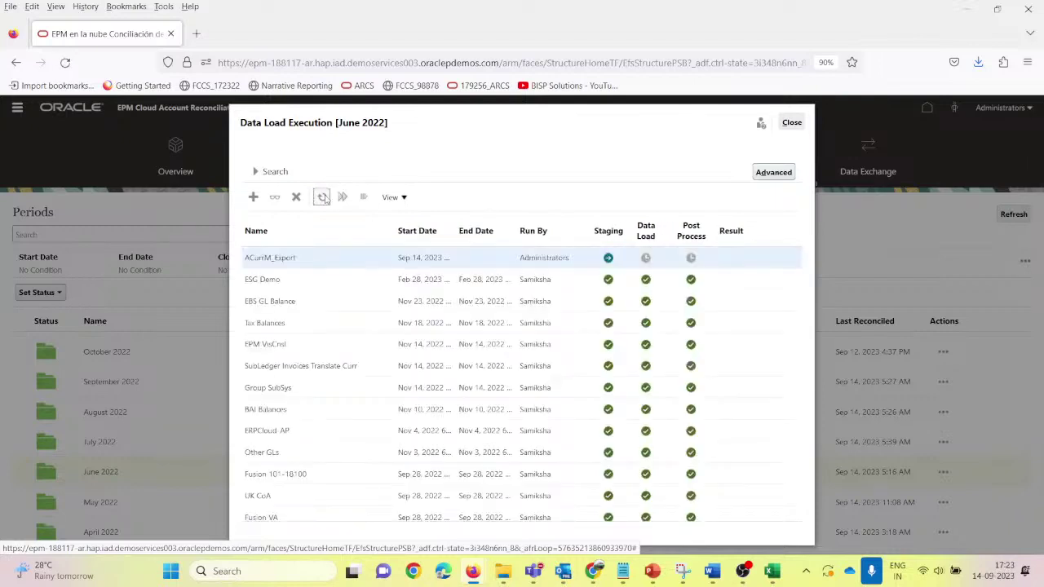
{"action": "left_click", "coordinate": [324, 199]}
{"action": "left_click", "coordinate": [323, 198]}
{"action": "left_click", "coordinate": [324, 198]}
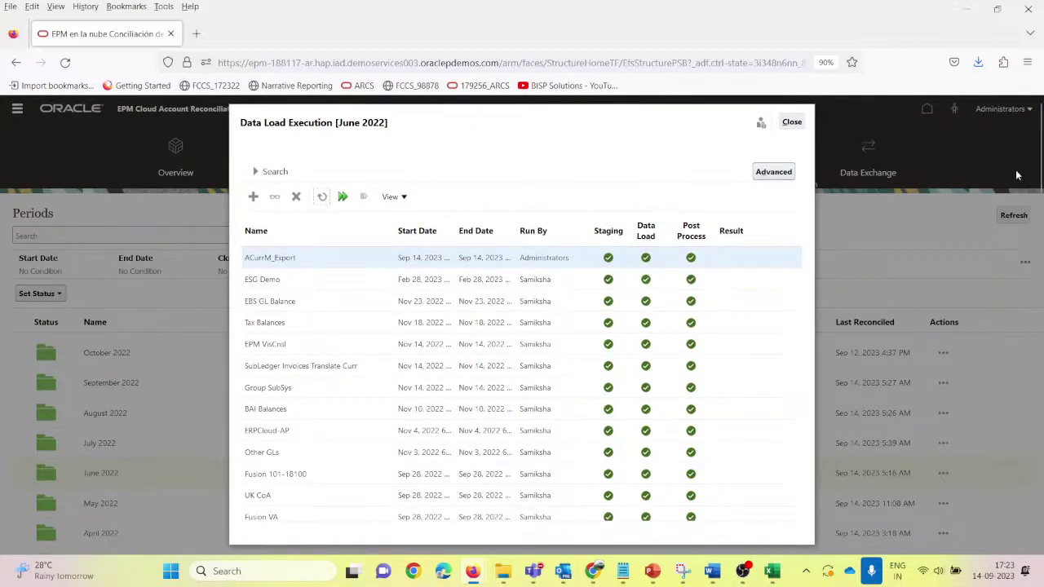
{"action": "left_click", "coordinate": [790, 122]}
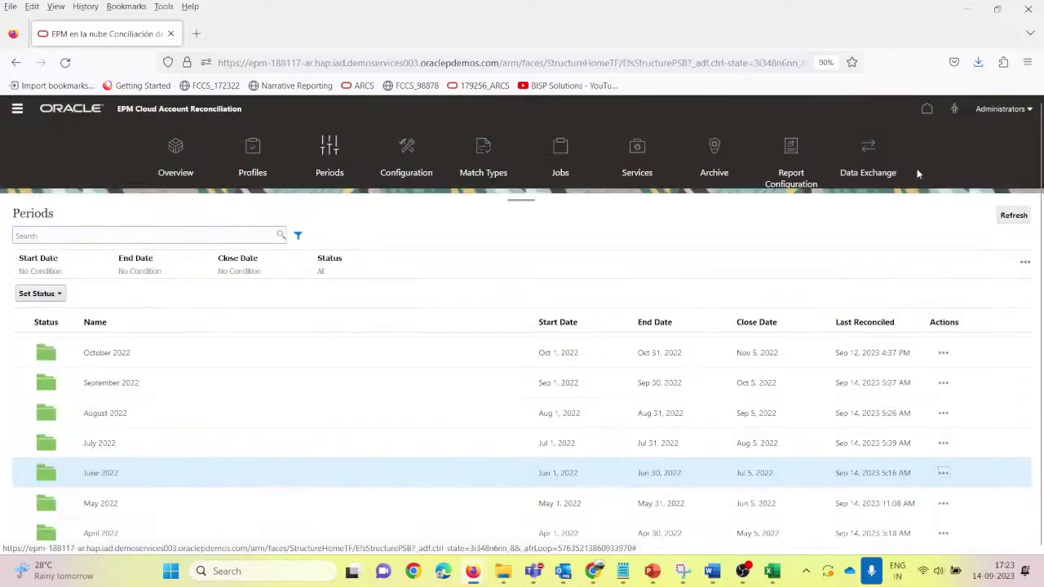
Step: Show June 2022 profiles and select 101-10021, showing 10,000.00 INR and 12,500.00 USD
{"action": "left_click", "coordinate": [255, 159]}
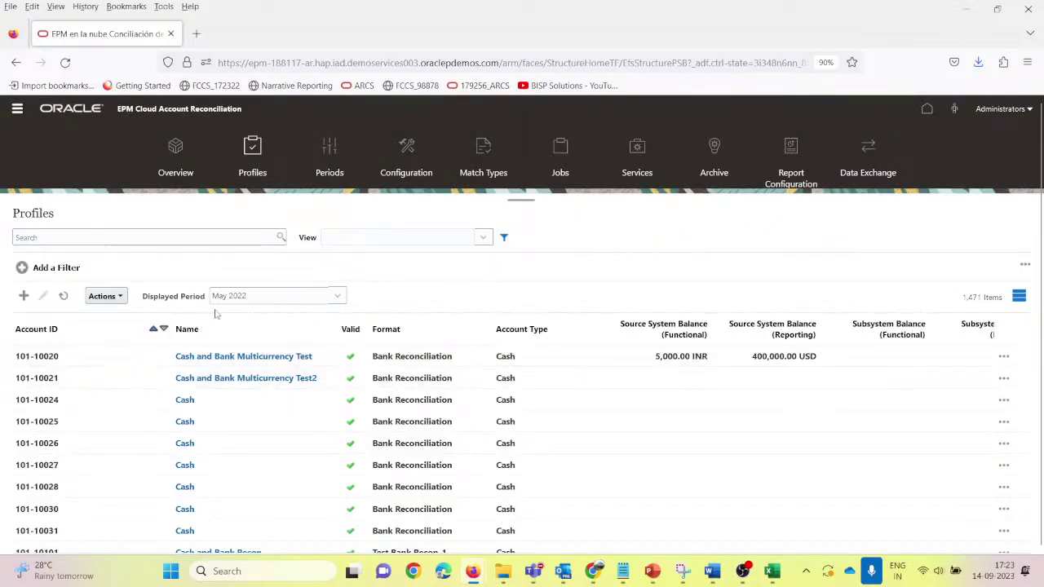
{"action": "left_click", "coordinate": [257, 296]}
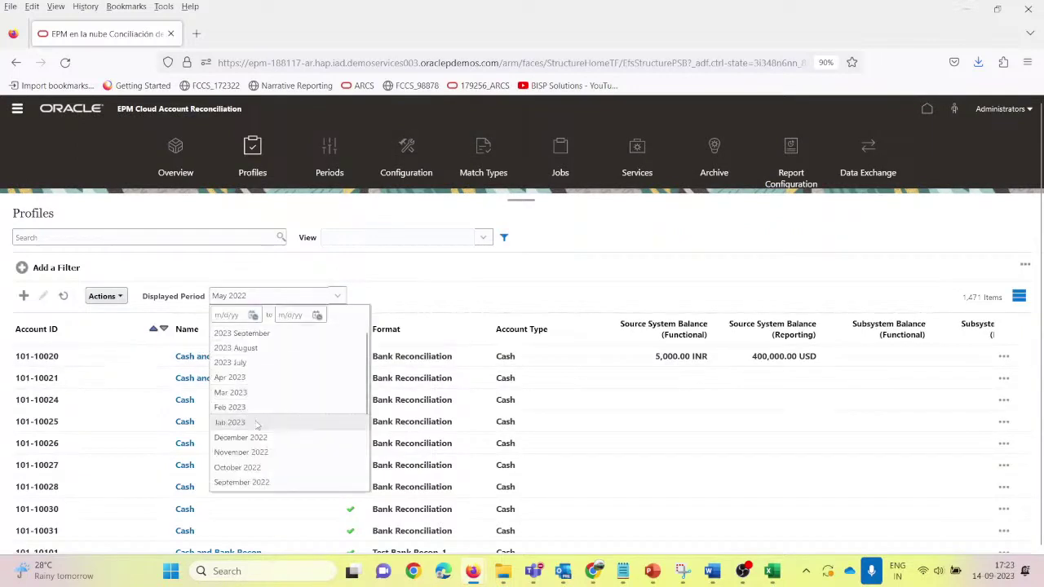
{"action": "scroll", "coordinate": [257, 425], "scroll_direction": "down", "scroll_amount": 2}
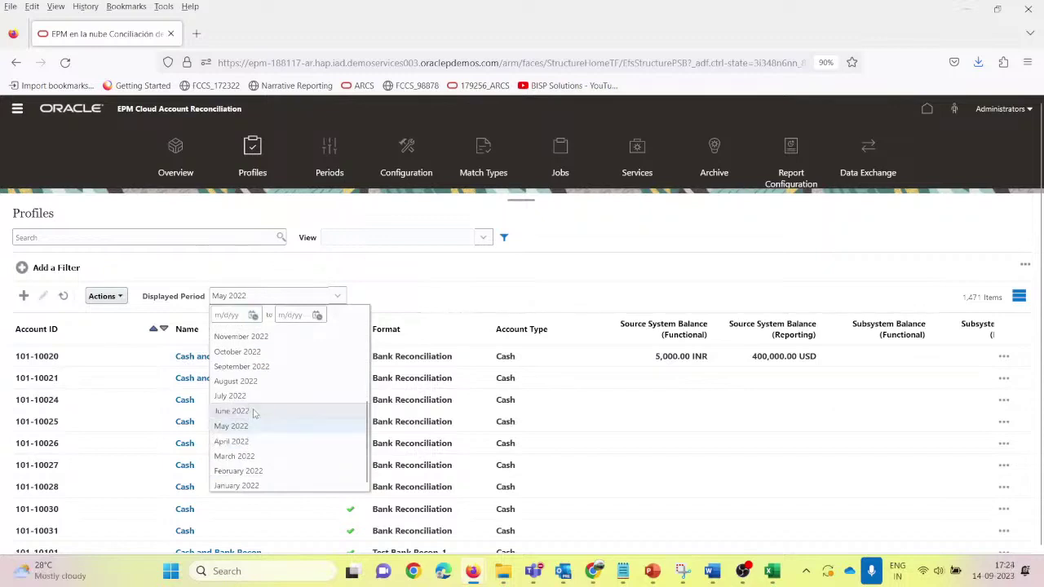
{"action": "left_click", "coordinate": [253, 408]}
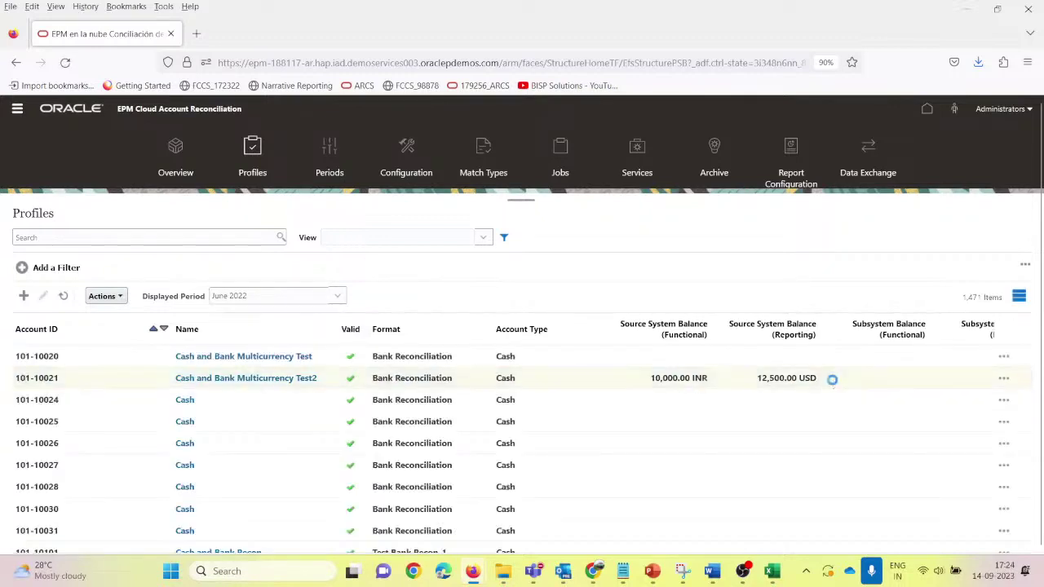
{"action": "left_click", "coordinate": [834, 384]}
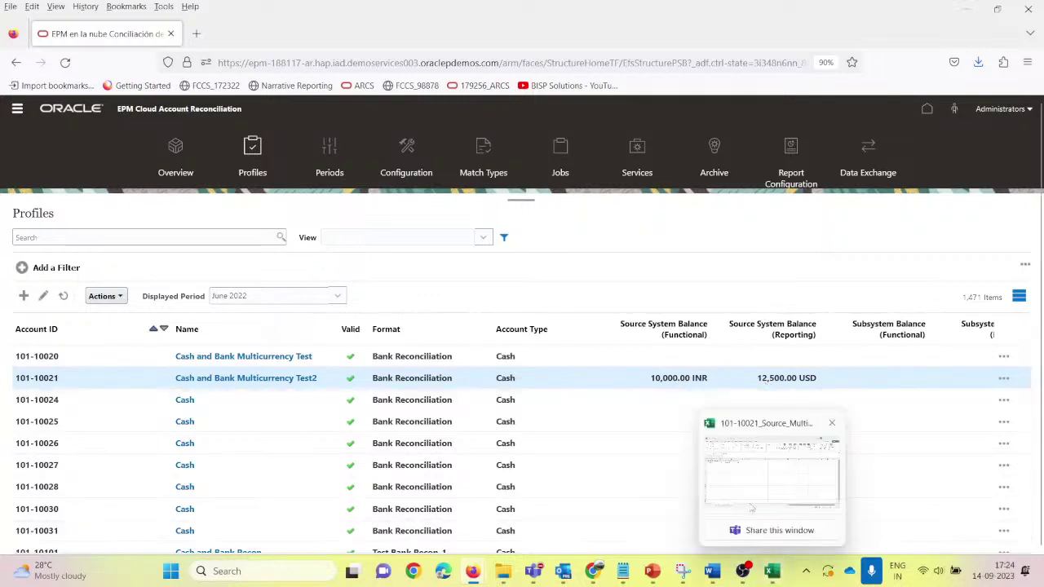
{"action": "left_click", "coordinate": [795, 481]}
Step: Enter =E2*1.25 in Excel cell G2 to confirm the 12500 converted amount
{"action": "left_click", "coordinate": [340, 205]}
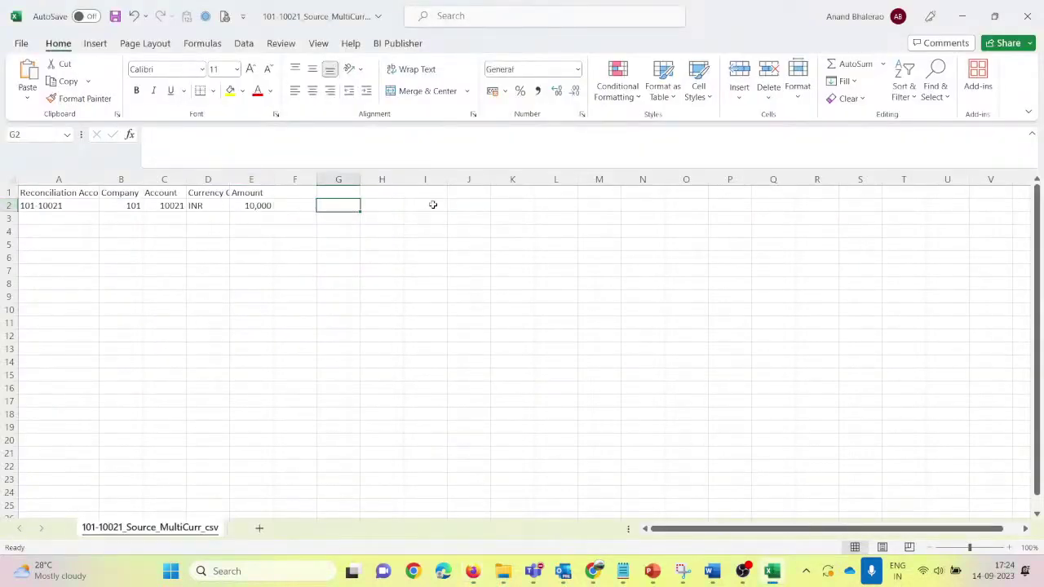
{"action": "type", "text": "=E2*1.25"}
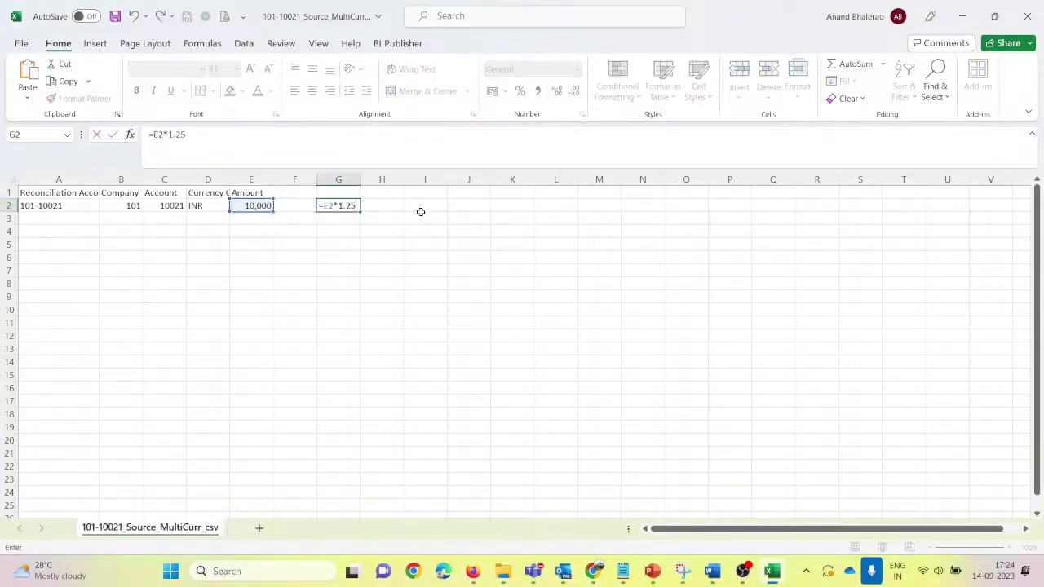
{"action": "key", "text": "Return"}
{"action": "key", "text": "Up"}
{"action": "key", "text": "alt+Tab"}
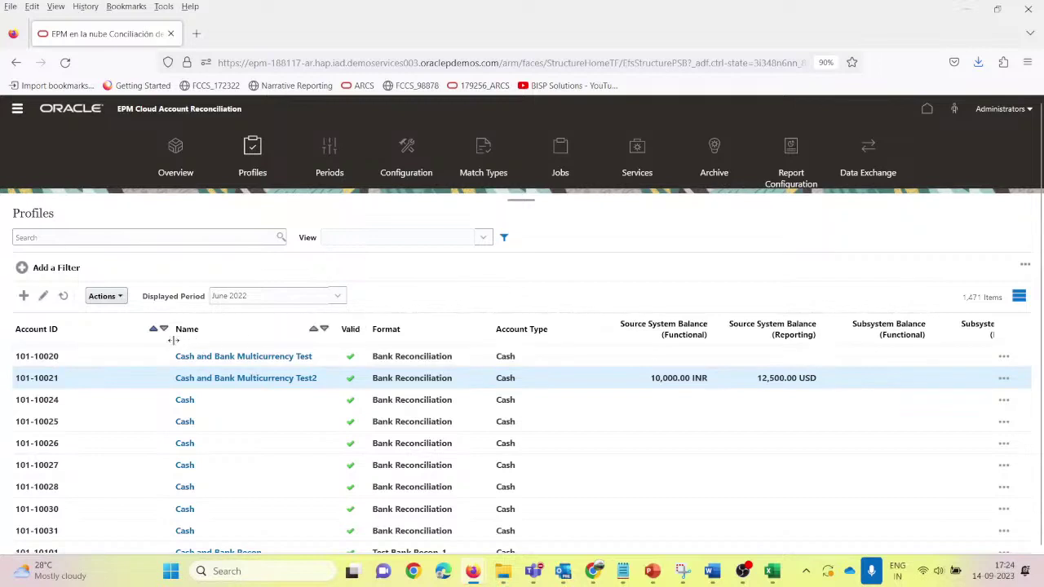
Step: Narrow the Account ID, Format, Account Type and four balance columns so Preparer fits
{"action": "left_click_drag", "start_coordinate": [171, 342], "coordinate": [103, 343]}
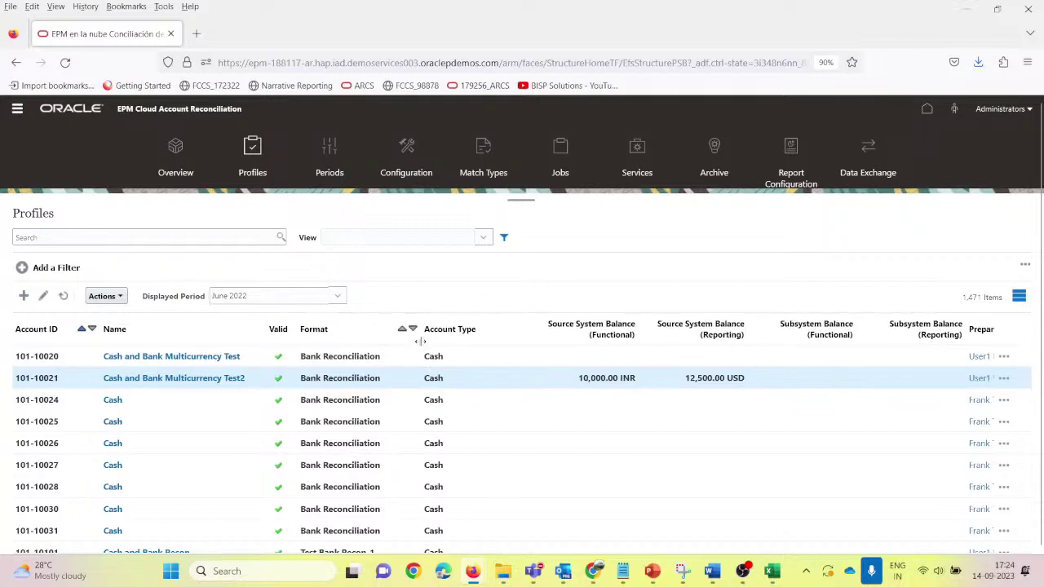
{"action": "left_click_drag", "start_coordinate": [418, 336], "coordinate": [394, 336]}
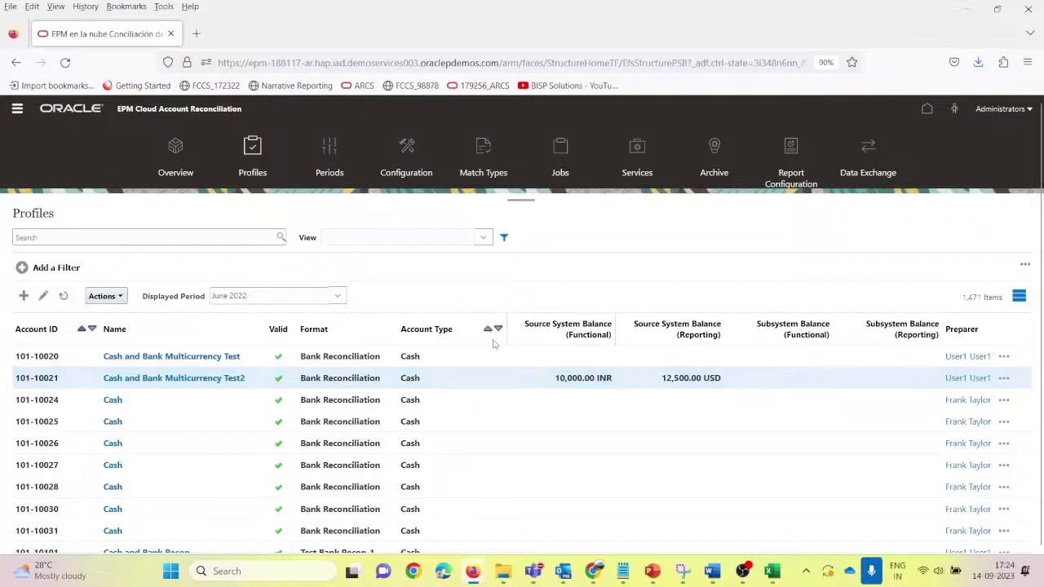
{"action": "left_click_drag", "start_coordinate": [506, 341], "coordinate": [451, 341]}
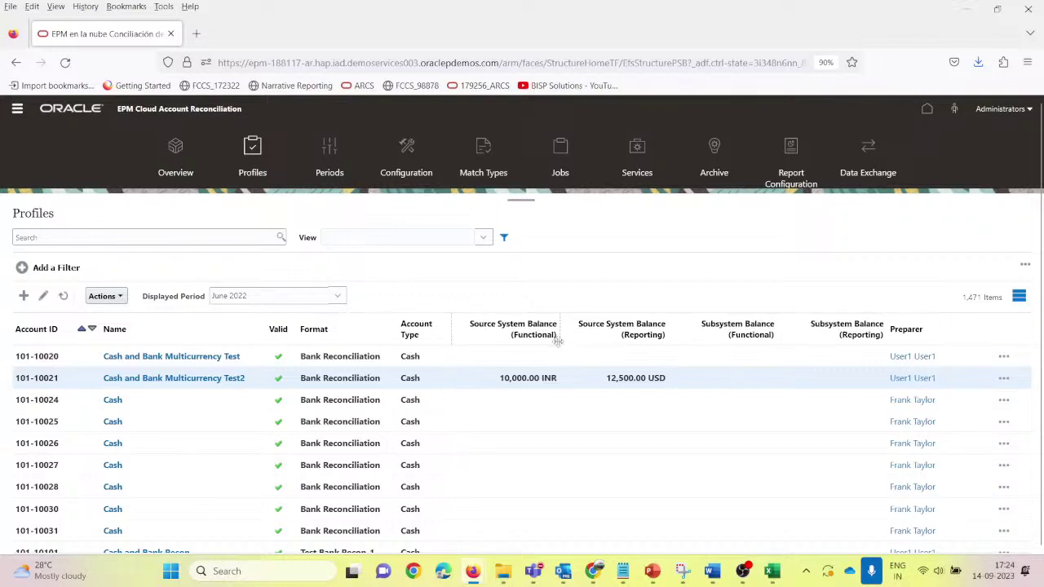
{"action": "left_click_drag", "start_coordinate": [560, 341], "coordinate": [543, 341]}
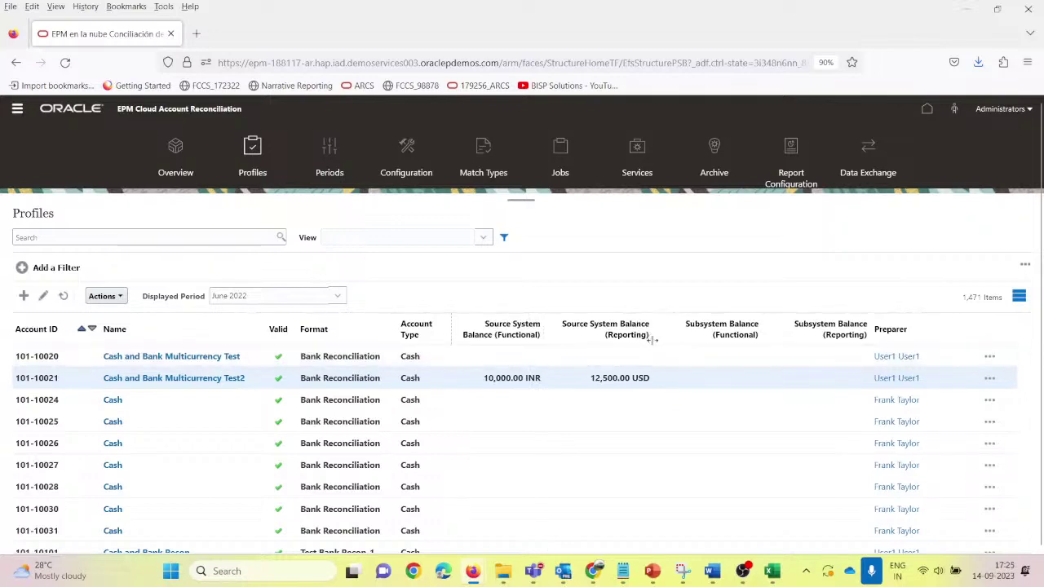
{"action": "left_click_drag", "start_coordinate": [652, 339], "coordinate": [633, 343]}
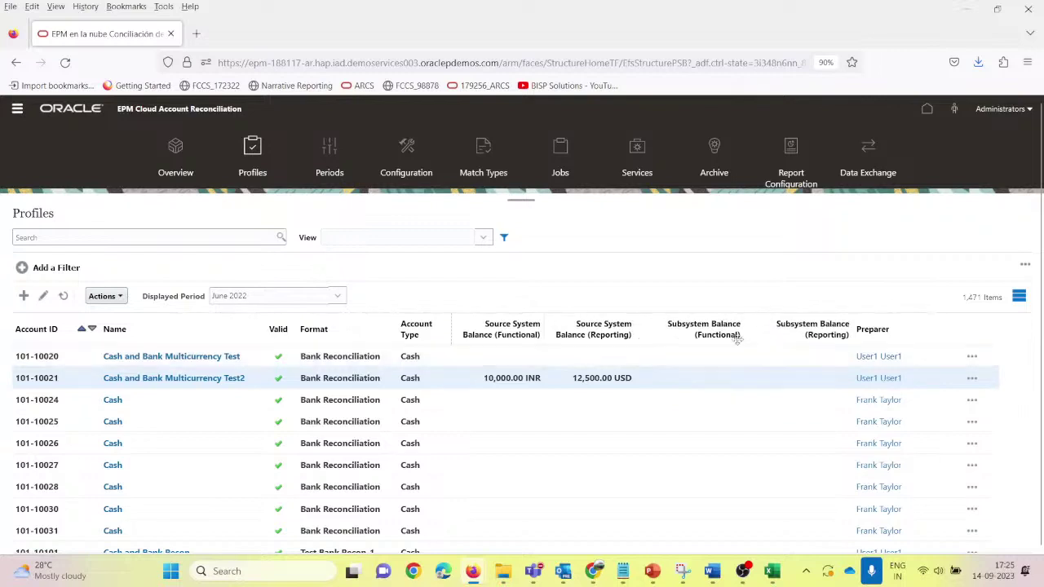
{"action": "left_click_drag", "start_coordinate": [744, 342], "coordinate": [697, 346]}
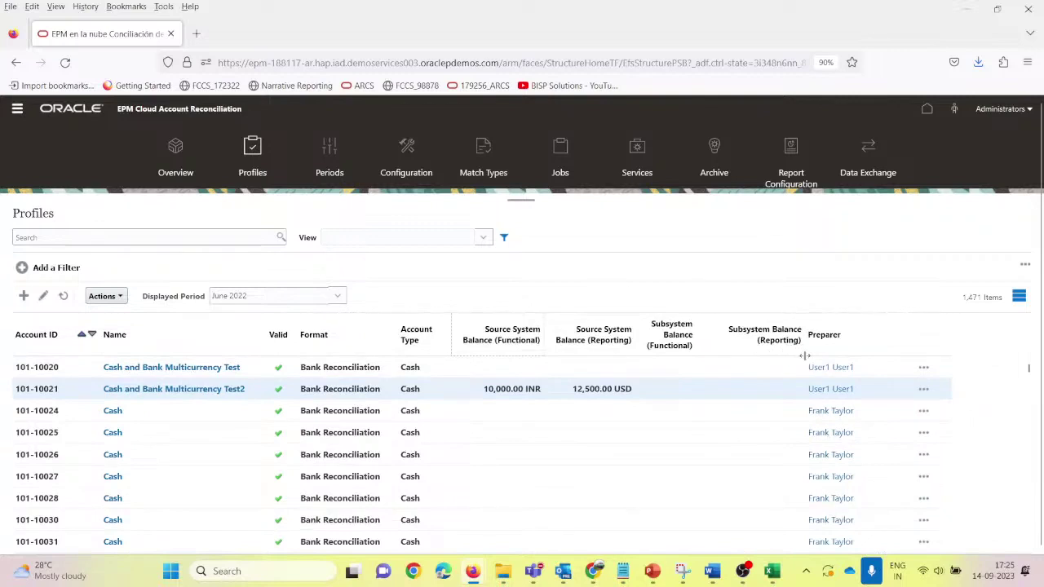
{"action": "left_click_drag", "start_coordinate": [802, 360], "coordinate": [757, 363]}
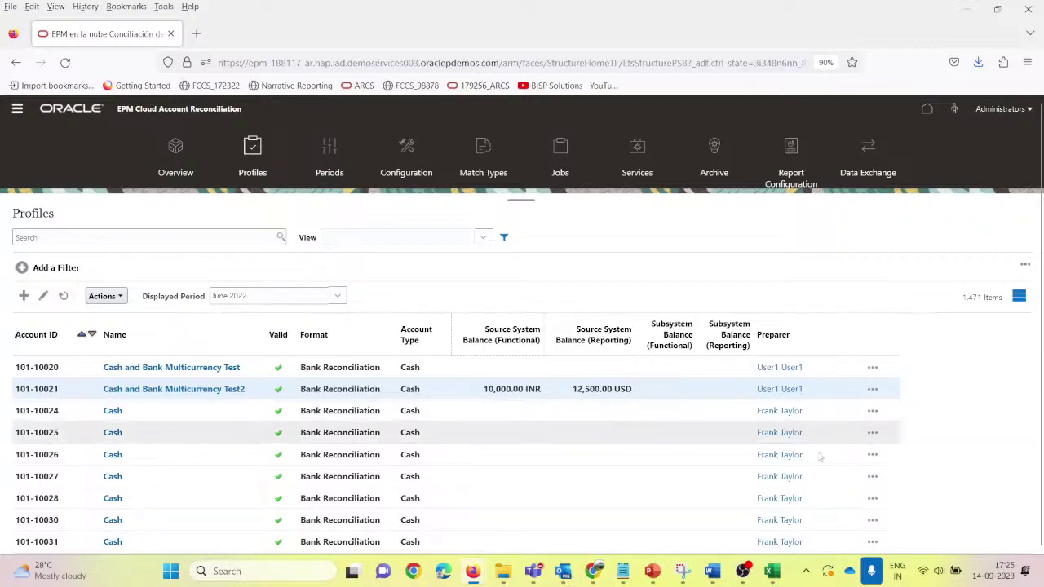
Step: Open 101-10021_SubS_MultiCurr_csv from the Webinar folder and check its 7,000 INR amount in E2
{"action": "left_click", "coordinate": [773, 574]}
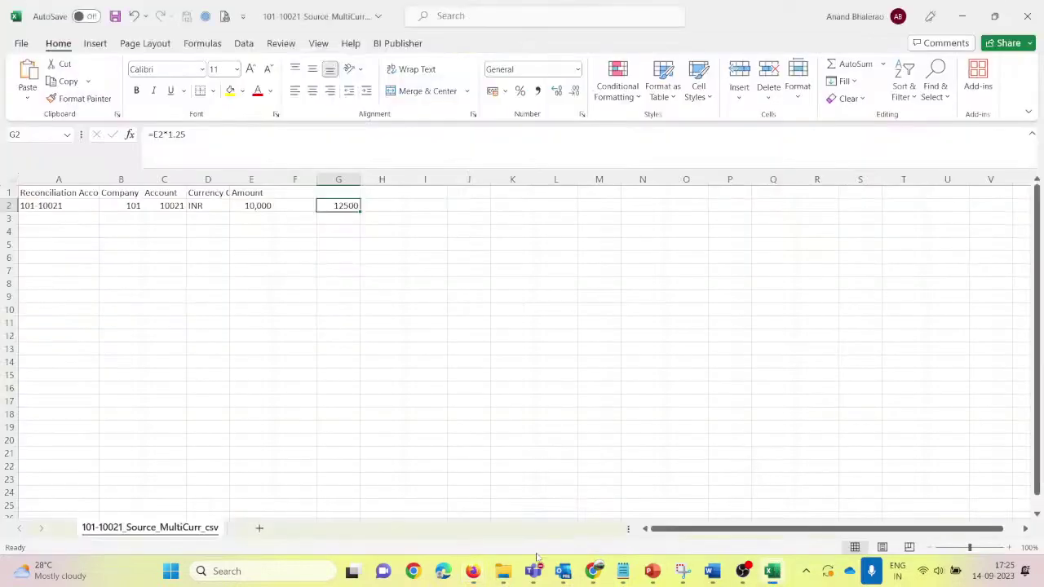
{"action": "mouse_move", "coordinate": [501, 575]}
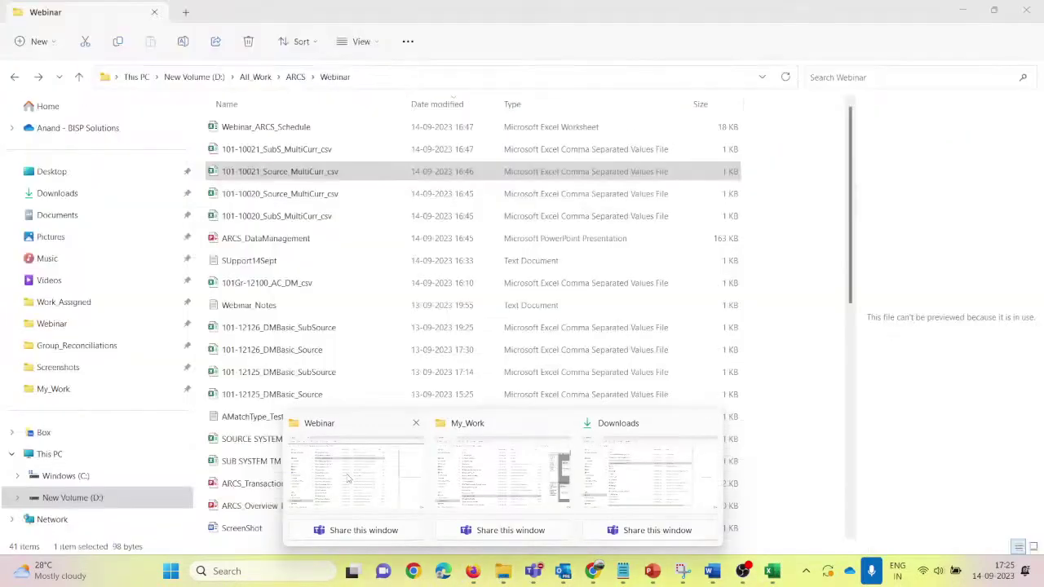
{"action": "left_click", "coordinate": [349, 478]}
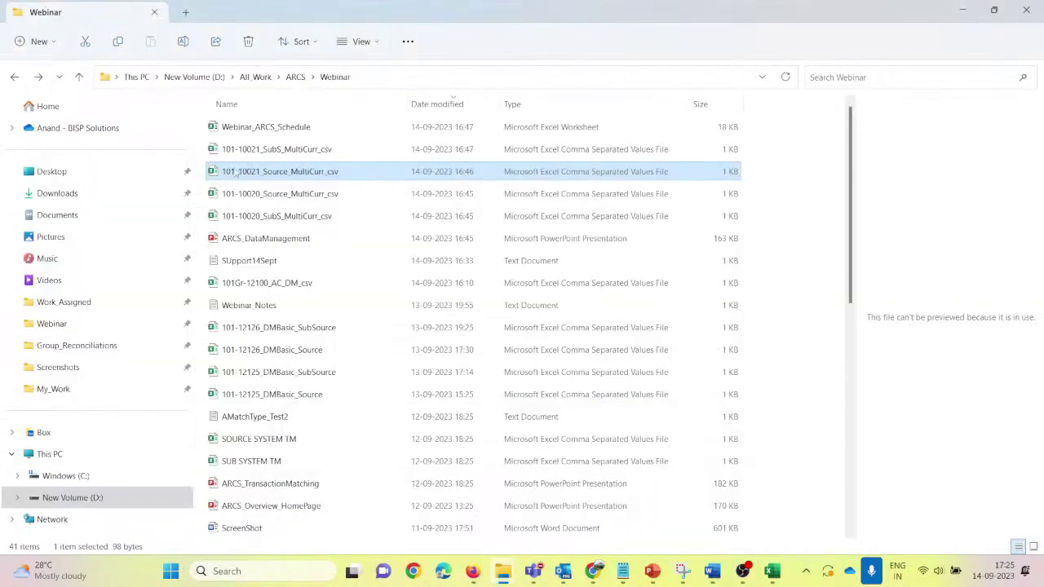
{"action": "left_click", "coordinate": [276, 150]}
{"action": "key", "text": "alt+Tab"}
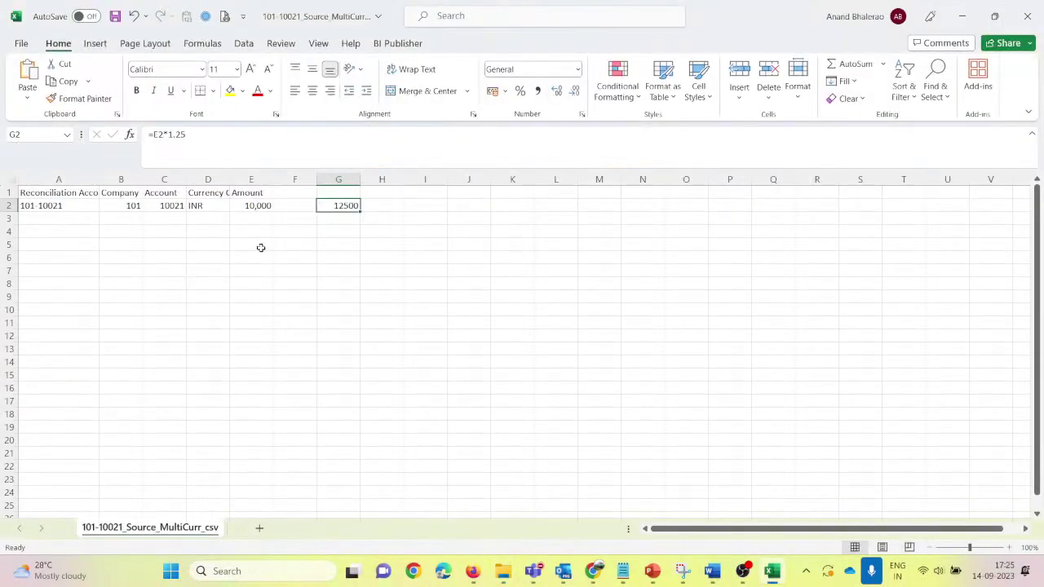
{"action": "left_click", "coordinate": [268, 247]}
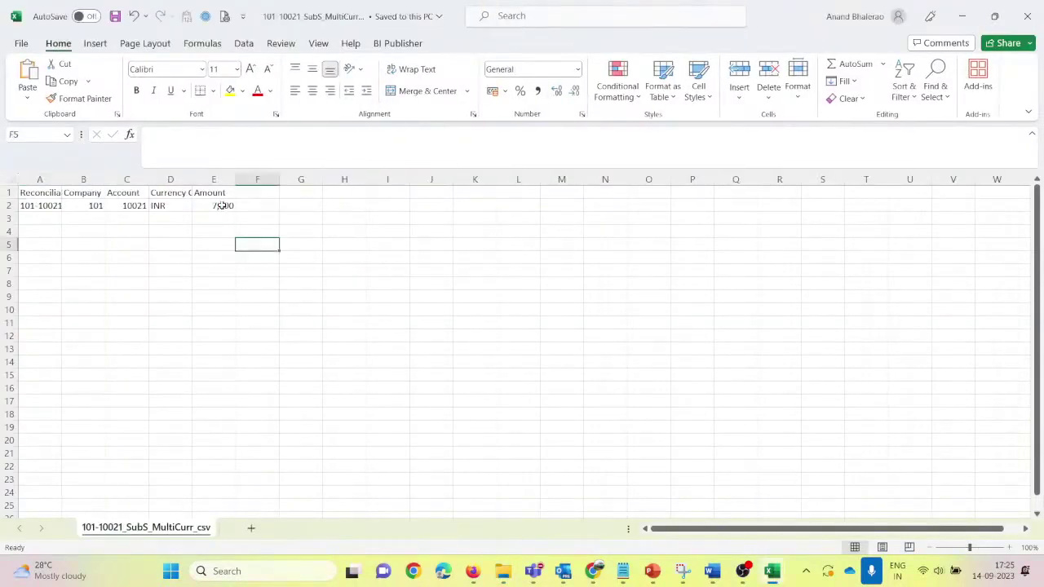
{"action": "left_click", "coordinate": [221, 206]}
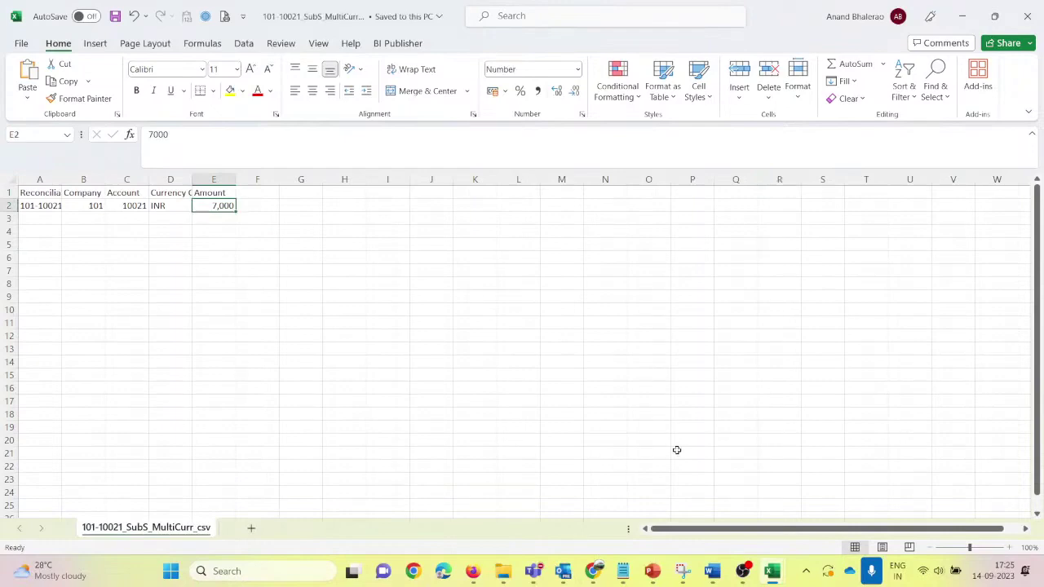
Step: Switch to Data Management and open the Location page under Setup's Integration Setup
{"action": "mouse_move", "coordinate": [478, 577]}
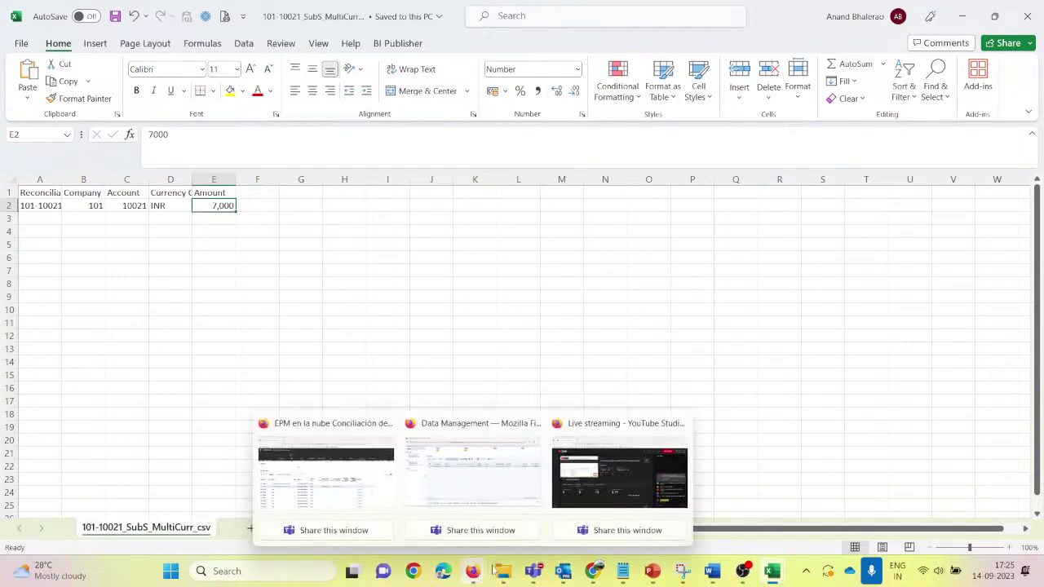
{"action": "left_click", "coordinate": [481, 475]}
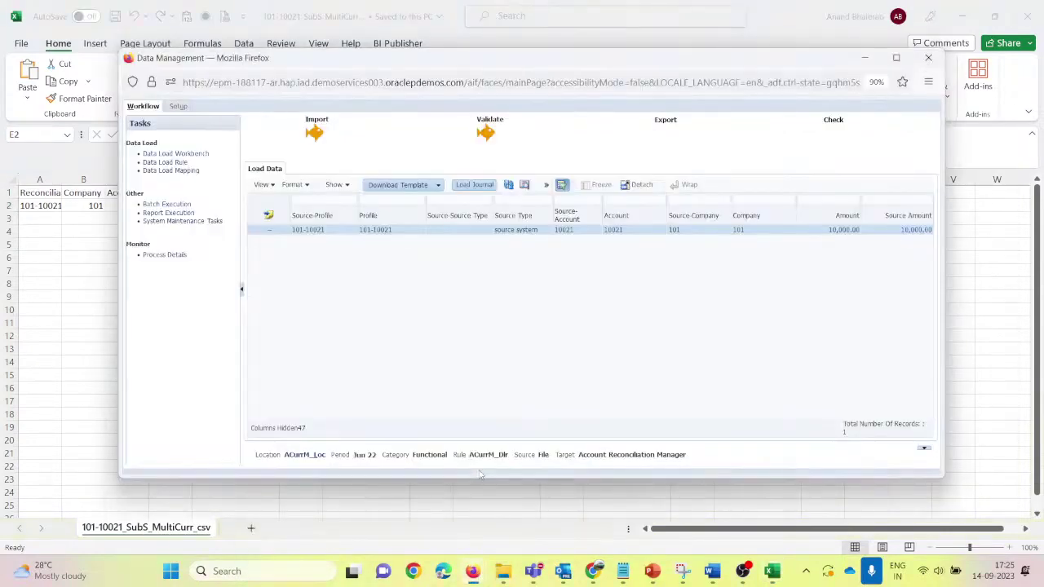
{"action": "left_click", "coordinate": [178, 107]}
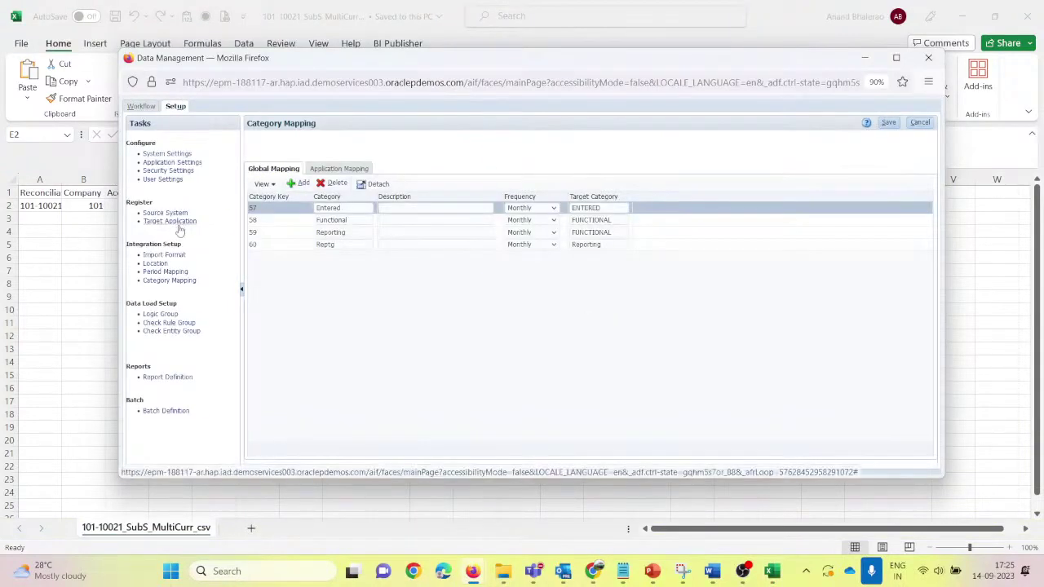
{"action": "left_click", "coordinate": [183, 255]}
{"action": "left_click", "coordinate": [155, 263]}
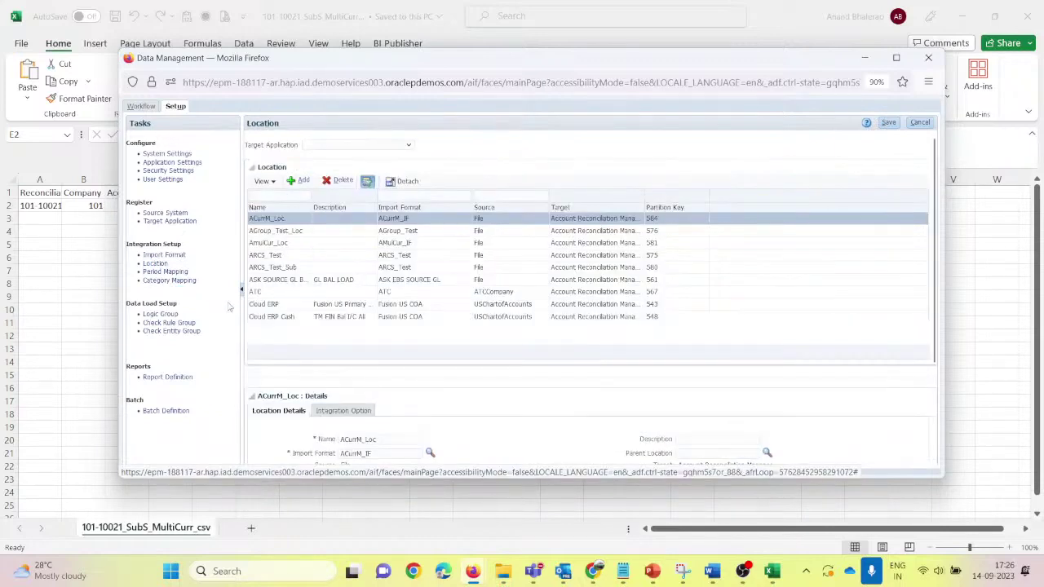
{"action": "scroll", "coordinate": [443, 360], "scroll_direction": "down", "scroll_amount": 3}
{"action": "scroll", "coordinate": [490, 285], "scroll_direction": "up", "scroll_amount": 3}
Step: Add a new location and enter ACurrMSS_Loc as its name
{"action": "left_click", "coordinate": [300, 181]}
{"action": "left_click", "coordinate": [365, 439]}
{"action": "scroll", "coordinate": [366, 440], "scroll_direction": "down", "scroll_amount": 1}
{"action": "type", "text": "ACurrM_Export"}
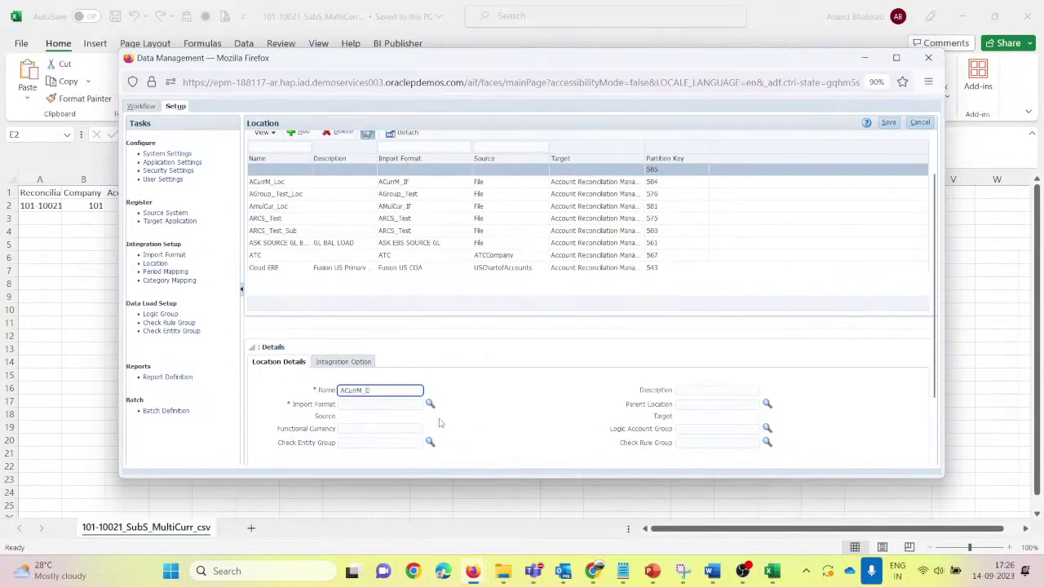
{"action": "key", "text": "BackSpace"}
{"action": "type", "text": "Loc"}
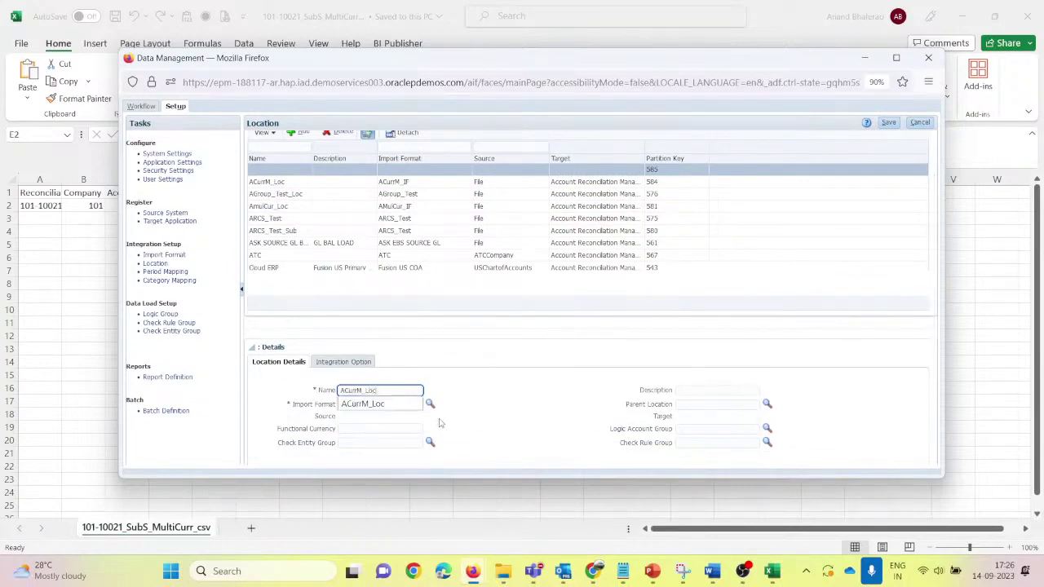
{"action": "key", "text": "Left"}
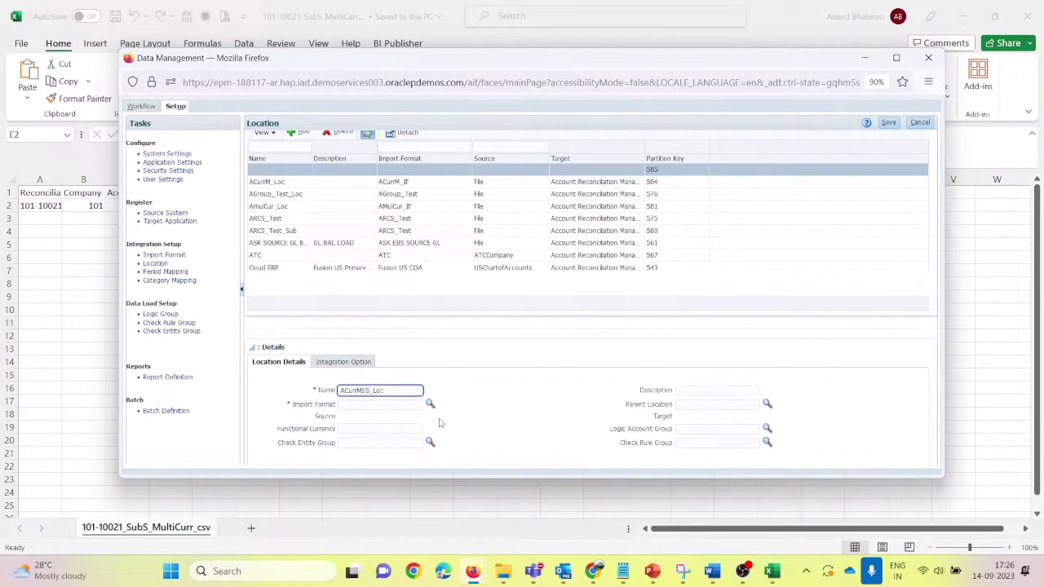
{"action": "key", "text": "ctrl+a"}
{"action": "key", "text": "ctrl+c"}
Step: Copy the name ACurrMSS_Loc into the Notepad notes
{"action": "key", "text": "alt+Tab"}
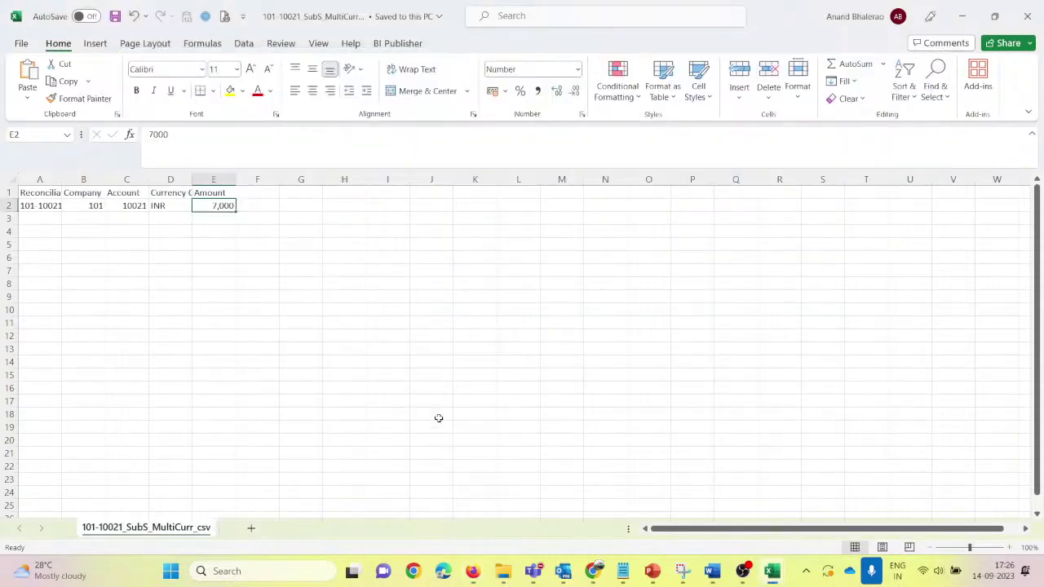
{"action": "key", "text": "alt+Tab"}
{"action": "key", "text": "alt+Tab"}
{"action": "key", "text": "alt+Tab"}
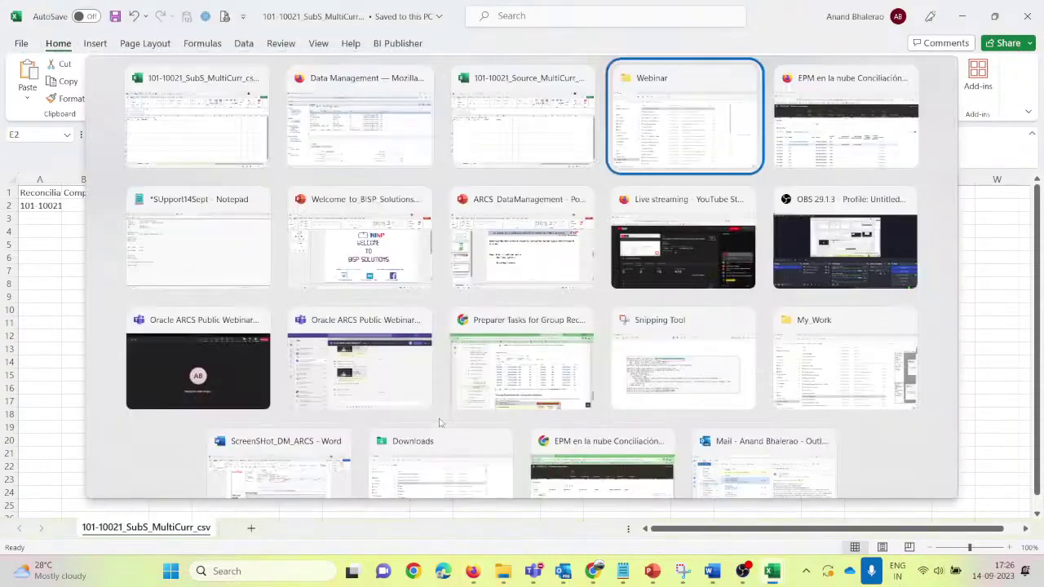
{"action": "key", "text": "alt+Tab"}
{"action": "key", "text": "alt+Tab"}
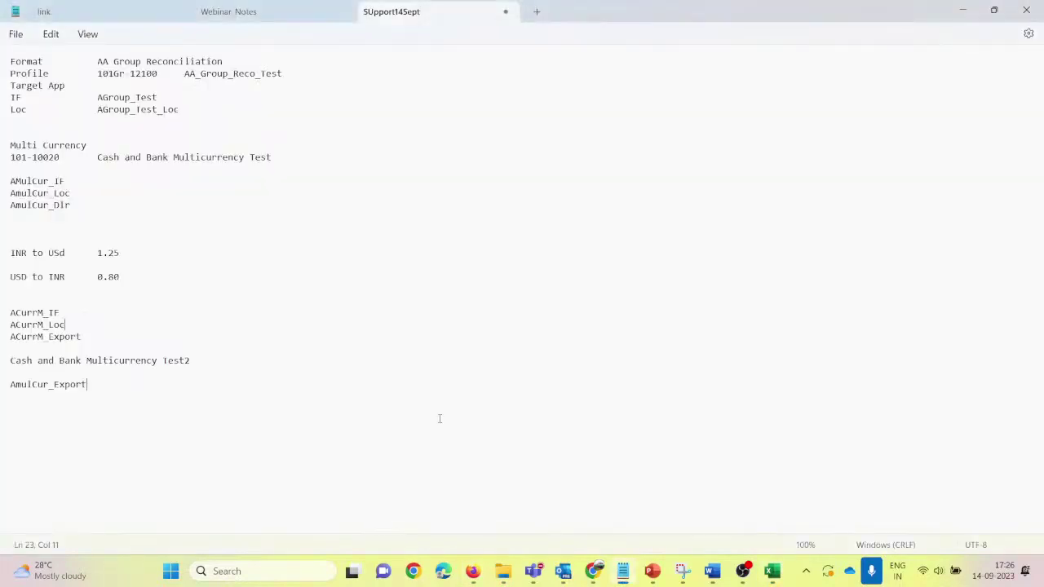
{"action": "key", "text": "ctrl+v"}
{"action": "key", "text": "alt+Tab"}
{"action": "key", "text": "alt+Tab"}
{"action": "key", "text": "alt+Tab"}
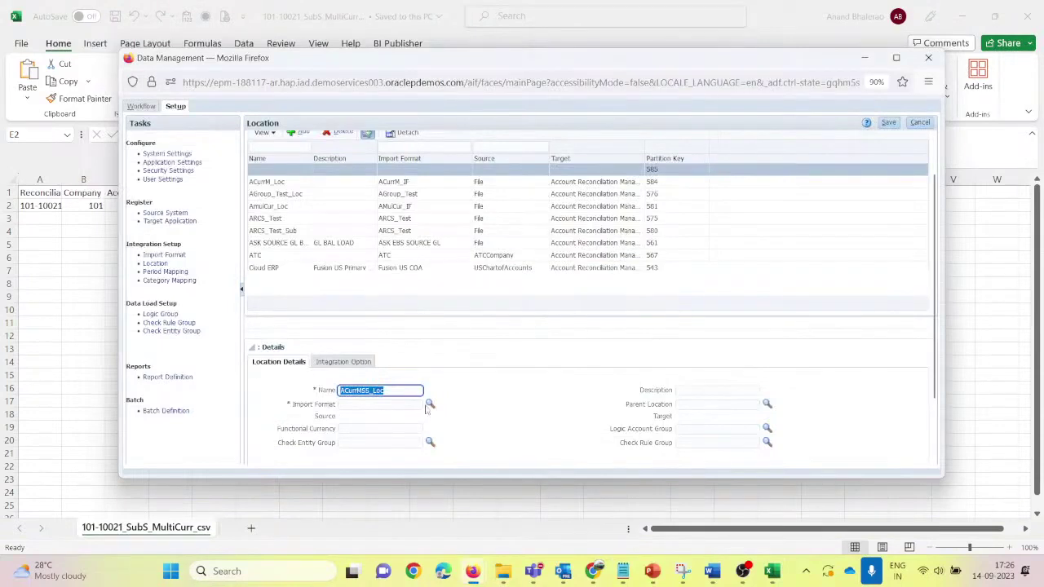
Step: Assign the ACurrM_IF import format to the location and save it
{"action": "left_click", "coordinate": [430, 404]}
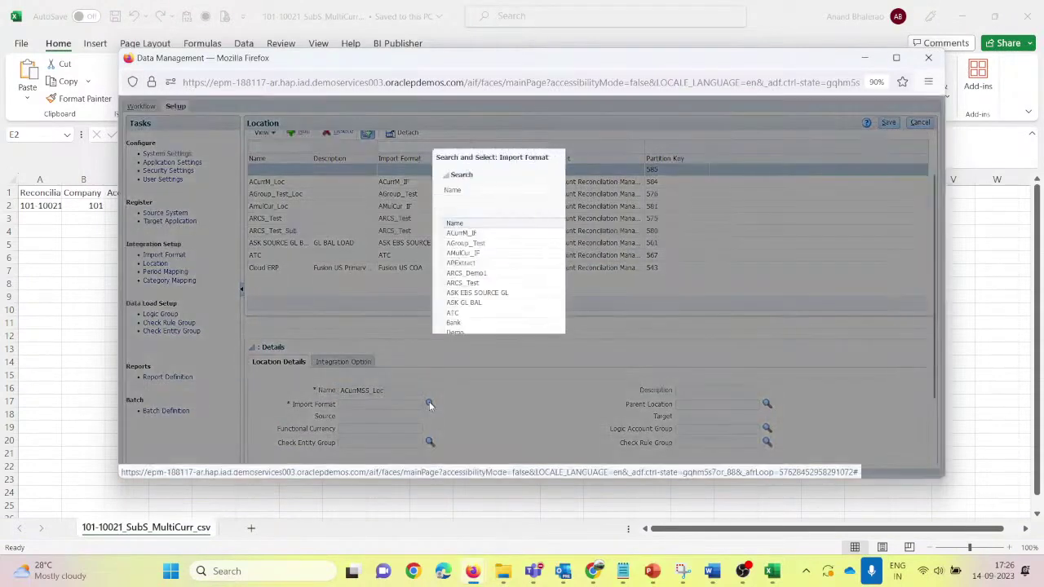
{"action": "left_click", "coordinate": [483, 234]}
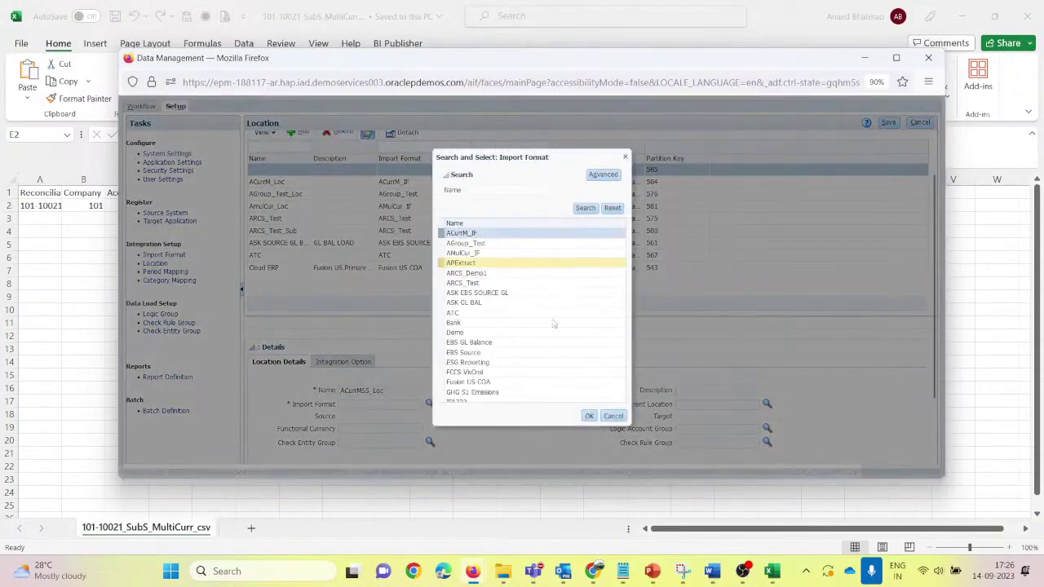
{"action": "left_click", "coordinate": [589, 417]}
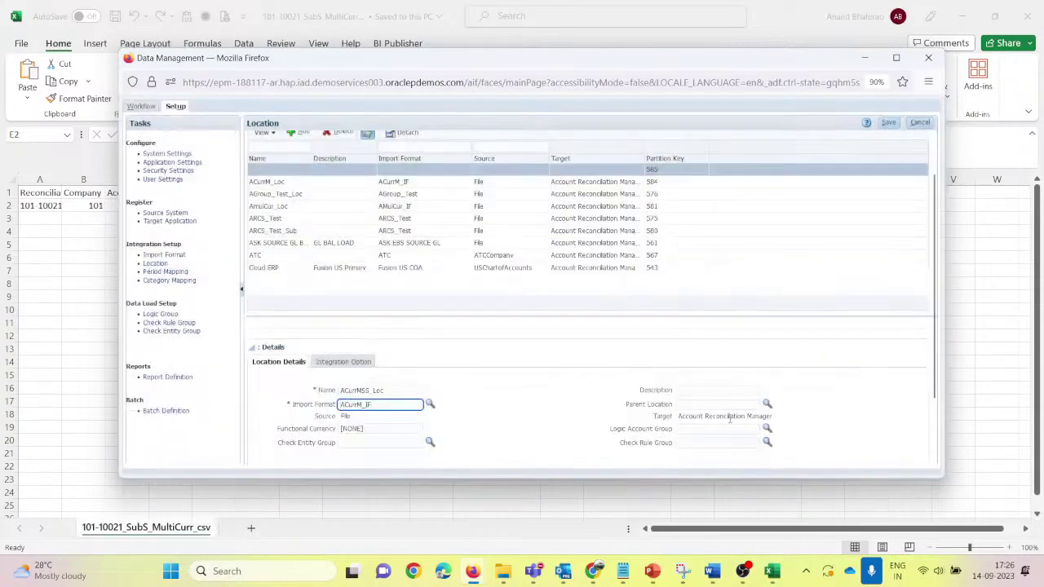
{"action": "left_click", "coordinate": [888, 121]}
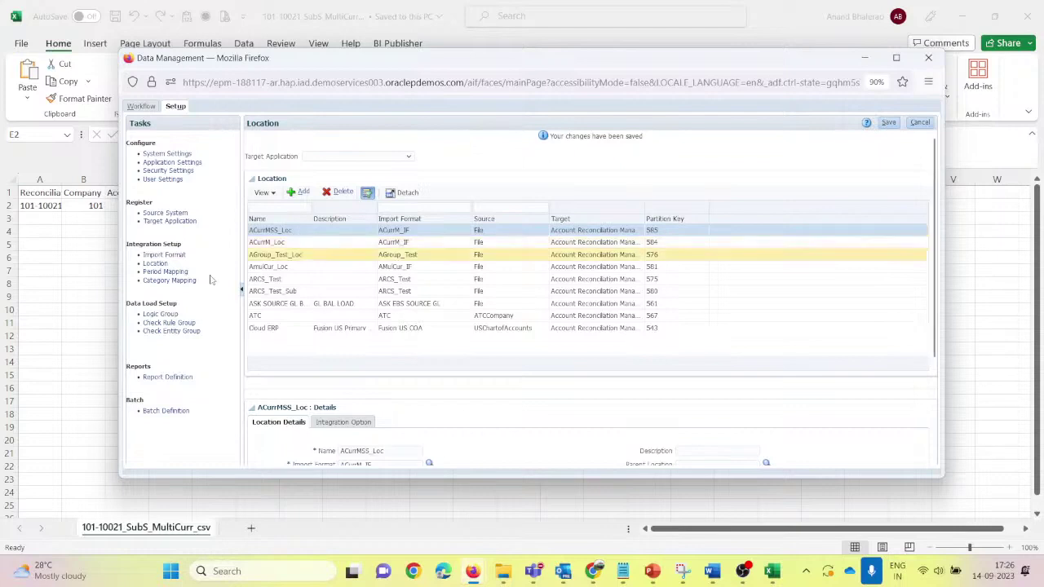
Step: Check the period and category mappings, then return to the Data Load Workbench
{"action": "left_click", "coordinate": [158, 275]}
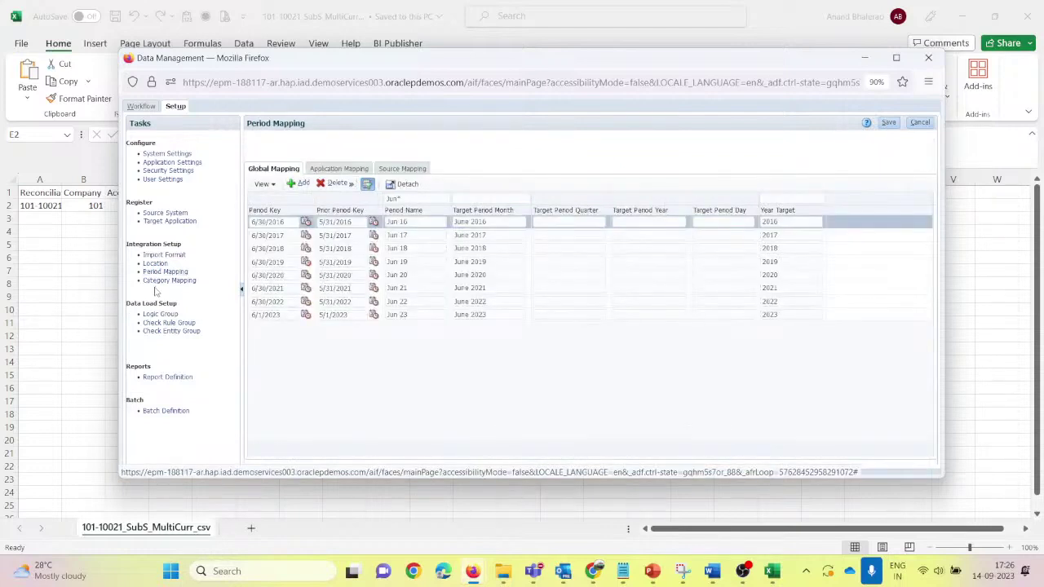
{"action": "left_click", "coordinate": [161, 282]}
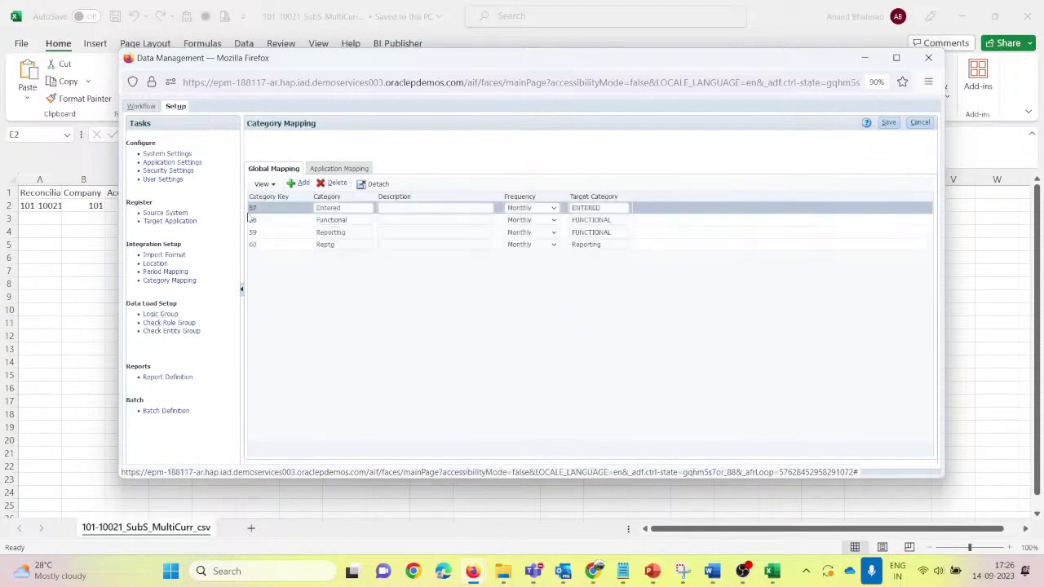
{"action": "left_click", "coordinate": [147, 106]}
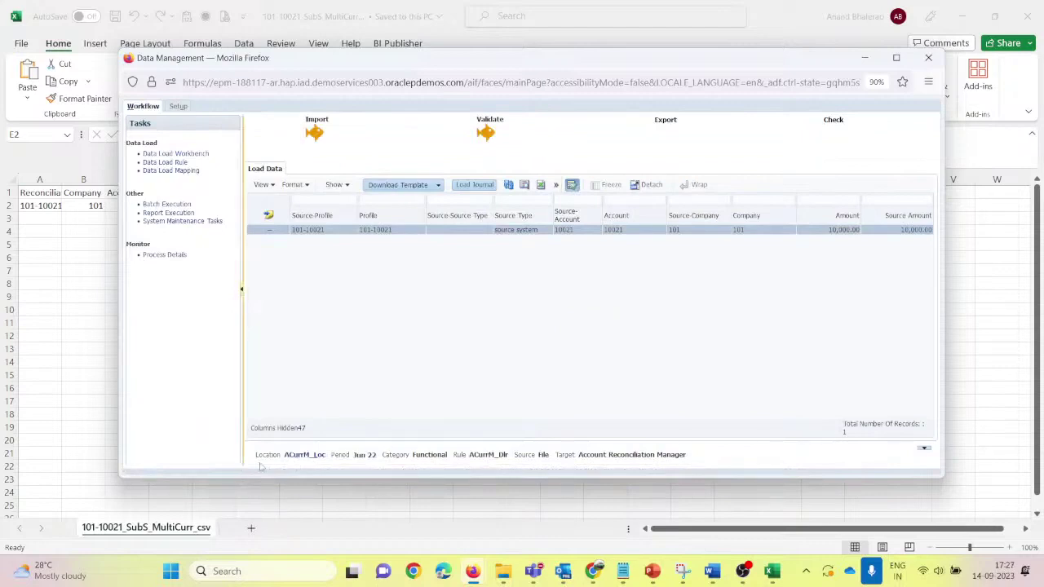
Step: Set the workbench point of view to location ACurrMSS_Loc for Jun 22, Functional
{"action": "left_click", "coordinate": [302, 455]}
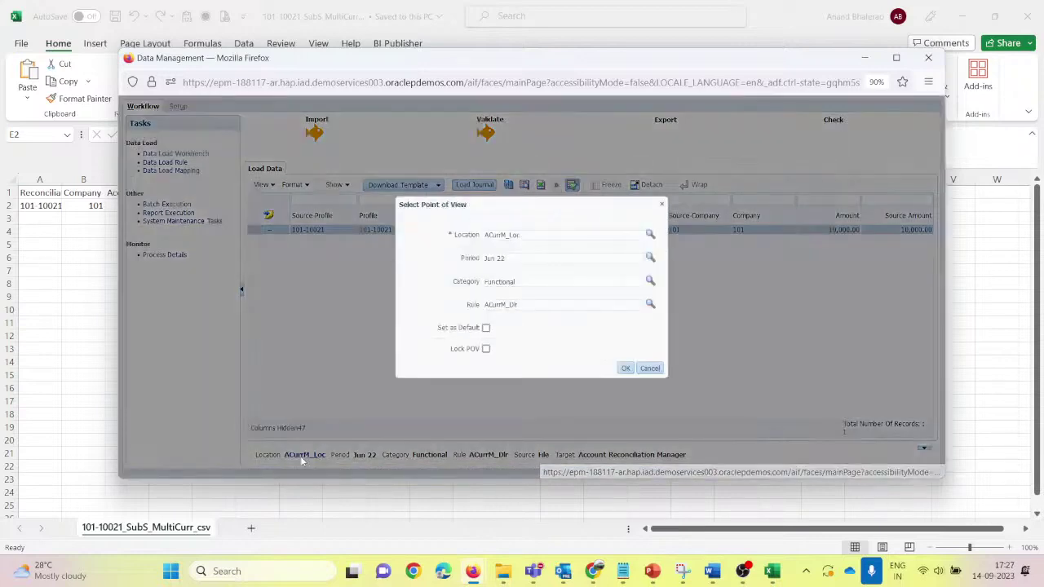
{"action": "left_click", "coordinate": [650, 235]}
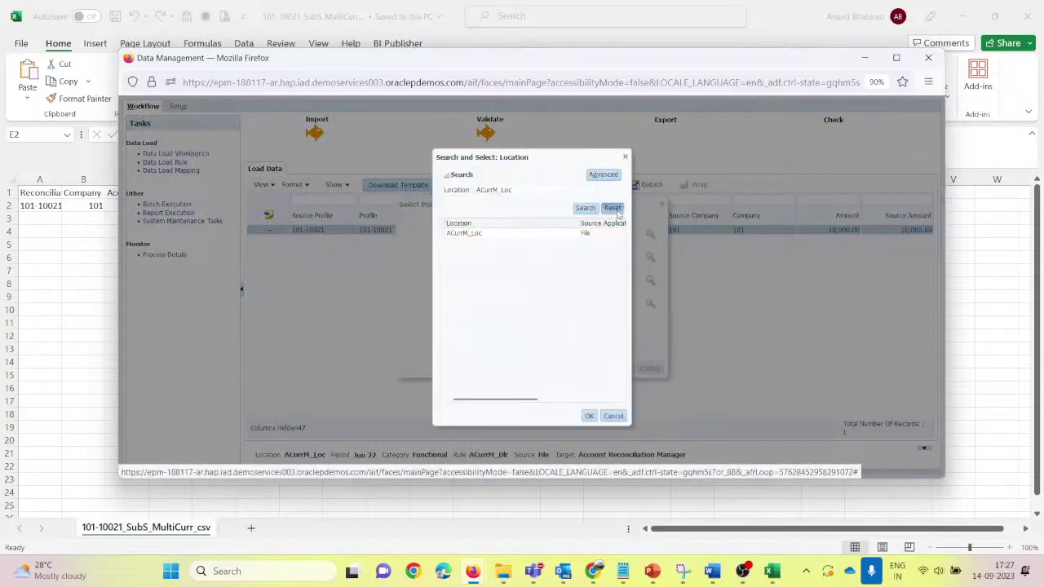
{"action": "left_click", "coordinate": [612, 208]}
{"action": "left_click", "coordinate": [584, 208]}
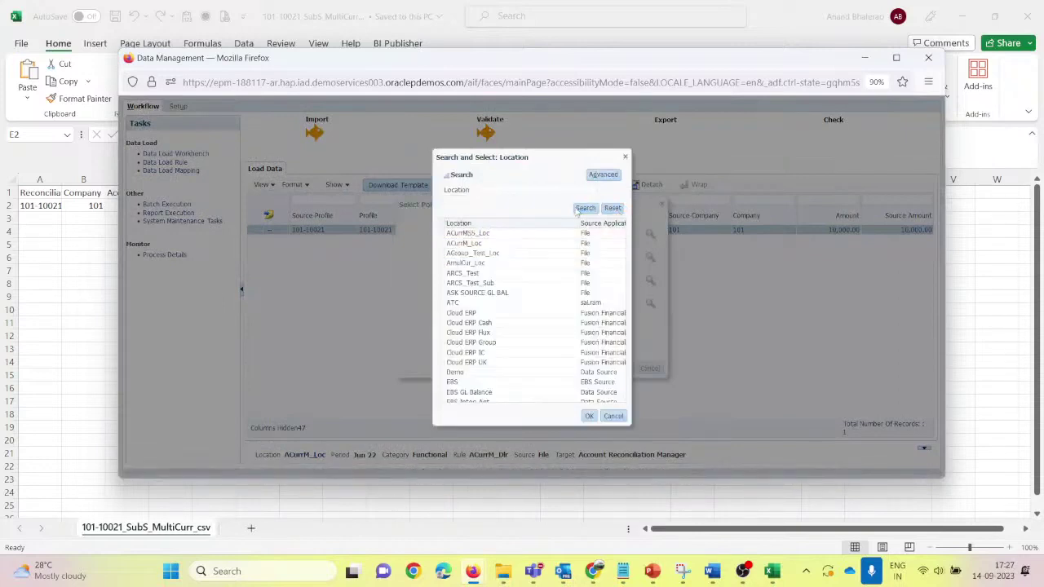
{"action": "left_click", "coordinate": [501, 236]}
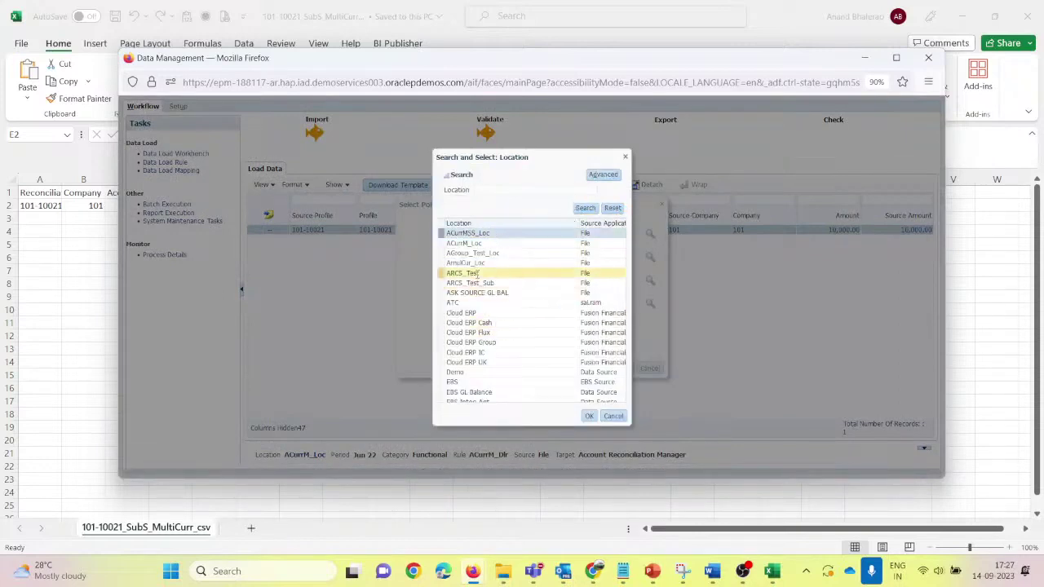
{"action": "left_click", "coordinate": [588, 416]}
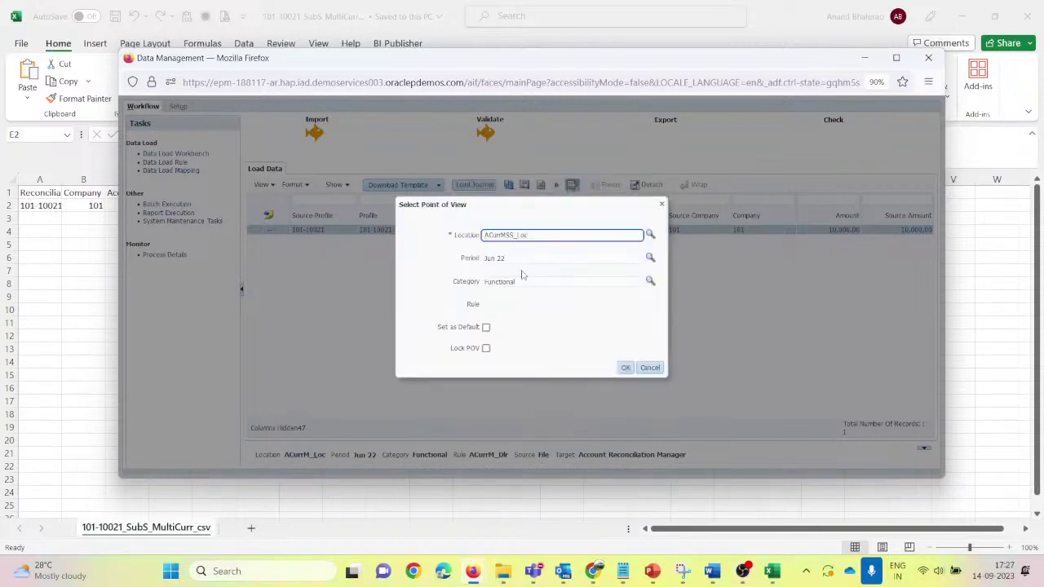
{"action": "left_click", "coordinate": [625, 368]}
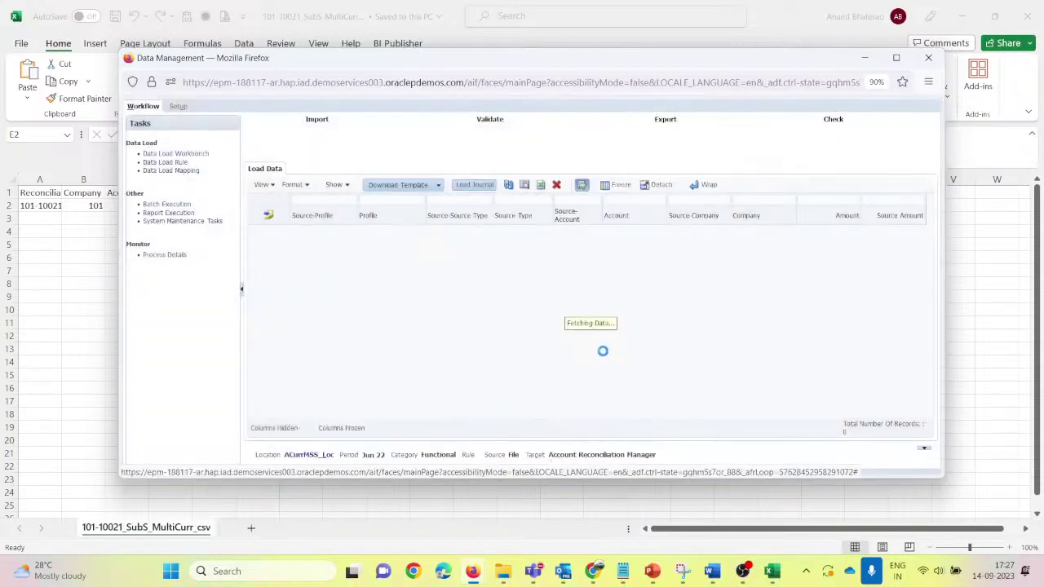
Step: In Data Load Mapping's Like tab, save an Account mapping of * to *
{"action": "left_click", "coordinate": [172, 171]}
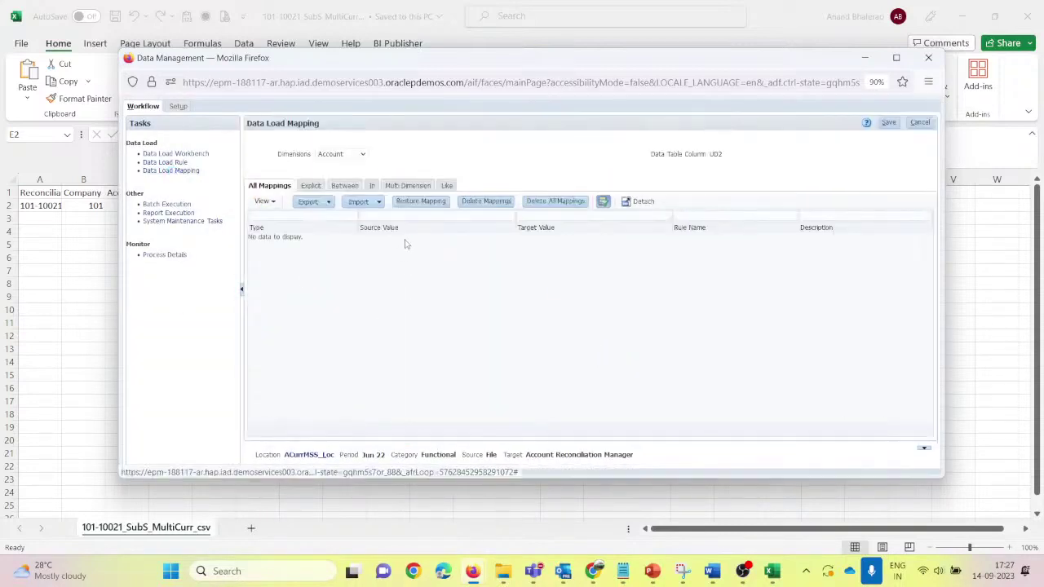
{"action": "left_click", "coordinate": [447, 186]}
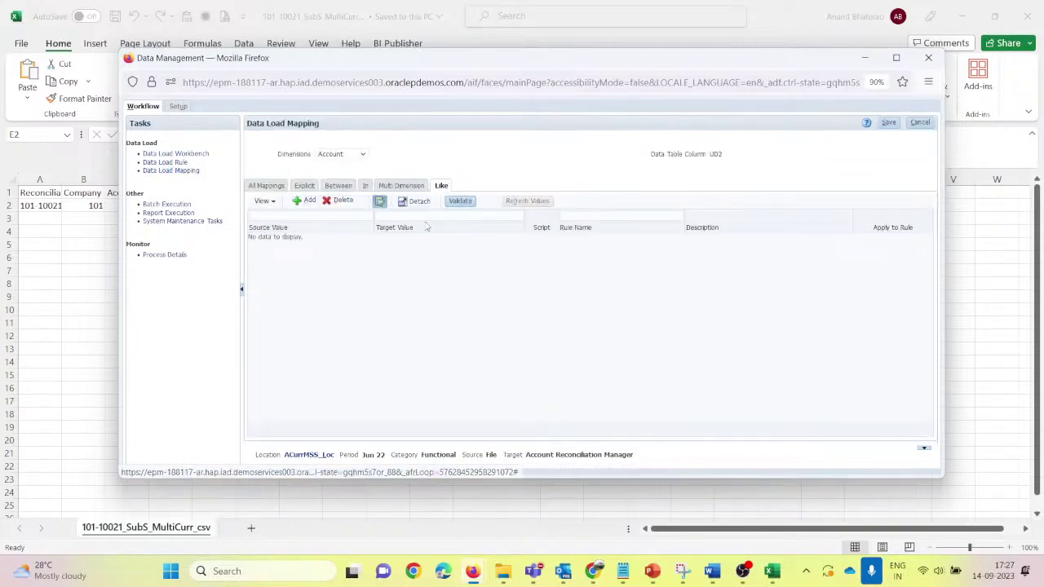
{"action": "left_click", "coordinate": [304, 201]}
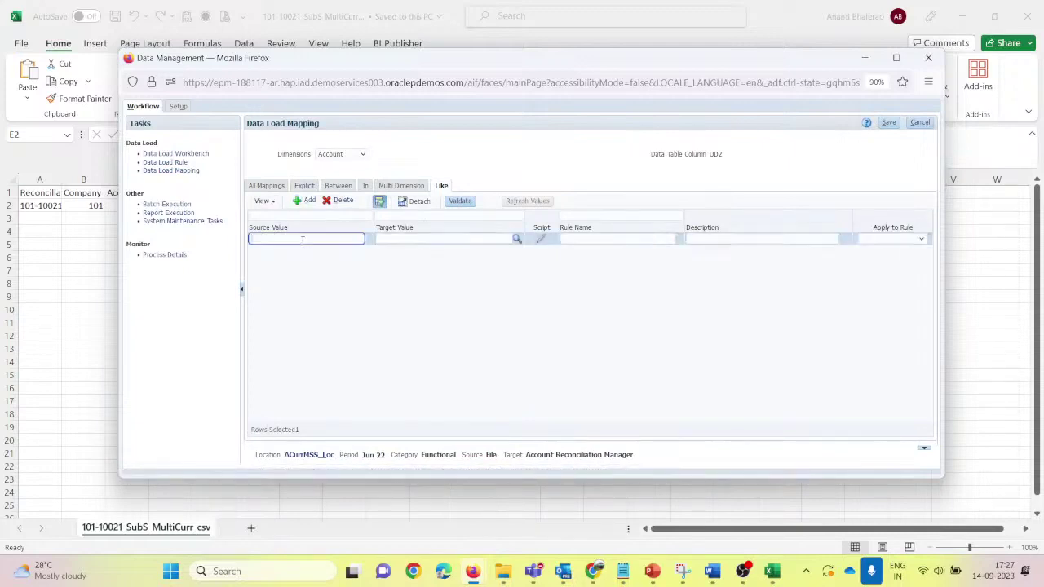
{"action": "left_click", "coordinate": [302, 240]}
{"action": "type", "text": "*"}
{"action": "key", "text": "Tab"}
{"action": "type", "text": "*"}
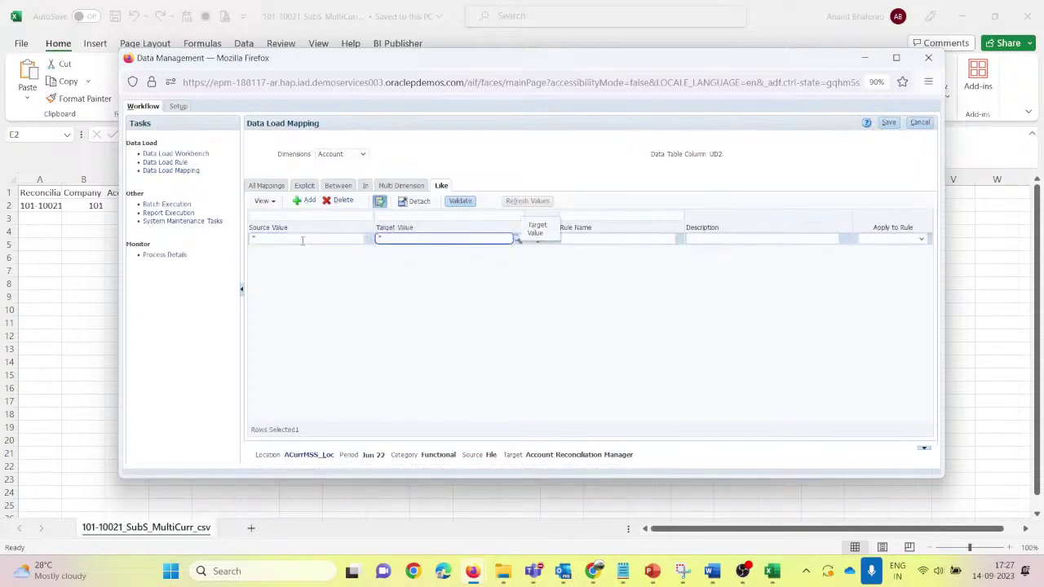
{"action": "key", "text": "Tab"}
{"action": "key", "text": "Tab"}
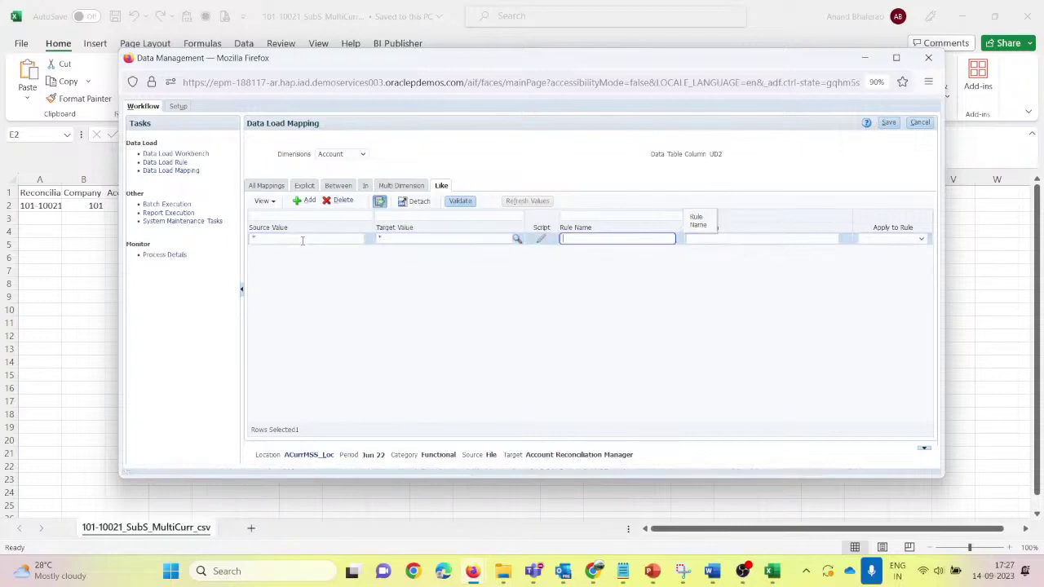
{"action": "left_click", "coordinate": [890, 124]}
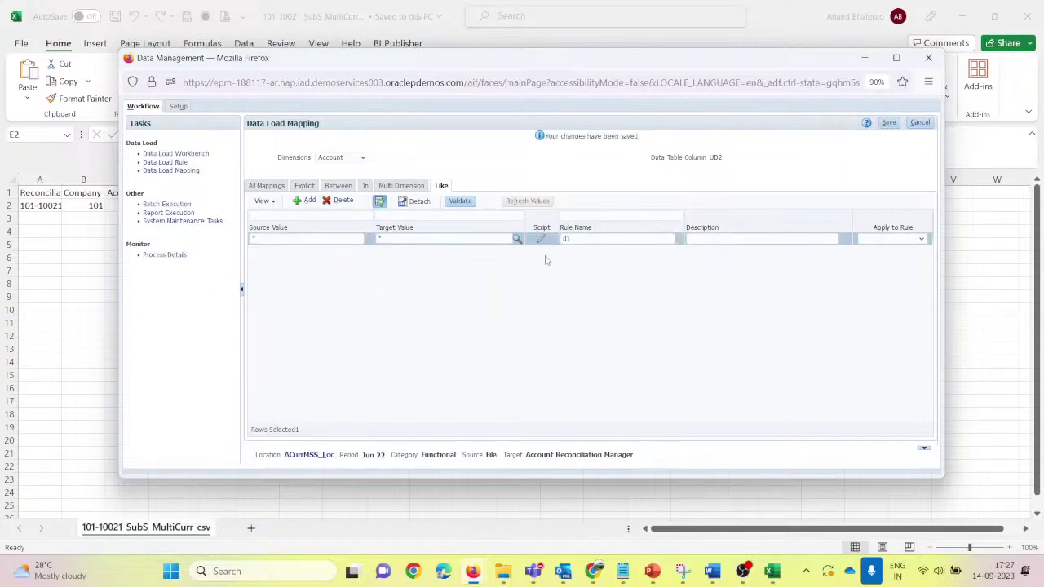
Step: Save a Company Like mapping of * to * with rule name d2
{"action": "left_click", "coordinate": [363, 157]}
{"action": "left_click", "coordinate": [335, 179]}
{"action": "left_click", "coordinate": [300, 200]}
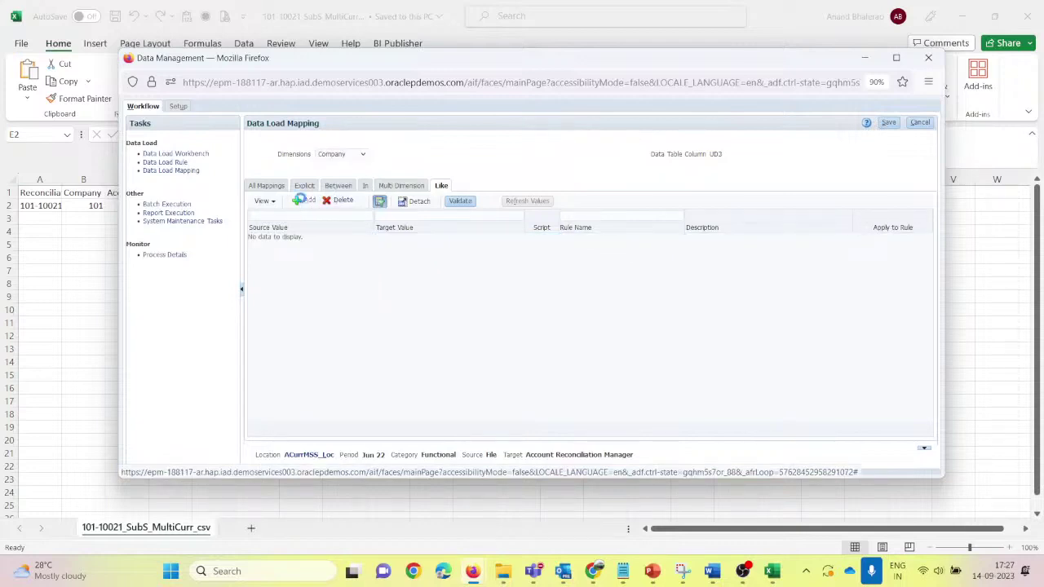
{"action": "left_click", "coordinate": [290, 238]}
{"action": "type", "text": "*"}
{"action": "key", "text": "Tab"}
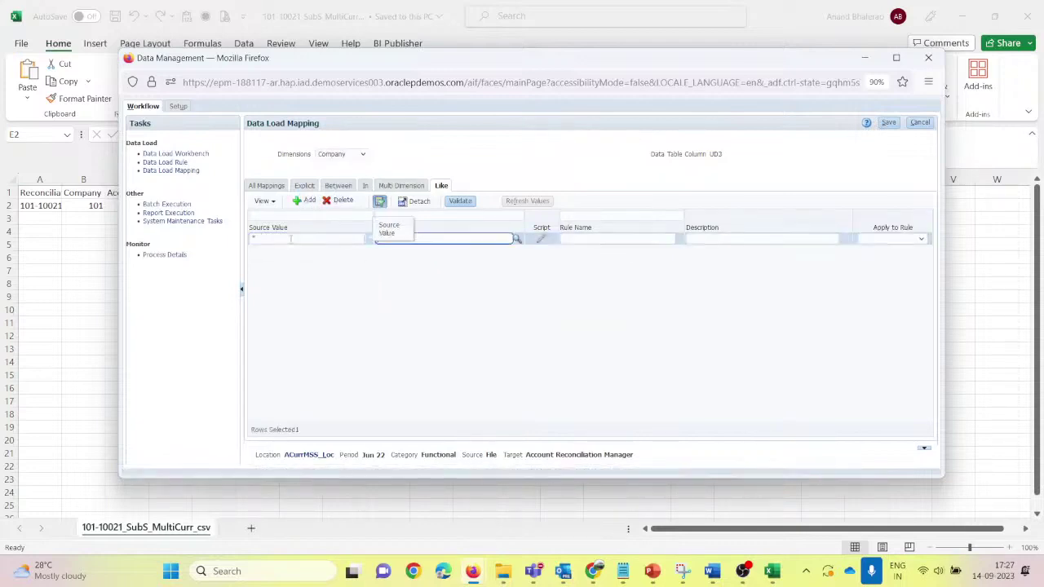
{"action": "type", "text": "*"}
{"action": "key", "text": "Tab"}
{"action": "key", "text": "Tab"}
{"action": "type", "text": "d2"}
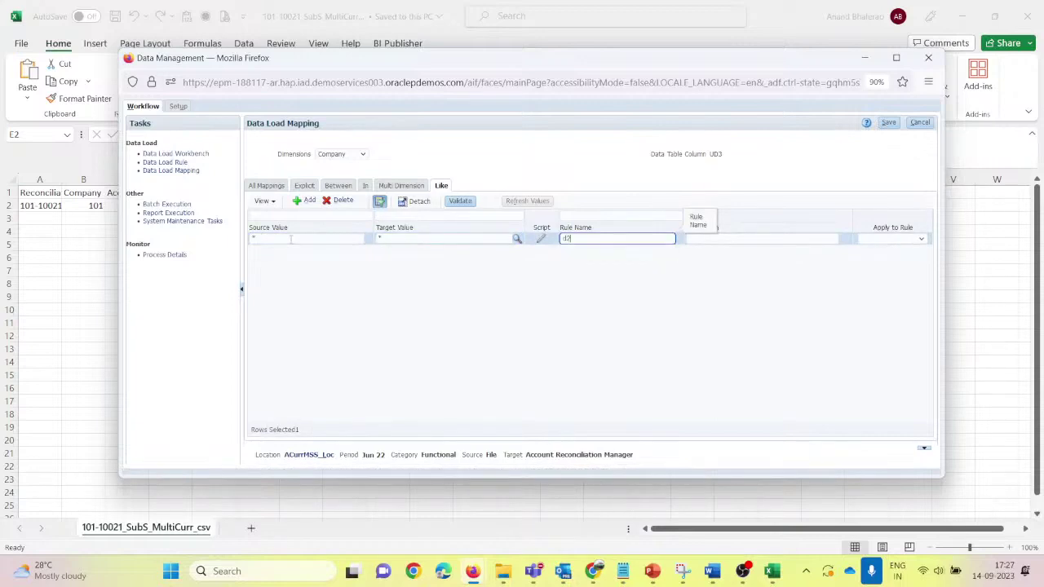
{"action": "key", "text": "Tab"}
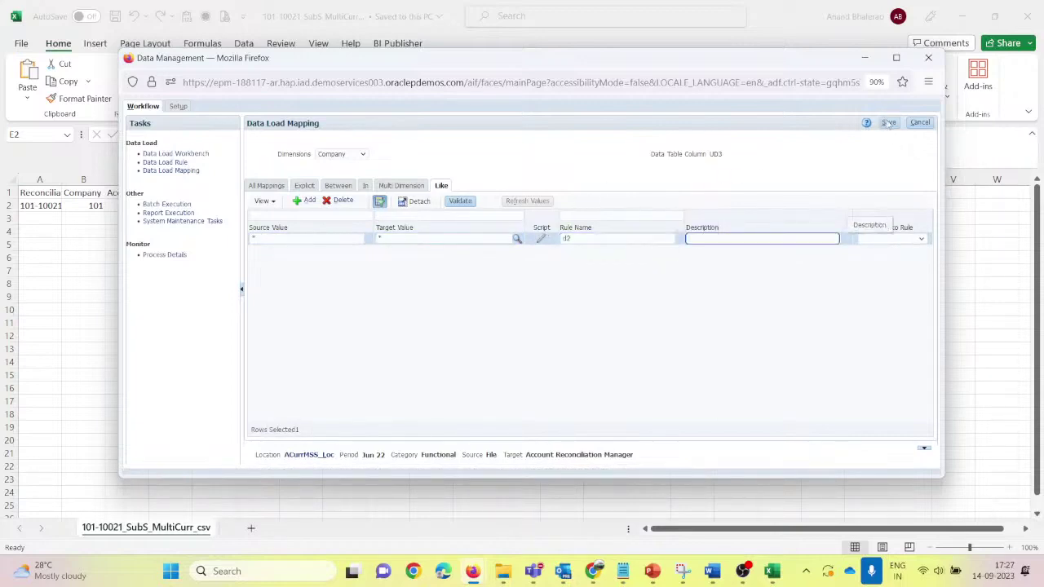
{"action": "left_click", "coordinate": [889, 123]}
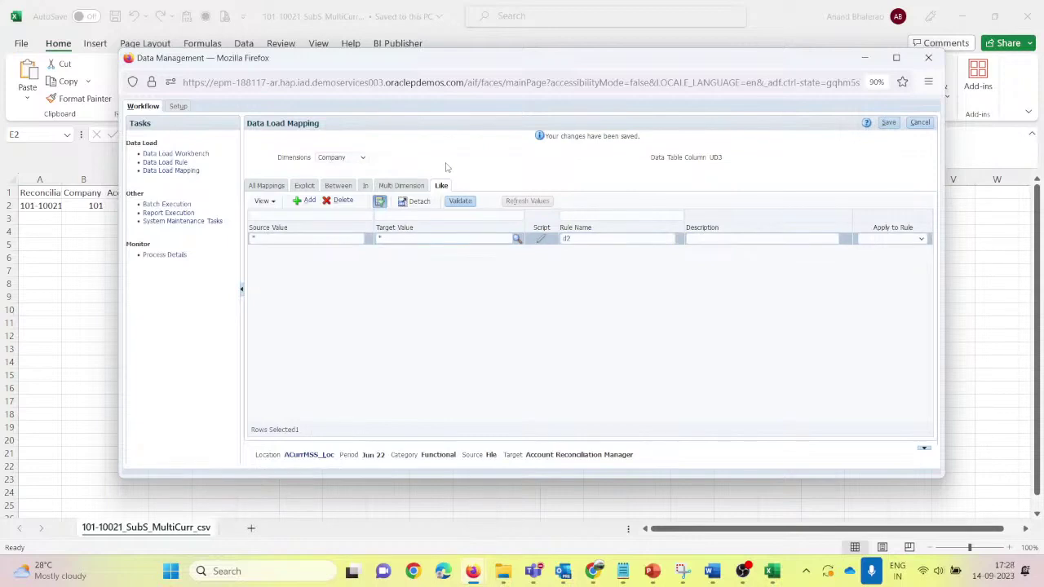
Step: Save a Data Like mapping of * to * with rule name d3
{"action": "left_click", "coordinate": [343, 161]}
{"action": "left_click", "coordinate": [334, 196]}
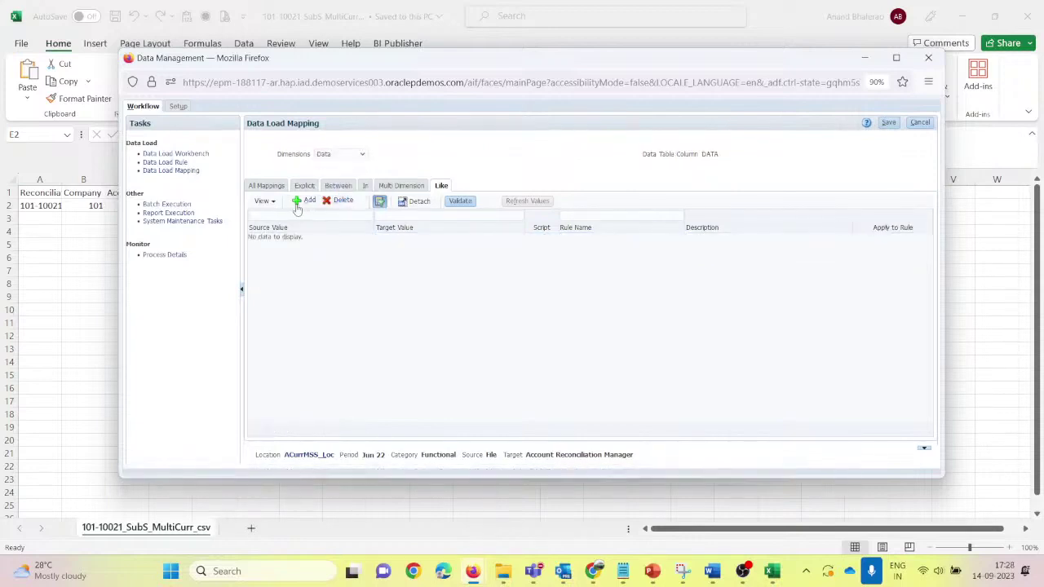
{"action": "left_click", "coordinate": [304, 200]}
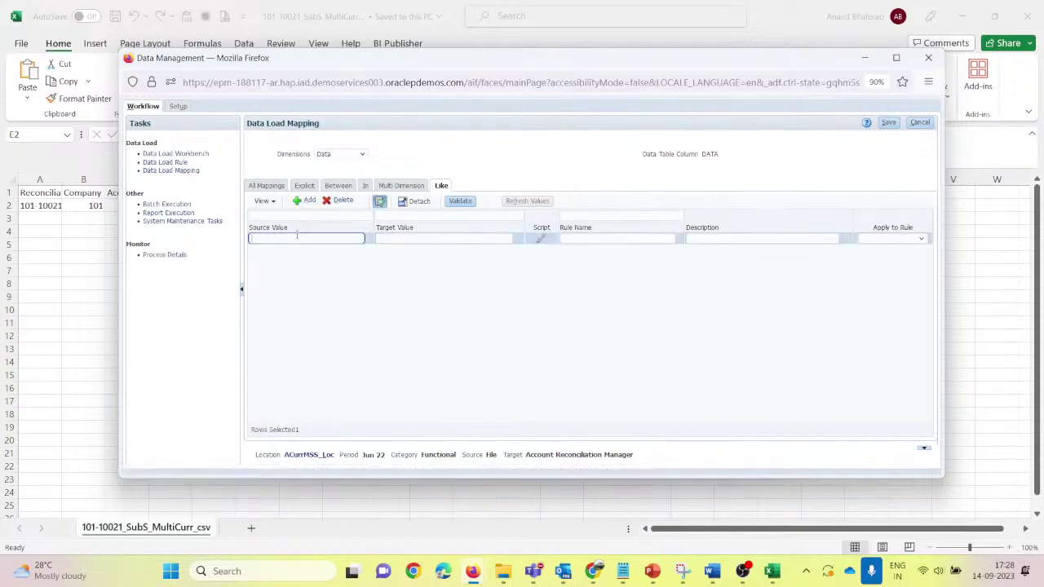
{"action": "type", "text": "*"}
{"action": "key", "text": "Tab"}
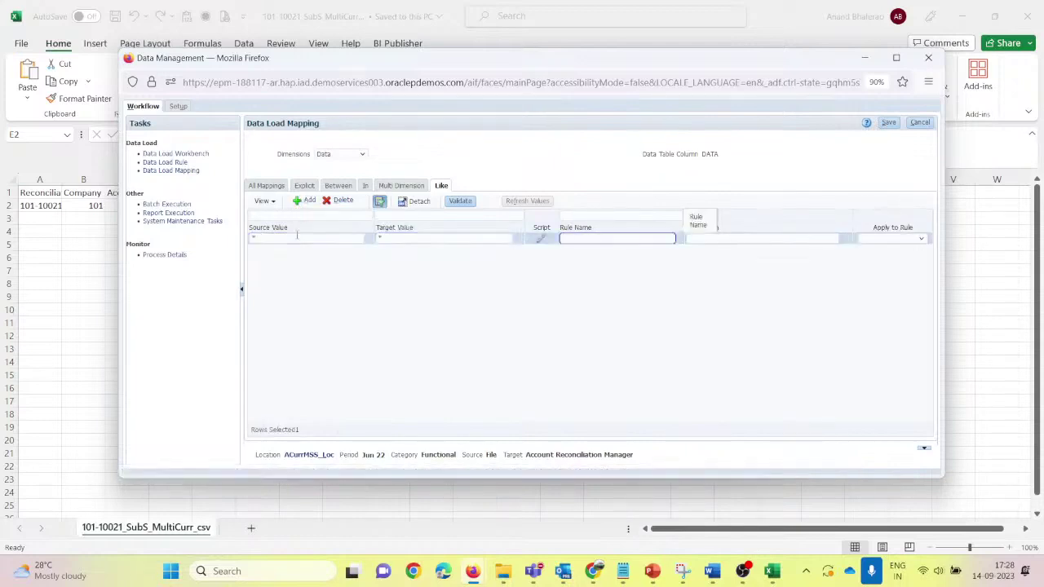
{"action": "type", "text": "d3"}
{"action": "key", "text": "Tab"}
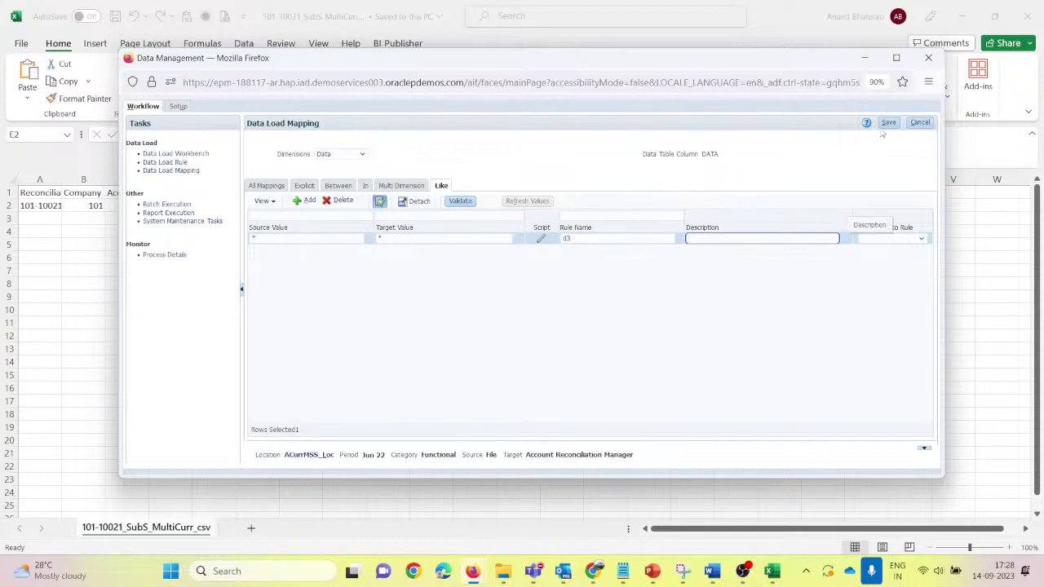
{"action": "left_click", "coordinate": [886, 124]}
Step: Save a Profile Like mapping of * to * with rule name df
{"action": "left_click", "coordinate": [342, 157]}
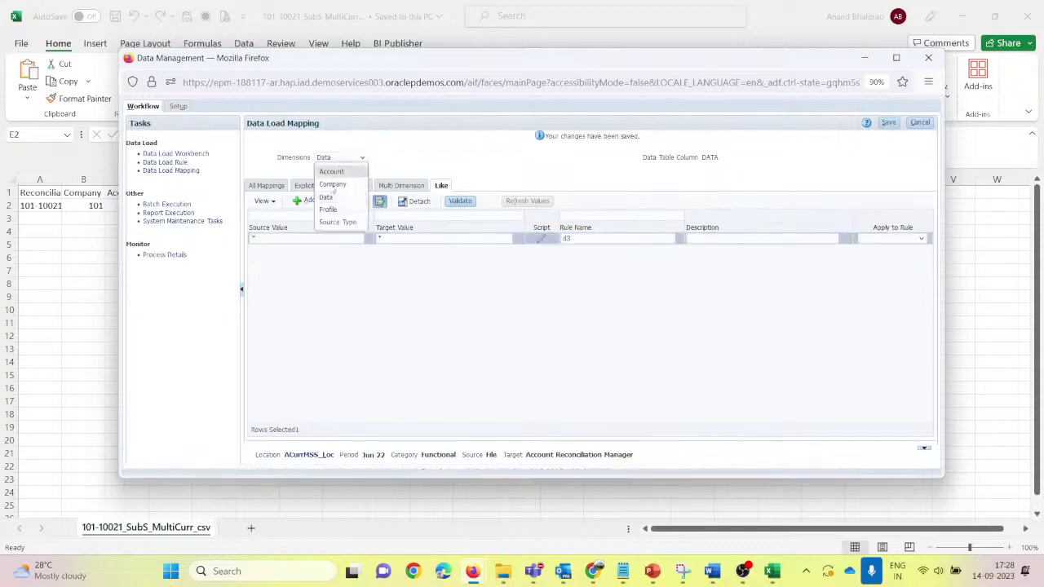
{"action": "left_click", "coordinate": [332, 210]}
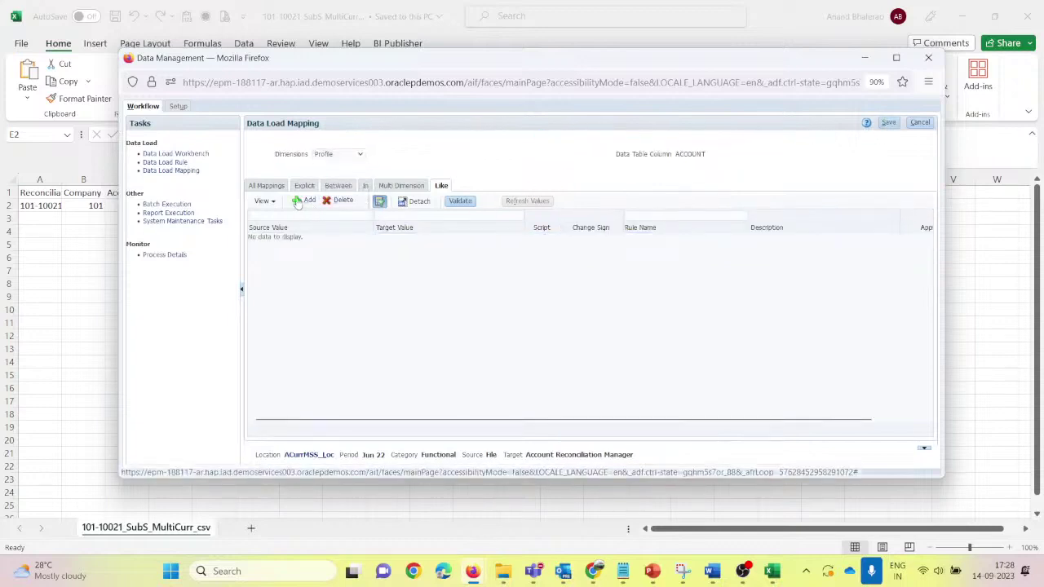
{"action": "left_click", "coordinate": [301, 200]}
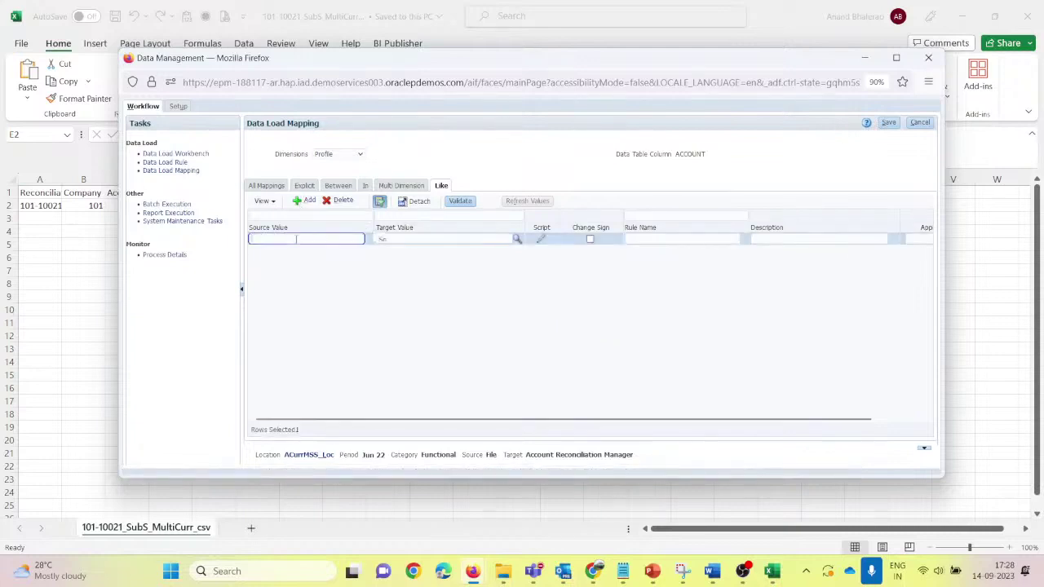
{"action": "type", "text": "*"}
{"action": "key", "text": "Tab"}
{"action": "type", "text": "*"}
{"action": "key", "text": "Tab"}
{"action": "key", "text": "Tab"}
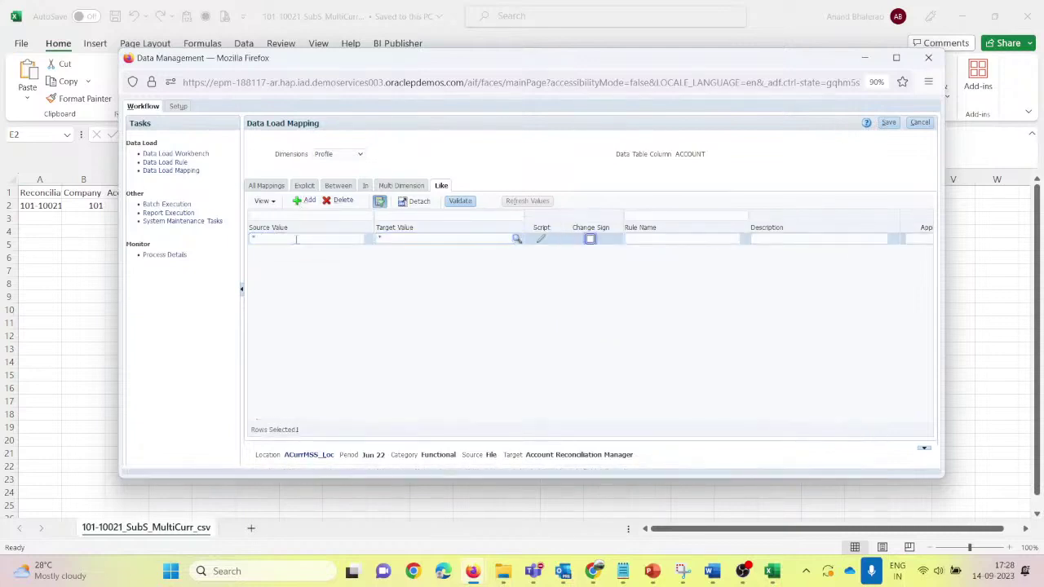
{"action": "key", "text": "Tab"}
{"action": "type", "text": "df"}
{"action": "key", "text": "Tab"}
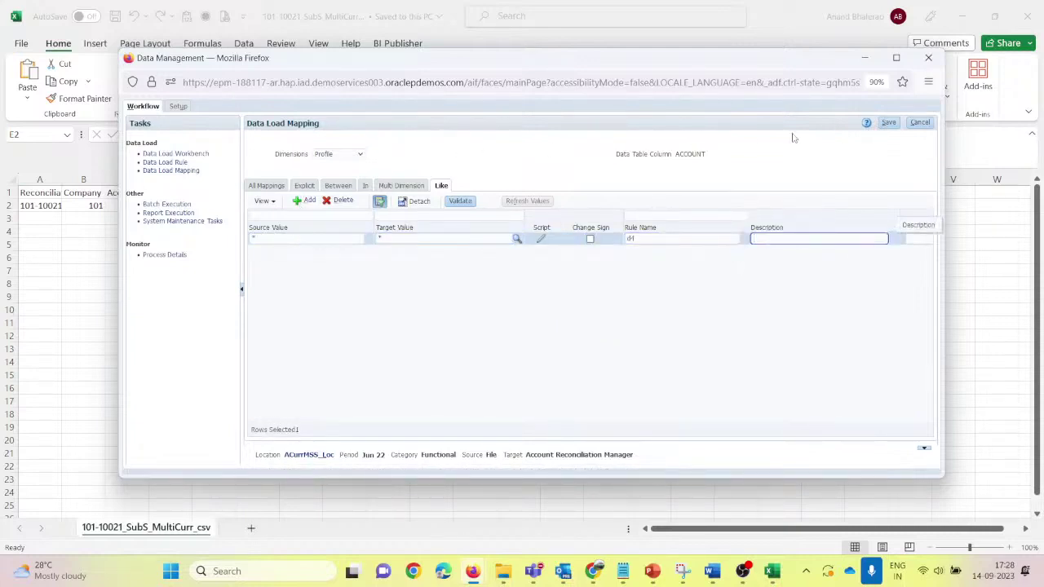
{"action": "left_click", "coordinate": [888, 122]}
Step: Save a Source Type Like mapping of * to subsystem with rule name d5
{"action": "left_click", "coordinate": [344, 158]}
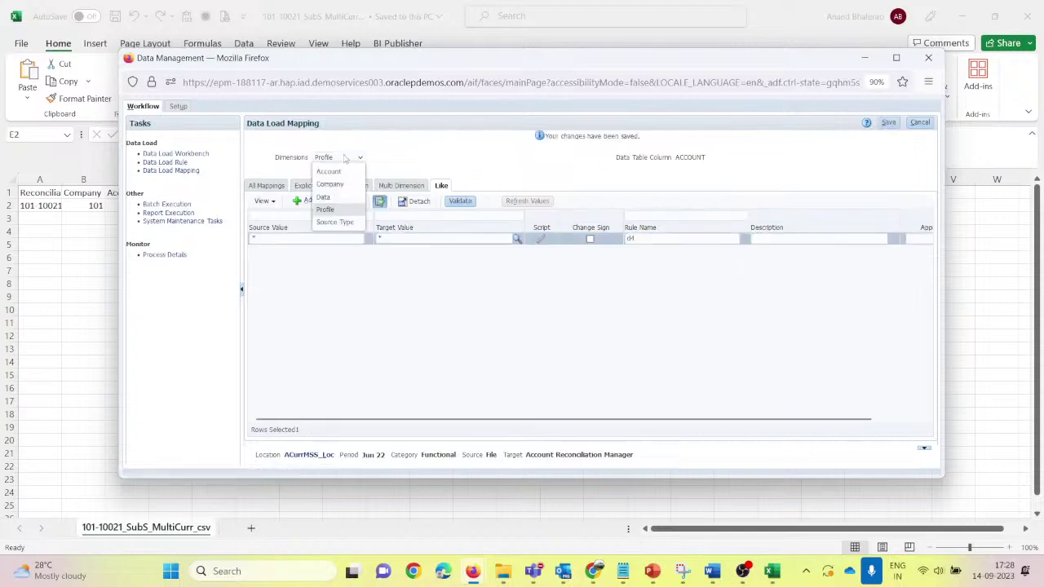
{"action": "left_click", "coordinate": [335, 221]}
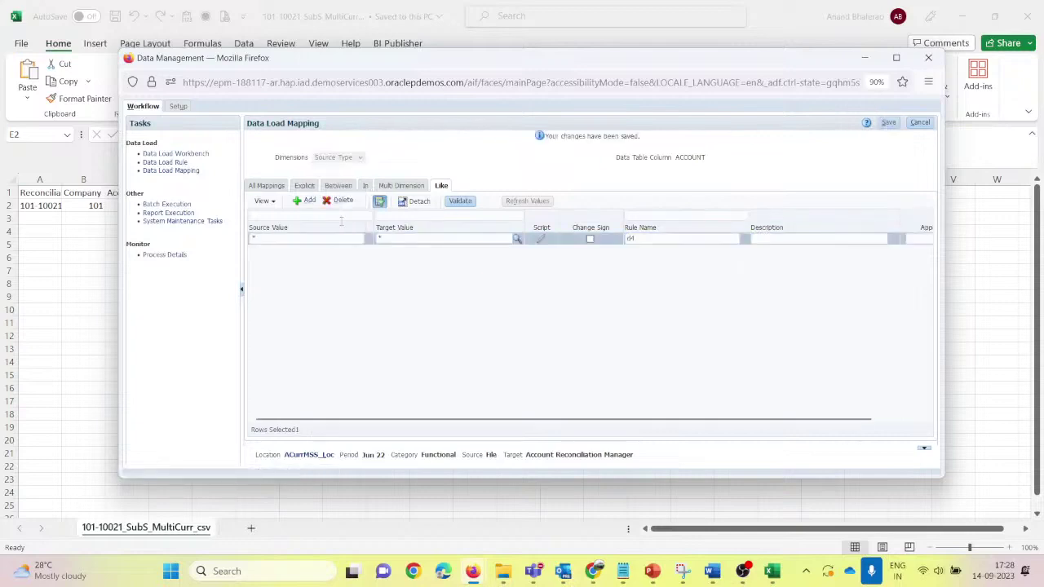
{"action": "left_click", "coordinate": [303, 201]}
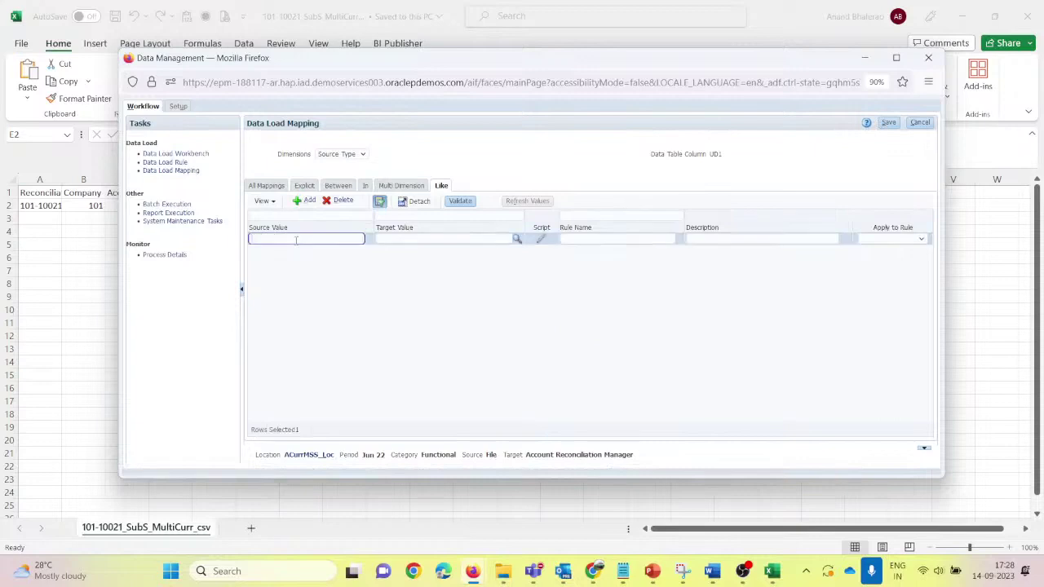
{"action": "type", "text": "*"}
{"action": "key", "text": "Tab"}
{"action": "type", "text": "s"}
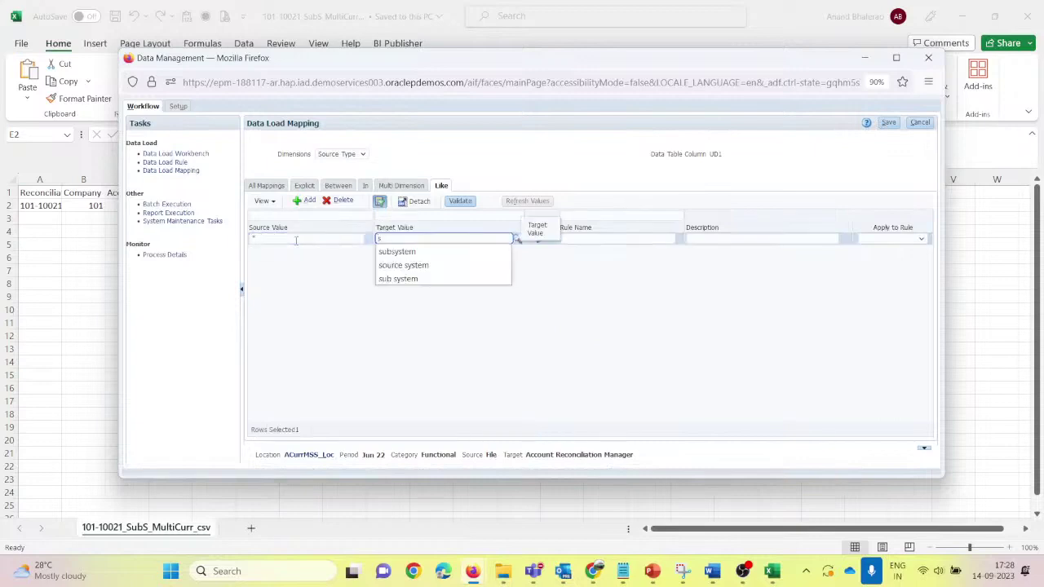
{"action": "key", "text": "Down"}
{"action": "key", "text": "Return"}
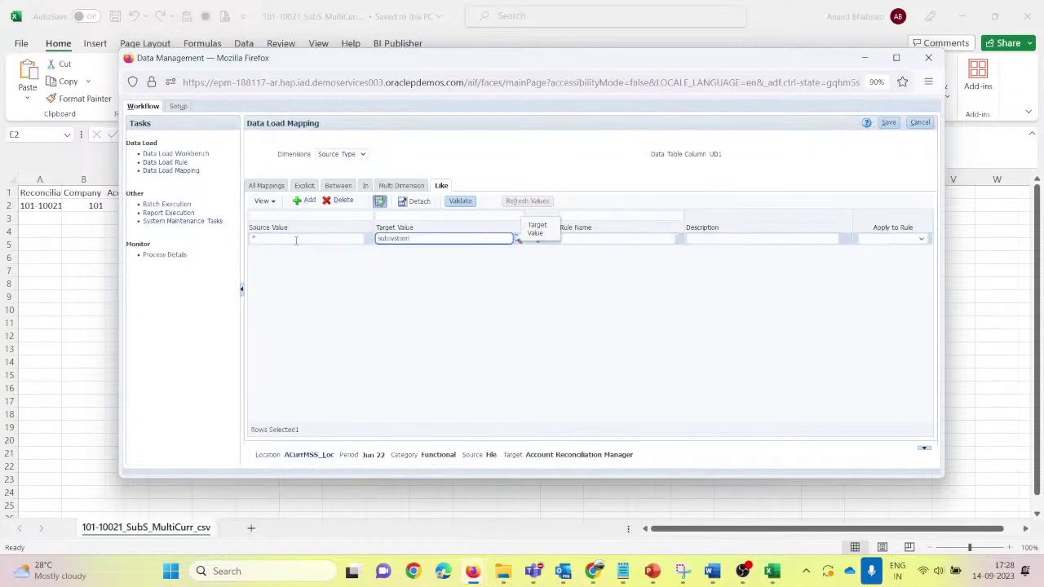
{"action": "key", "text": "Tab"}
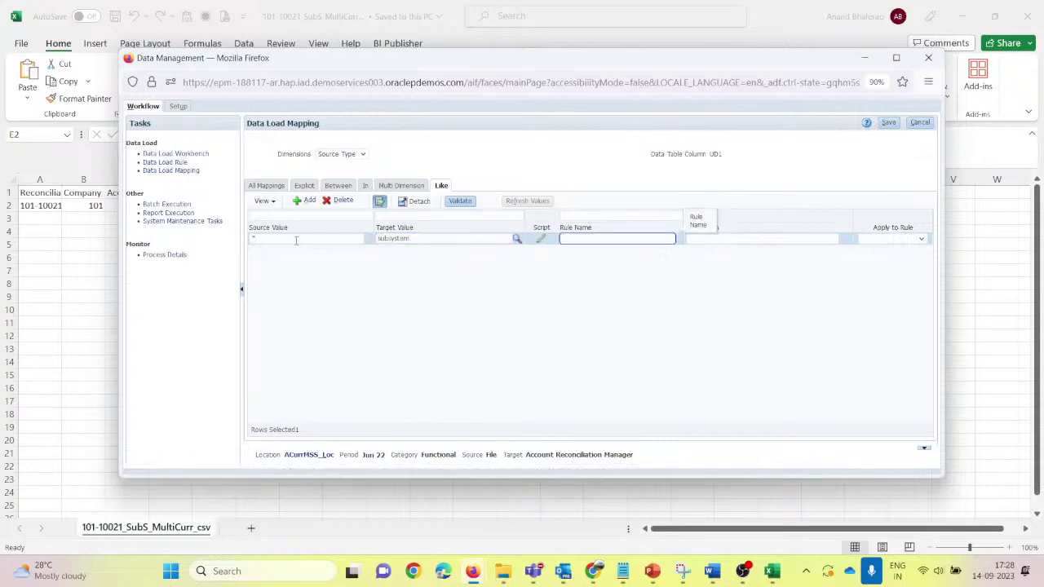
{"action": "type", "text": "d5"}
{"action": "key", "text": "Tab"}
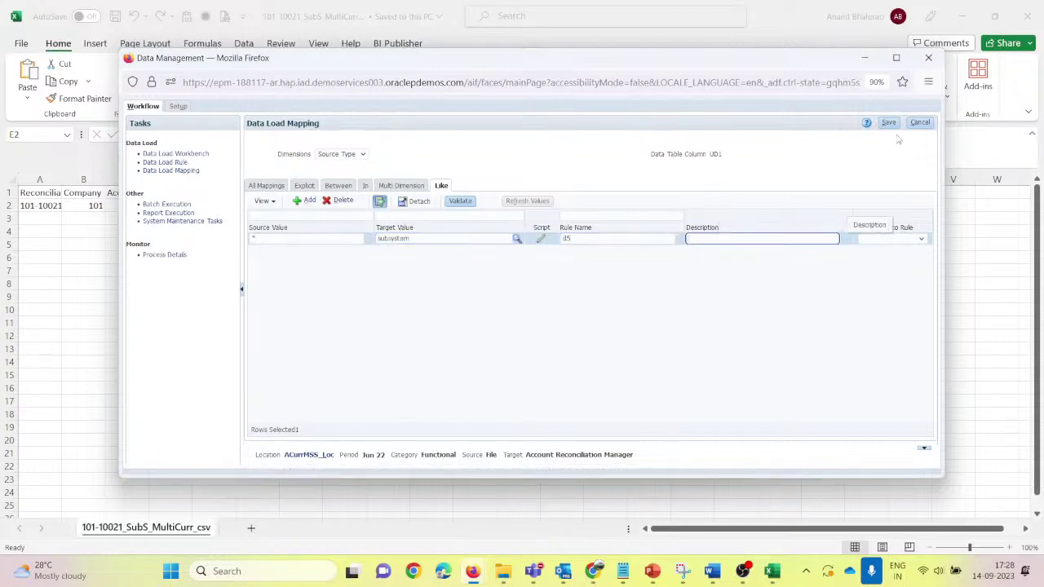
{"action": "left_click", "coordinate": [888, 123]}
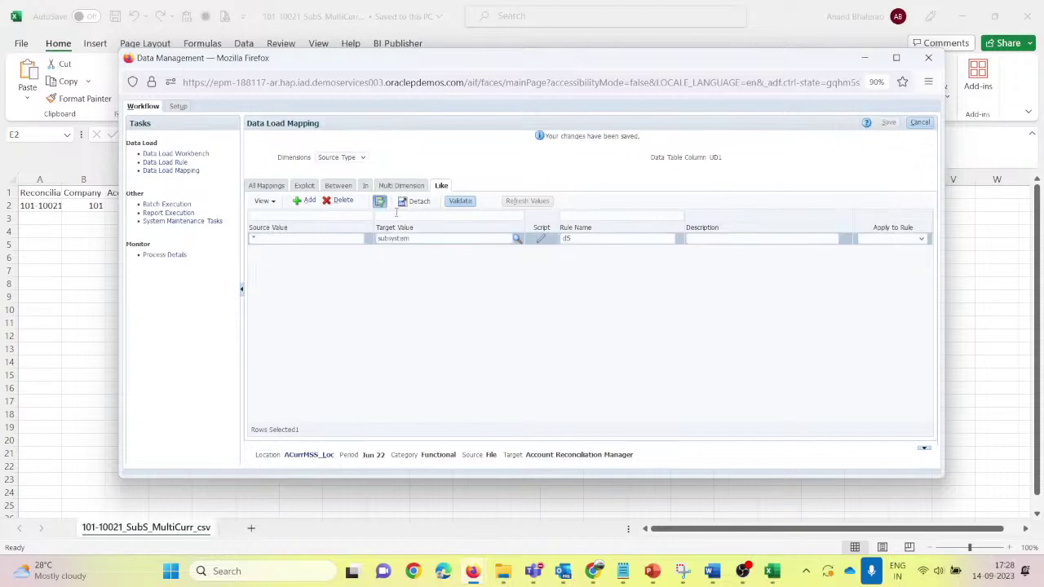
{"action": "left_click", "coordinate": [265, 186]}
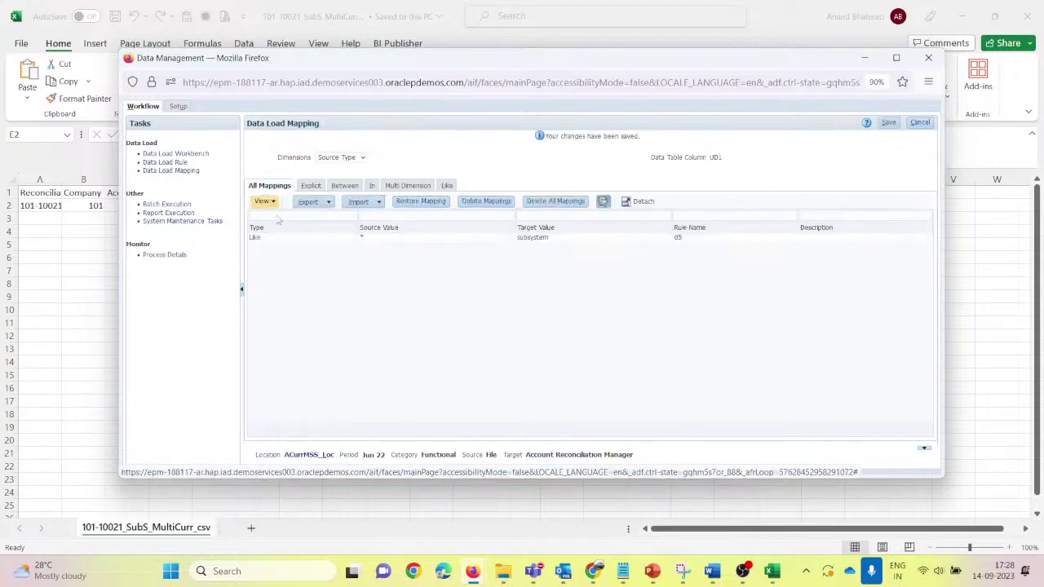
Step: Check the Profile, Data and Company mappings, ending on Account's rule d1 mapping * to *
{"action": "left_click", "coordinate": [343, 158]}
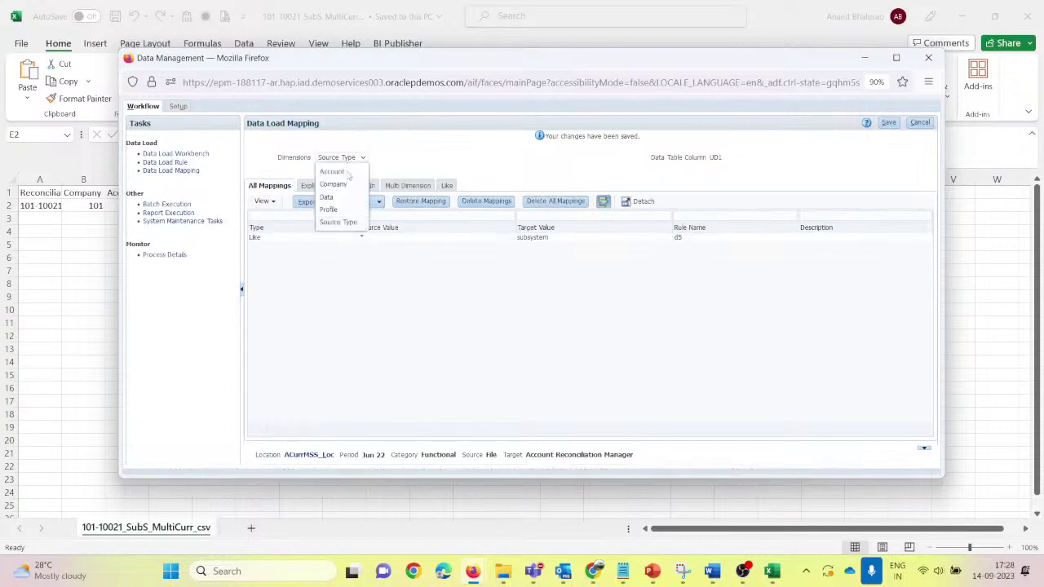
{"action": "left_click", "coordinate": [341, 205]}
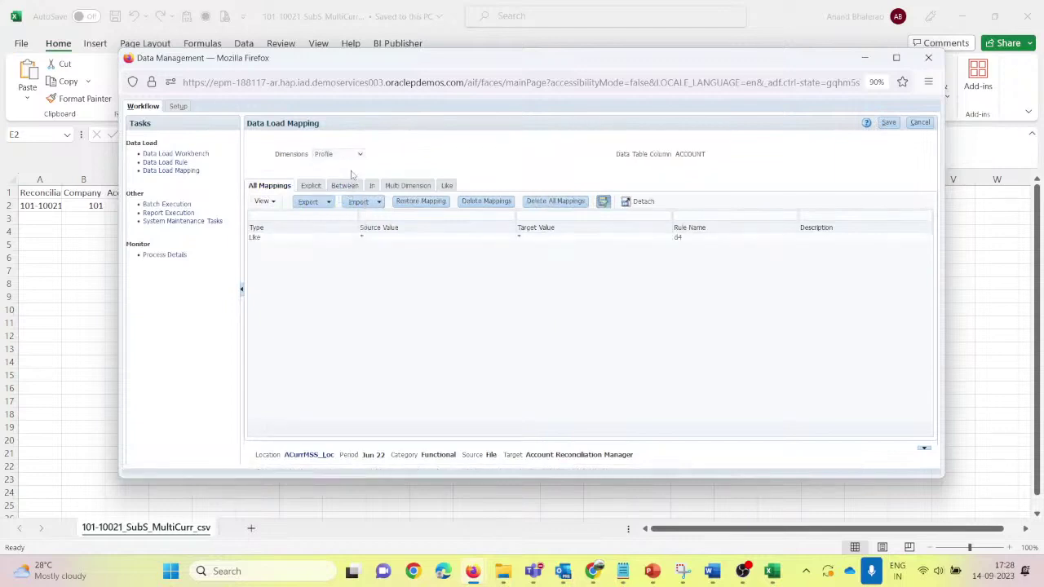
{"action": "left_click", "coordinate": [339, 158]}
{"action": "left_click", "coordinate": [336, 193]}
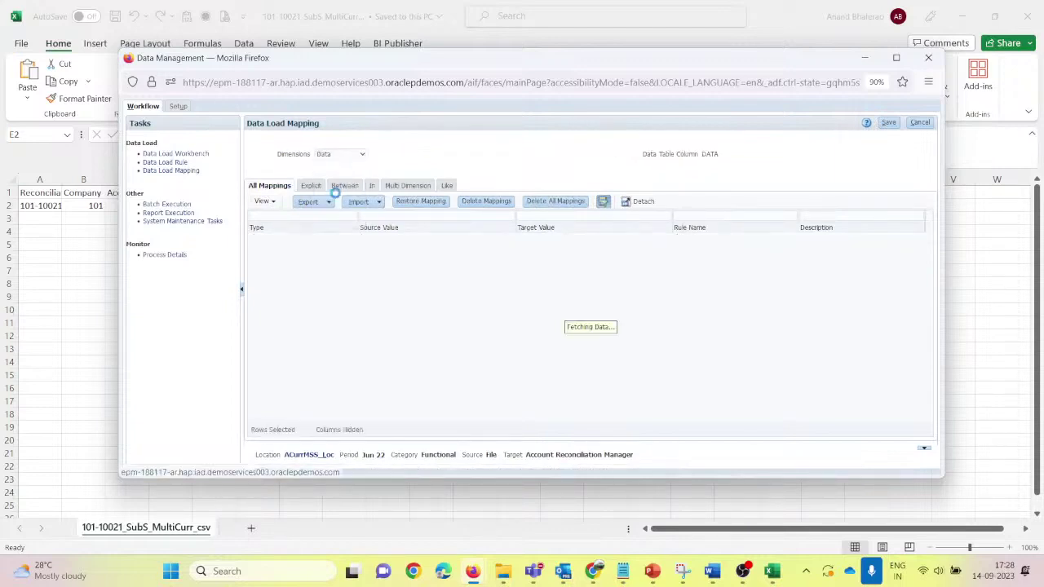
{"action": "left_click", "coordinate": [337, 158]}
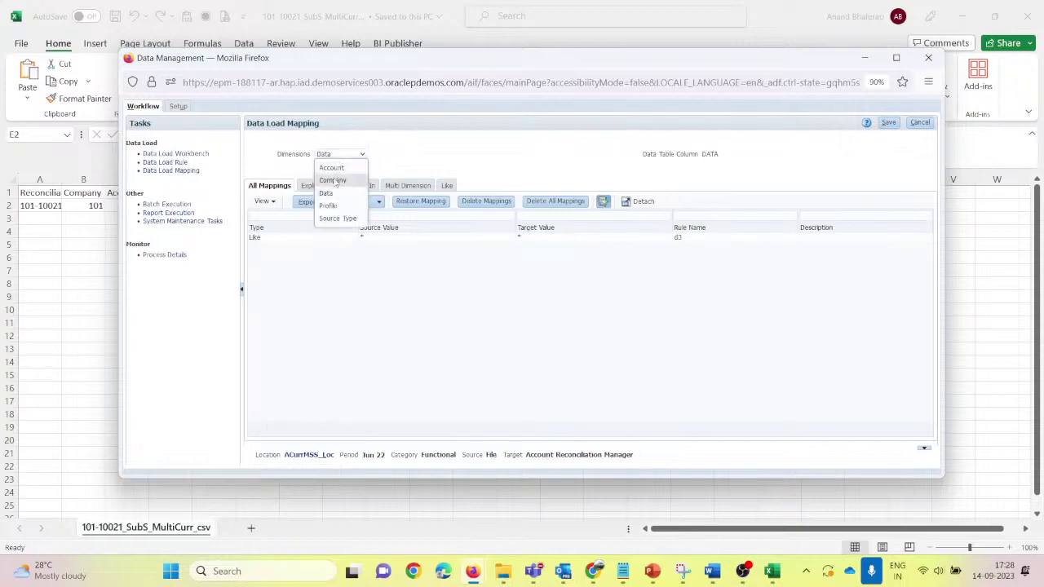
{"action": "left_click", "coordinate": [334, 174]}
{"action": "left_click", "coordinate": [337, 159]}
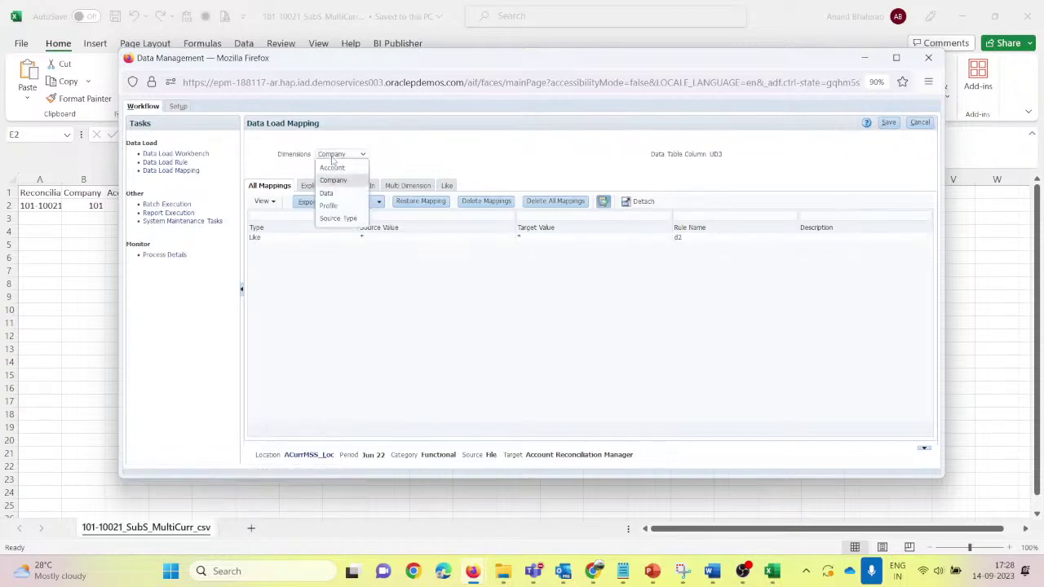
{"action": "left_click", "coordinate": [334, 169]}
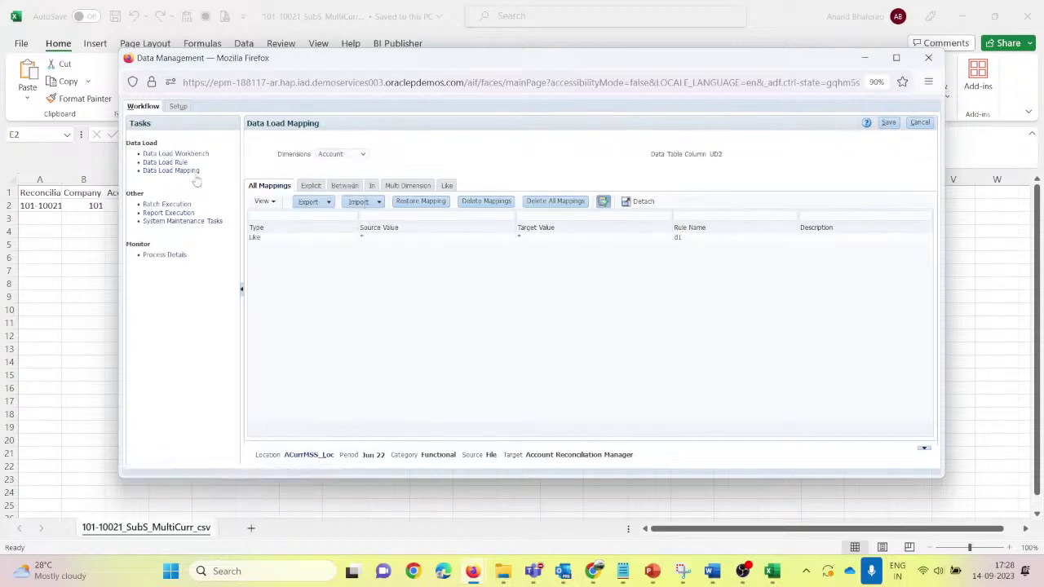
Step: Save a new Functional data load rule ACurrMSS_Dlr using import format ACurrM_IF
{"action": "left_click", "coordinate": [172, 162]}
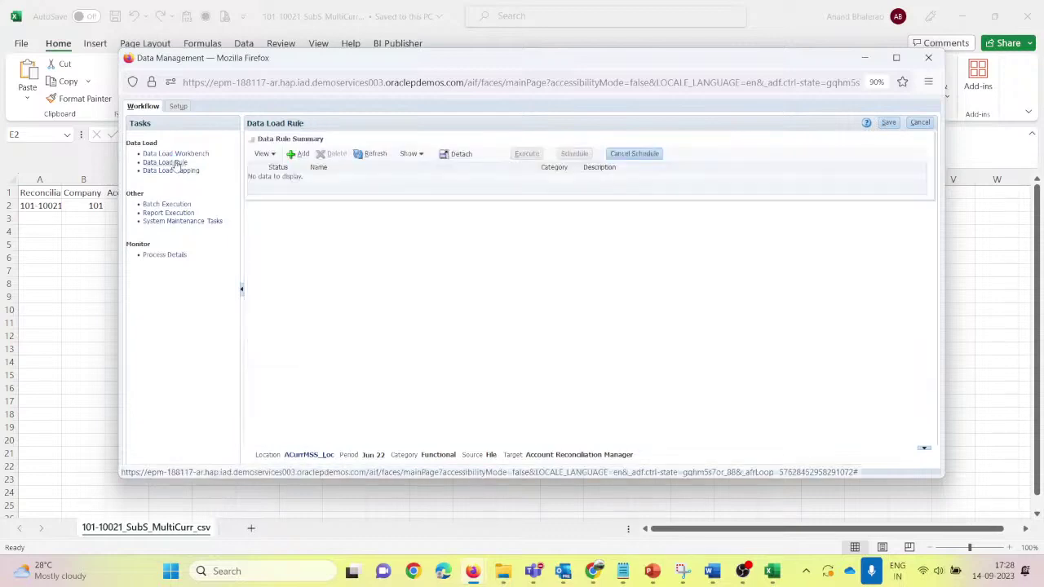
{"action": "left_click", "coordinate": [299, 153]}
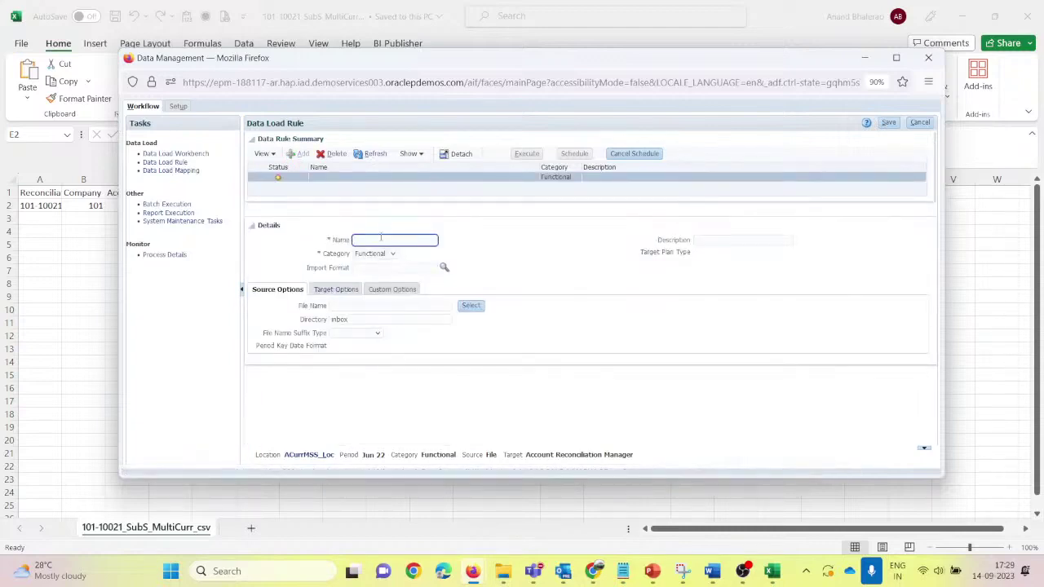
{"action": "type", "text": "ACurrMSS_Loc"}
{"action": "key", "text": "Tab"}
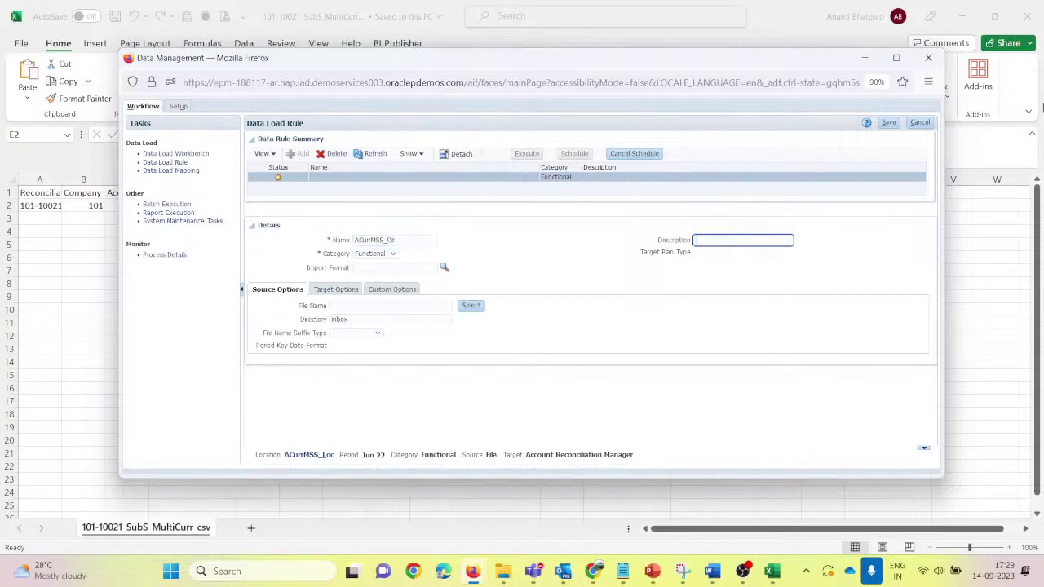
{"action": "key", "text": "Tab"}
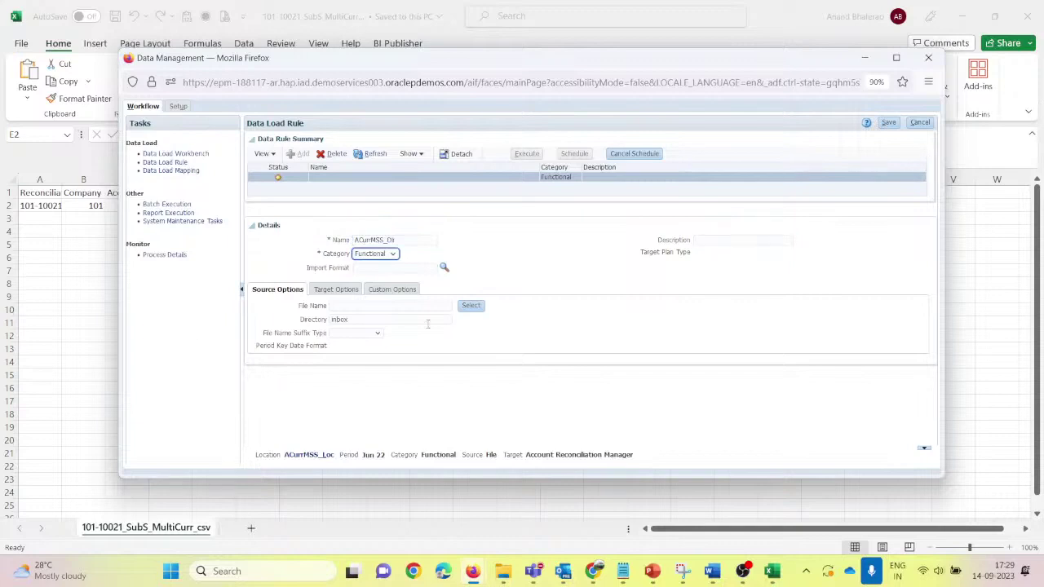
{"action": "left_click", "coordinate": [444, 267]}
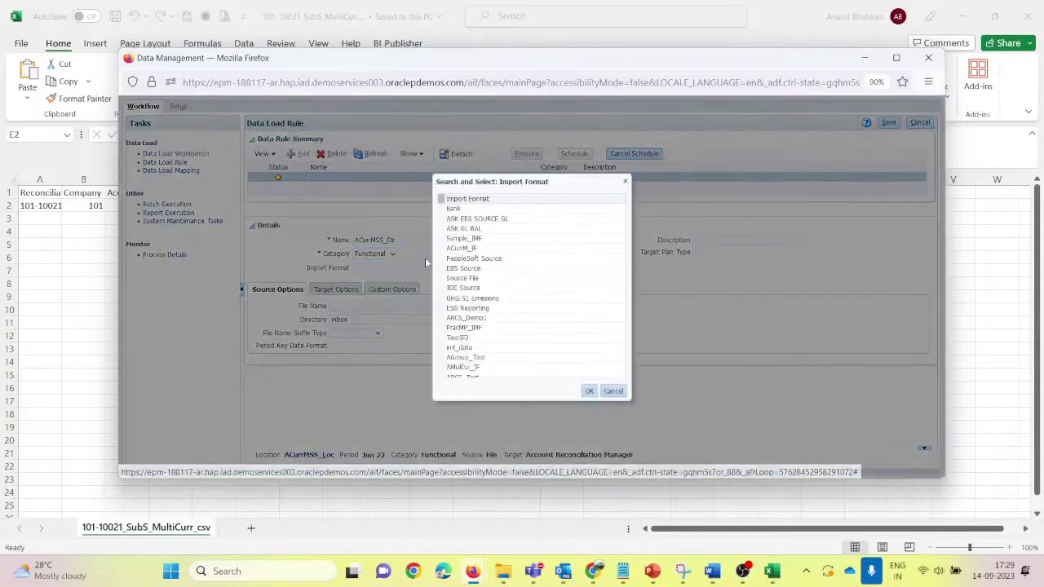
{"action": "left_click", "coordinate": [488, 249]}
{"action": "left_click", "coordinate": [589, 391]}
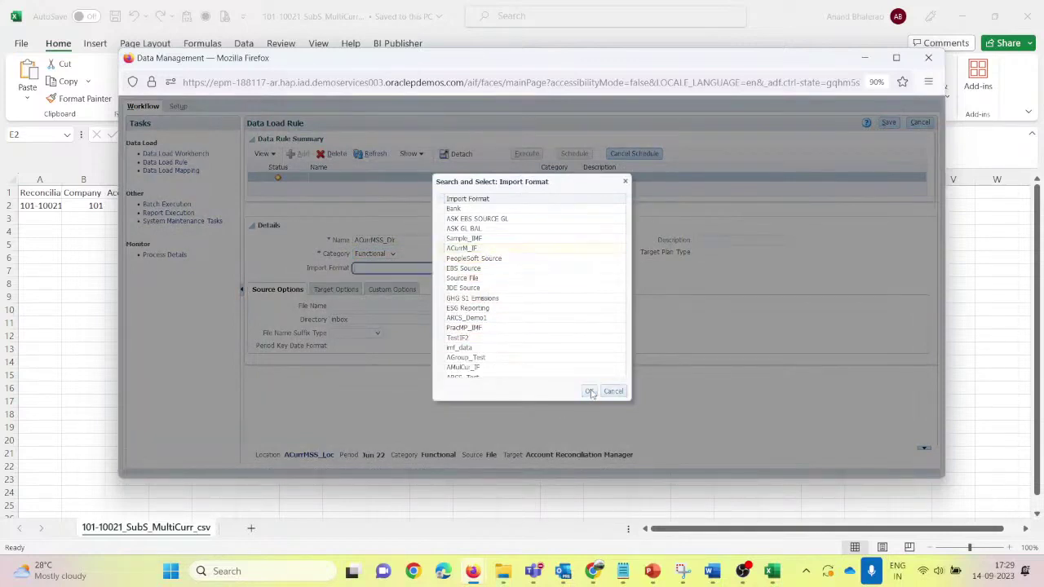
{"action": "left_click", "coordinate": [888, 123]}
{"action": "left_click", "coordinate": [462, 338]}
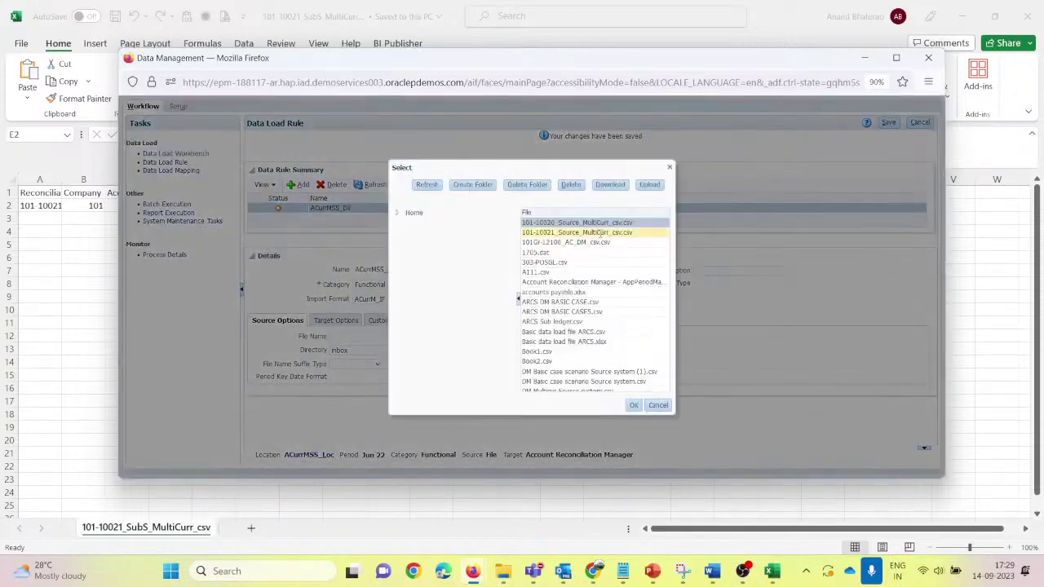
Step: Upload 101-10021_SubS_MultiCurr_csv.csv, set it as the ACurrMSS_Dlr source file, and save
{"action": "left_click", "coordinate": [650, 186]}
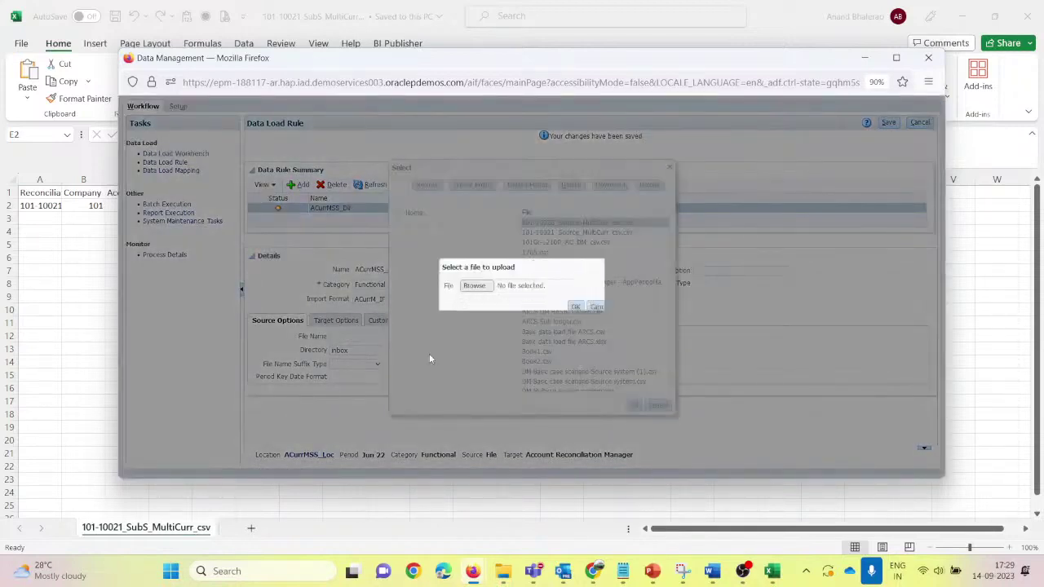
{"action": "left_click", "coordinate": [474, 285]}
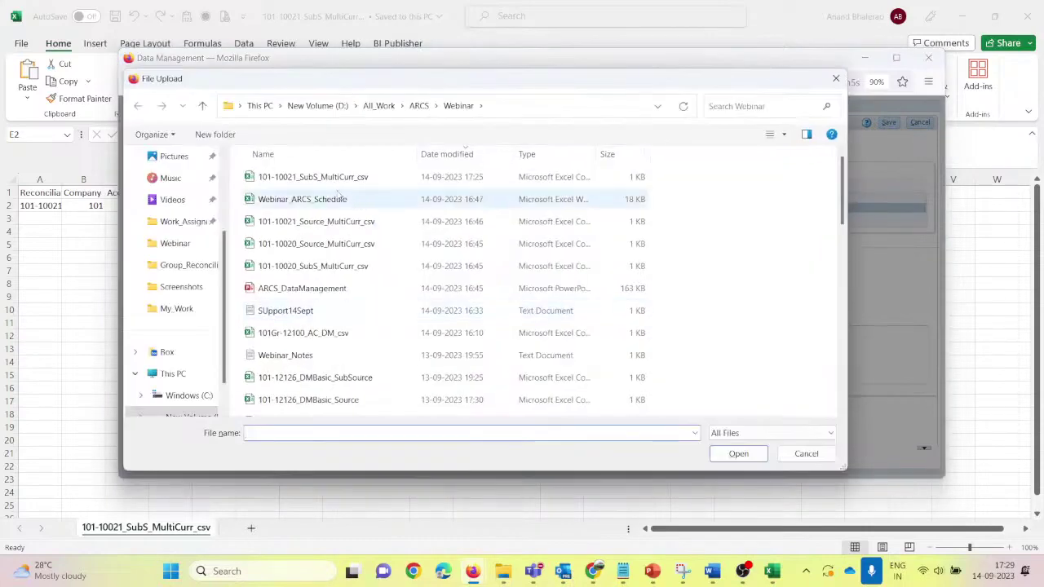
{"action": "left_click", "coordinate": [330, 177]}
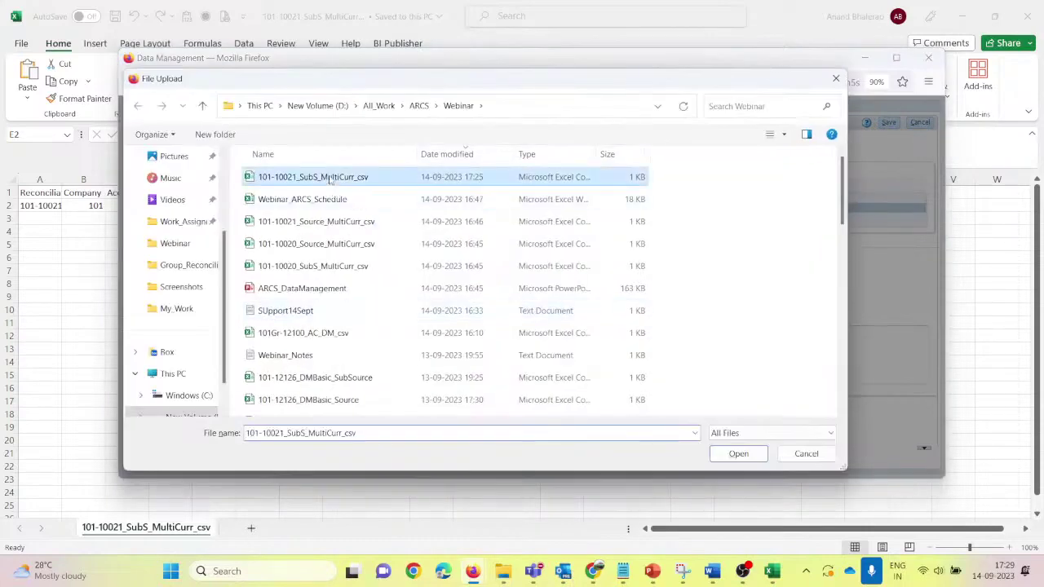
{"action": "left_click", "coordinate": [738, 453]}
{"action": "left_click", "coordinate": [576, 308]}
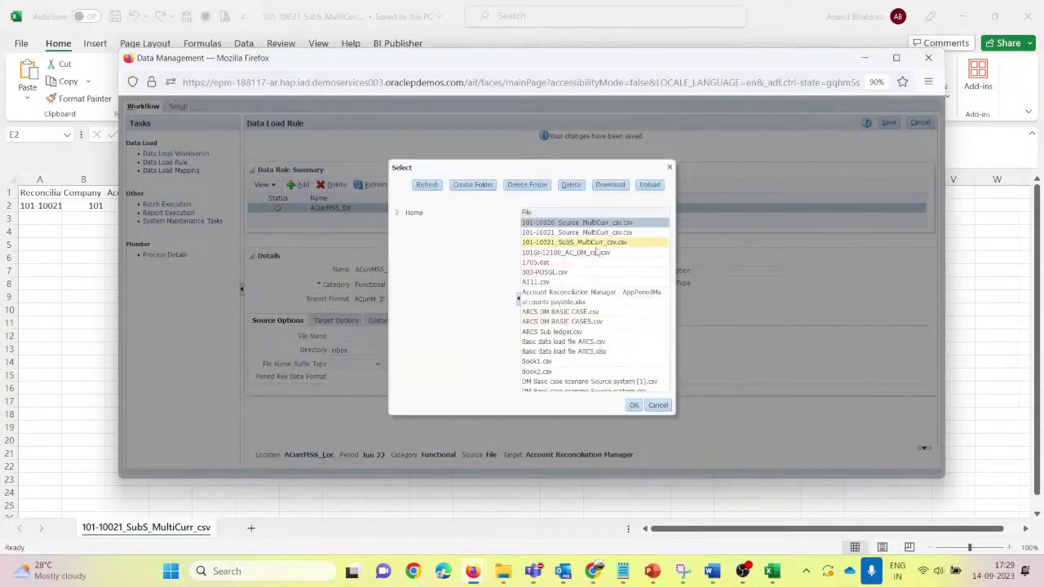
{"action": "left_click", "coordinate": [589, 242]}
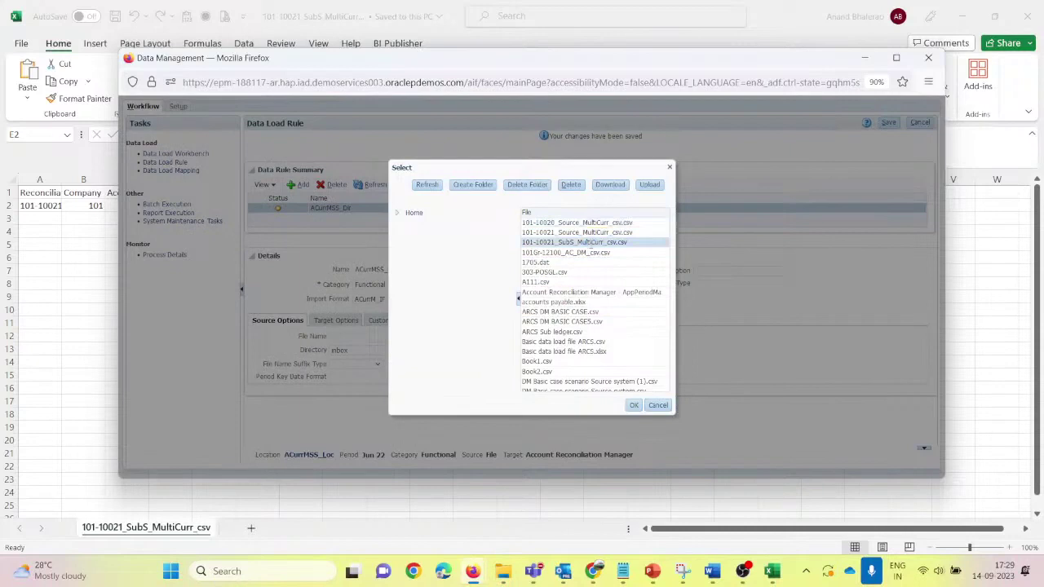
{"action": "left_click", "coordinate": [635, 406]}
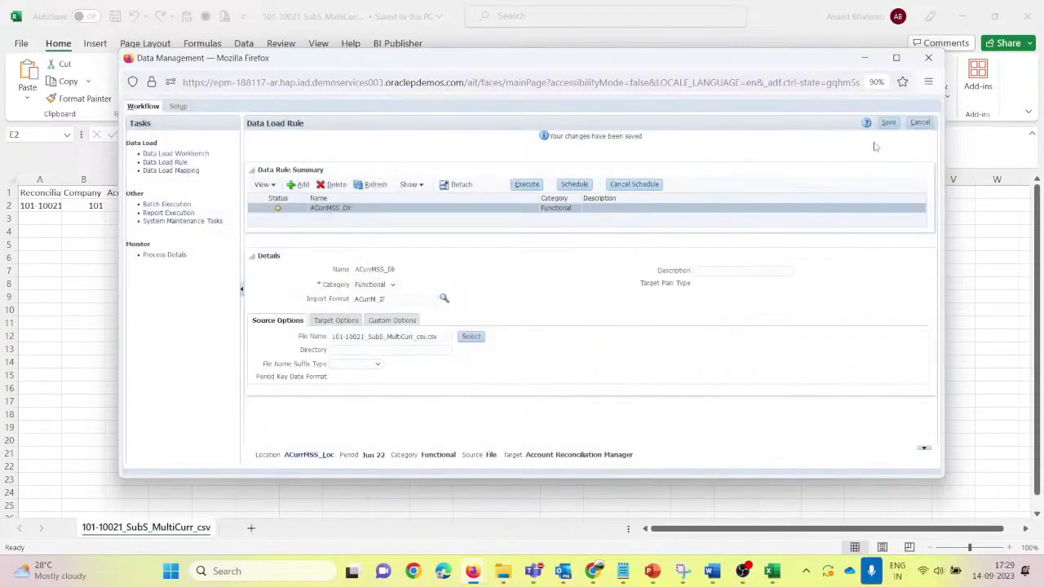
{"action": "left_click", "coordinate": [889, 124]}
Step: Execute ACurrMSS_Dlr for Jun 22 with Import from Source, then refresh to confirm success
{"action": "left_click", "coordinate": [528, 186]}
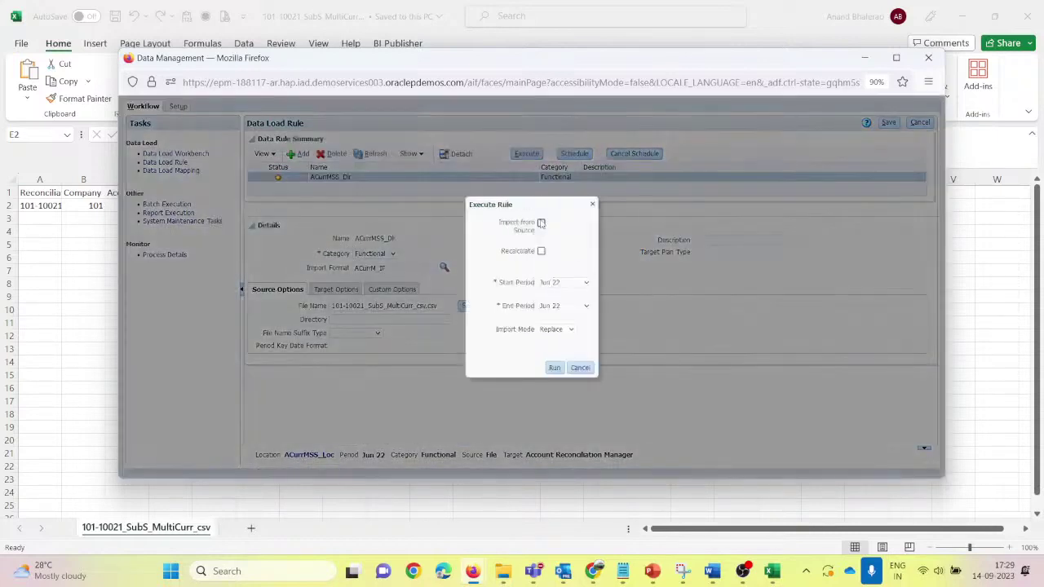
{"action": "left_click", "coordinate": [540, 223]}
{"action": "left_click", "coordinate": [558, 370]}
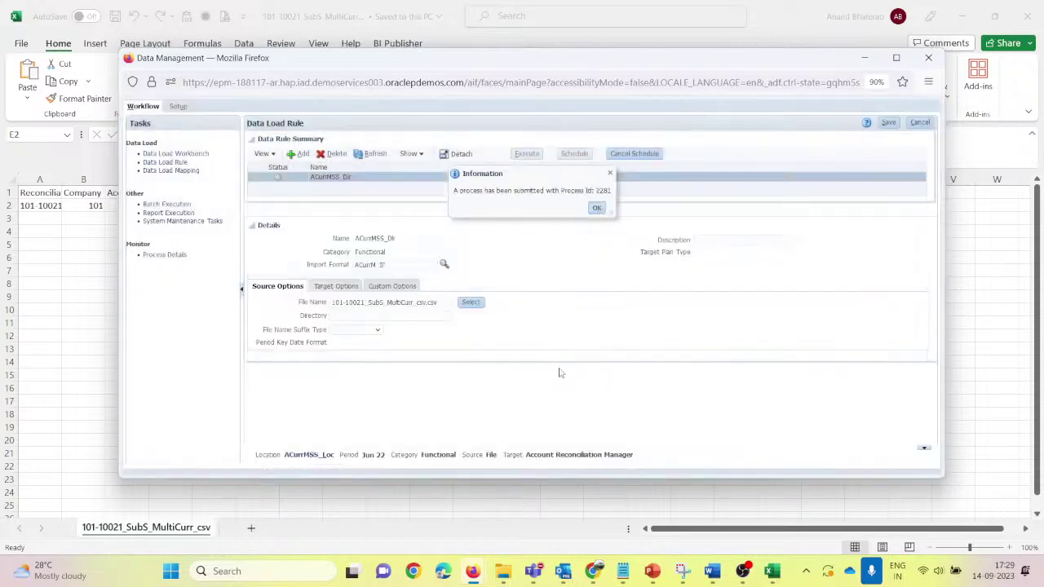
{"action": "left_click", "coordinate": [597, 208]}
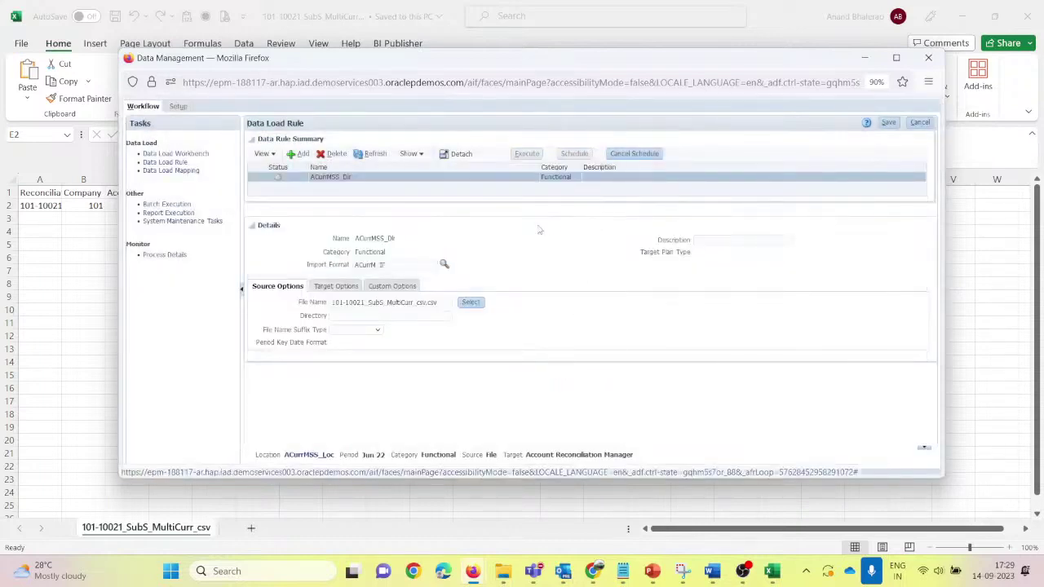
{"action": "left_click", "coordinate": [373, 156]}
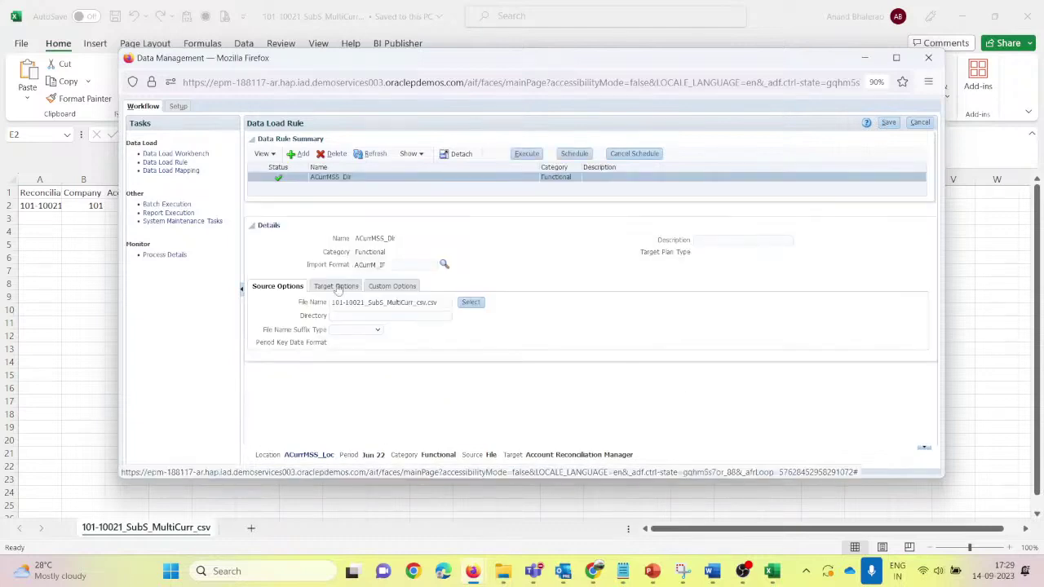
Step: Open the Data Load Workbench showing the imported 101-10021 row of 7,000.00
{"action": "left_click", "coordinate": [203, 154]}
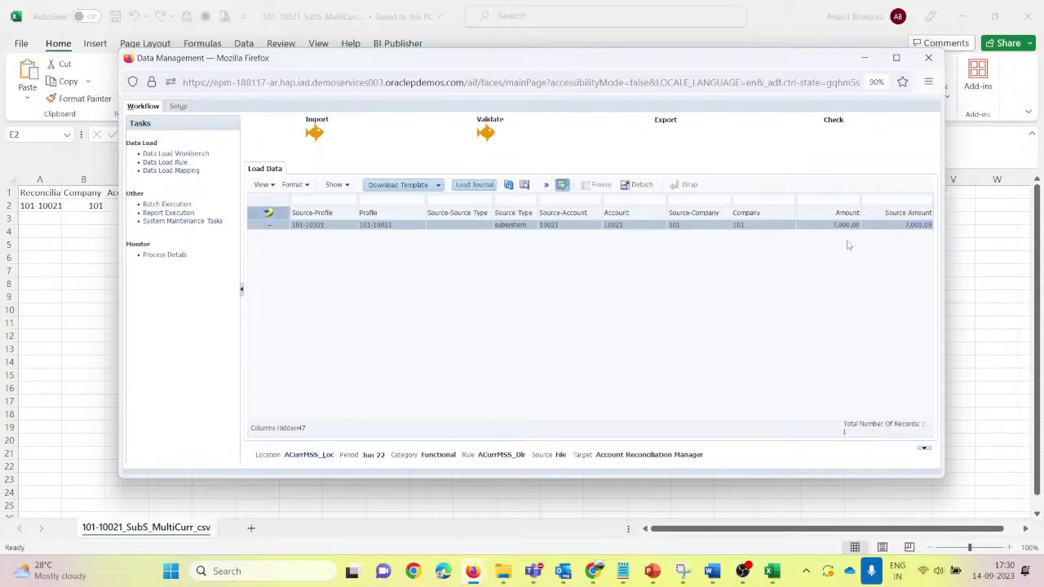
{"action": "key", "text": "alt+Tab"}
{"action": "key", "text": "alt+Tab"}
{"action": "key", "text": "alt+Tab"}
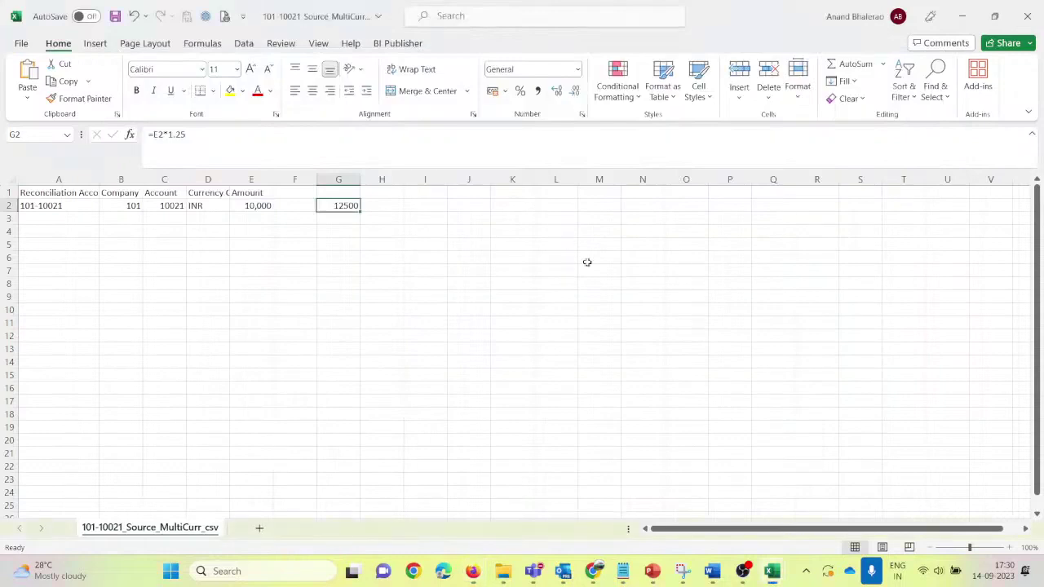
Step: In the SubS workbook, enter =E2*1.25 in H2 so it shows 8750 in bold
{"action": "left_click", "coordinate": [419, 312]}
{"action": "left_click", "coordinate": [253, 207]}
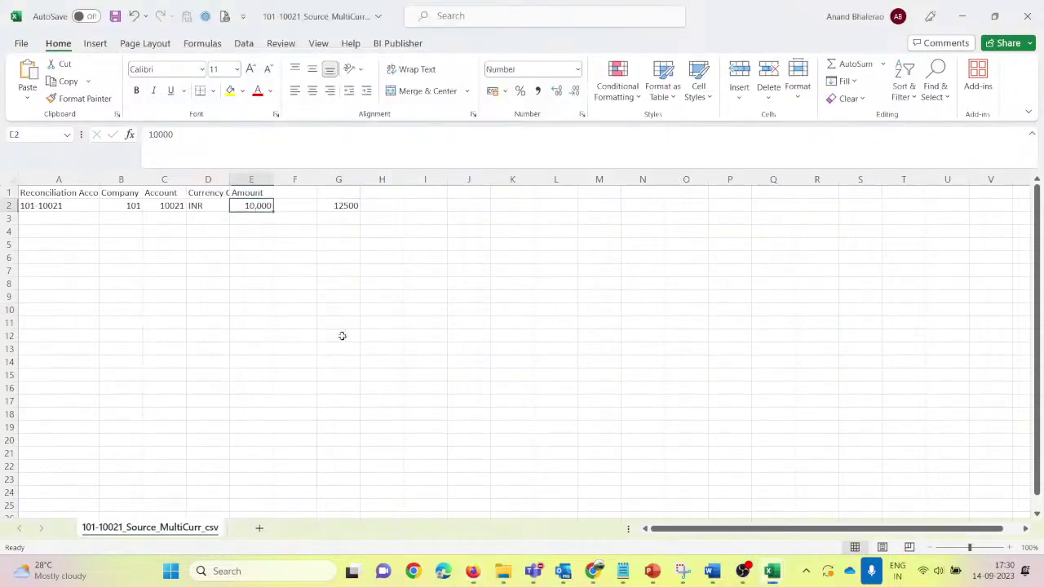
{"action": "key", "text": "alt+Tab"}
{"action": "key", "text": "alt+Tab"}
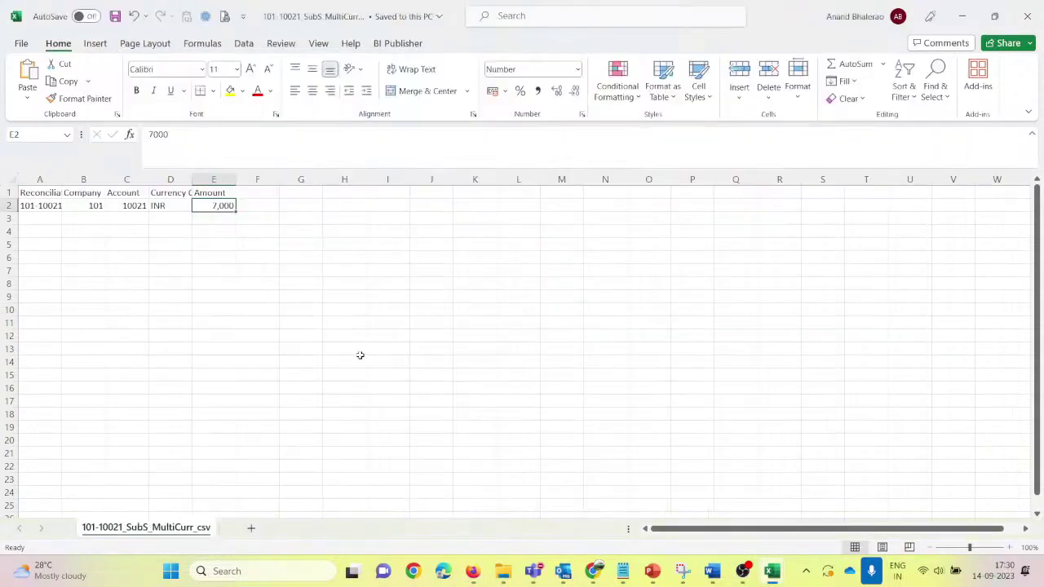
{"action": "left_click", "coordinate": [303, 210]}
{"action": "key", "text": "Right"}
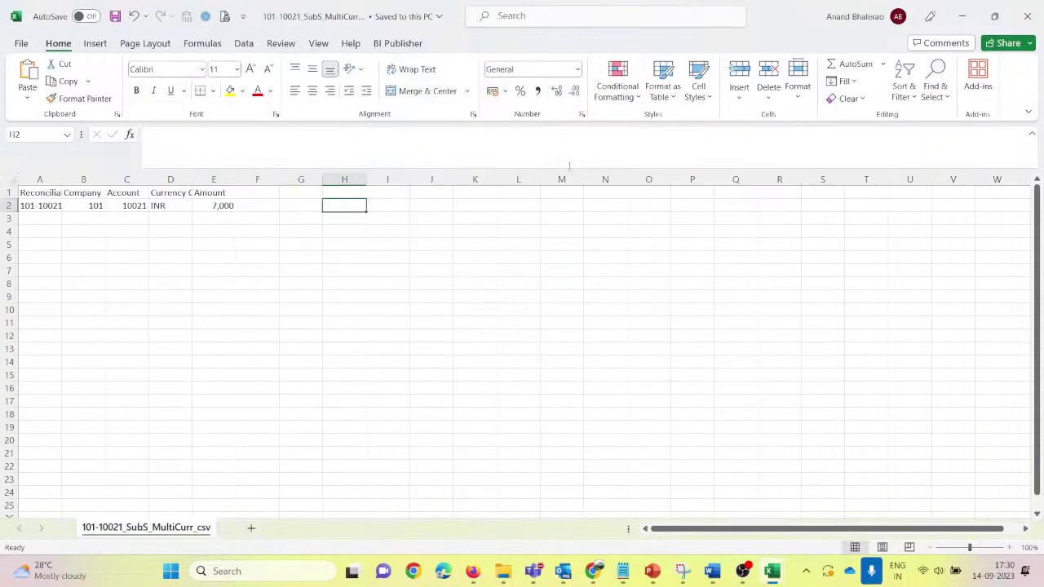
{"action": "type", "text": "="}
{"action": "key", "text": "Left"}
{"action": "key", "text": "Left"}
{"action": "key", "text": "Left"}
{"action": "type", "text": "*"}
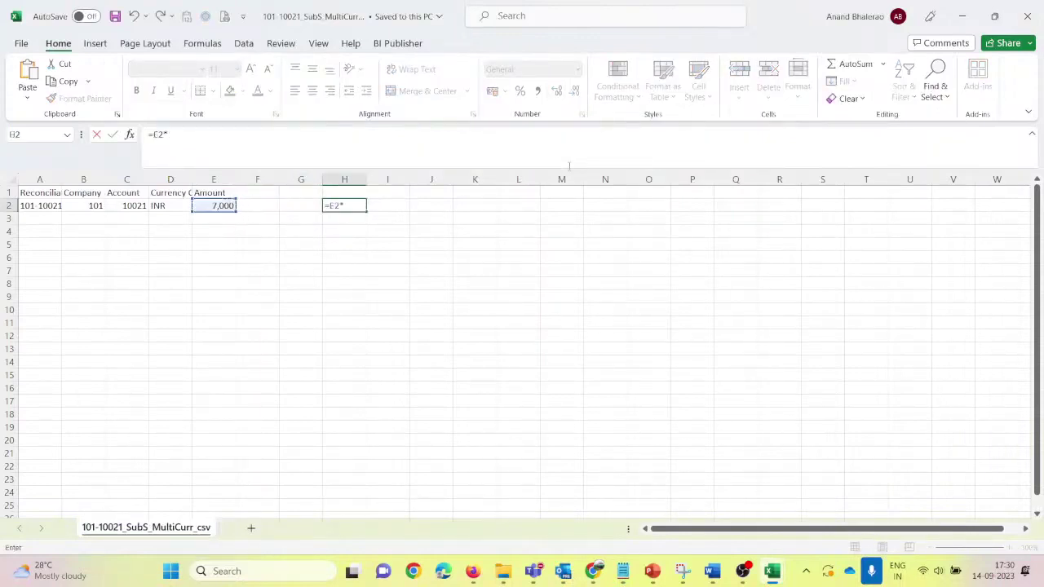
{"action": "type", "text": "1.25"}
{"action": "key", "text": "Return"}
{"action": "key", "text": "Up"}
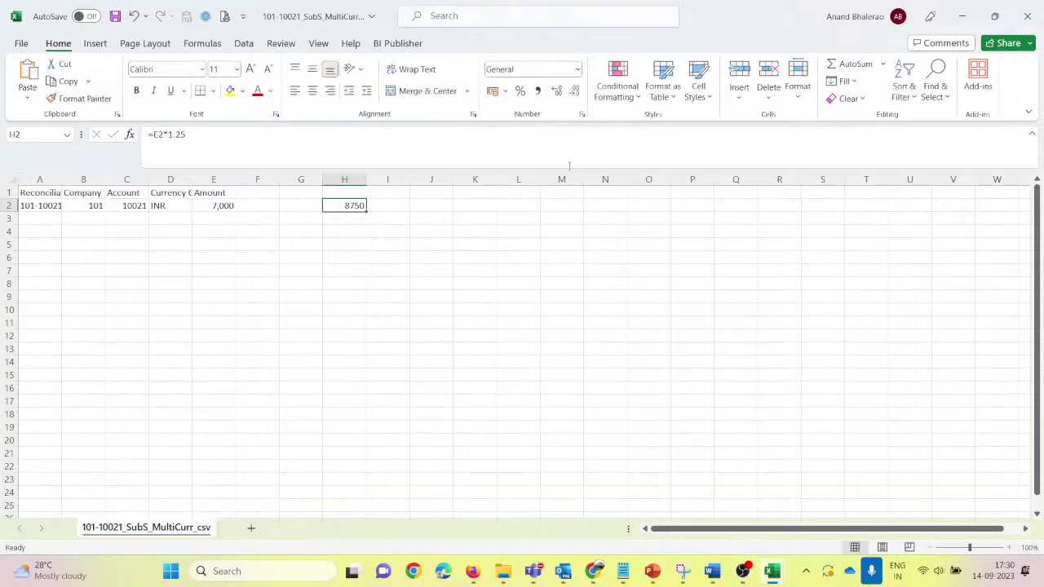
{"action": "key", "text": "F2"}
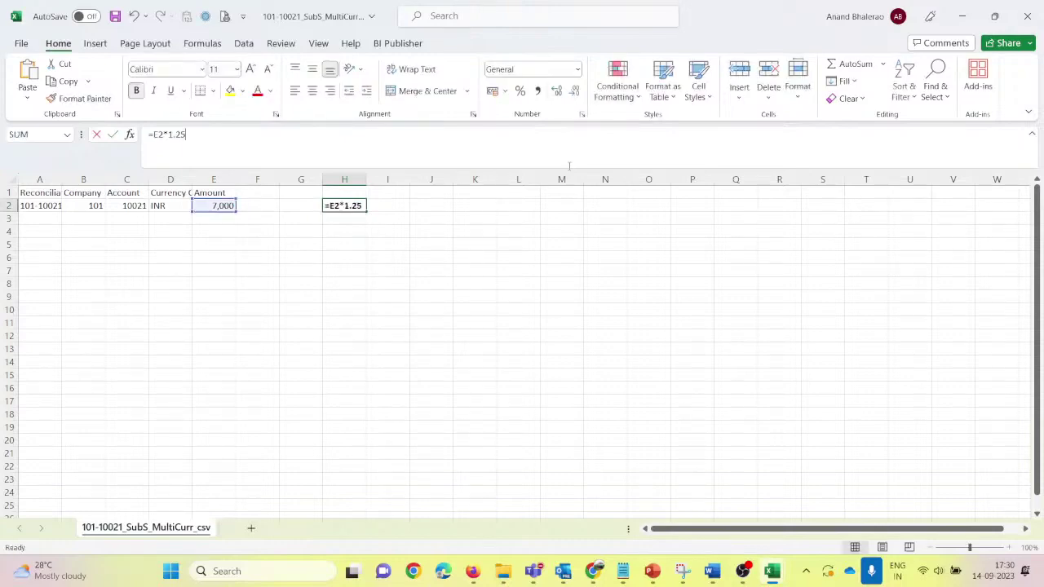
{"action": "key", "text": "Escape"}
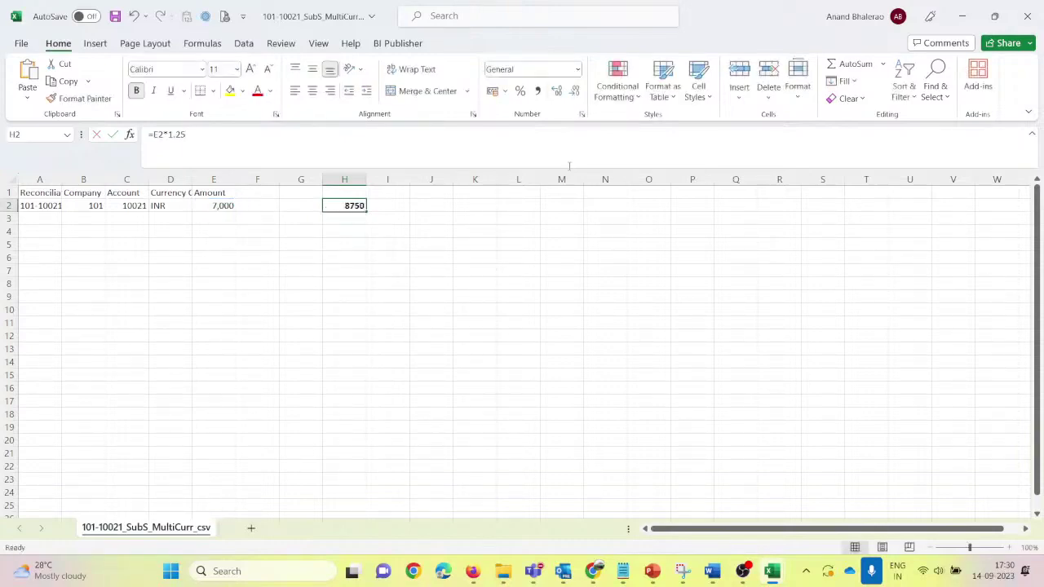
{"action": "key", "text": "Left"}
{"action": "key", "text": "Left"}
{"action": "key", "text": "Left"}
Step: Fill the Amount header cells E1:F1 yellow and return to Data Management
{"action": "key", "text": "alt+Tab"}
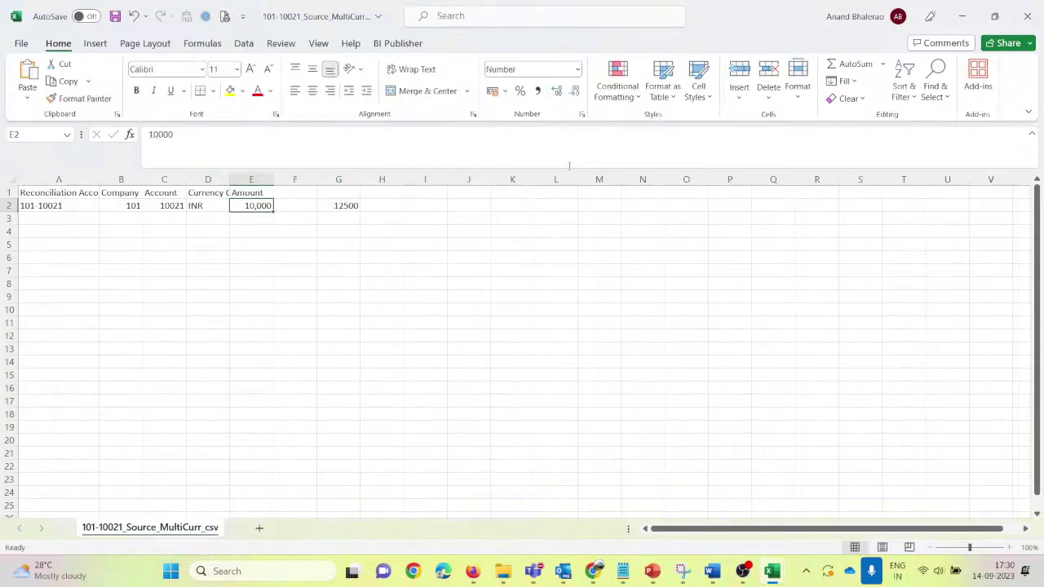
{"action": "key", "text": "alt+Tab"}
{"action": "key", "text": "alt+Tab"}
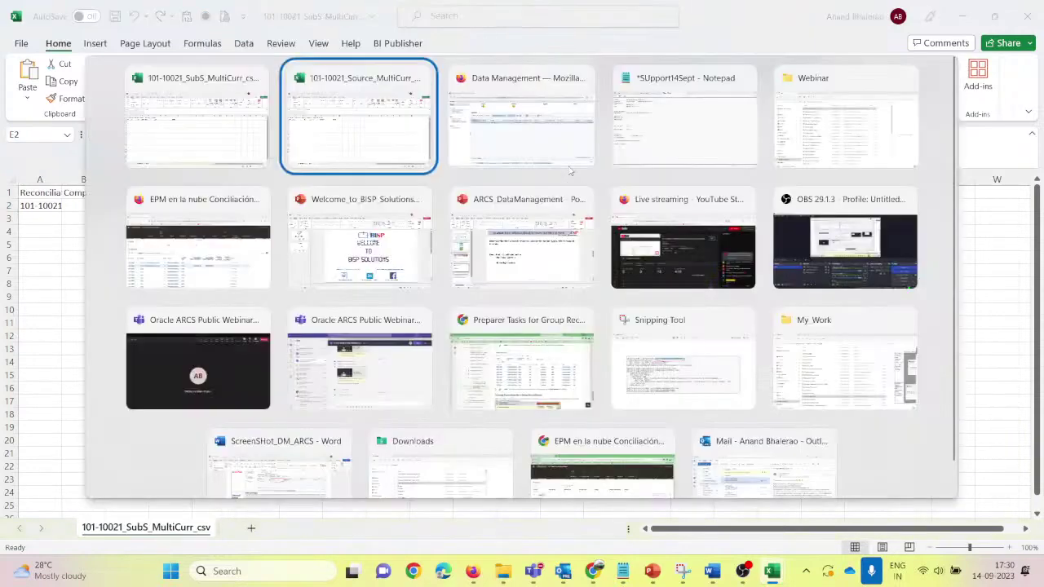
{"action": "key", "text": "alt+Tab"}
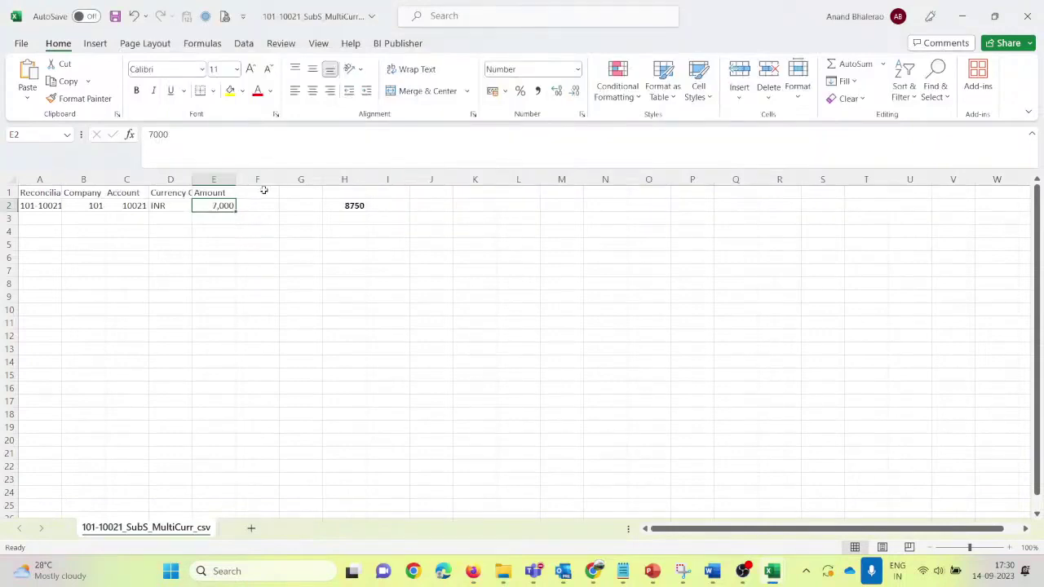
{"action": "left_click_drag", "start_coordinate": [214, 192], "coordinate": [258, 192]}
{"action": "left_click", "coordinate": [231, 90]}
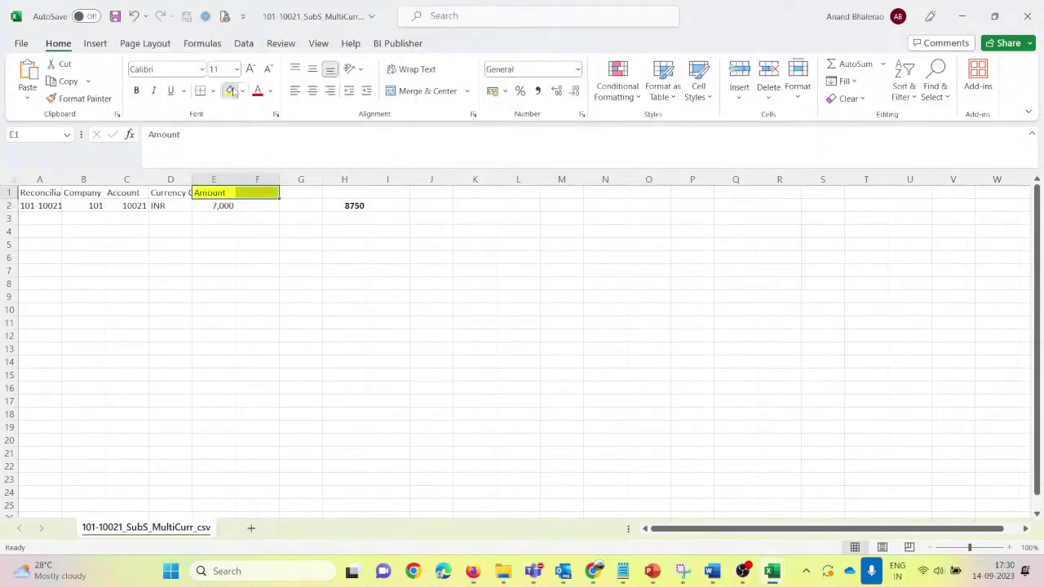
{"action": "key", "text": "alt+Tab"}
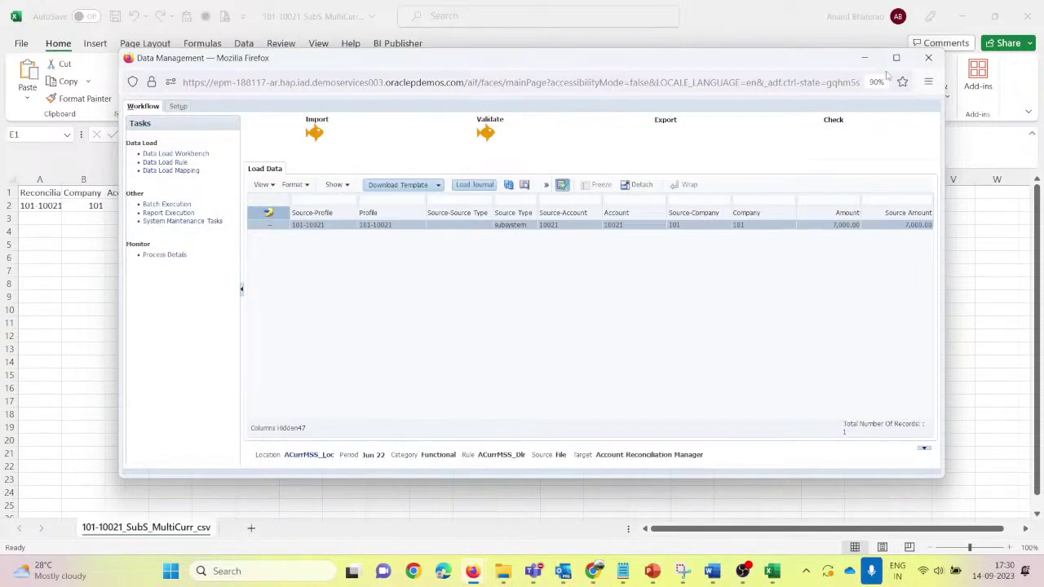
Step: Refresh the reconciliation Profiles list, then open Periods and select June 2022
{"action": "mouse_move", "coordinate": [471, 571]}
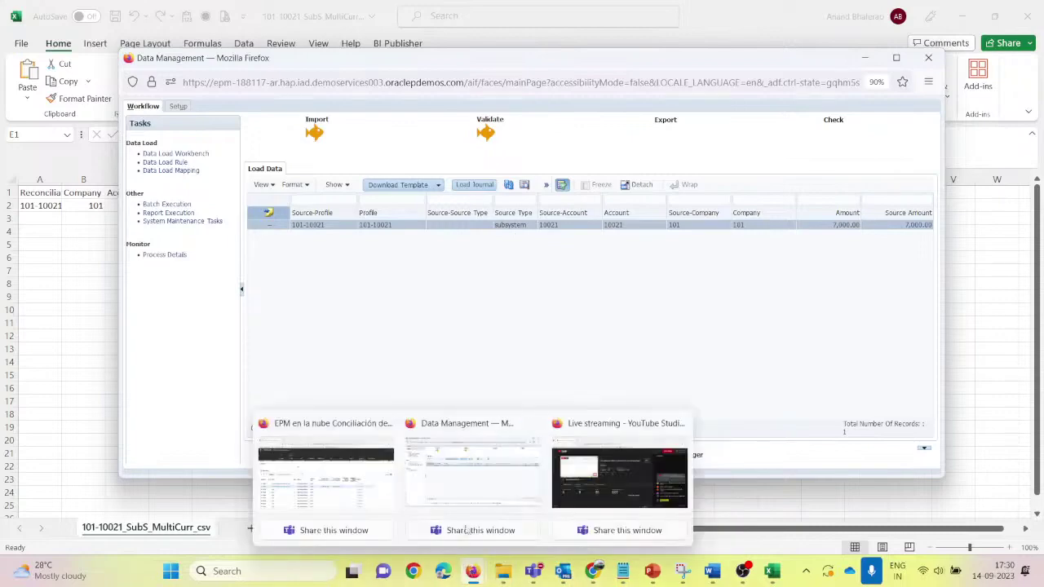
{"action": "left_click", "coordinate": [347, 483]}
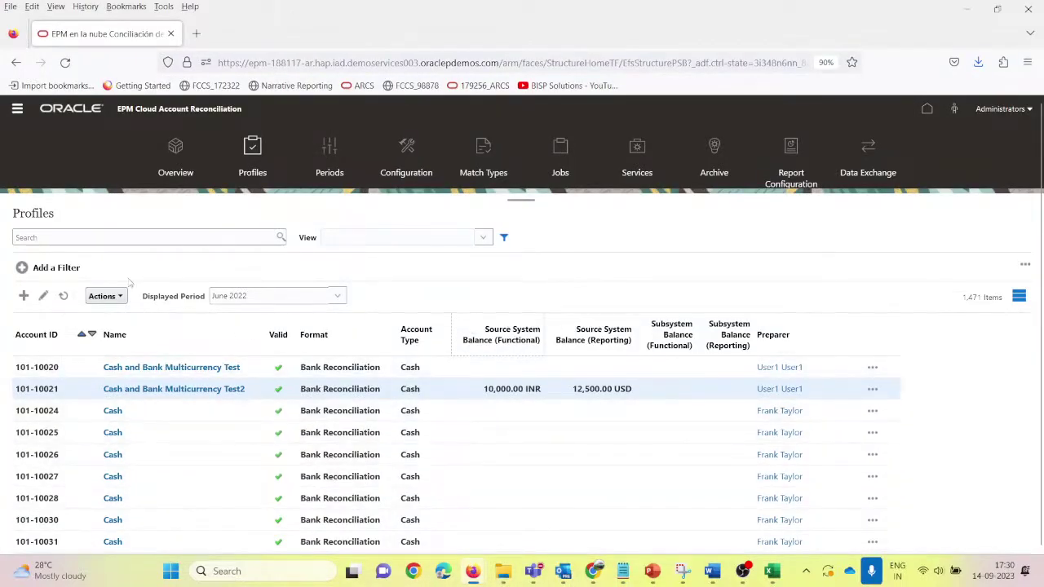
{"action": "left_click", "coordinate": [62, 296]}
{"action": "left_click", "coordinate": [333, 154]}
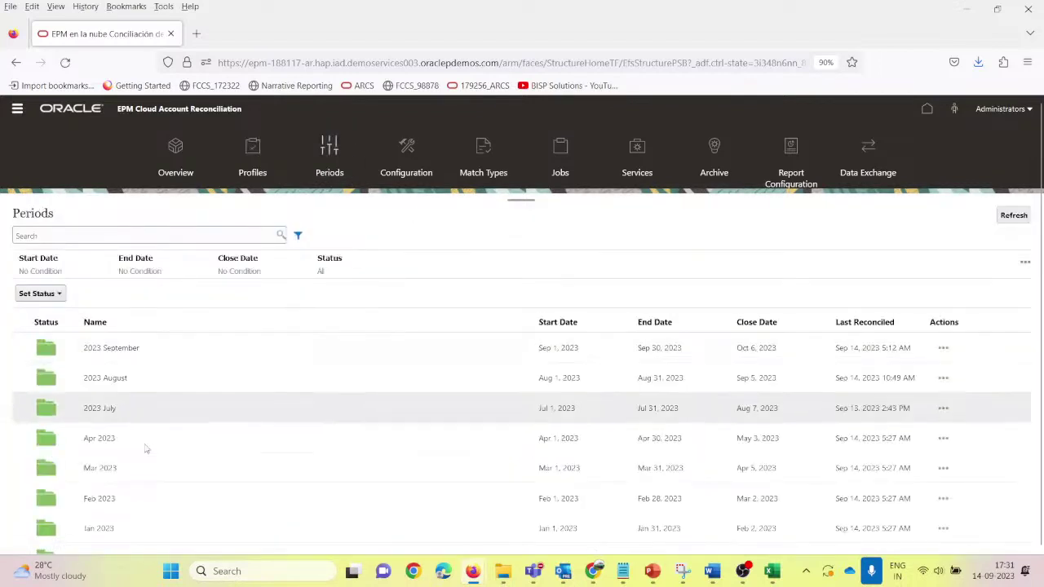
{"action": "scroll", "coordinate": [181, 489], "scroll_direction": "down", "scroll_amount": 5}
{"action": "left_click", "coordinate": [122, 539]}
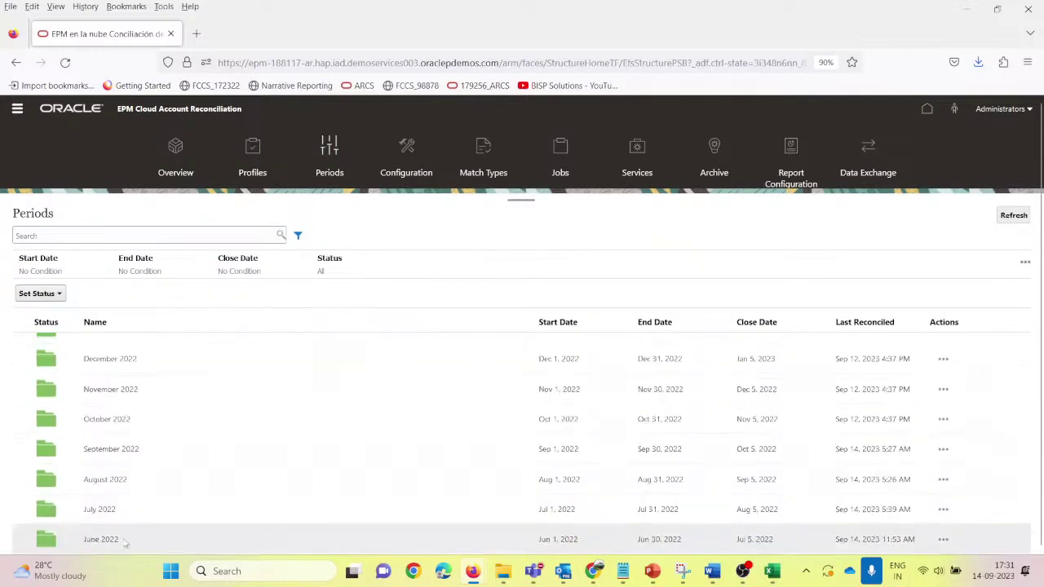
{"action": "scroll", "coordinate": [399, 517], "scroll_direction": "down", "scroll_amount": 1}
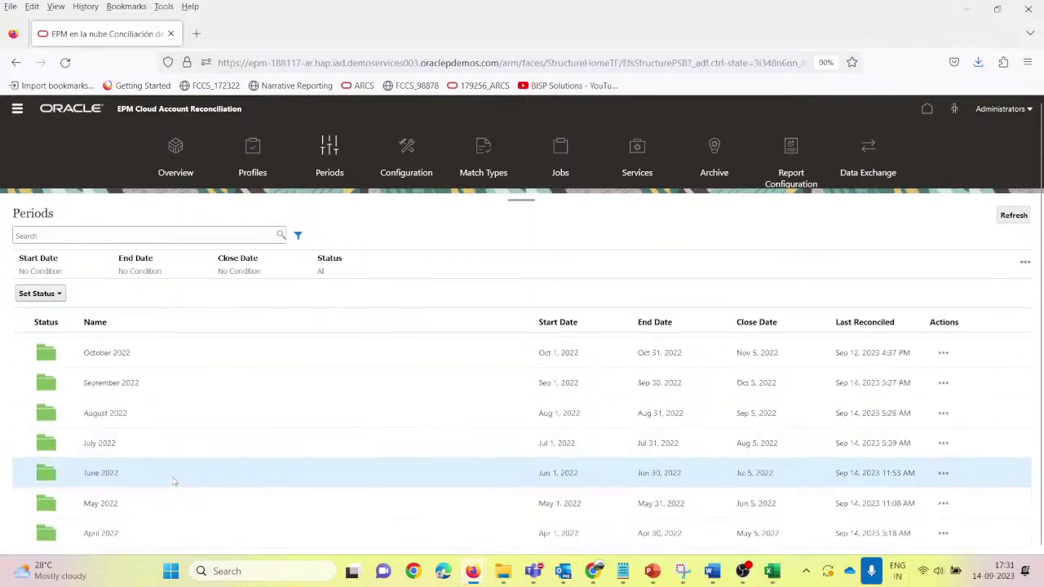
Step: Import data for June 2022 with a new data load named ACurrMSS_Export
{"action": "left_click", "coordinate": [943, 473]}
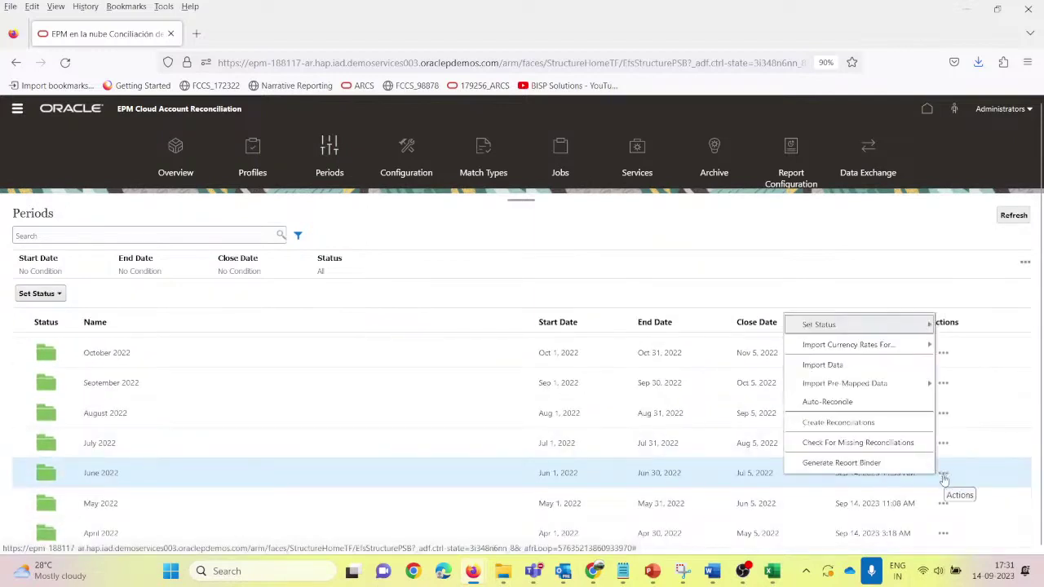
{"action": "left_click", "coordinate": [824, 366]}
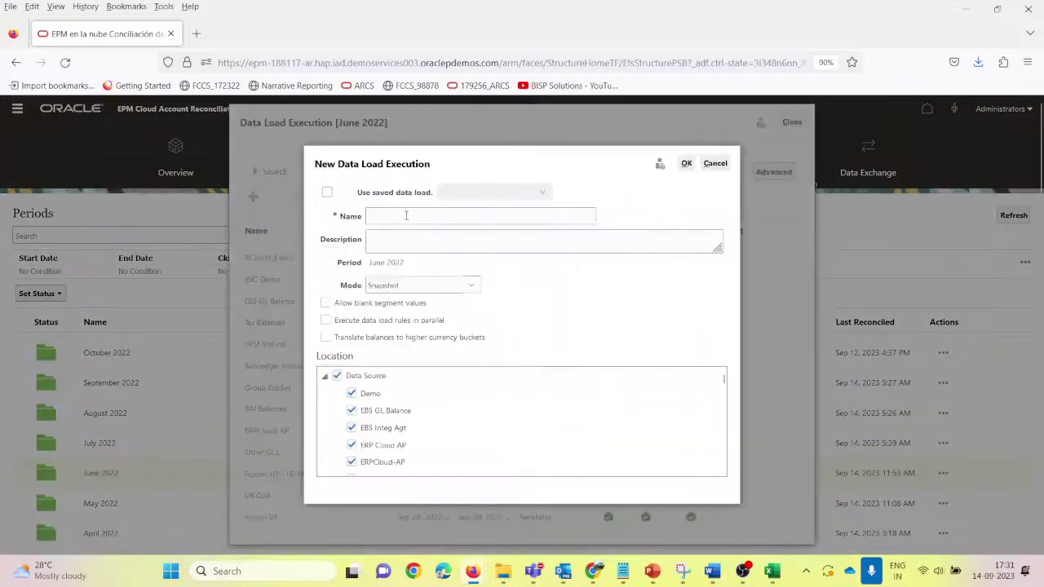
{"action": "left_click", "coordinate": [405, 215]}
{"action": "type", "text": "ACurrMSS_Loc"}
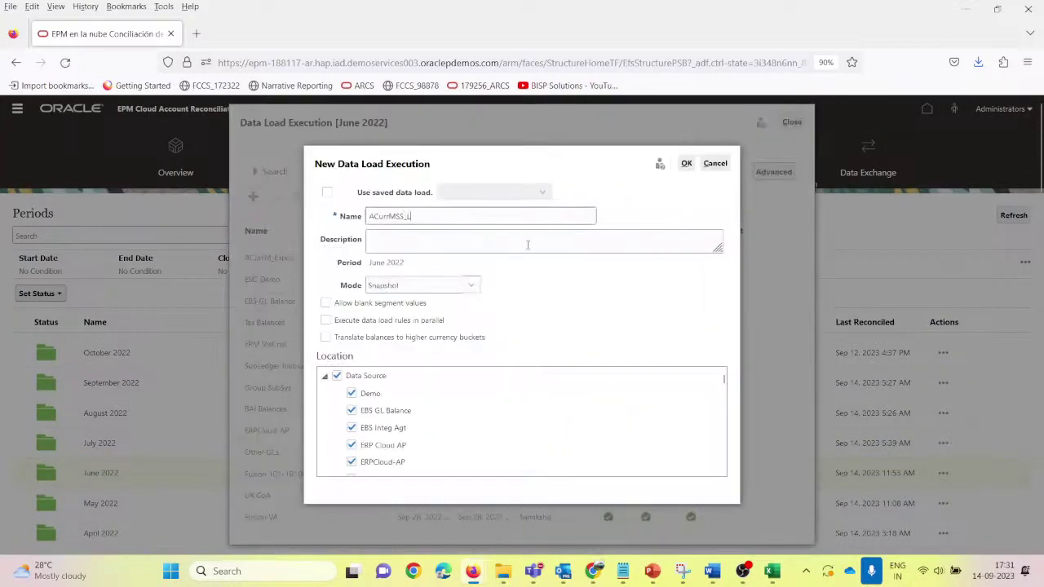
{"action": "type", "text": "Export"}
{"action": "key", "text": "ctrl+a"}
{"action": "key", "text": "ctrl+c"}
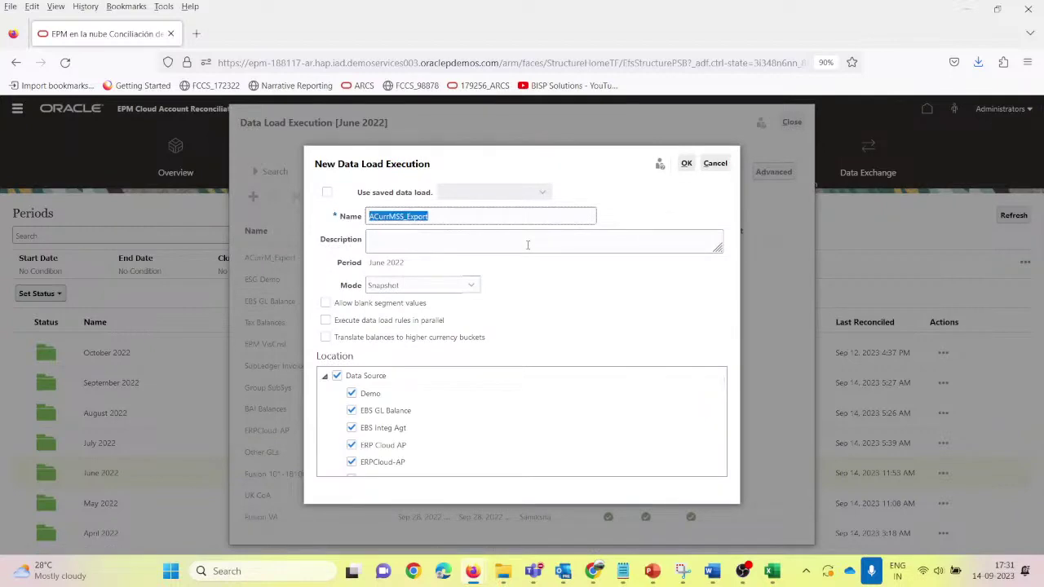
Step: Record ACurrMSS_Export in the Notepad notes below ACurrM_Loc, then return to the load form
{"action": "key", "text": "alt+Tab"}
{"action": "key", "text": "Tab"}
{"action": "key", "text": "Tab"}
{"action": "key", "text": "Tab"}
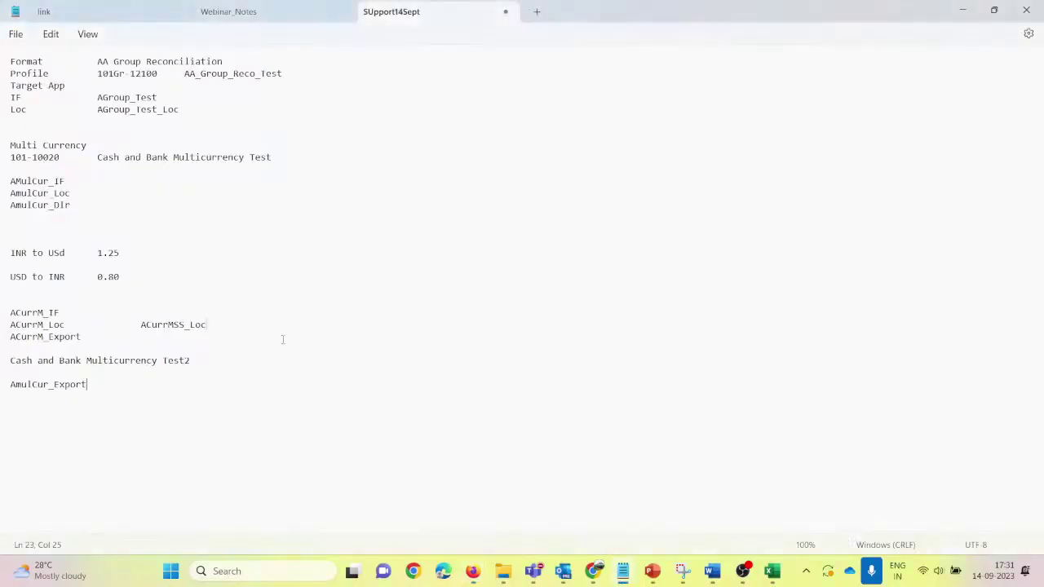
{"action": "key", "text": "Return"}
{"action": "key", "text": "Return"}
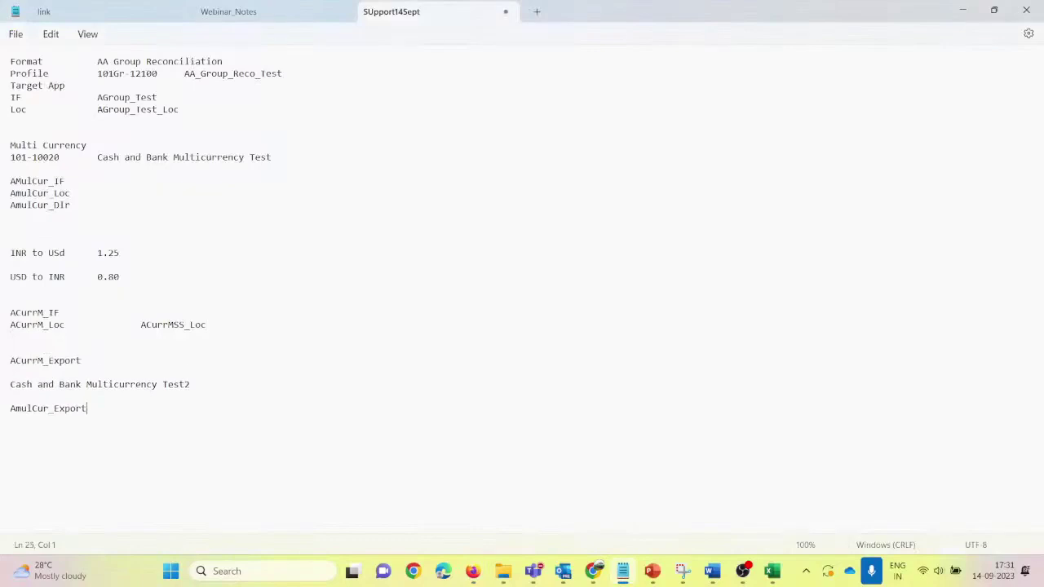
{"action": "key", "text": "ctrl+v"}
{"action": "key", "text": "alt+Tab"}
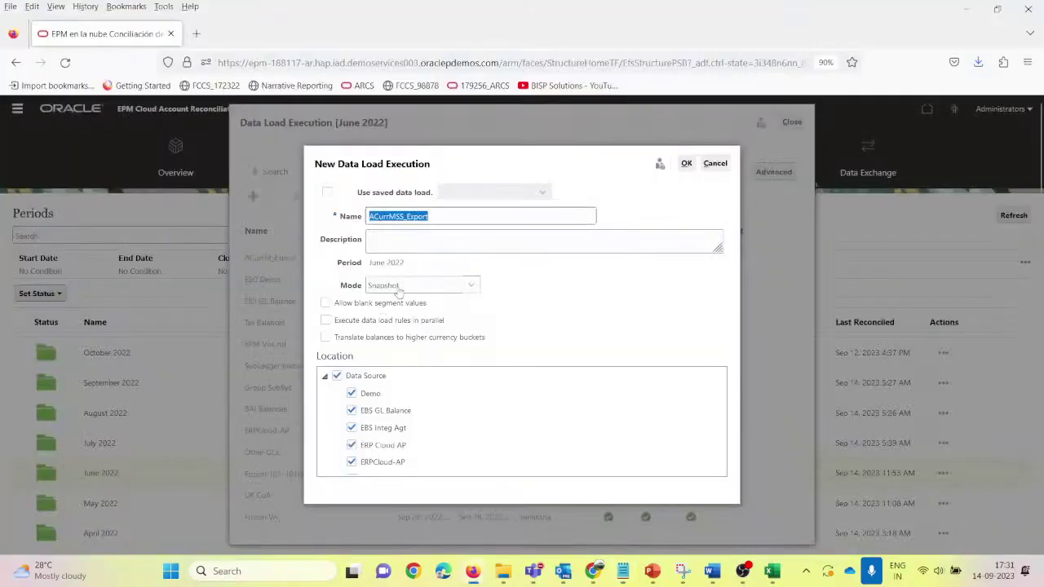
Step: Enable translation to higher currency buckets and exclude the Data Source, EBS, EPM and ESG Reporting locations
{"action": "left_click", "coordinate": [326, 338]}
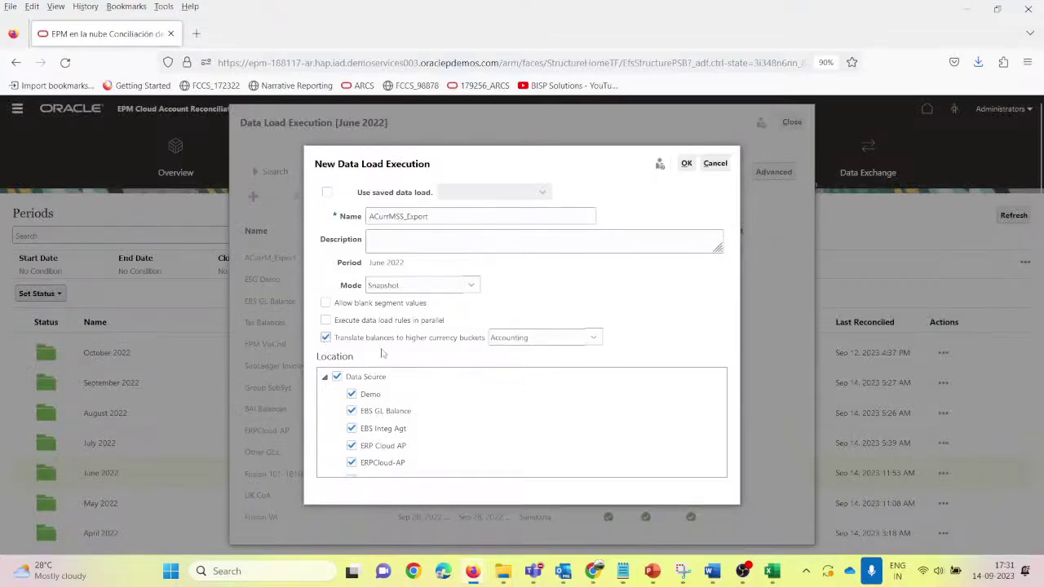
{"action": "left_click", "coordinate": [337, 377]}
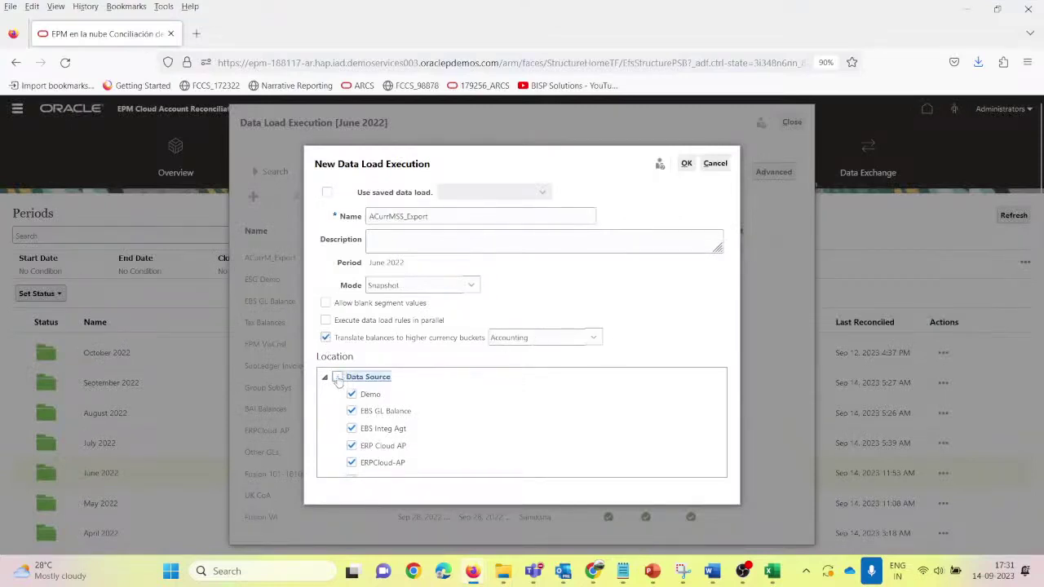
{"action": "left_click", "coordinate": [325, 376]}
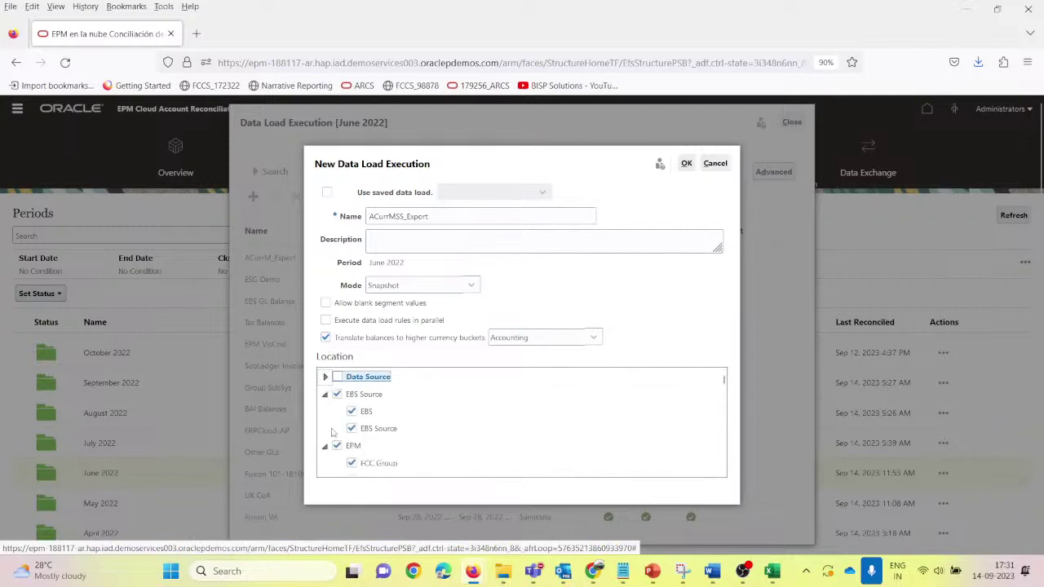
{"action": "left_click", "coordinate": [337, 395]}
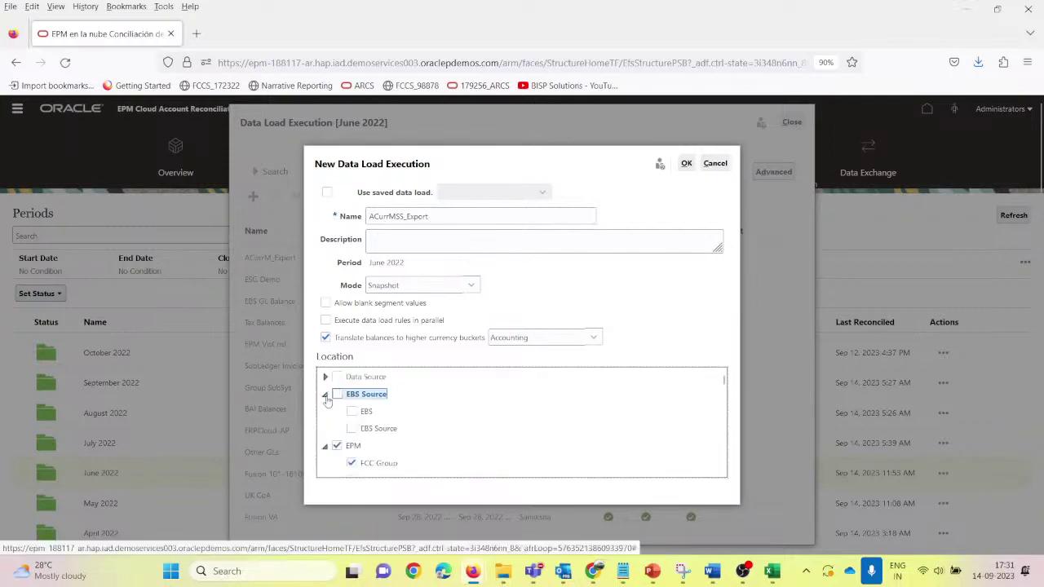
{"action": "left_click", "coordinate": [325, 395]}
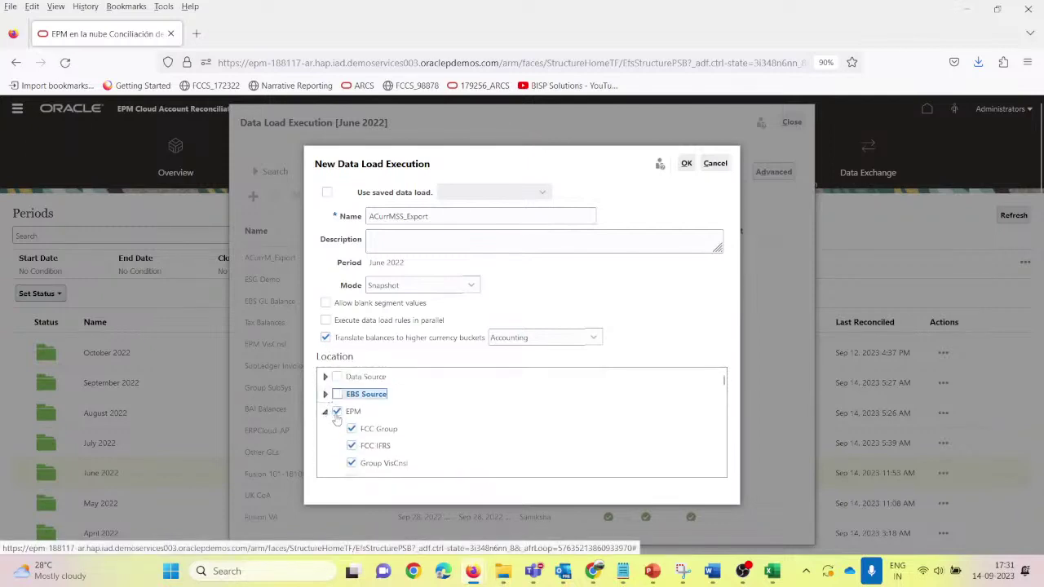
{"action": "left_click", "coordinate": [337, 412]}
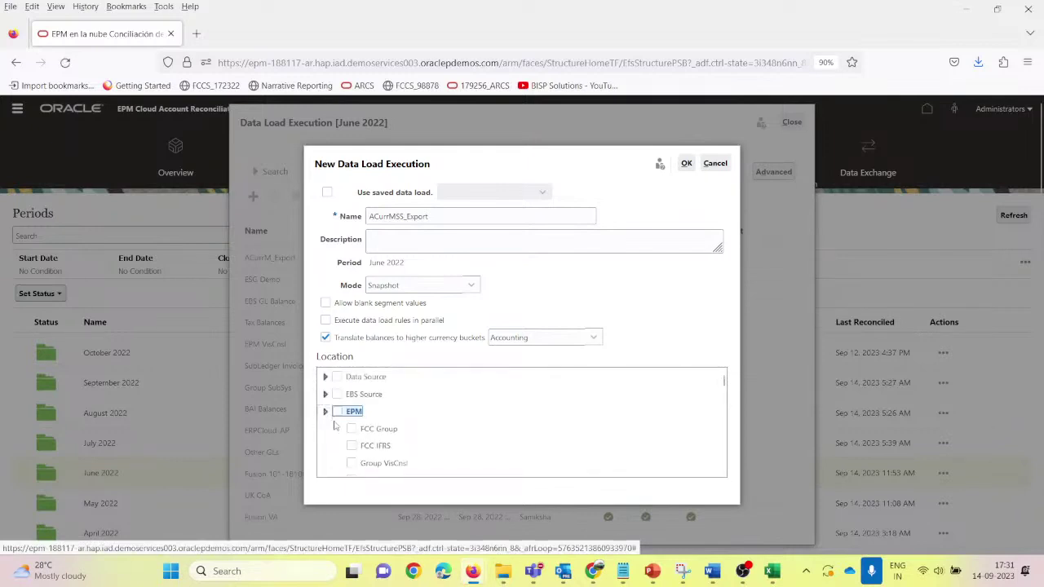
{"action": "left_click", "coordinate": [325, 412]}
{"action": "left_click", "coordinate": [337, 429]}
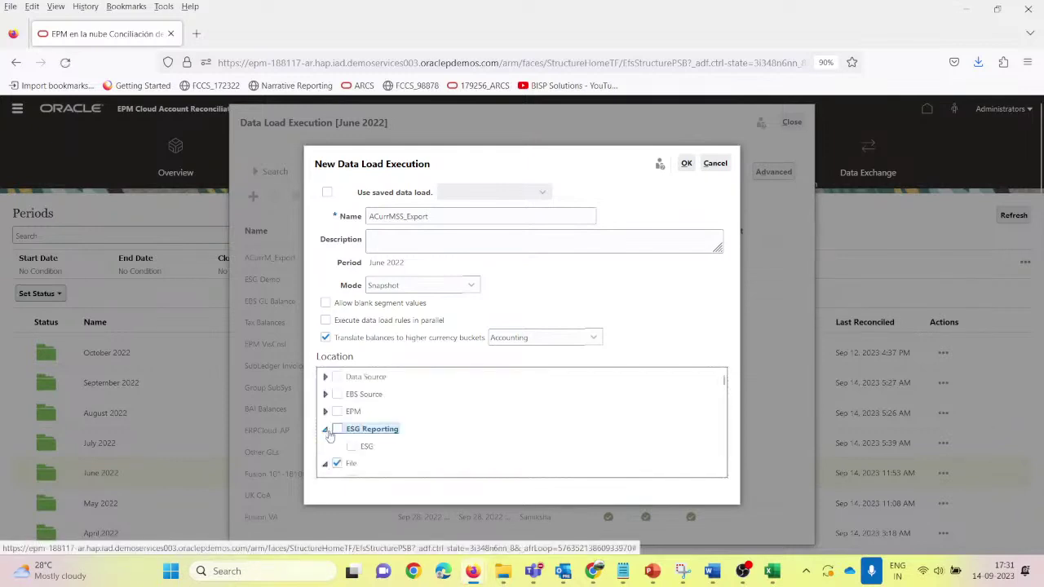
{"action": "left_click", "coordinate": [327, 432]}
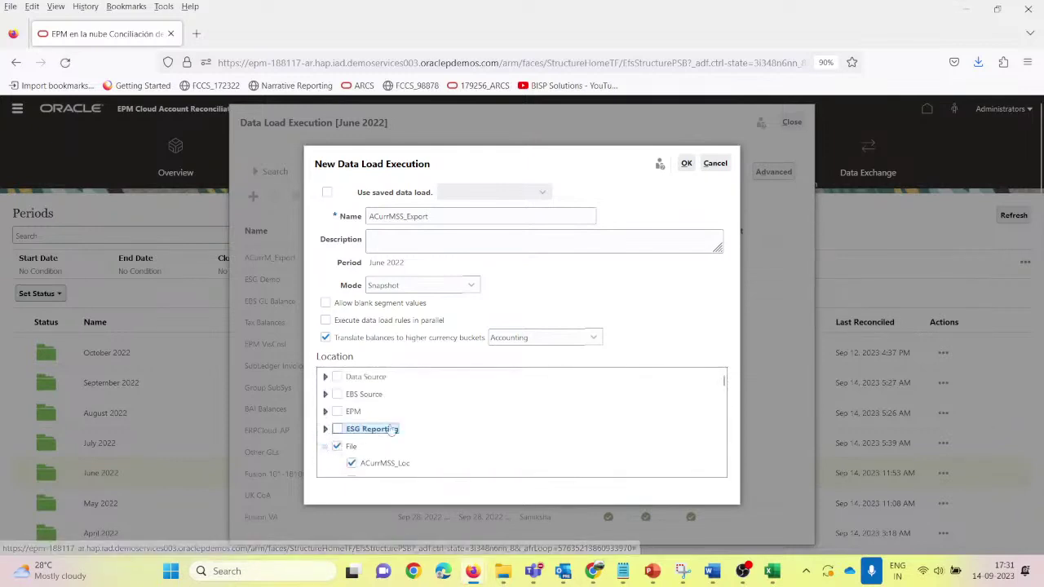
Step: Clear the File, Fusion Financials Cloud, NEW FILE, Test and sai.ram location selections
{"action": "left_click", "coordinate": [337, 447]}
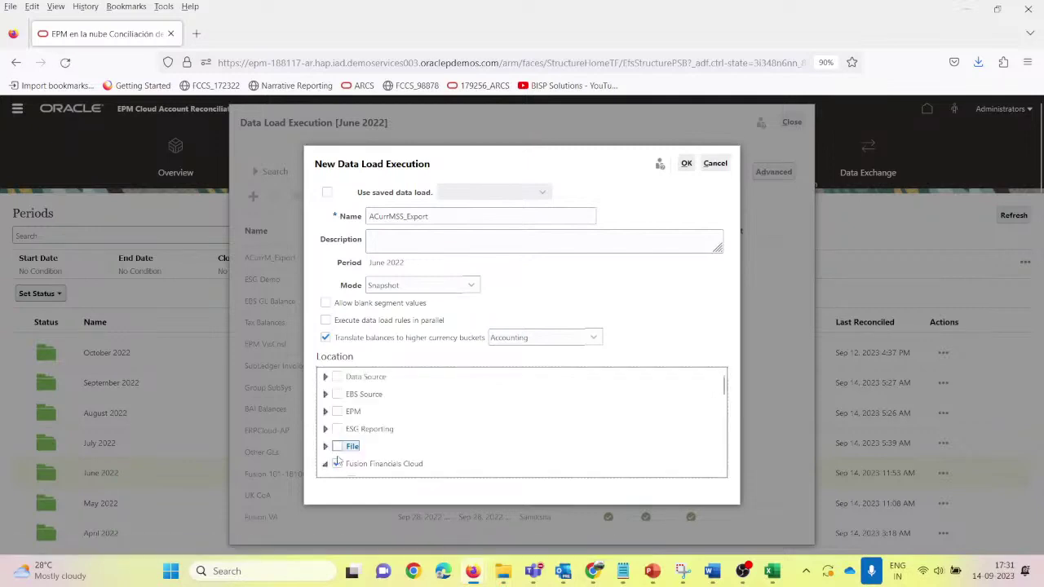
{"action": "left_click", "coordinate": [338, 463]}
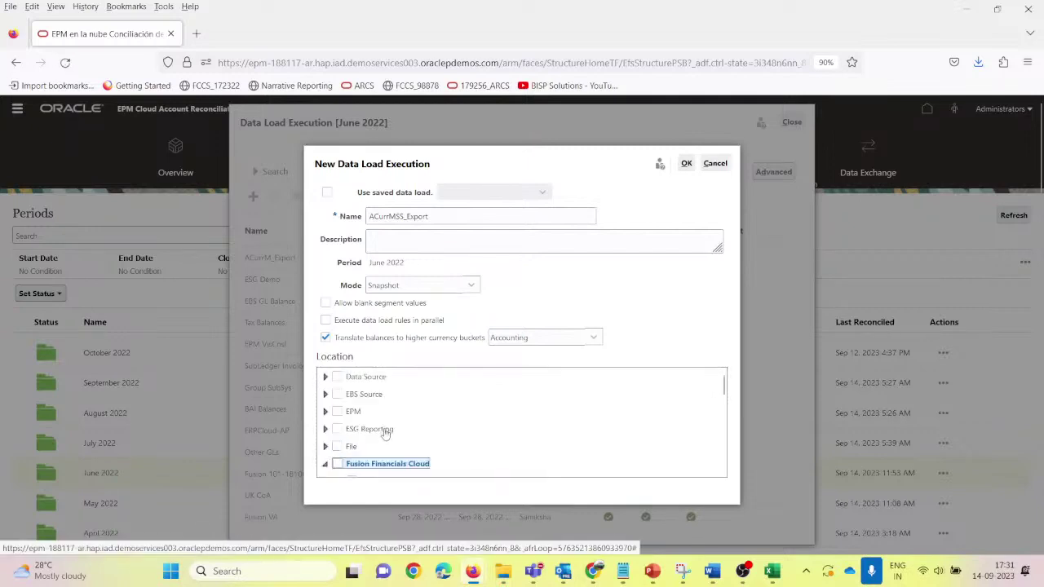
{"action": "scroll", "coordinate": [385, 450], "scroll_direction": "down", "scroll_amount": 5}
{"action": "left_click", "coordinate": [337, 457]}
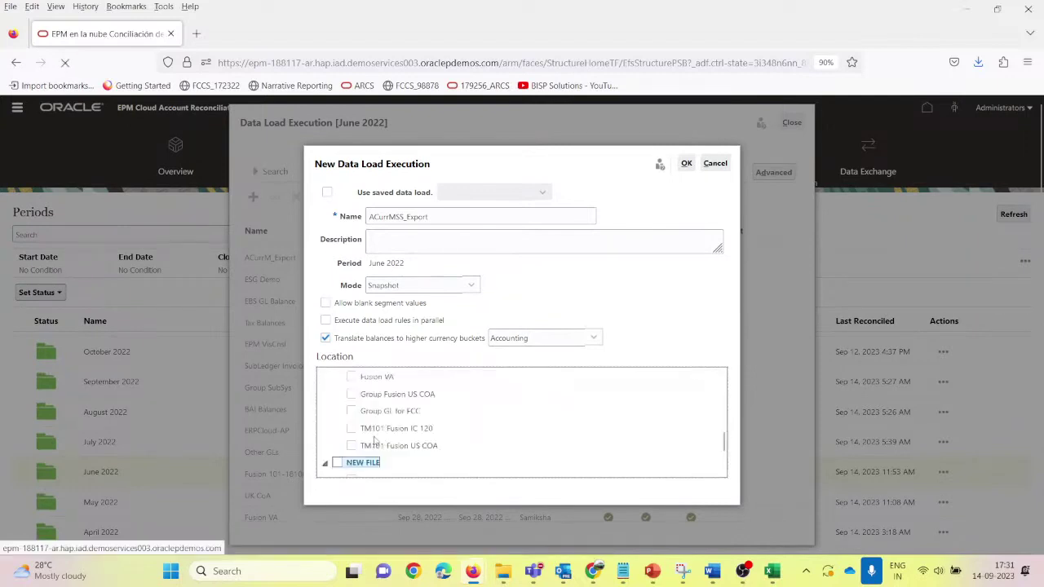
{"action": "scroll", "coordinate": [375, 441], "scroll_direction": "down", "scroll_amount": 2}
{"action": "left_click", "coordinate": [337, 417]}
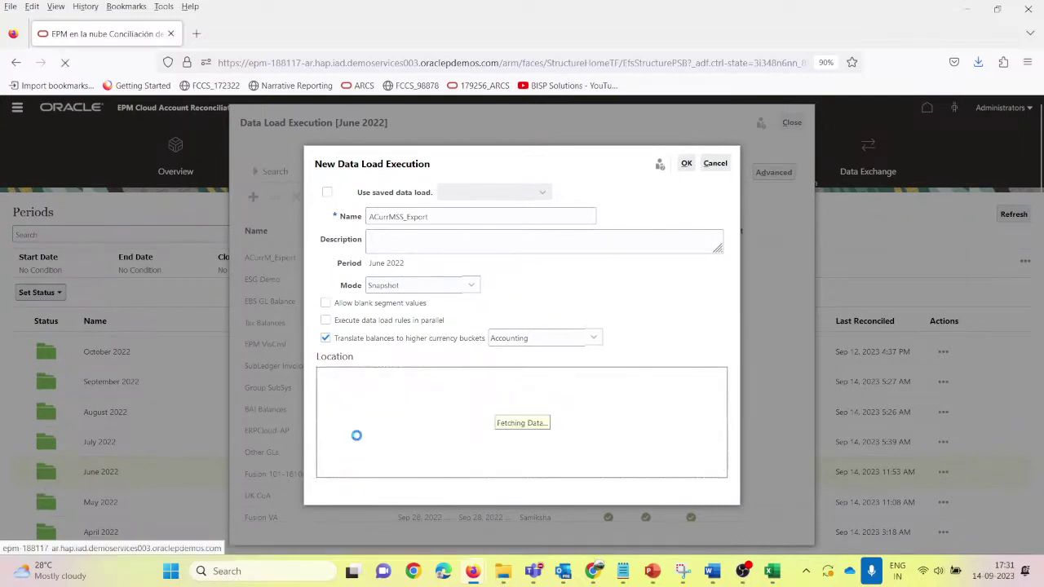
{"action": "left_click", "coordinate": [337, 463]}
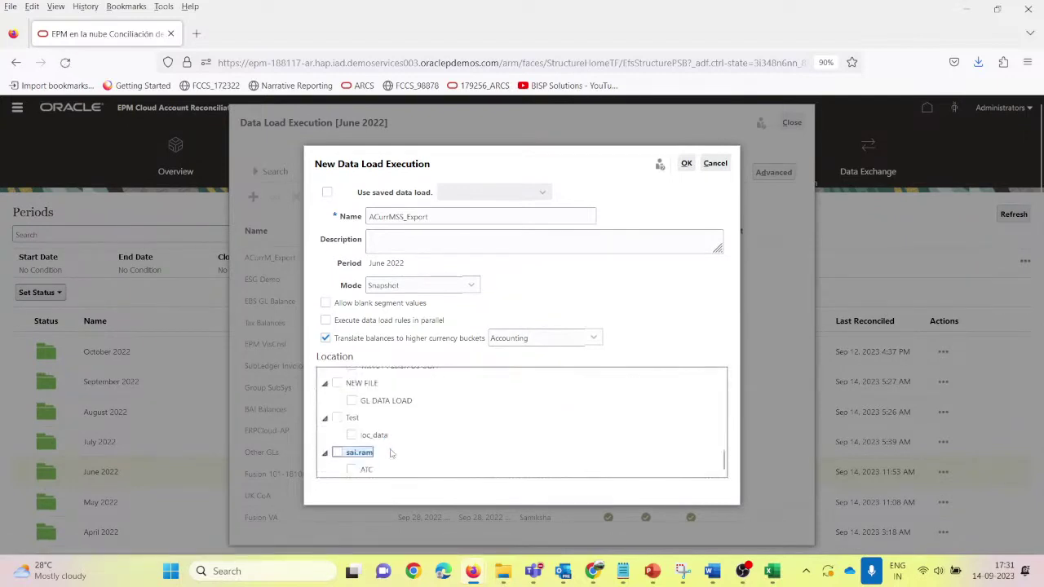
{"action": "scroll", "coordinate": [367, 447], "scroll_direction": "up", "scroll_amount": 8}
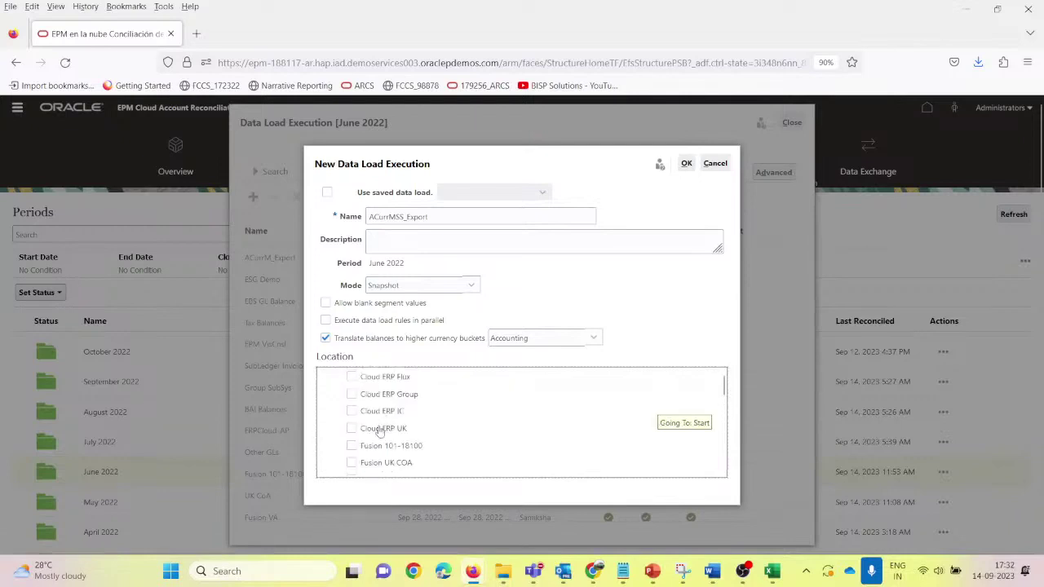
{"action": "scroll", "coordinate": [347, 443], "scroll_direction": "down", "scroll_amount": 2}
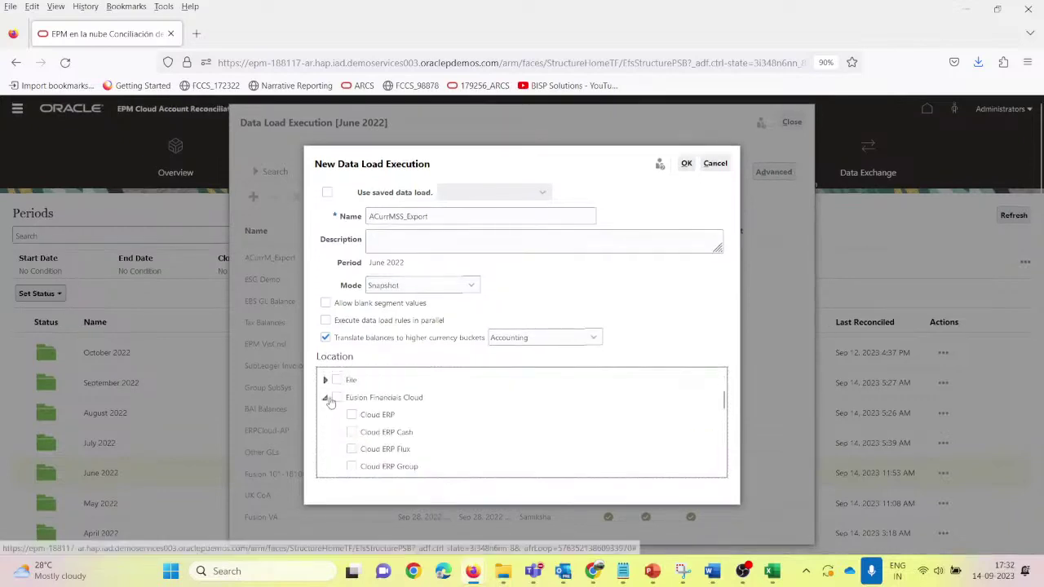
{"action": "left_click", "coordinate": [325, 397]}
Step: Select ACurrMSS_Loc under File as the load location and submit the load
{"action": "left_click", "coordinate": [324, 380]}
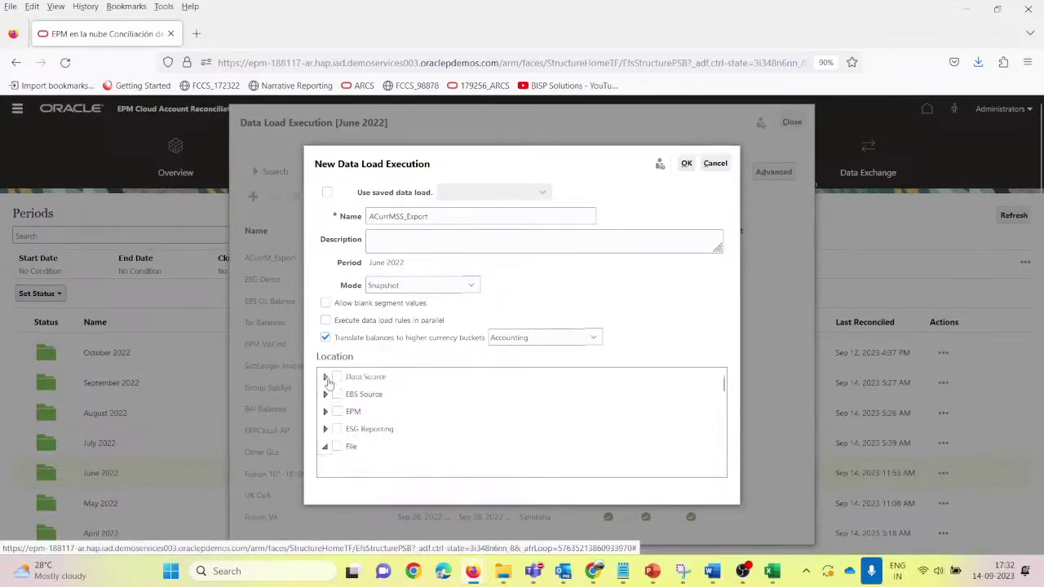
{"action": "scroll", "coordinate": [405, 440], "scroll_direction": "down", "scroll_amount": 2}
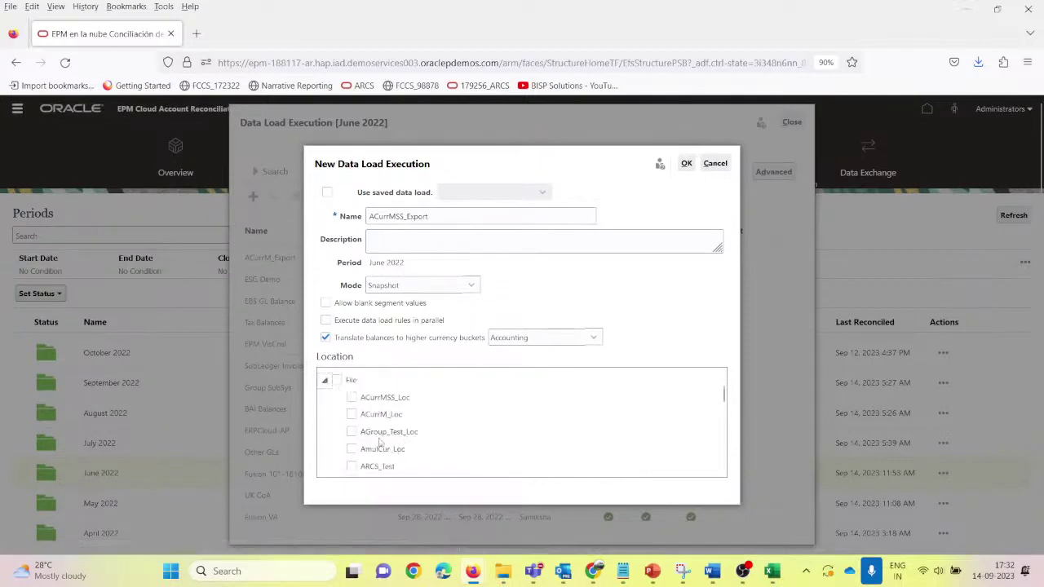
{"action": "left_click", "coordinate": [351, 397]}
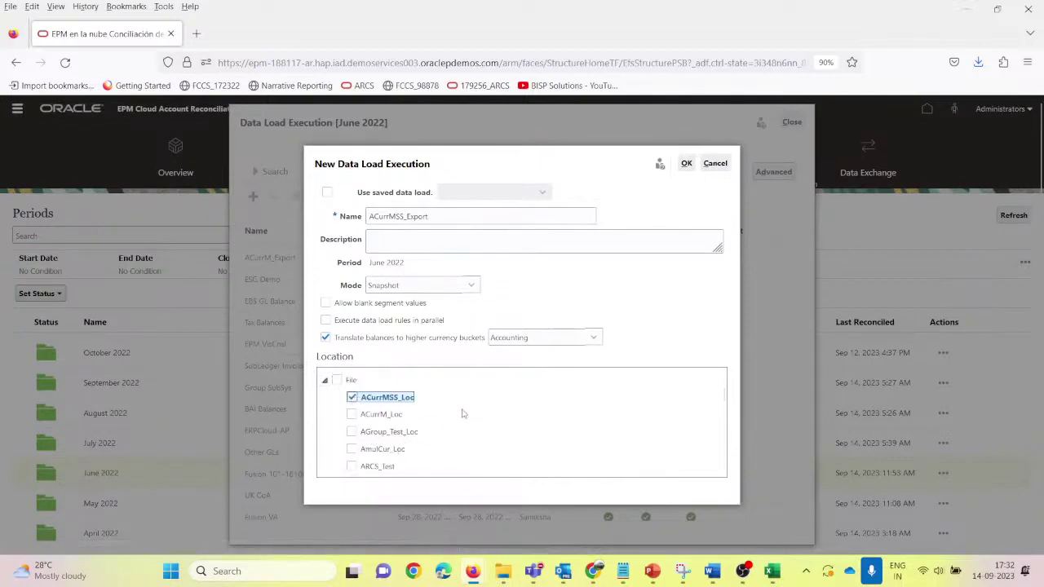
{"action": "left_click", "coordinate": [687, 163]}
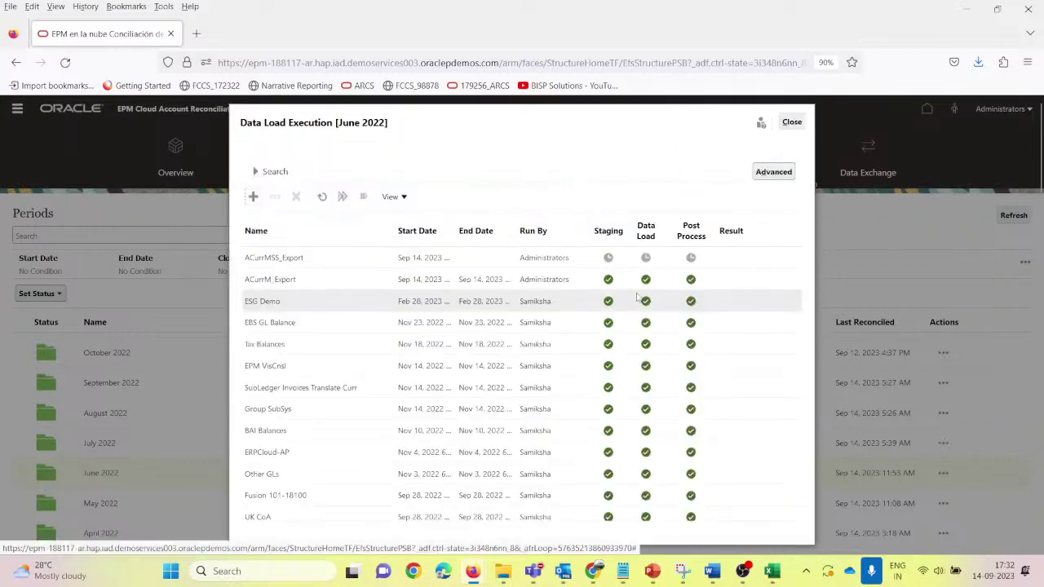
Step: Refresh until ACurrMSS_Export shows staging, data load and post process complete, then go to Profiles
{"action": "left_click", "coordinate": [322, 196]}
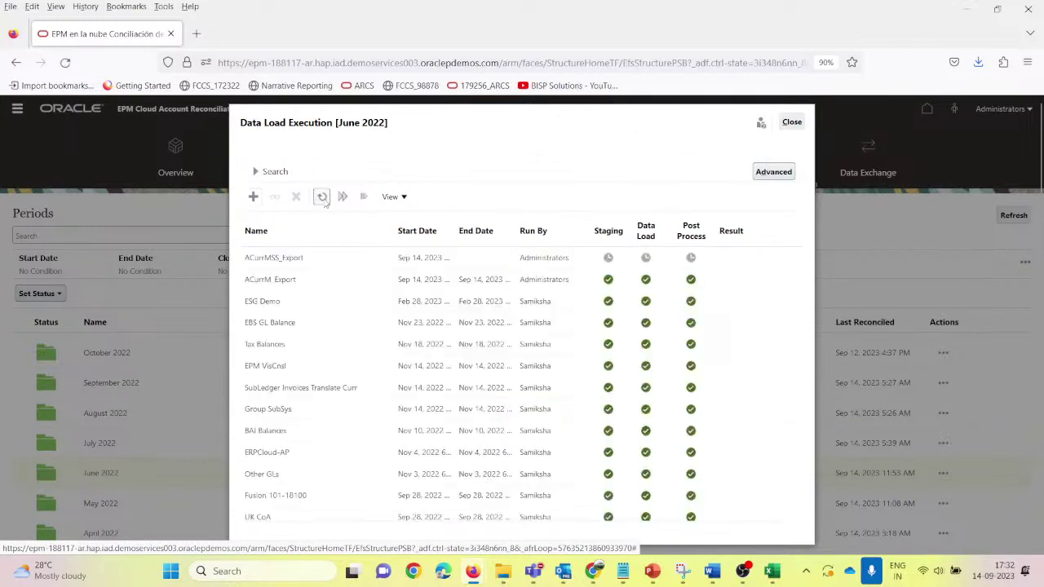
{"action": "left_click", "coordinate": [322, 196]}
{"action": "left_click", "coordinate": [323, 200]}
{"action": "left_click", "coordinate": [323, 198]}
{"action": "left_click", "coordinate": [323, 198]}
{"action": "left_click", "coordinate": [323, 198]}
{"action": "left_click", "coordinate": [323, 198]}
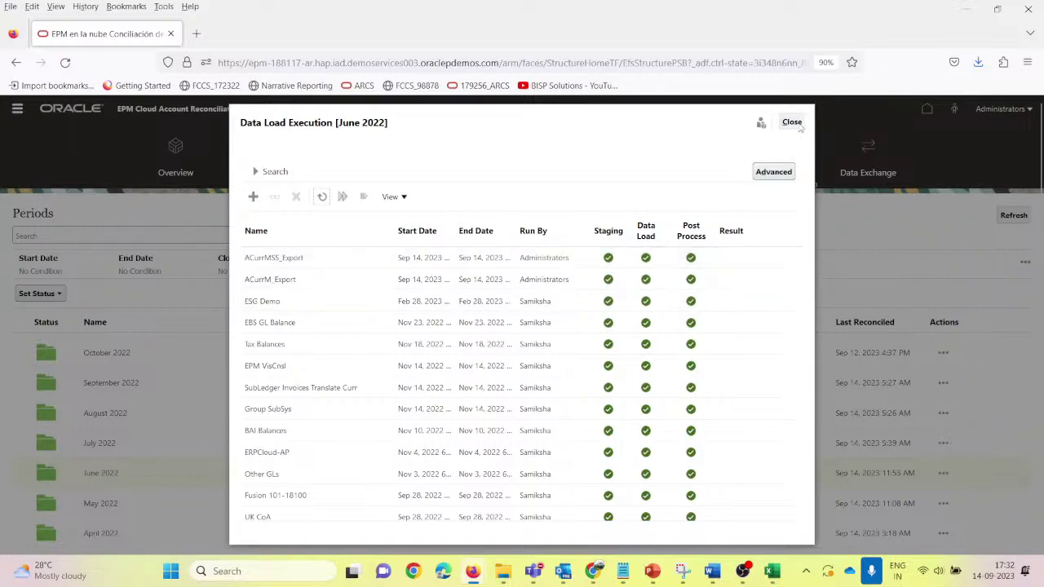
{"action": "left_click", "coordinate": [796, 124]}
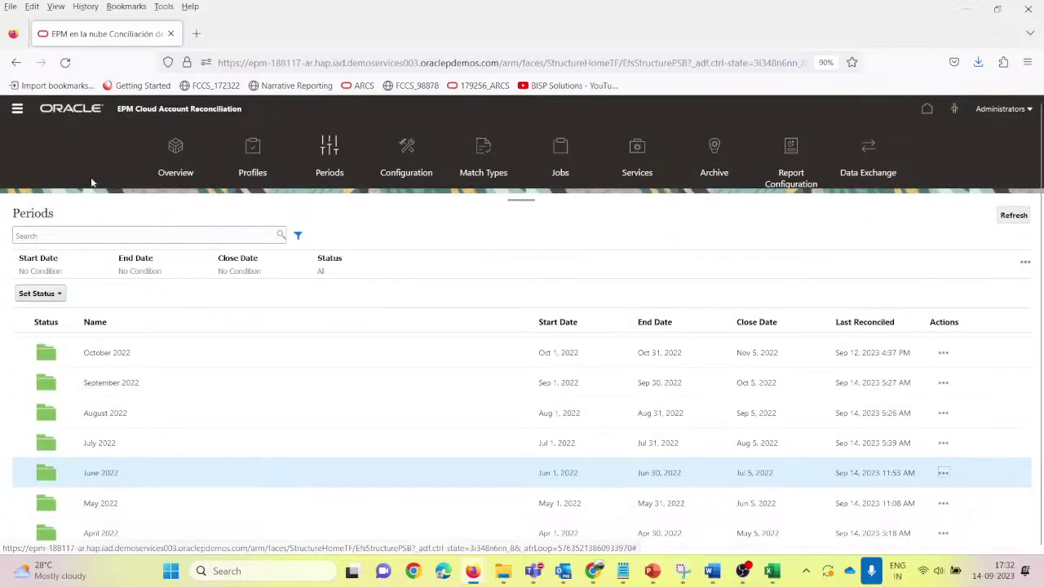
{"action": "left_click", "coordinate": [252, 148]}
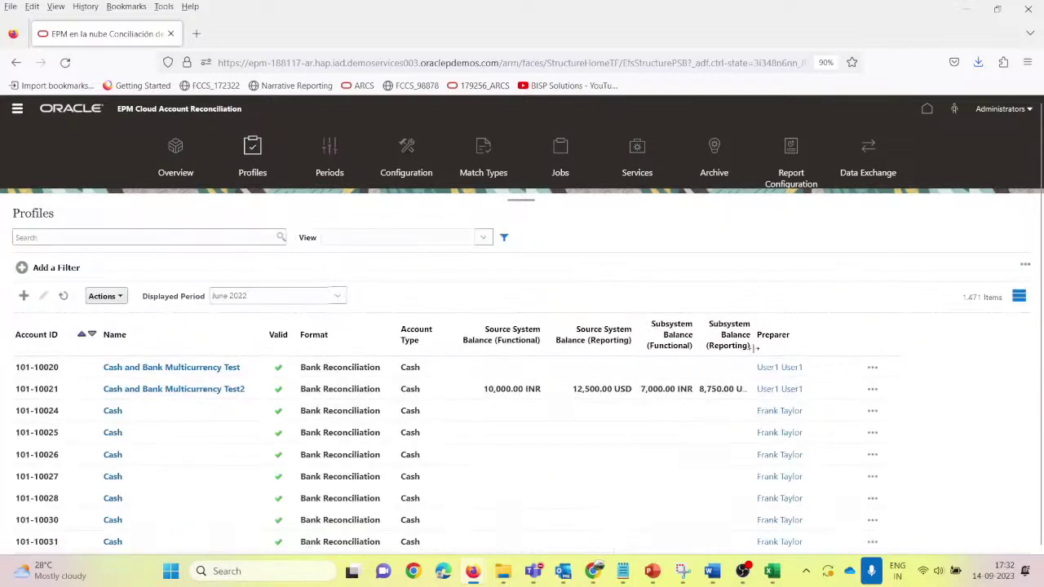
Step: Widen the Subsystem Balance (Reporting) column and open the Balance attributes in Select Columns
{"action": "left_click_drag", "start_coordinate": [755, 347], "coordinate": [767, 348]}
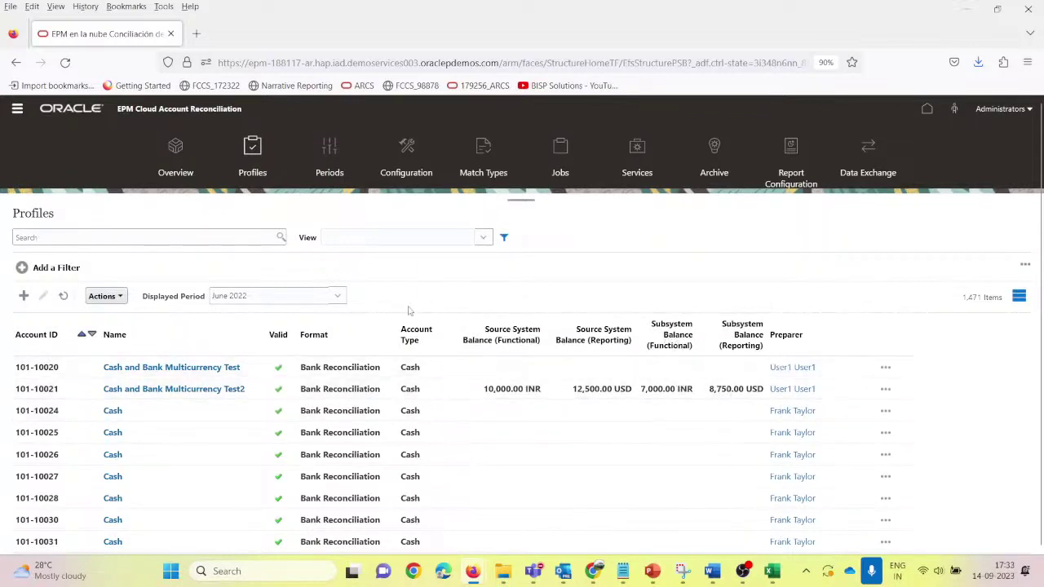
{"action": "left_click", "coordinate": [120, 298]}
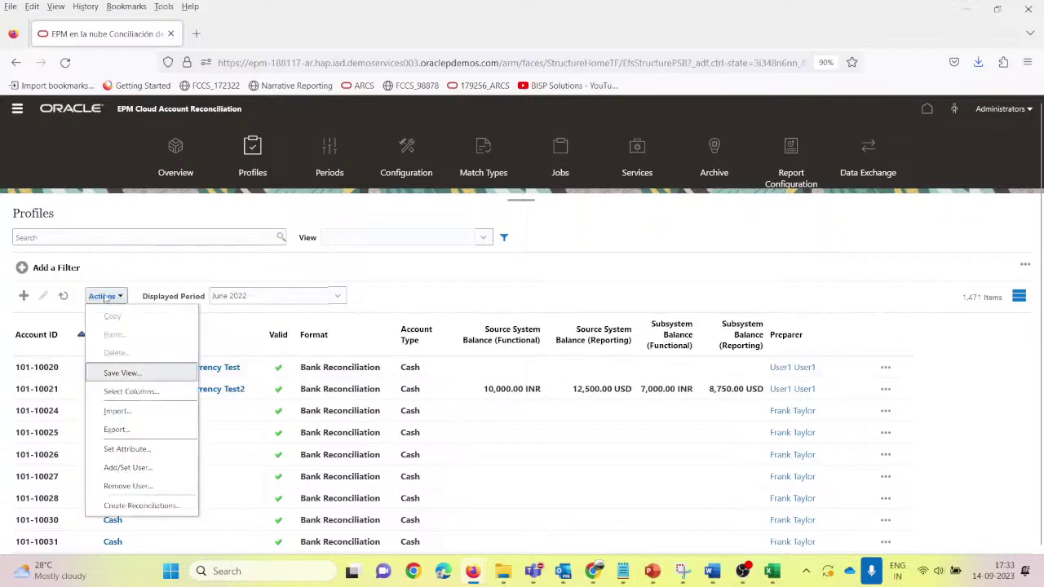
{"action": "left_click", "coordinate": [129, 392]}
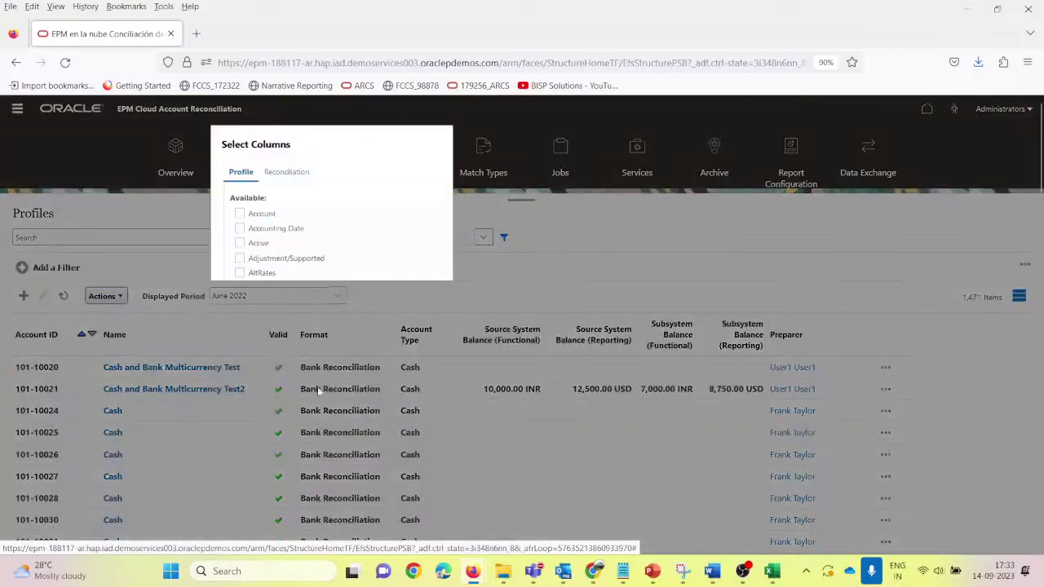
{"action": "scroll", "coordinate": [283, 316], "scroll_direction": "down", "scroll_amount": 15}
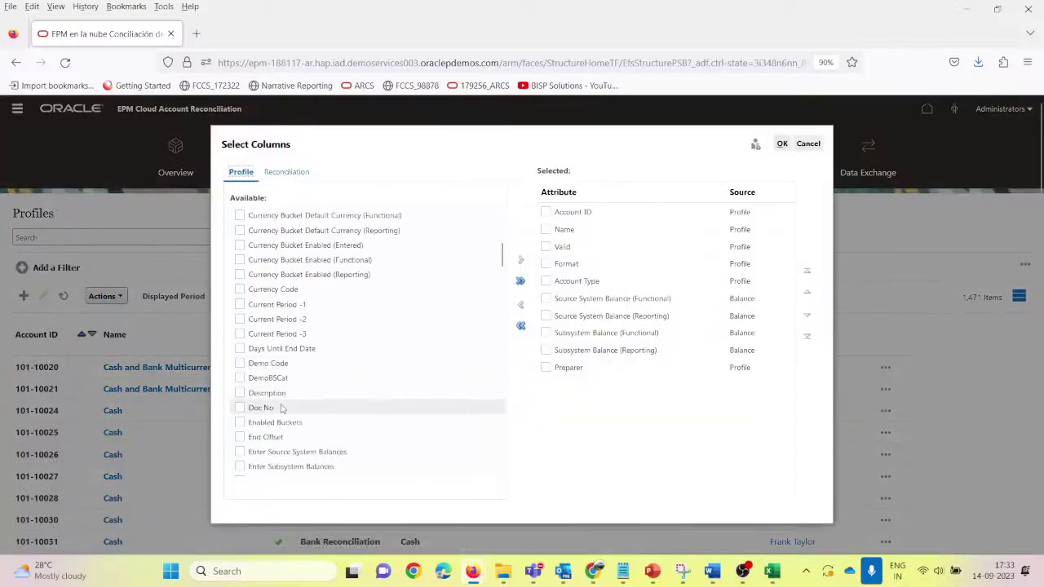
{"action": "scroll", "coordinate": [290, 428], "scroll_direction": "down", "scroll_amount": 15}
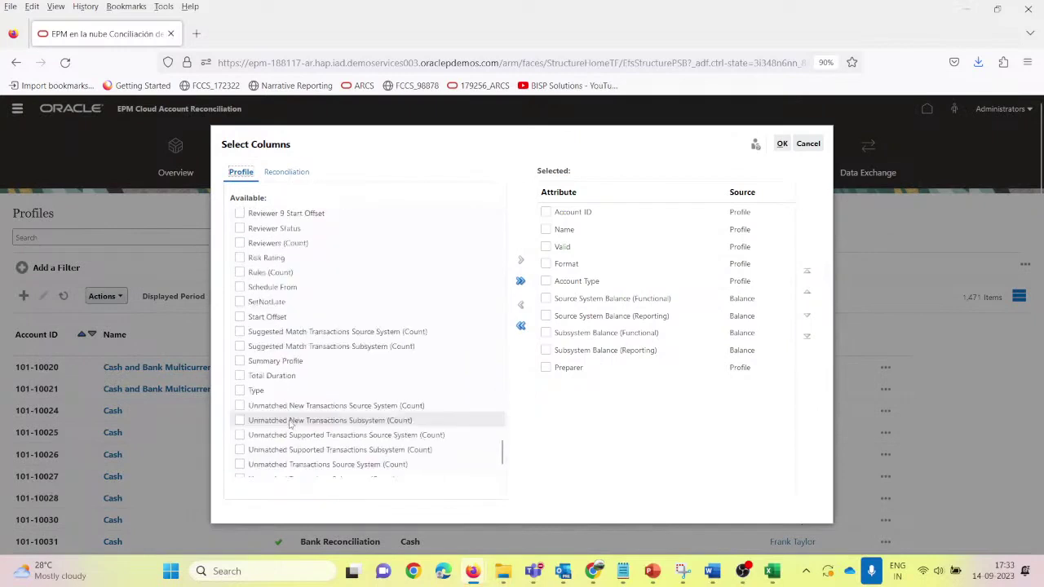
{"action": "scroll", "coordinate": [290, 423], "scroll_direction": "down", "scroll_amount": 2}
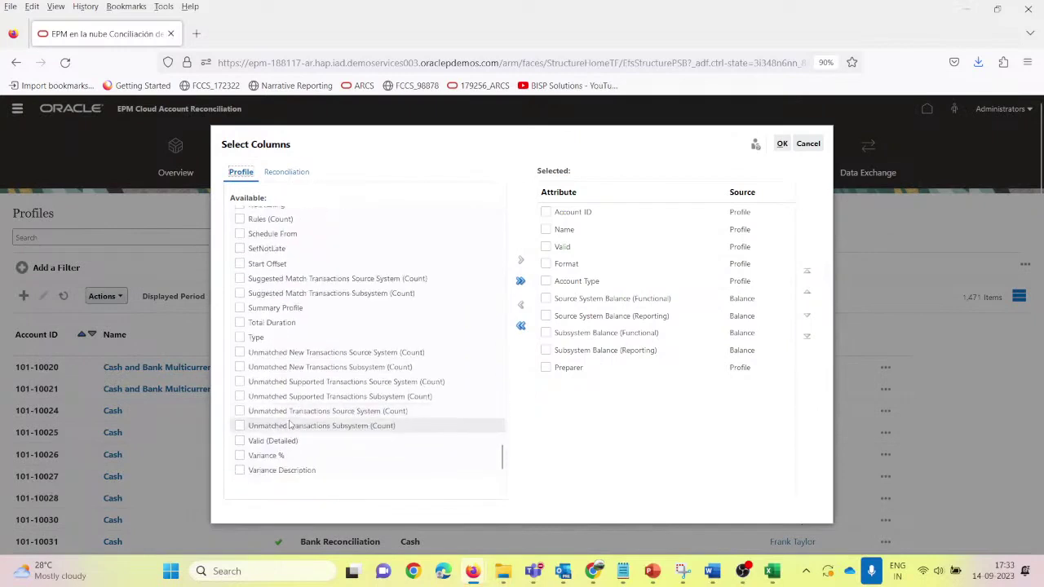
{"action": "left_click", "coordinate": [284, 172]}
{"action": "left_click", "coordinate": [240, 232]}
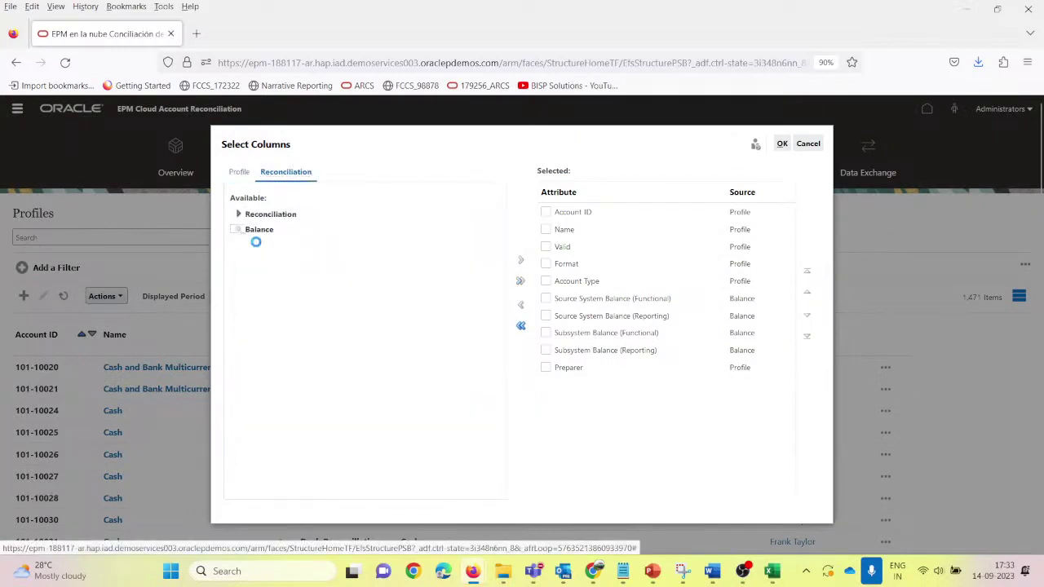
{"action": "scroll", "coordinate": [342, 420], "scroll_direction": "down", "scroll_amount": 10}
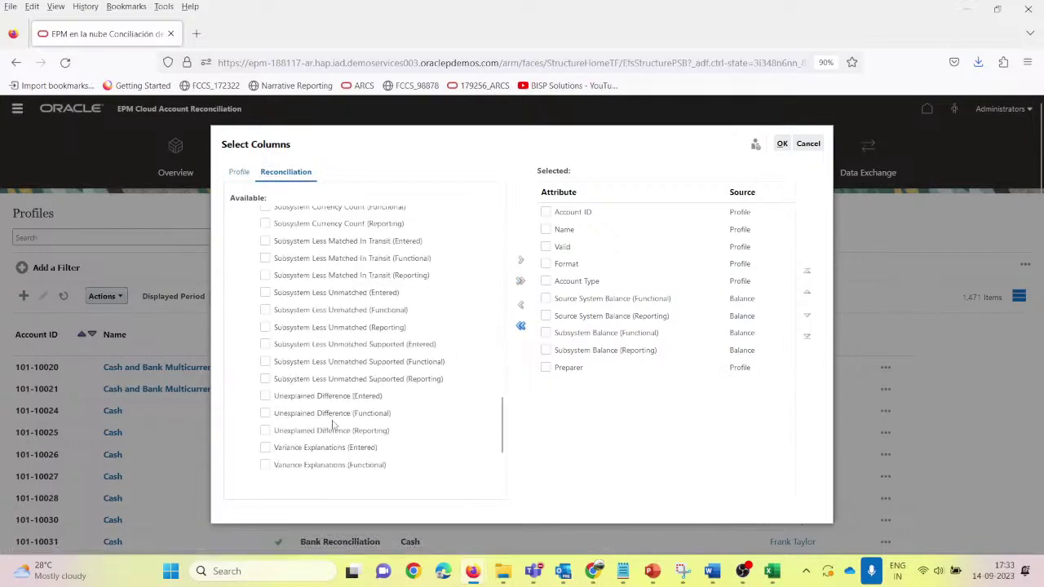
Step: Add both Unexplained Difference columns ahead of Preparer, moving Preparer to the end
{"action": "left_click", "coordinate": [265, 414]}
{"action": "left_click", "coordinate": [523, 261]}
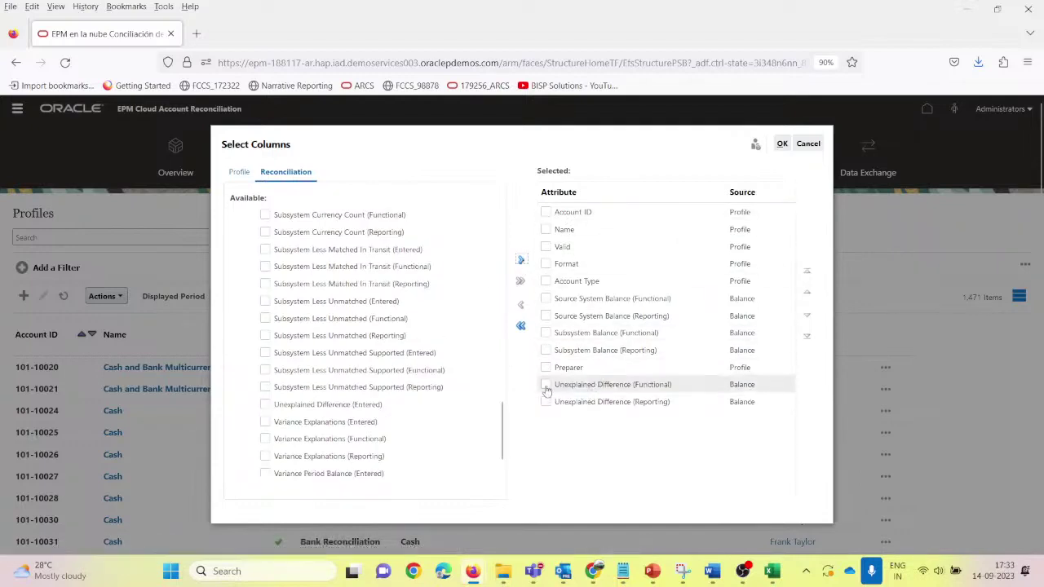
{"action": "left_click", "coordinate": [545, 385]}
{"action": "left_click", "coordinate": [546, 402]}
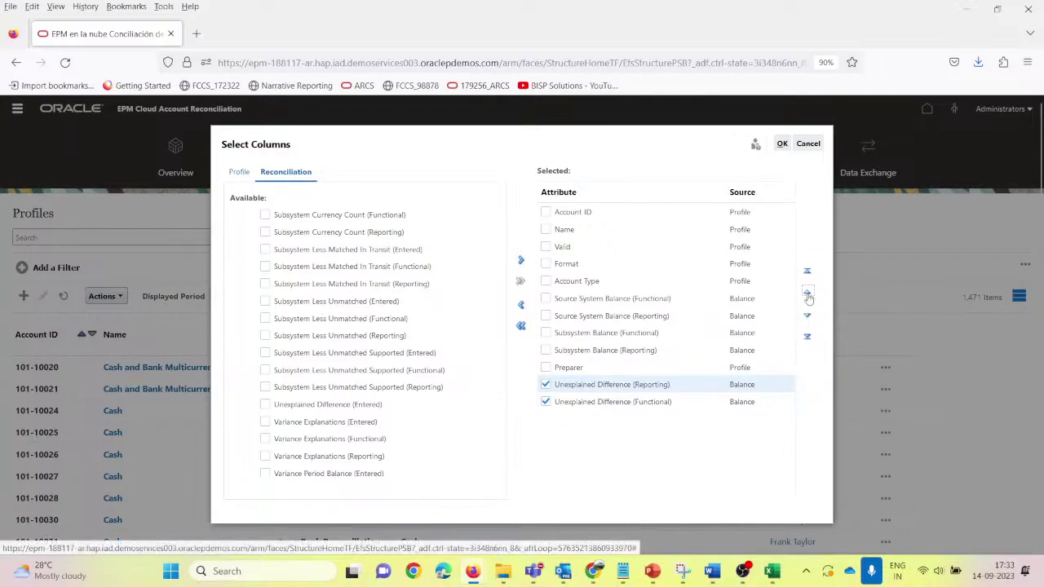
{"action": "left_click", "coordinate": [807, 292]}
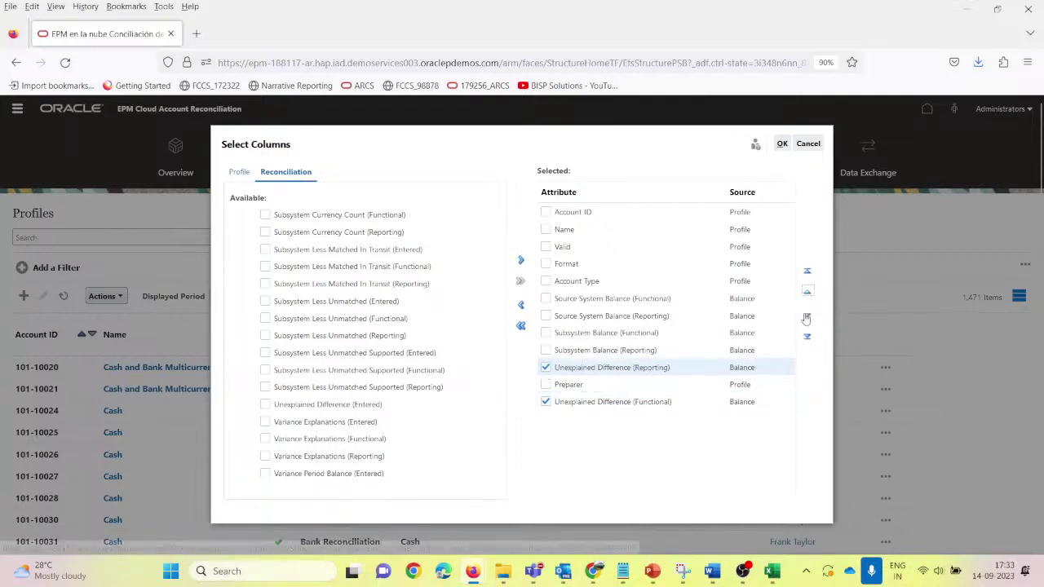
{"action": "left_click", "coordinate": [546, 385]}
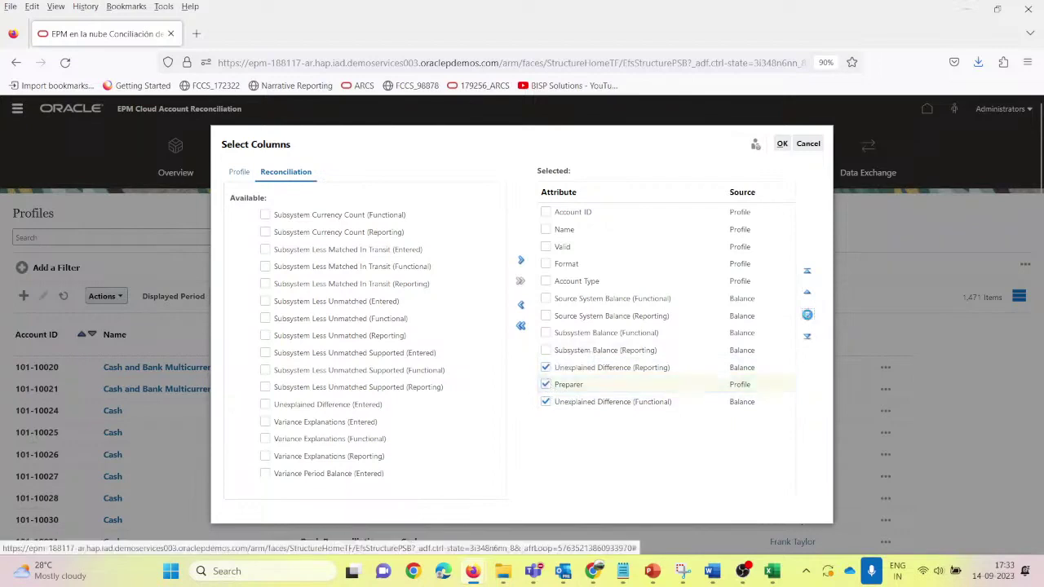
{"action": "left_click", "coordinate": [807, 315]}
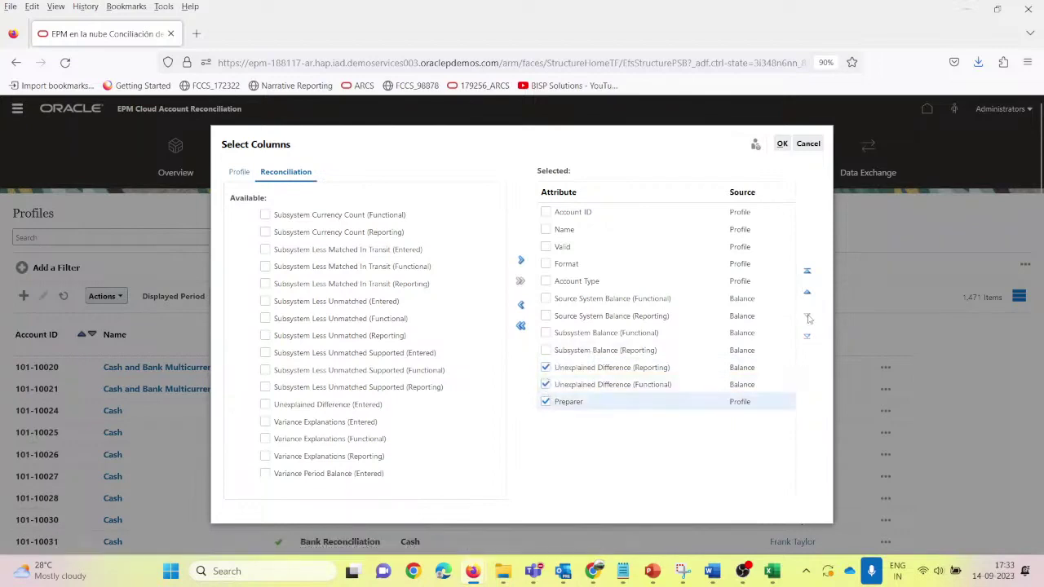
{"action": "left_click", "coordinate": [782, 144]}
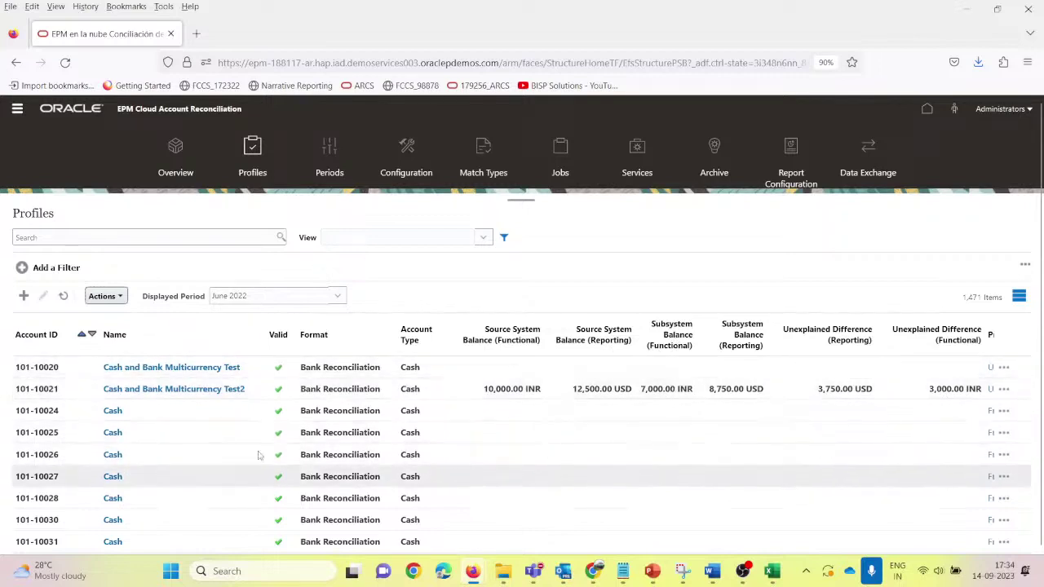
Step: Select profile 101-10021 and open the profile Actions menu
{"action": "left_click", "coordinate": [258, 393]}
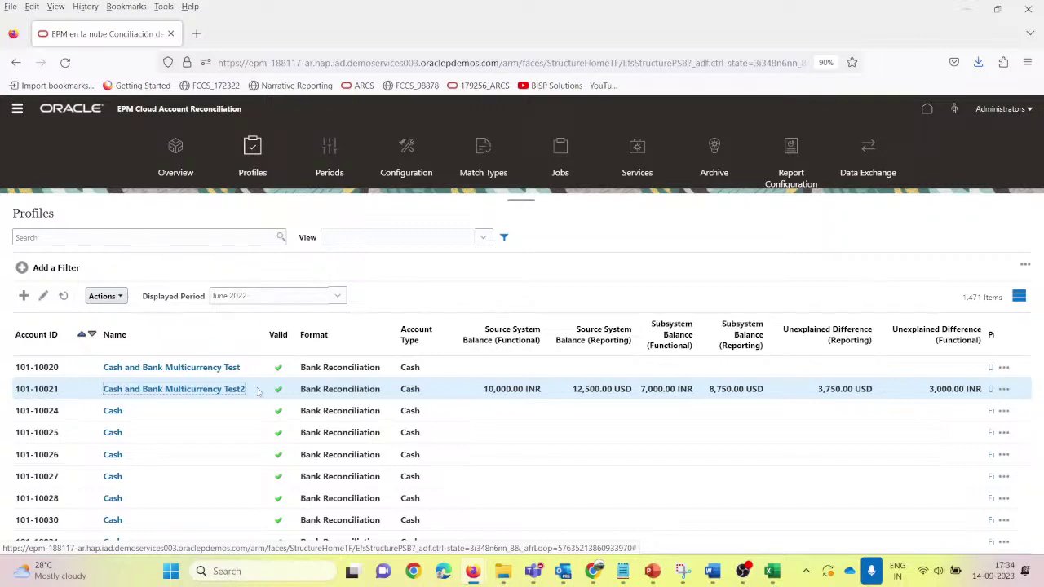
{"action": "left_click", "coordinate": [258, 392]}
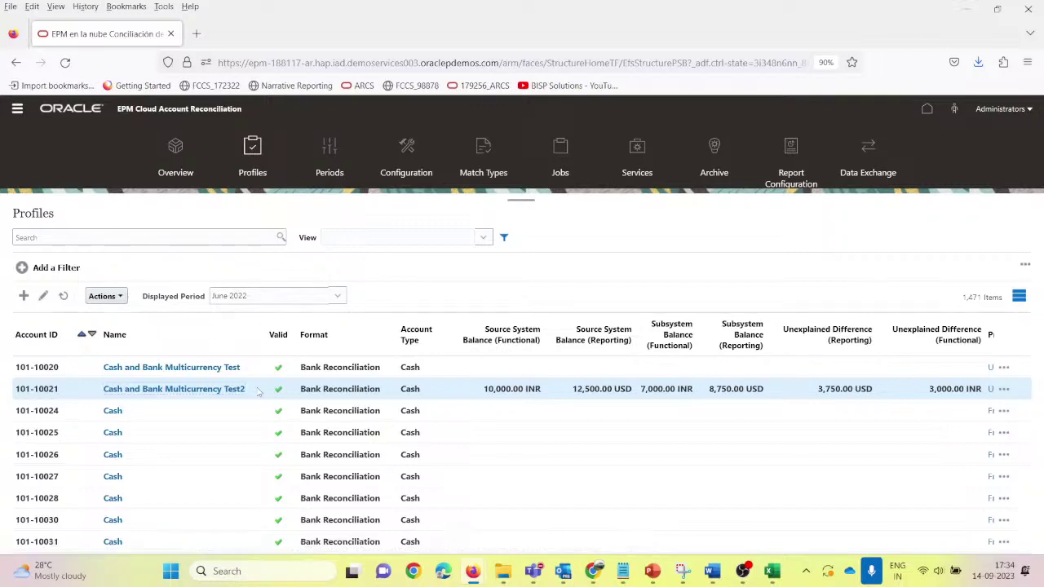
{"action": "left_click", "coordinate": [123, 297]}
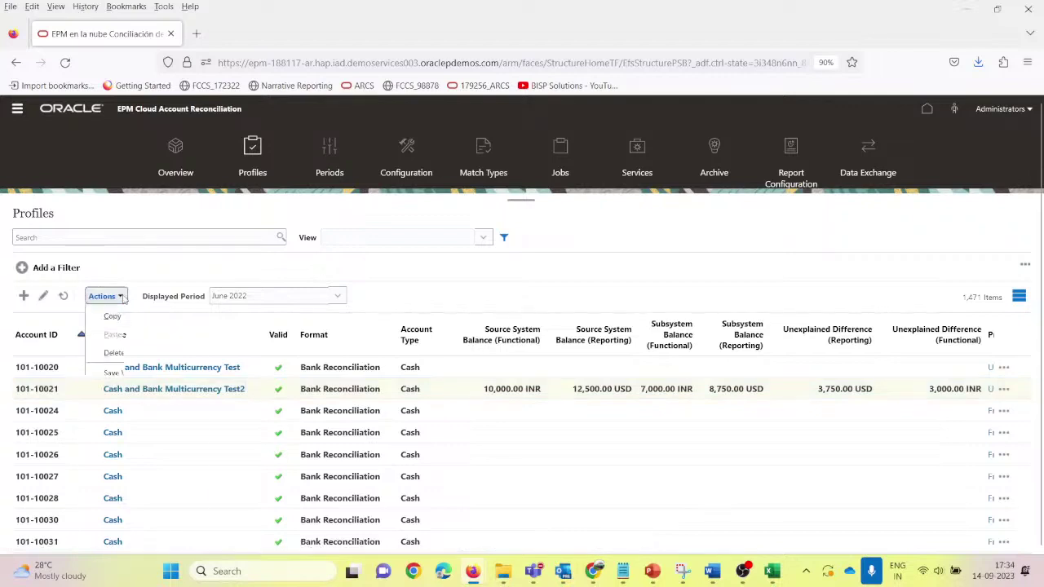
Step: Create the June 2022 reconciliation for selected profile 101-10021, confirming 1 of 1 copied
{"action": "left_click", "coordinate": [129, 506]}
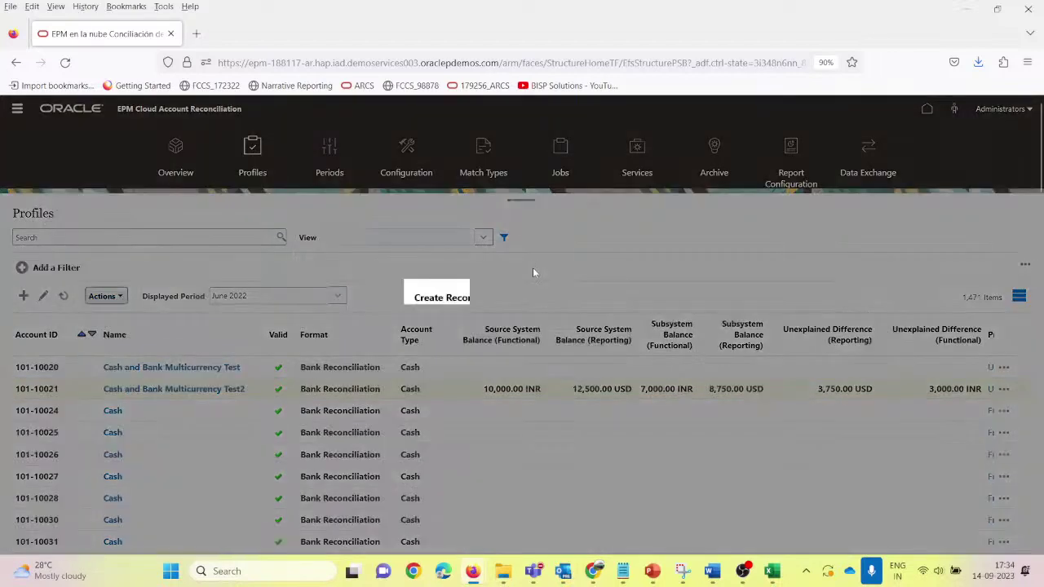
{"action": "left_click", "coordinate": [578, 339]}
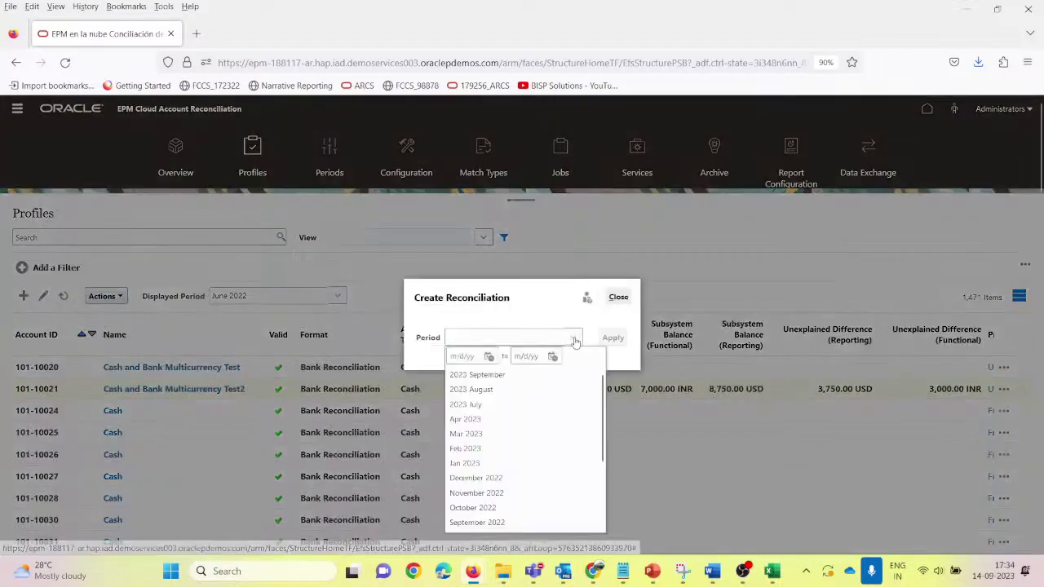
{"action": "scroll", "coordinate": [517, 426], "scroll_direction": "down", "scroll_amount": 3}
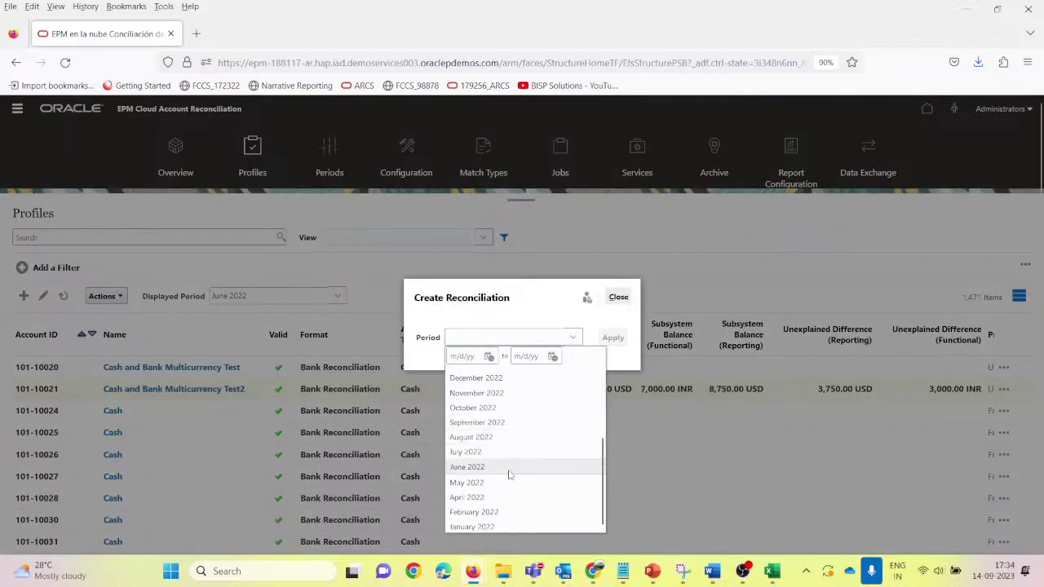
{"action": "left_click", "coordinate": [509, 469]}
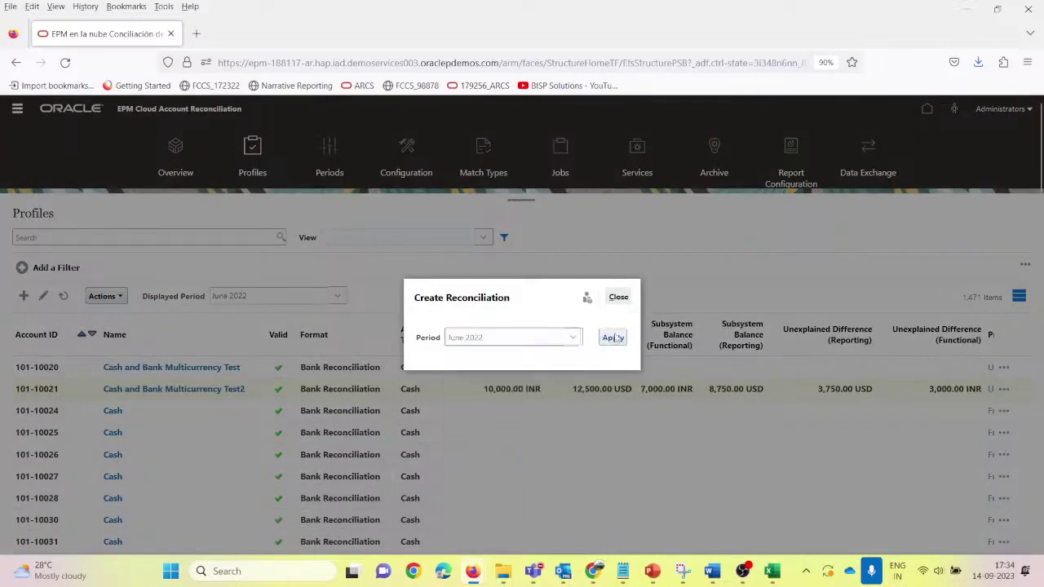
{"action": "left_click", "coordinate": [612, 337]}
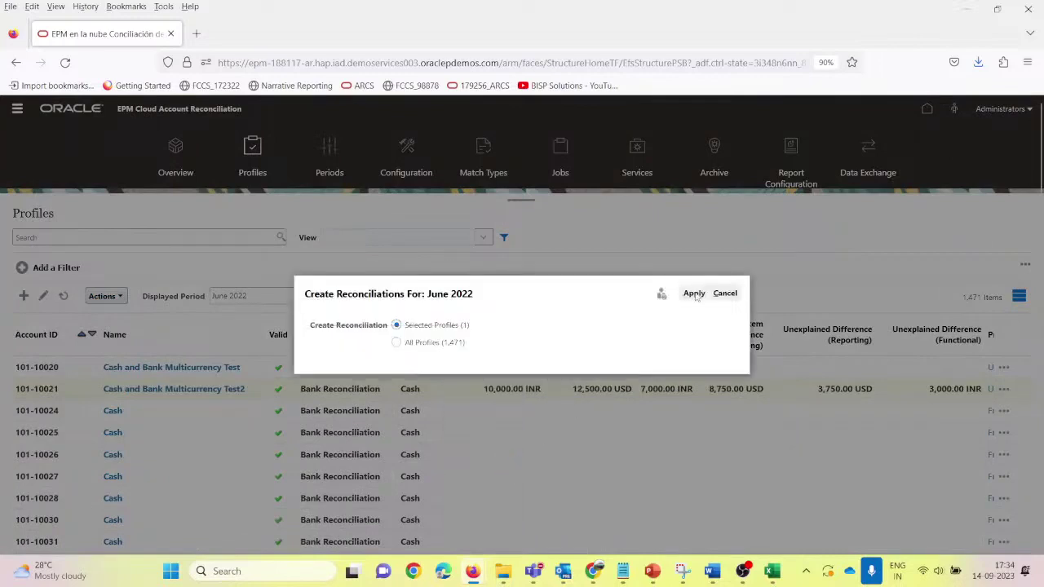
{"action": "left_click", "coordinate": [694, 294]}
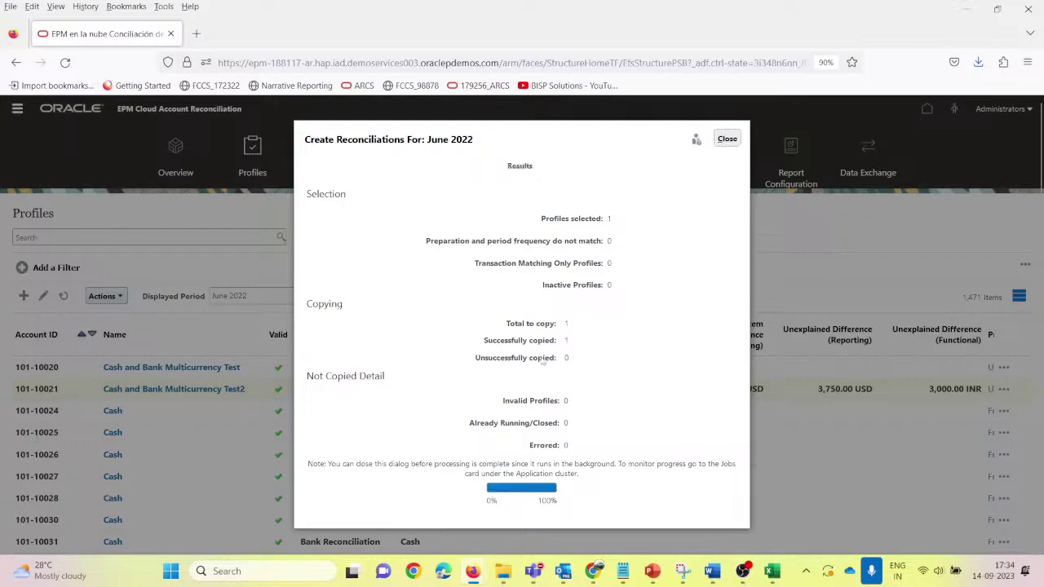
{"action": "left_click_drag", "start_coordinate": [483, 342], "coordinate": [561, 342]}
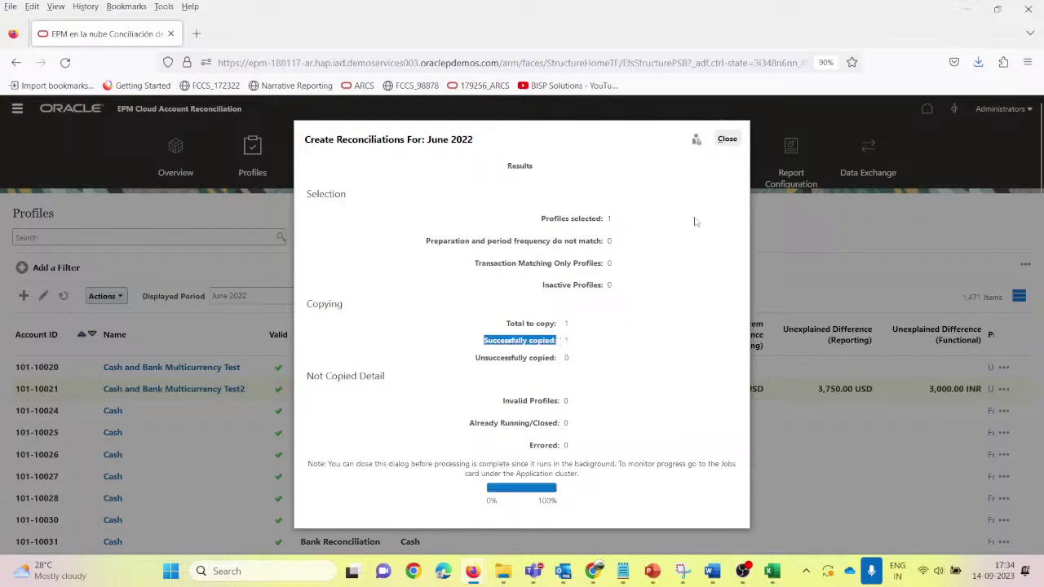
{"action": "left_click", "coordinate": [726, 140]}
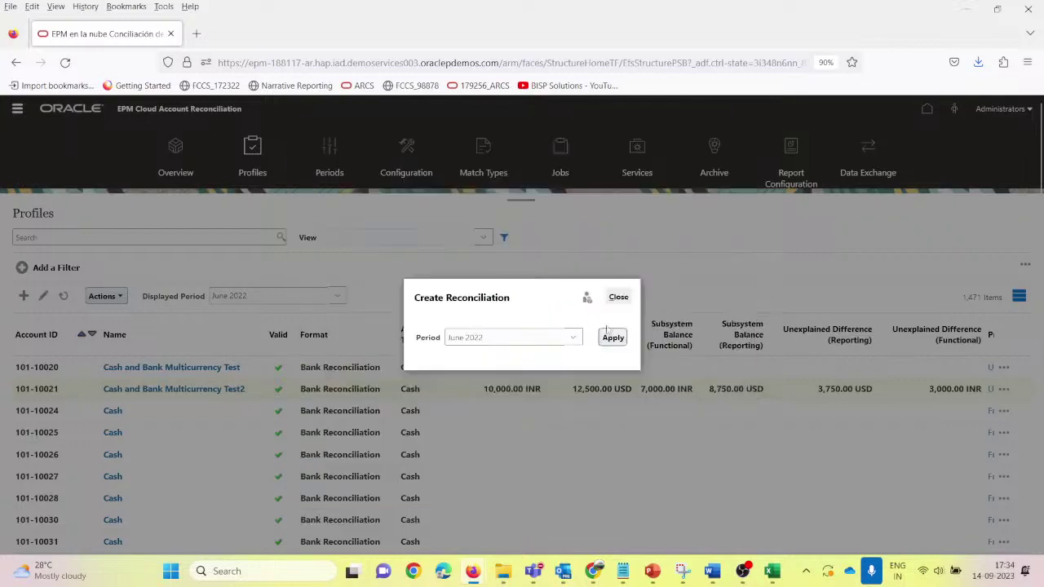
{"action": "left_click", "coordinate": [618, 297]}
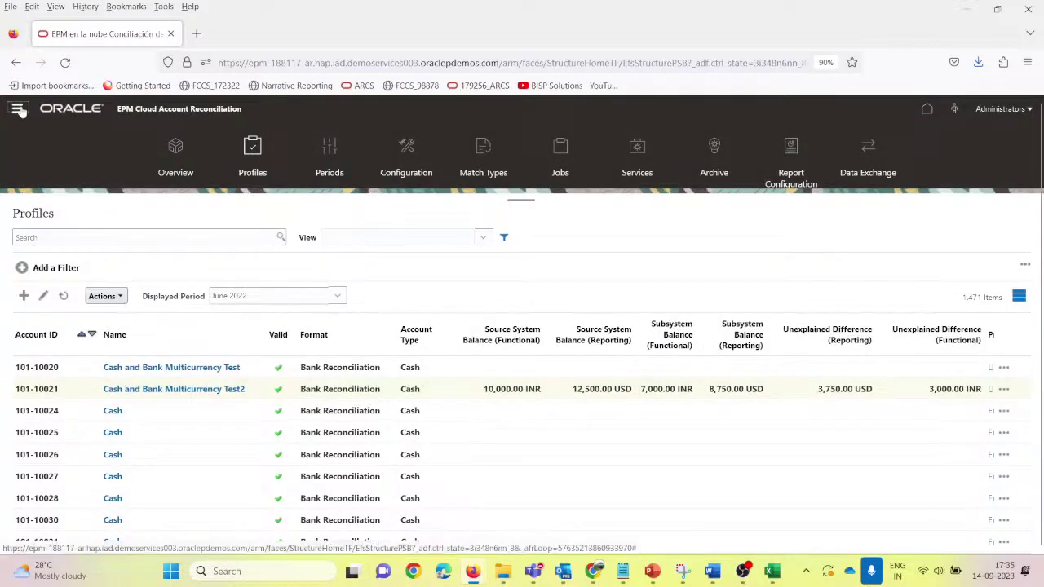
Step: Filter the Reconciliations list to June 2022 and search '100' to find 101-10021
{"action": "left_click", "coordinate": [18, 109]}
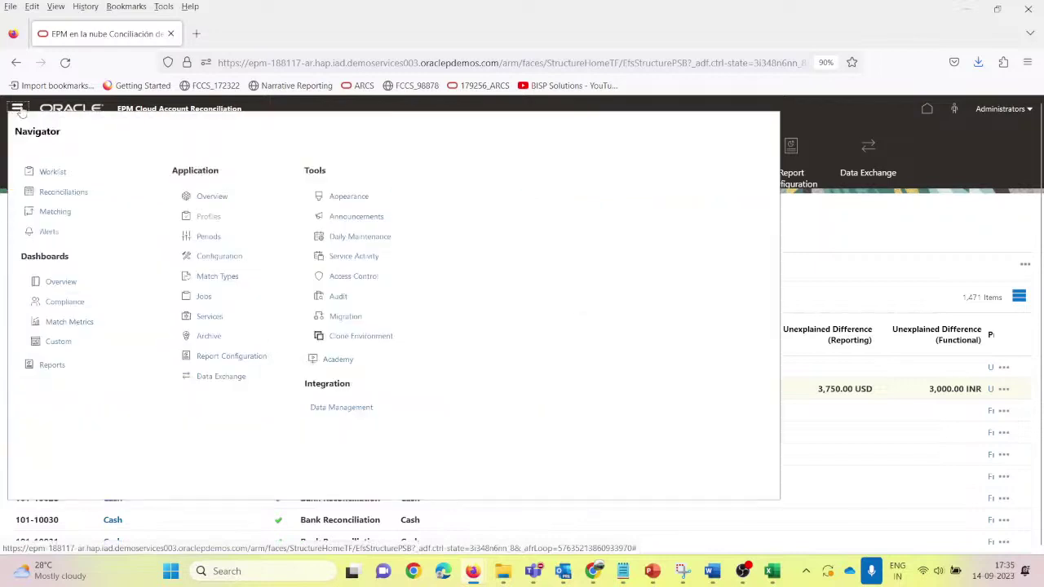
{"action": "left_click", "coordinate": [60, 193]}
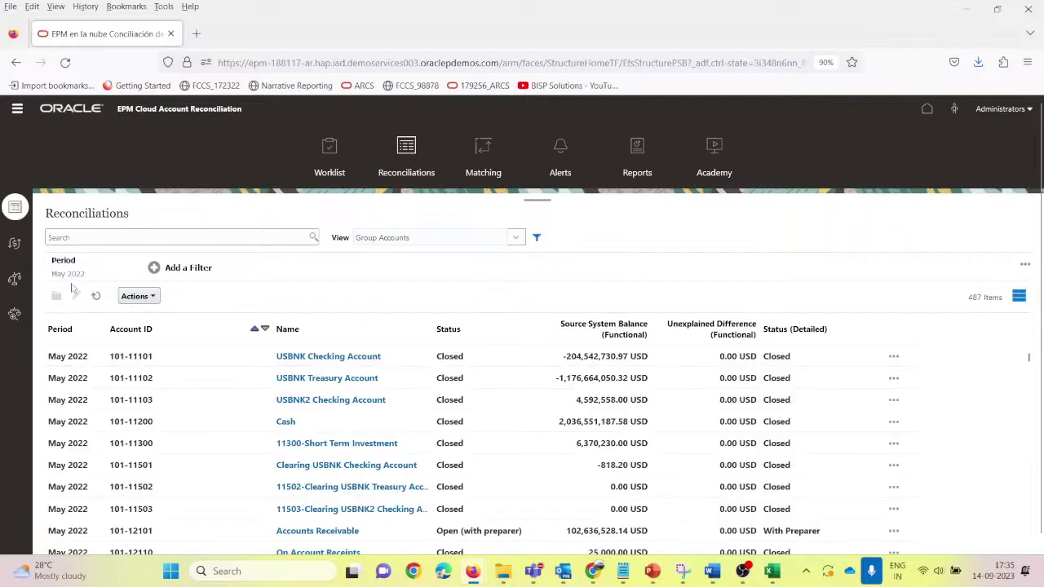
{"action": "left_click", "coordinate": [68, 269]}
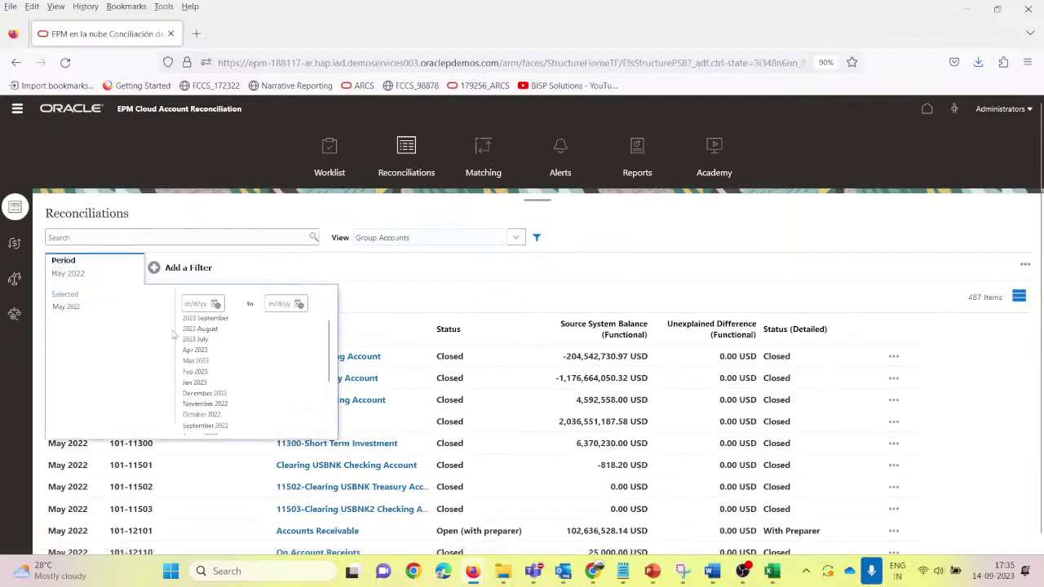
{"action": "scroll", "coordinate": [224, 376], "scroll_direction": "down", "scroll_amount": 3}
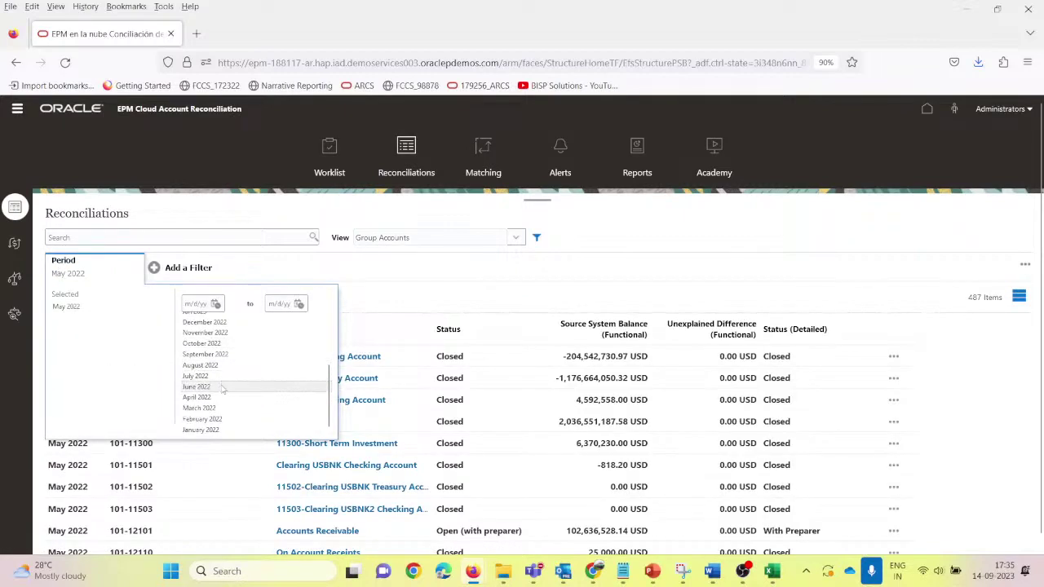
{"action": "left_click", "coordinate": [222, 386]}
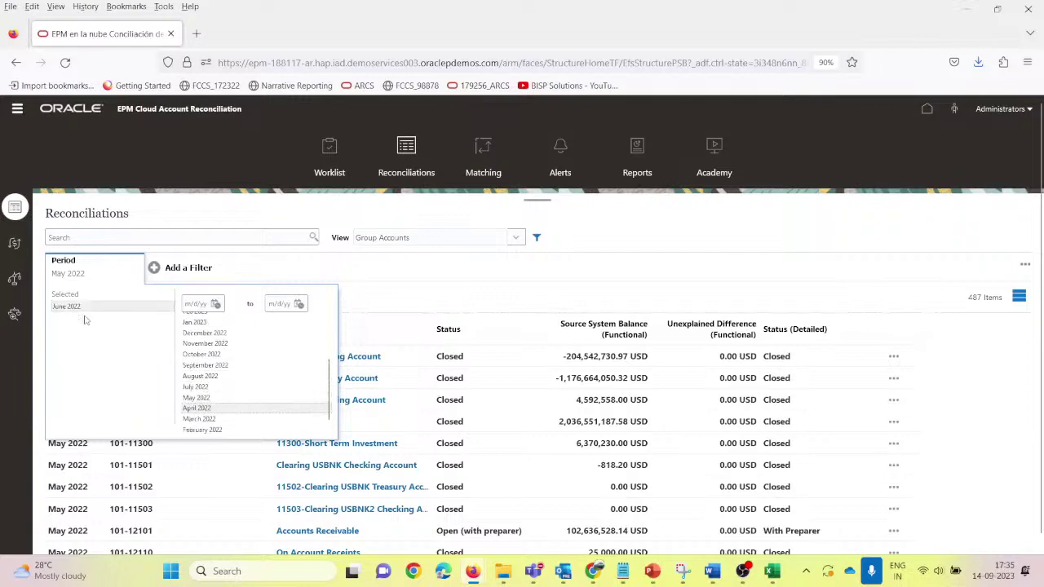
{"action": "left_click", "coordinate": [660, 224]}
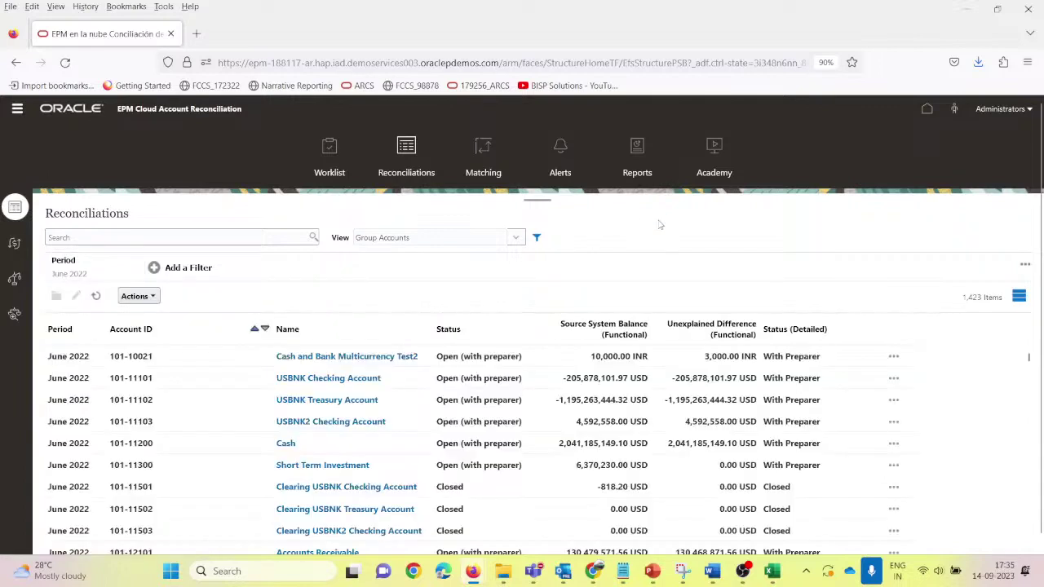
{"action": "left_click", "coordinate": [74, 237]}
{"action": "type", "text": "10"}
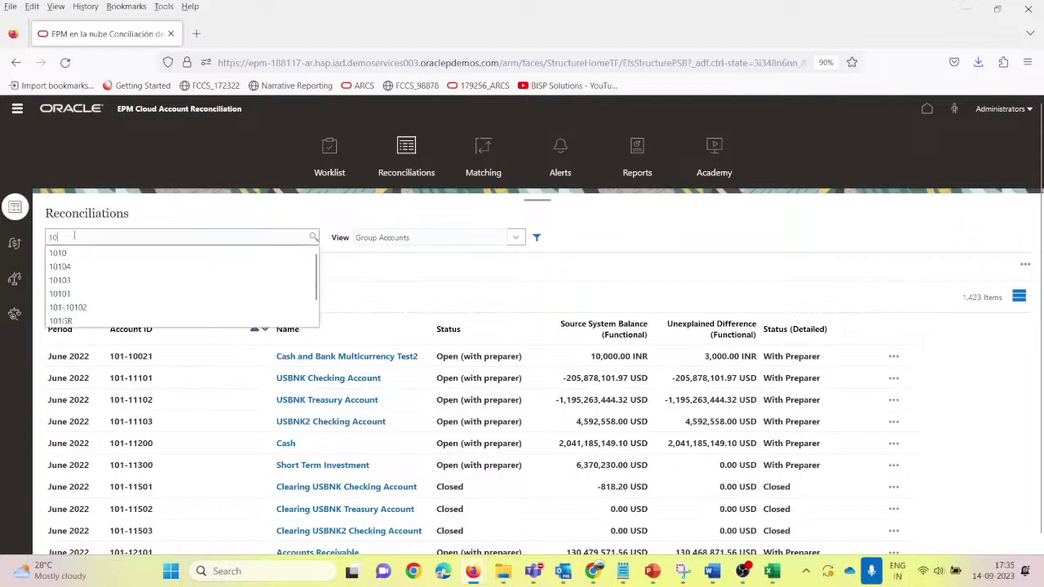
{"action": "type", "text": "02"}
{"action": "key", "text": "Return"}
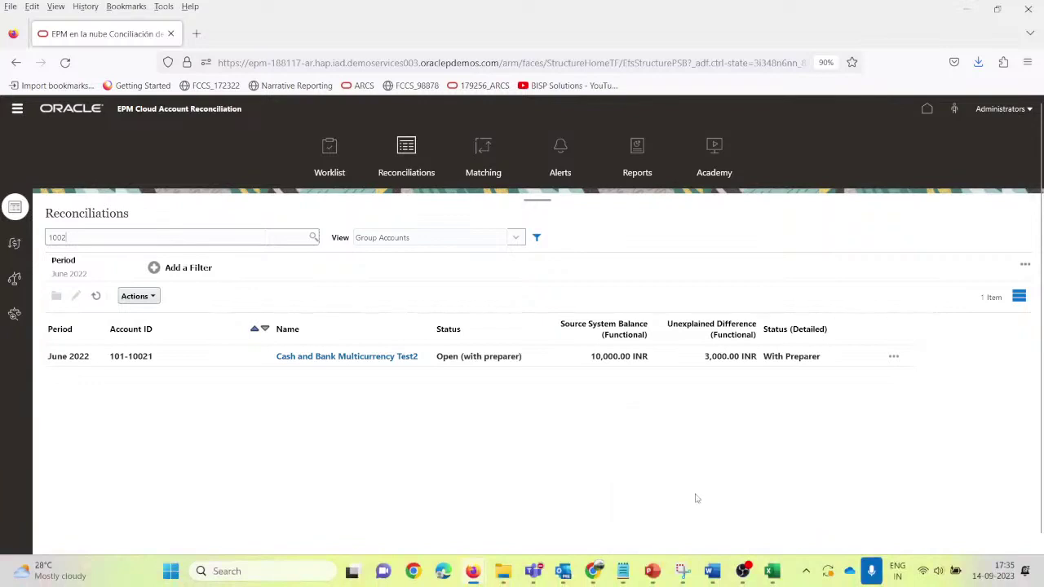
Step: Switch to the preparer's browser window and hide its bookmarks bar
{"action": "mouse_move", "coordinate": [593, 571]}
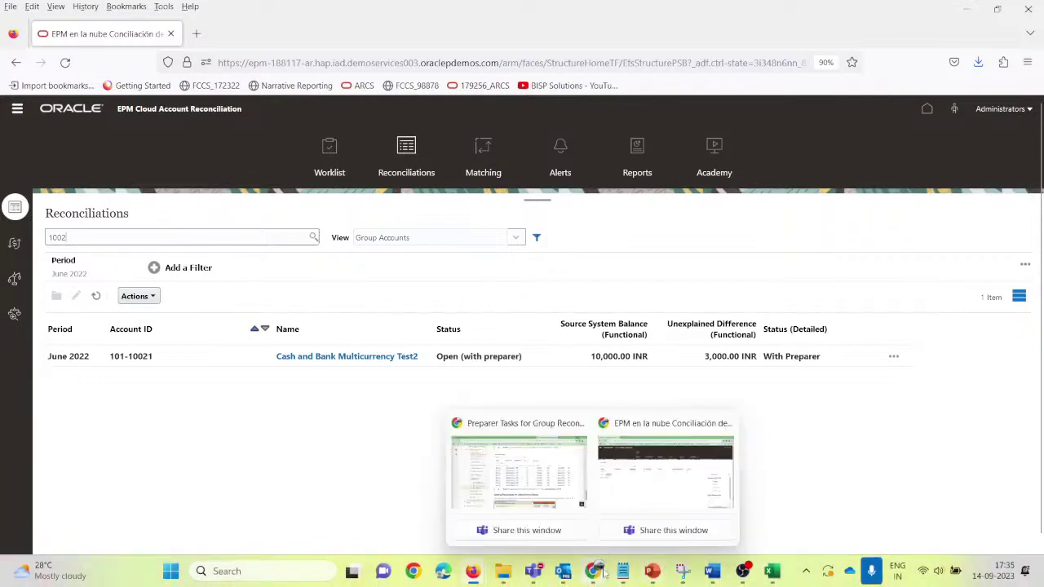
{"action": "left_click", "coordinate": [630, 490]}
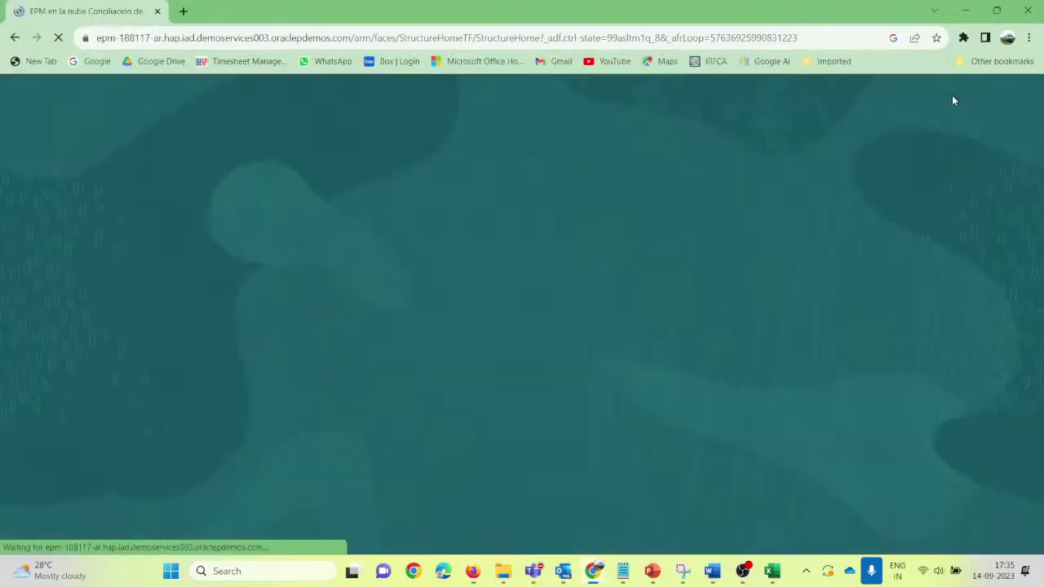
{"action": "right_click", "coordinate": [879, 62]}
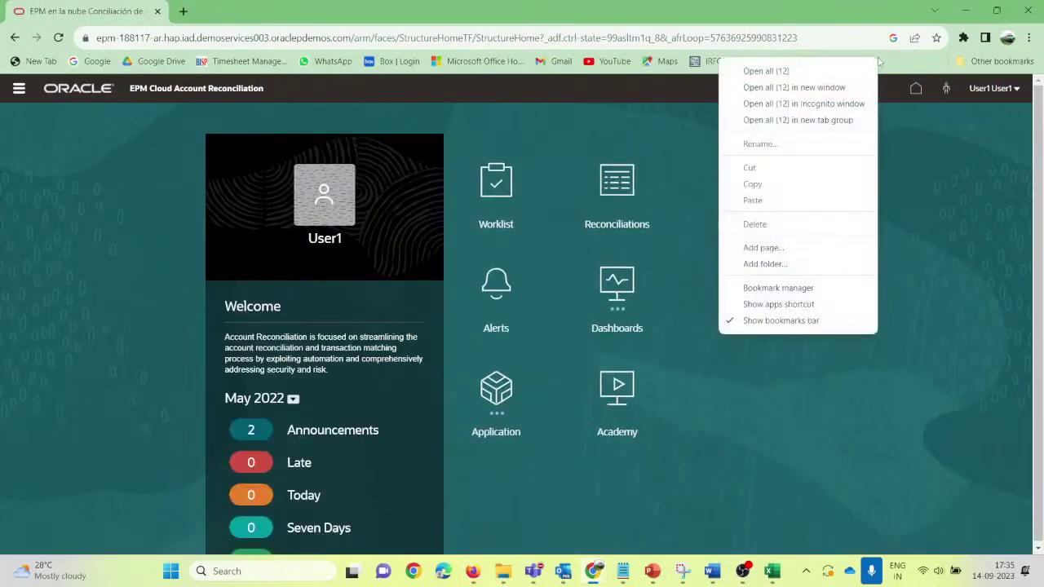
{"action": "left_click", "coordinate": [781, 321]}
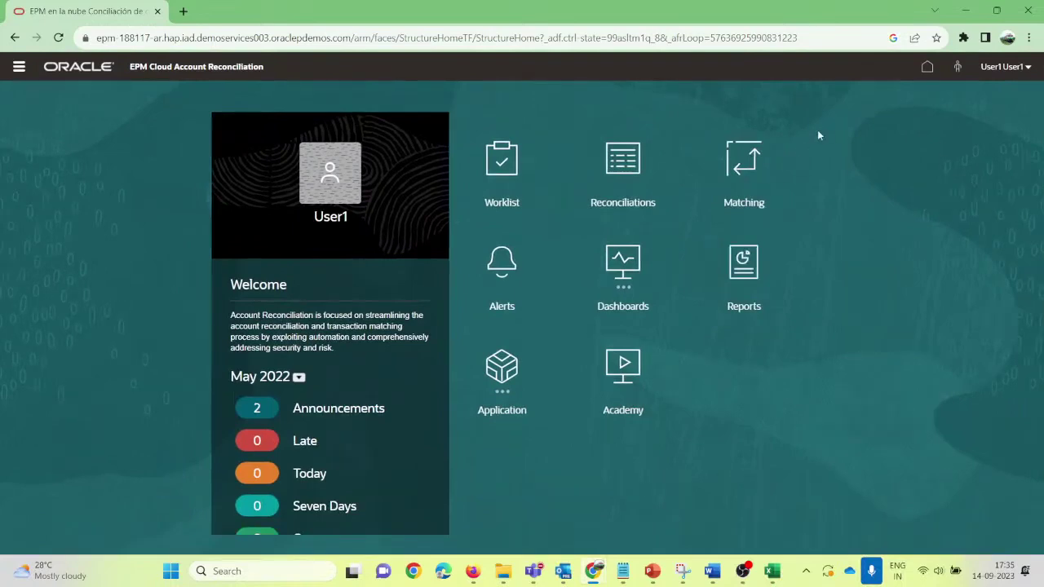
Step: Set the home period to June 2022 and open late reconciliation Cash and Bank Multicurrency Test2
{"action": "left_click", "coordinate": [298, 377]}
{"action": "left_click", "coordinate": [319, 329]}
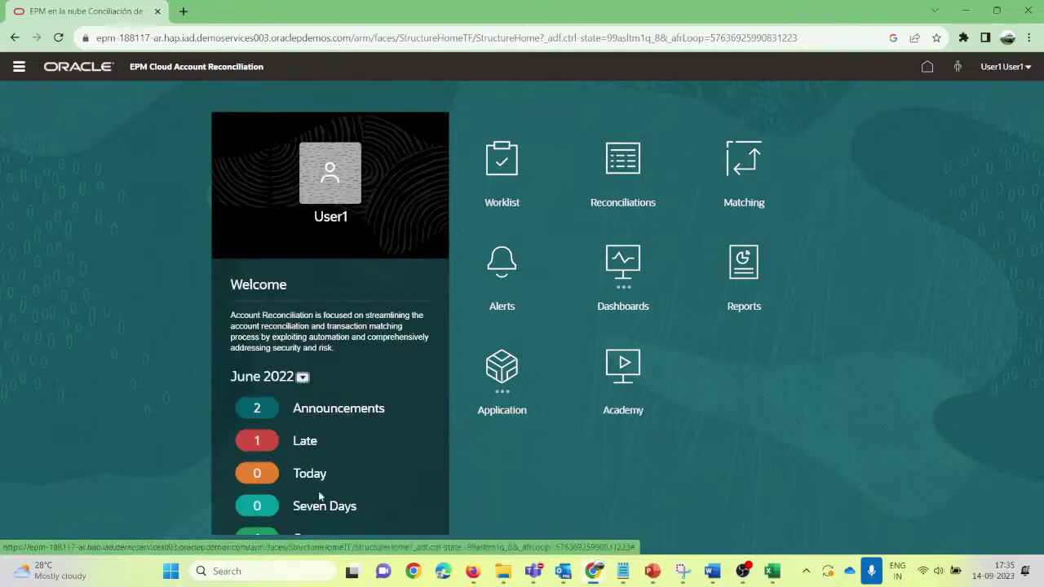
{"action": "left_click", "coordinate": [304, 444]}
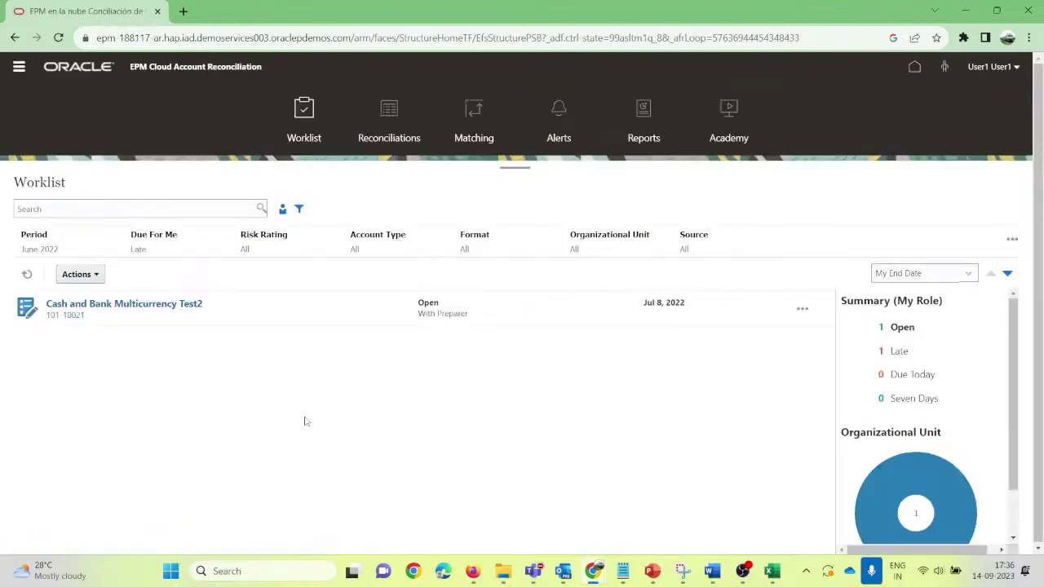
{"action": "left_click", "coordinate": [101, 306]}
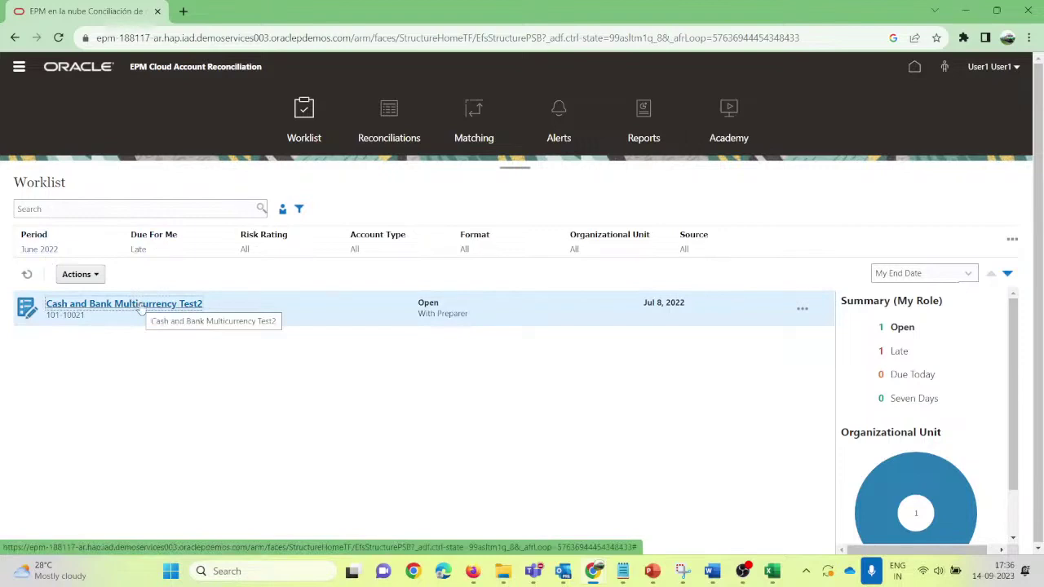
{"action": "left_click", "coordinate": [140, 307]}
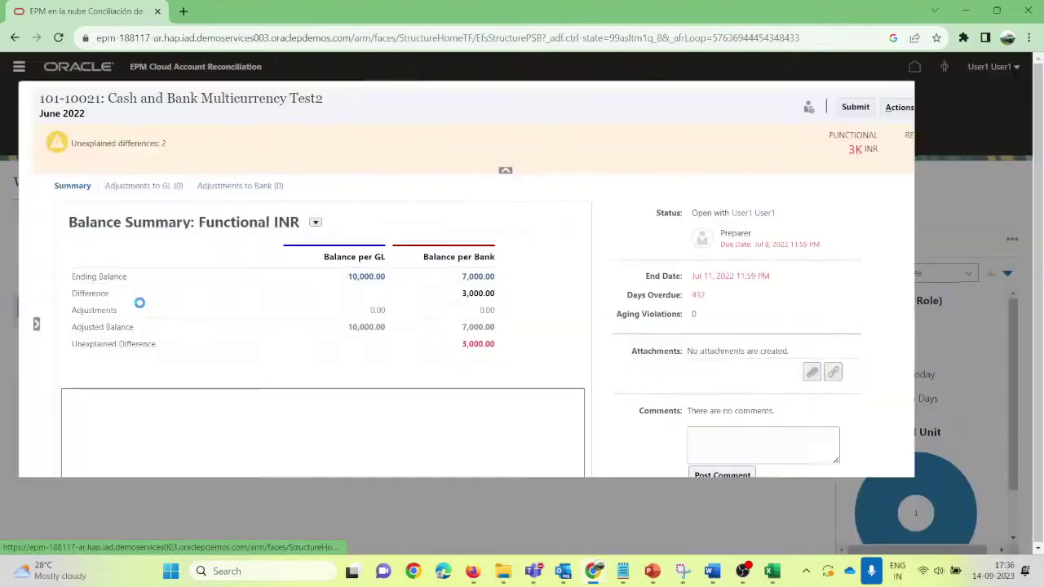
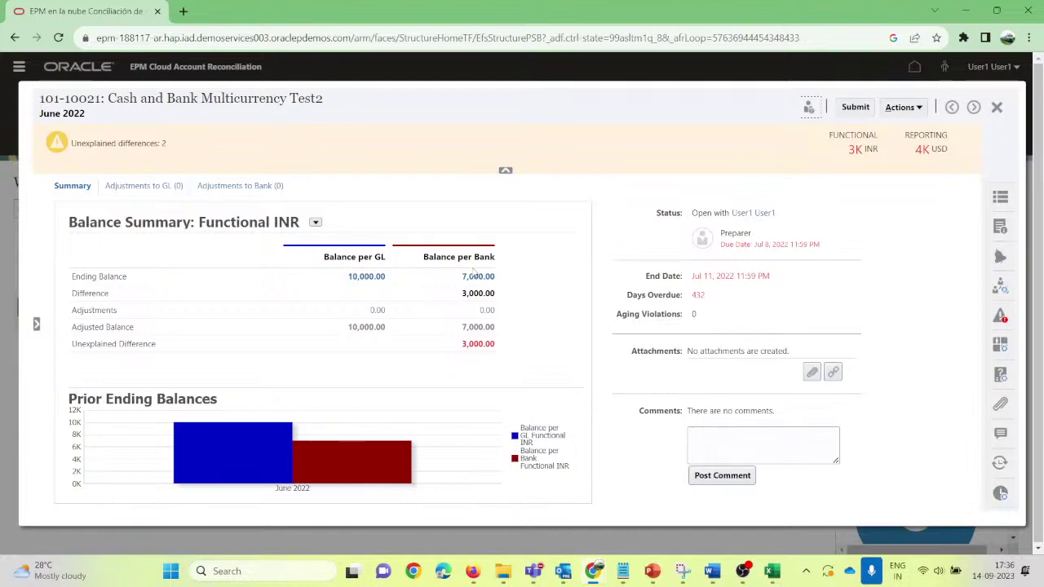
Step: Switch the 101-10021 balance summary between Reporting USD, Functional INR and All currencies
{"action": "left_click", "coordinate": [315, 222]}
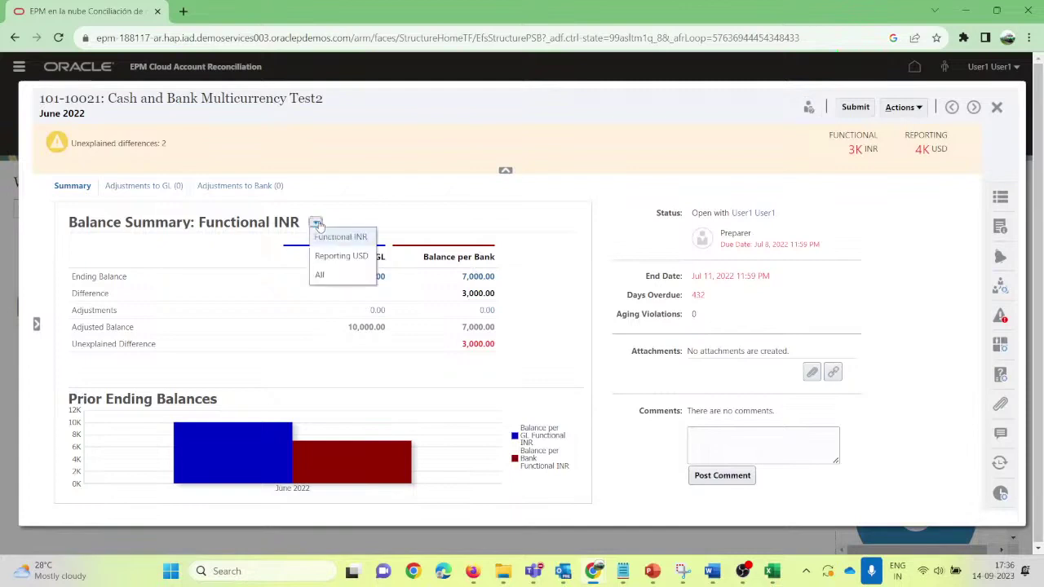
{"action": "left_click", "coordinate": [341, 258]}
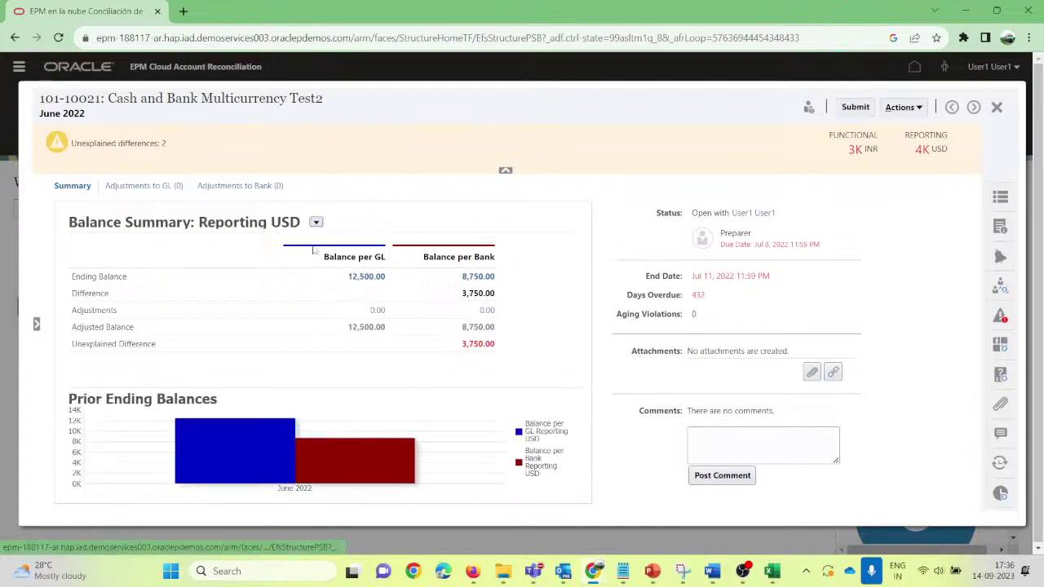
{"action": "left_click", "coordinate": [316, 222]}
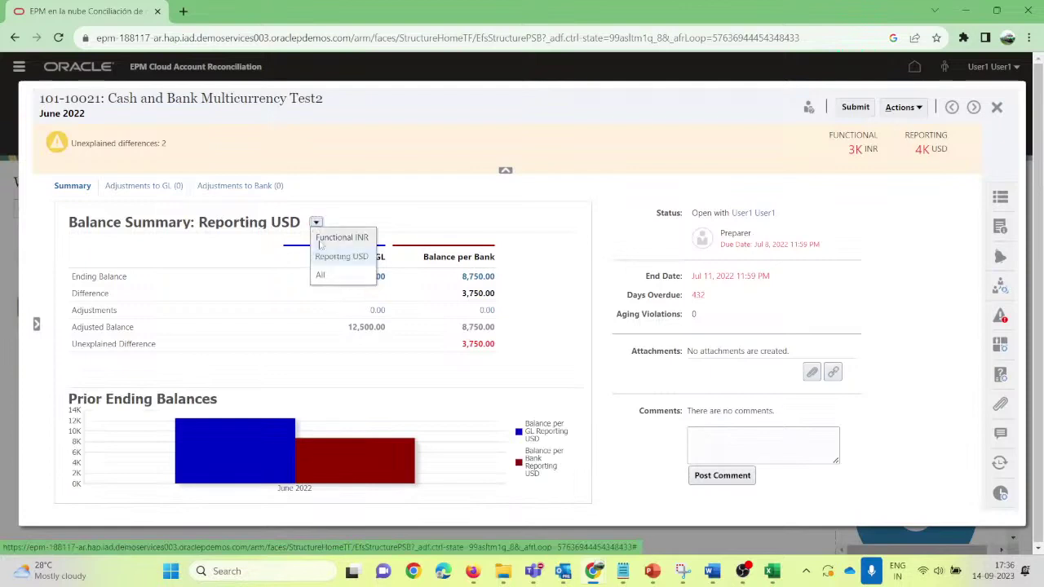
{"action": "left_click", "coordinate": [321, 247]}
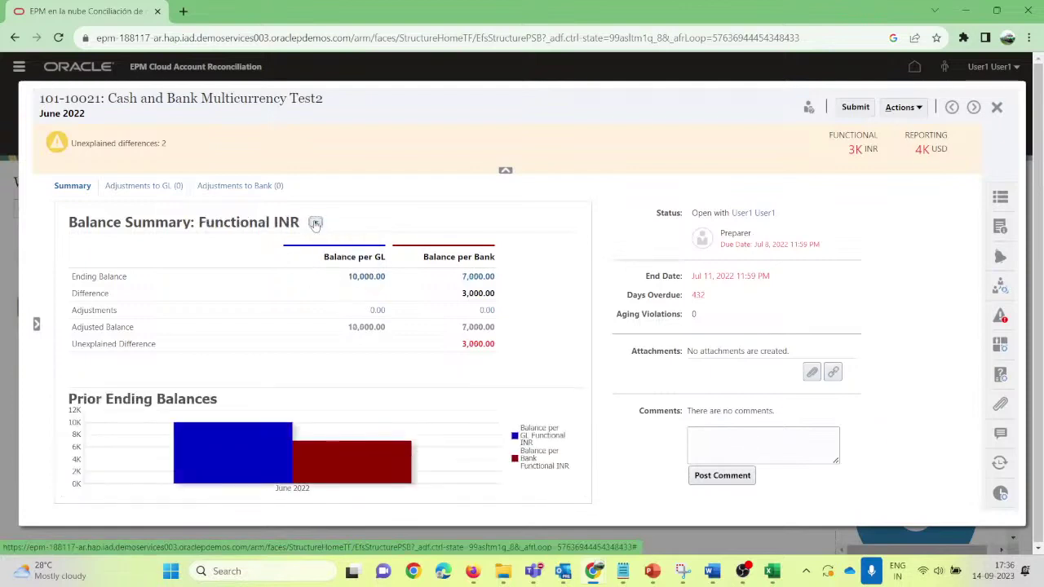
{"action": "left_click", "coordinate": [315, 223]}
{"action": "left_click", "coordinate": [322, 255]}
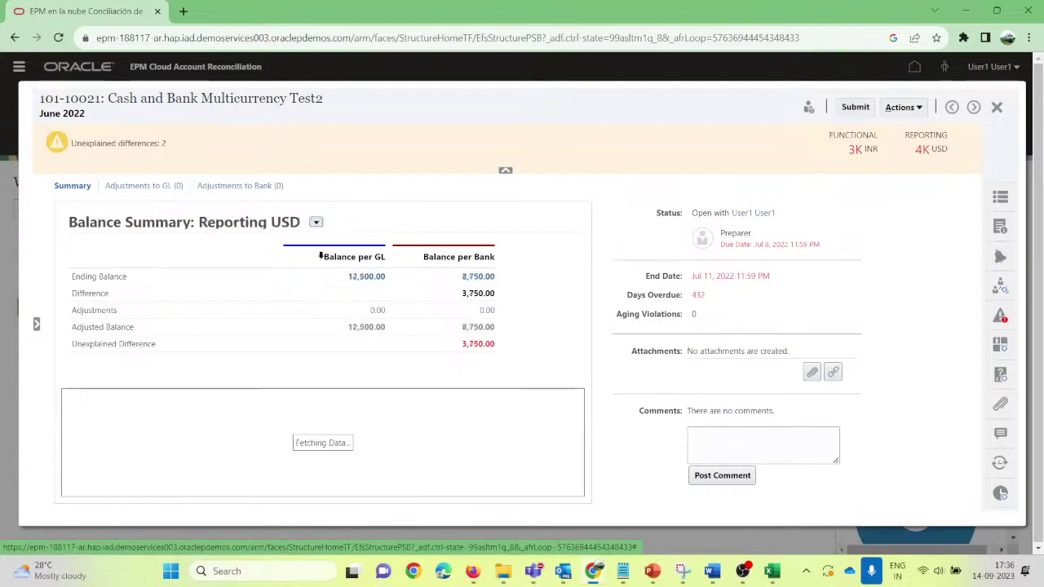
{"action": "left_click", "coordinate": [316, 222]}
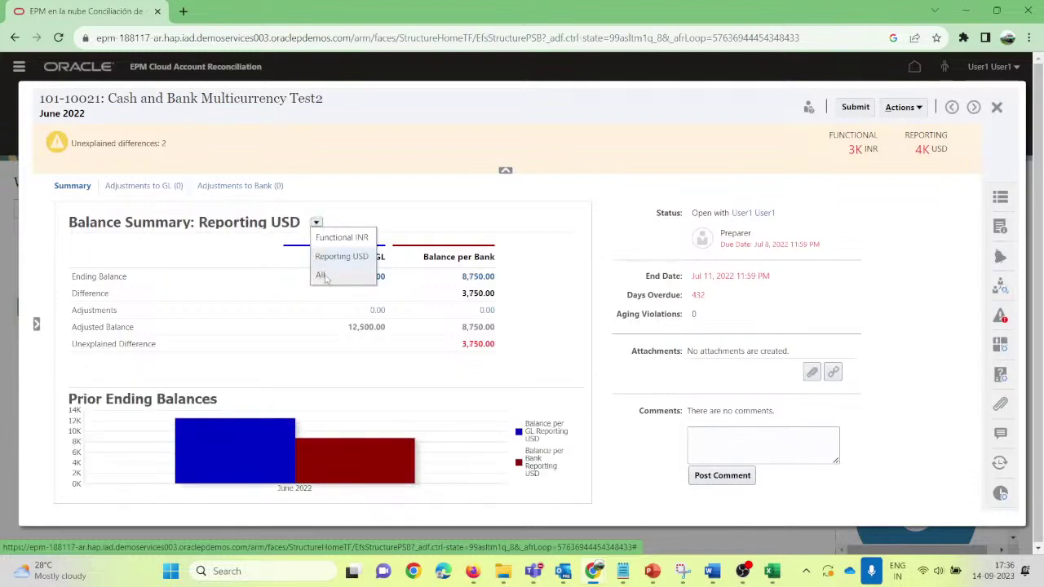
{"action": "left_click", "coordinate": [325, 276]}
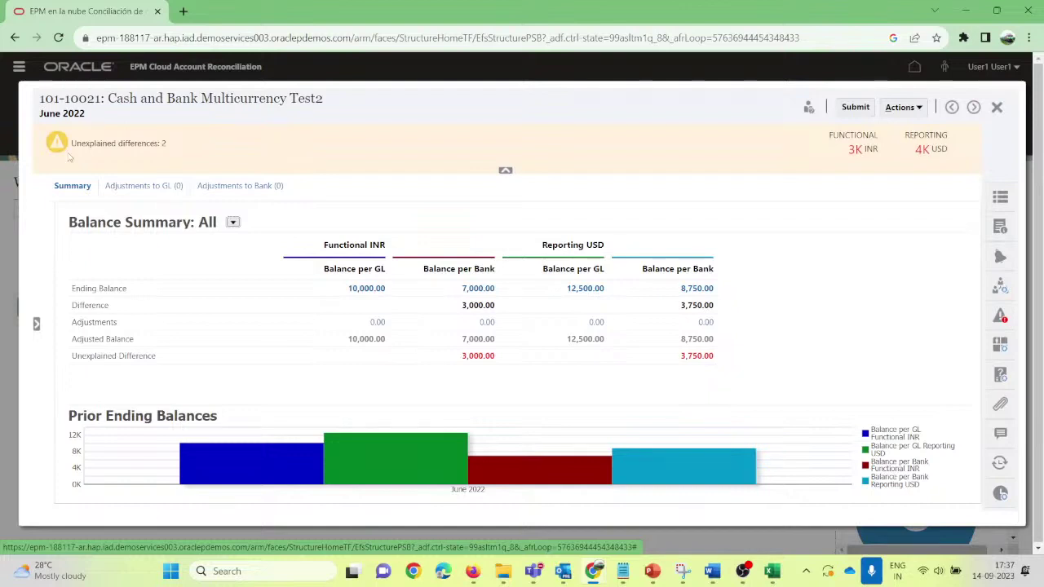
Step: Review the Adjustments to GL list and start a new adjustment transaction dated 6/30/22
{"action": "left_click", "coordinate": [129, 191]}
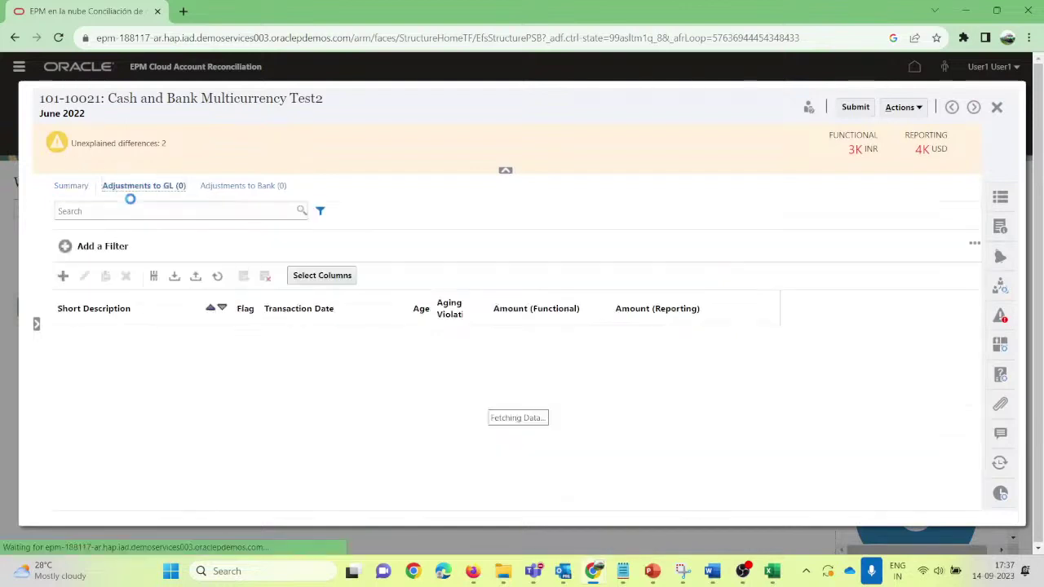
{"action": "left_click", "coordinate": [70, 187]}
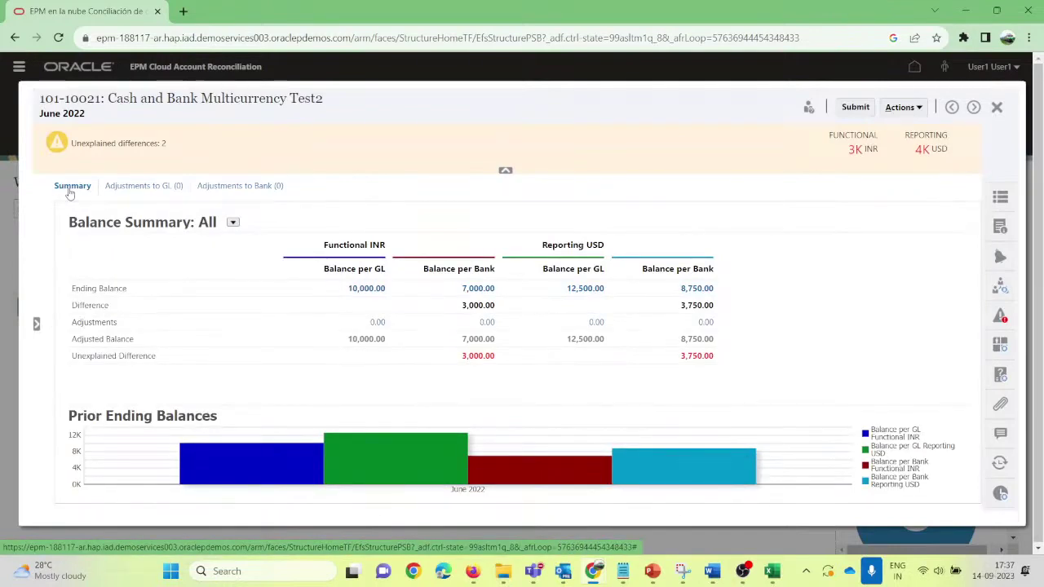
{"action": "left_click", "coordinate": [127, 183]}
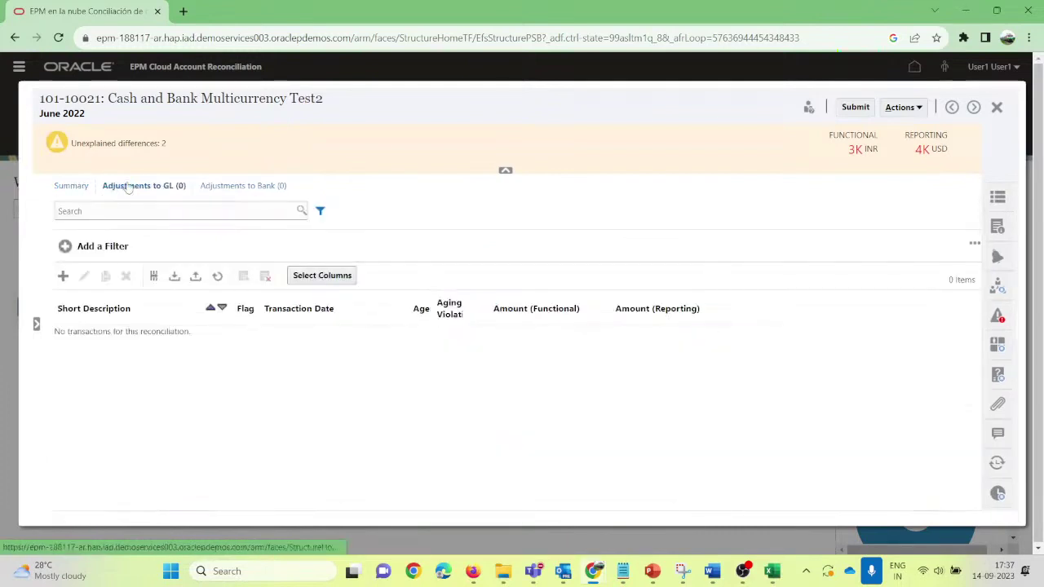
{"action": "left_click", "coordinate": [57, 185]}
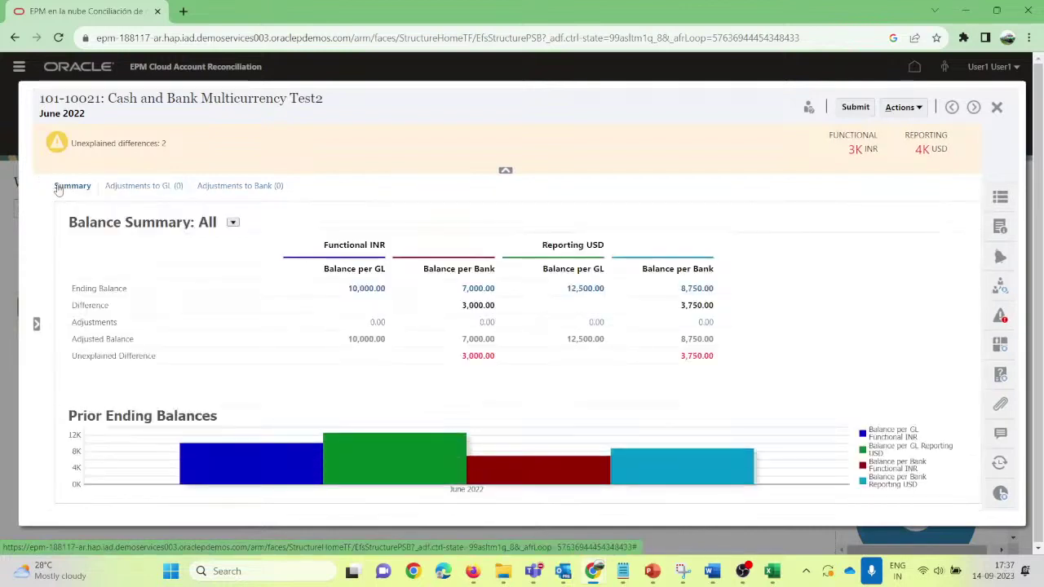
{"action": "left_click", "coordinate": [124, 190]}
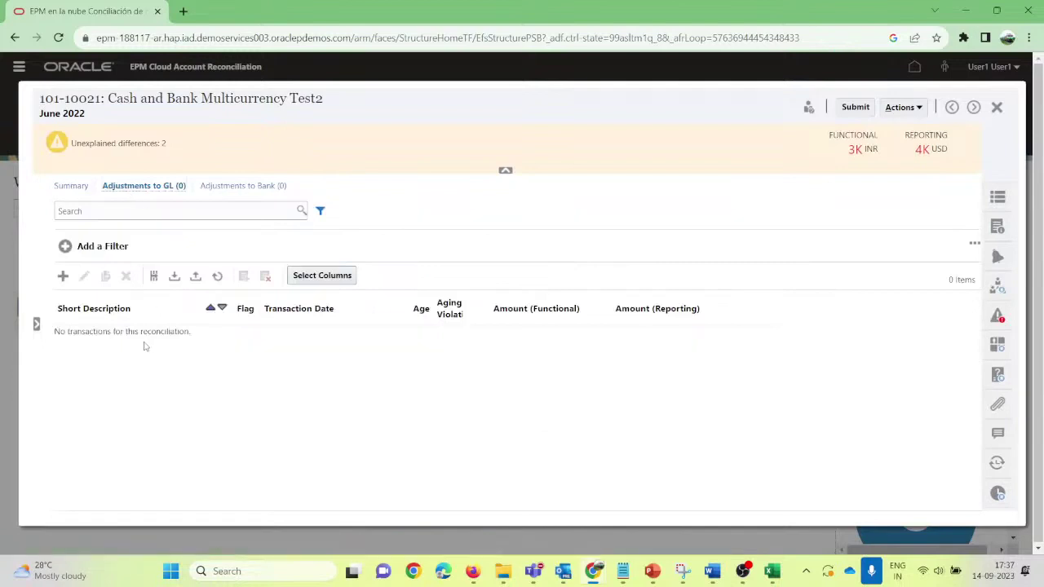
{"action": "left_click", "coordinate": [63, 276]}
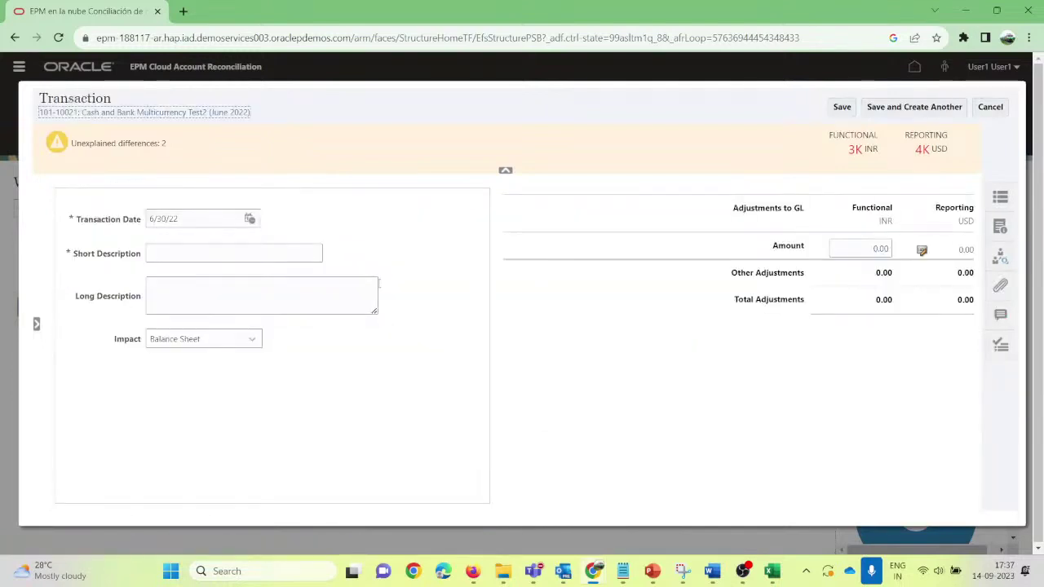
Step: Save a 3,000.00 INR Balance Sheet adjustment described 'Charged by Bank Not Accounted in C'
{"action": "left_click", "coordinate": [186, 251]}
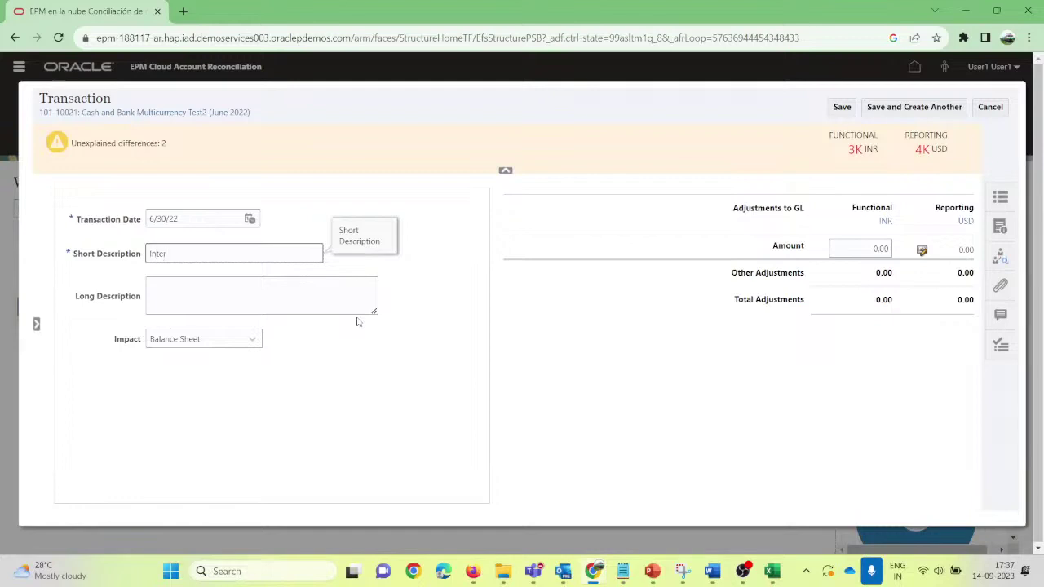
{"action": "type", "text": "Charged by Bank Not Accounted"}
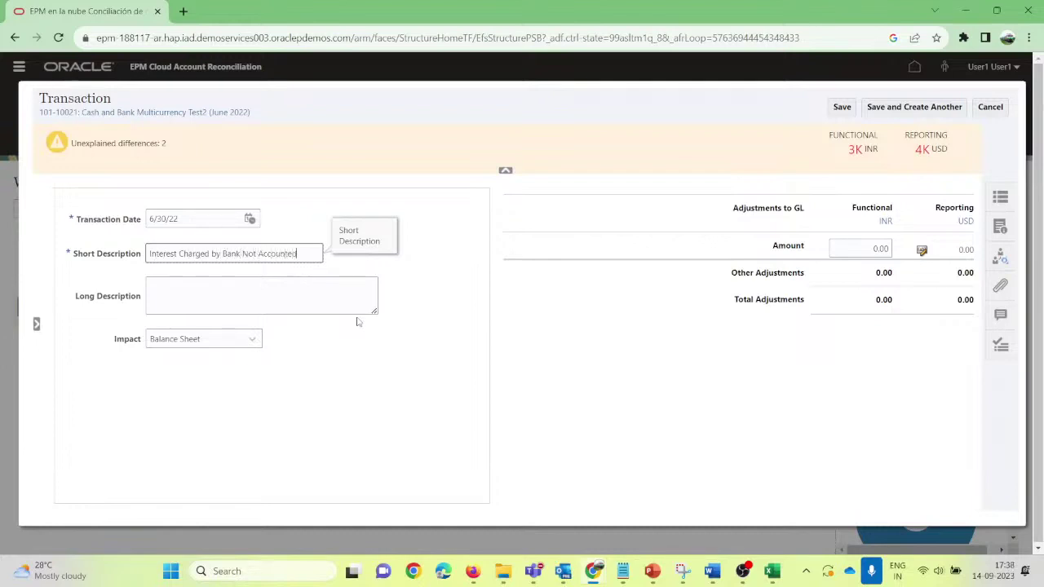
{"action": "type", "text": " in C"}
{"action": "key", "text": "ctrl+a"}
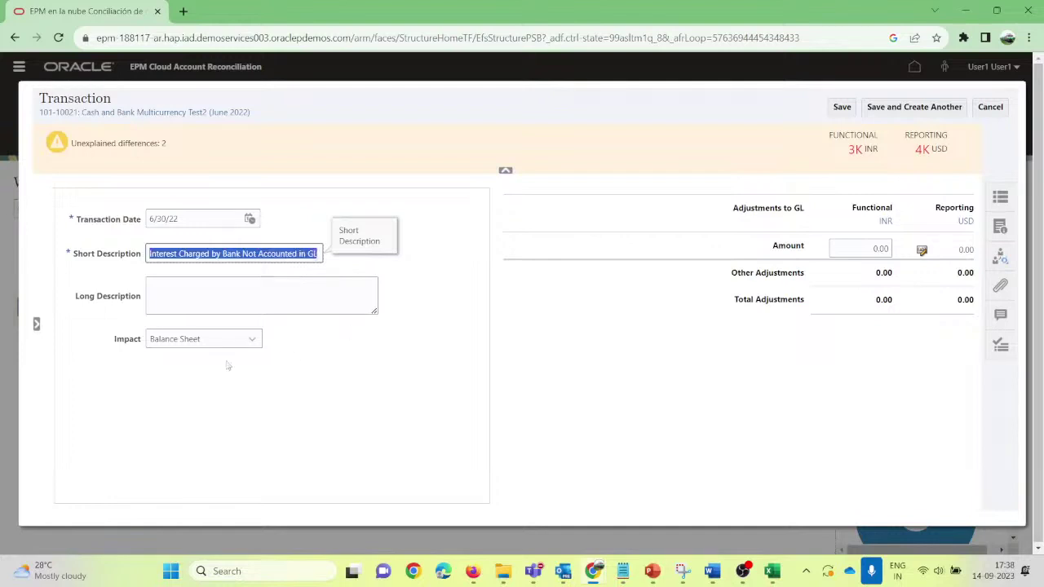
{"action": "left_click", "coordinate": [217, 340]}
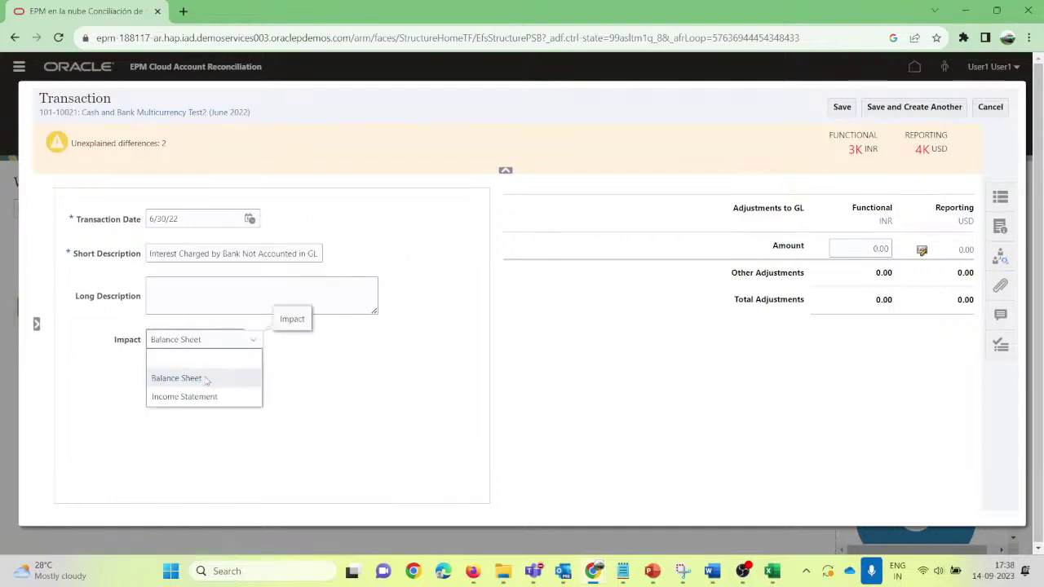
{"action": "left_click", "coordinate": [206, 378]}
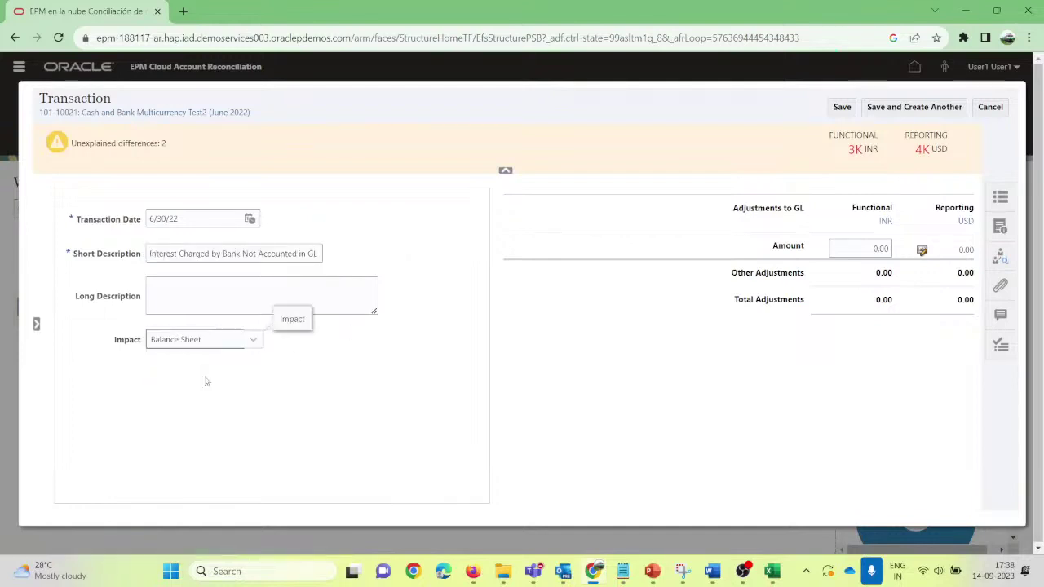
{"action": "left_click", "coordinate": [881, 248]}
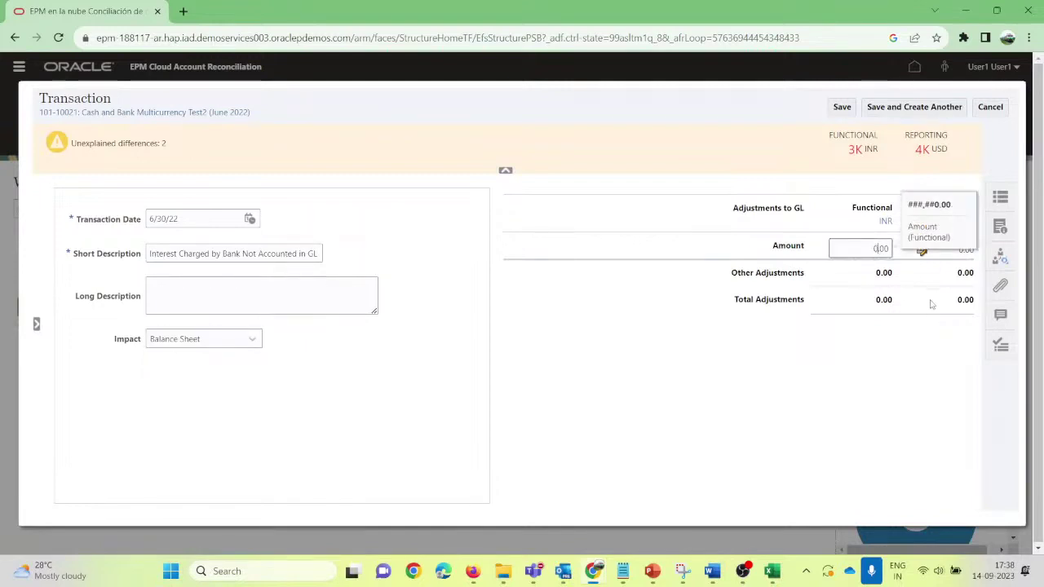
{"action": "left_click", "coordinate": [847, 340]}
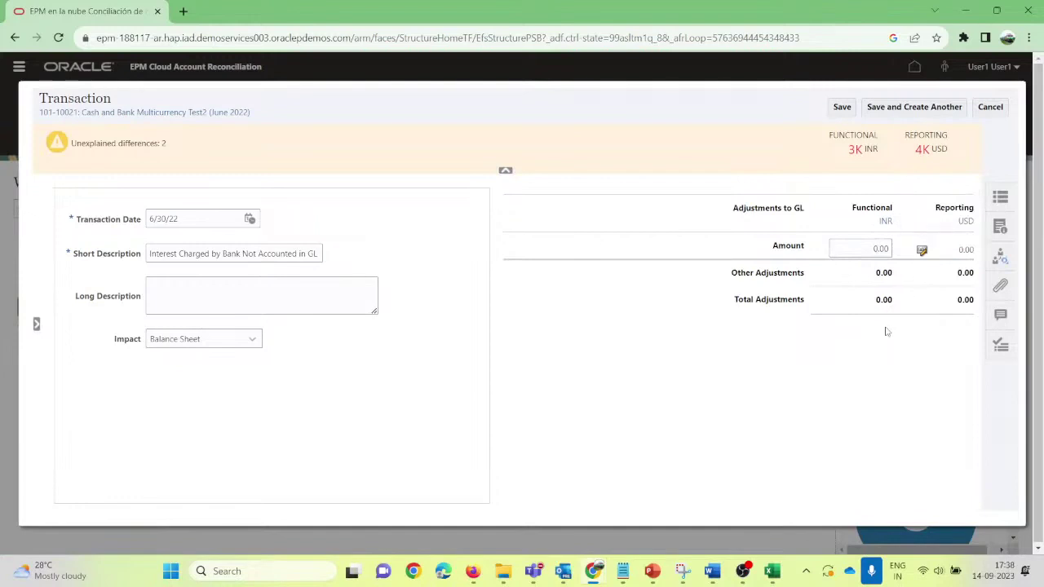
{"action": "left_click", "coordinate": [873, 249]}
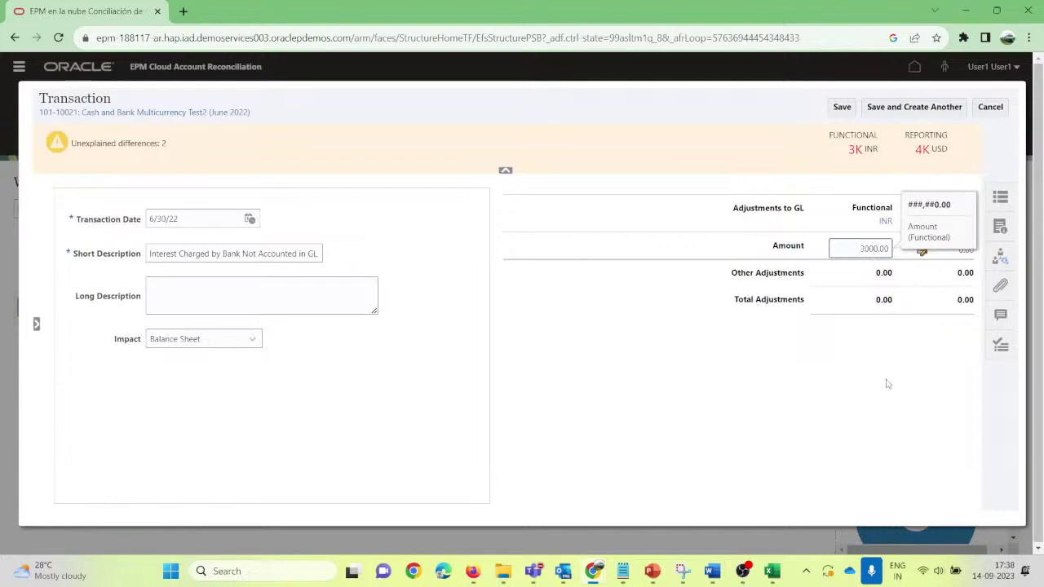
{"action": "left_click", "coordinate": [837, 362]}
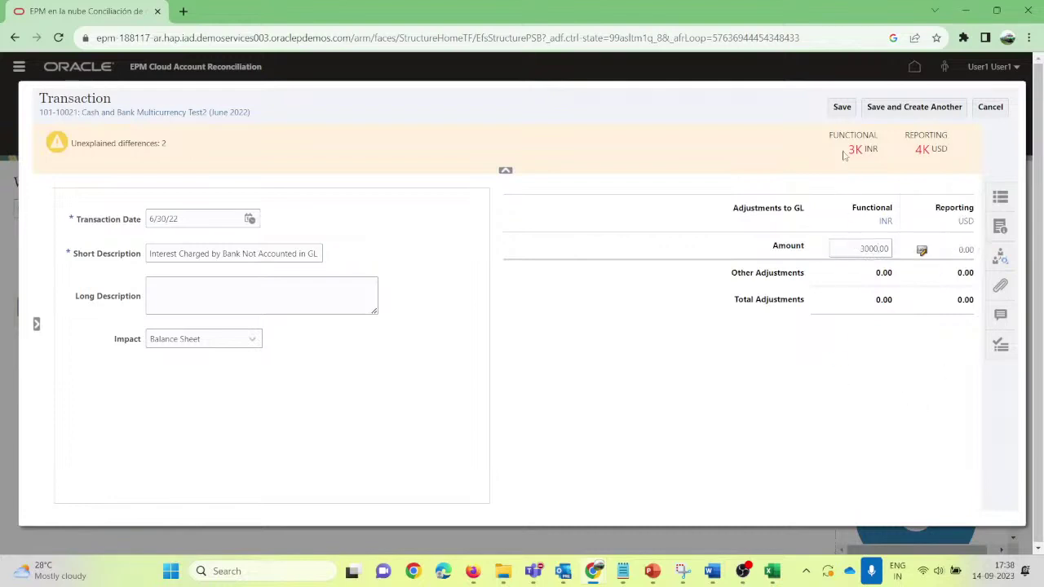
{"action": "left_click", "coordinate": [842, 107]}
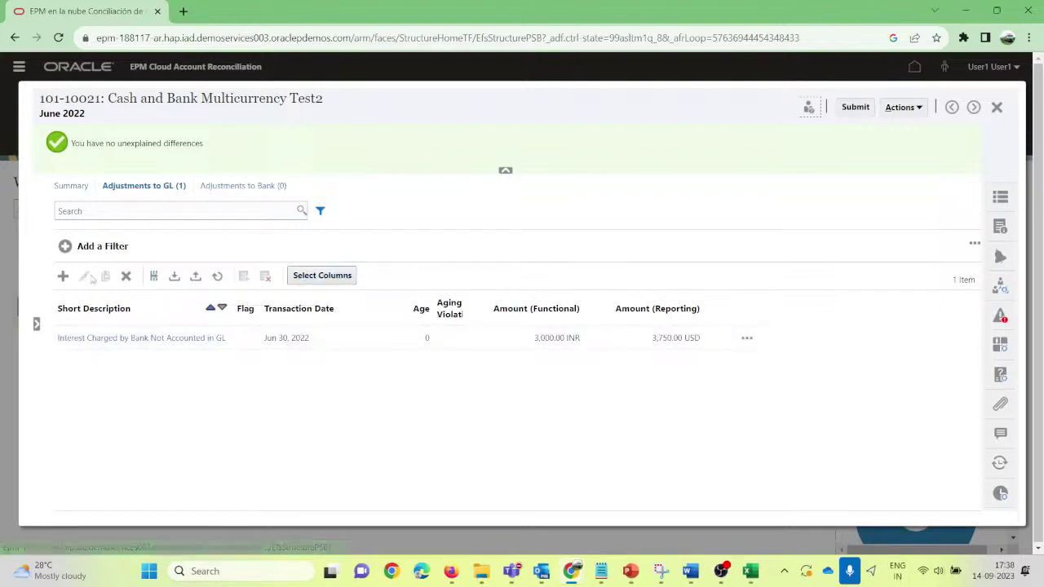
Step: Attach Account Reconciliation Manager_2271.log from the Downloads folder to reconciliation 101-10021
{"action": "left_click", "coordinate": [1000, 406]}
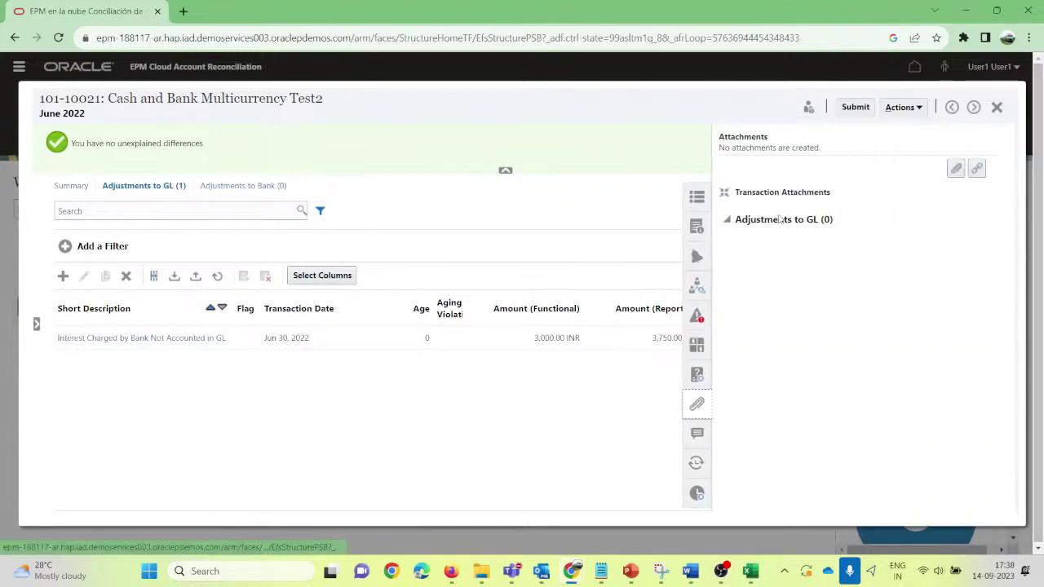
{"action": "left_click", "coordinate": [956, 169]}
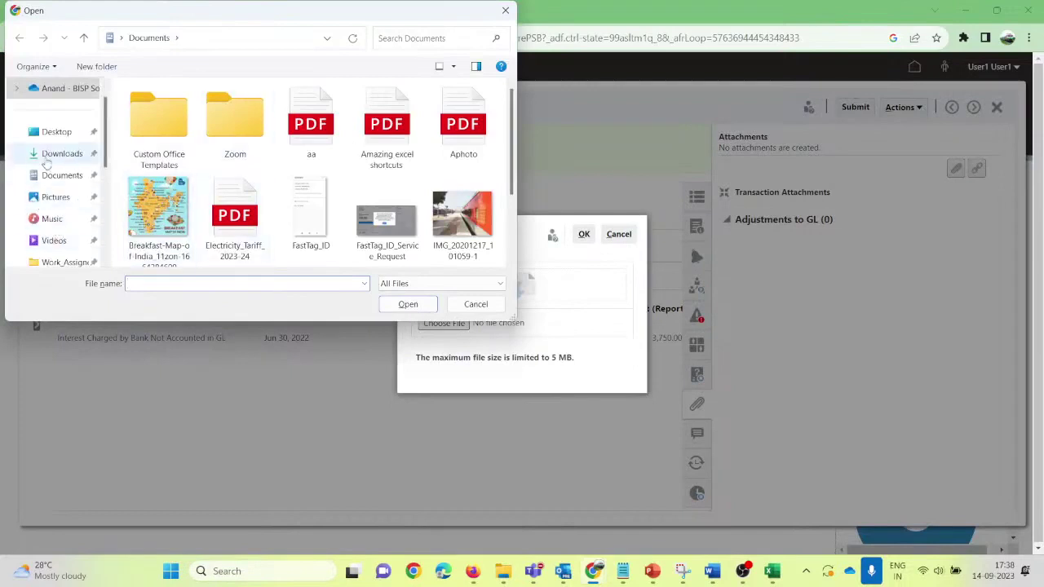
{"action": "scroll", "coordinate": [65, 237], "scroll_direction": "down", "scroll_amount": 1}
{"action": "scroll", "coordinate": [70, 235], "scroll_direction": "up", "scroll_amount": 2}
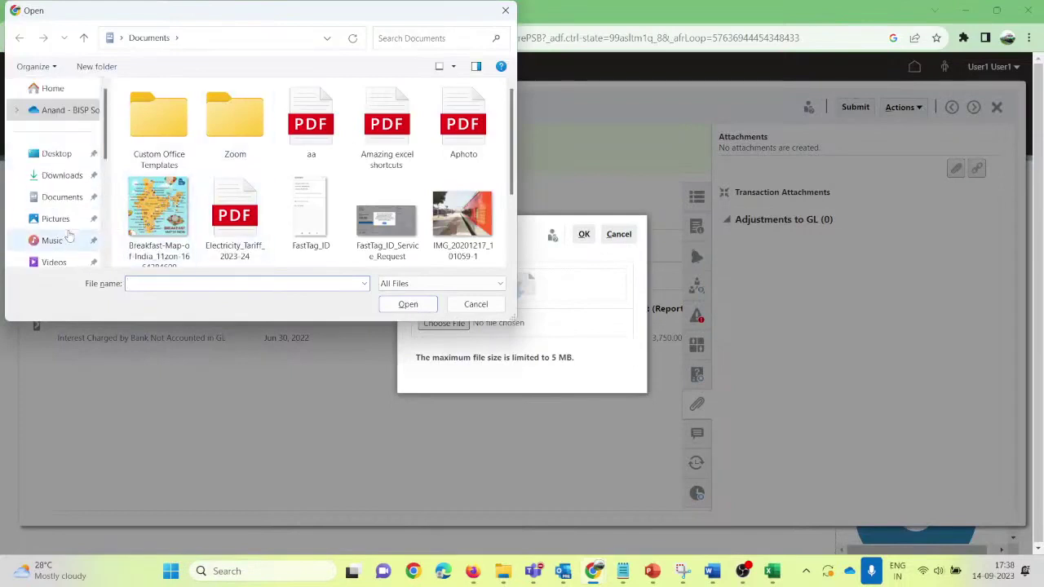
{"action": "left_click", "coordinate": [64, 176]}
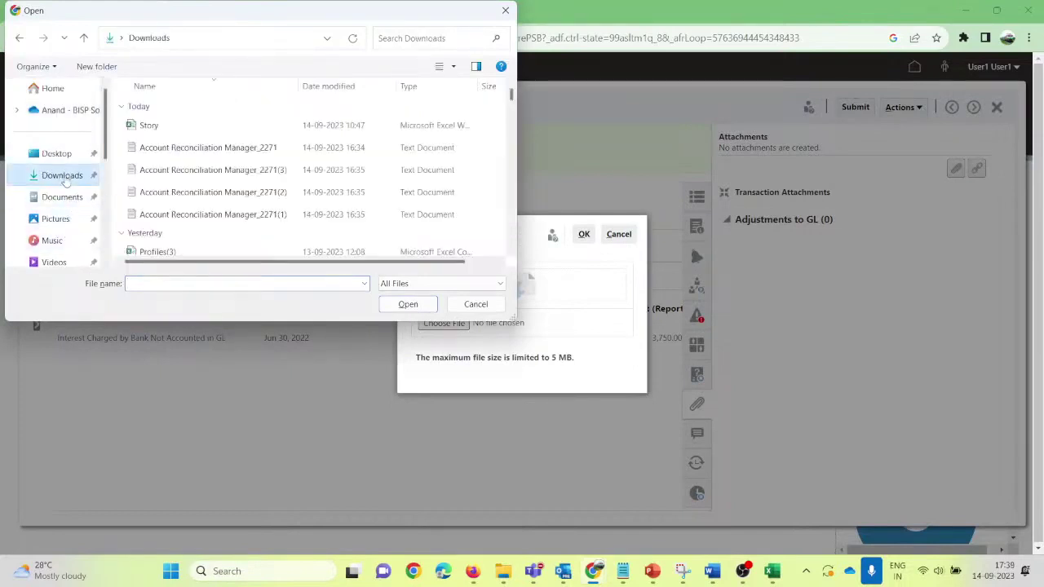
{"action": "left_click", "coordinate": [175, 150]}
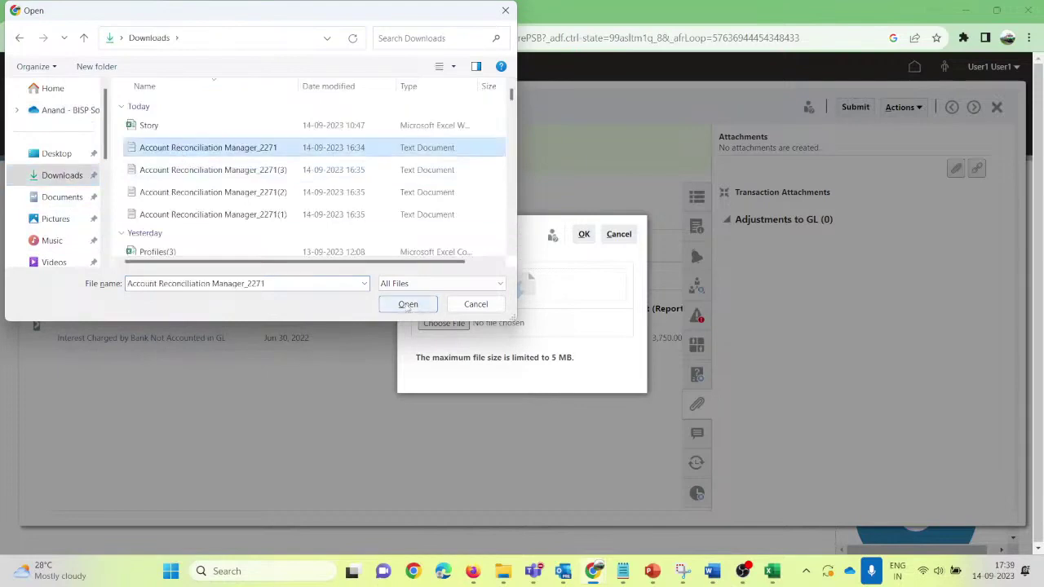
{"action": "left_click", "coordinate": [408, 305]}
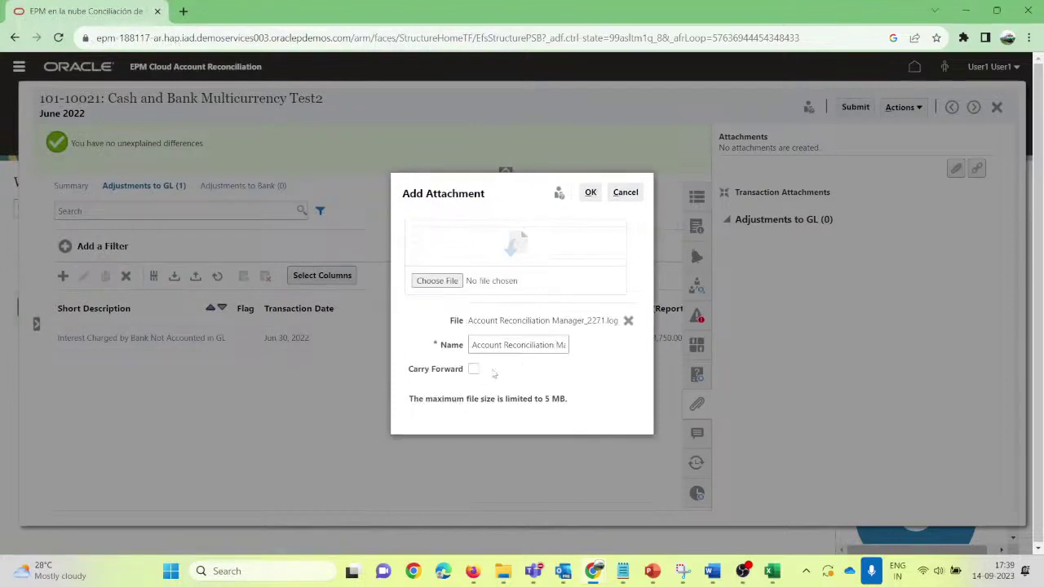
{"action": "left_click", "coordinate": [592, 194]}
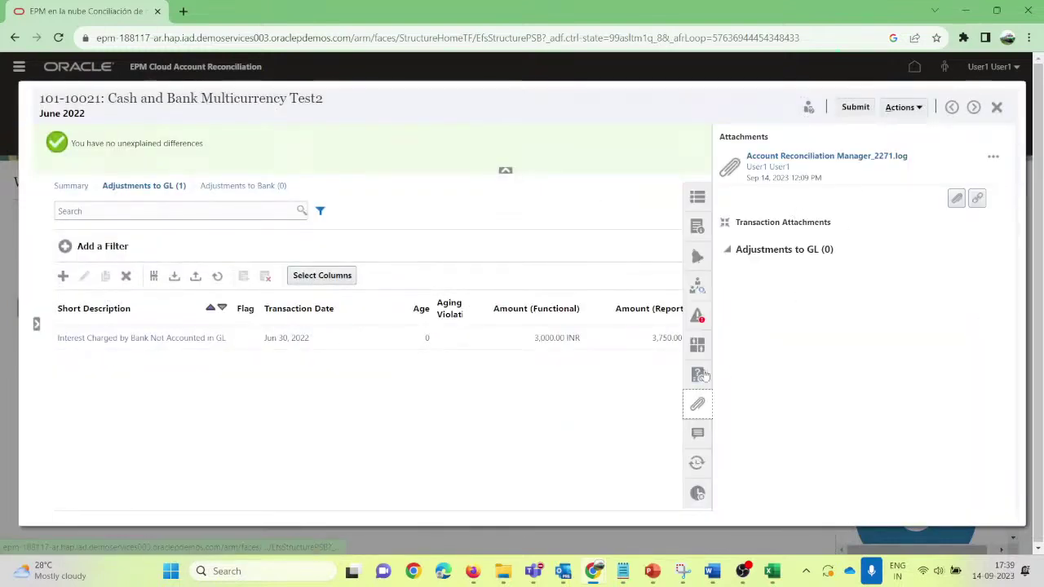
Step: Check the overdue warning and workflow preparer and reviewer, then submit 101-10021 for review
{"action": "left_click", "coordinate": [697, 316]}
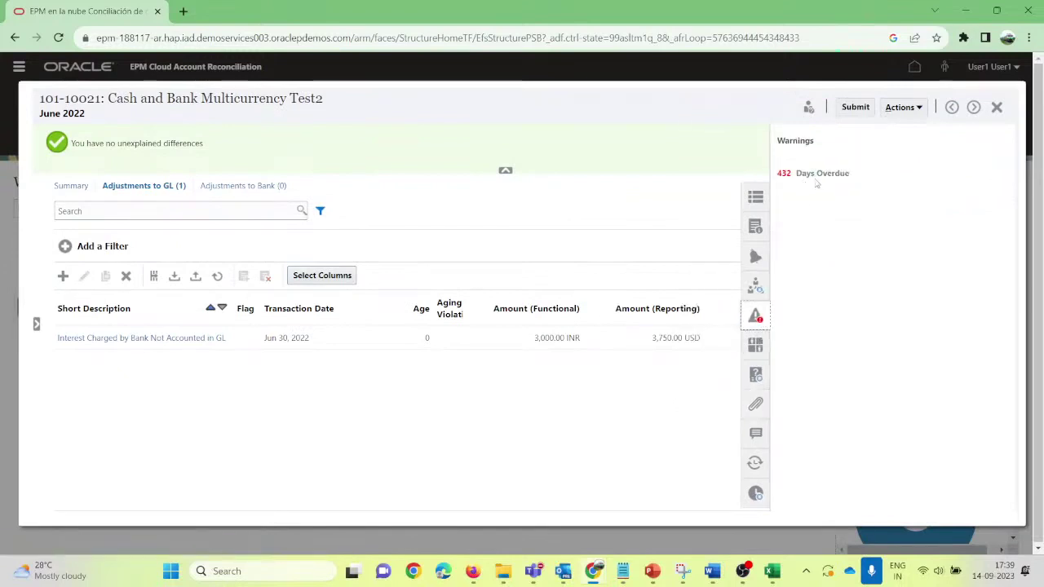
{"action": "left_click", "coordinate": [757, 287]}
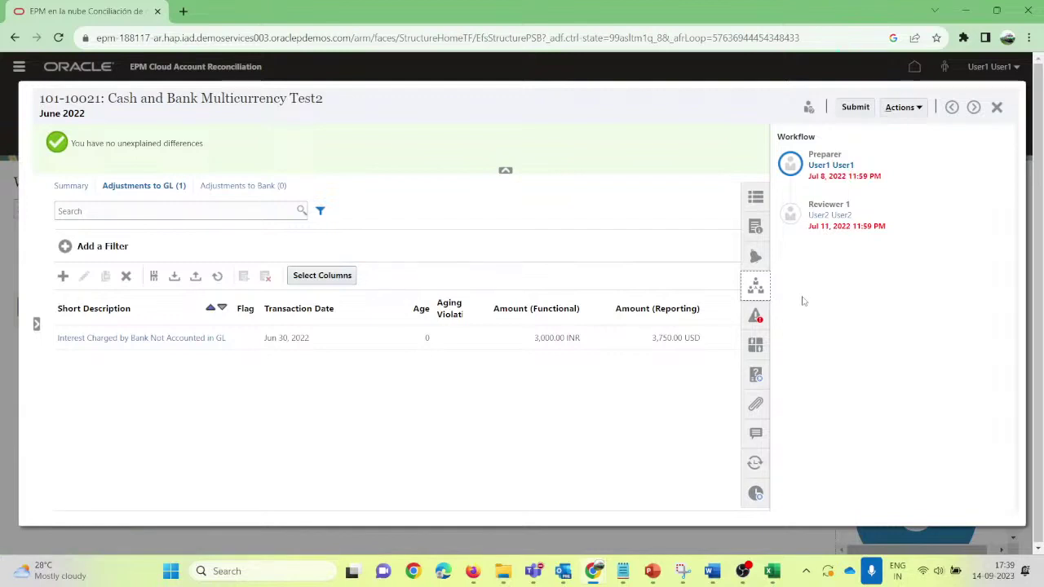
{"action": "left_click", "coordinate": [755, 285]}
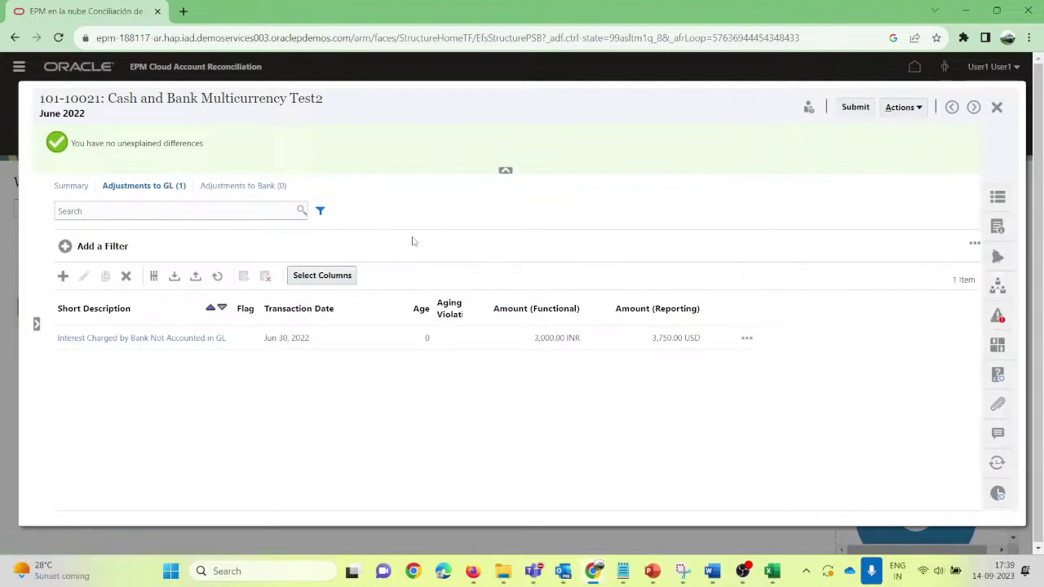
{"action": "left_click", "coordinate": [854, 109]}
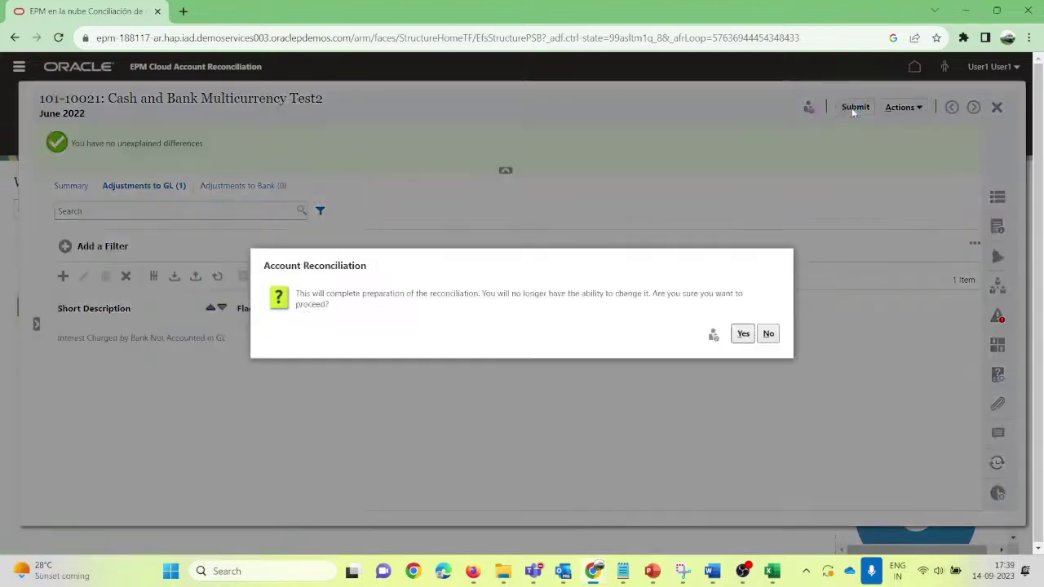
Step: Confirm submitting 101-10021, glance at its summary, then close it and go to Home
{"action": "left_click", "coordinate": [742, 333]}
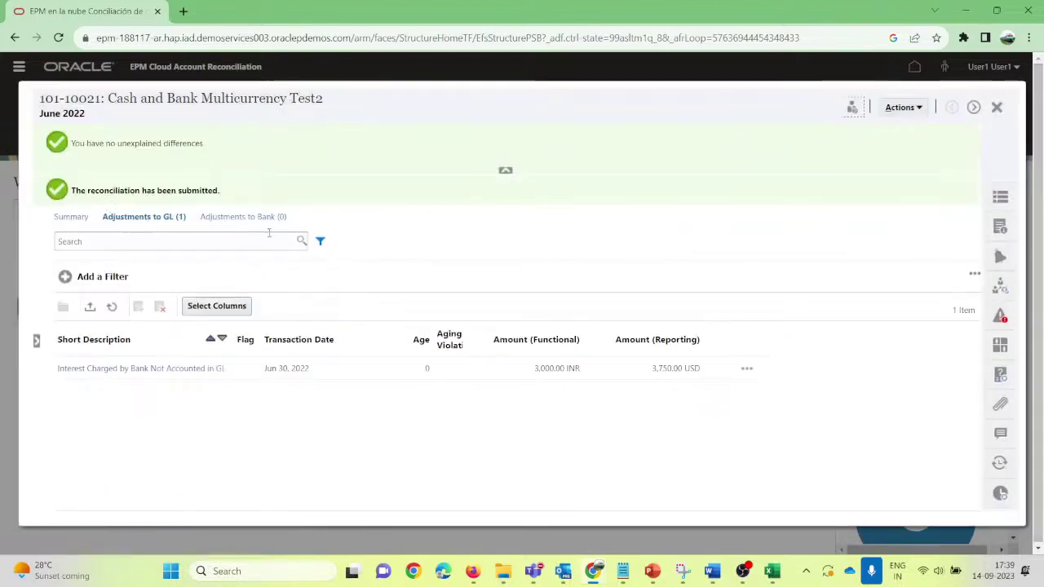
{"action": "left_click", "coordinate": [72, 217]}
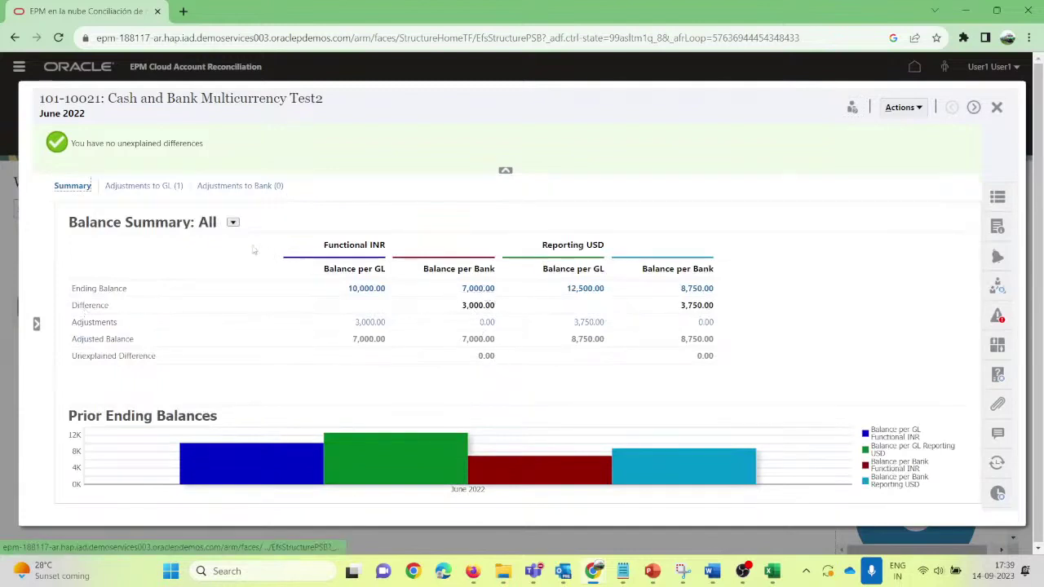
{"action": "left_click", "coordinate": [999, 108]}
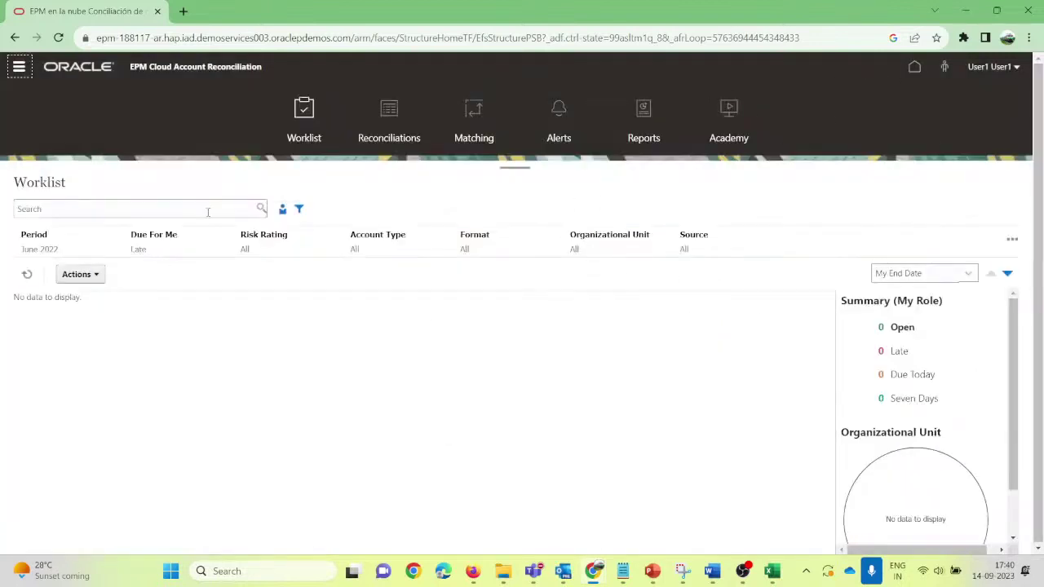
{"action": "left_click", "coordinate": [916, 69]}
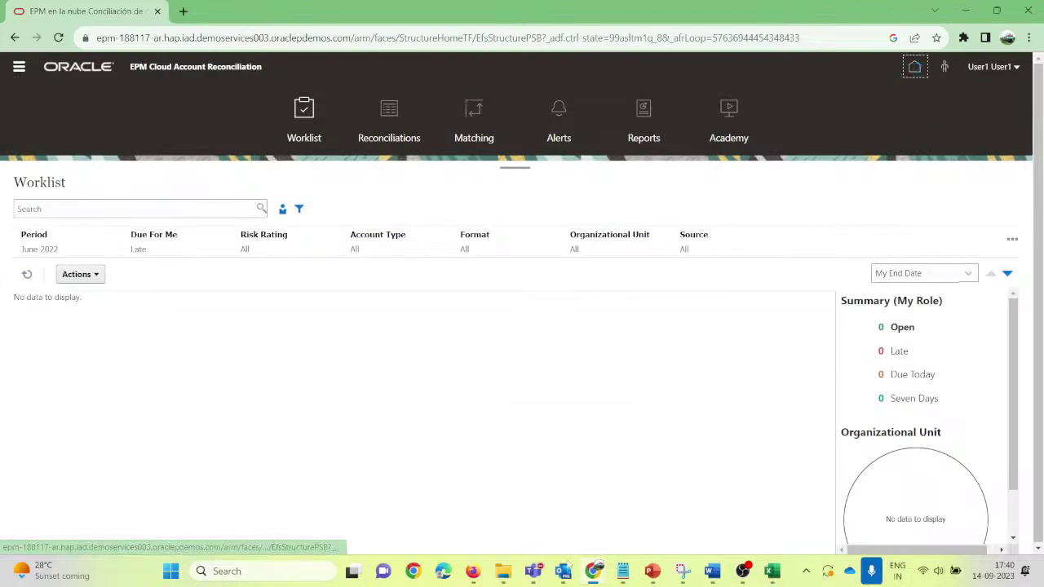
Step: In the admin window, refresh the list and open the now-Closed 101-10021 reconciliation
{"action": "mouse_move", "coordinate": [480, 578]}
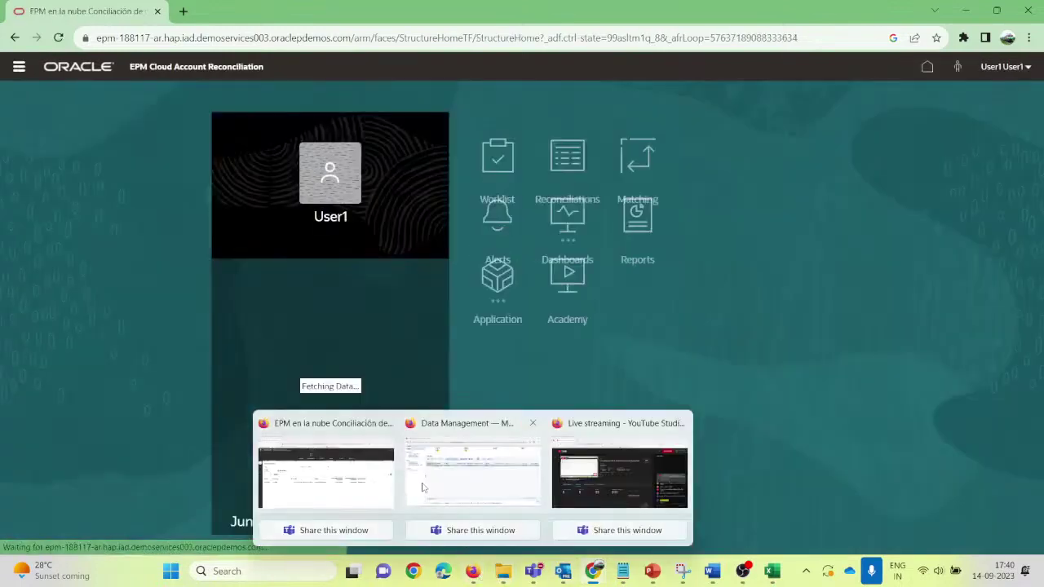
{"action": "left_click", "coordinate": [326, 478]}
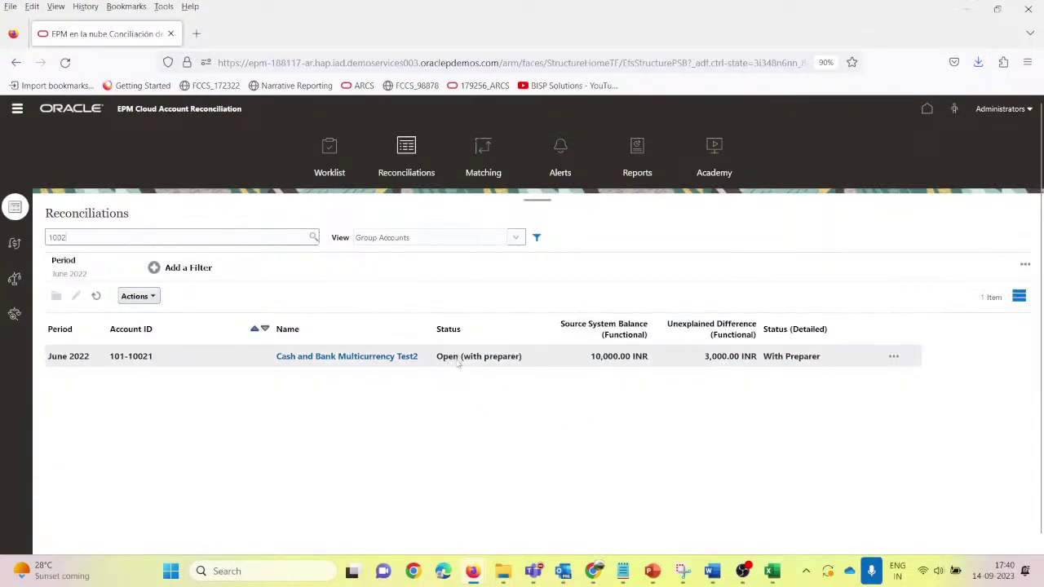
{"action": "left_click", "coordinate": [96, 296]}
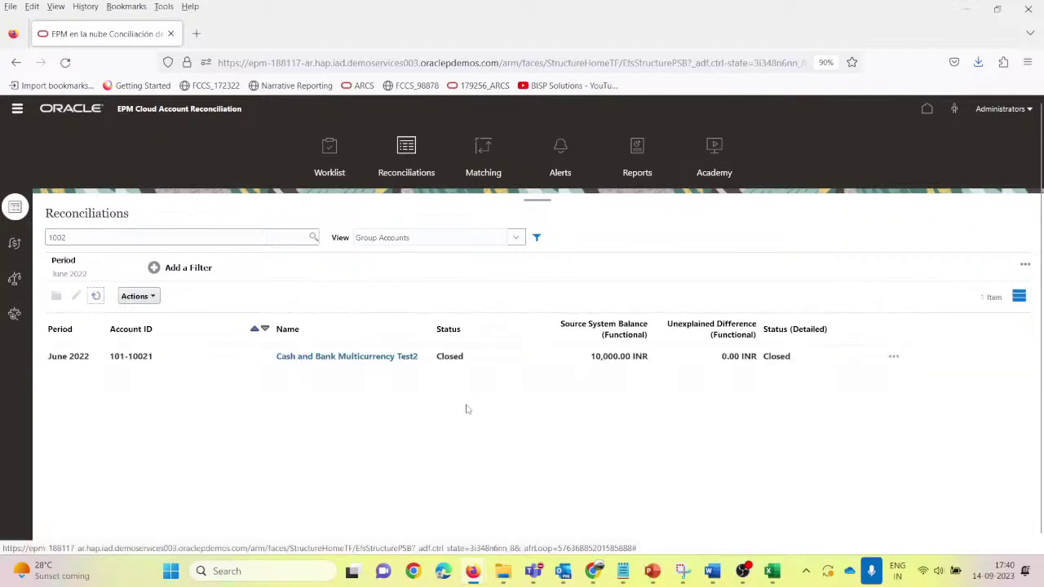
{"action": "left_click", "coordinate": [475, 360]}
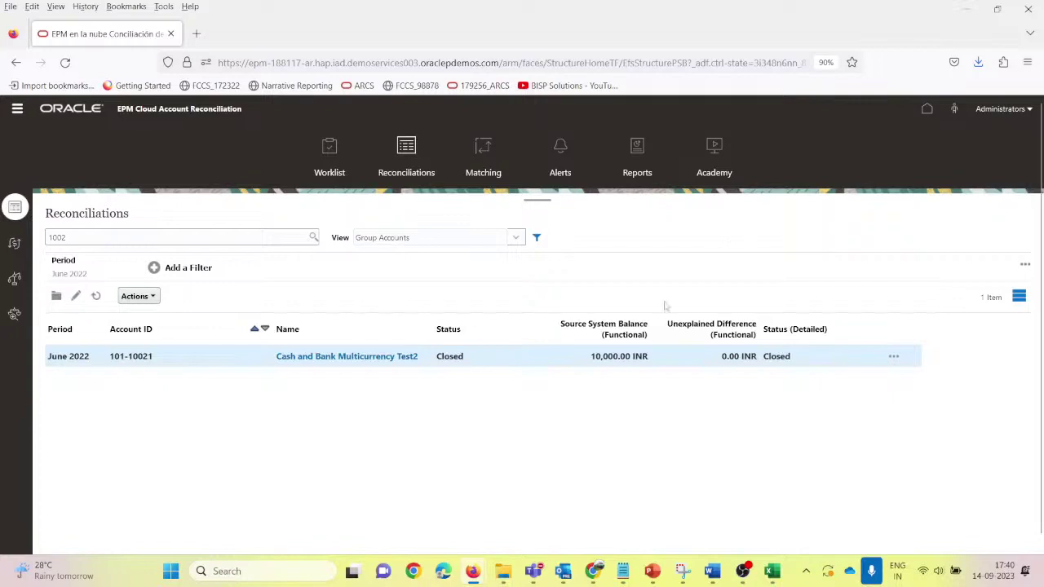
{"action": "left_click", "coordinate": [345, 356]}
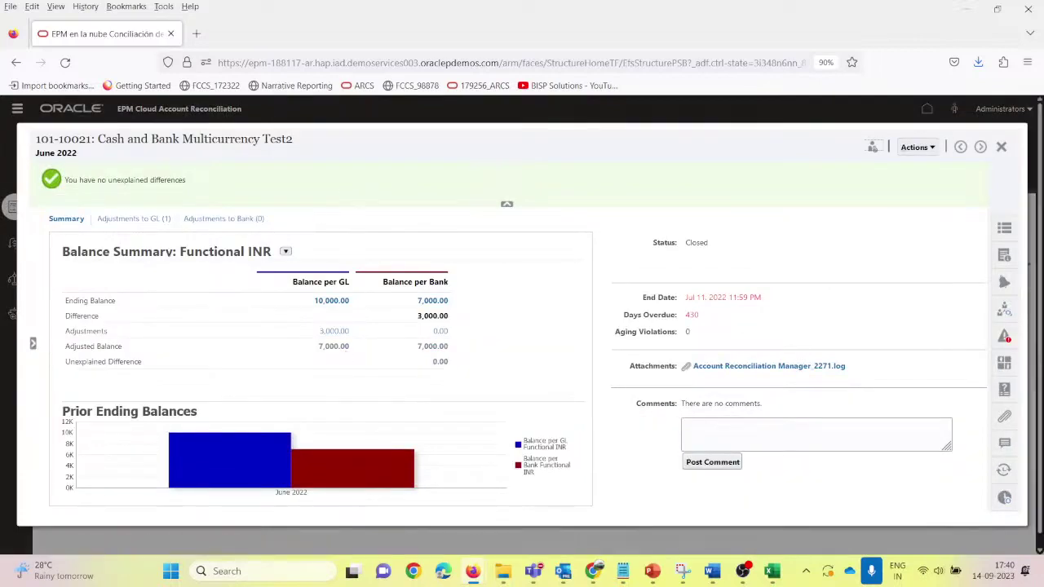
Step: Review the closed reconciliation's approval workflow, properties and comments
{"action": "left_click", "coordinate": [1004, 308]}
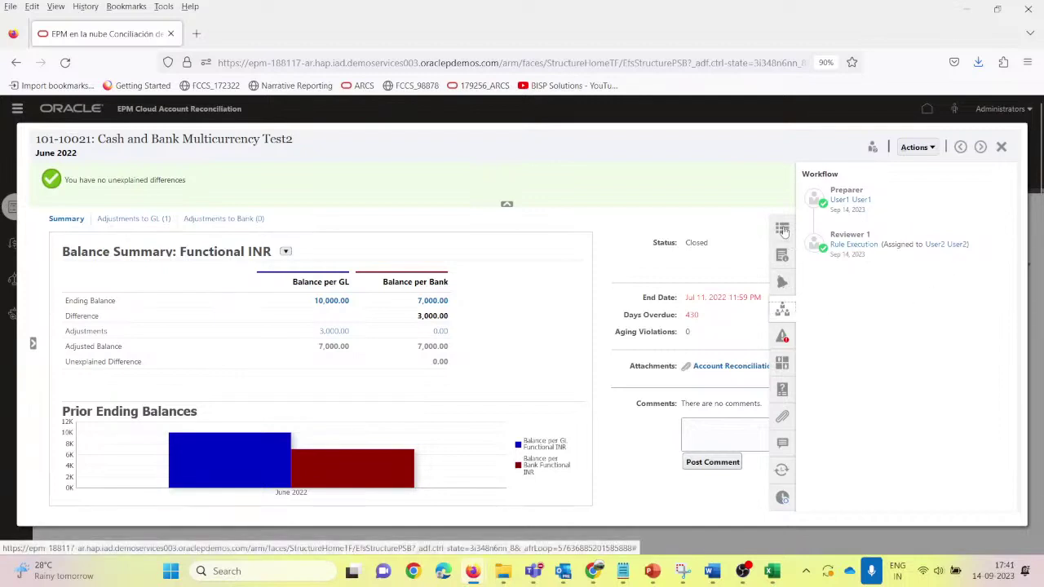
{"action": "left_click", "coordinate": [782, 229]}
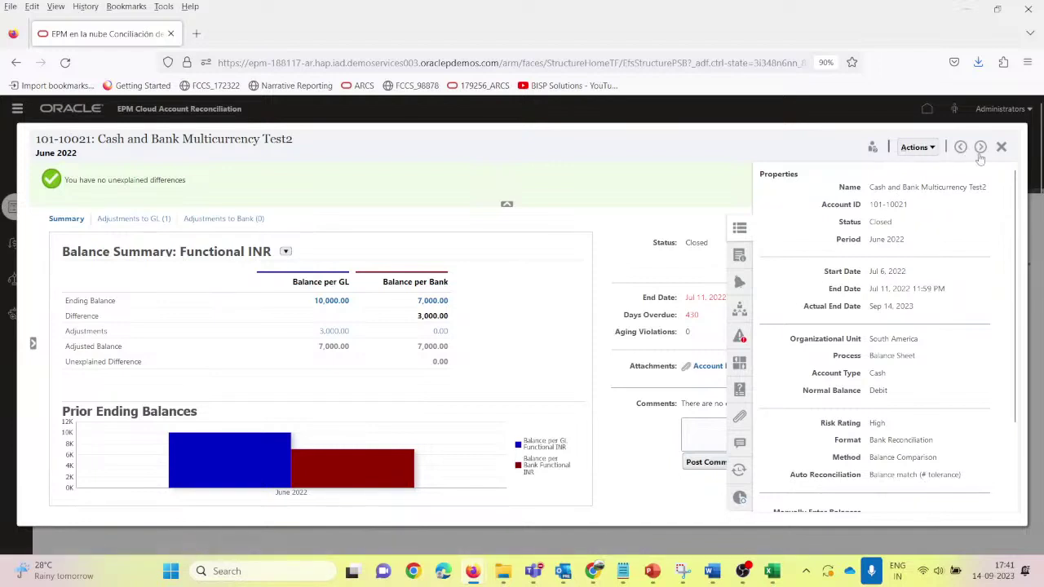
{"action": "left_click", "coordinate": [740, 445]}
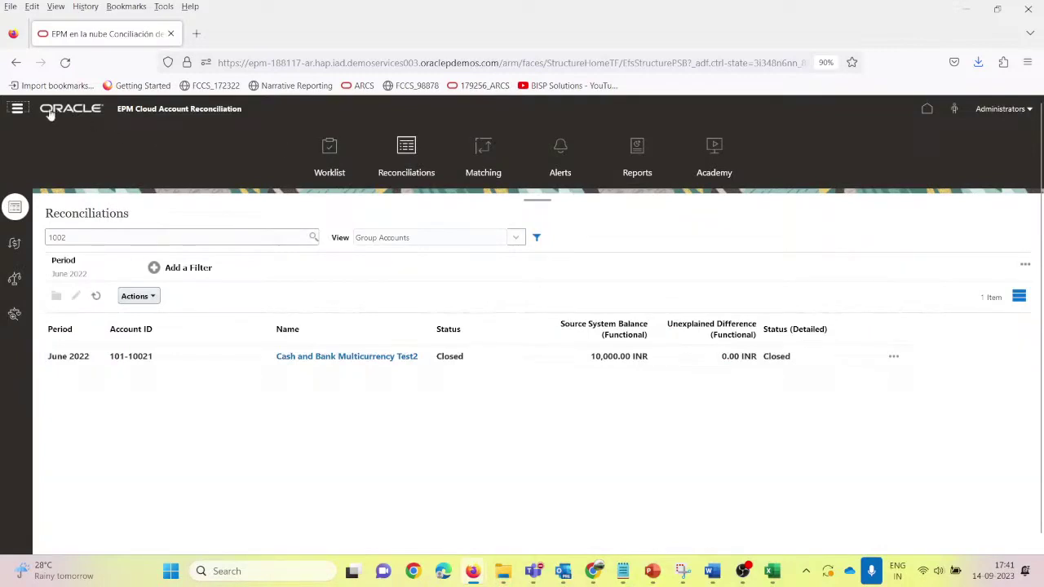
Step: Visit the Profiles page via the Navigator, then go back to Reconciliations
{"action": "left_click", "coordinate": [18, 109]}
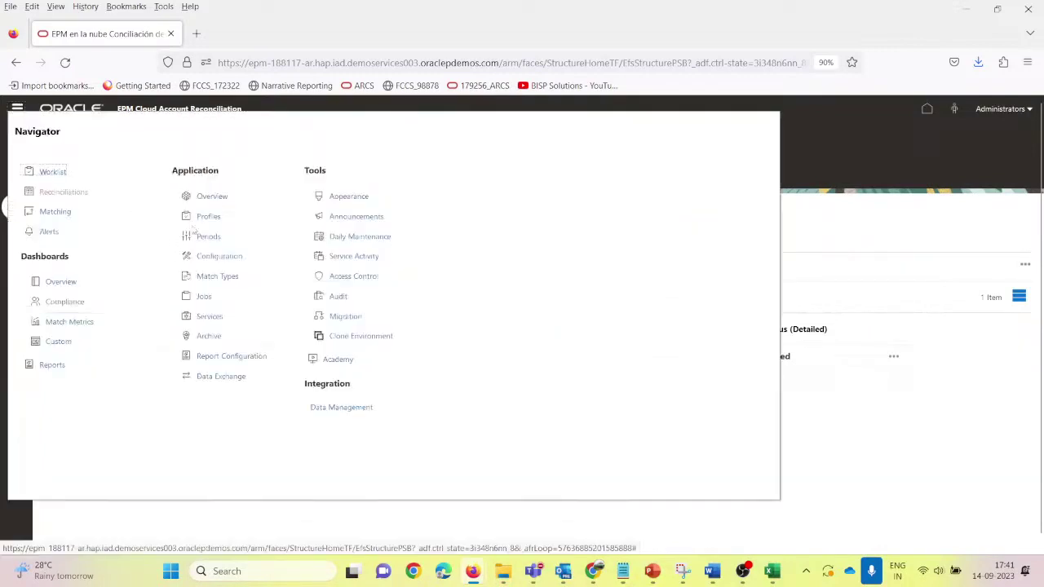
{"action": "left_click", "coordinate": [208, 216]}
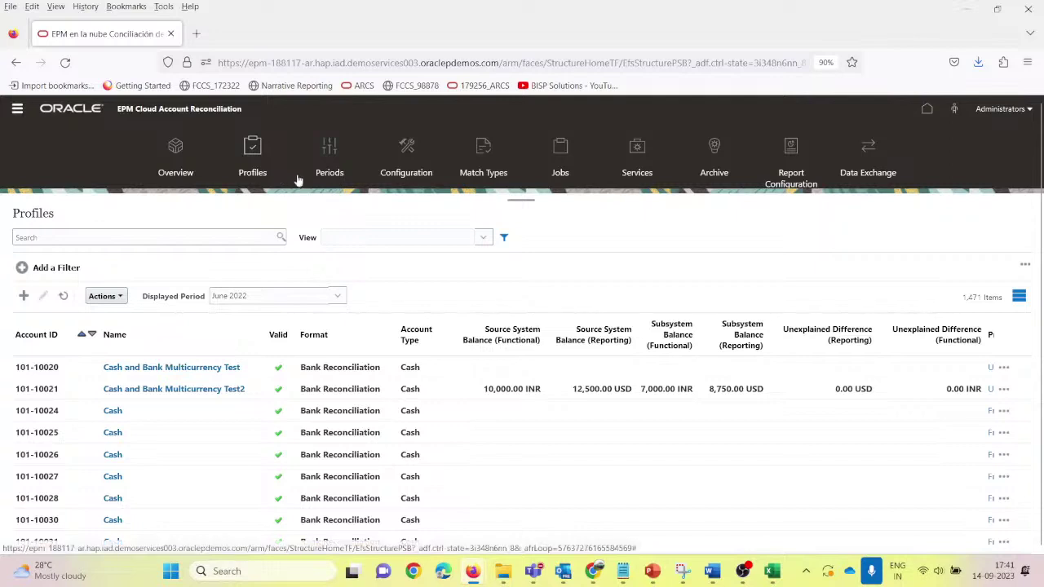
{"action": "left_click", "coordinate": [18, 109]}
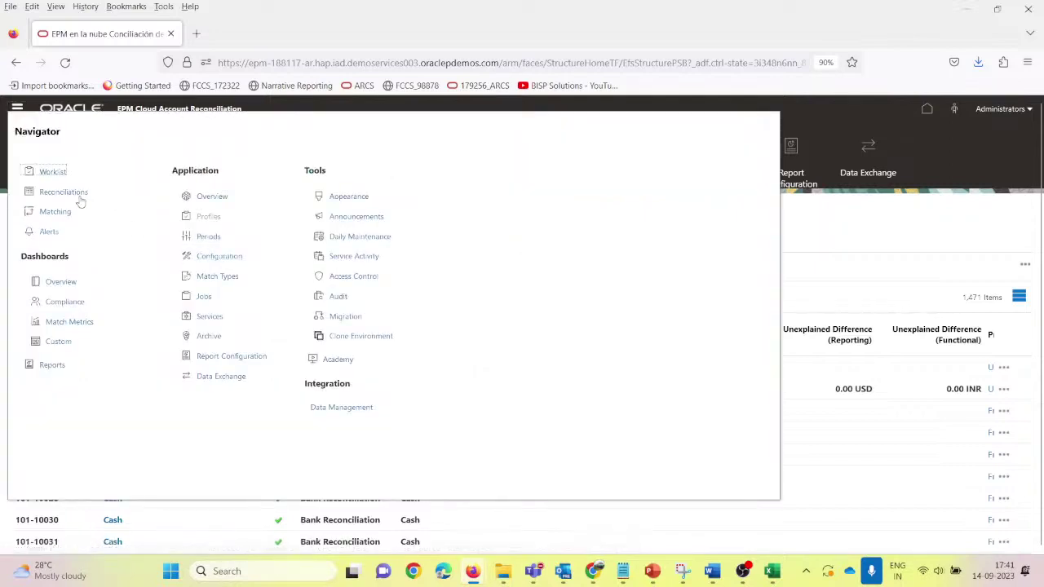
{"action": "left_click", "coordinate": [80, 193]}
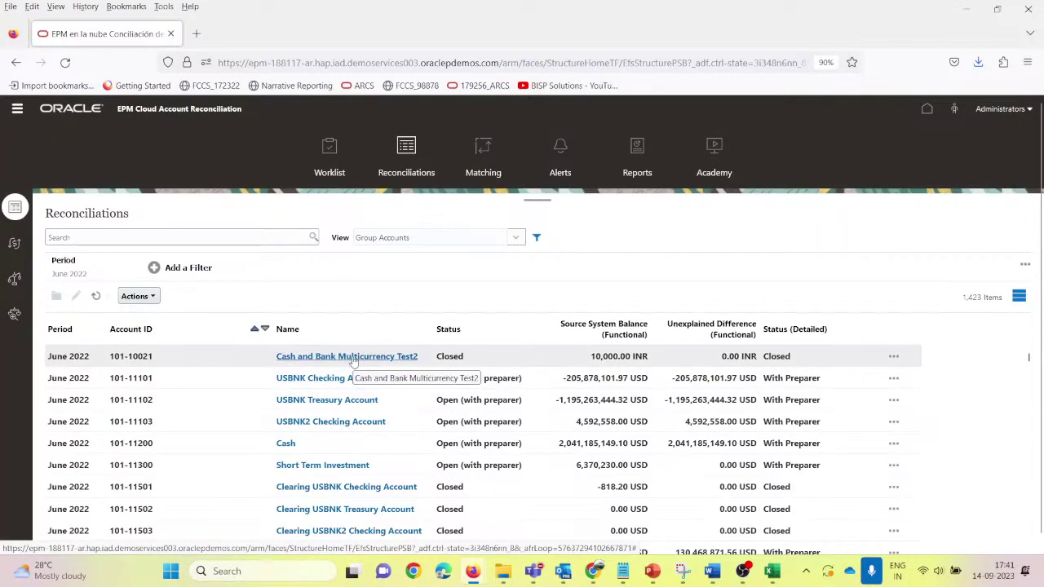
Step: Reopen the closed Cash and Bank Multicurrency Test2 reconciliation back to the preparer
{"action": "left_click", "coordinate": [353, 359]}
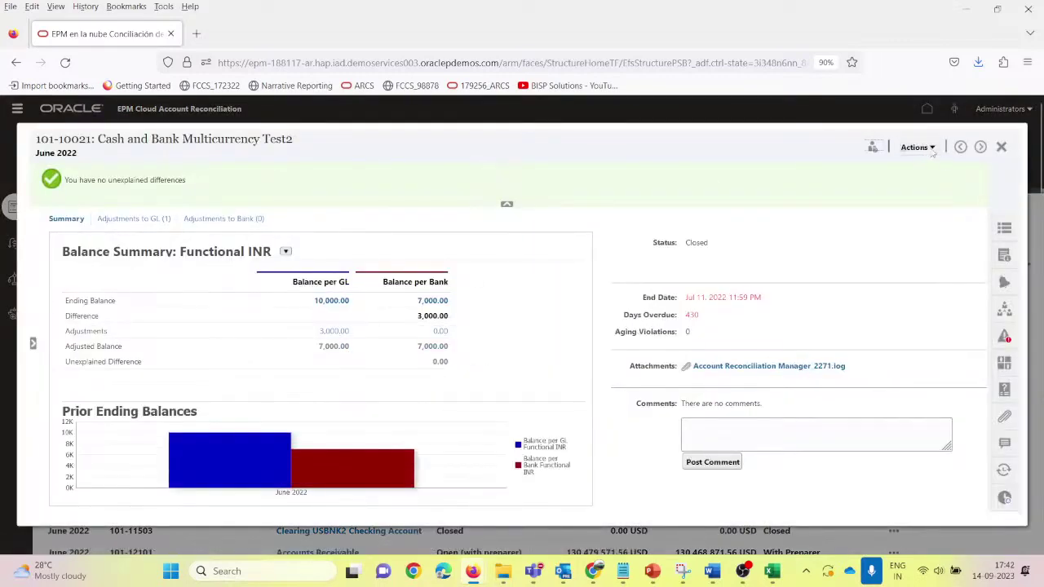
{"action": "left_click", "coordinate": [928, 147]}
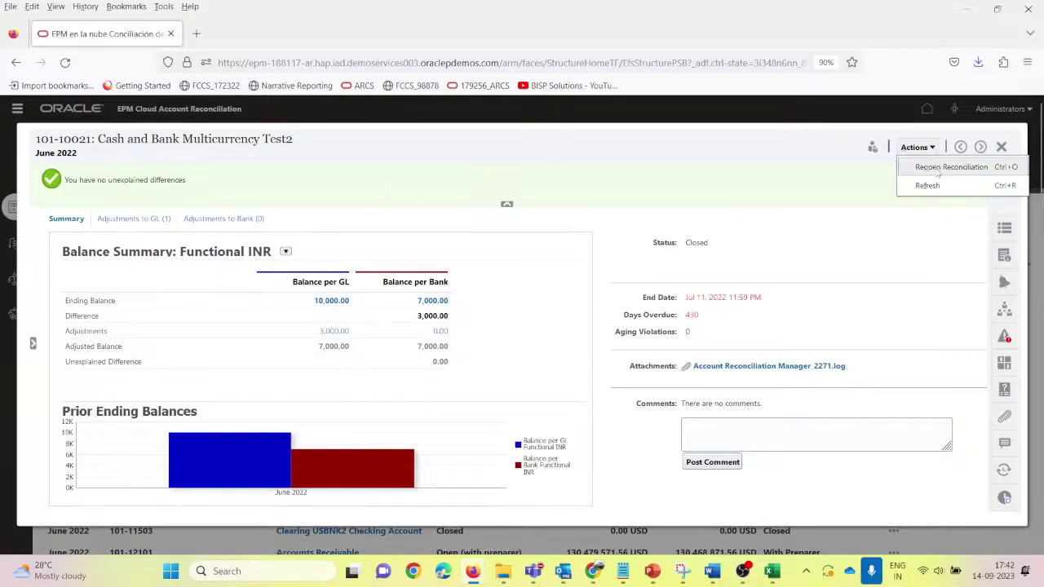
{"action": "left_click", "coordinate": [938, 167]}
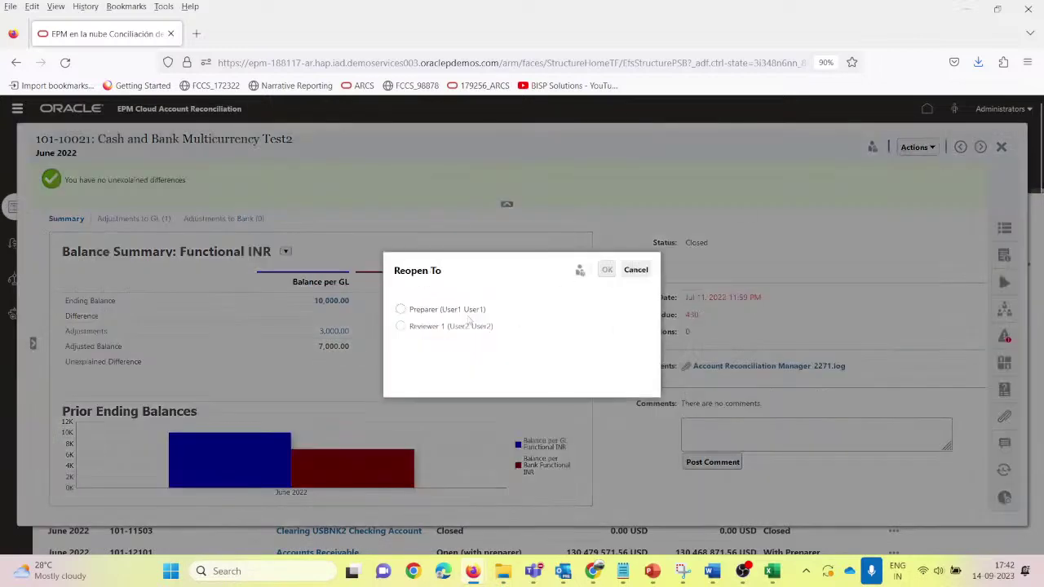
{"action": "left_click", "coordinate": [402, 311]}
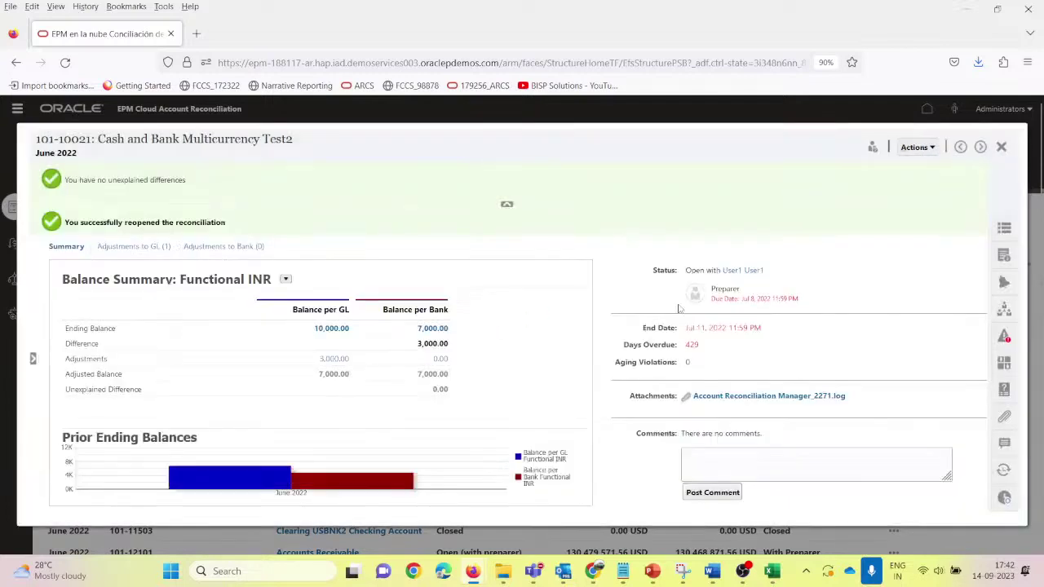
Step: Refresh the reconciliation, check its Adjustments to GL, then close and reload the list
{"action": "left_click", "coordinate": [917, 147]}
{"action": "left_click", "coordinate": [927, 187]}
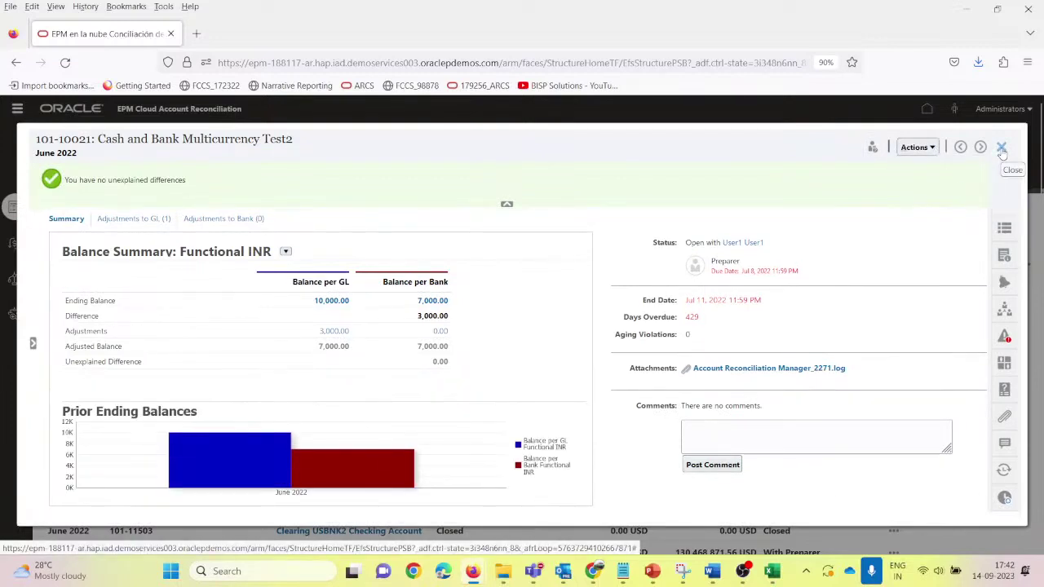
{"action": "left_click", "coordinate": [137, 220]}
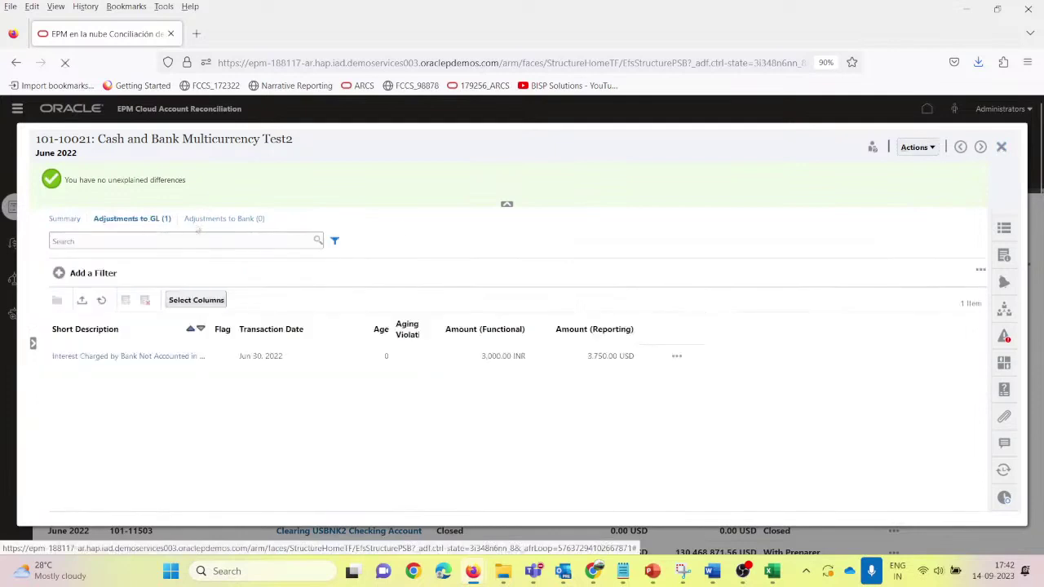
{"action": "left_click", "coordinate": [1002, 147]}
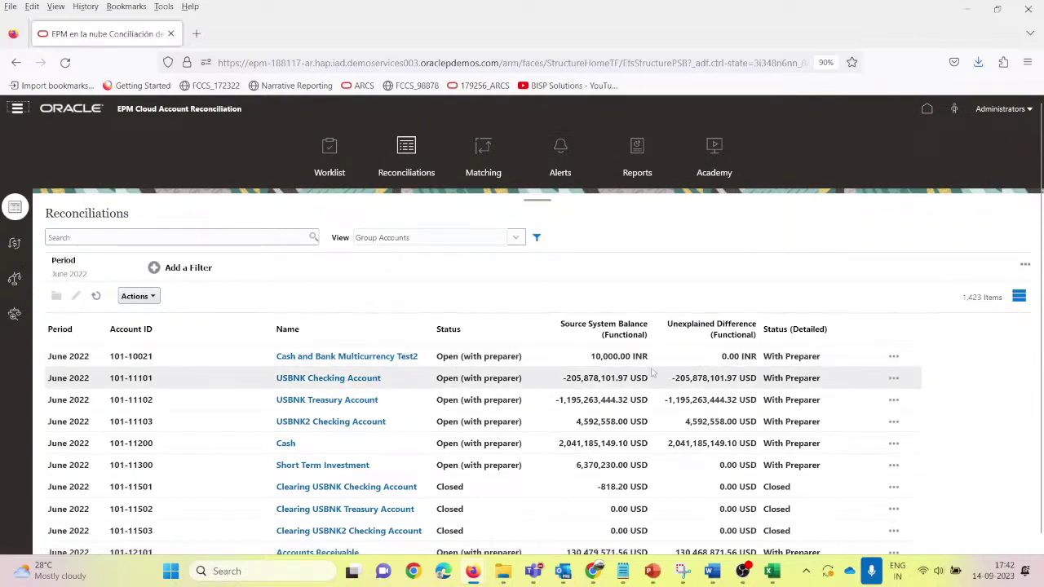
{"action": "left_click", "coordinate": [96, 297]}
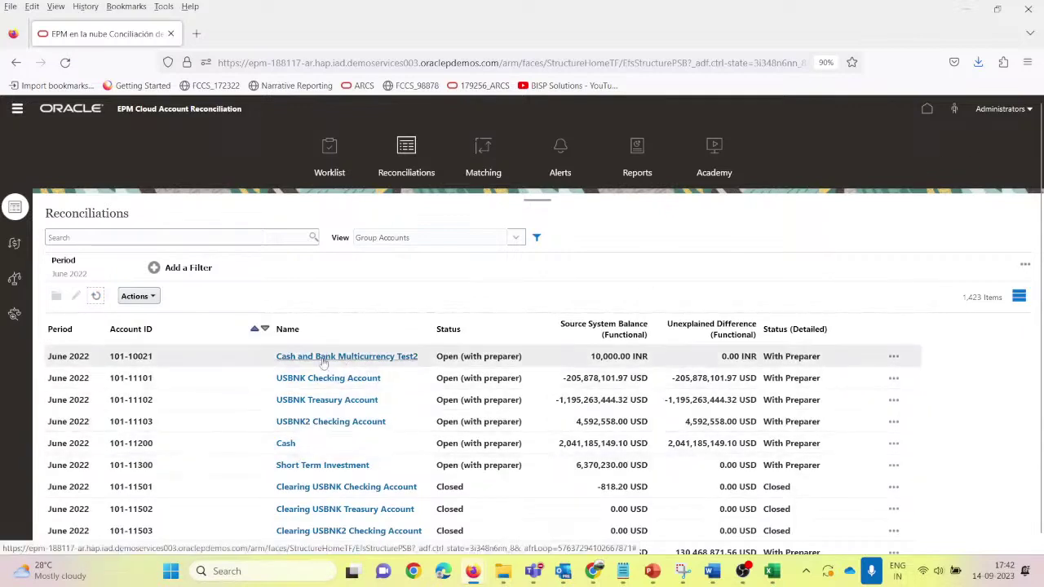
Step: As the preparer, list late reconciliations and open Cash and Bank Multicurrency Test2
{"action": "mouse_move", "coordinate": [593, 573]}
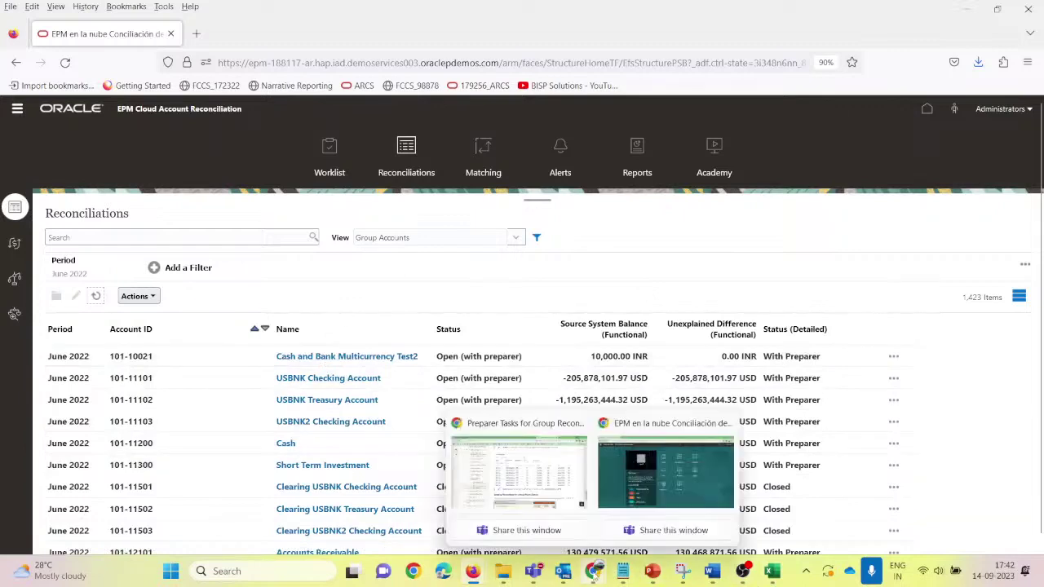
{"action": "left_click", "coordinate": [636, 481]}
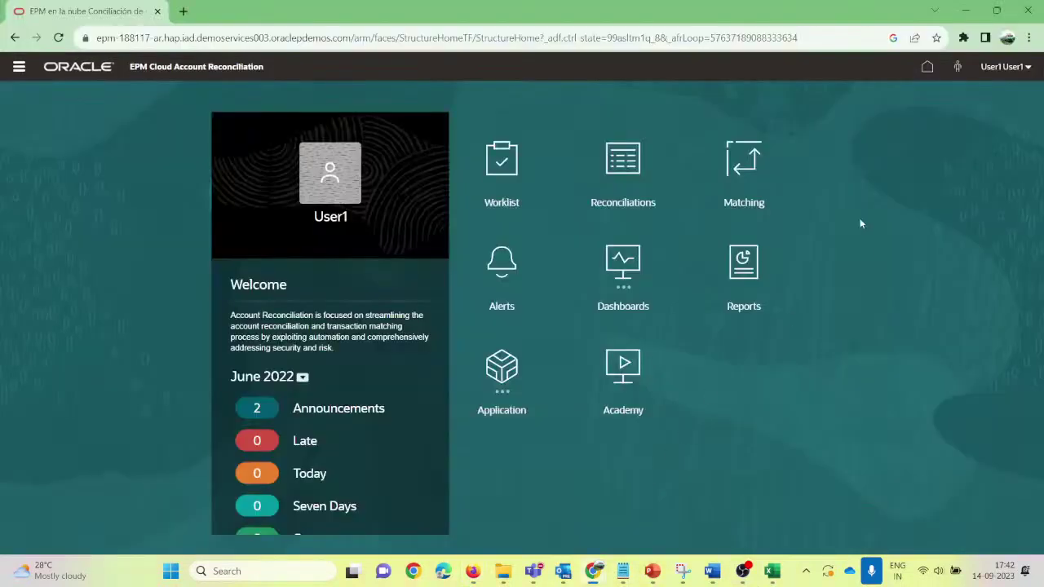
{"action": "left_click", "coordinate": [306, 441]}
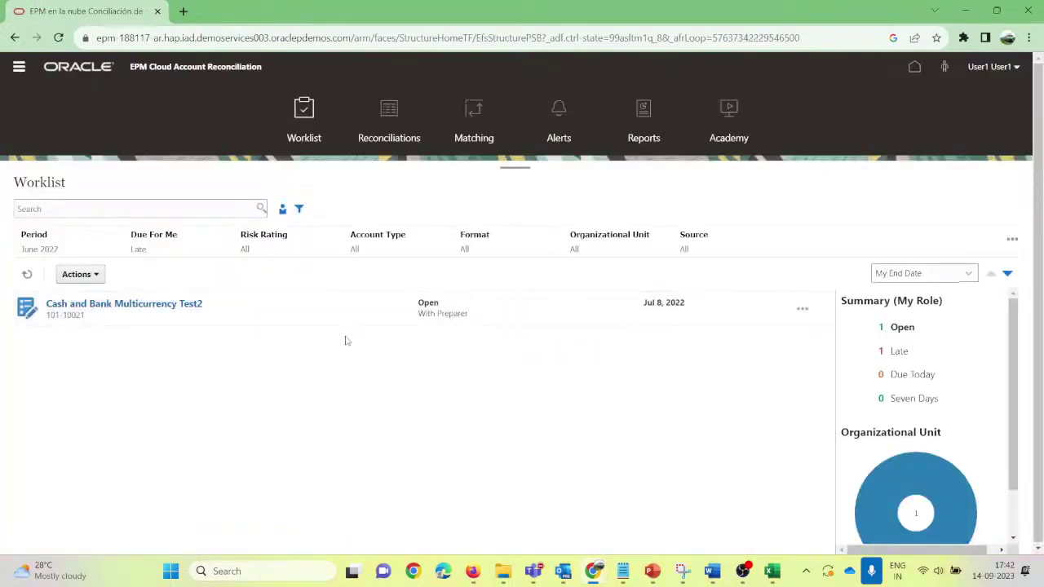
{"action": "left_click", "coordinate": [177, 304]}
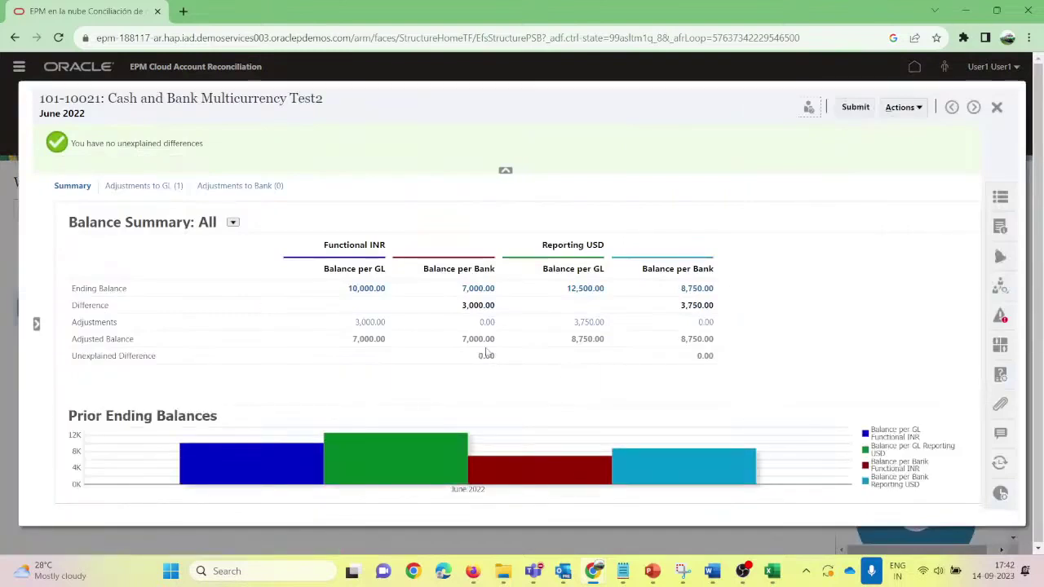
Step: Inspect the bank interest adjustment to GL without changes, then close back to the worklist
{"action": "left_click", "coordinate": [136, 185]}
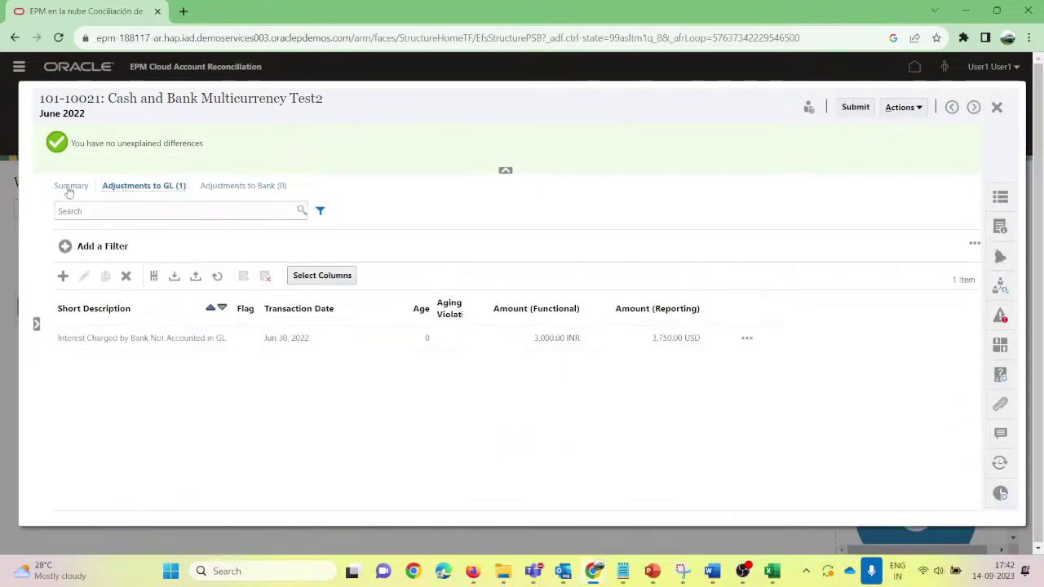
{"action": "left_click", "coordinate": [331, 341]}
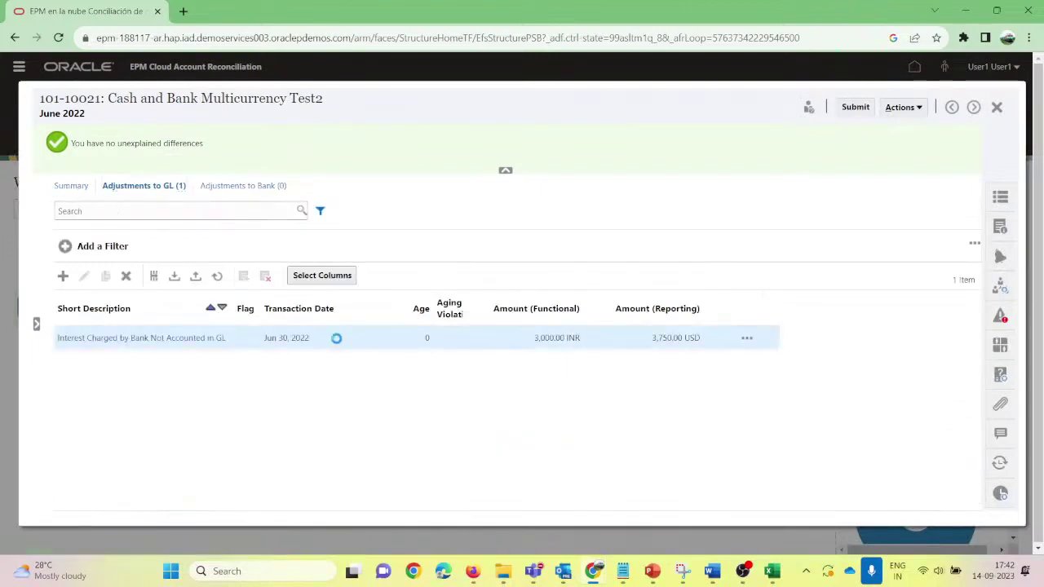
{"action": "left_click", "coordinate": [84, 276]}
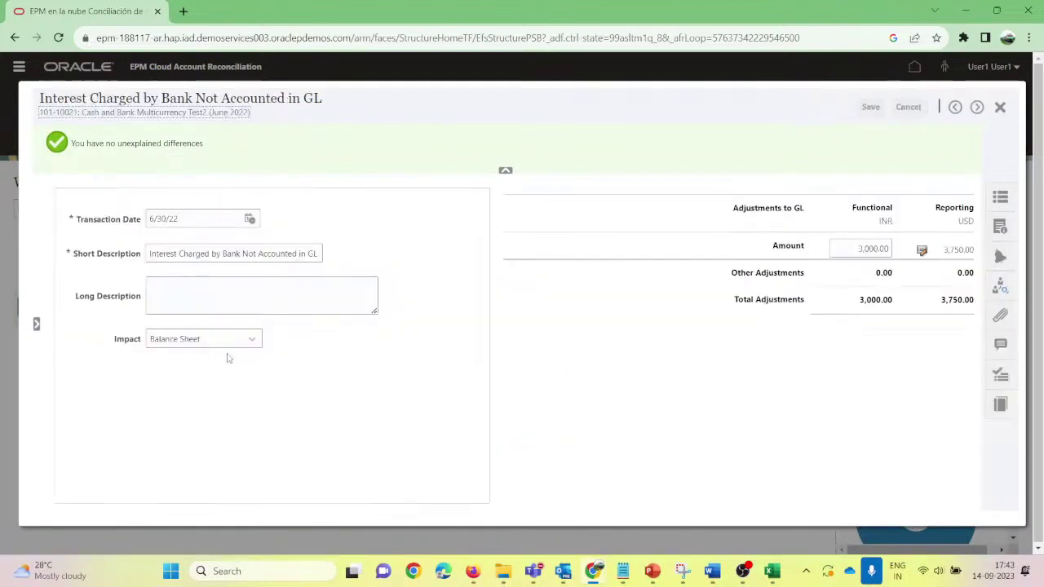
{"action": "left_click", "coordinate": [861, 248]}
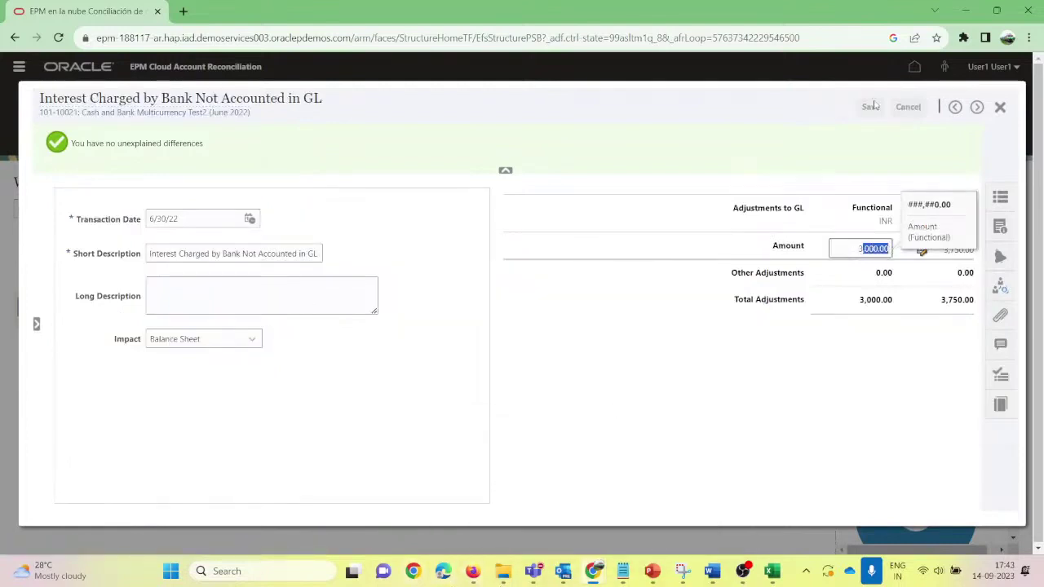
{"action": "left_click", "coordinate": [1000, 107]}
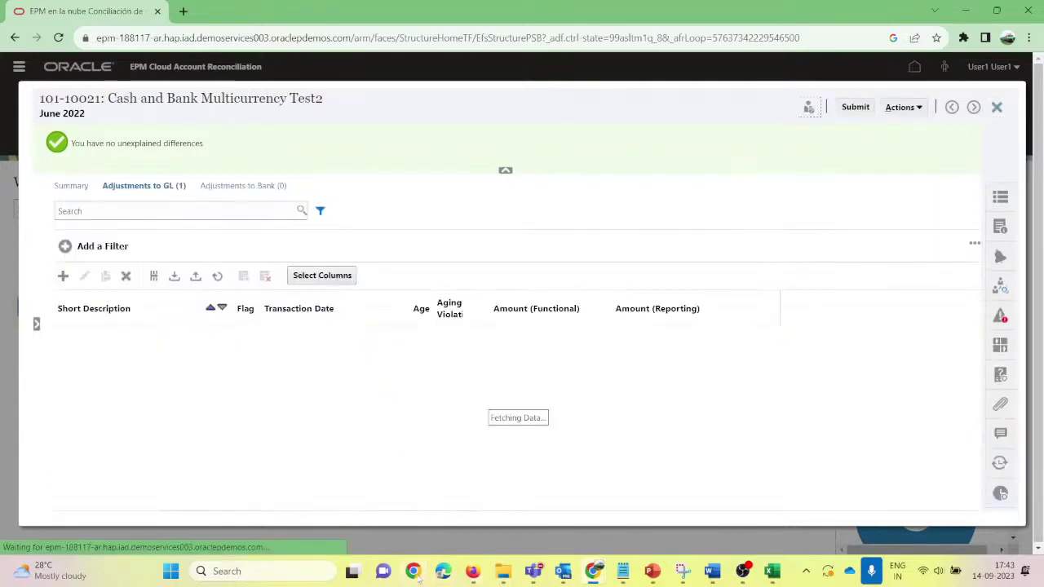
{"action": "left_click", "coordinate": [997, 107]}
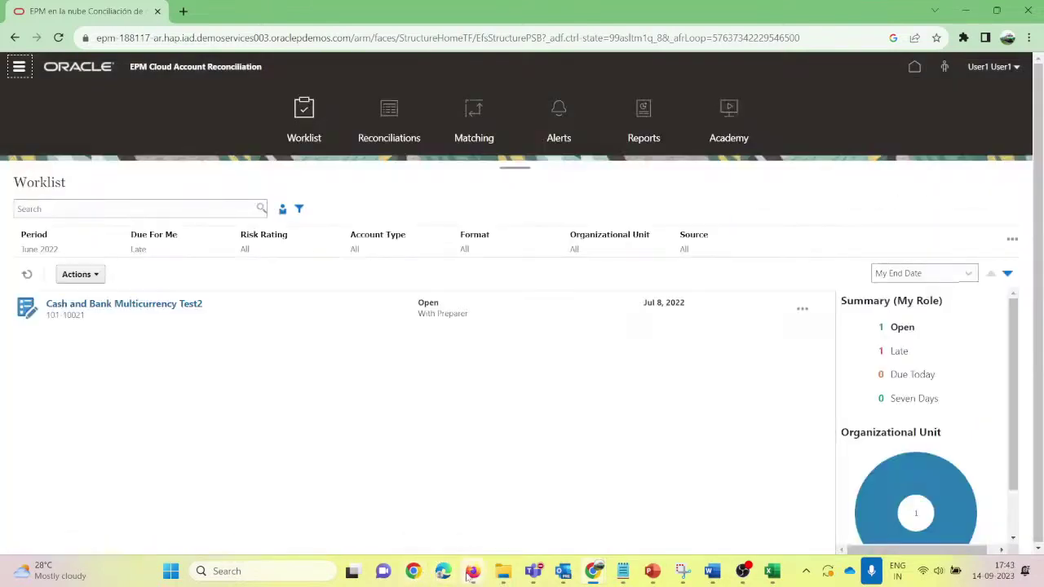
Step: As administrator, open the Cash and Bank Multicurrency Test2 profile from the Profiles list and close it
{"action": "mouse_move", "coordinate": [472, 571]}
{"action": "left_click", "coordinate": [327, 478]}
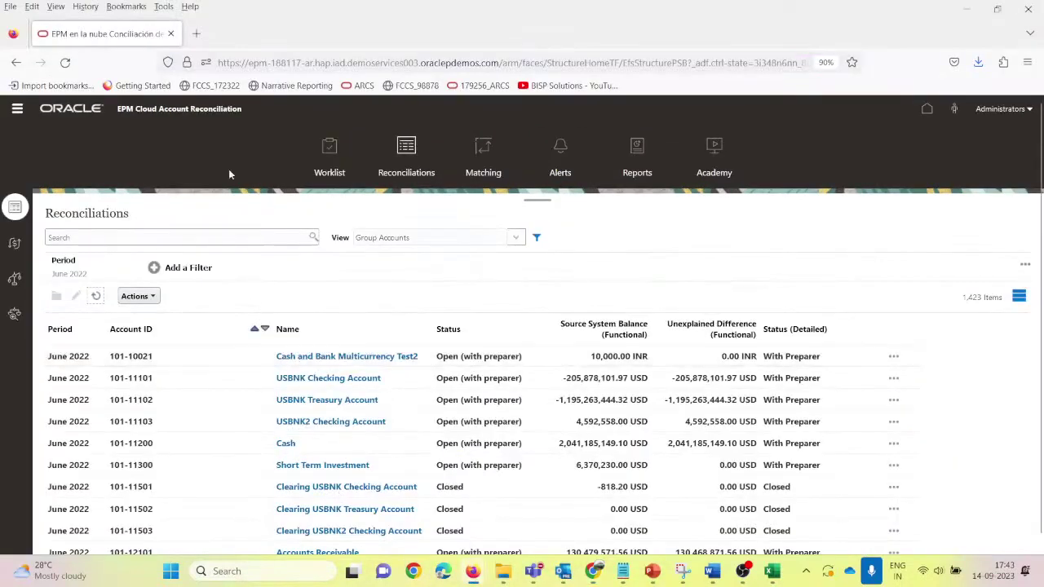
{"action": "left_click", "coordinate": [16, 108]}
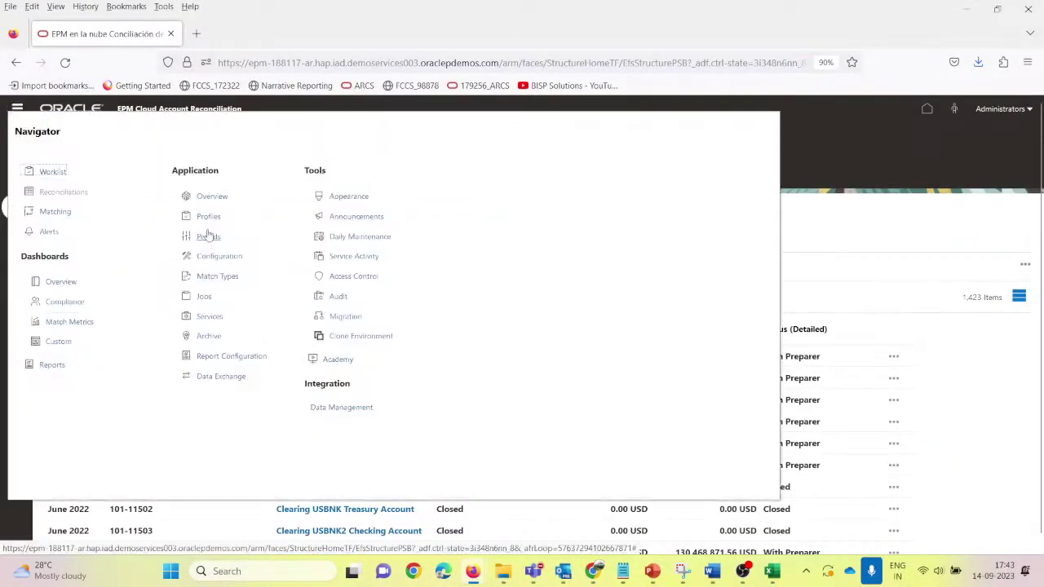
{"action": "left_click", "coordinate": [208, 216]}
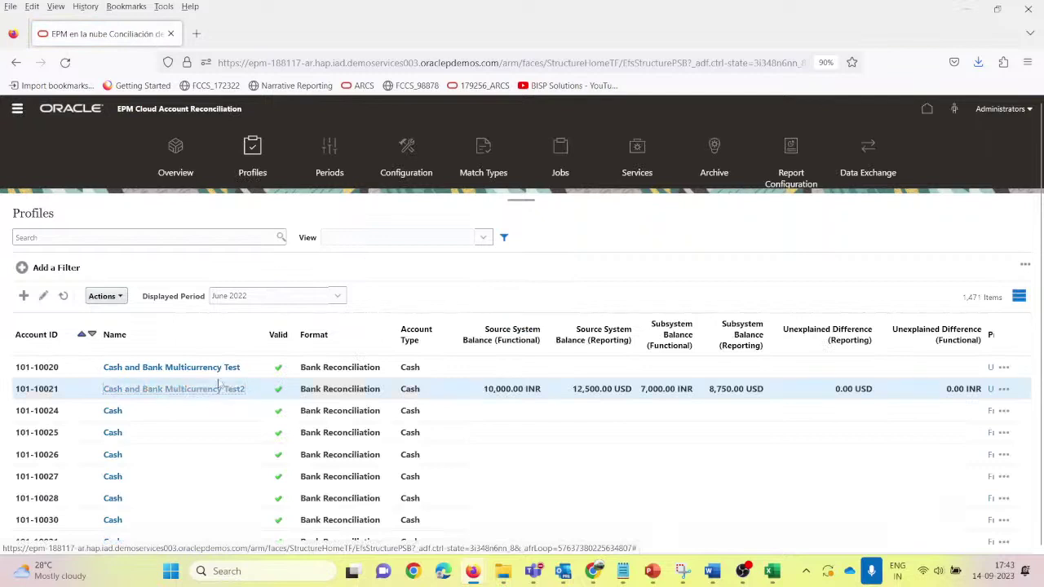
{"action": "left_click", "coordinate": [220, 389]}
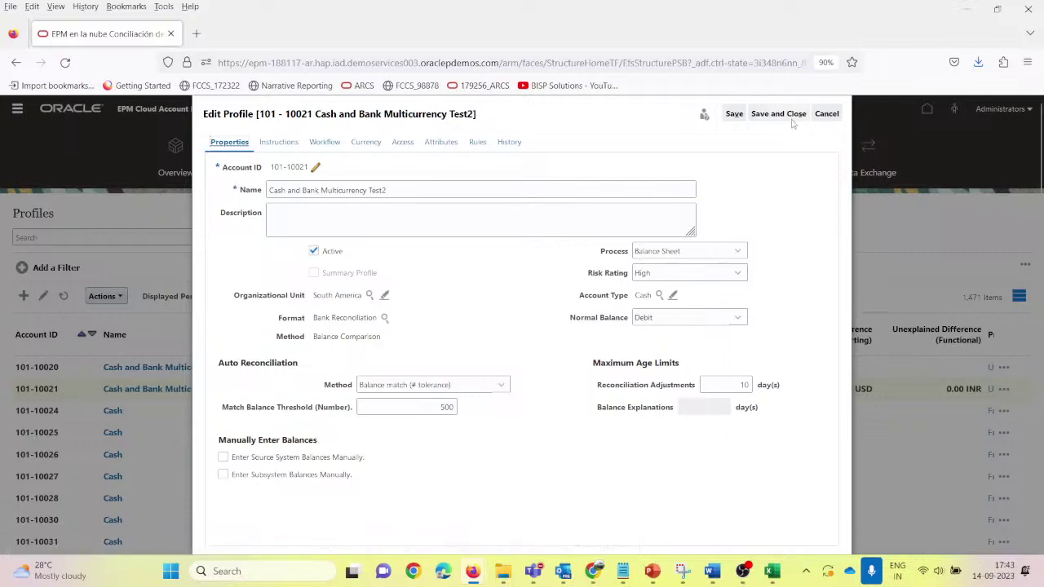
{"action": "left_click", "coordinate": [819, 119]}
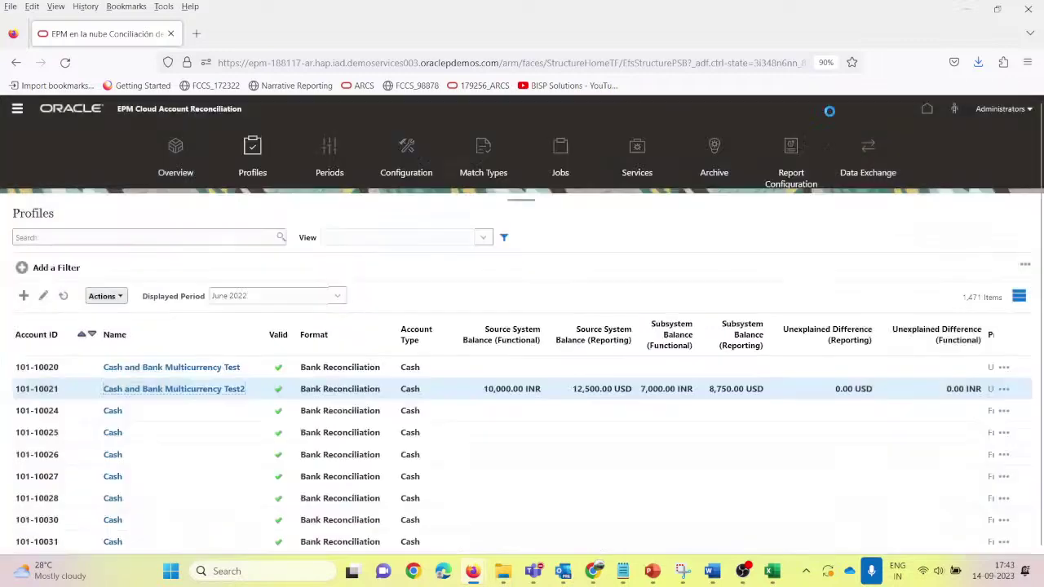
{"action": "mouse_move", "coordinate": [710, 571]}
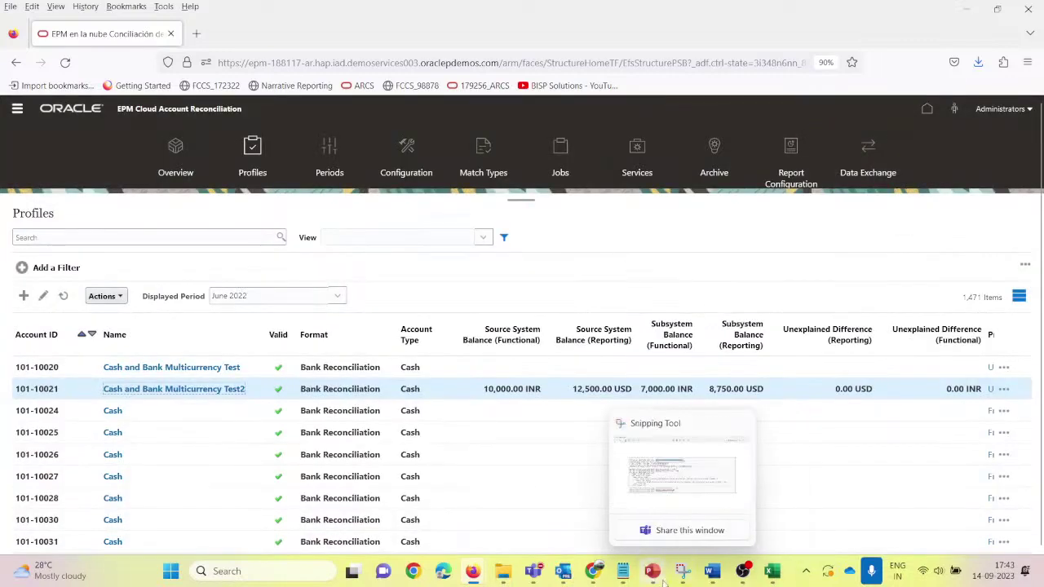
Step: Open the Cash and Bank Multicurrency Test2 reconciliation and select the interest adjustment under Adjustments to GL
{"action": "mouse_move", "coordinate": [602, 574]}
{"action": "left_click", "coordinate": [628, 482]}
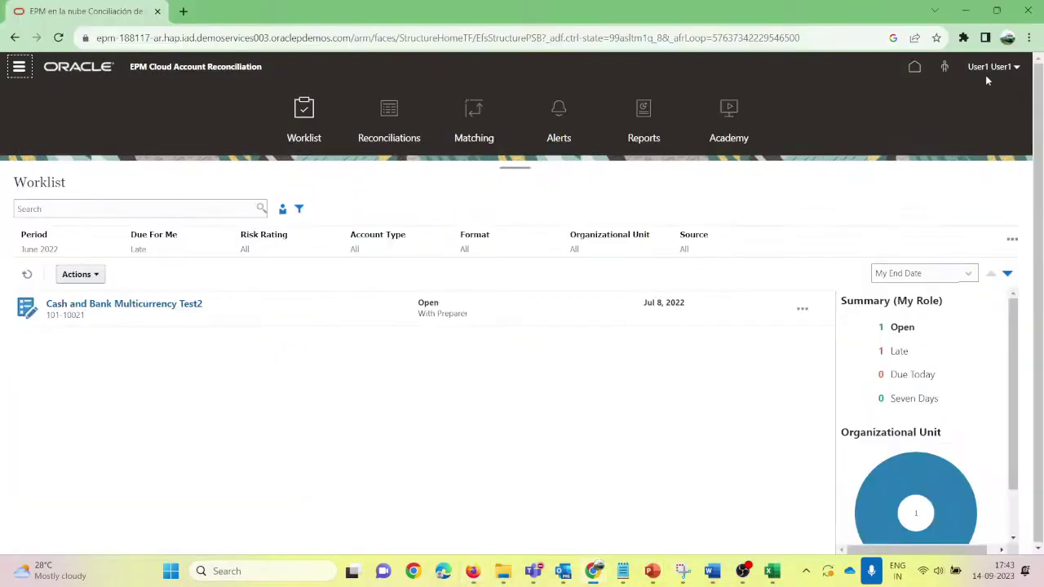
{"action": "left_click", "coordinate": [163, 306]}
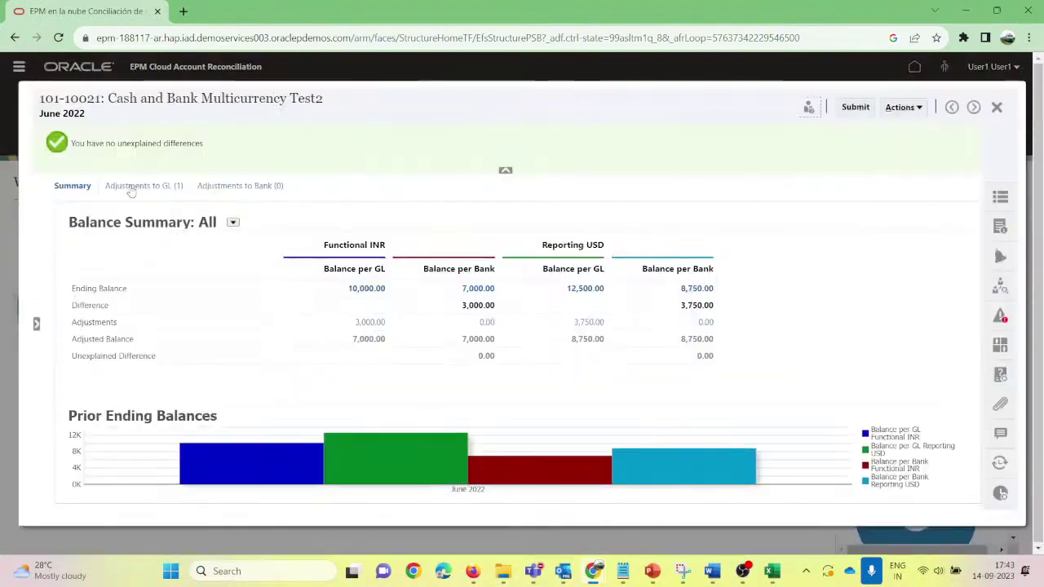
{"action": "left_click", "coordinate": [132, 186]}
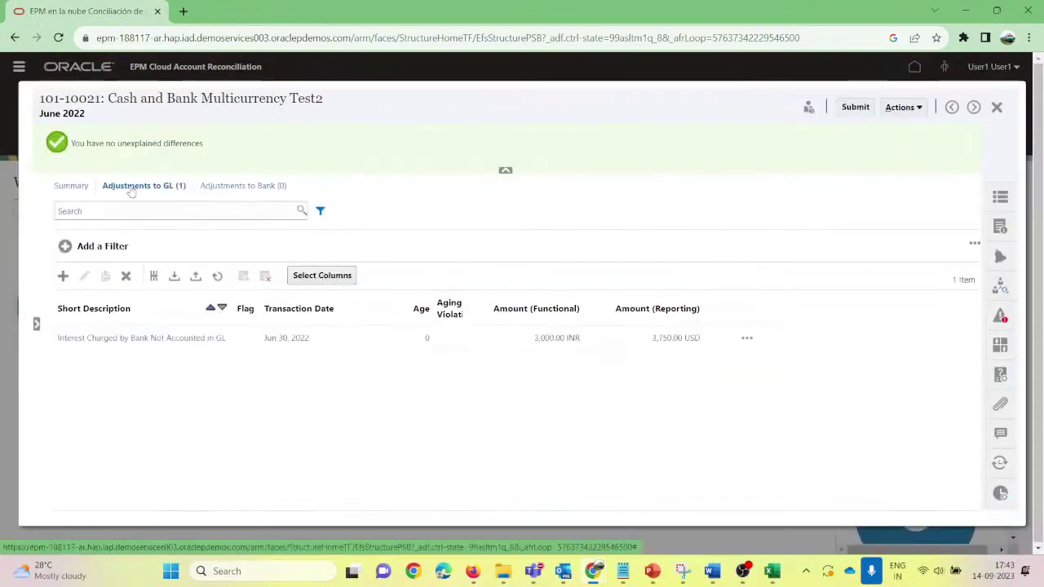
{"action": "left_click", "coordinate": [336, 342]}
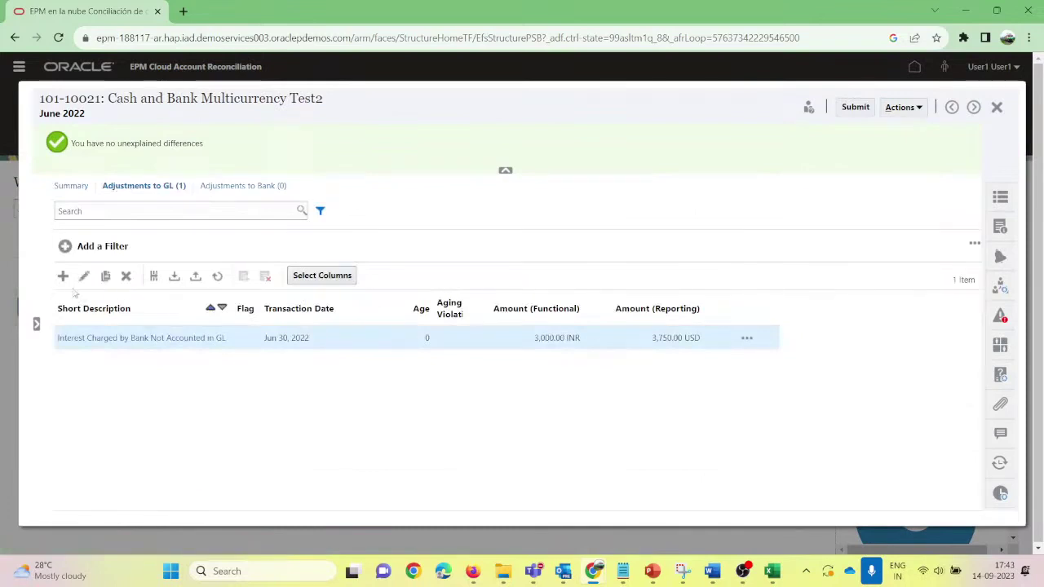
Step: Change the interest adjustment amount from 3,000 to 2,700 and save it
{"action": "left_click", "coordinate": [84, 275]}
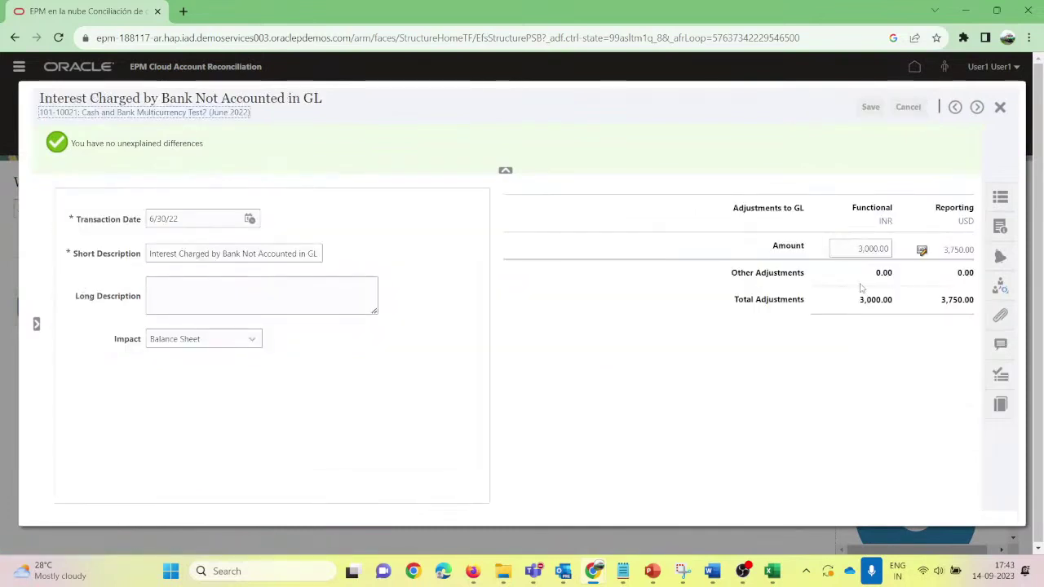
{"action": "left_click", "coordinate": [861, 250]}
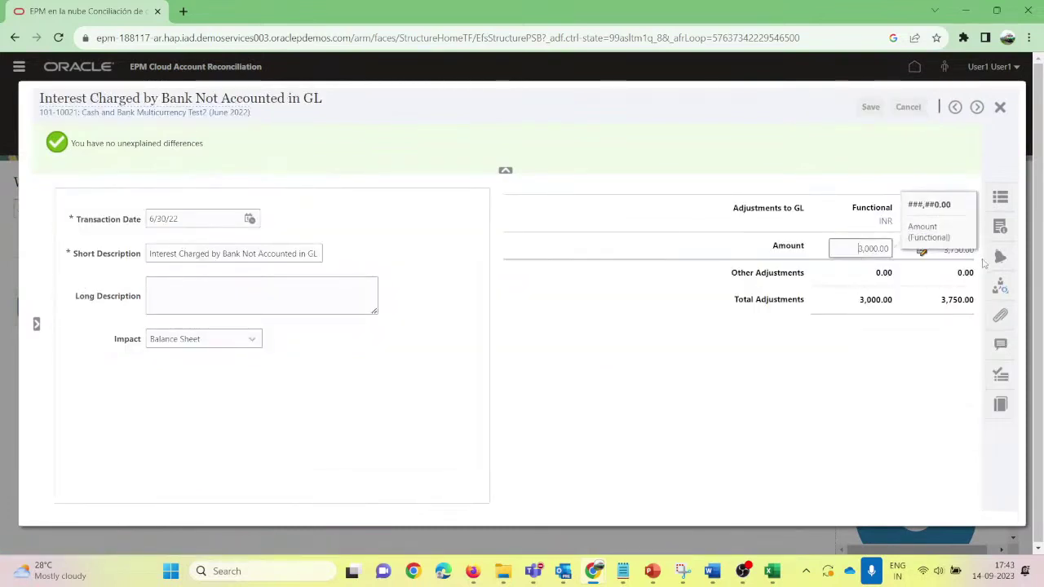
{"action": "key", "text": "shift+Right"}
{"action": "key", "text": "shift+Right"}
{"action": "key", "text": "shift+Right"}
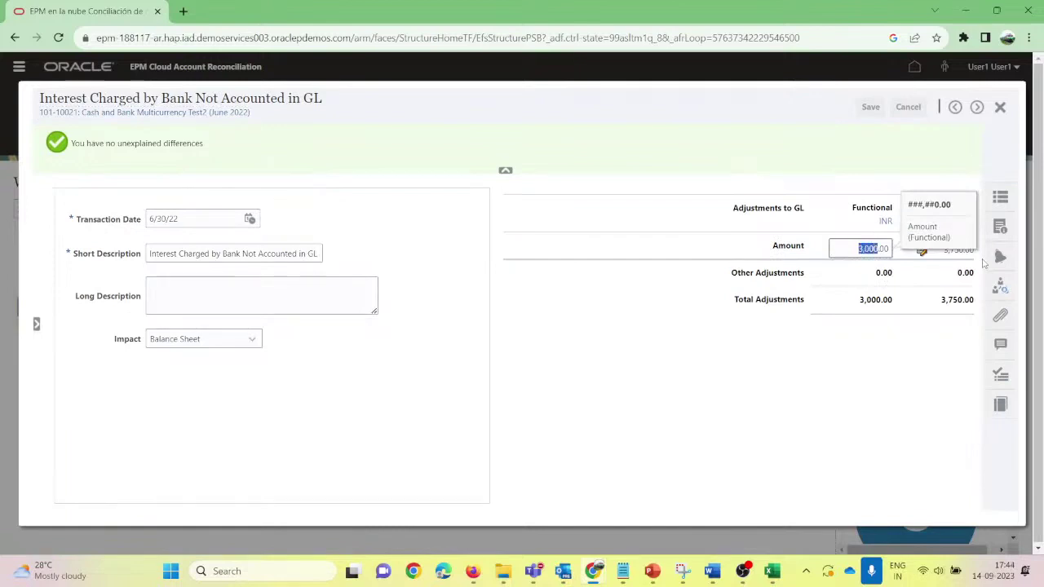
{"action": "type", "text": "270"}
{"action": "key", "text": "Tab"}
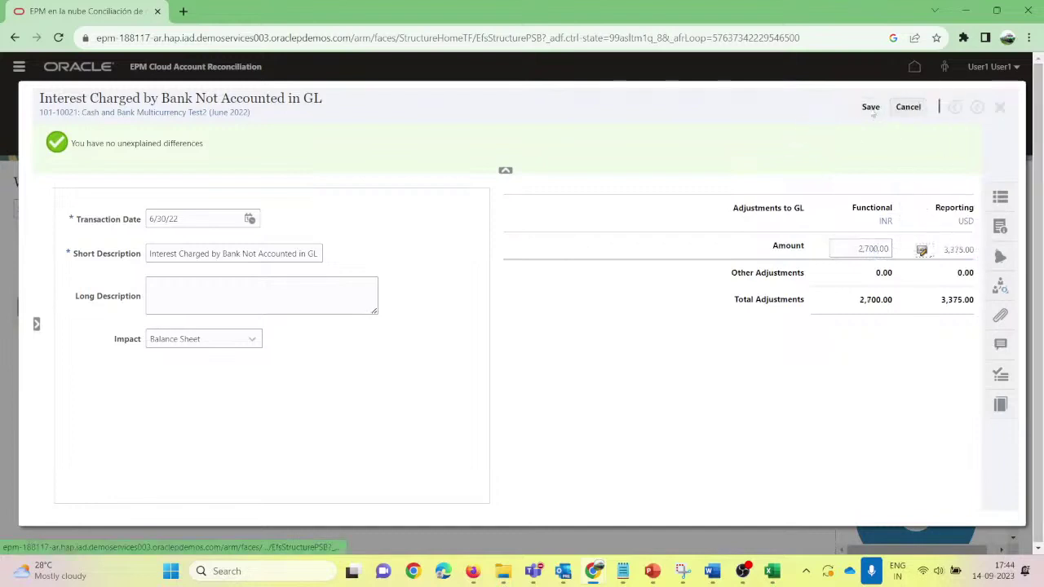
{"action": "left_click", "coordinate": [871, 111]}
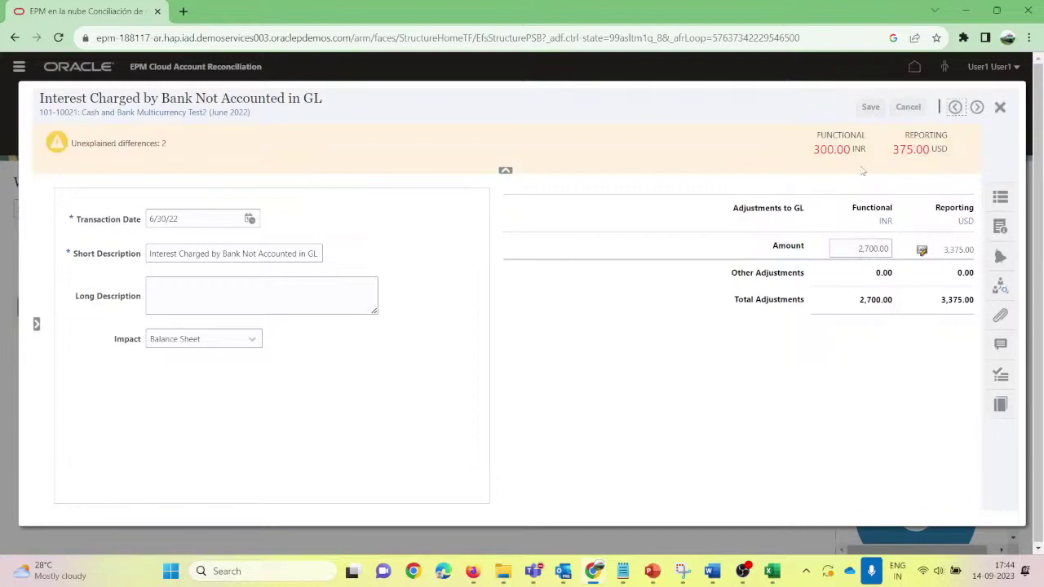
Step: Attach the Account Reconciliation Manager_2271(3) log file to the interest adjustment
{"action": "left_click", "coordinate": [1001, 316]}
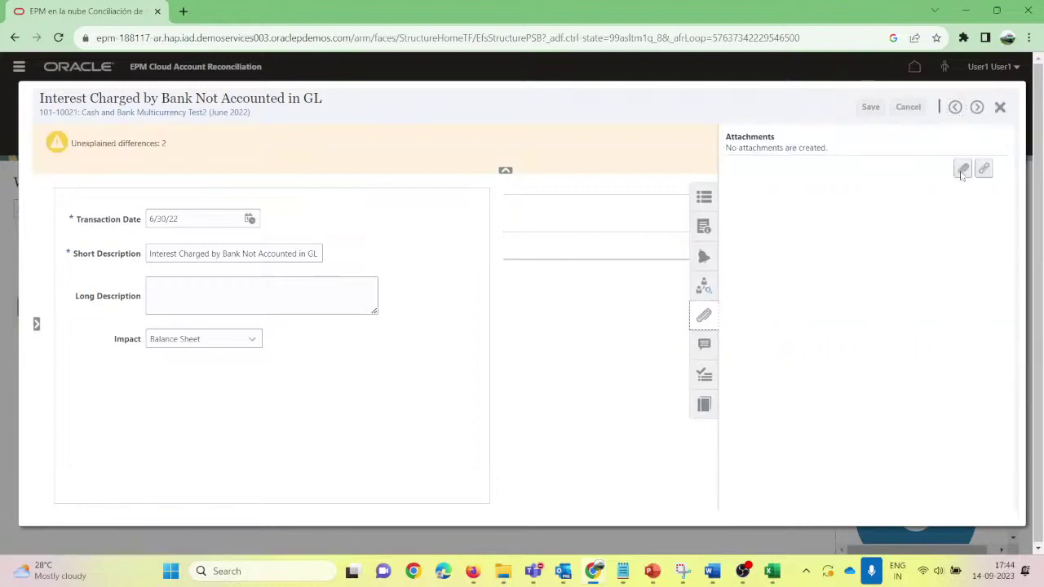
{"action": "left_click", "coordinate": [963, 169]}
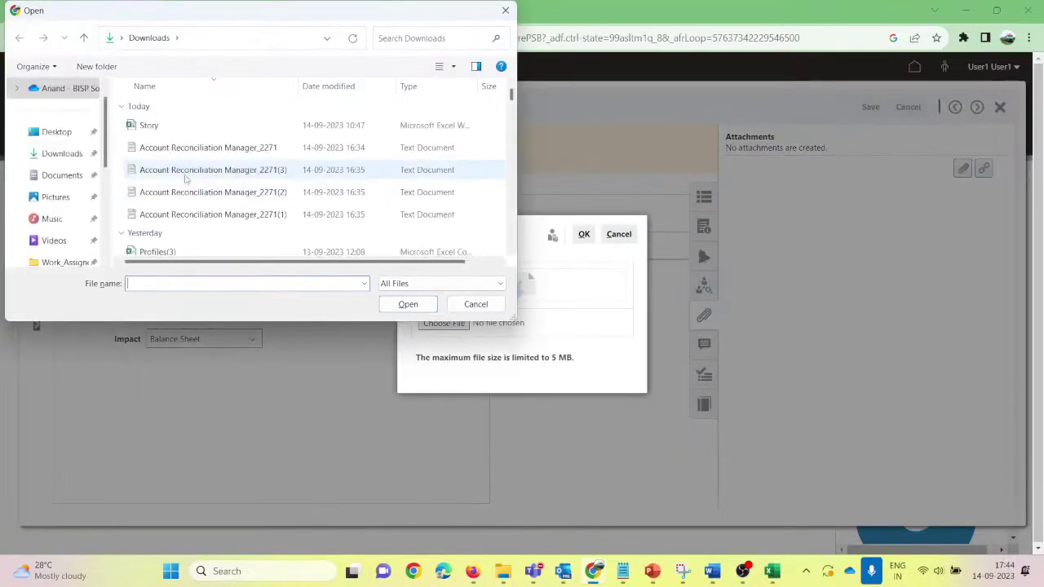
{"action": "left_click", "coordinate": [188, 170]}
{"action": "left_click", "coordinate": [407, 303]}
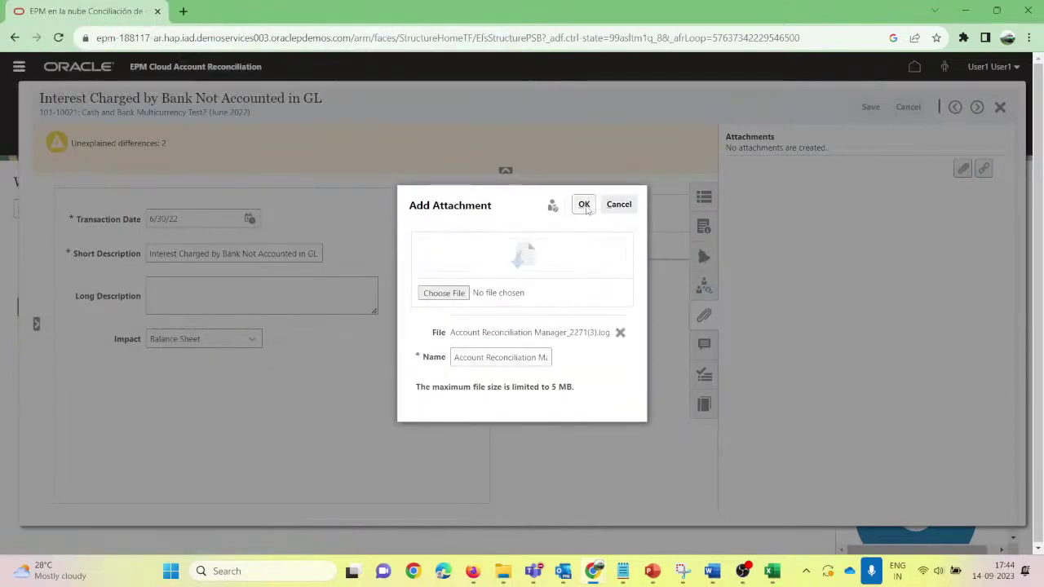
{"action": "left_click", "coordinate": [584, 205]}
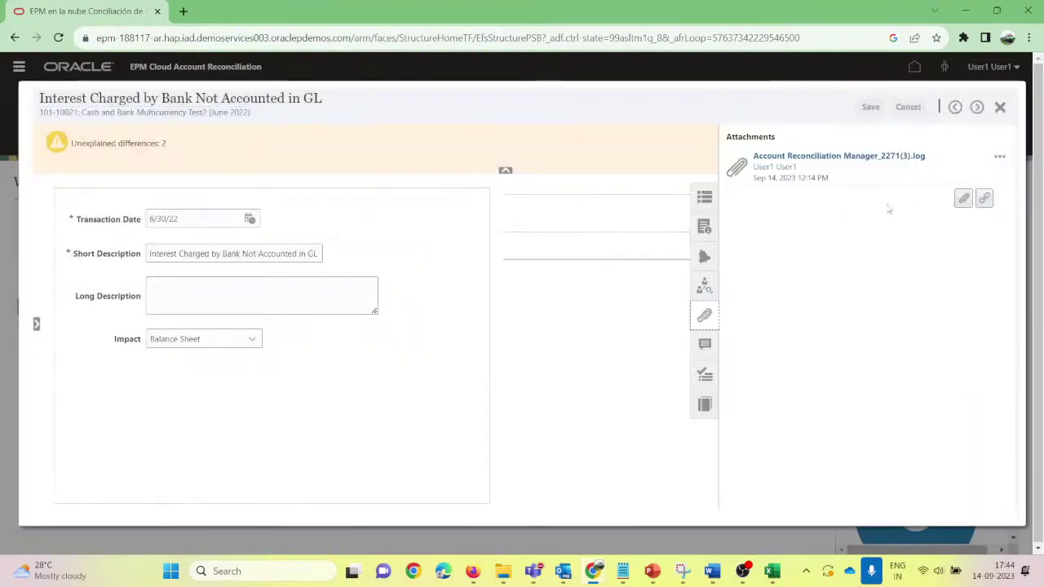
Step: Save the adjustment, close it, and select the interest row in Adjustments to GL
{"action": "left_click", "coordinate": [705, 316]}
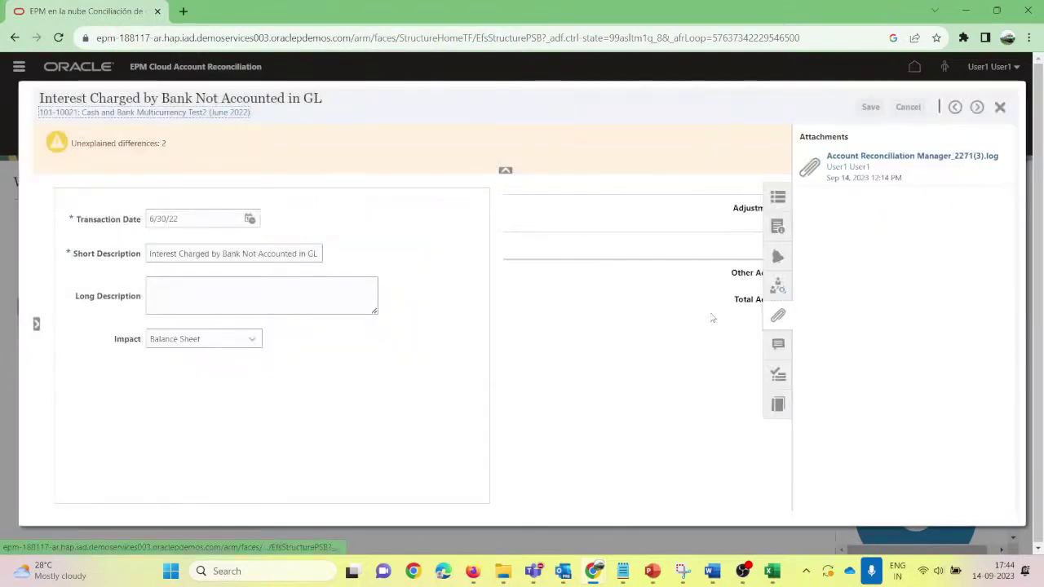
{"action": "left_click", "coordinate": [876, 111]}
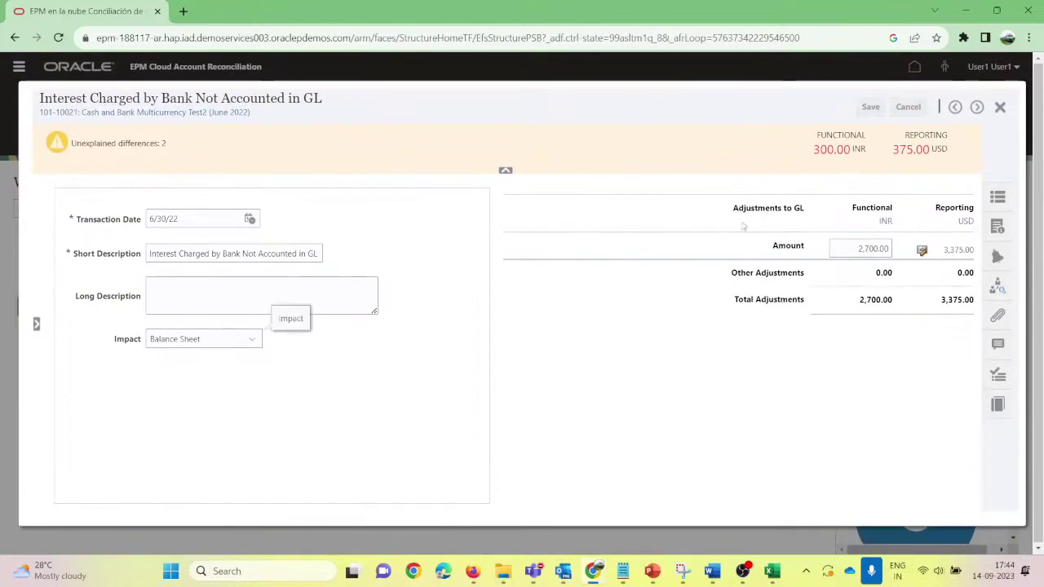
{"action": "left_click", "coordinate": [1000, 109]}
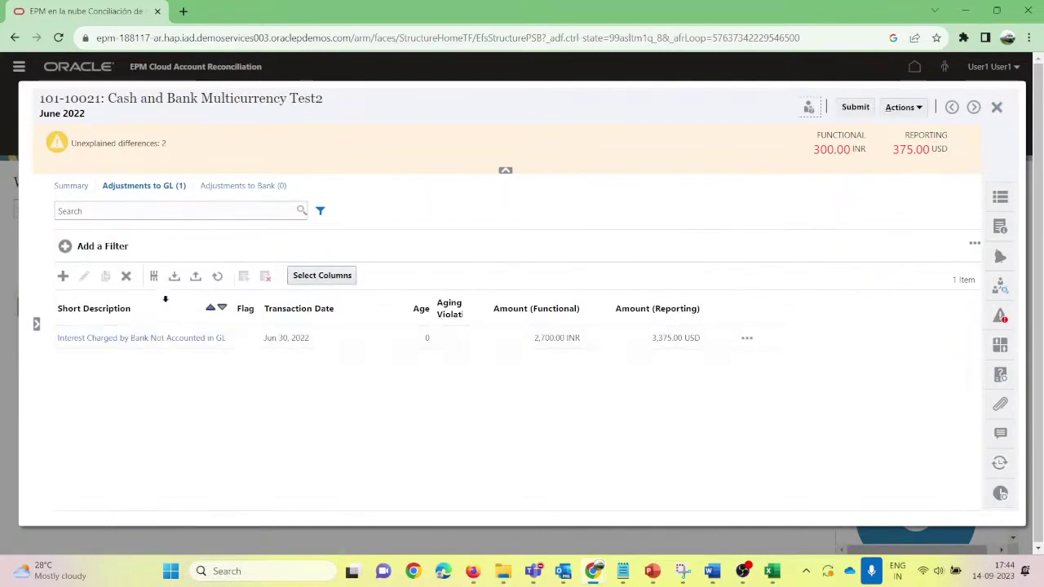
{"action": "left_click", "coordinate": [329, 339]}
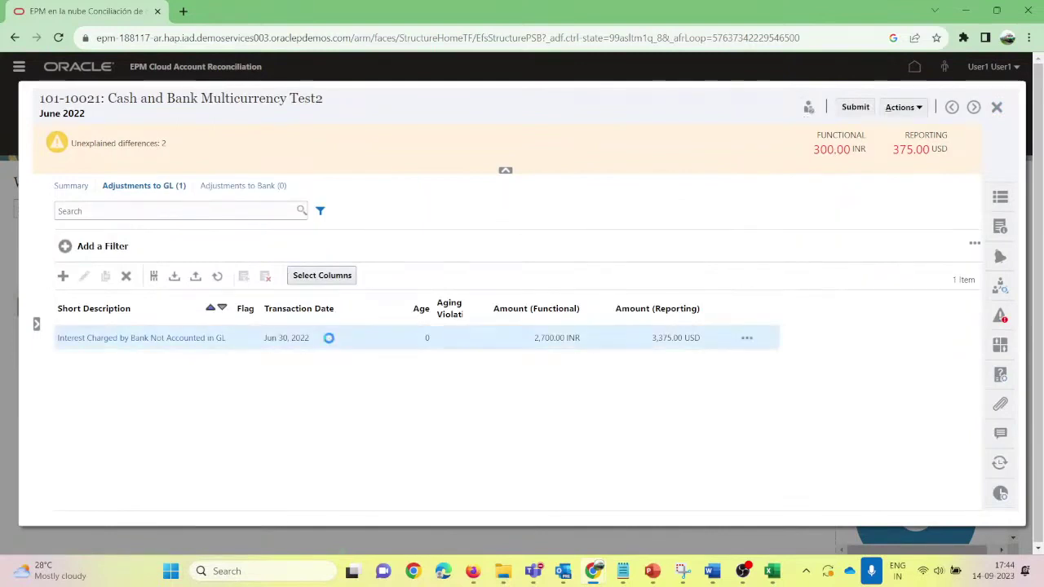
Step: Submit 101-10021 for review despite the 300.00 INR difference, confirm, and close it
{"action": "left_click", "coordinate": [854, 108]}
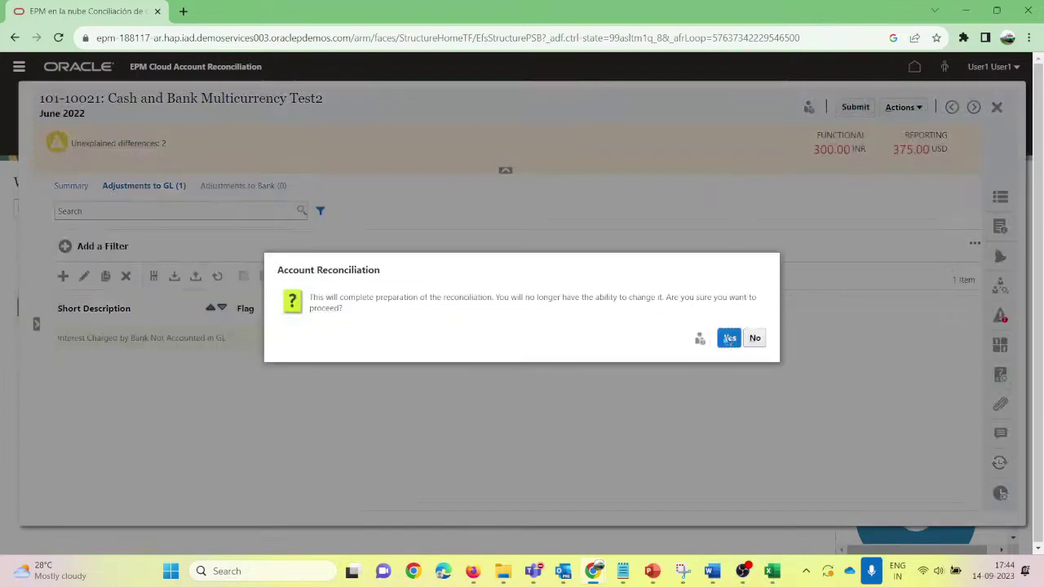
{"action": "left_click", "coordinate": [728, 338]}
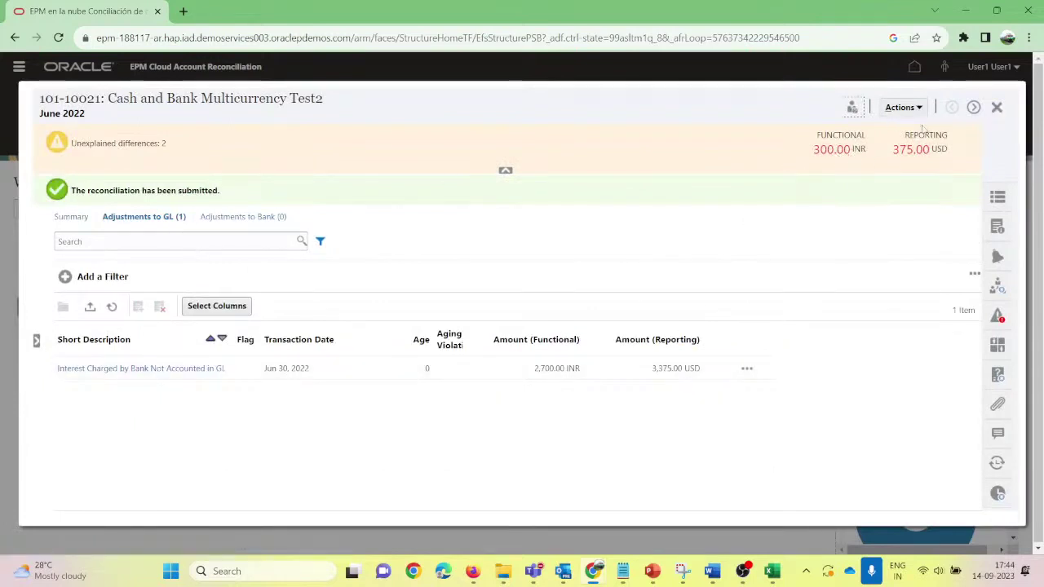
{"action": "left_click", "coordinate": [996, 107]}
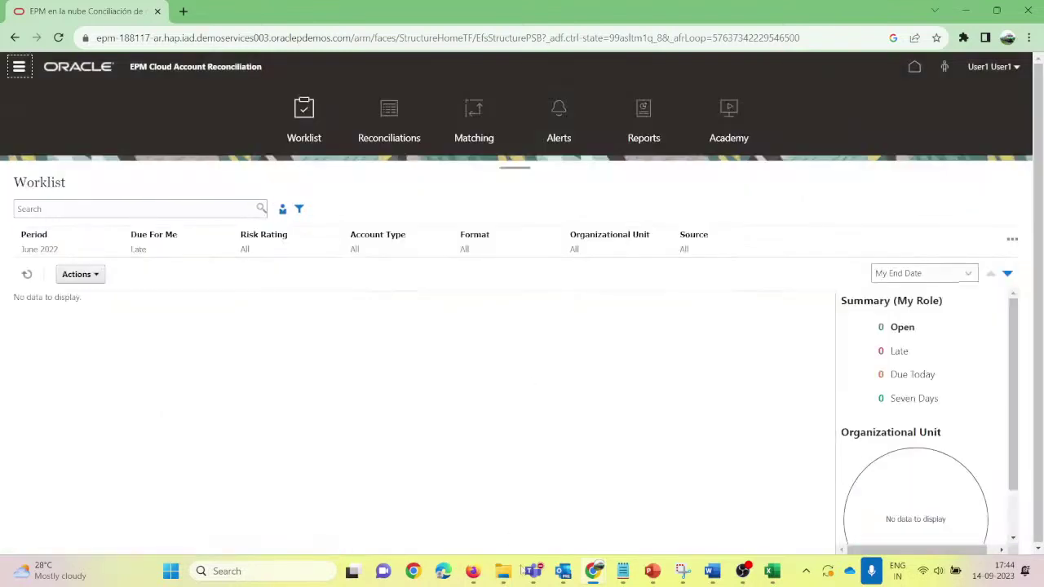
{"action": "mouse_move", "coordinate": [494, 581]}
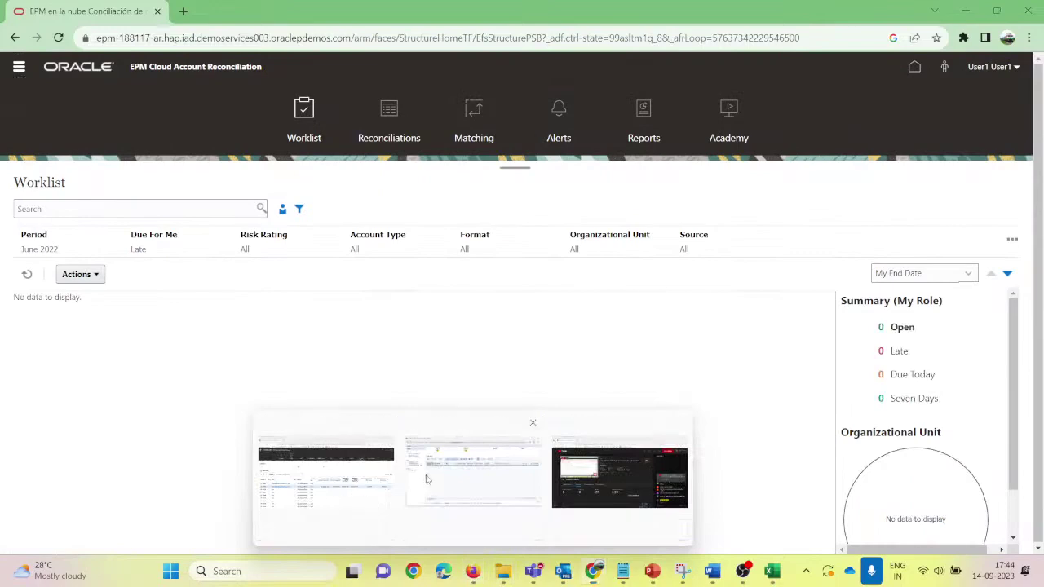
{"action": "left_click", "coordinate": [473, 465]}
Step: Open Cash and Bank Multicurrency Test2 from the admin Reconciliations list to check its Open (with reviewer) status
{"action": "left_click", "coordinate": [330, 479]}
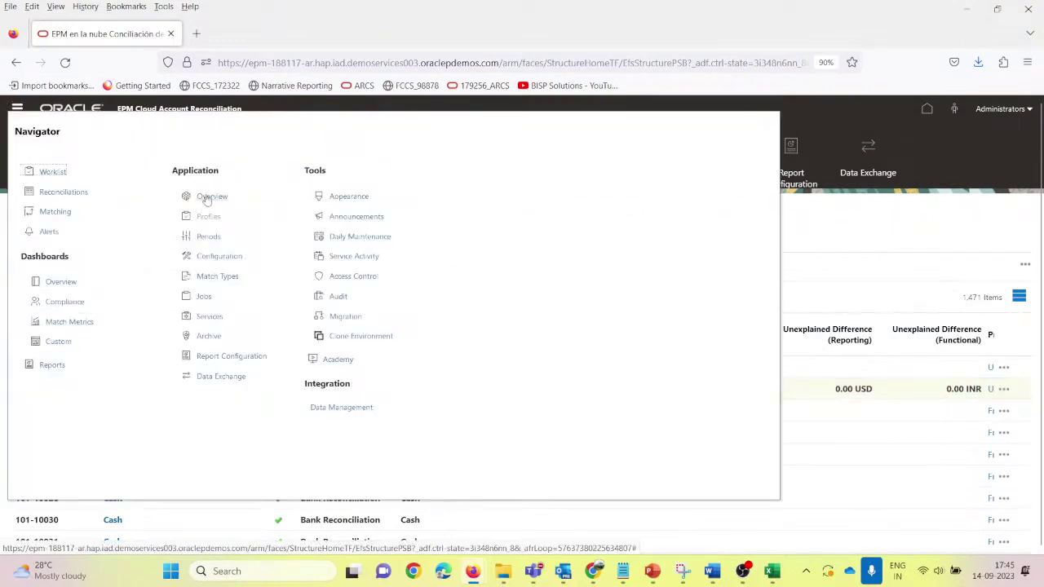
{"action": "left_click", "coordinate": [66, 193]}
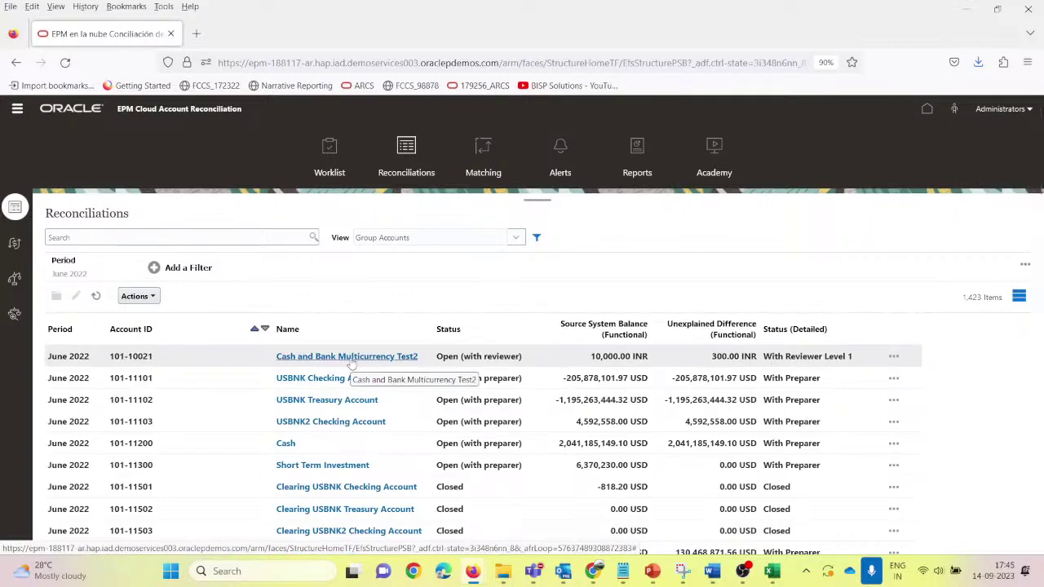
{"action": "left_click", "coordinate": [350, 359]}
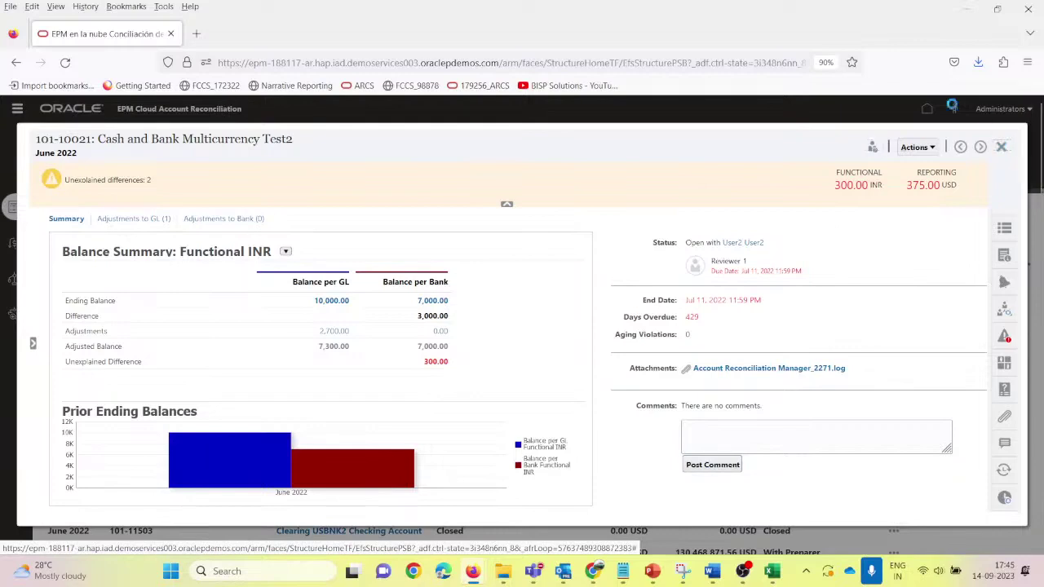
{"action": "left_click", "coordinate": [1004, 147]}
Step: Sign the preparer out of the worklist session and confirm
{"action": "mouse_move", "coordinate": [648, 574]}
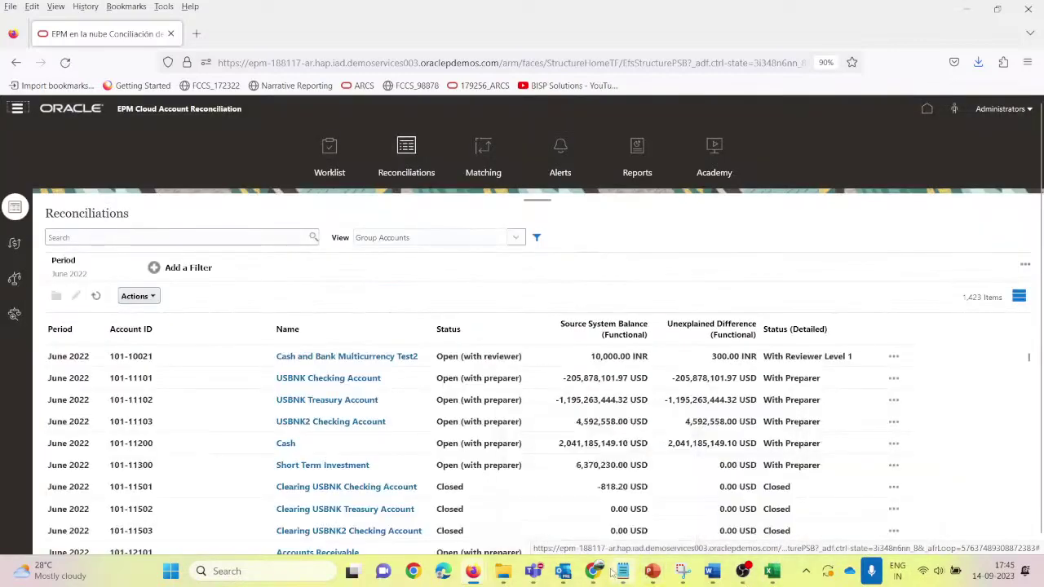
{"action": "mouse_move", "coordinate": [594, 571]}
{"action": "left_click", "coordinate": [693, 470]}
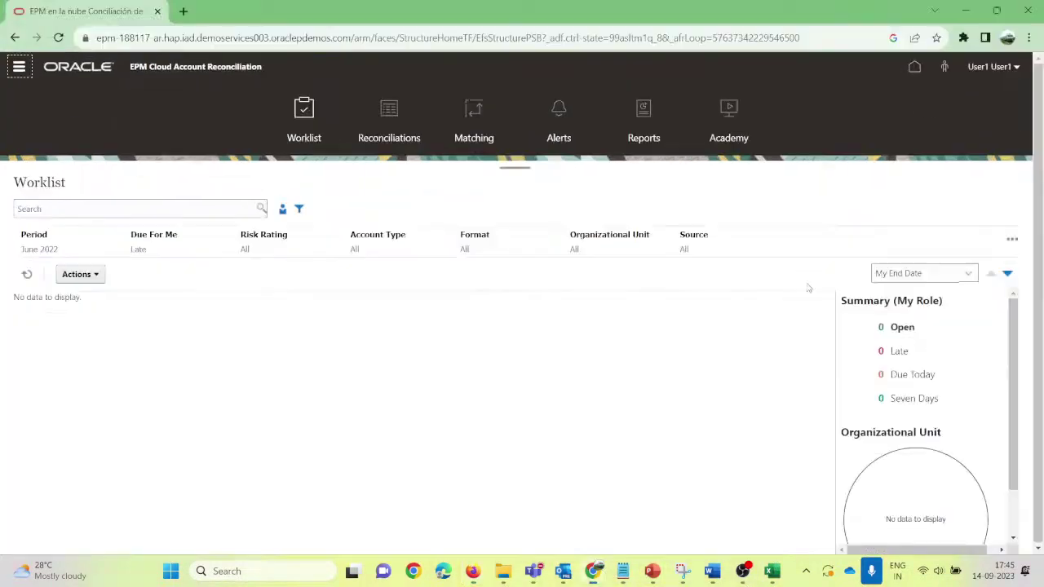
{"action": "left_click", "coordinate": [1017, 67]}
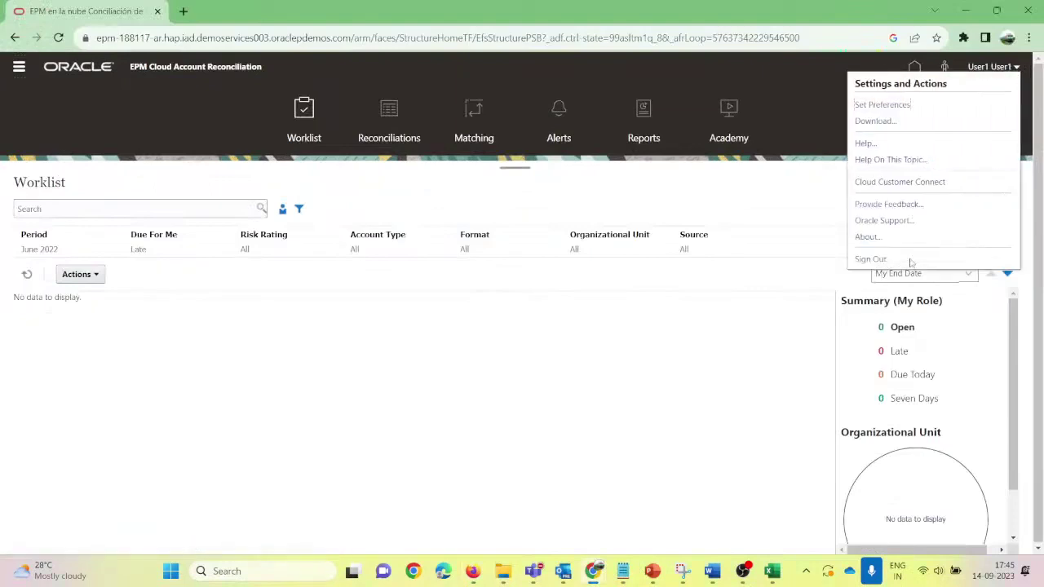
{"action": "left_click", "coordinate": [872, 260]}
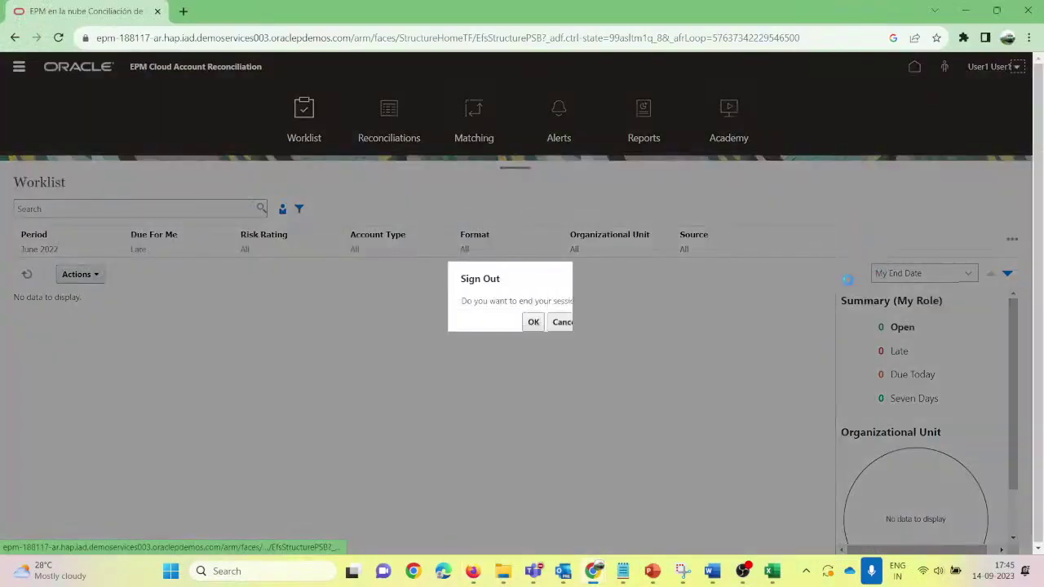
{"action": "left_click", "coordinate": [533, 322]}
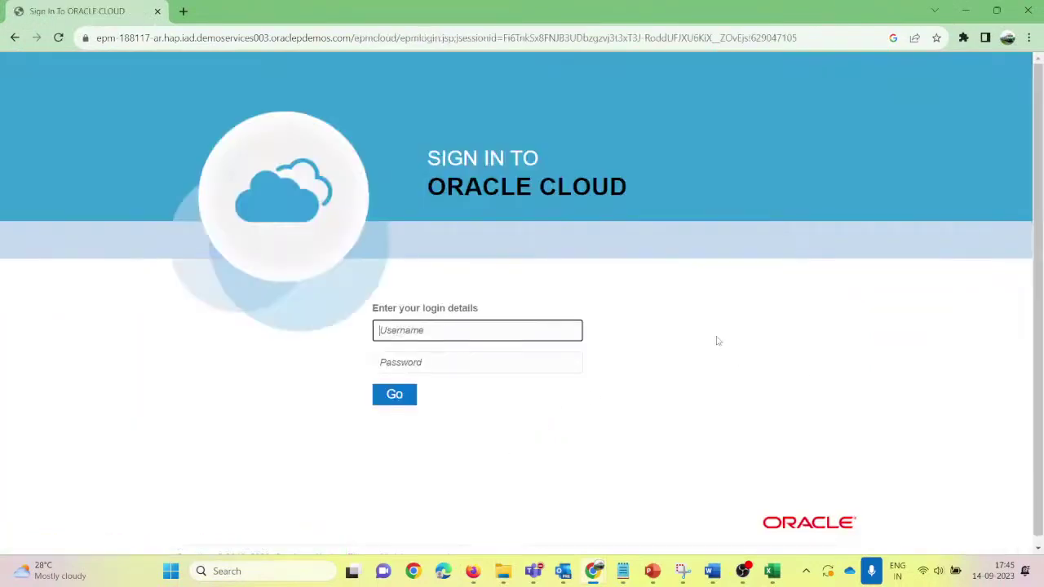
Step: Try signing in with the reviewer's username and password, which is rejected
{"action": "type", "text": "user1"}
{"action": "key", "text": "Tab"}
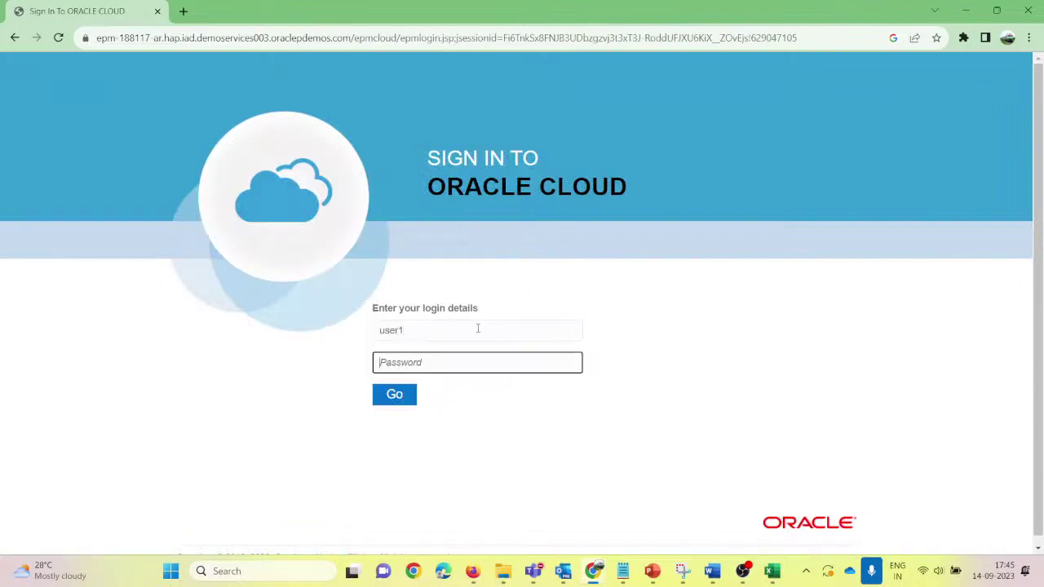
{"action": "key", "text": "shift+Tab"}
{"action": "key", "text": "Right"}
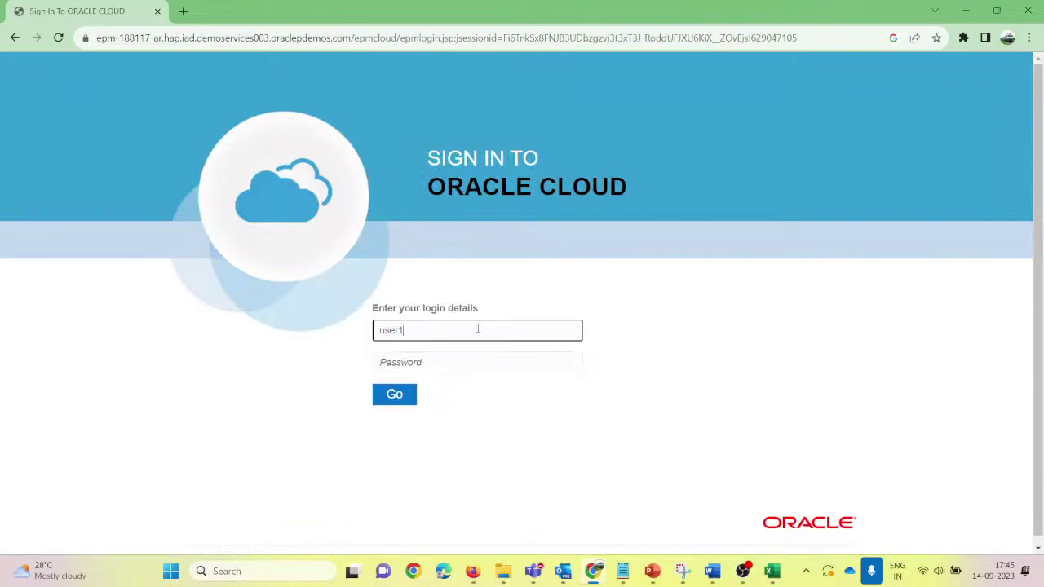
{"action": "key", "text": "BackSpace"}
{"action": "type", "text": "2"}
{"action": "key", "text": "Tab"}
{"action": "type", "text": "••"}
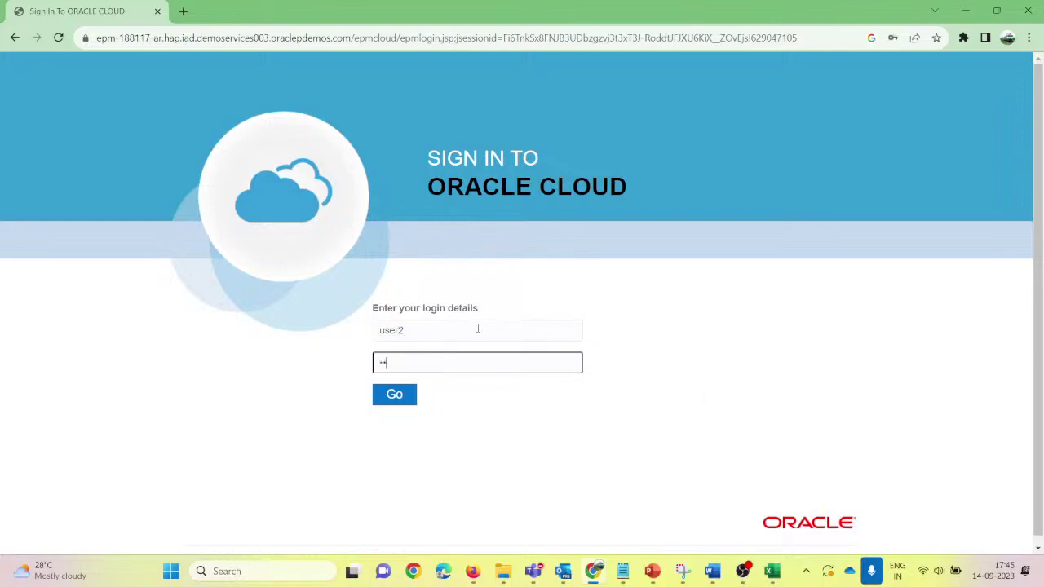
{"action": "key", "text": "Tab"}
{"action": "key", "text": "Return"}
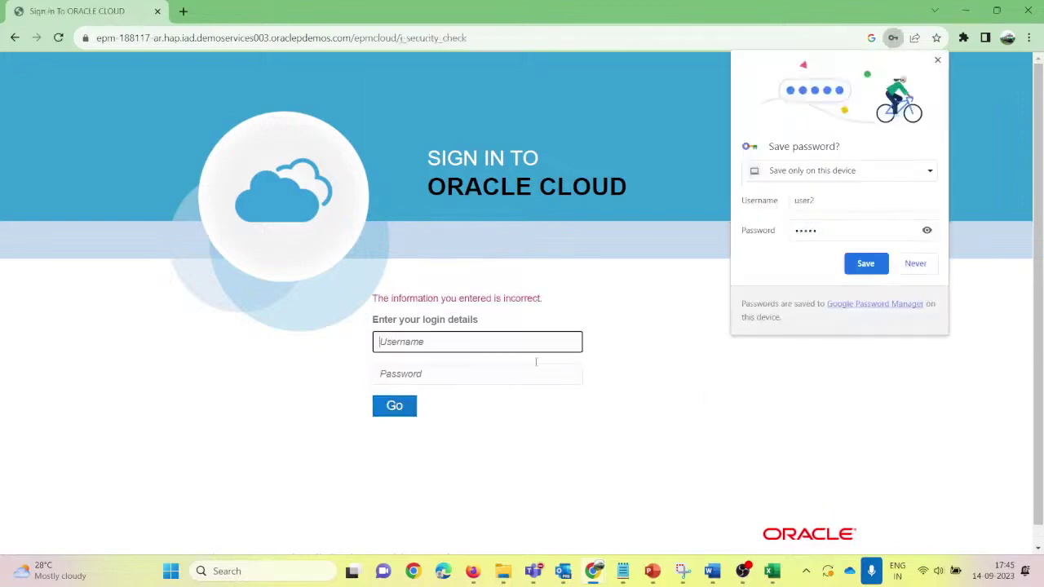
{"action": "mouse_move", "coordinate": [495, 583]}
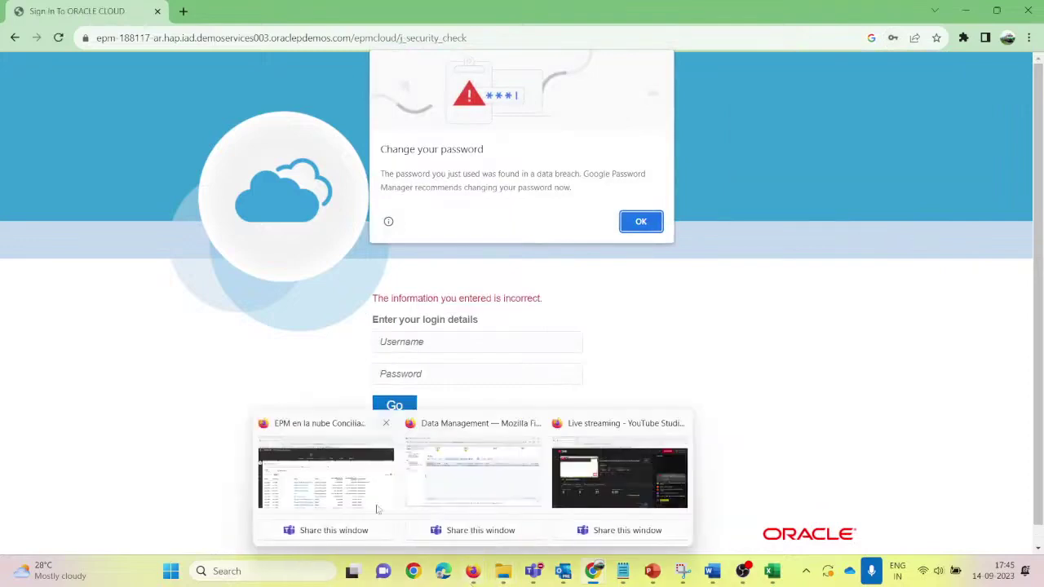
{"action": "left_click", "coordinate": [339, 482]}
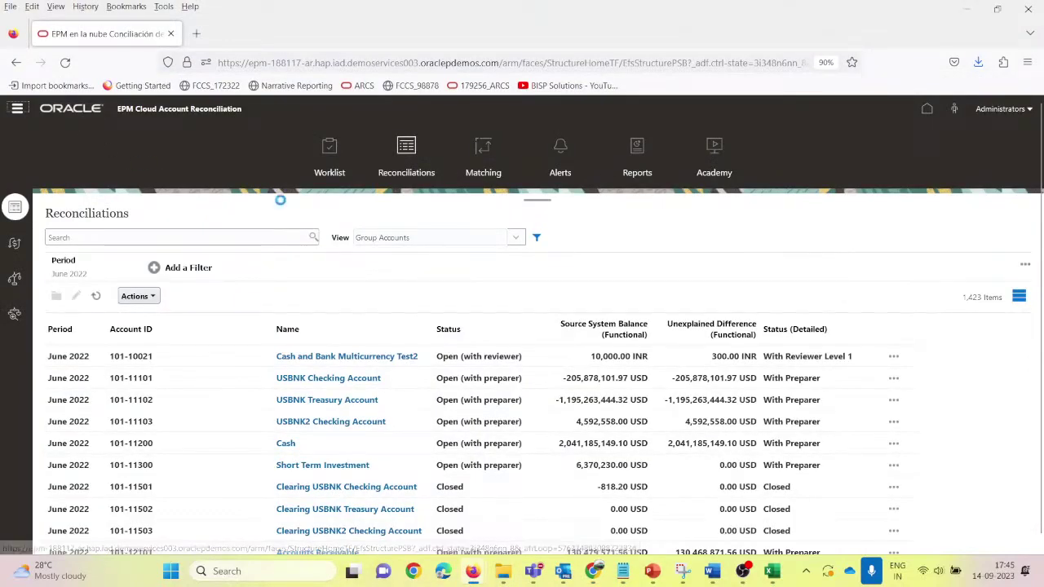
Step: Search the Access Control native user list for 'user'
{"action": "left_click", "coordinate": [17, 108]}
{"action": "left_click", "coordinate": [359, 276]}
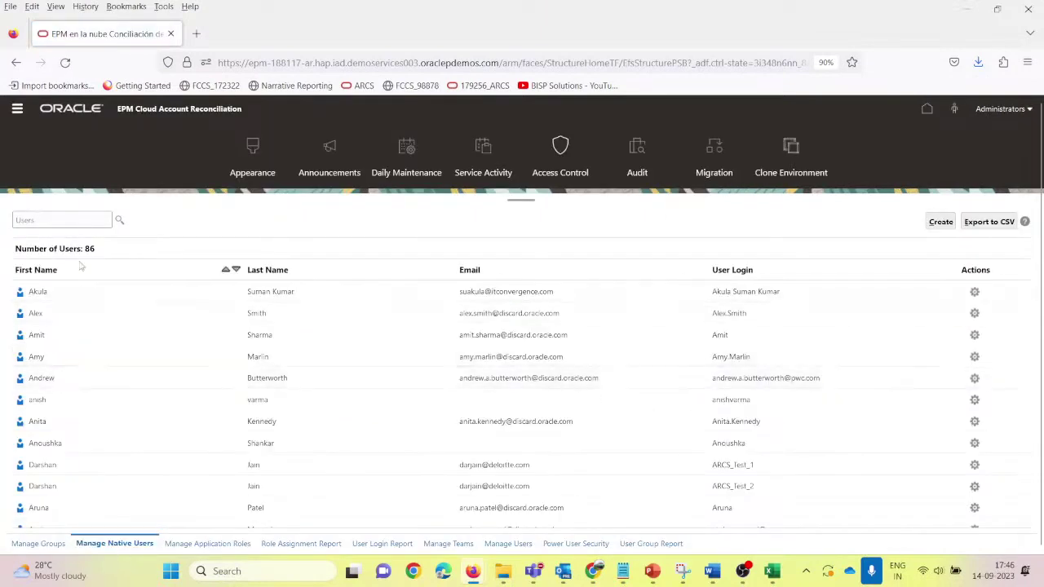
{"action": "left_click", "coordinate": [63, 221]}
{"action": "type", "text": "user"}
{"action": "key", "text": "Return"}
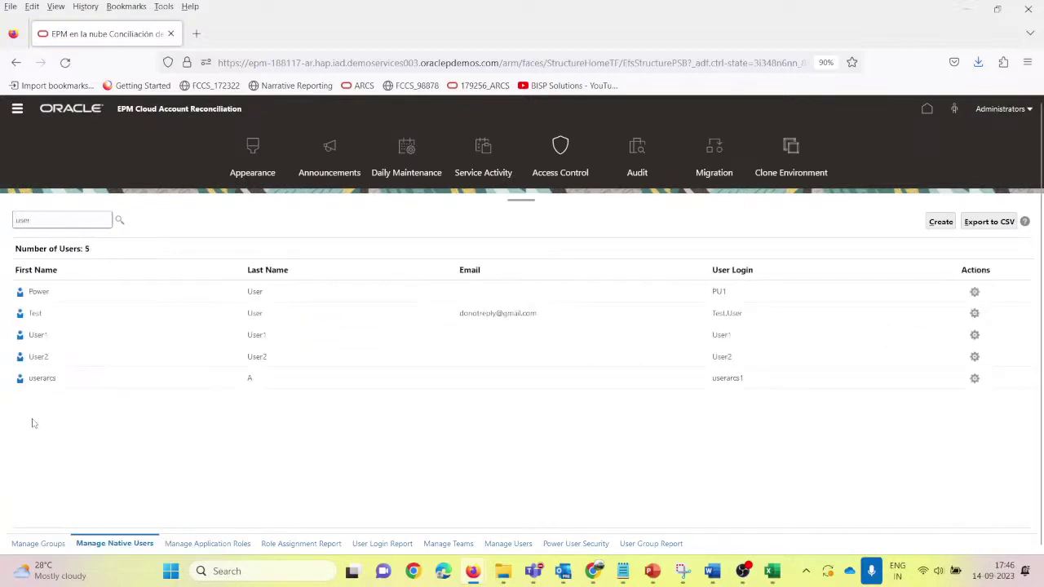
Step: Enter and confirm a new password for the reviewer account, then save it
{"action": "left_click", "coordinate": [975, 357]}
{"action": "left_click", "coordinate": [935, 362]}
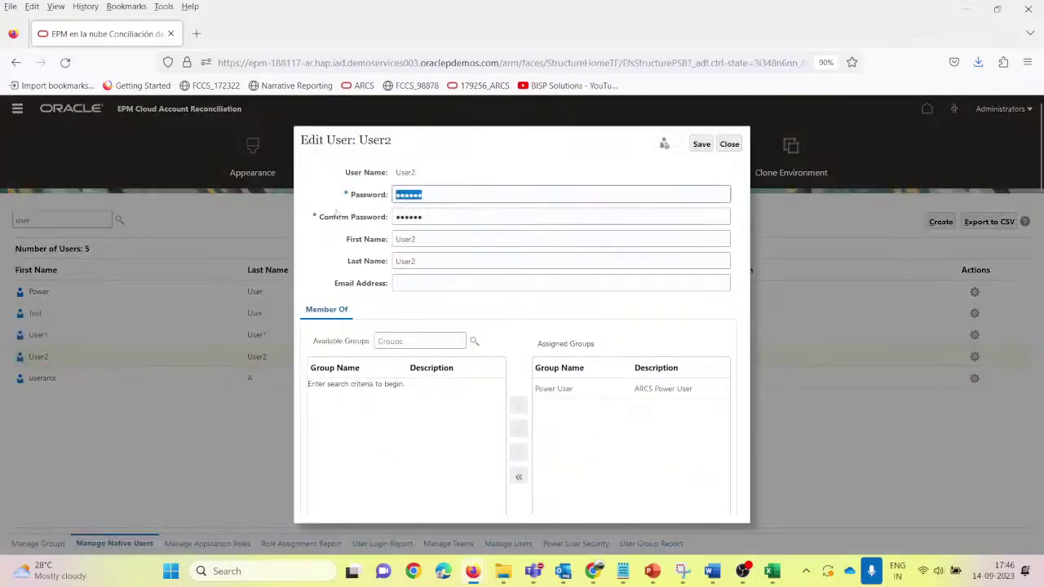
{"action": "type", "text": "We•••"}
{"action": "key", "text": "Tab"}
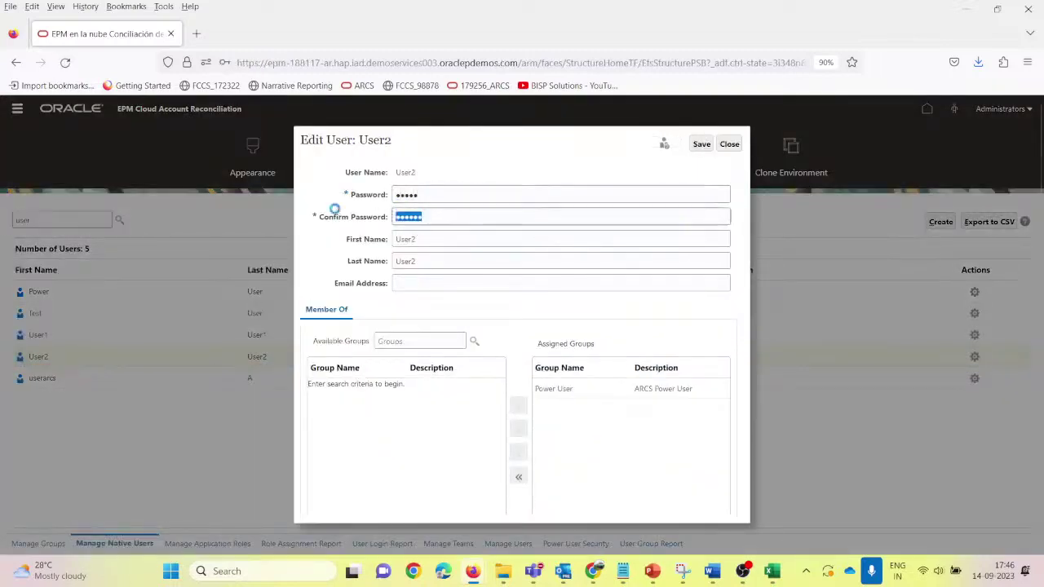
{"action": "type", "text": "We"}
{"action": "left_click", "coordinate": [701, 145]}
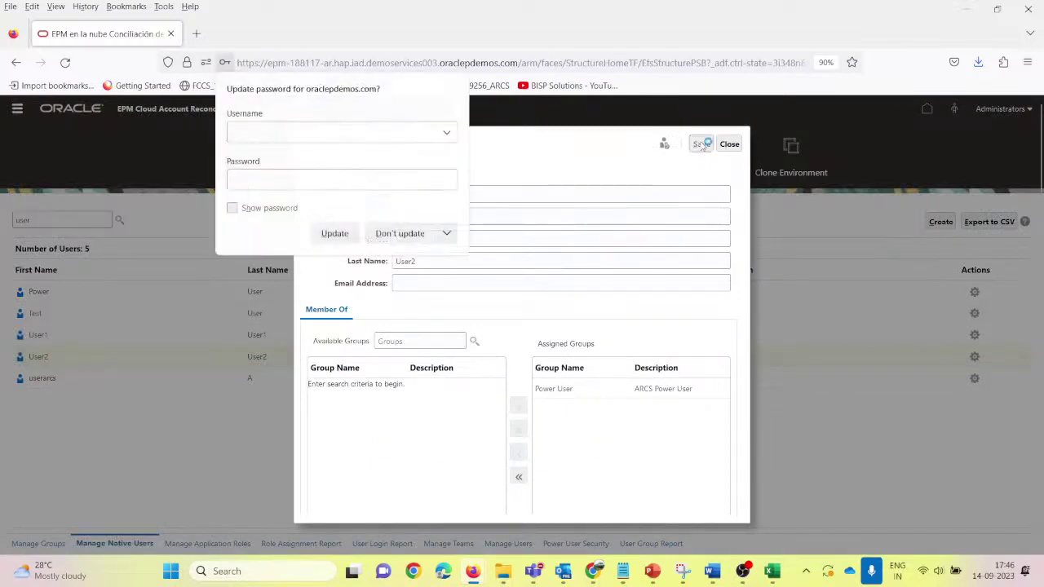
{"action": "left_click", "coordinate": [334, 233]}
{"action": "left_click", "coordinate": [547, 344]}
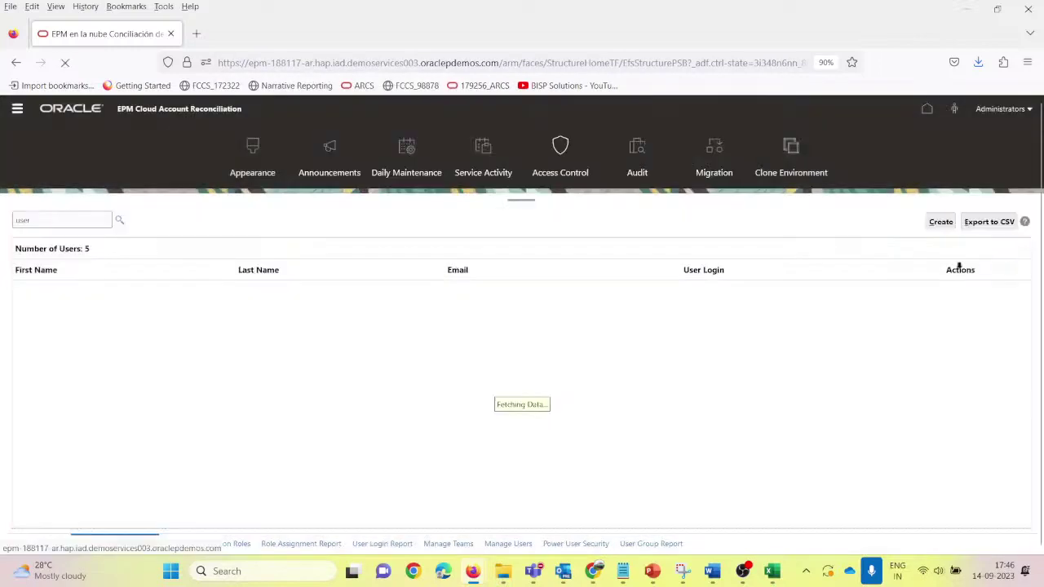
Step: Sign in as the reviewer with the new password, dismissing the breach and change-password warnings
{"action": "mouse_move", "coordinate": [598, 575]}
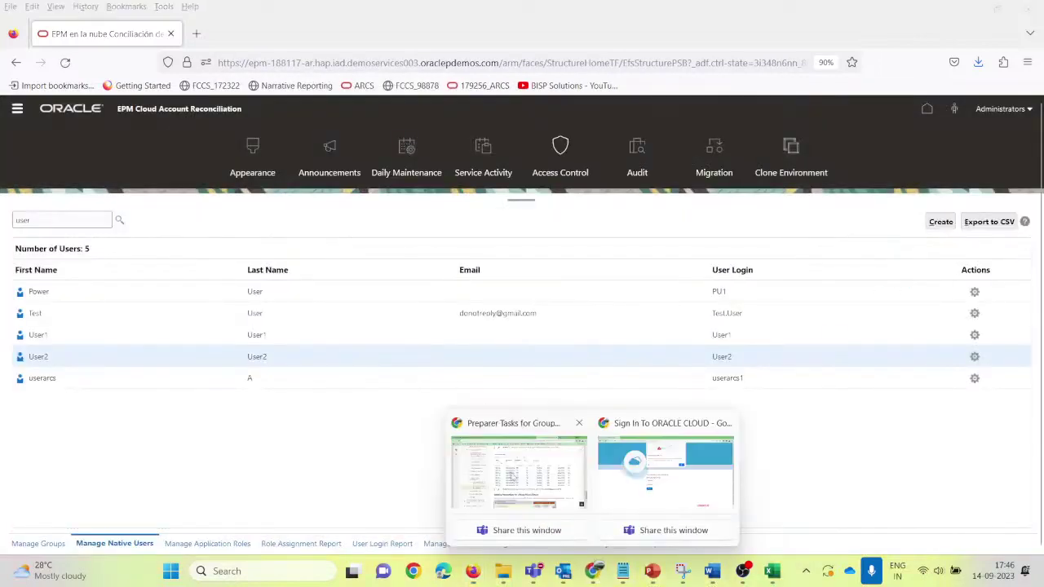
{"action": "left_click", "coordinate": [628, 481]}
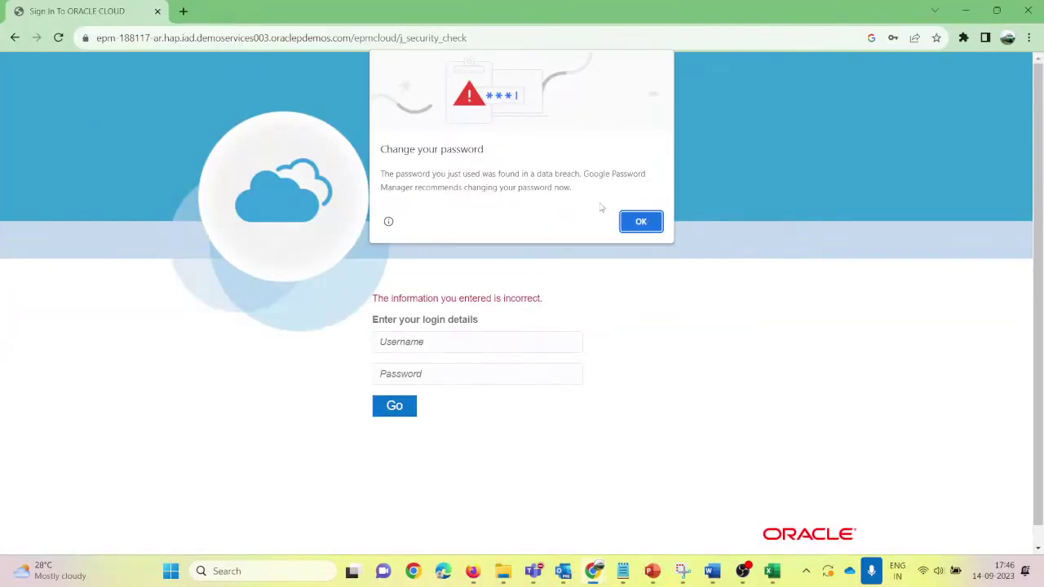
{"action": "left_click", "coordinate": [642, 221]}
{"action": "left_click", "coordinate": [446, 342]}
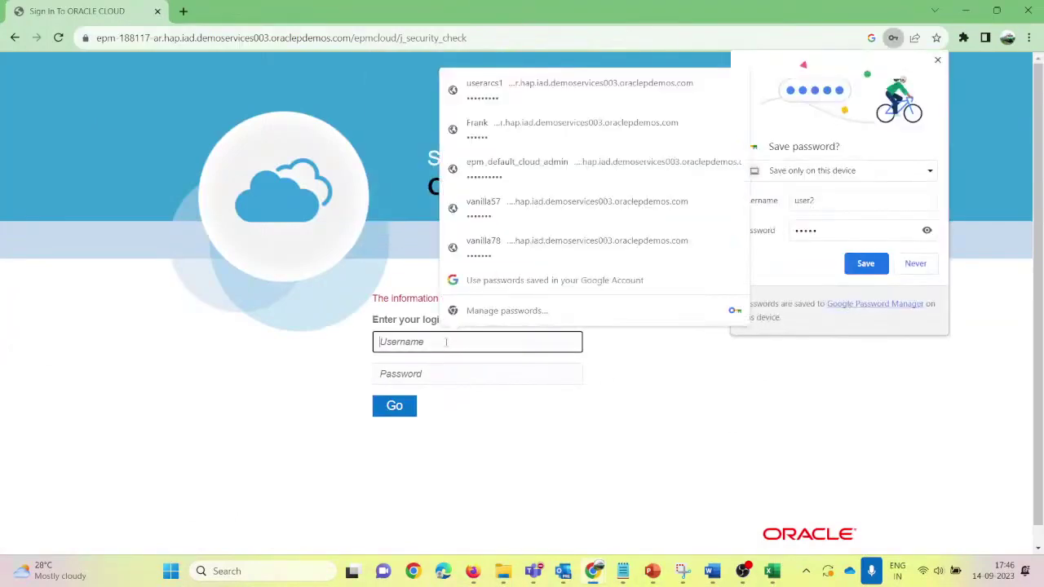
{"action": "type", "text": "user2"}
{"action": "key", "text": "Tab"}
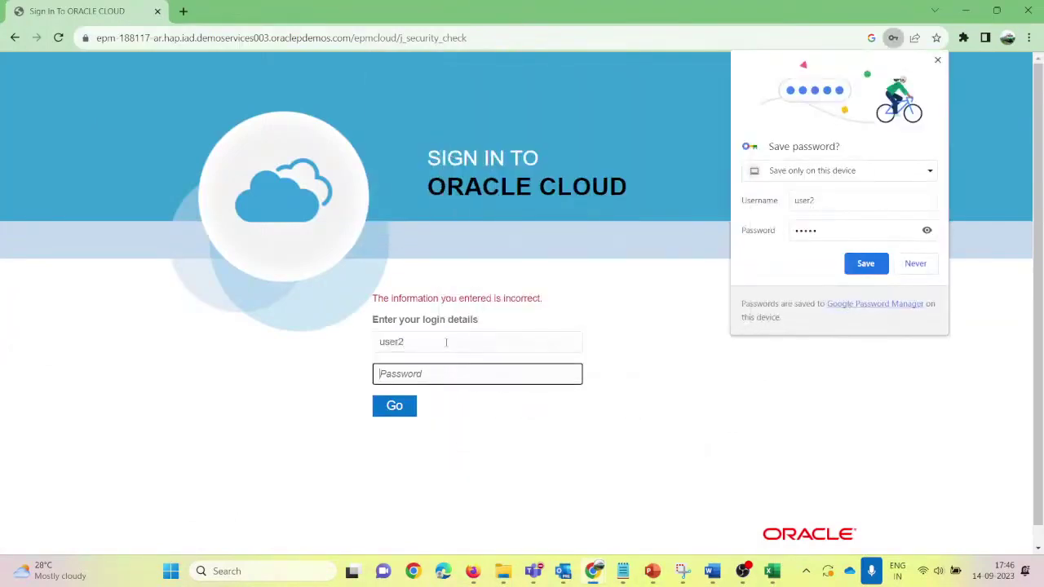
{"action": "type", "text": "****"}
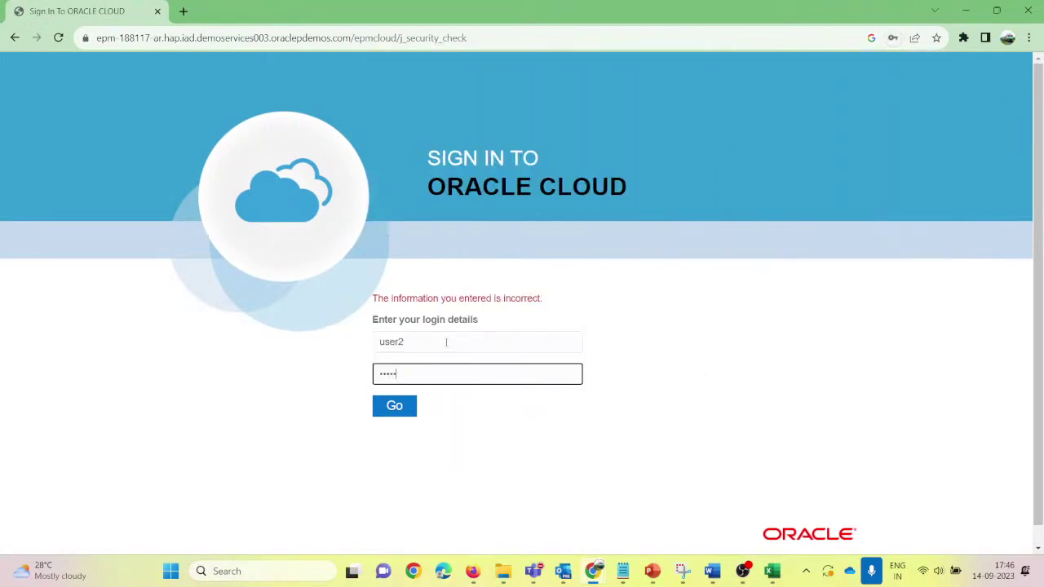
{"action": "left_click", "coordinate": [406, 413]}
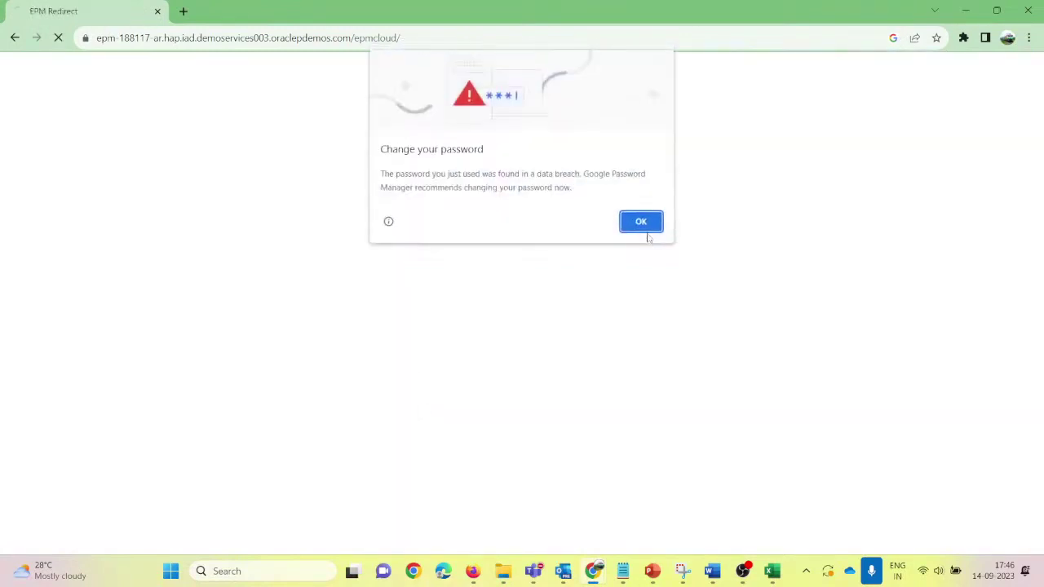
{"action": "left_click", "coordinate": [632, 225]}
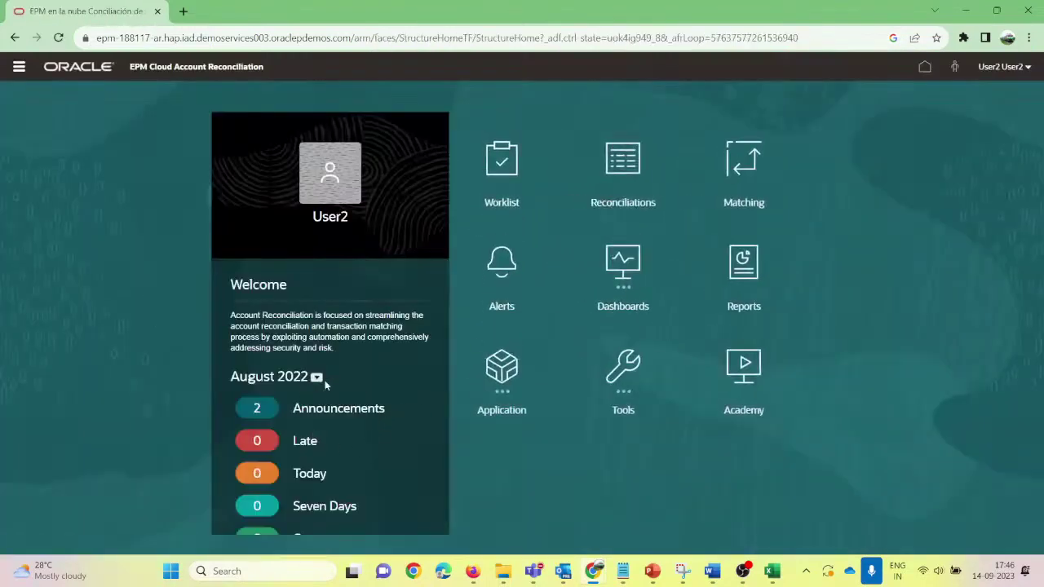
Step: Switch the period to June 2022, show Late reconciliations, and open Cash and Bank Multicurrency Test2
{"action": "left_click", "coordinate": [317, 378]}
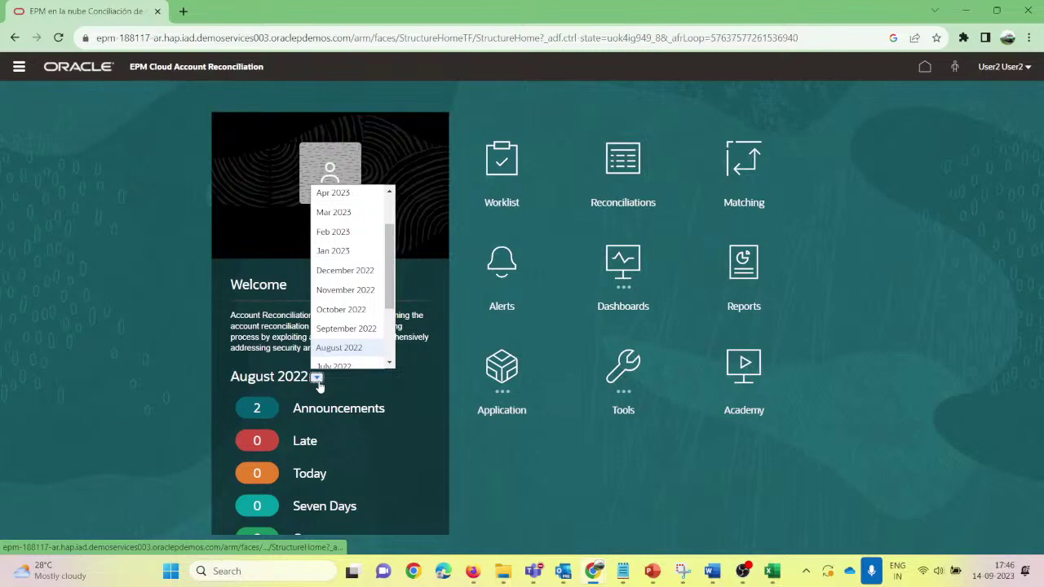
{"action": "scroll", "coordinate": [345, 326], "scroll_direction": "down", "scroll_amount": 2}
{"action": "left_click", "coordinate": [329, 282]}
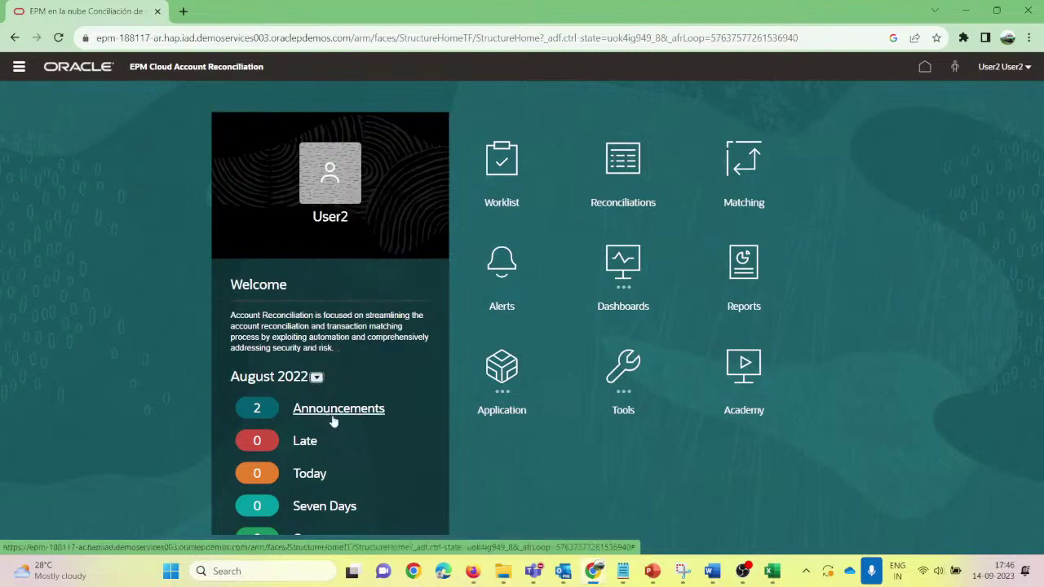
{"action": "left_click", "coordinate": [305, 443]}
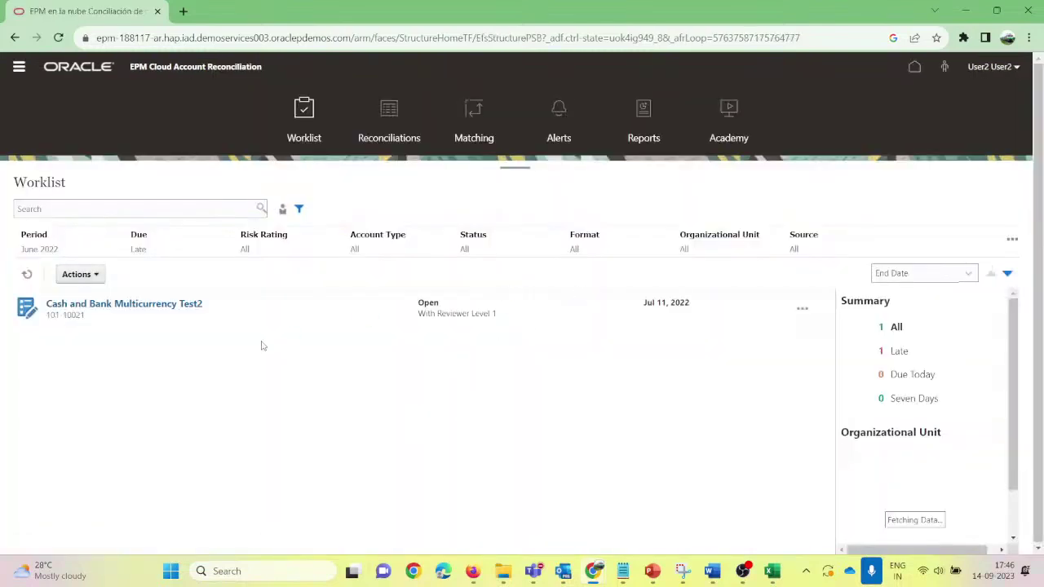
{"action": "left_click", "coordinate": [111, 304]}
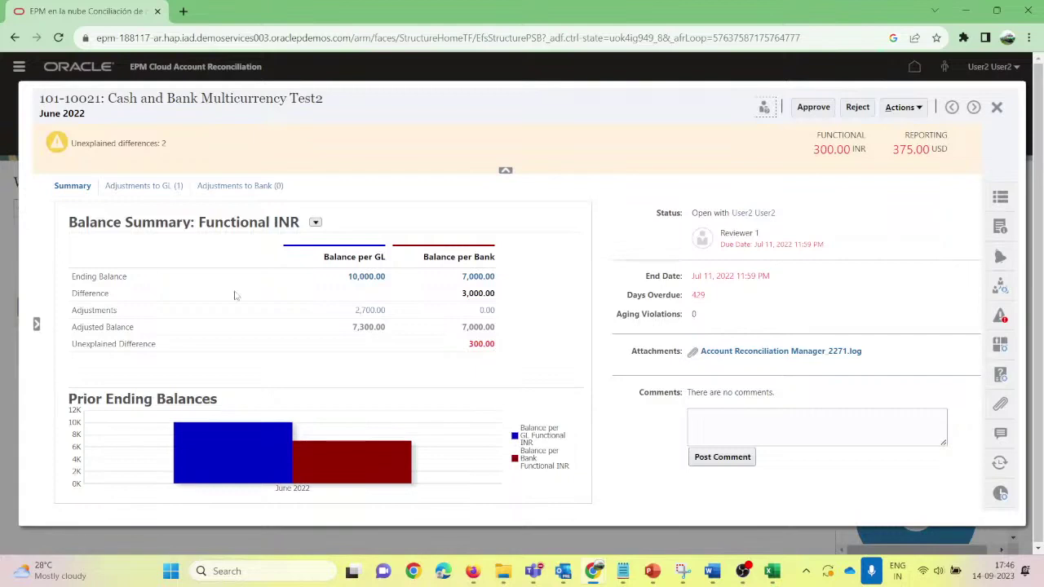
Step: Review the GL and bank adjustments, including Interest Charged by Bank, then approve 101-10021 and close it
{"action": "left_click", "coordinate": [147, 188]}
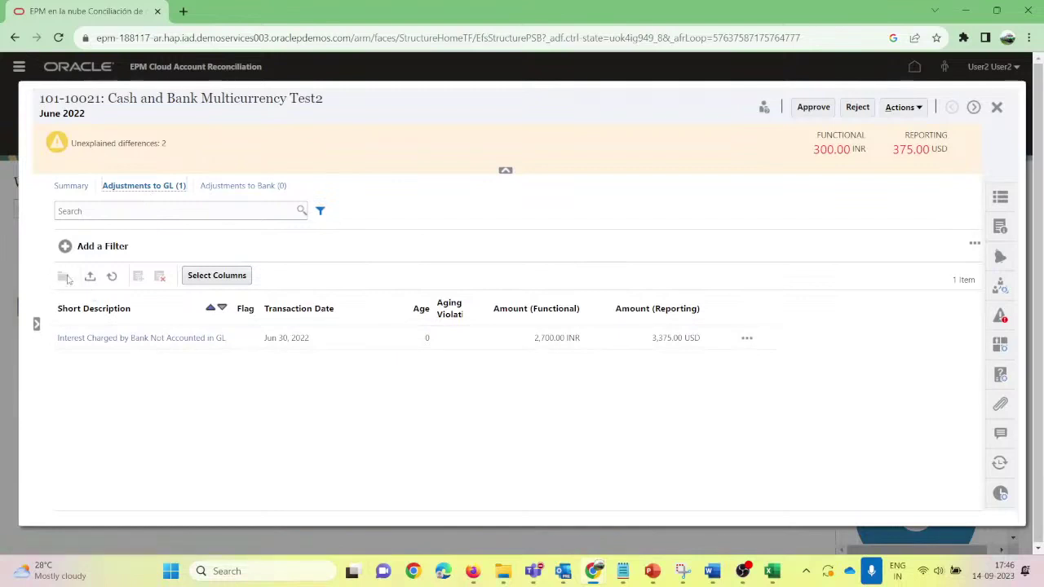
{"action": "left_click", "coordinate": [326, 341]}
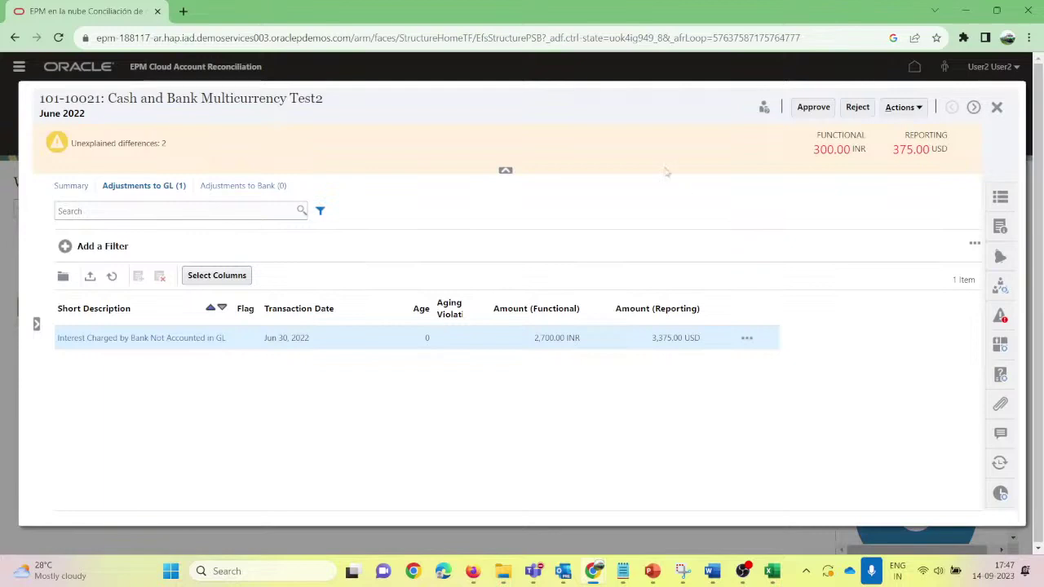
{"action": "left_click", "coordinate": [237, 186]}
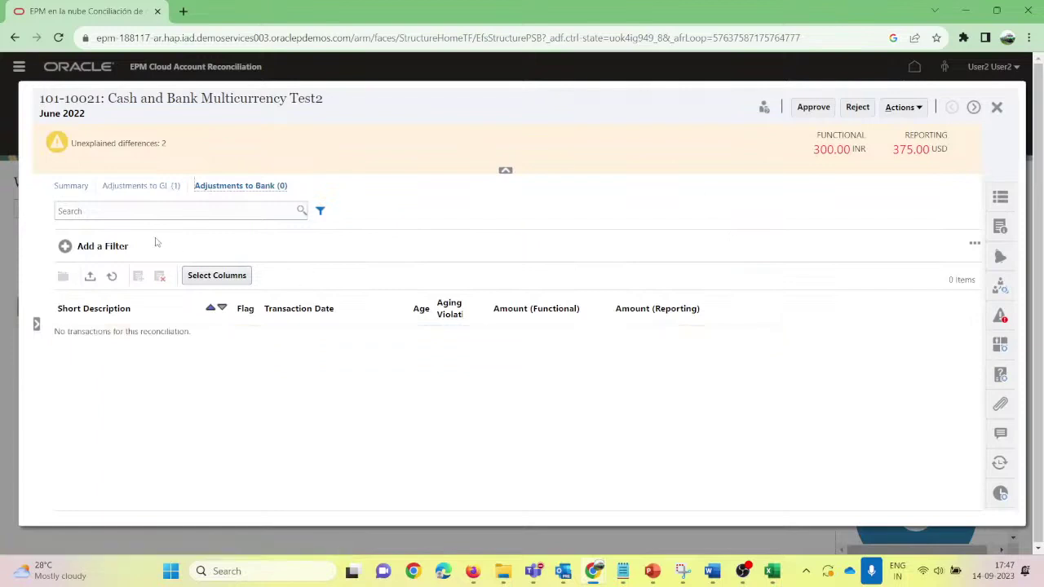
{"action": "left_click", "coordinate": [133, 187]}
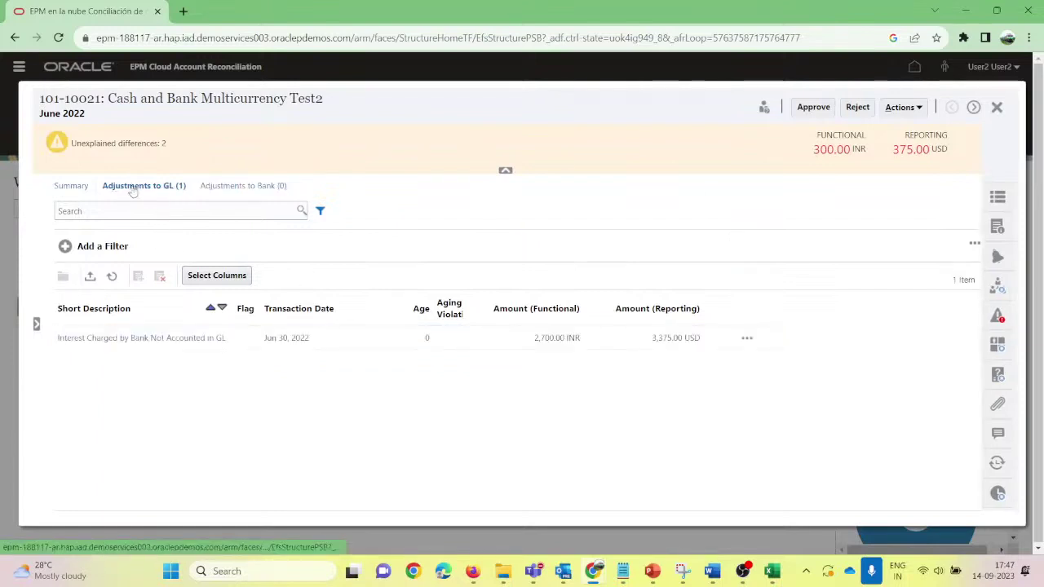
{"action": "left_click", "coordinate": [338, 339]}
{"action": "left_click", "coordinate": [748, 339]}
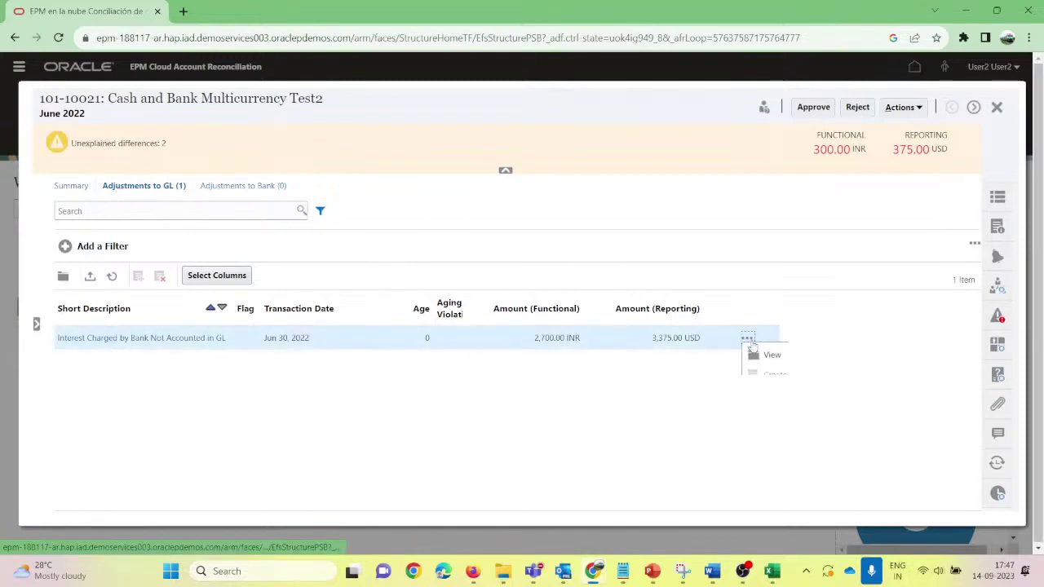
{"action": "left_click", "coordinate": [276, 400]}
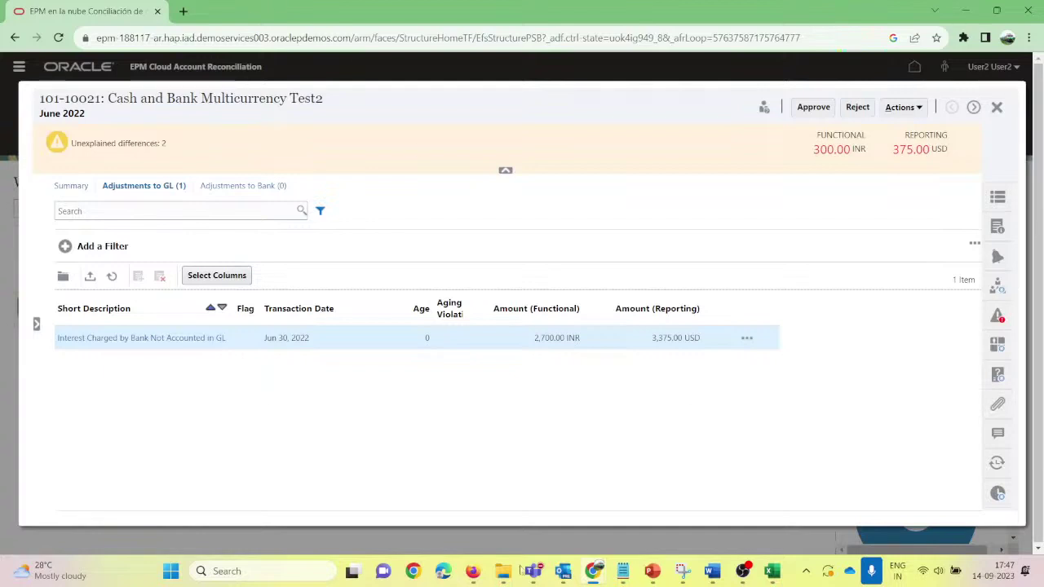
{"action": "left_click", "coordinate": [824, 109]}
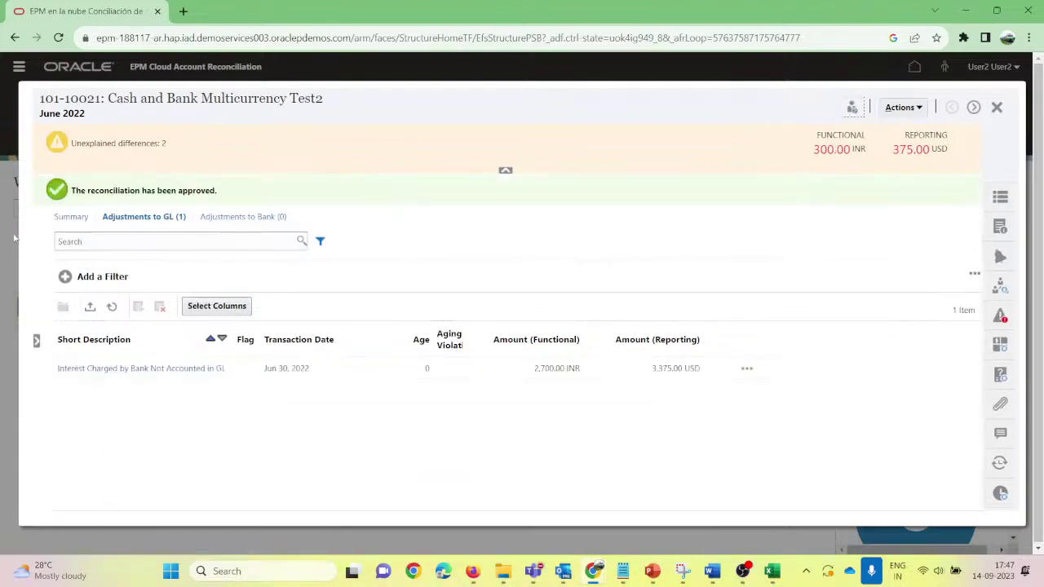
{"action": "left_click", "coordinate": [997, 107]}
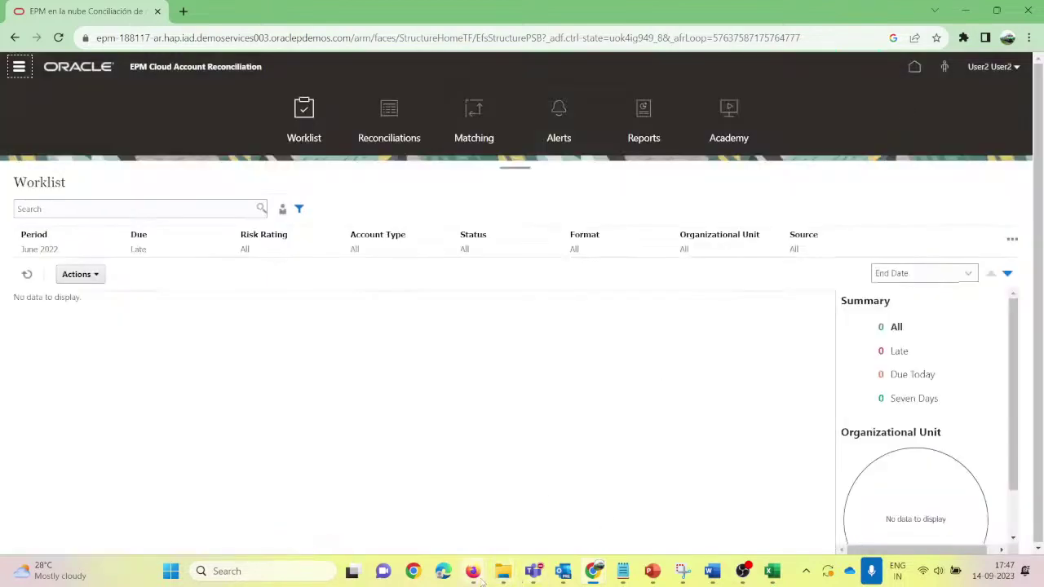
Step: In the admin browser, open Reconciliations, select 101-10021 and refresh to confirm it is Closed
{"action": "mouse_move", "coordinate": [474, 571]}
{"action": "left_click", "coordinate": [343, 478]}
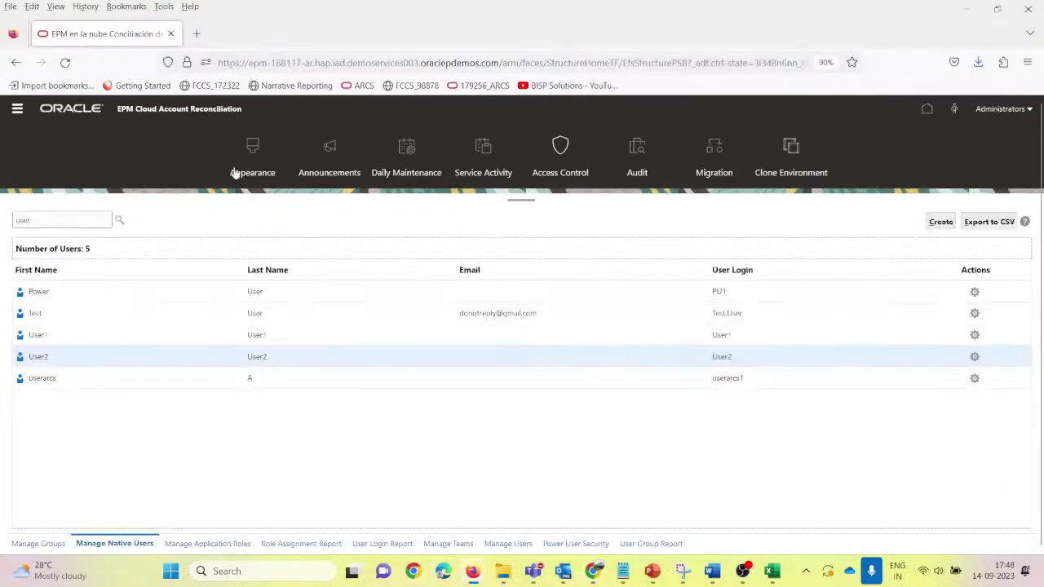
{"action": "left_click", "coordinate": [25, 108]}
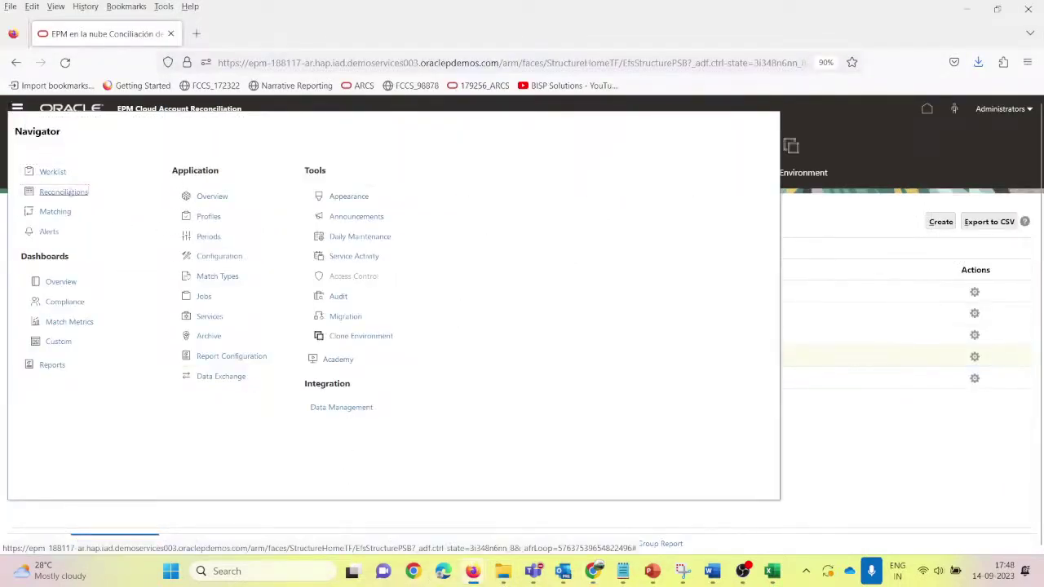
{"action": "left_click", "coordinate": [68, 192]}
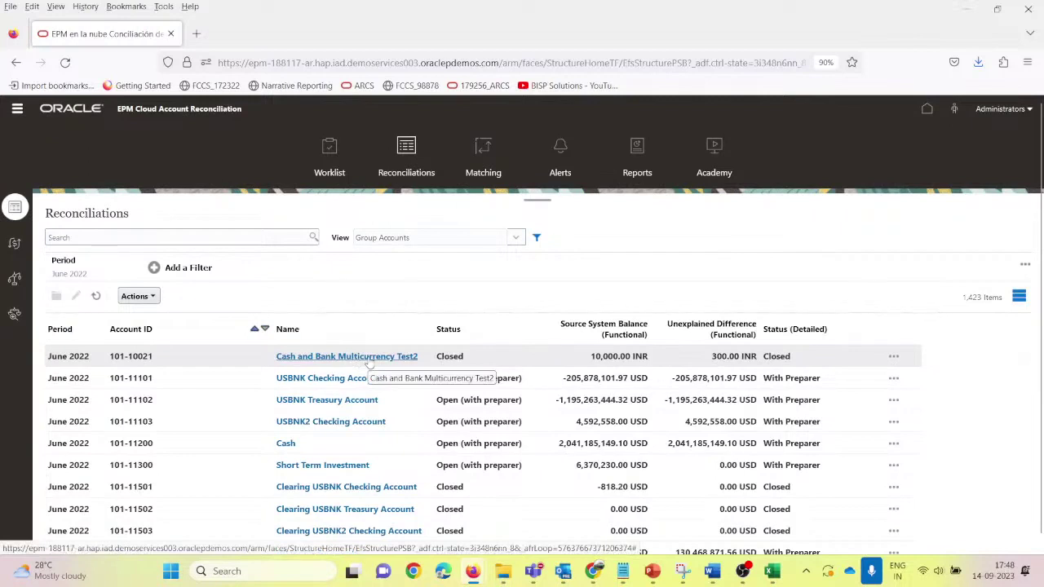
{"action": "left_click", "coordinate": [722, 358]}
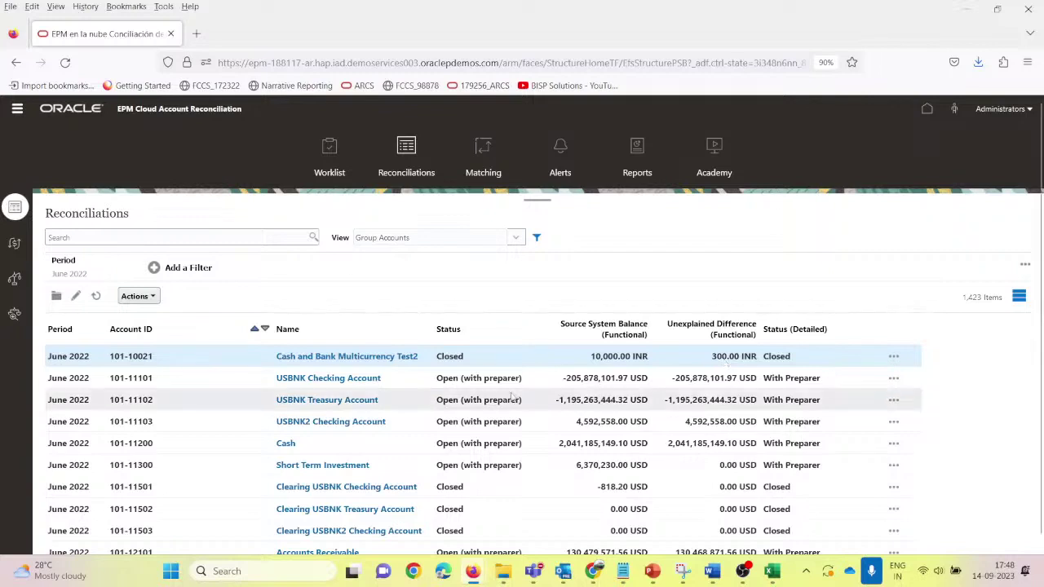
{"action": "left_click", "coordinate": [65, 63]}
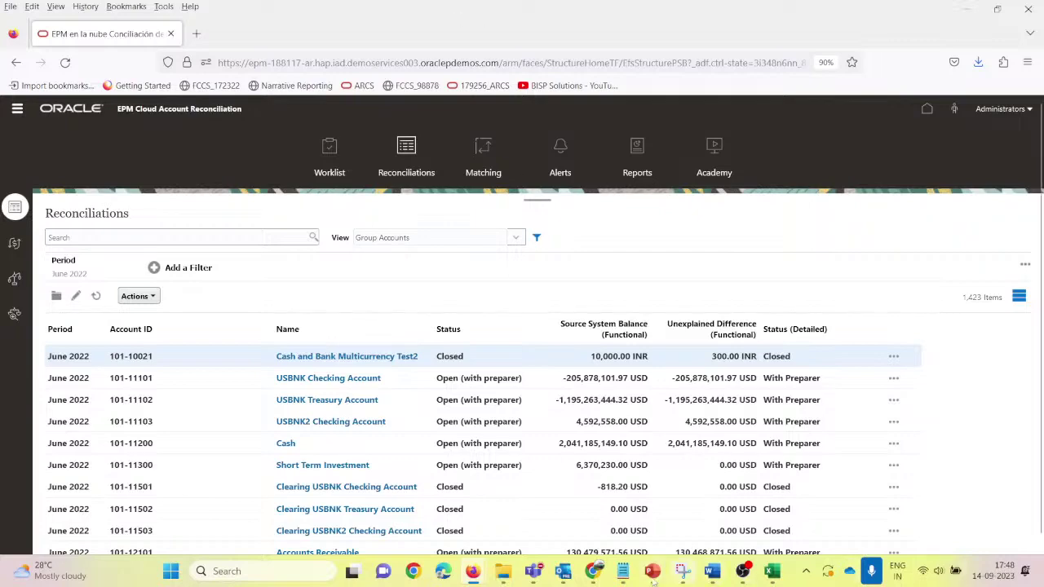
{"action": "mouse_move", "coordinate": [653, 581]}
{"action": "left_click", "coordinate": [712, 488]}
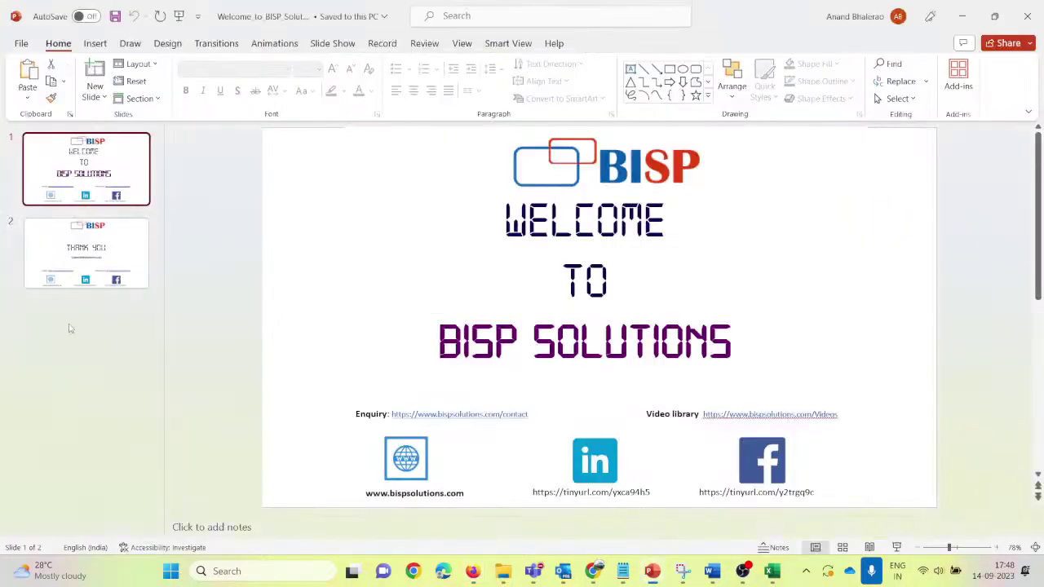
Step: Display the Thank You slide, moving the support e-mail box, undoing it, then selecting the picture
{"action": "left_click", "coordinate": [91, 267]}
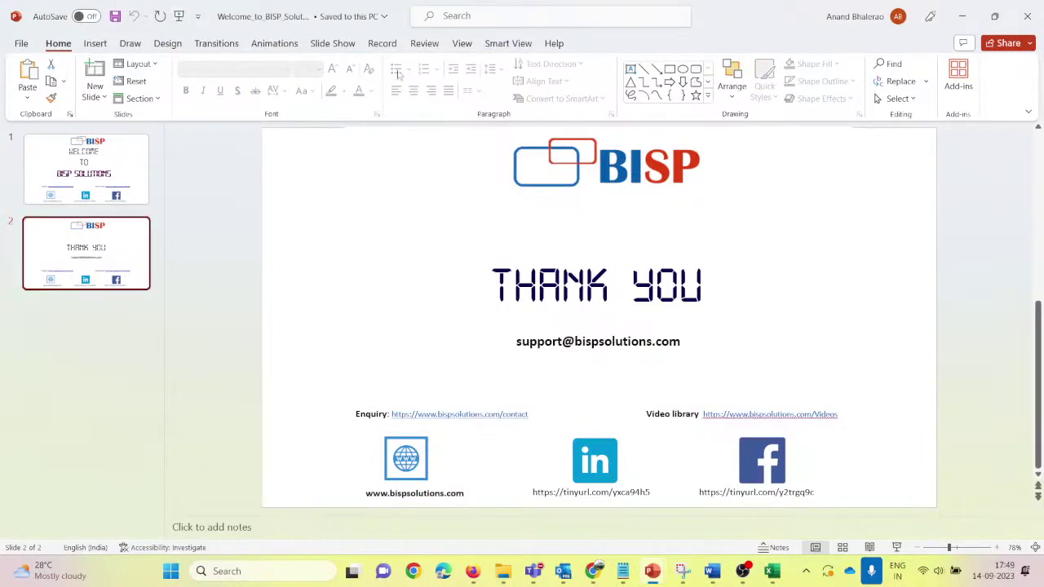
{"action": "left_click", "coordinate": [520, 344]}
{"action": "left_click_drag", "start_coordinate": [521, 344], "coordinate": [567, 343]}
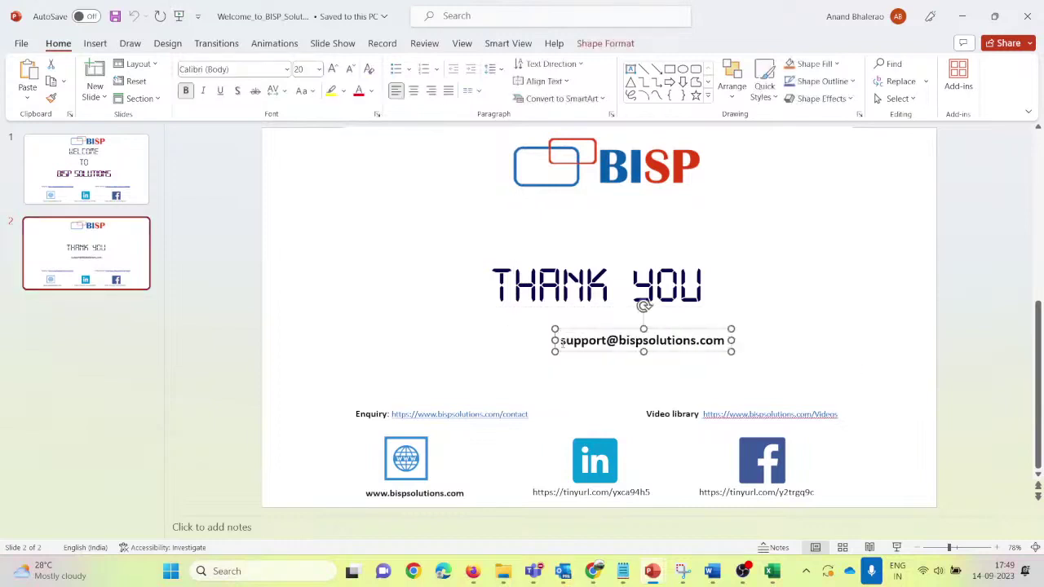
{"action": "key", "text": "ctrl+z"}
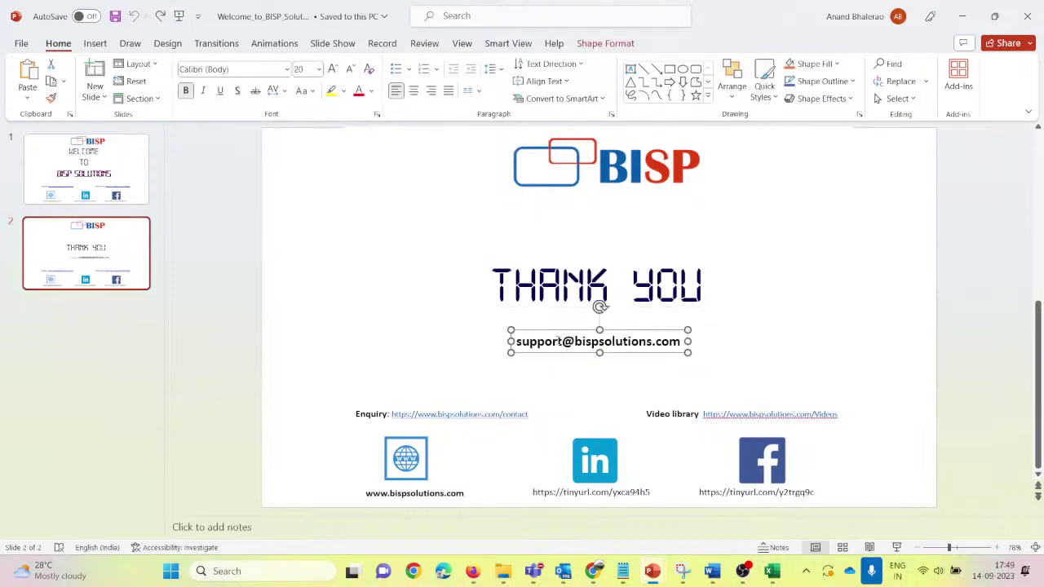
{"action": "left_click", "coordinate": [735, 334]}
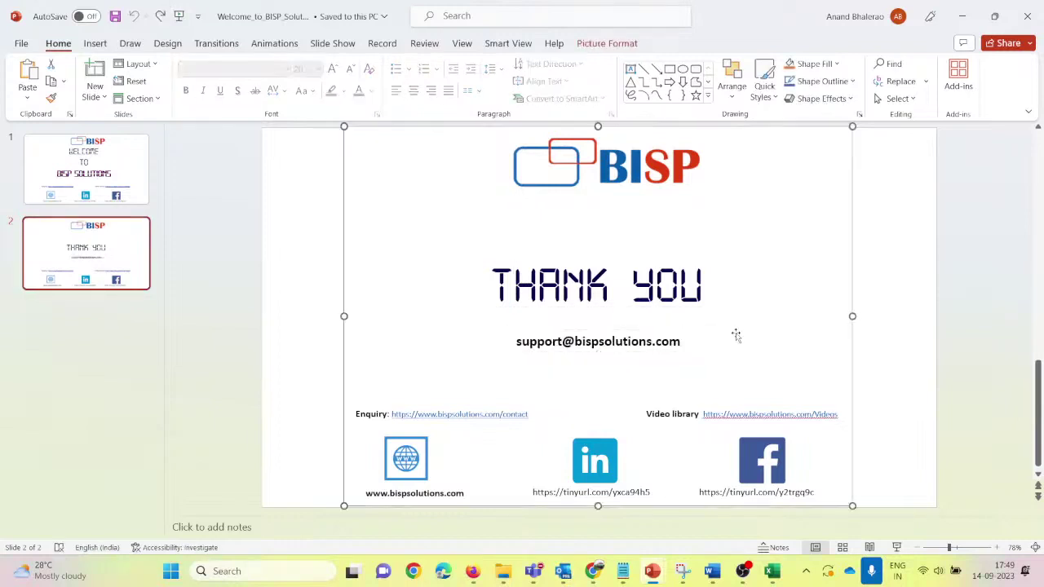